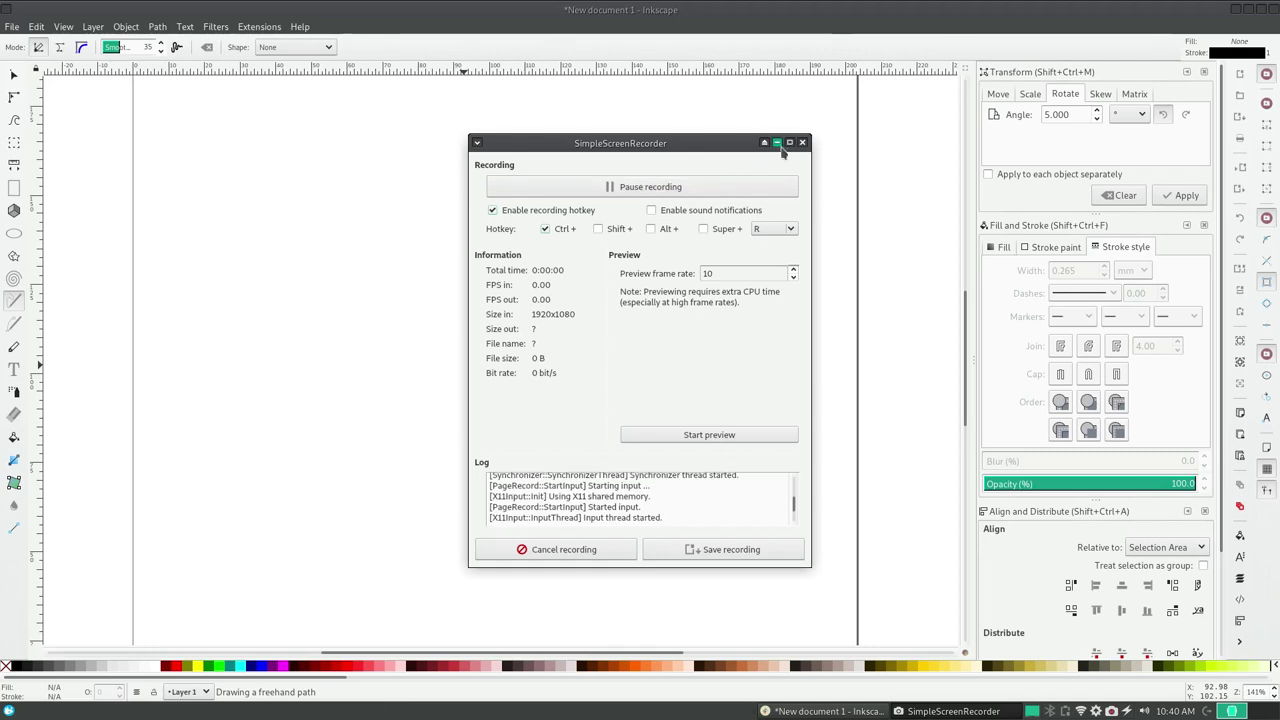
- Start the recording and sketch the squid's tall pointed mantle and head curve with the Pencil
click(776, 142)
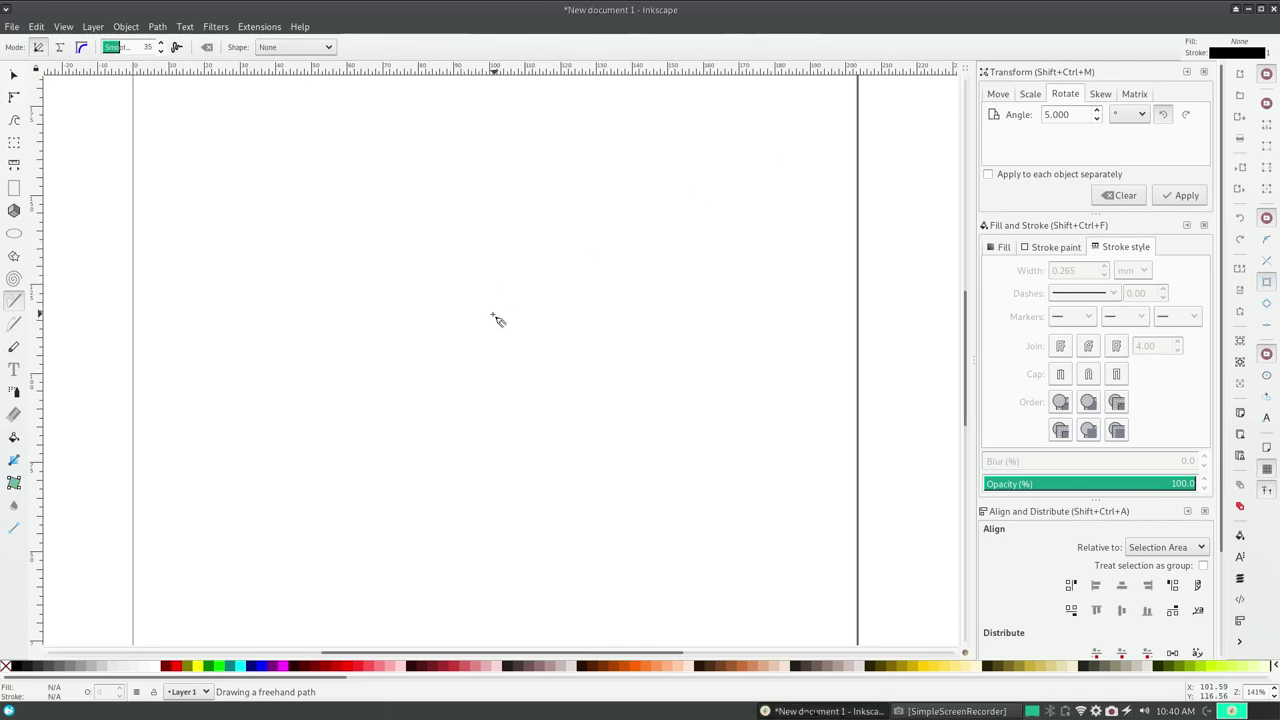
mouse_move(491, 314)
mouse_down()
mouse_move(487, 335)
mouse_move(494, 318)
mouse_up()
key(ctrl+z)
key(ctrl+z)
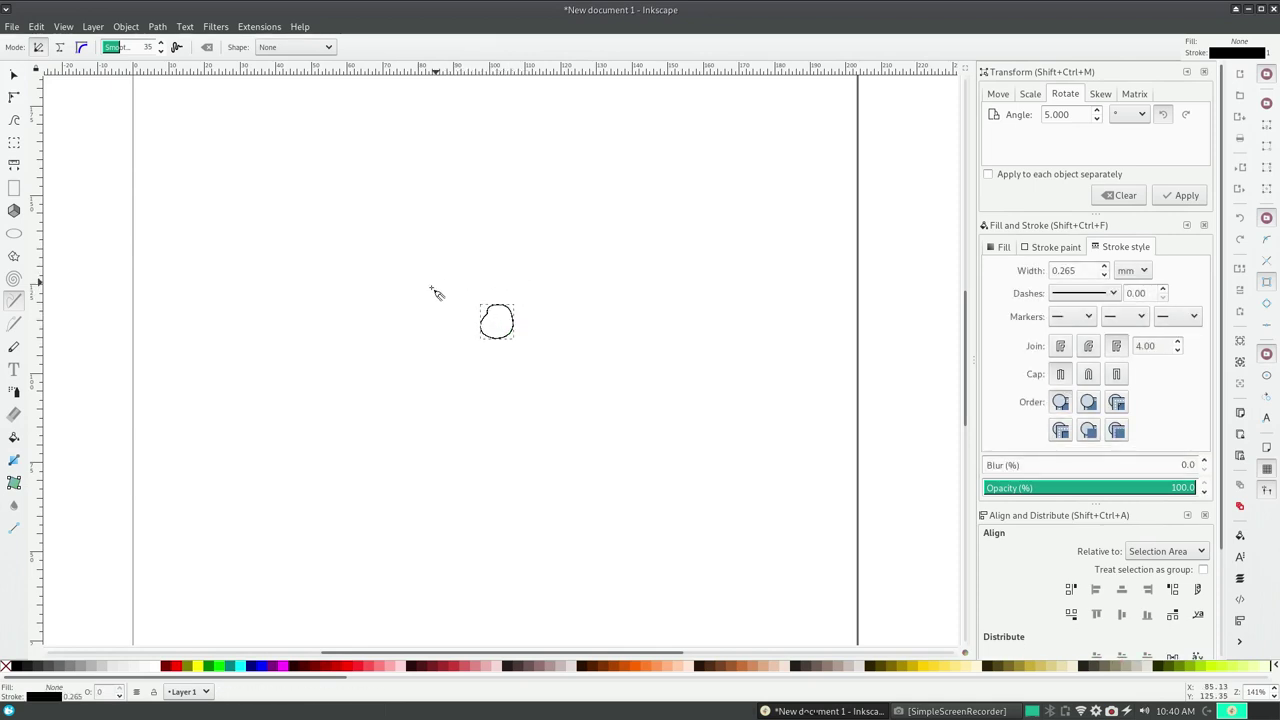
mouse_move(429, 334)
mouse_down()
mouse_move(449, 283)
mouse_move(632, 123)
mouse_move(666, 122)
mouse_move(551, 318)
mouse_move(510, 350)
mouse_up()
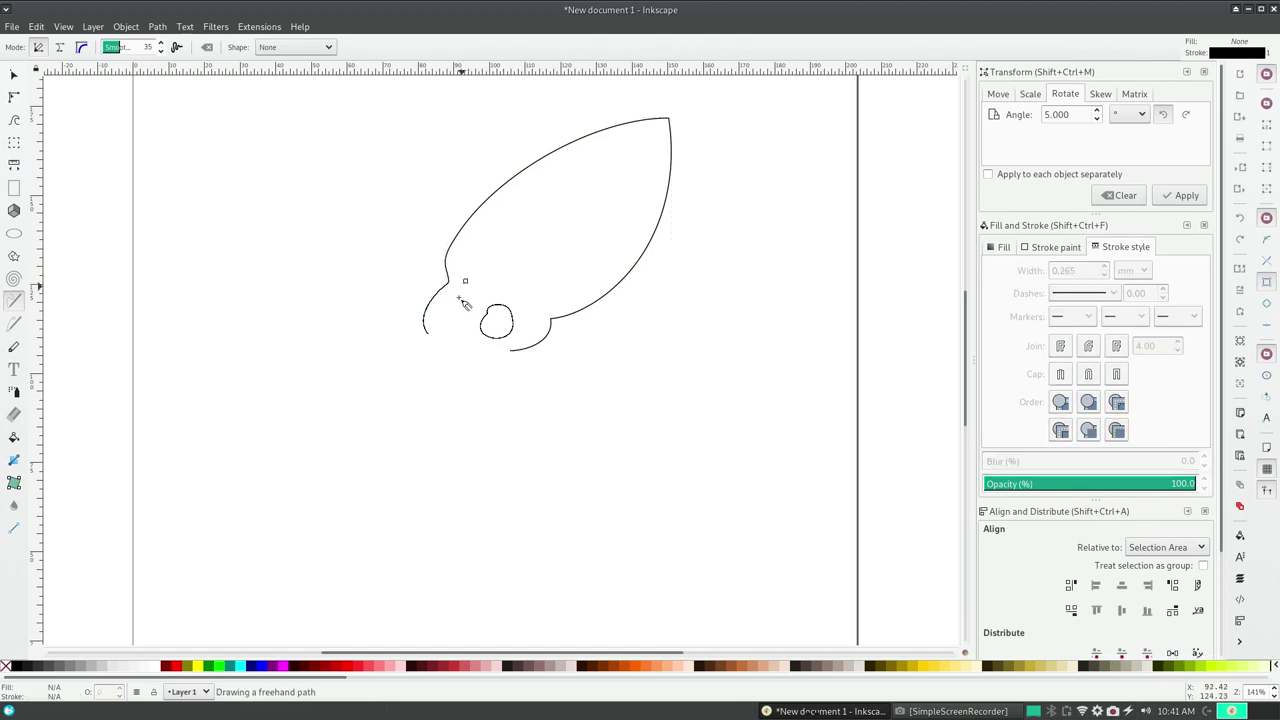
drag(463, 303, 501, 293)
mouse_move(420, 330)
mouse_down()
mouse_move(435, 344)
mouse_move(343, 306)
mouse_move(278, 251)
mouse_up()
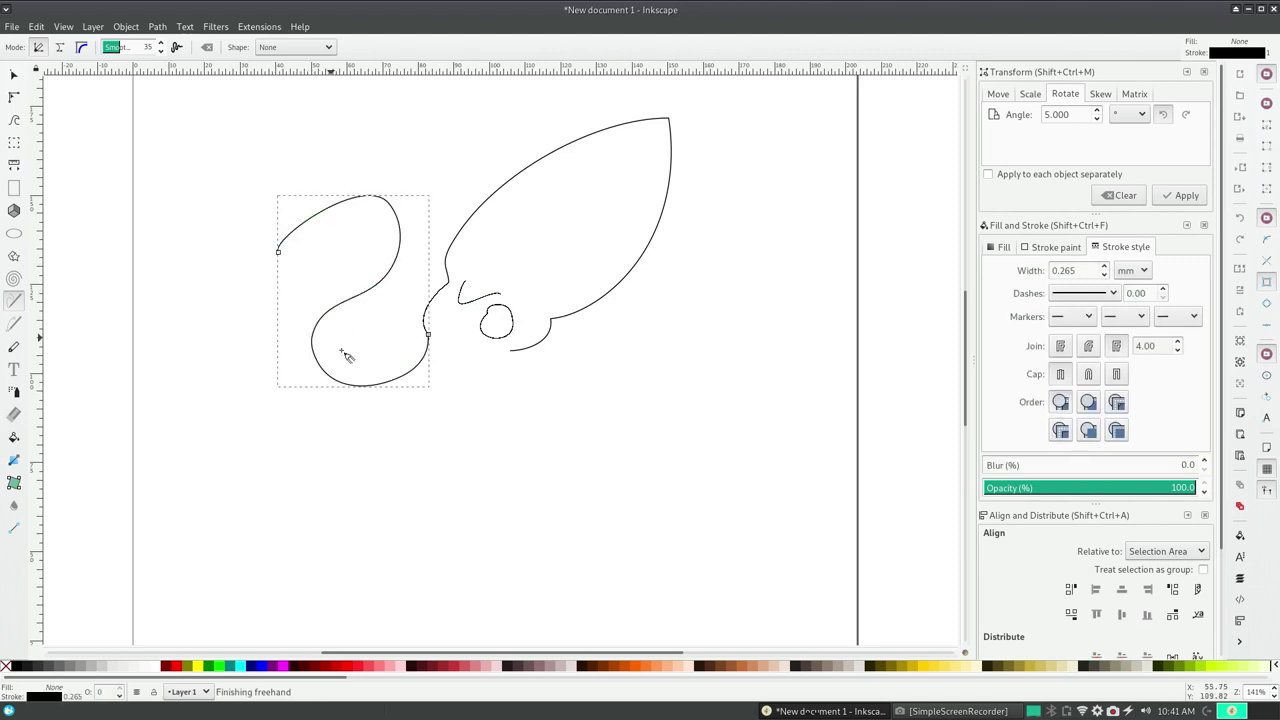
- Draw the first tentacles hanging below and curling right from the head, redrawing rejected strokes
drag(446, 367, 408, 555)
key(ctrl+z)
drag(433, 374, 539, 519)
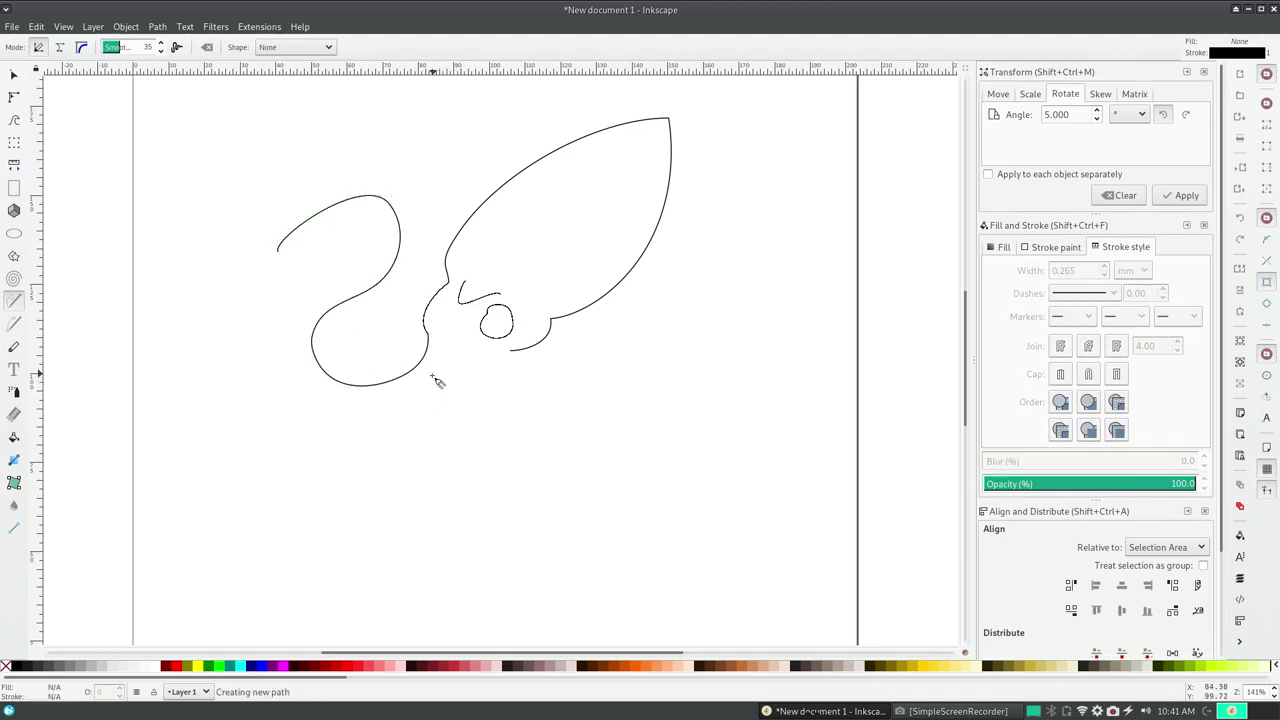
drag(525, 370, 736, 361)
key(ctrl+z)
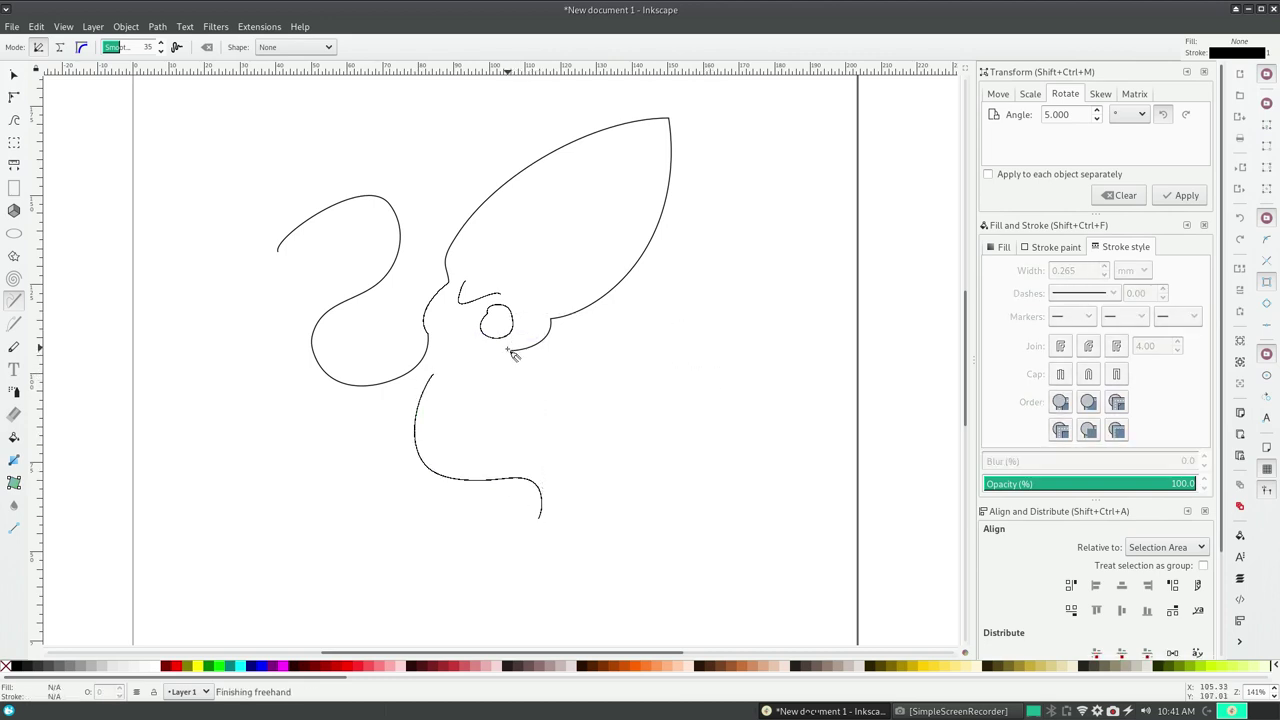
drag(509, 352, 668, 357)
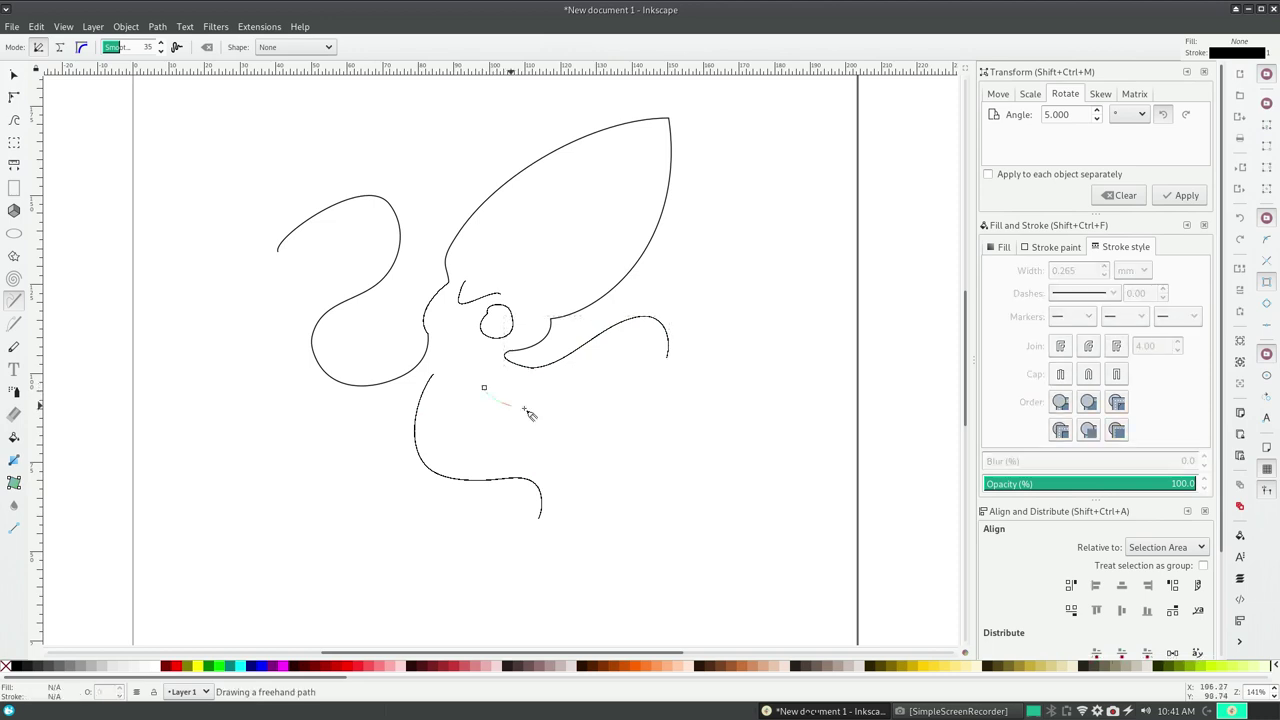
drag(484, 388, 654, 381)
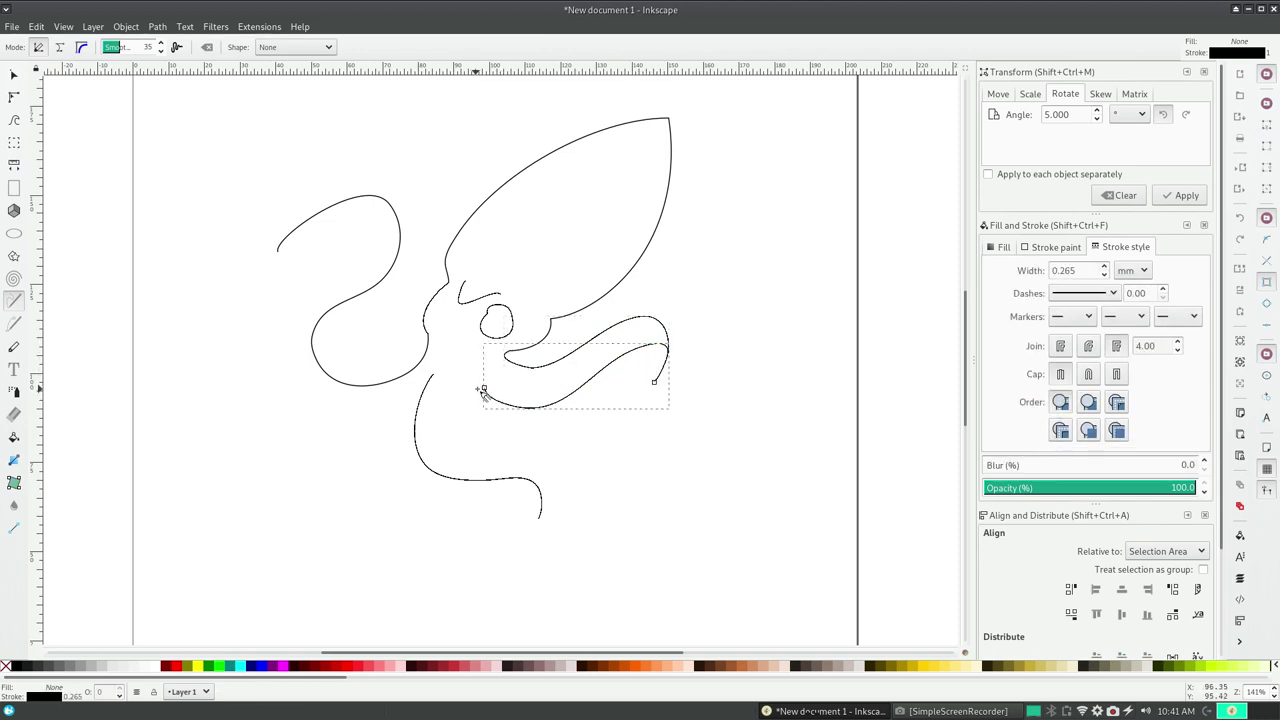
mouse_move(483, 392)
mouse_down()
mouse_move(690, 500)
mouse_move(663, 522)
mouse_move(483, 388)
mouse_up()
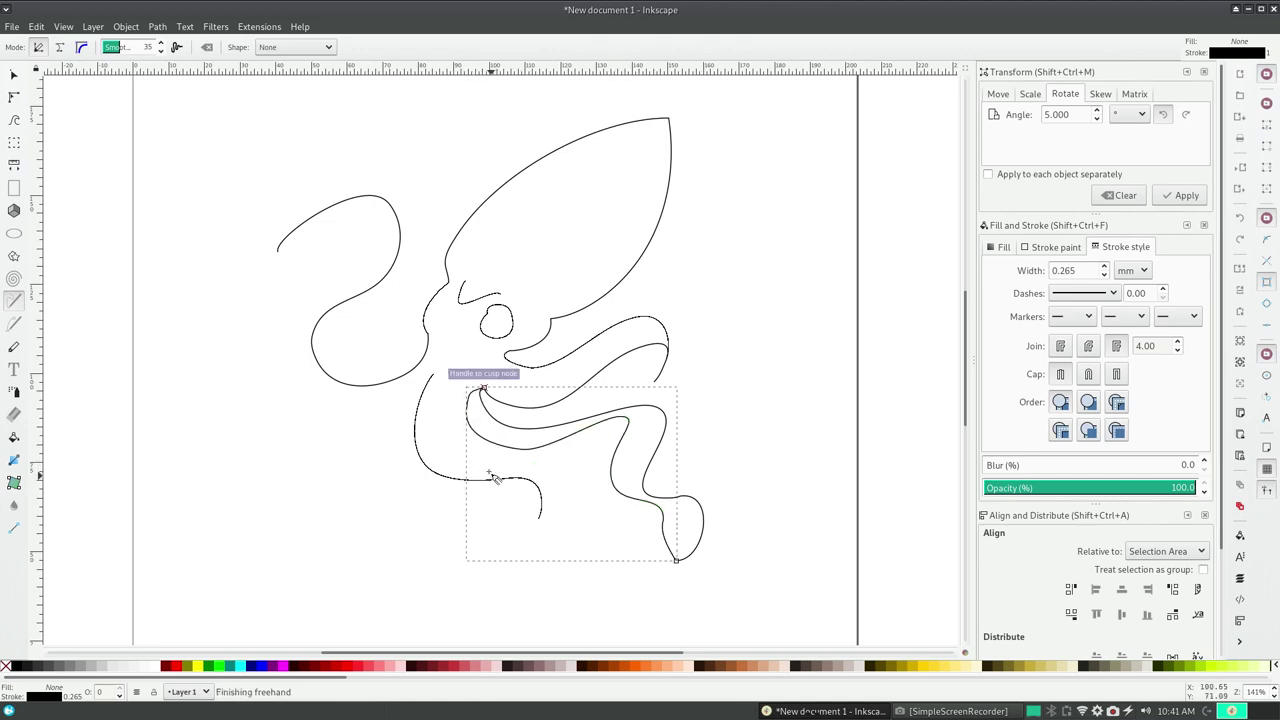
- Extend the right tentacle and try a curling tentacle on the lower left
mouse_move(463, 395)
mouse_down()
mouse_move(647, 452)
mouse_move(628, 516)
mouse_up()
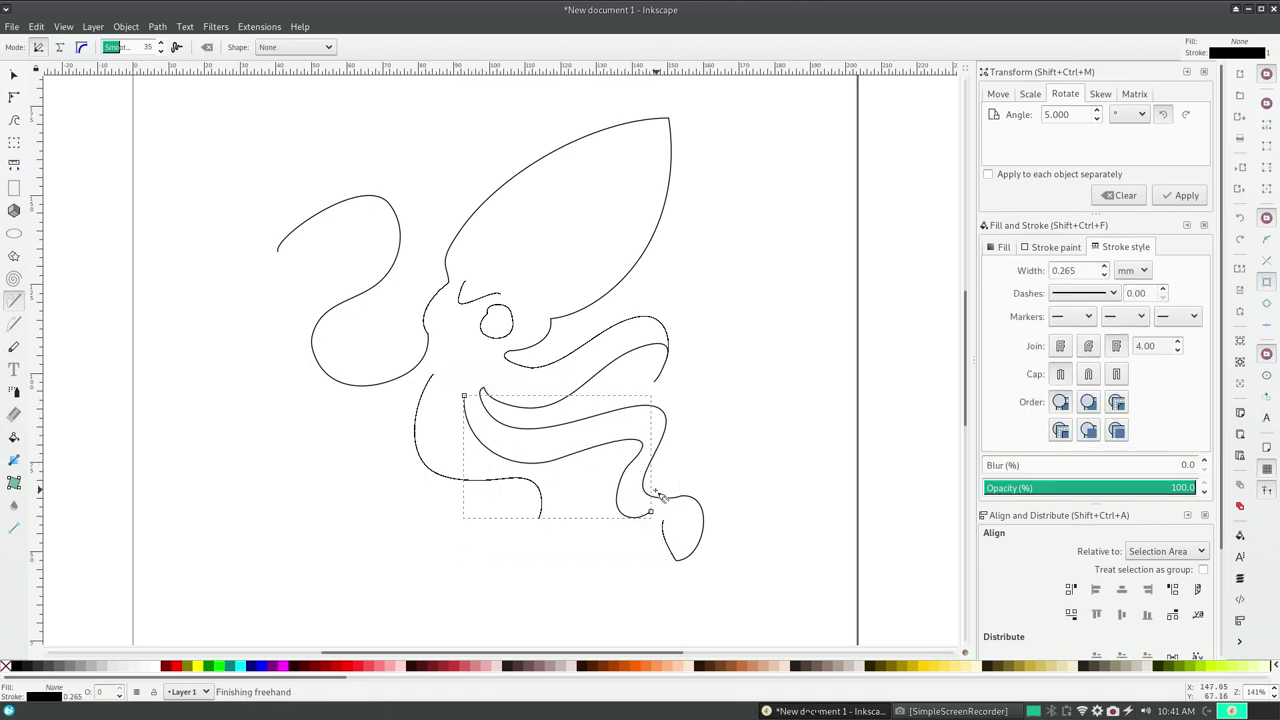
key(ctrl+z)
mouse_move(464, 406)
mouse_down()
mouse_move(620, 440)
mouse_move(663, 519)
mouse_up()
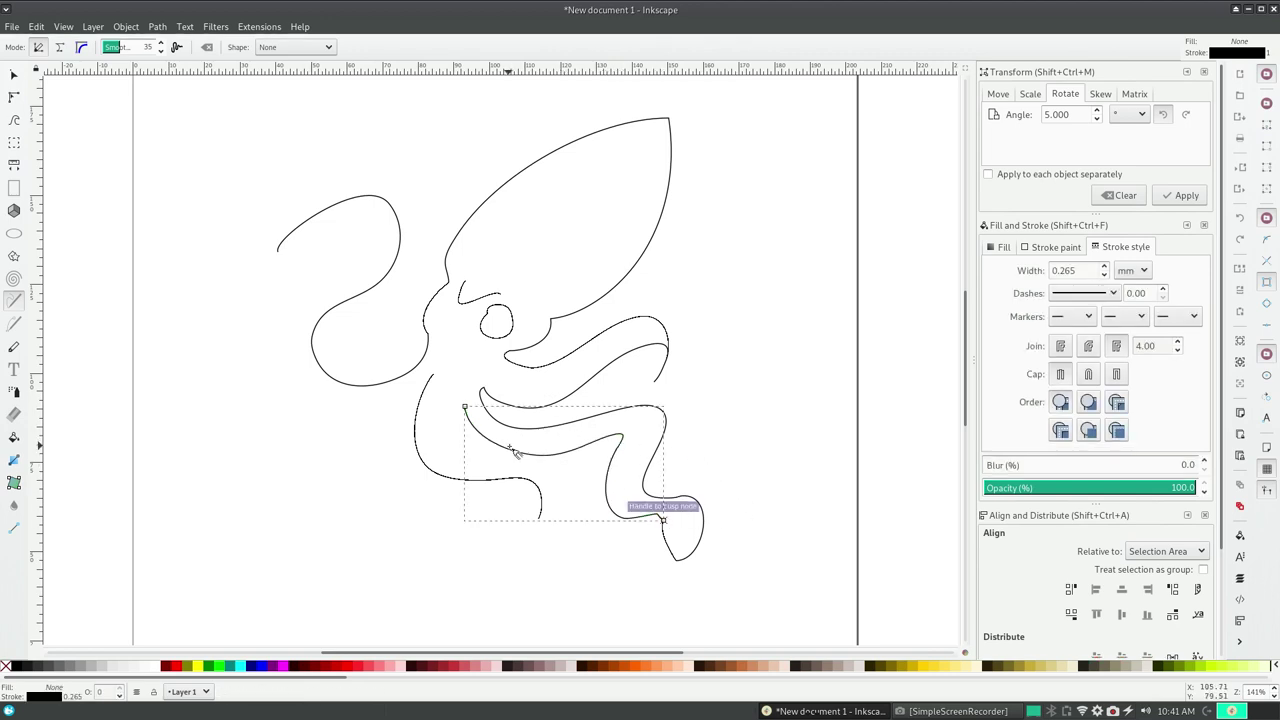
mouse_move(409, 383)
mouse_down()
mouse_move(277, 415)
mouse_move(411, 418)
mouse_up()
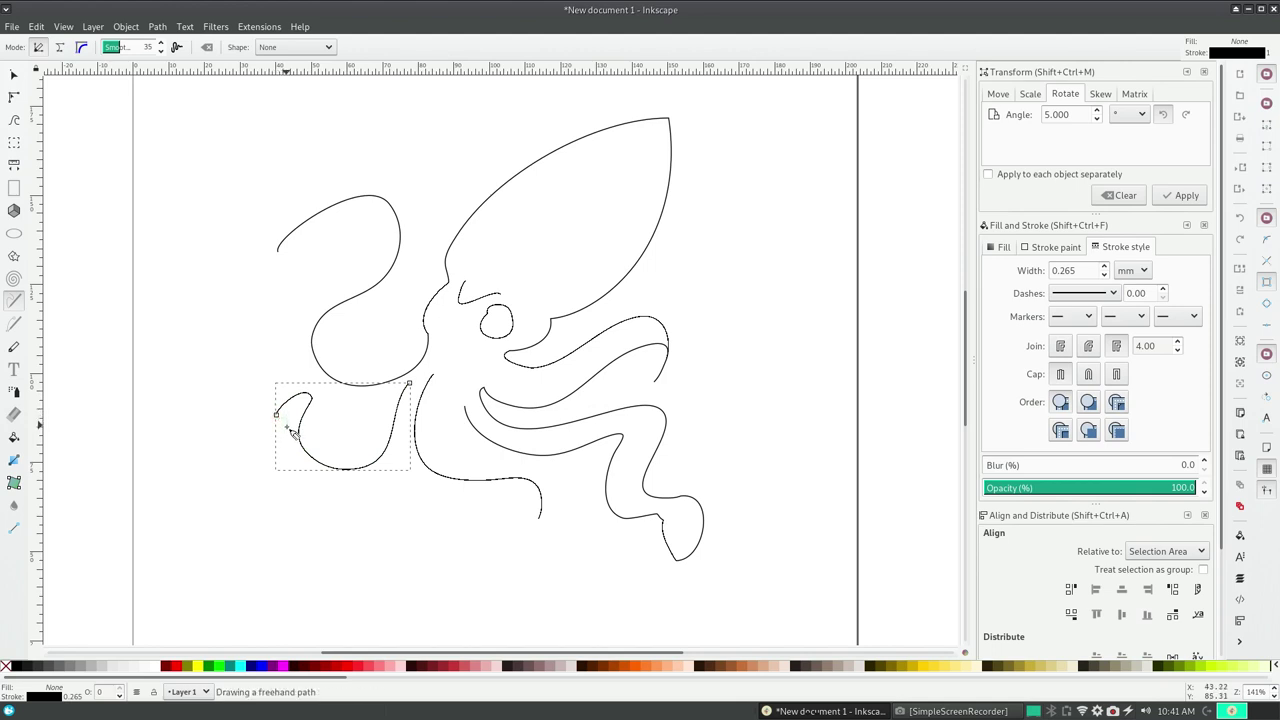
key(ctrl+z)
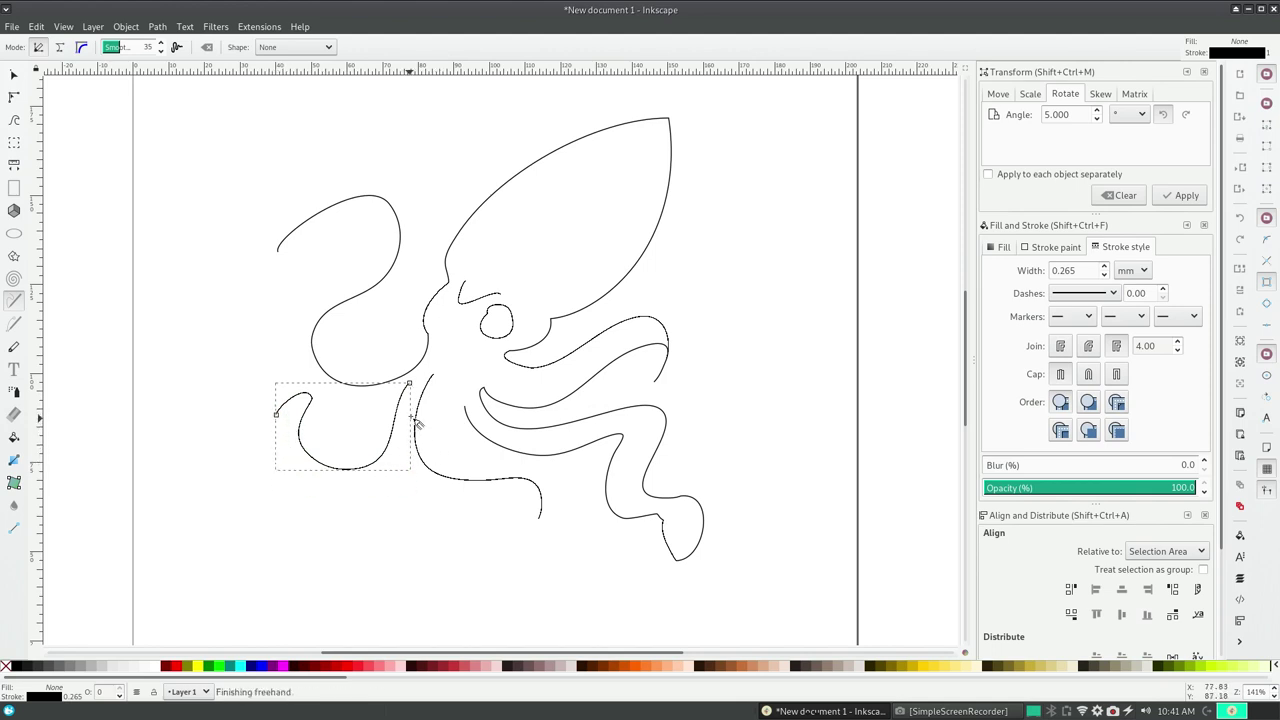
- Draw a tentacle curving down and right from the head, redoing it until it looks right
click(468, 410)
drag(468, 410, 562, 493)
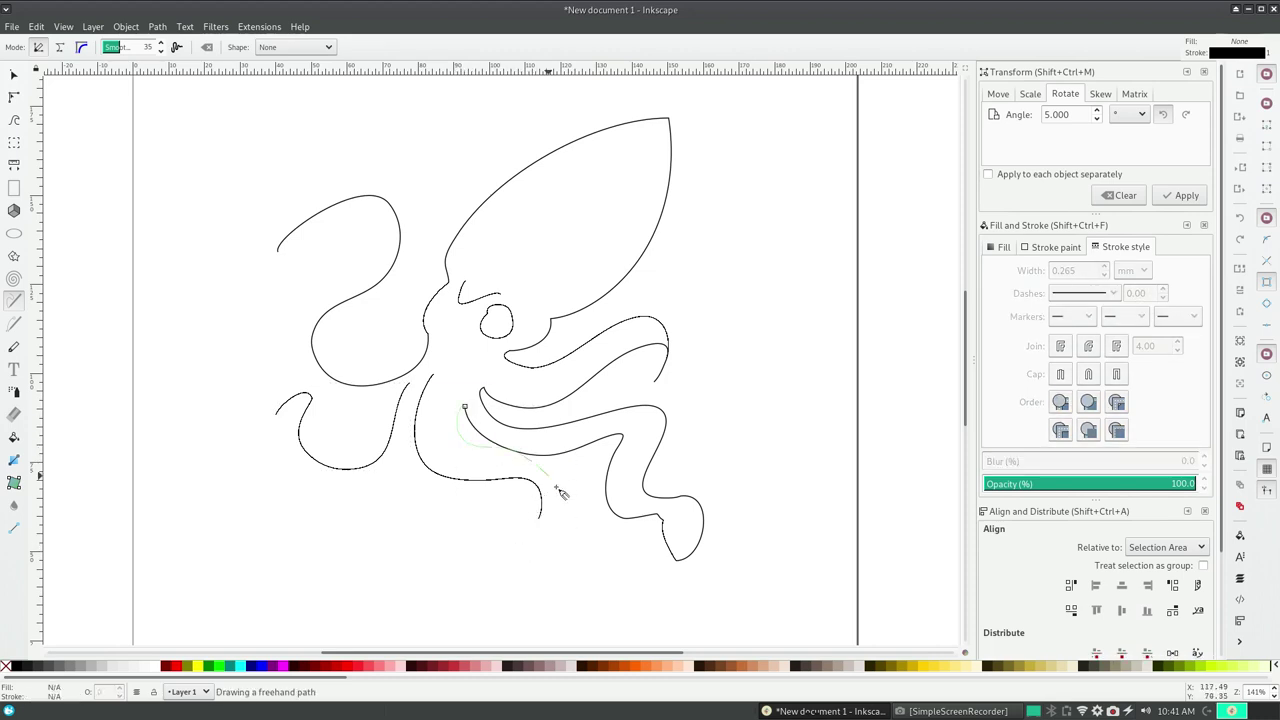
key(ctrl+z)
drag(464, 407, 568, 508)
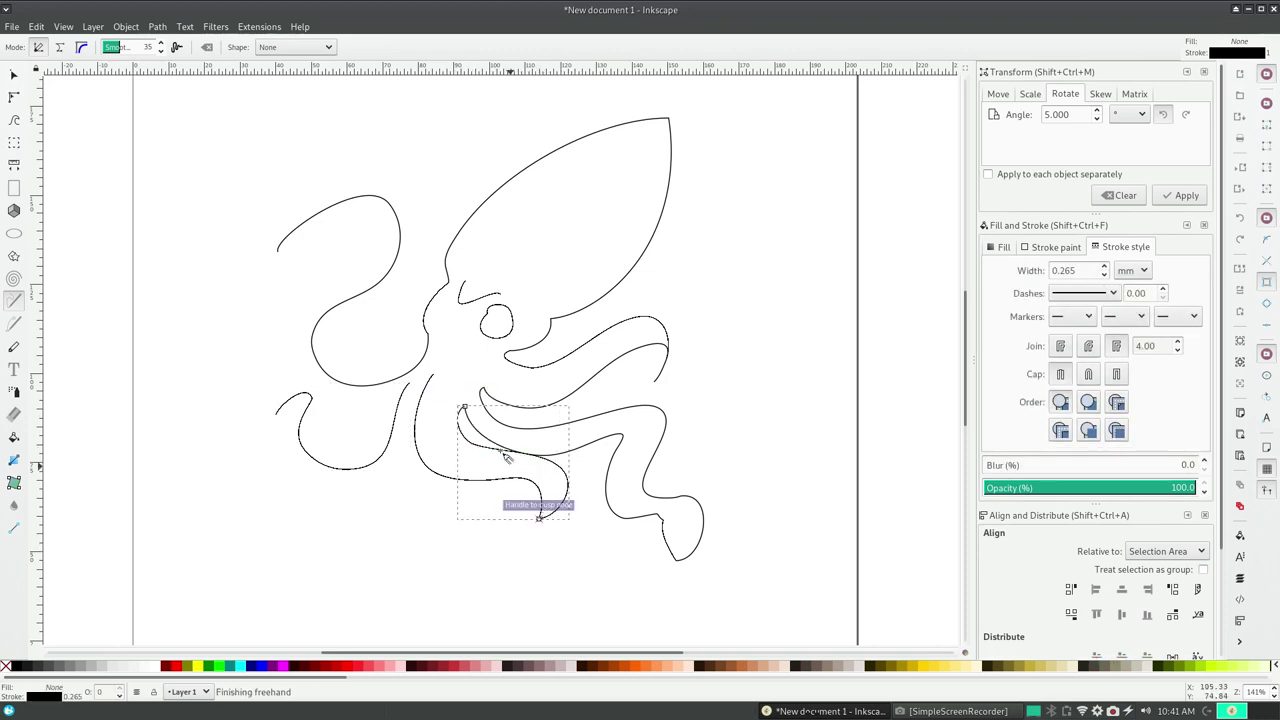
key(ctrl+z)
drag(464, 407, 541, 531)
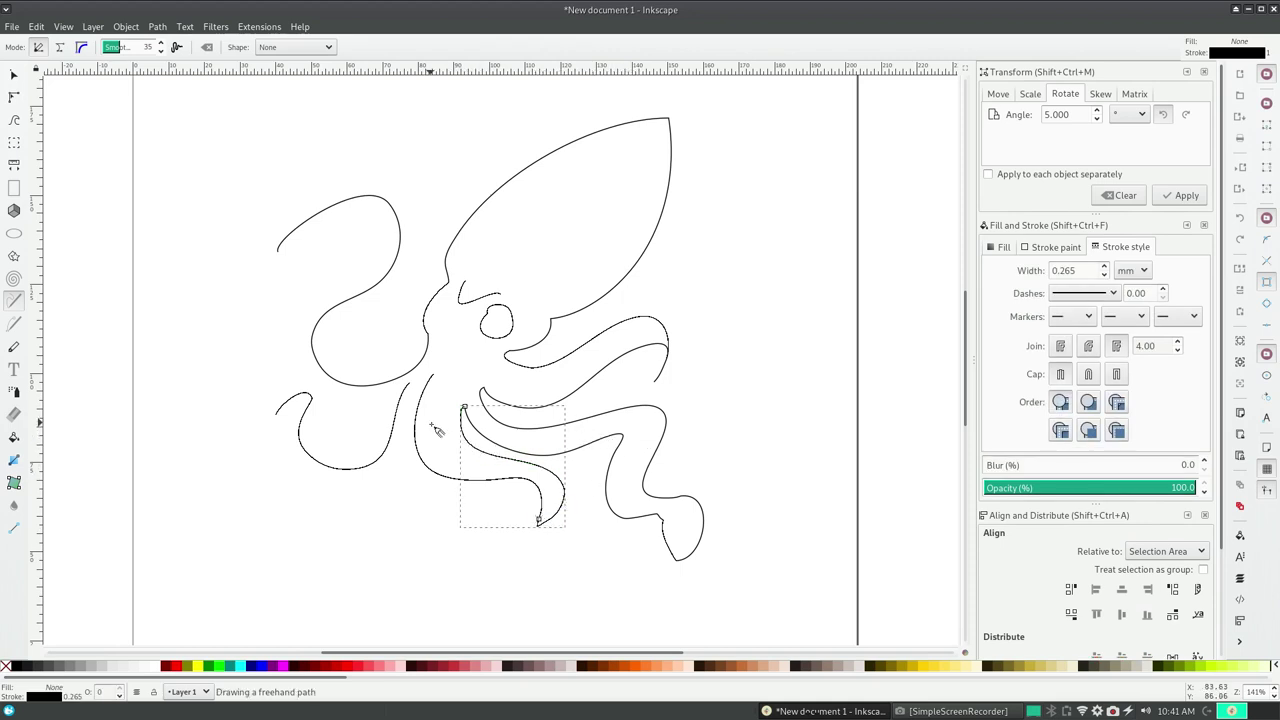
- Trace the lower-left tentacle's edges and the long tentacle sweeping up to the upper left
mouse_move(281, 421)
mouse_down()
mouse_move(293, 424)
mouse_move(293, 458)
mouse_up()
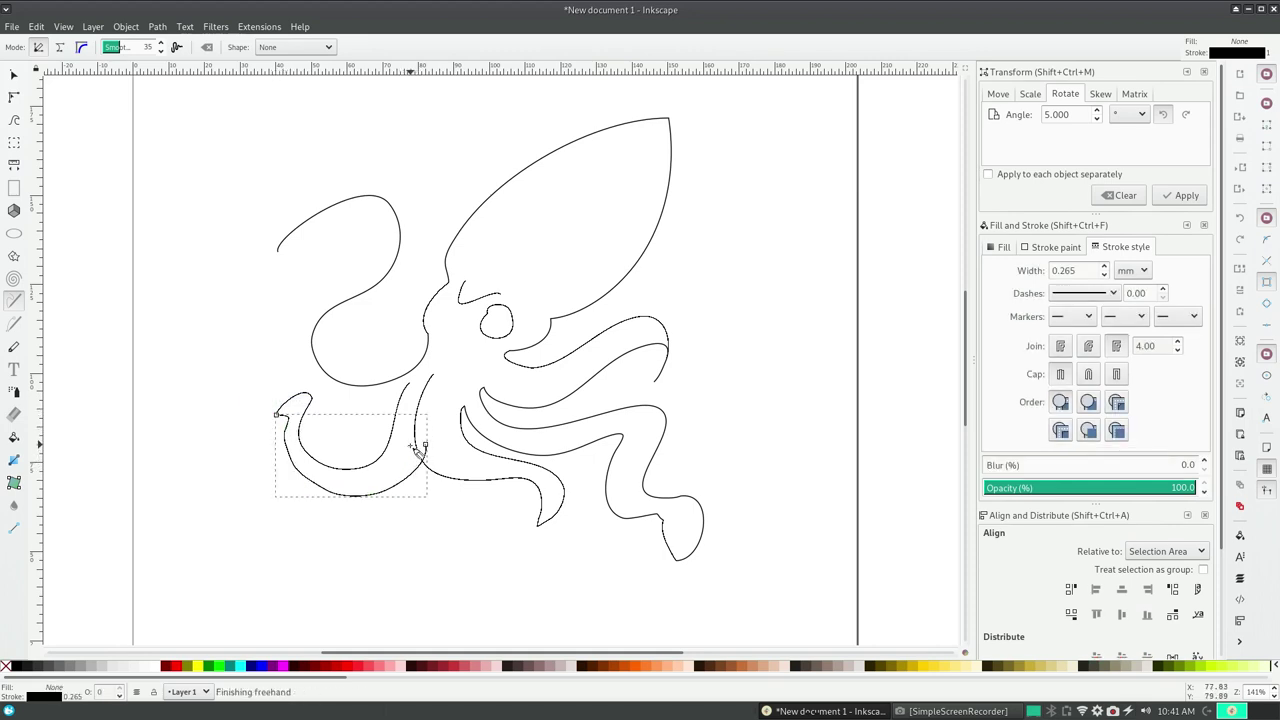
mouse_move(418, 441)
mouse_down()
mouse_move(272, 430)
mouse_move(295, 428)
mouse_up()
mouse_move(413, 425)
mouse_down()
mouse_move(277, 435)
mouse_move(278, 423)
mouse_move(313, 433)
mouse_up()
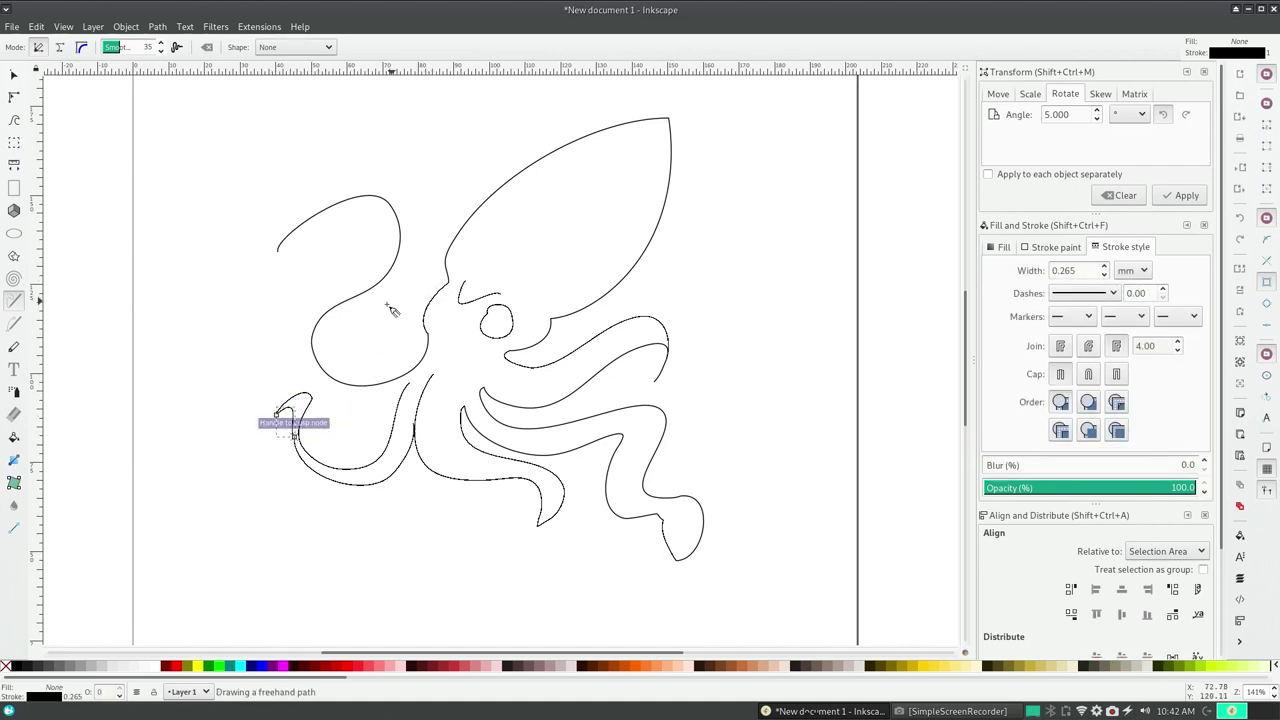
drag(408, 384, 432, 373)
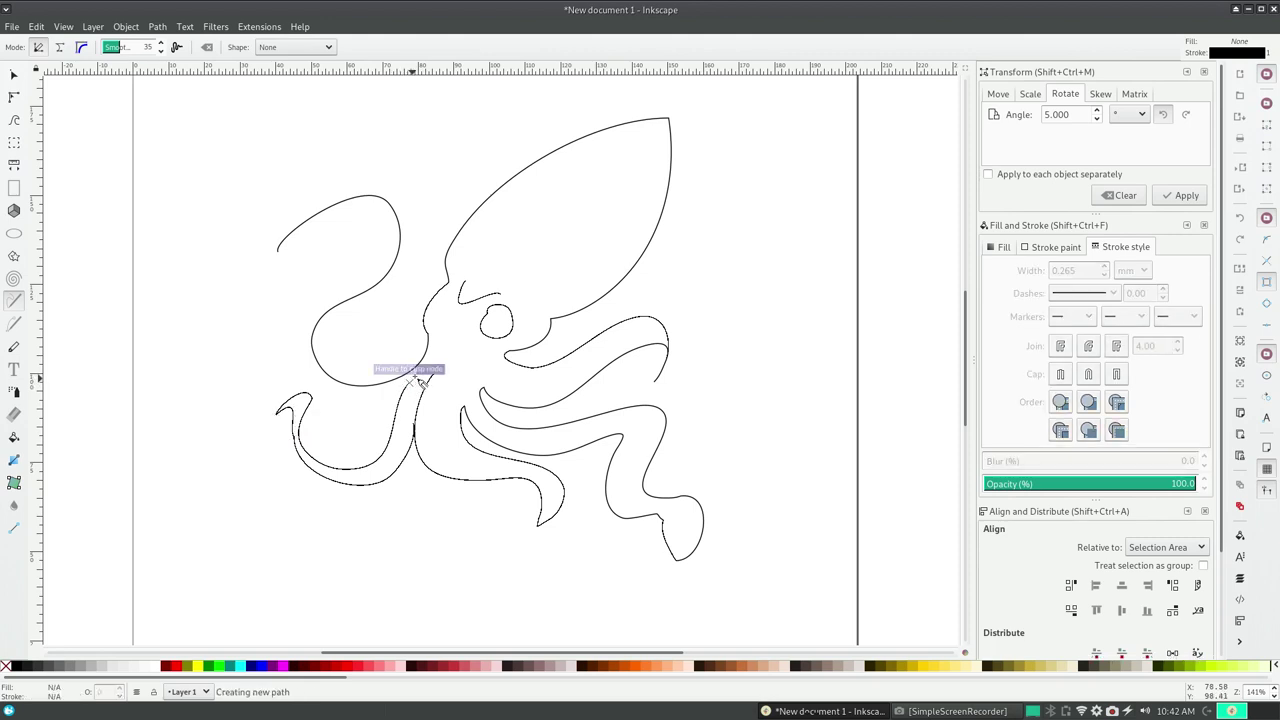
key(Escape)
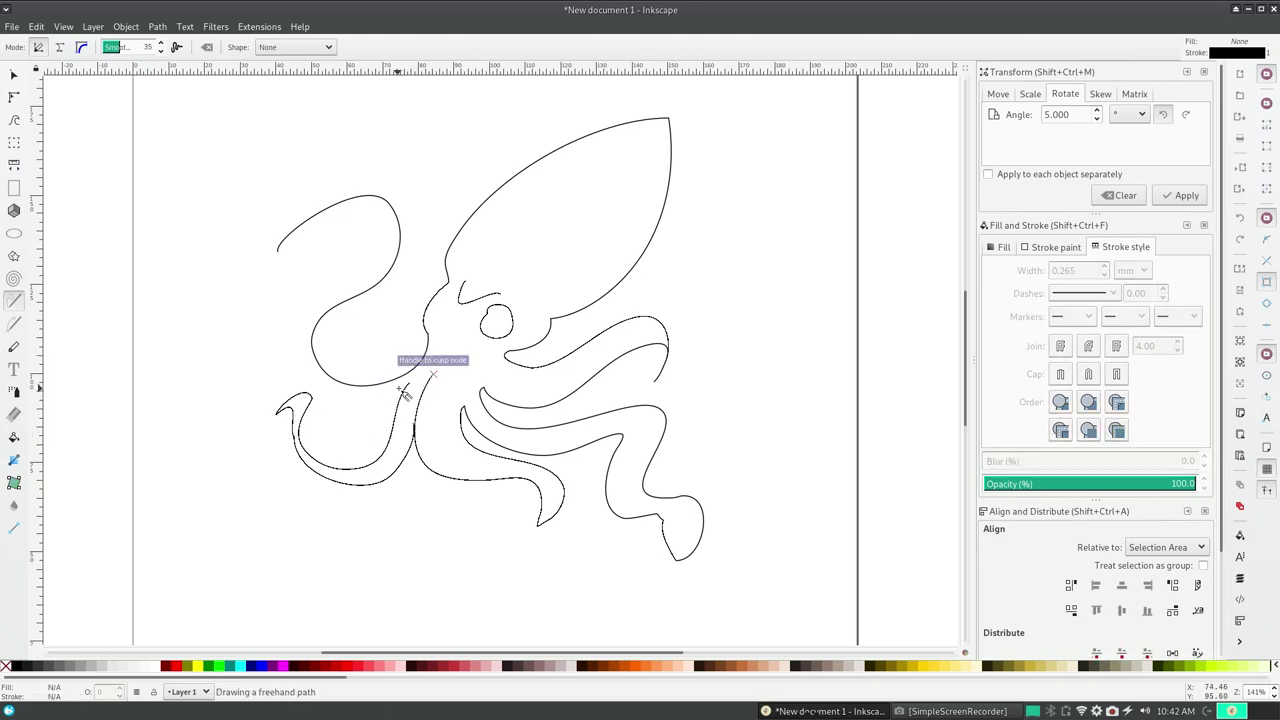
click(398, 405)
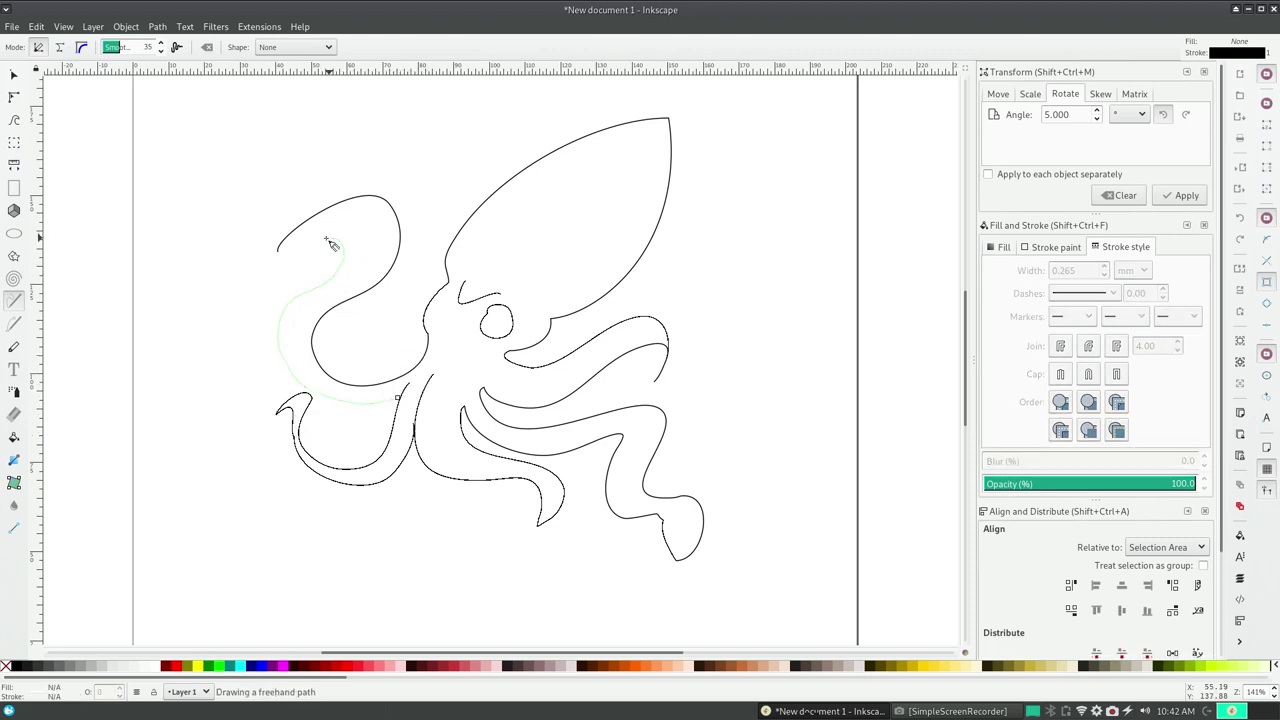
mouse_move(398, 405)
mouse_down()
mouse_move(270, 267)
mouse_move(361, 414)
mouse_move(396, 394)
mouse_move(355, 397)
mouse_move(279, 252)
mouse_up()
key(ctrl+z)
key(ctrl+z)
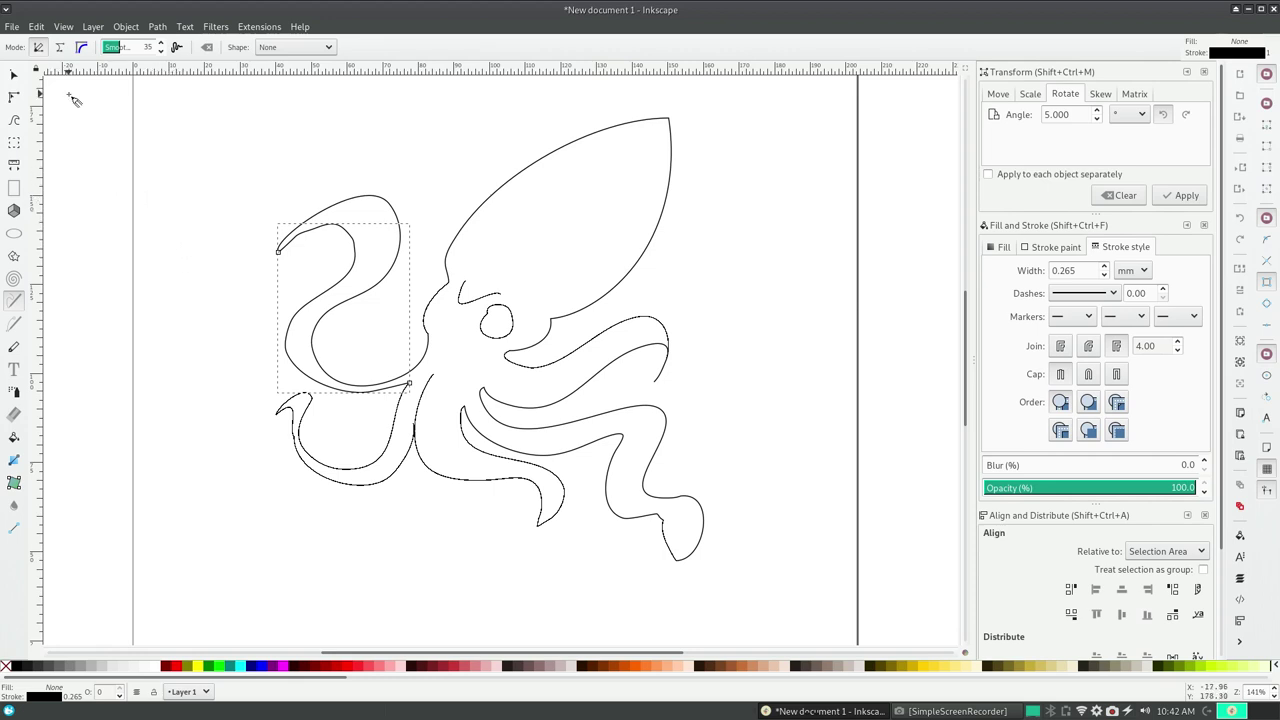
- Select every squid stroke and merge them into one path
click(14, 75)
drag(200, 127, 808, 638)
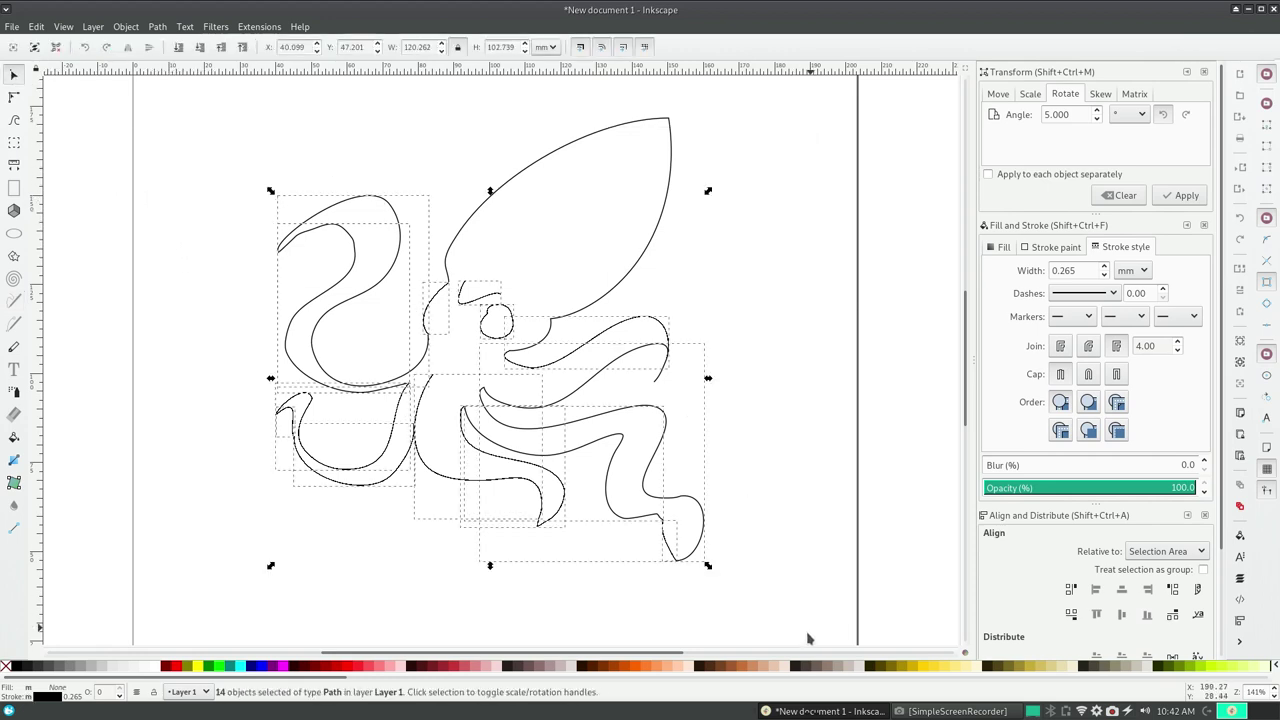
click(270, 113)
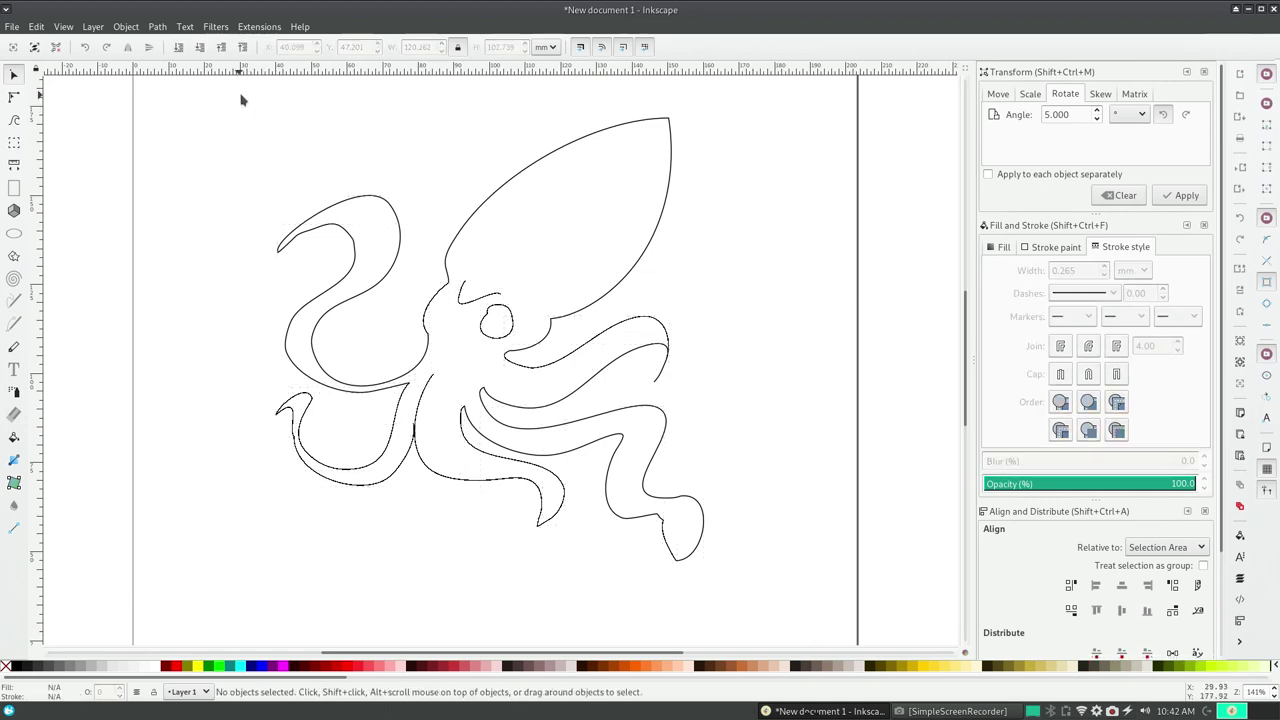
drag(242, 92, 784, 589)
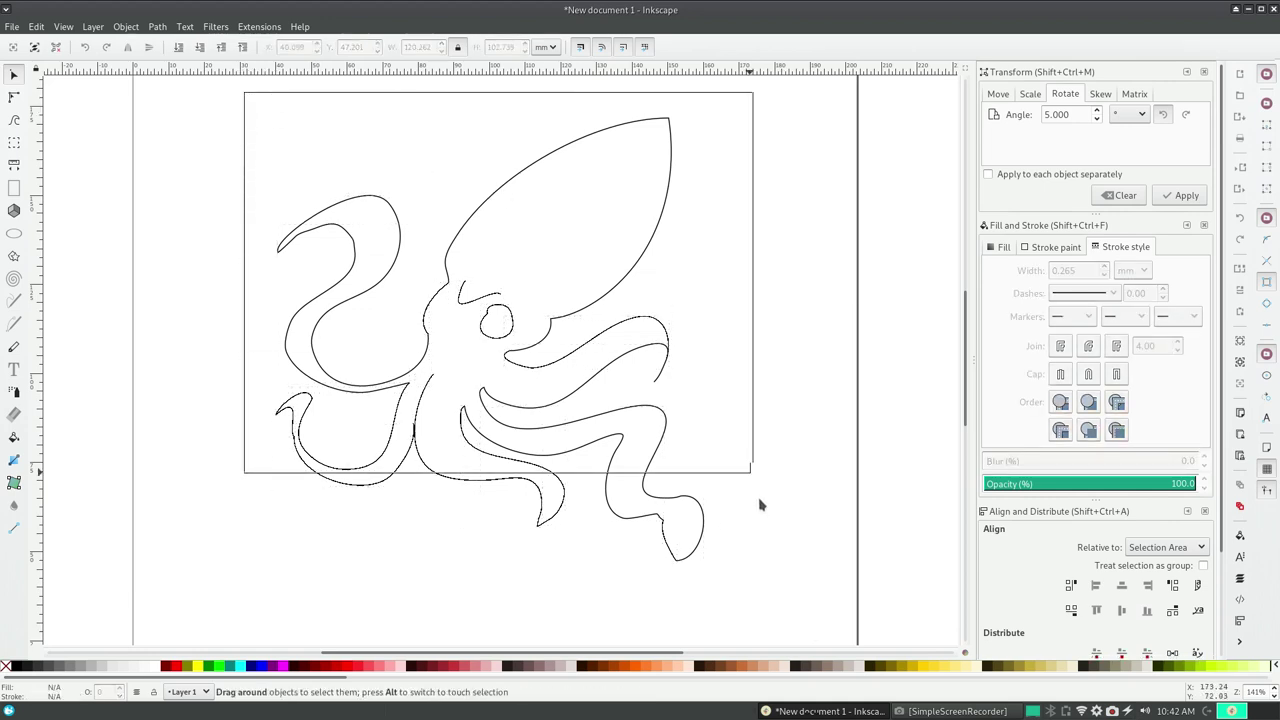
click(158, 27)
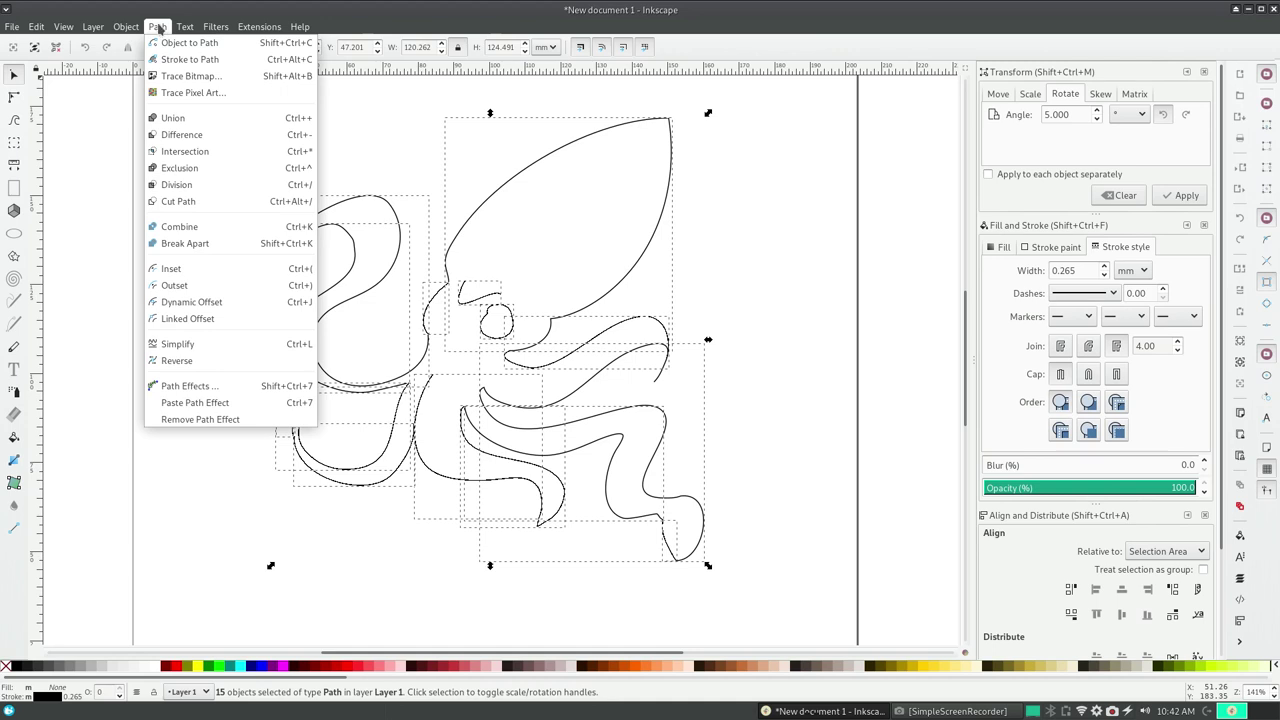
click(165, 119)
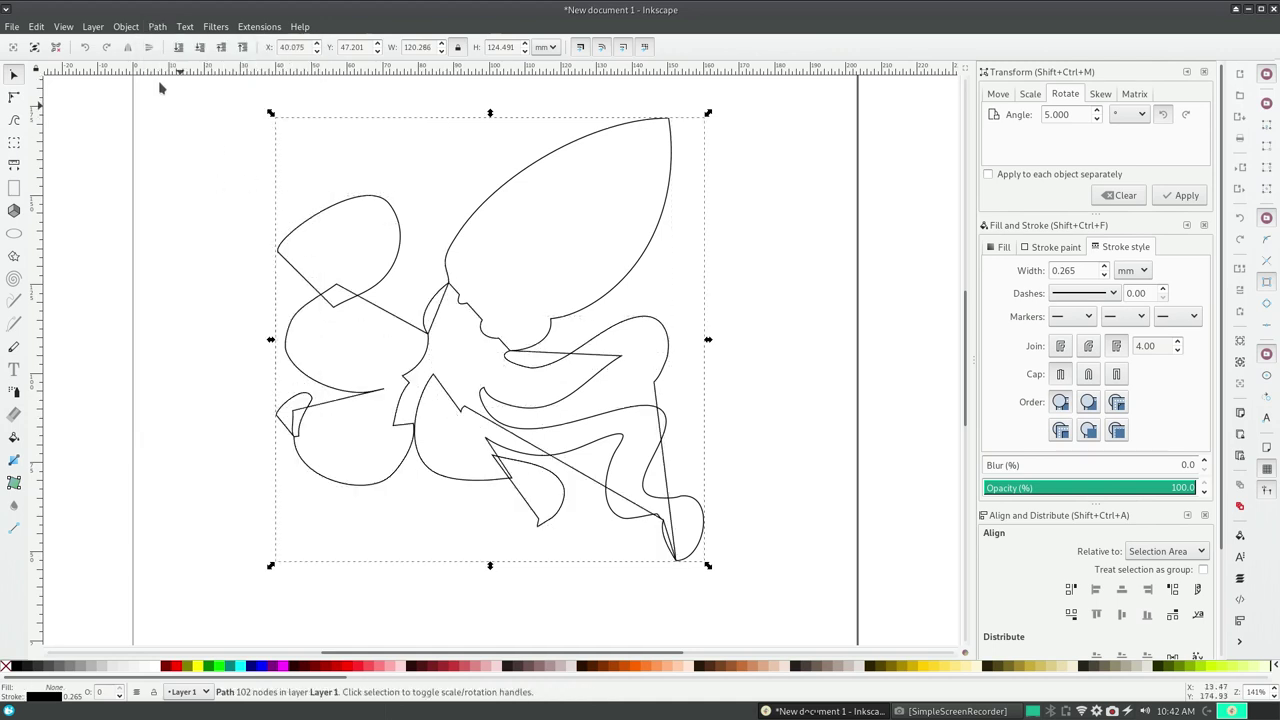
- Undo the merge and show the Fill settings
click(125, 26)
click(42, 44)
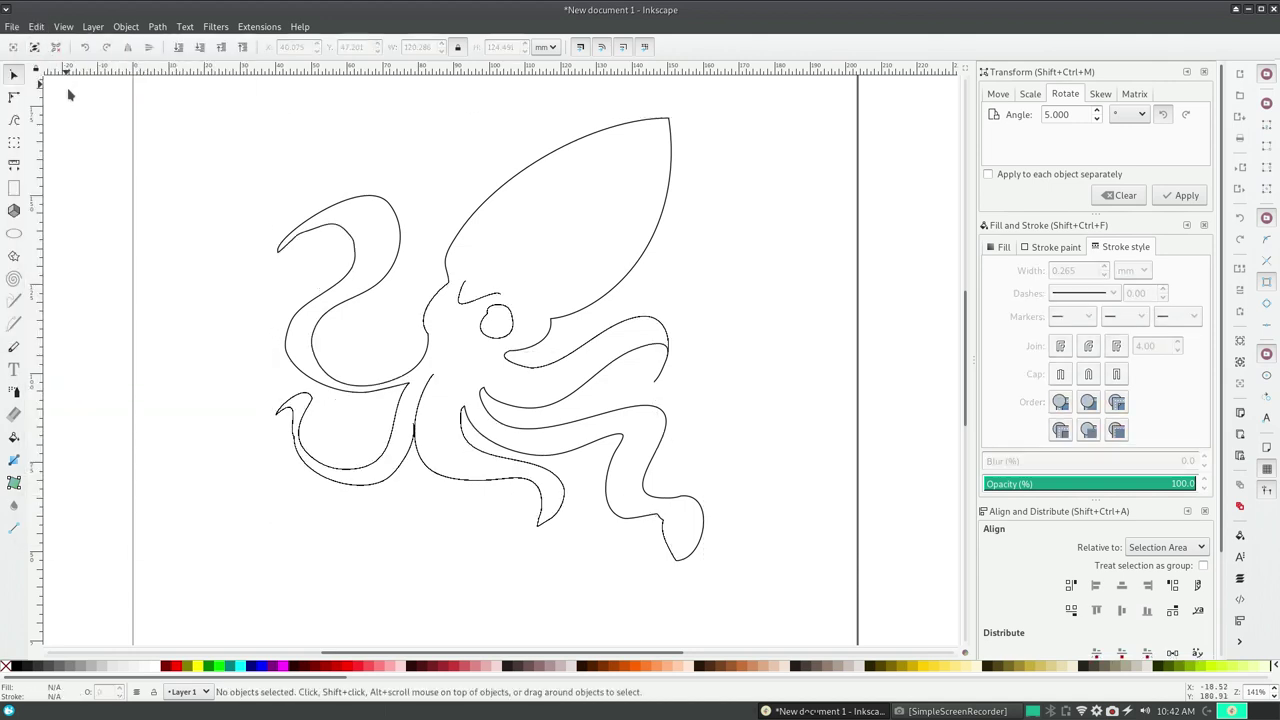
click(130, 27)
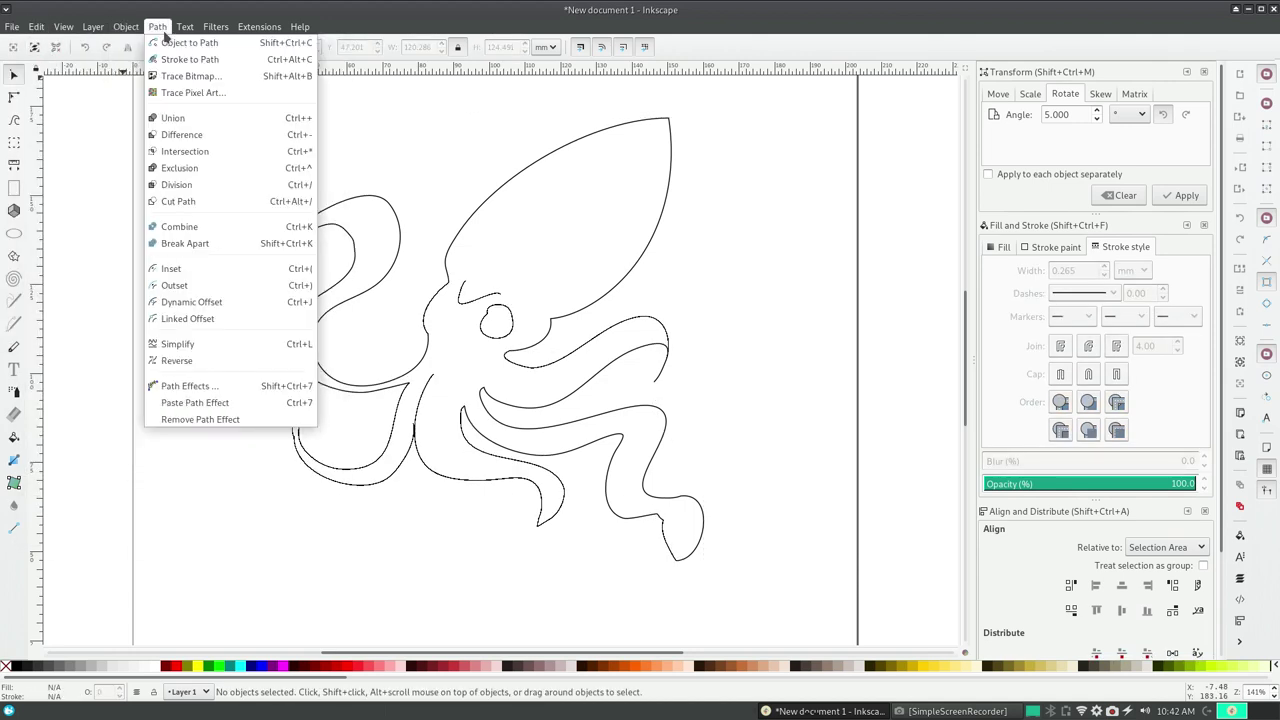
click(162, 28)
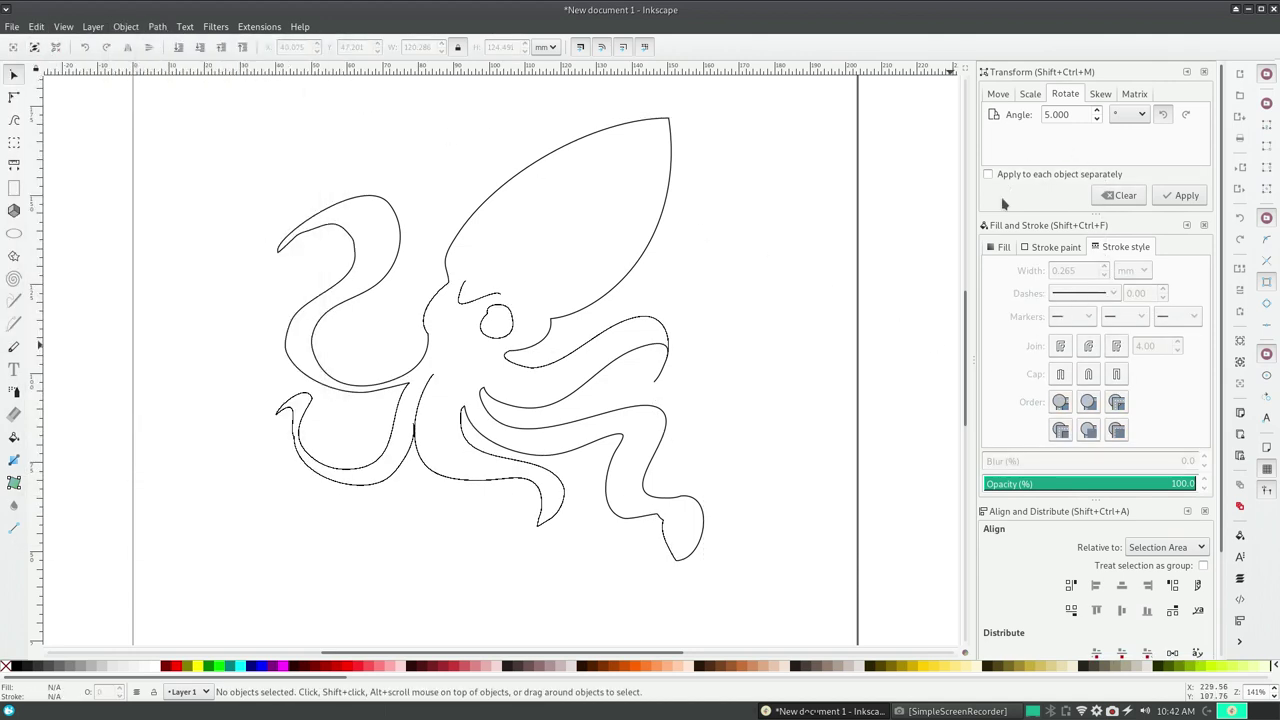
click(1002, 247)
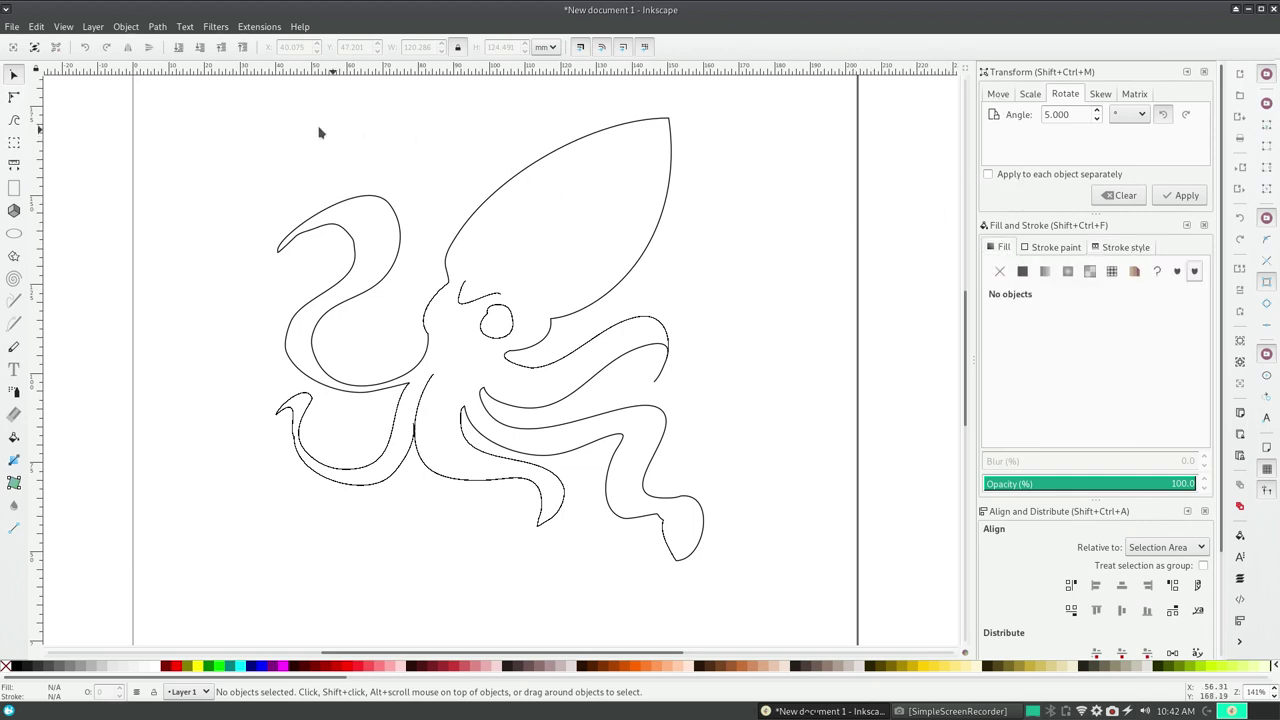
drag(179, 116, 830, 596)
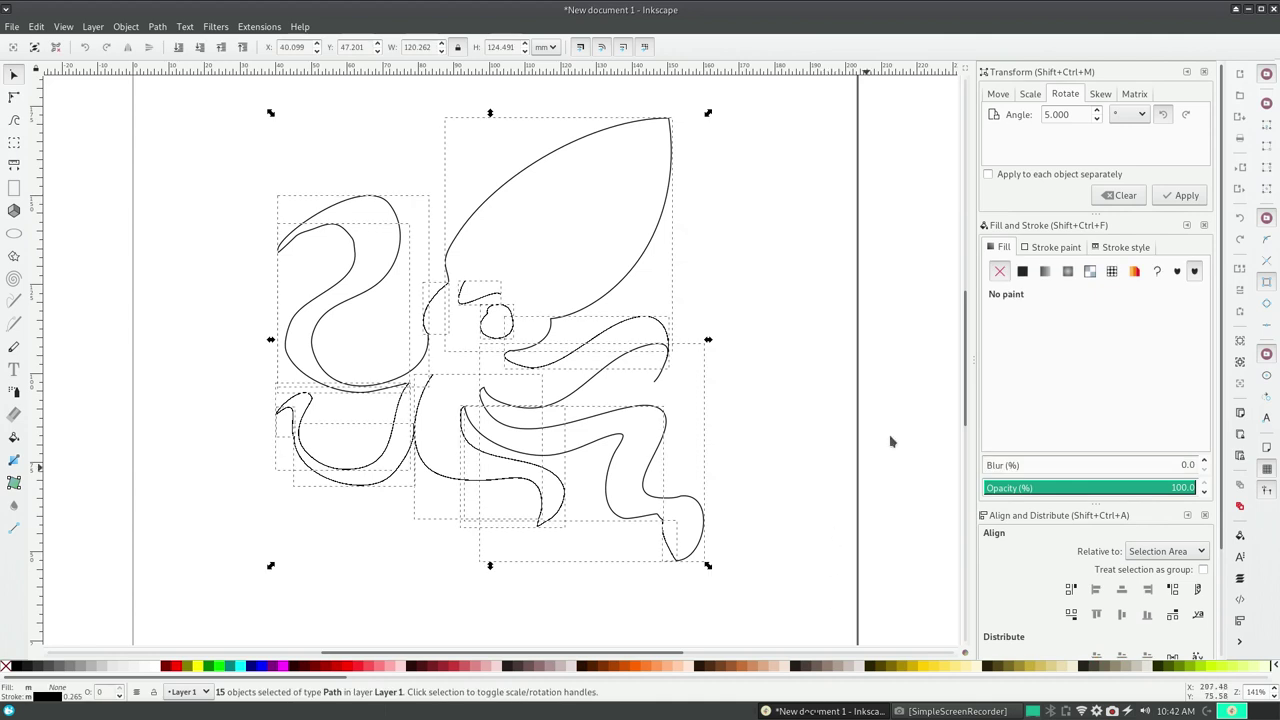
click(1022, 271)
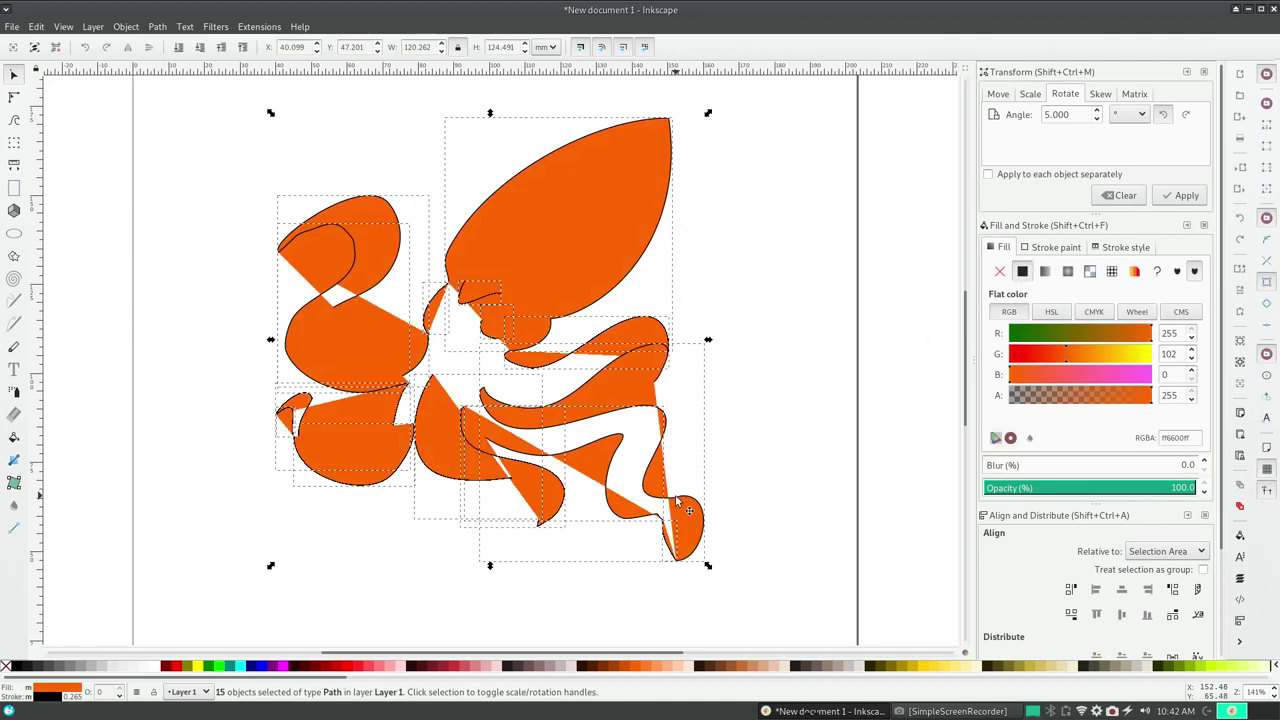
click(36, 26)
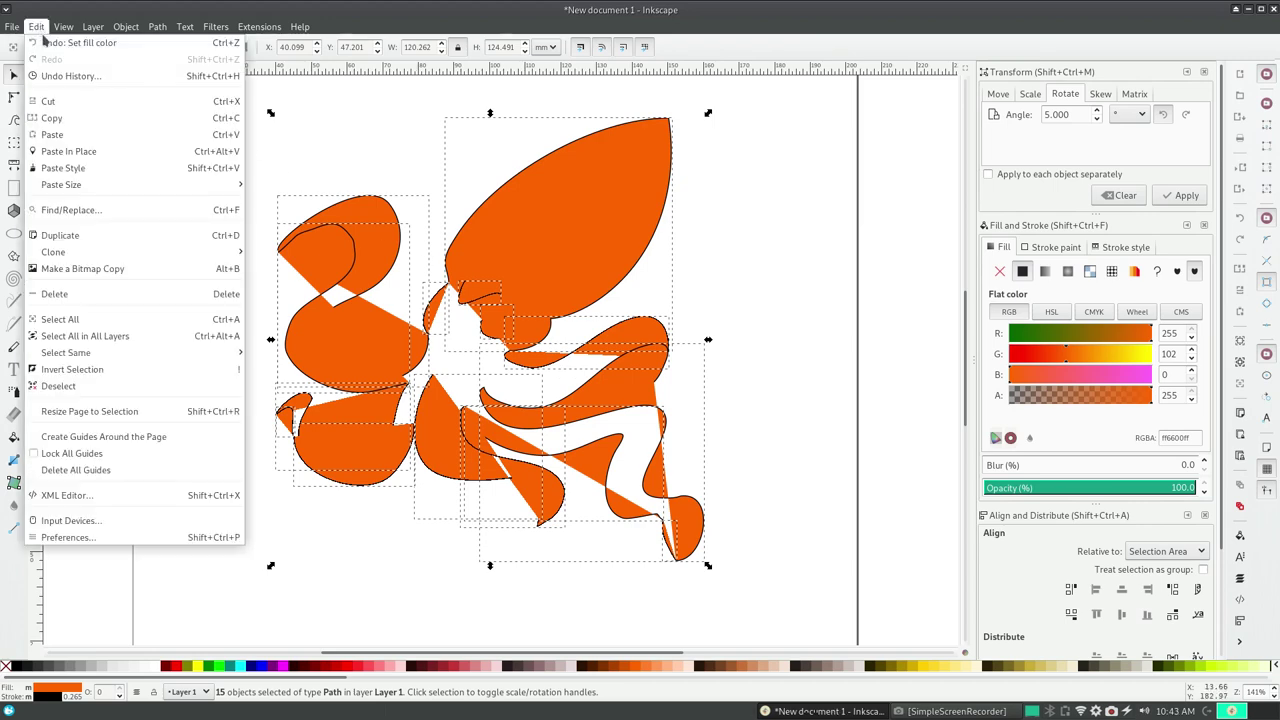
click(51, 45)
click(147, 200)
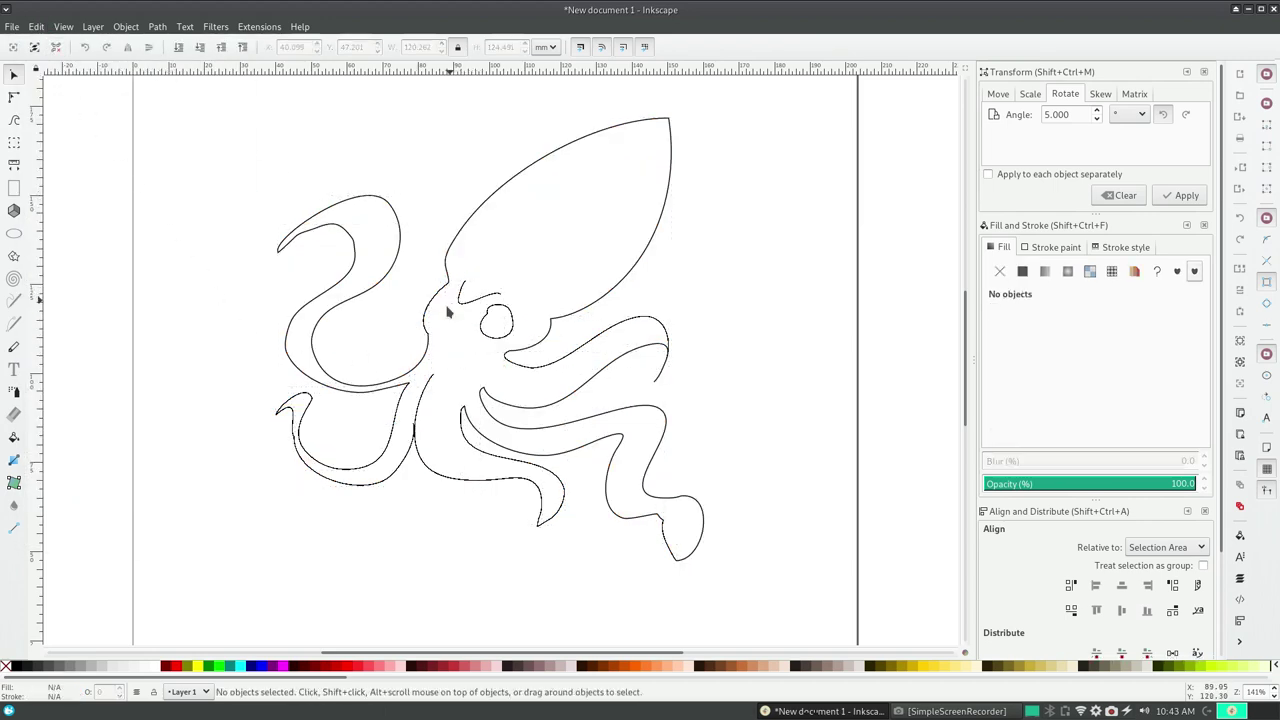
- Rubber-band select all fifteen squid paths
click(429, 341)
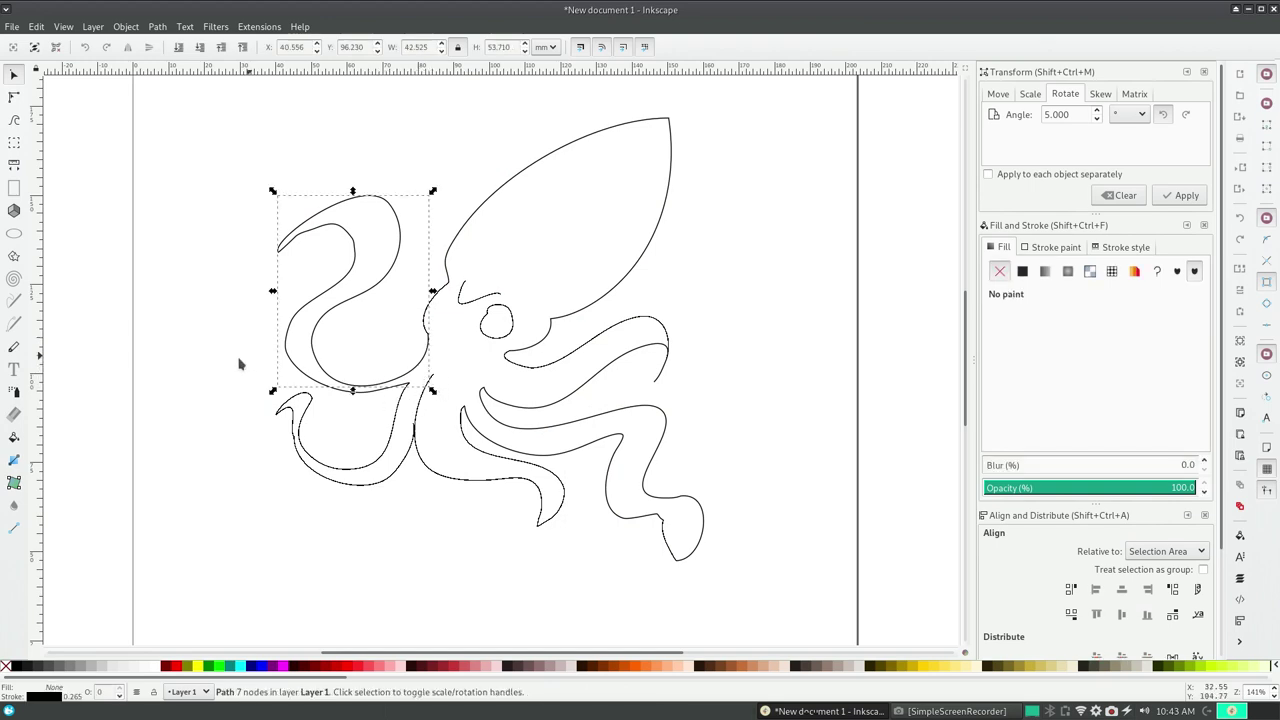
click(230, 375)
click(396, 395)
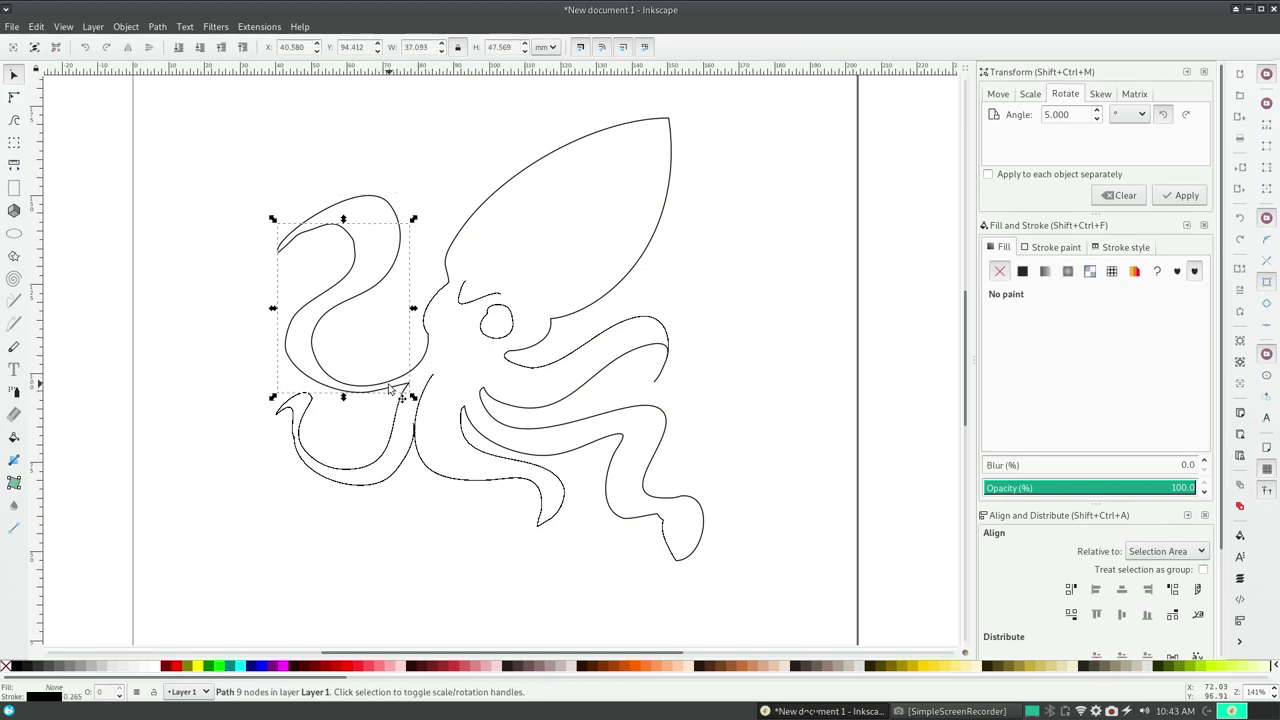
click(380, 217)
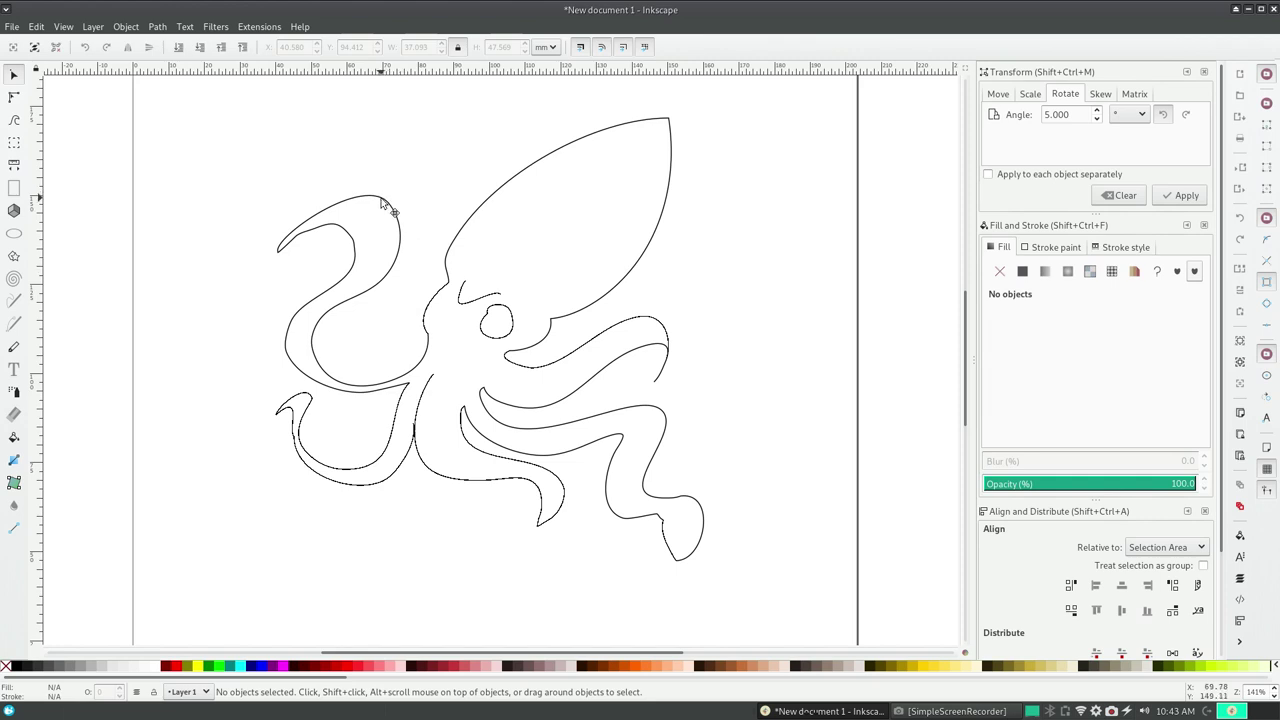
click(382, 204)
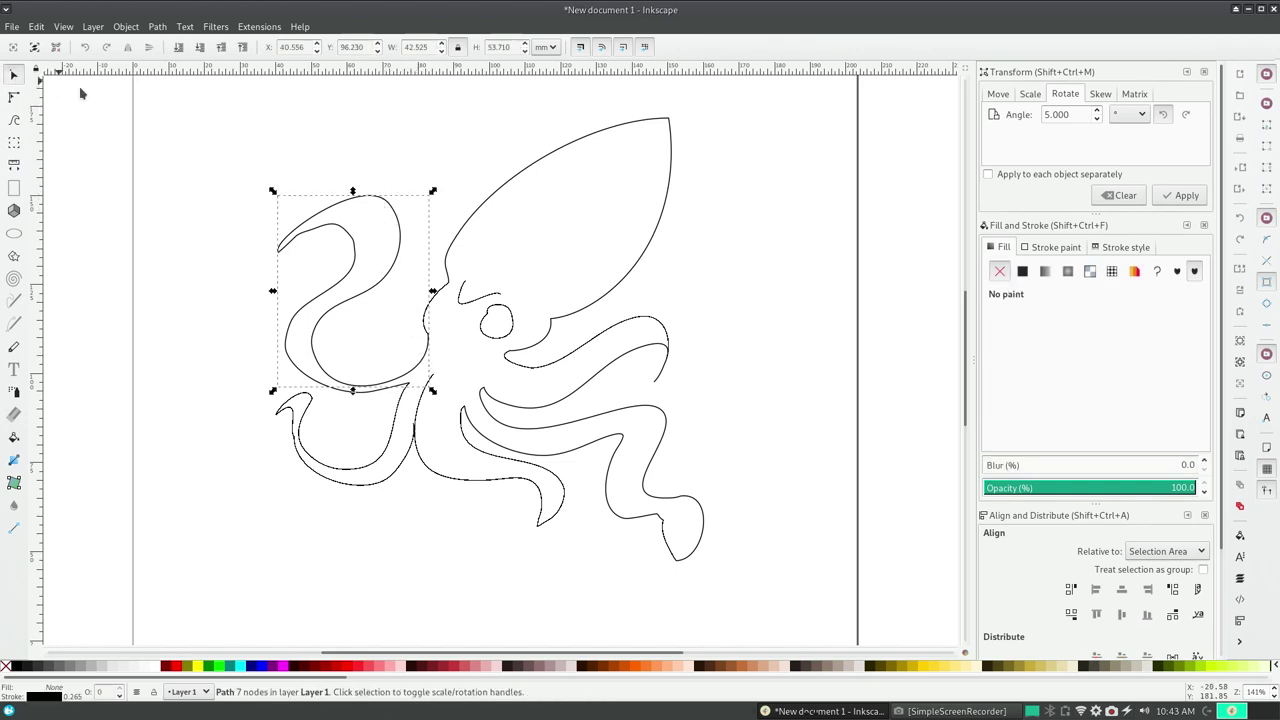
drag(161, 104, 784, 604)
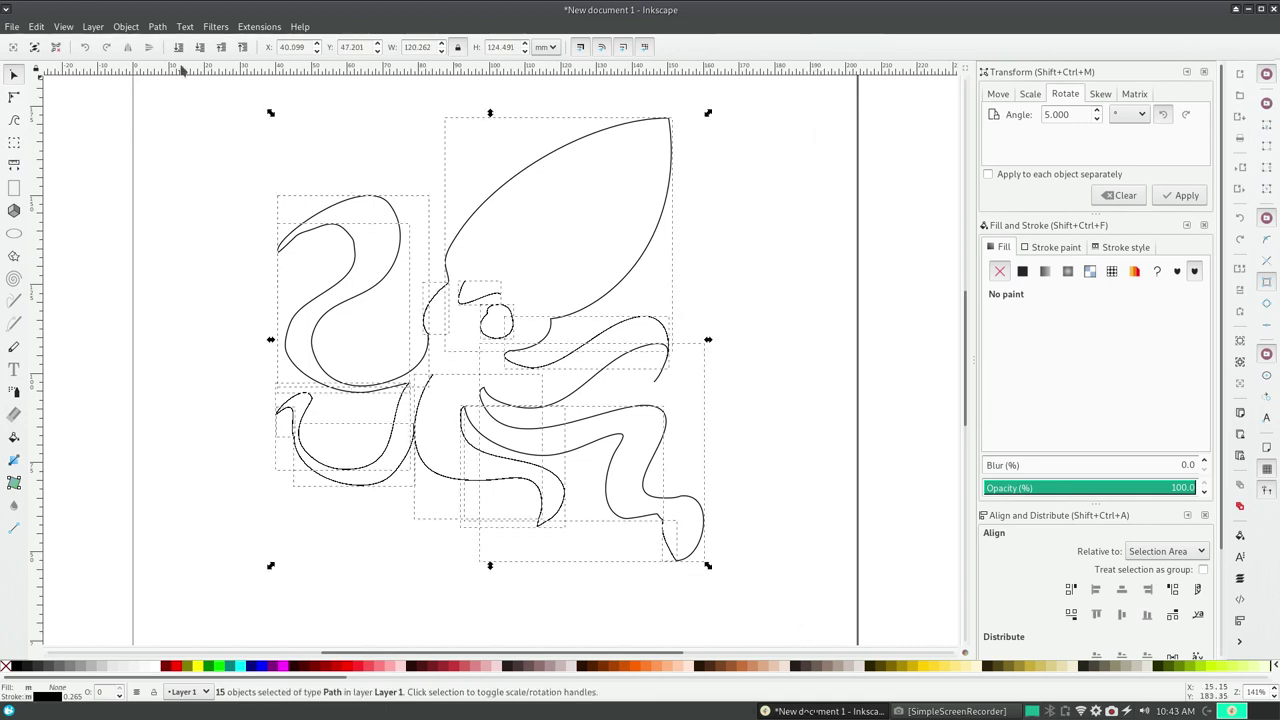
- Apply Exclusion to the squid paths, then undo it
click(157, 26)
mouse_move(185, 26)
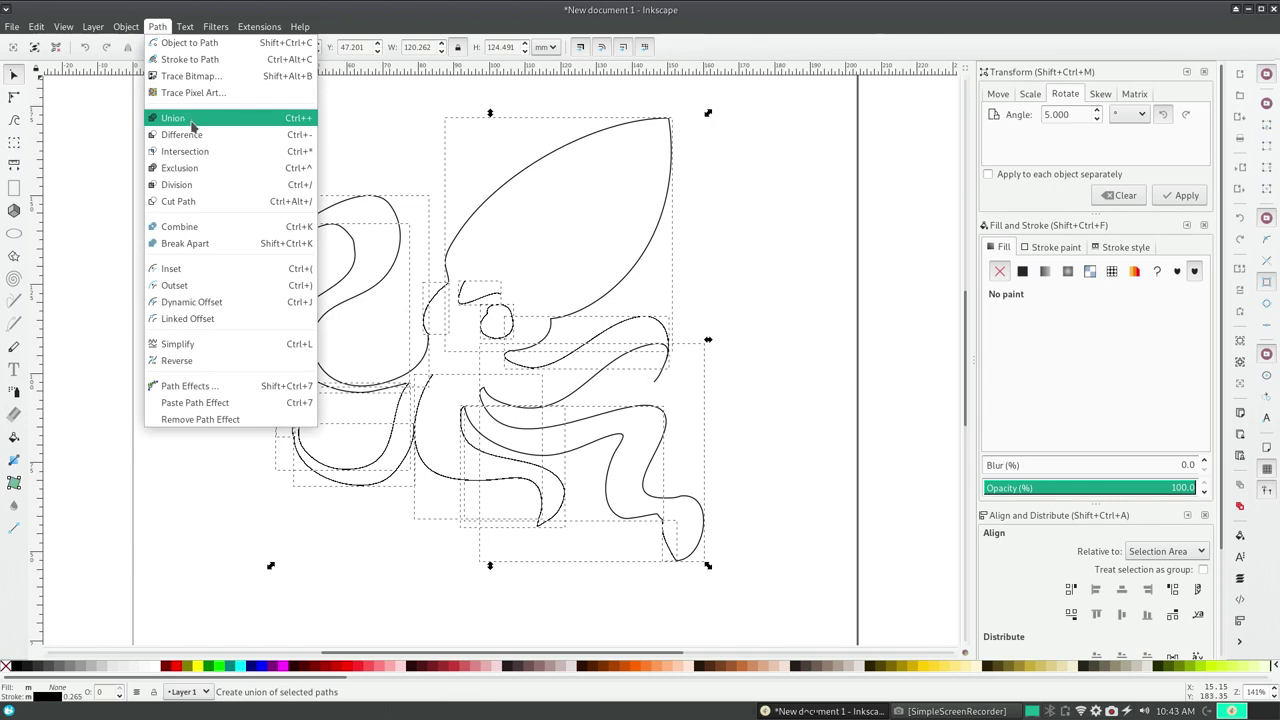
click(191, 177)
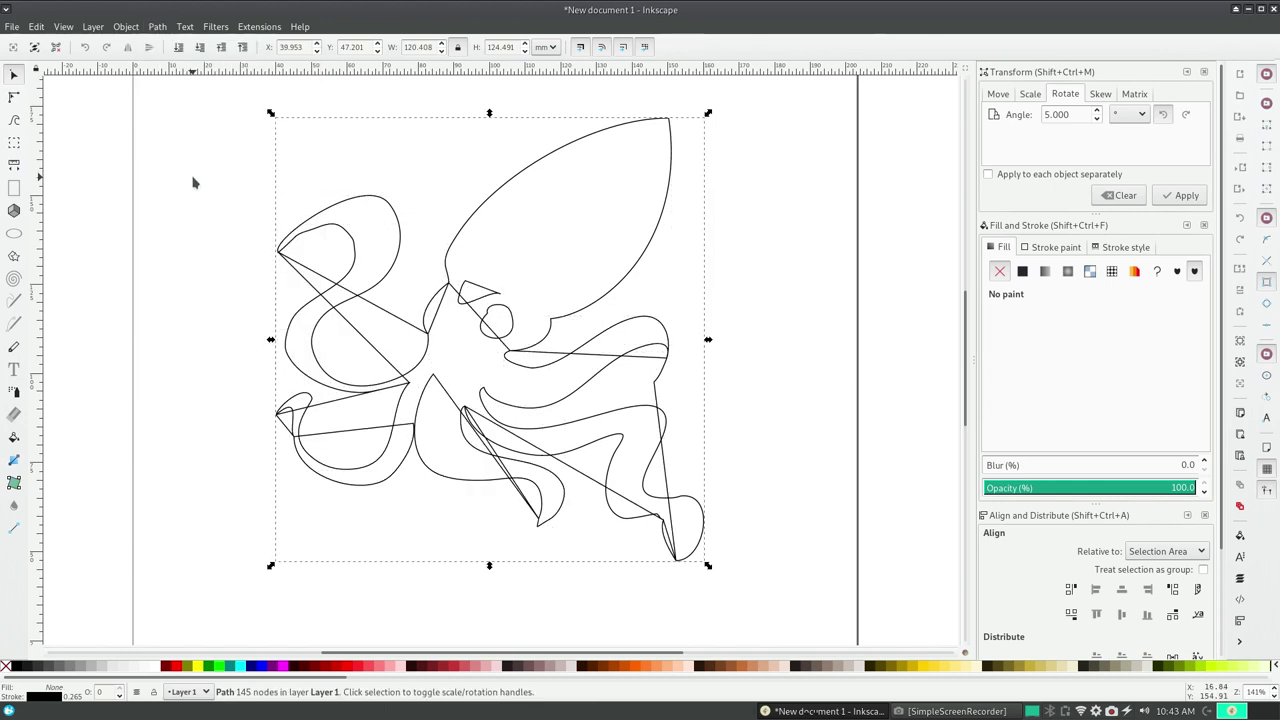
click(36, 27)
click(58, 43)
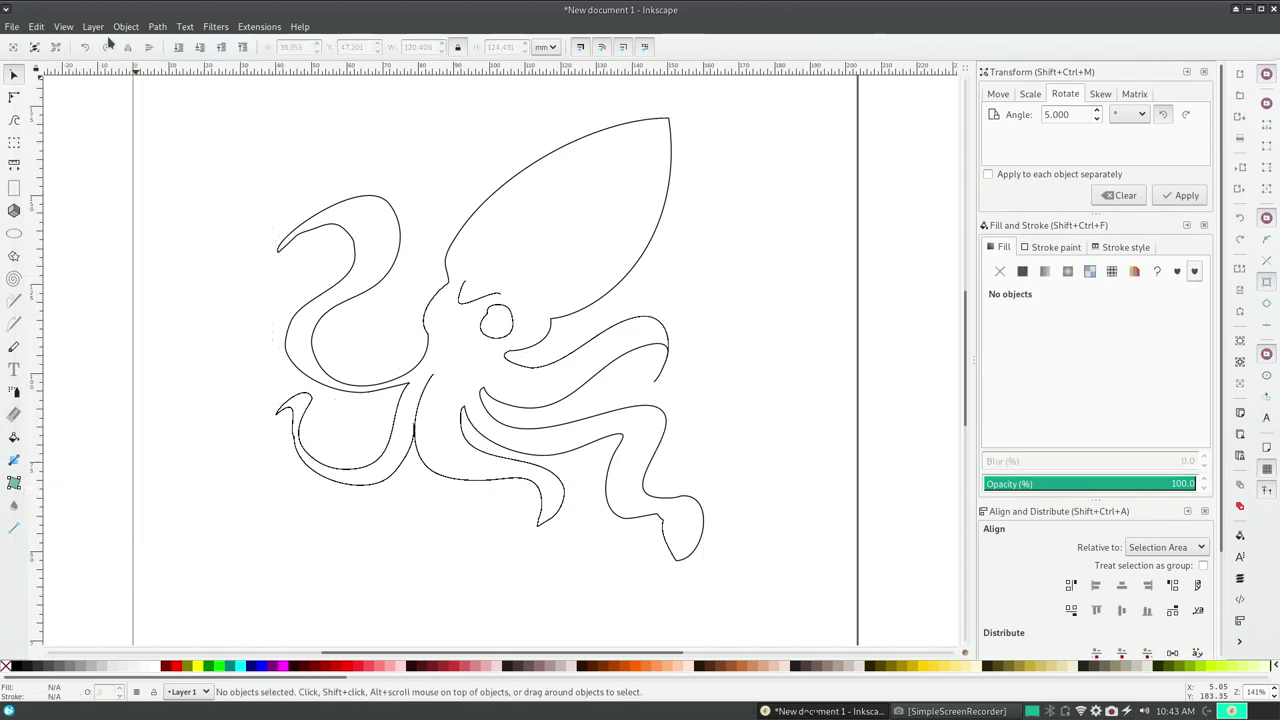
click(126, 27)
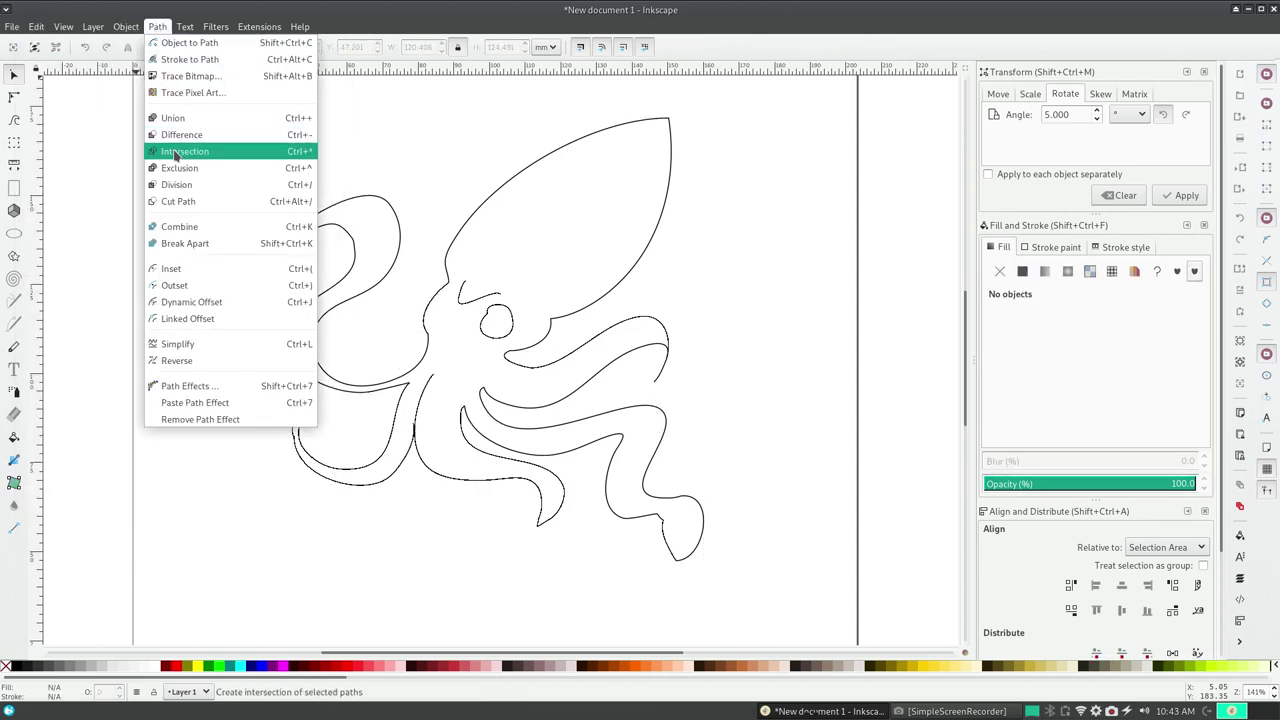
click(172, 187)
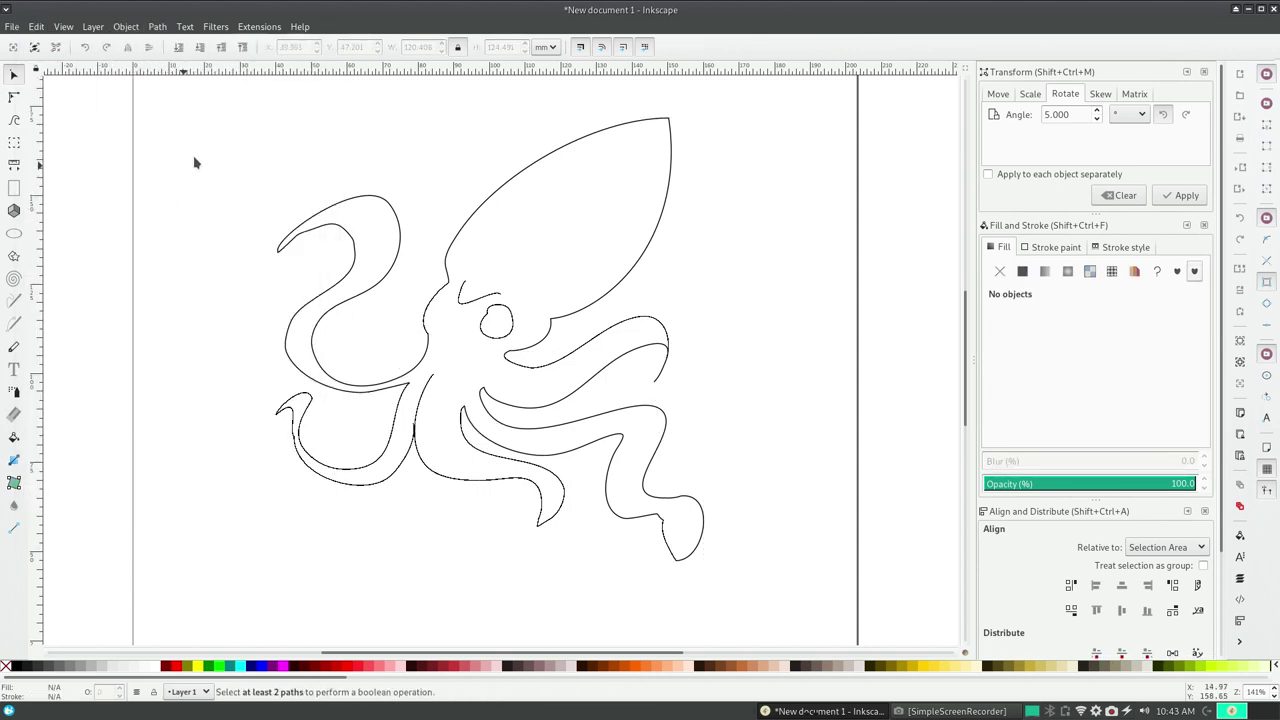
- Reselect all the paths, apply Intersection, then undo it
drag(246, 112, 798, 592)
click(128, 27)
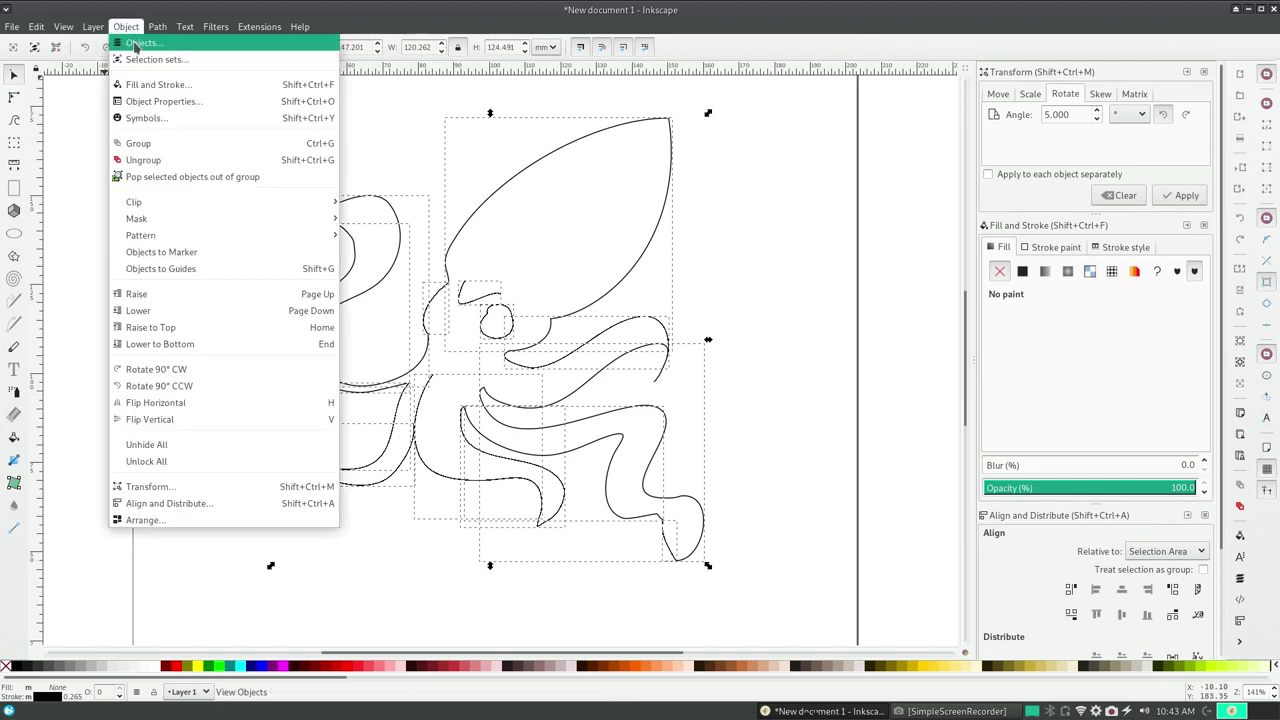
click(178, 188)
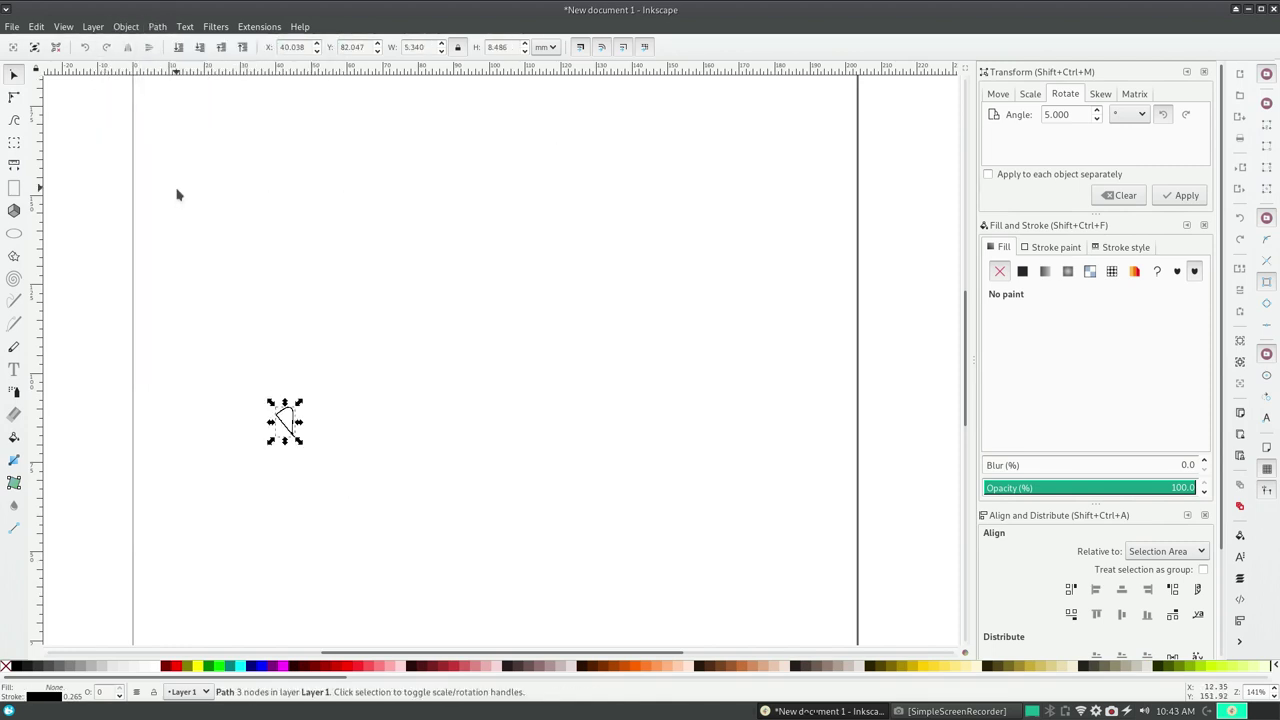
click(36, 27)
click(48, 43)
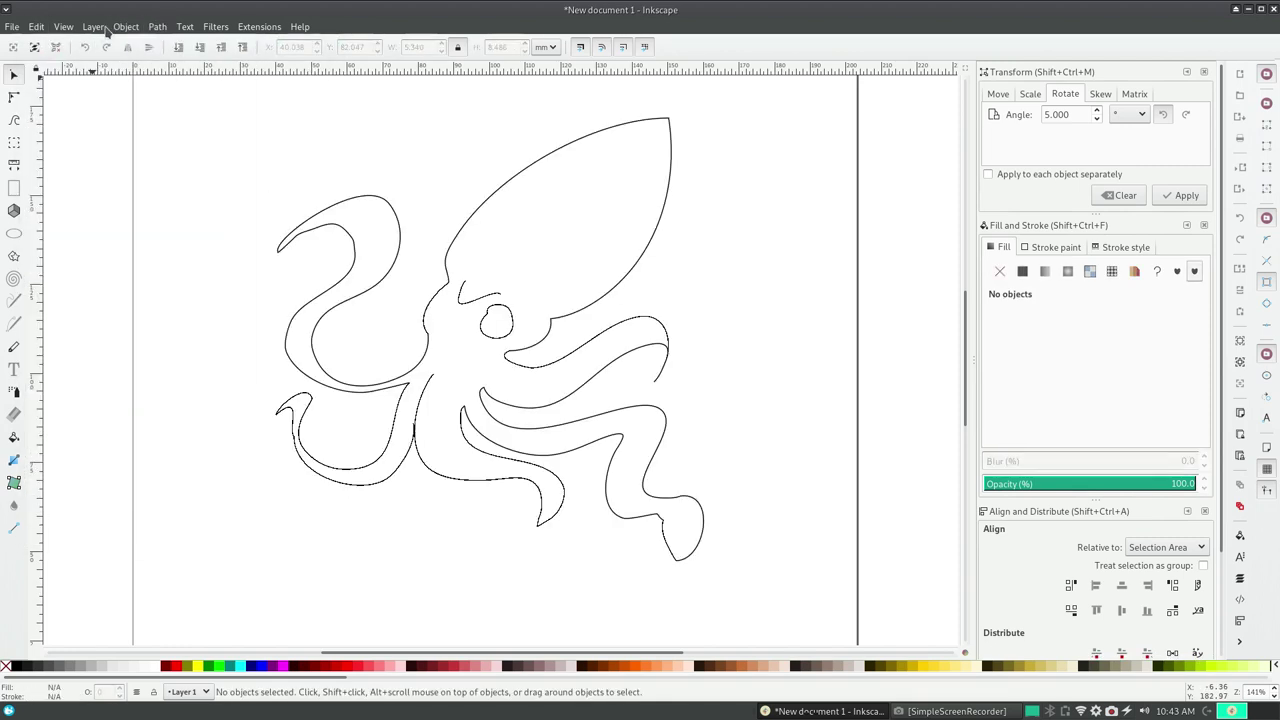
- Reselect all fifteen paths and Combine them into one 79-node path
click(128, 27)
click(128, 27)
click(157, 27)
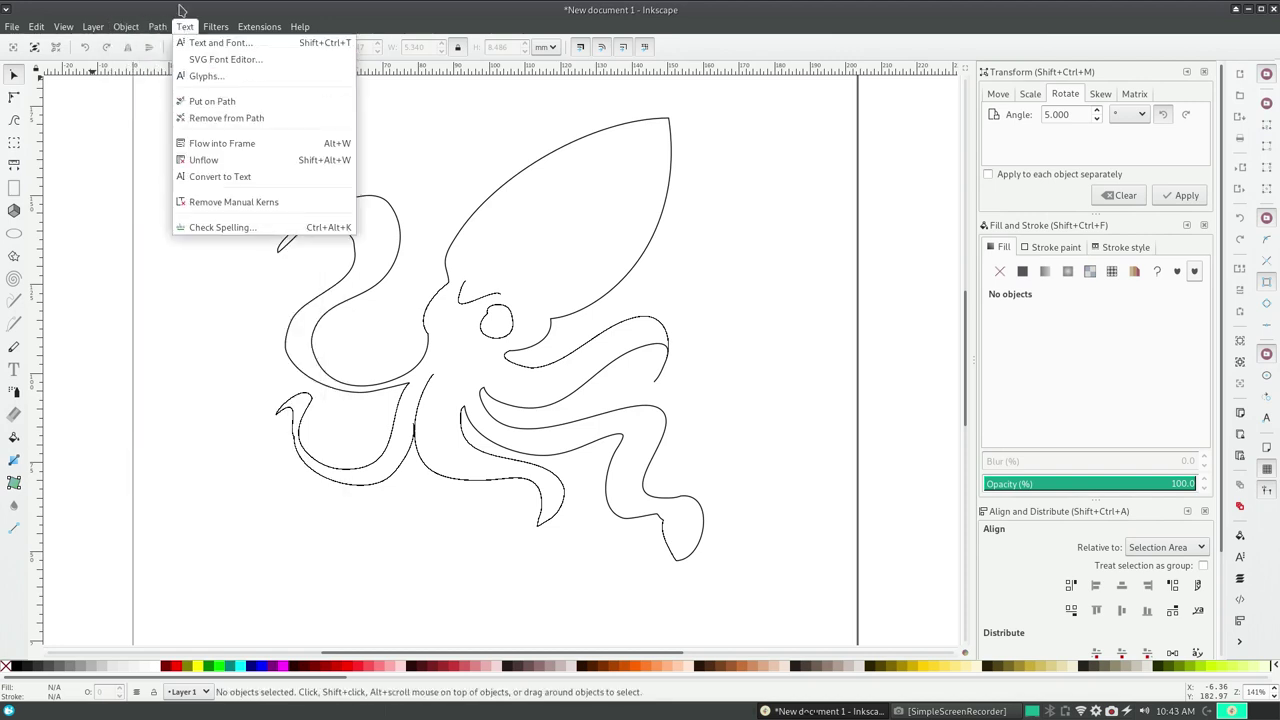
click(213, 113)
drag(213, 113, 850, 636)
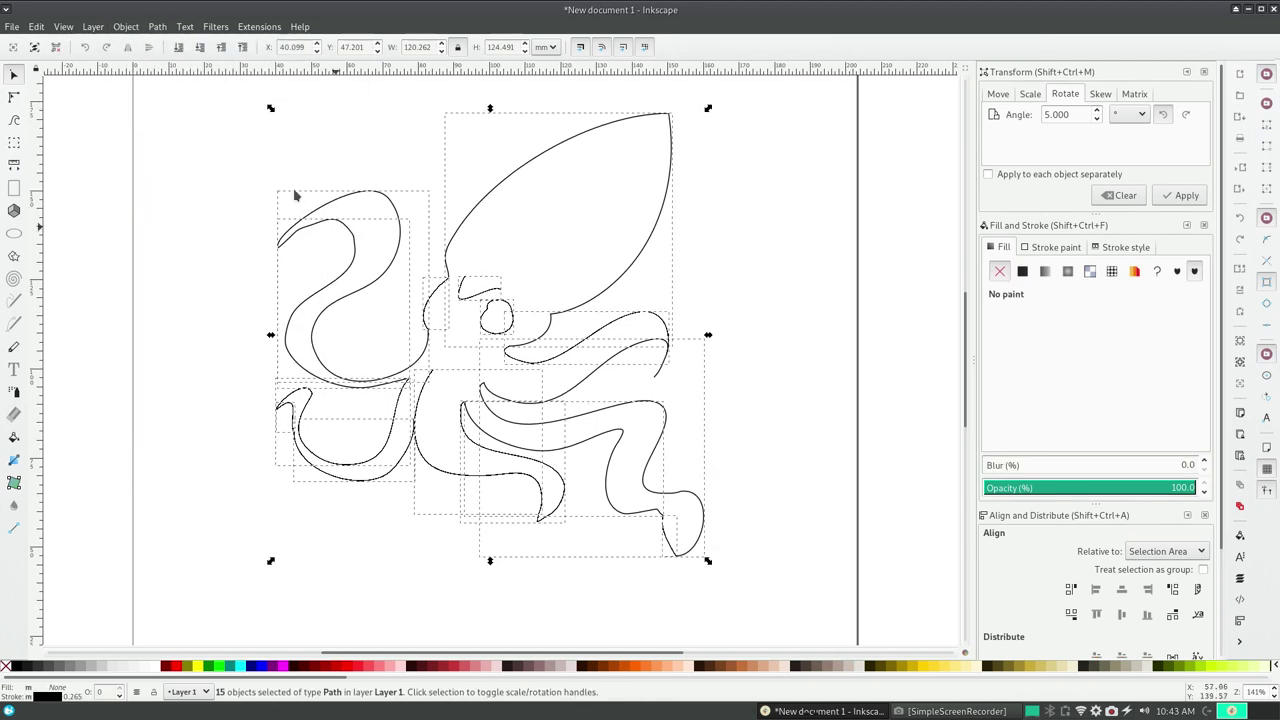
click(126, 27)
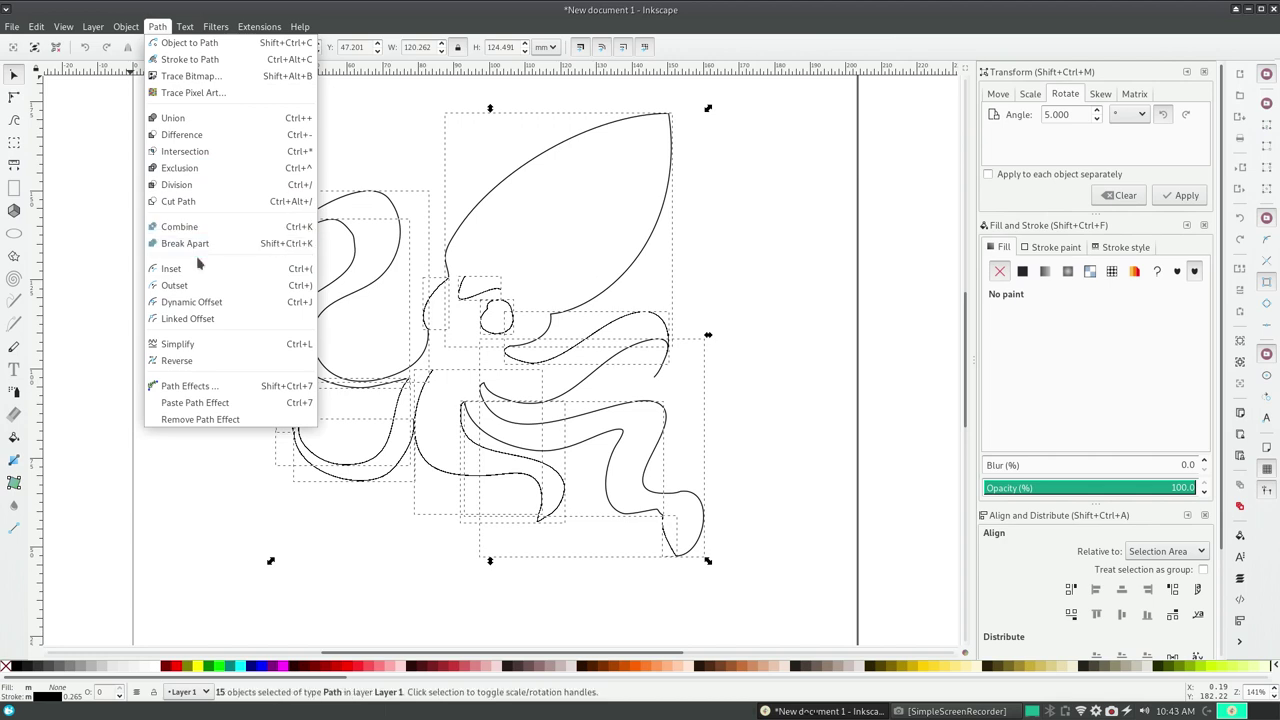
click(200, 227)
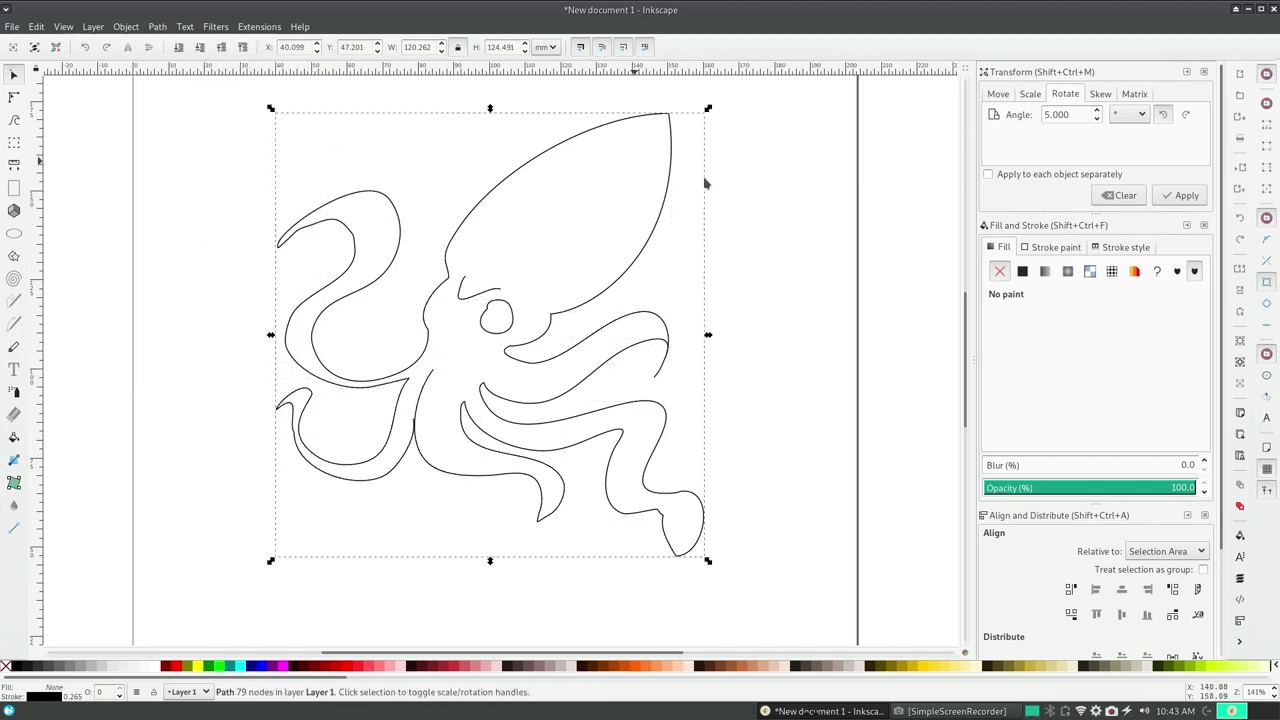
- Replace the flat orange fill with a Paint Bucket fill inside the squid outline
click(1022, 271)
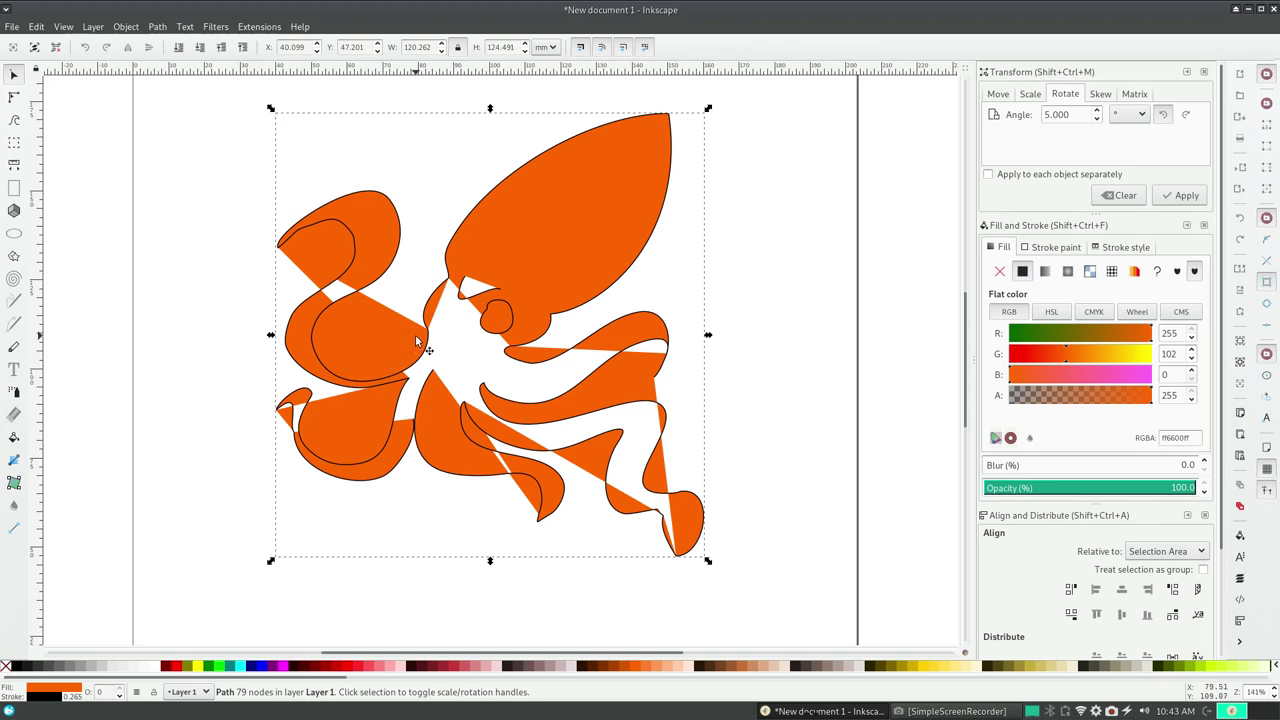
key(ctrl+z)
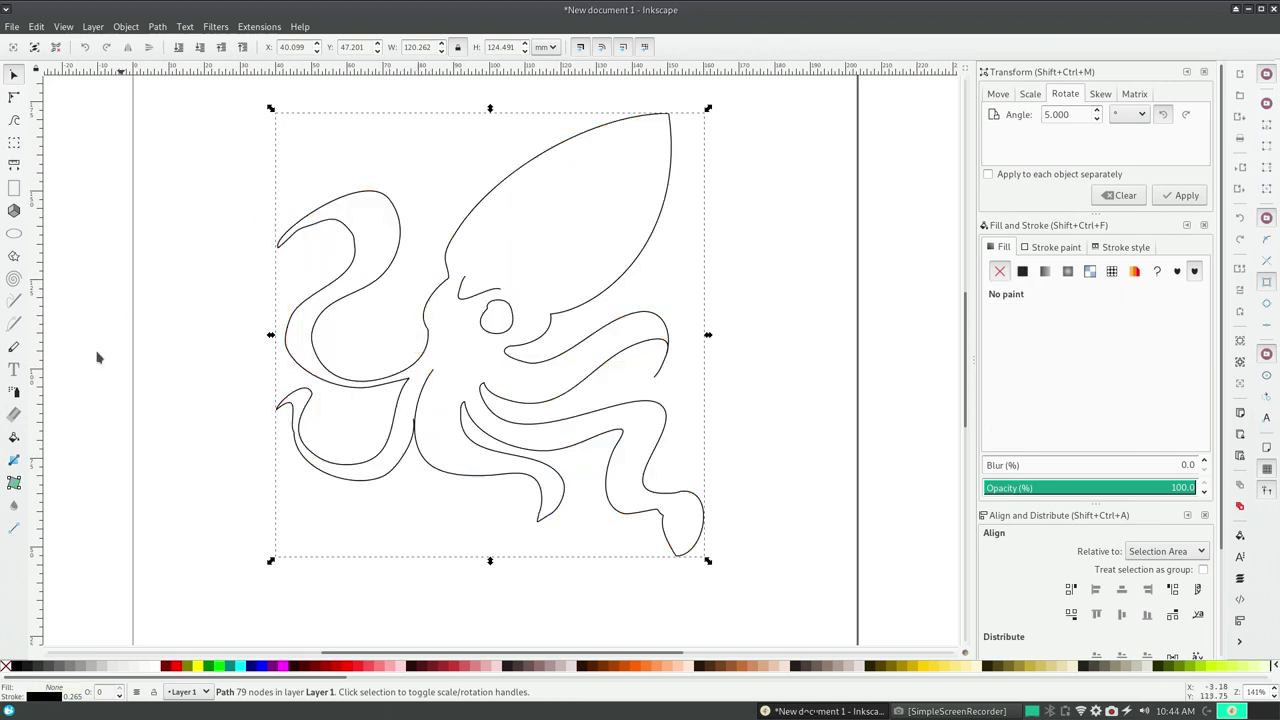
click(14, 437)
click(466, 376)
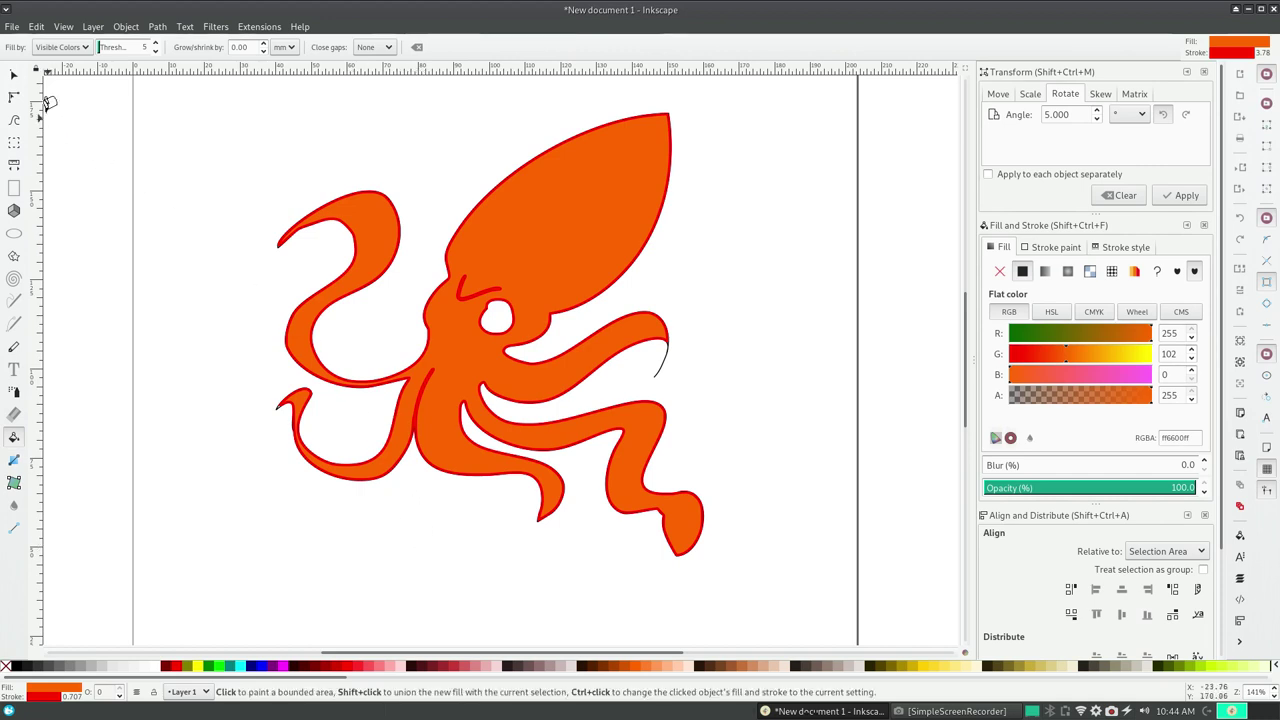
- Select both the black outline path and the orange filled squid
click(15, 75)
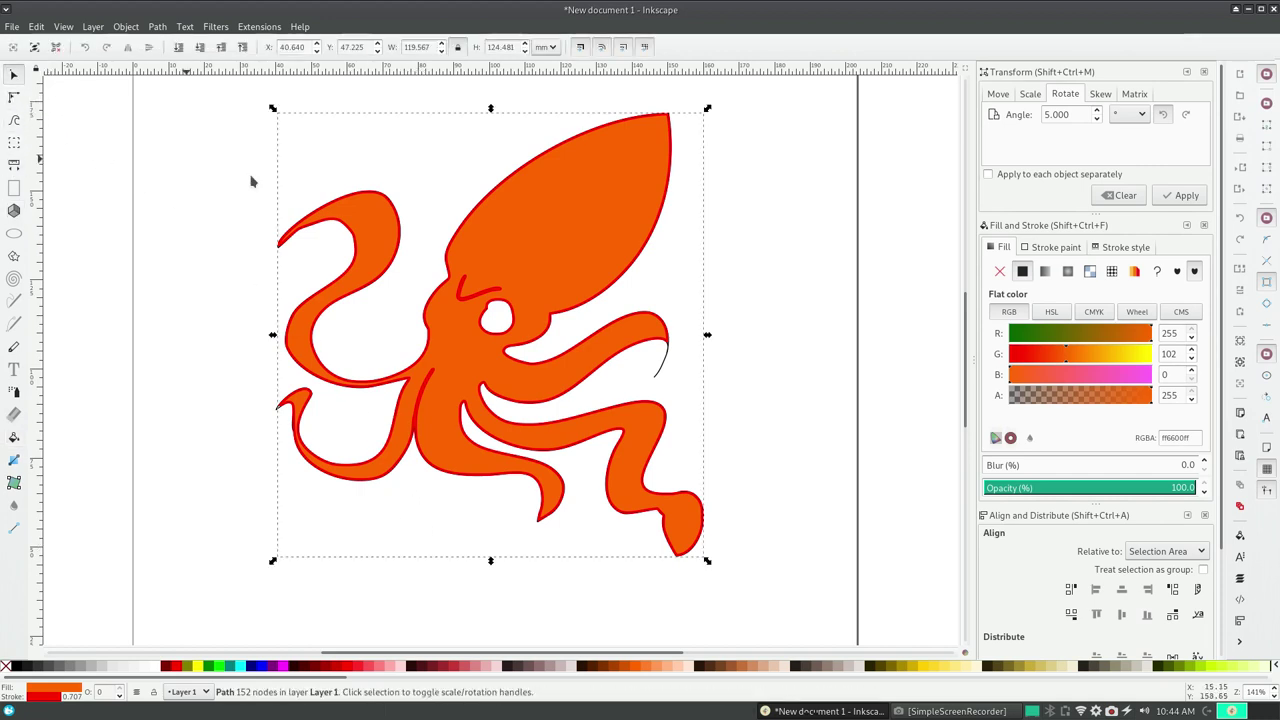
click(665, 372)
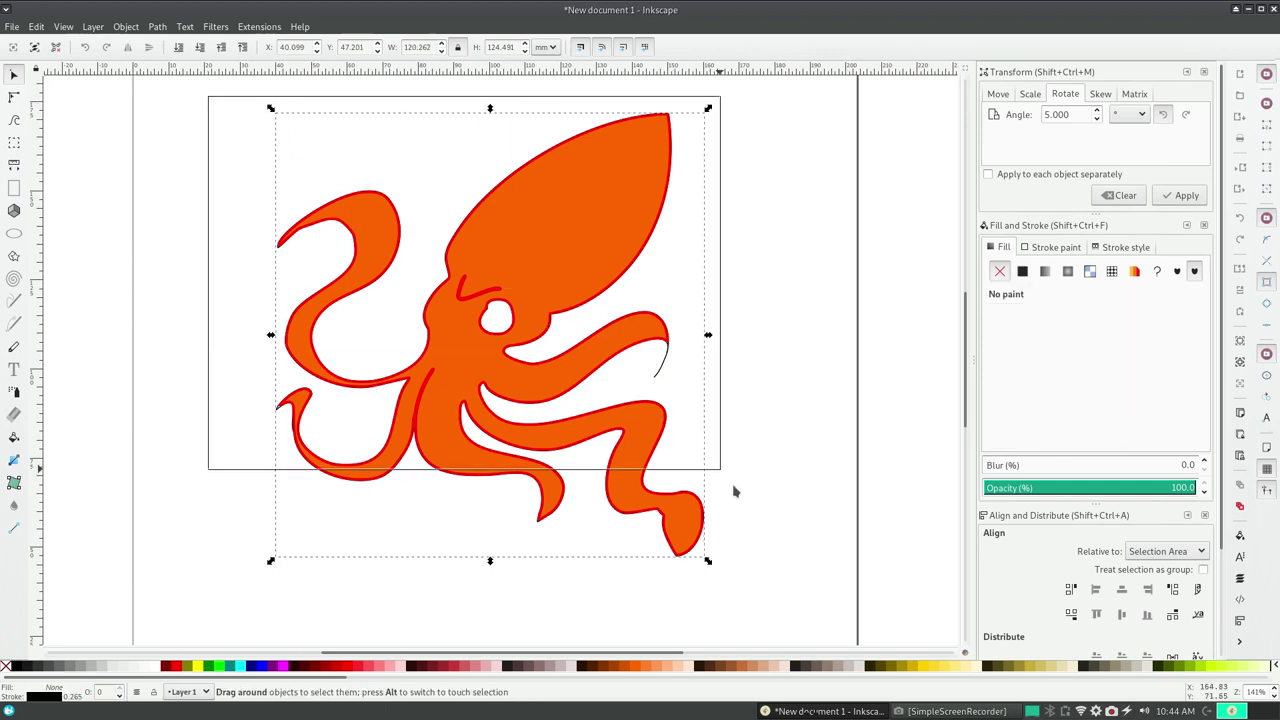
drag(211, 105, 770, 595)
click(157, 27)
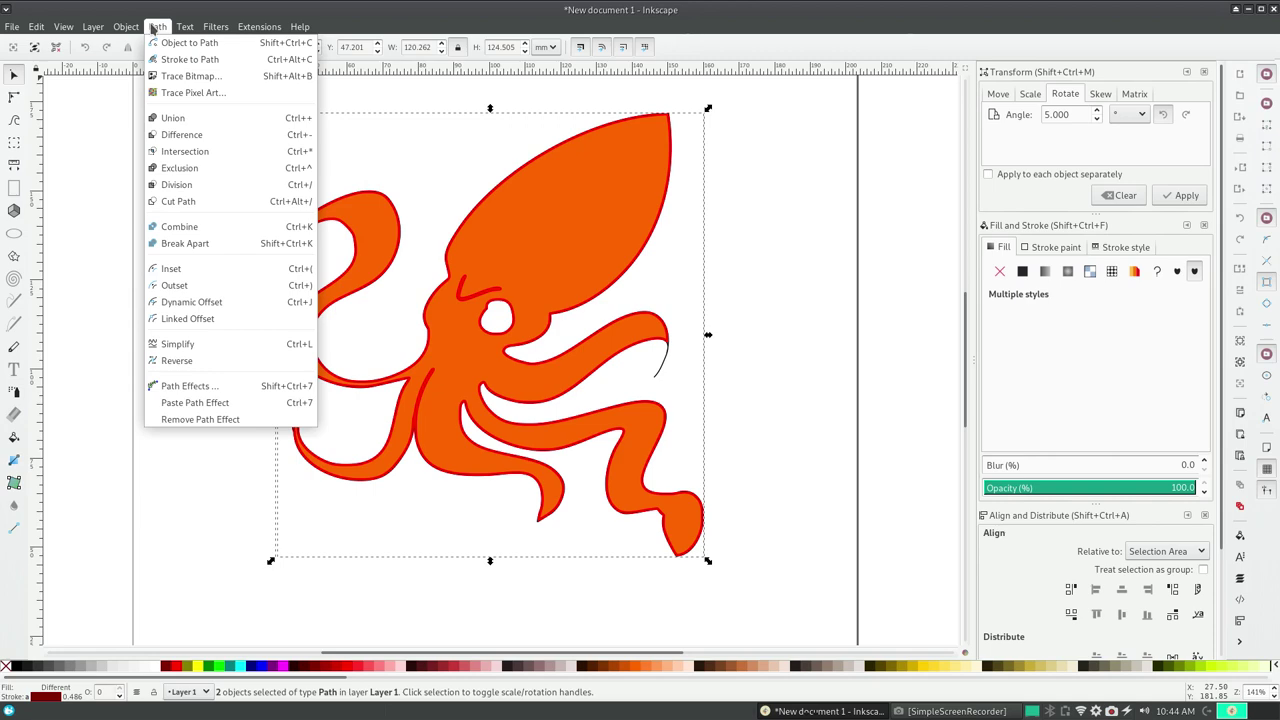
- Convert the selection to paths, nudge the squid right, and skew it sideways
click(172, 44)
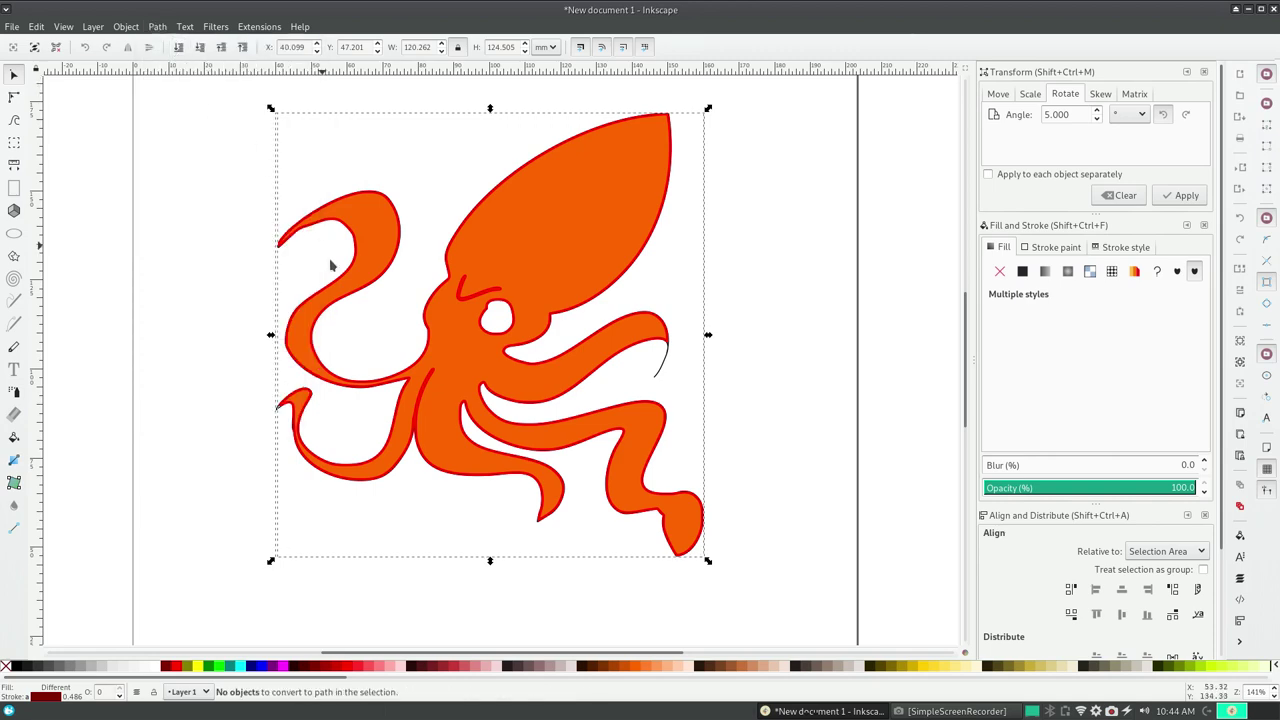
drag(326, 285, 345, 287)
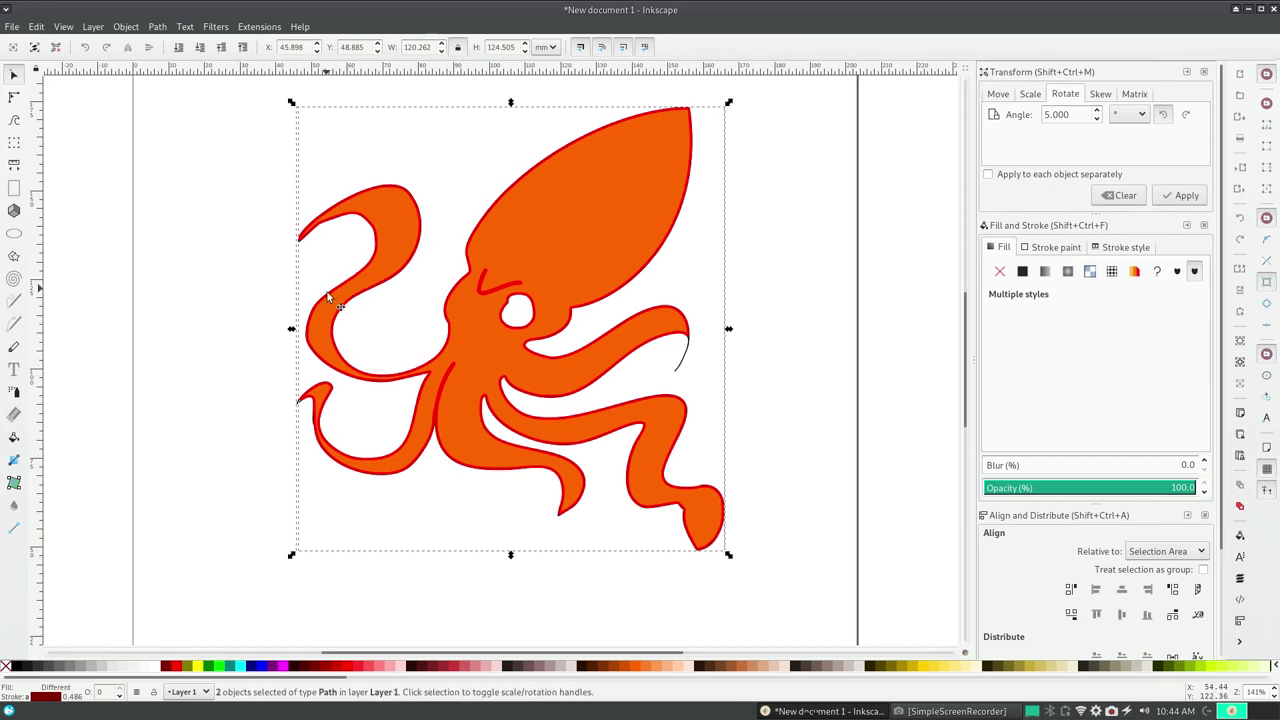
click(310, 345)
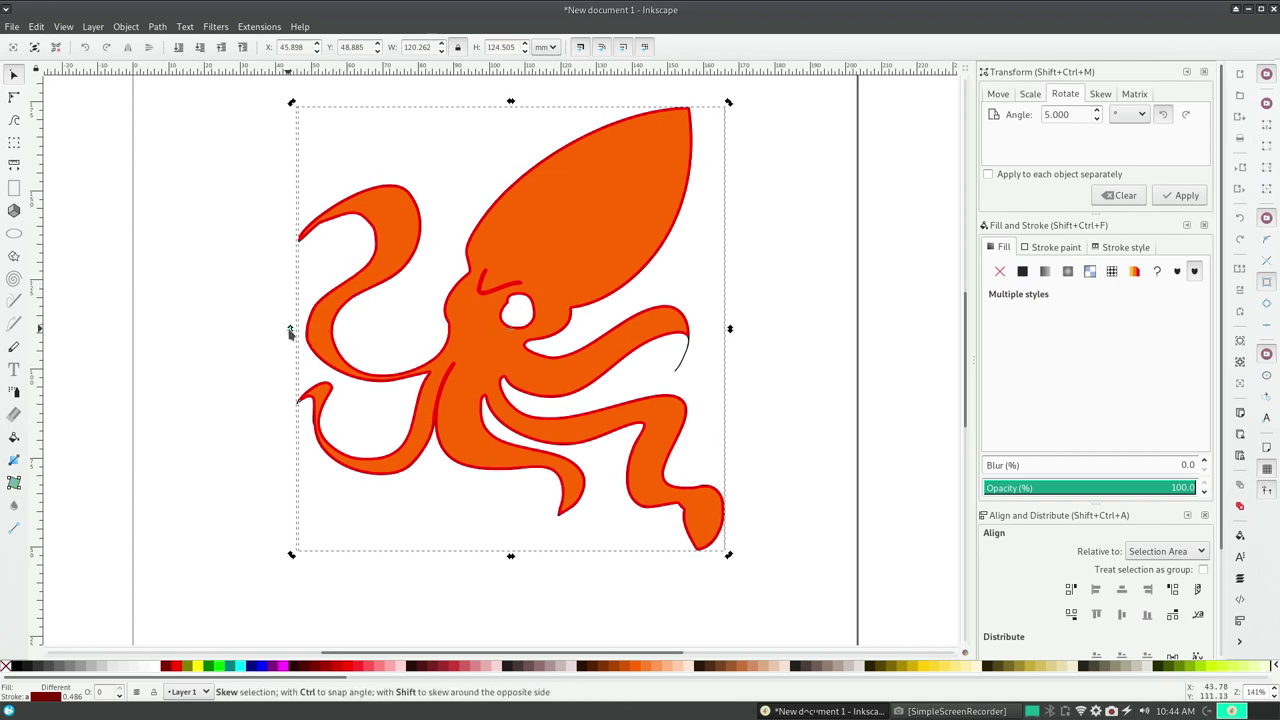
mouse_move(290, 329)
mouse_down()
mouse_move(397, 262)
mouse_move(293, 451)
mouse_move(330, 470)
mouse_up()
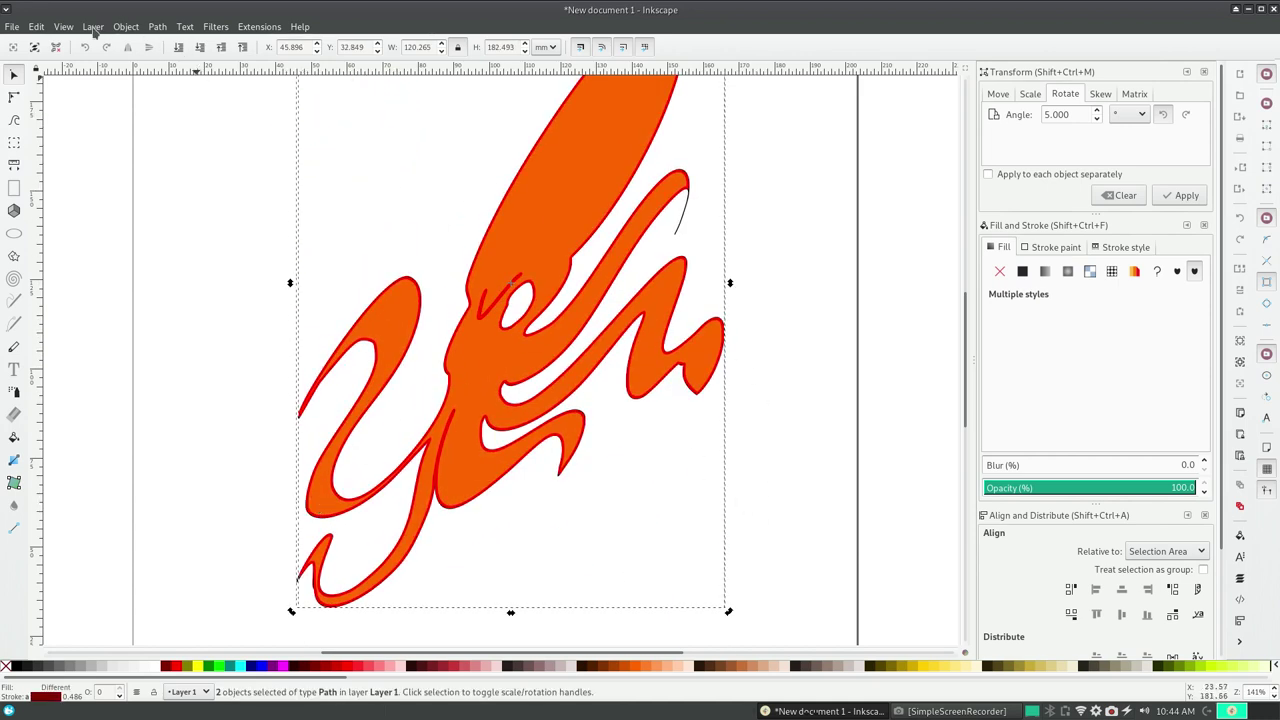
- Undo the skew, move and fill, redo the orange fill, and deselect
click(36, 26)
click(47, 42)
click(36, 27)
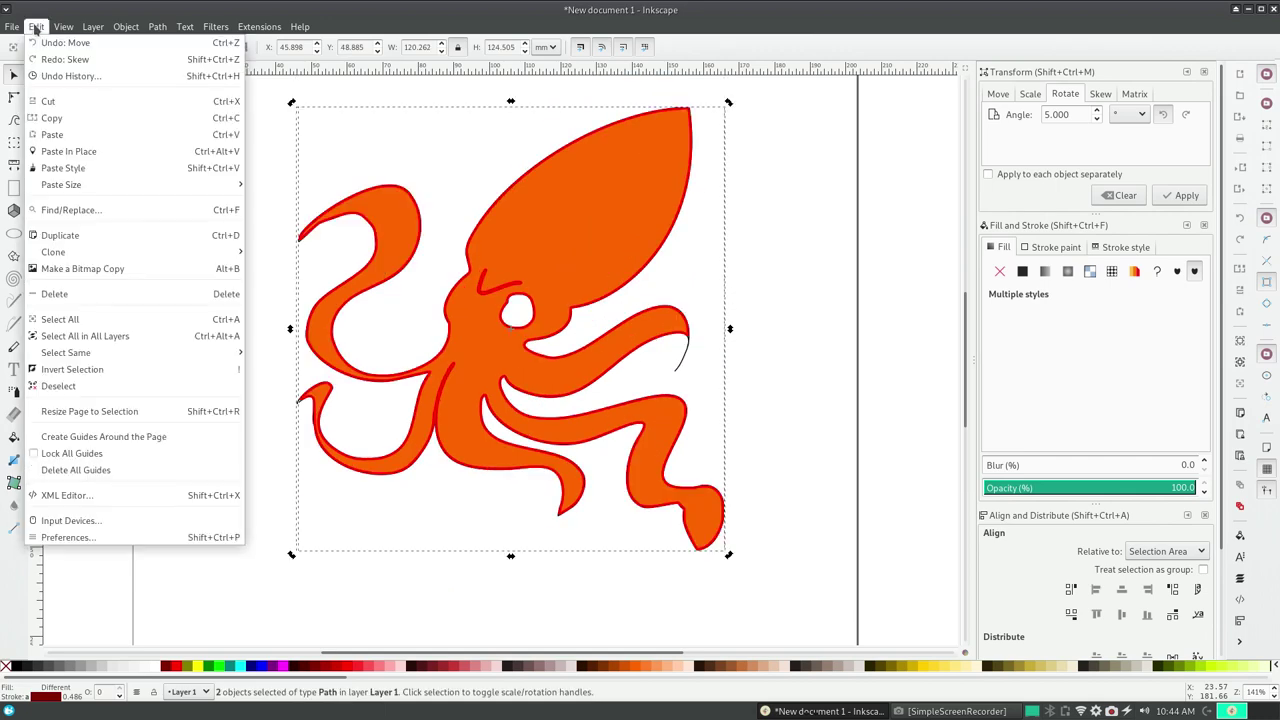
click(47, 42)
click(36, 26)
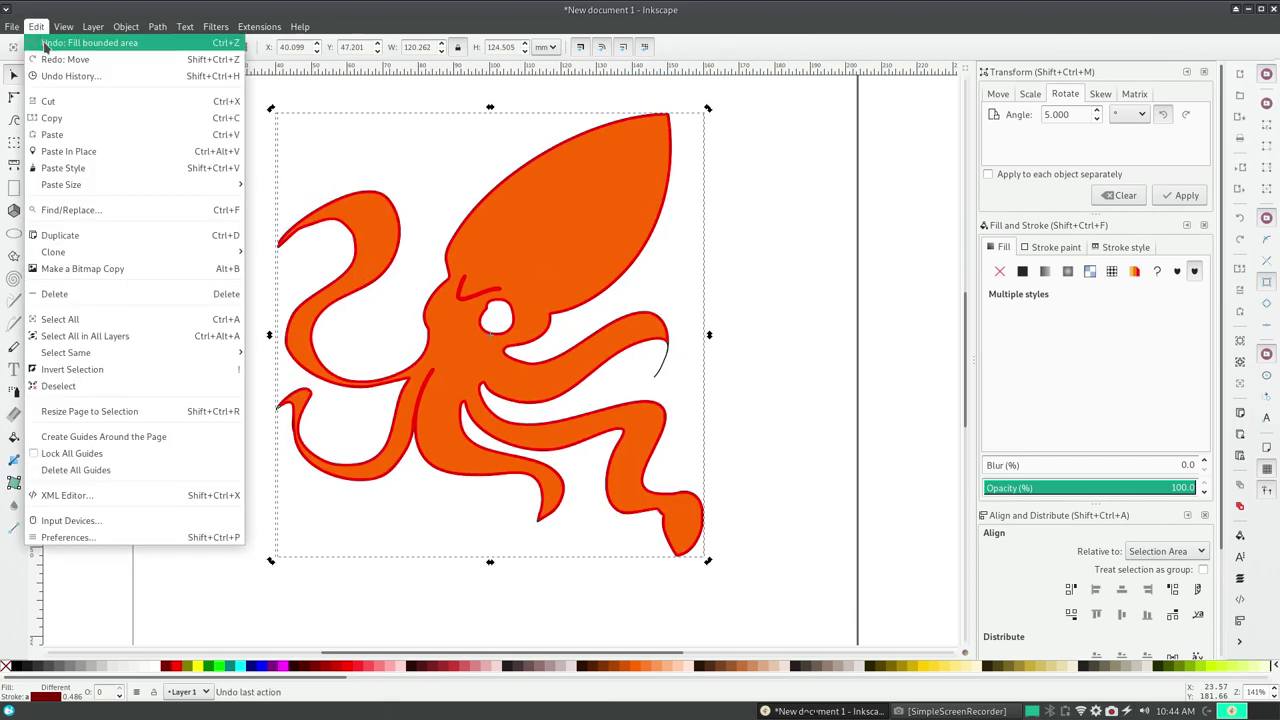
click(47, 42)
click(36, 26)
click(60, 61)
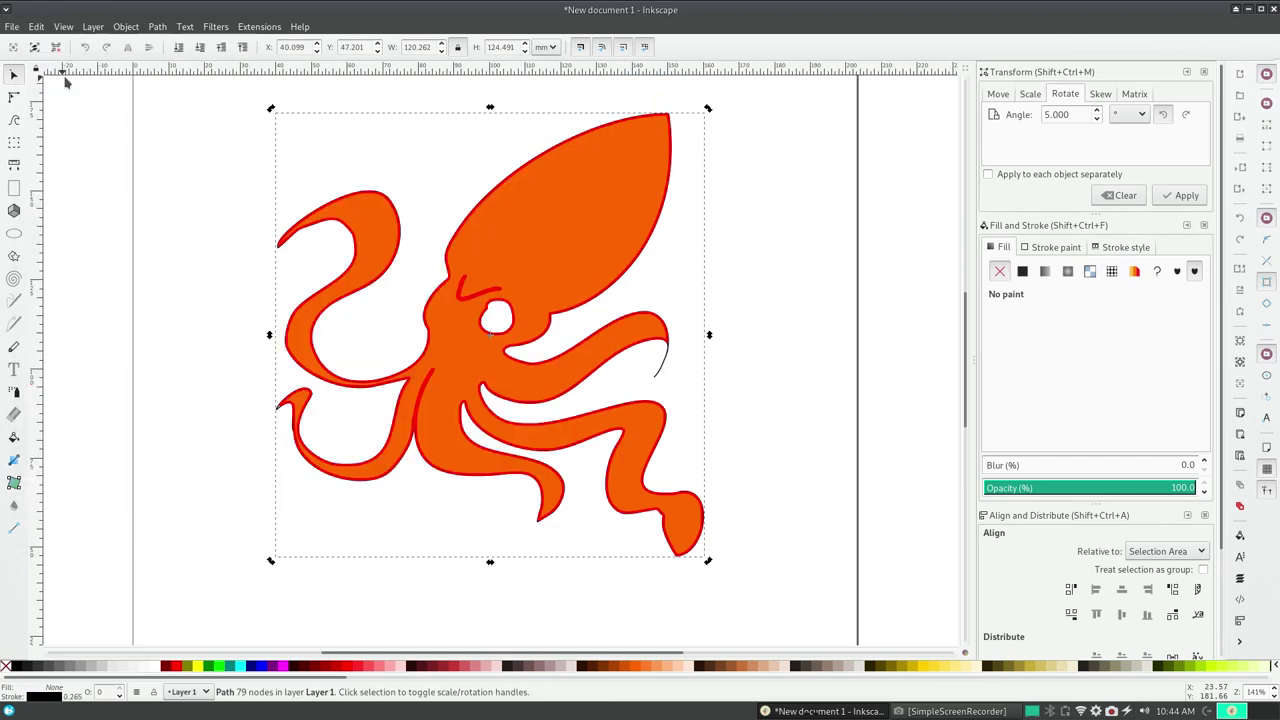
click(211, 233)
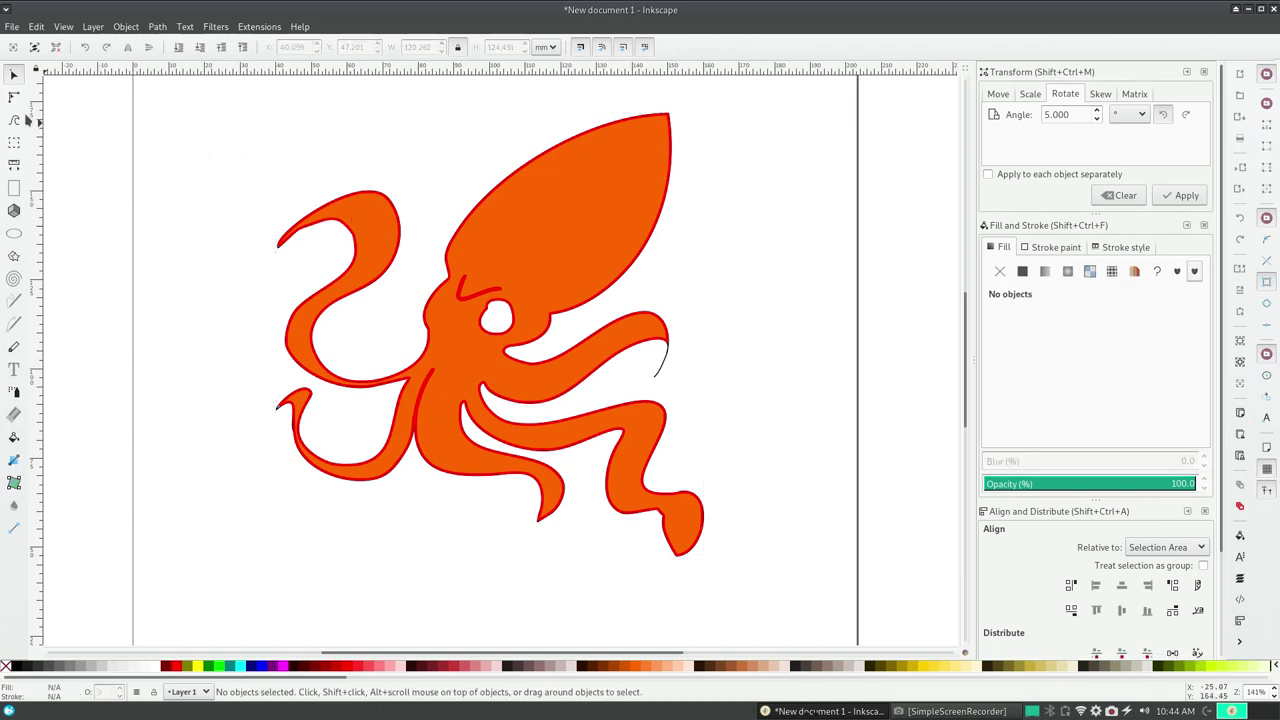
- Zoom in on the tentacle tip and drag the orange path's tip node up-left
click(14, 97)
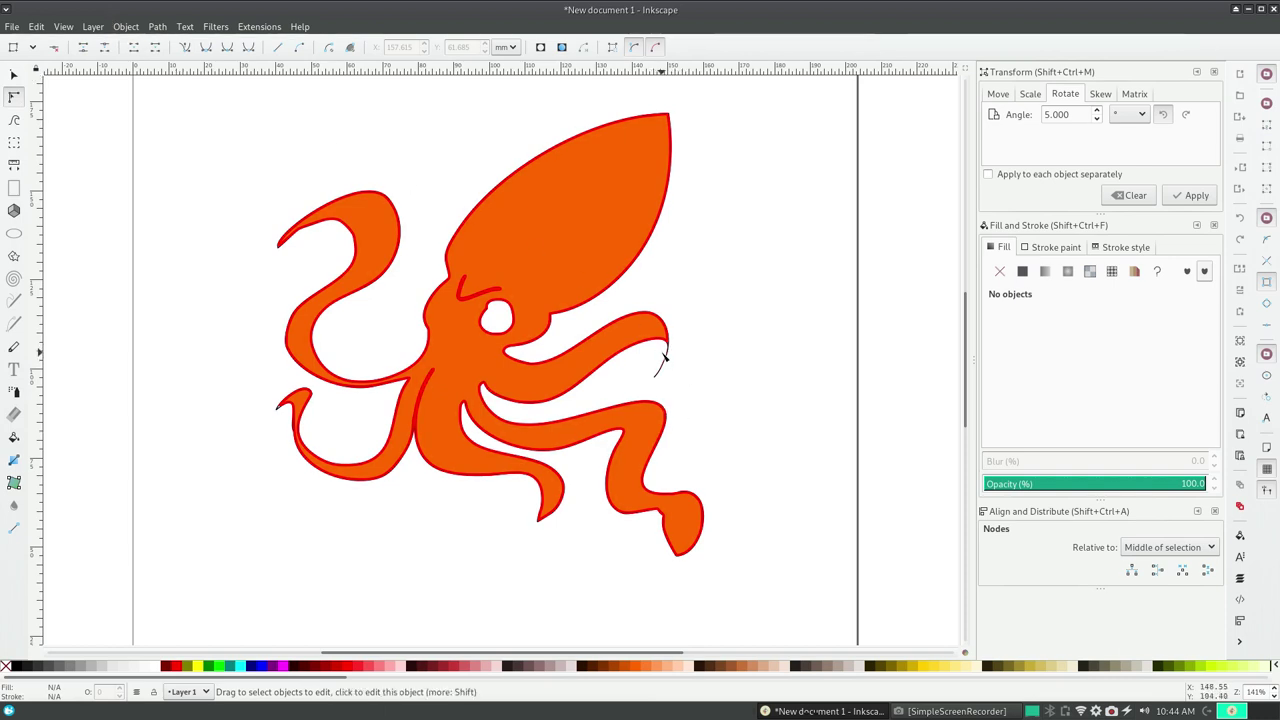
key(ctrl+plus)
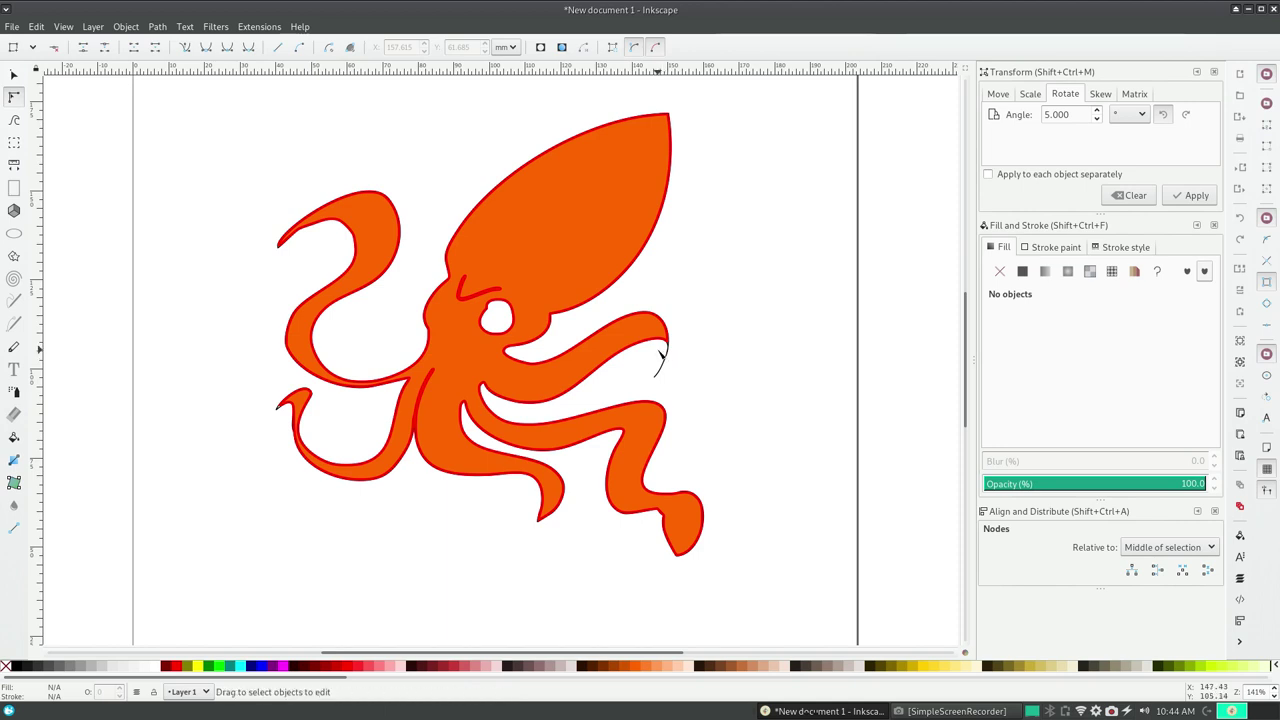
key(plus)
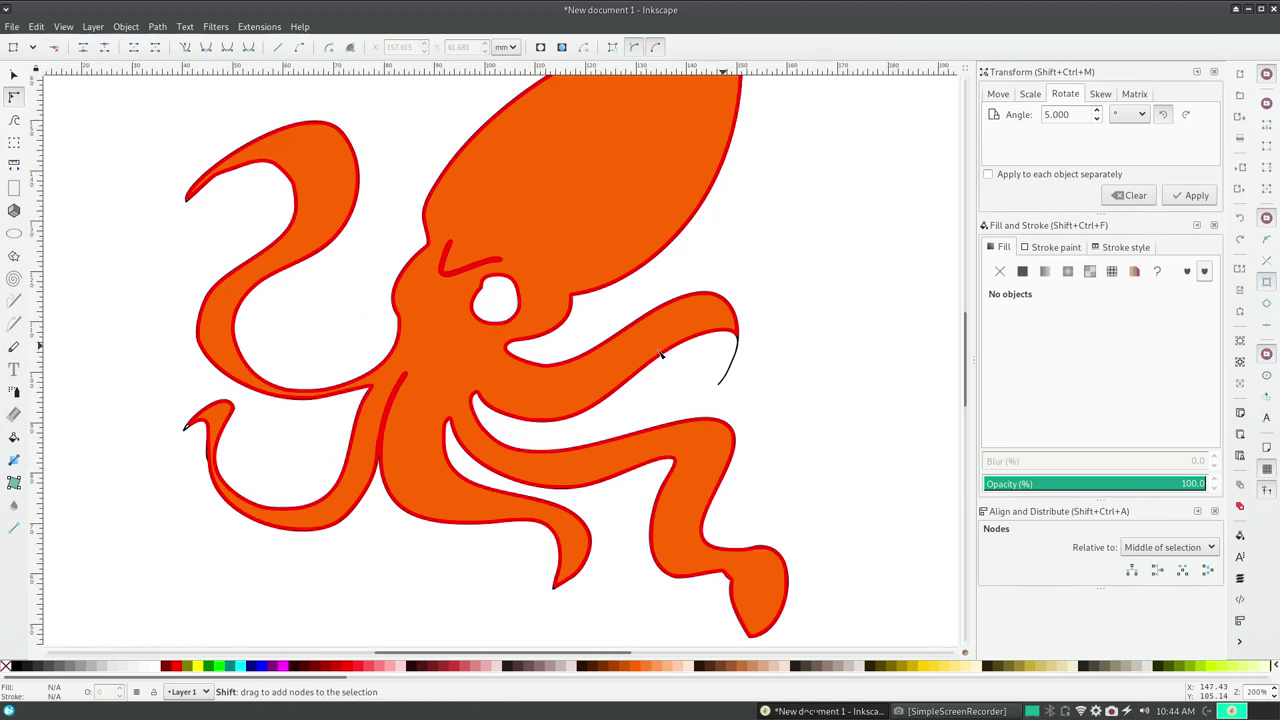
key(plus)
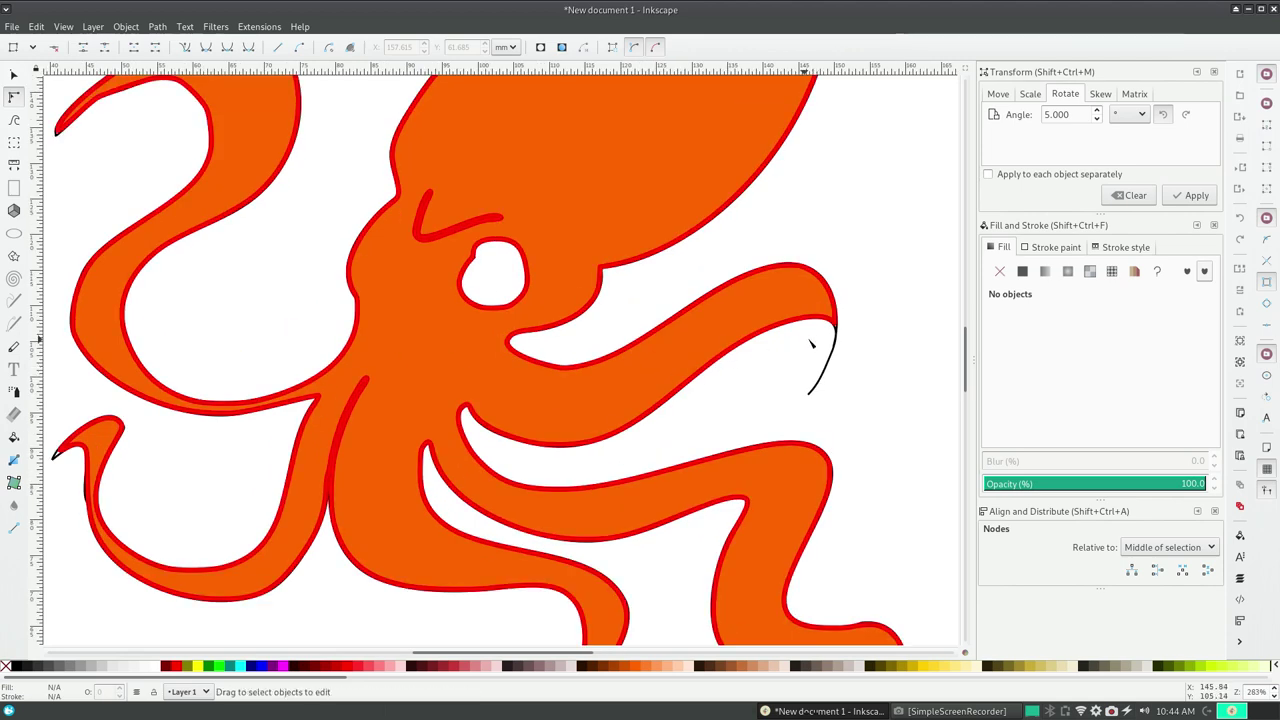
click(835, 330)
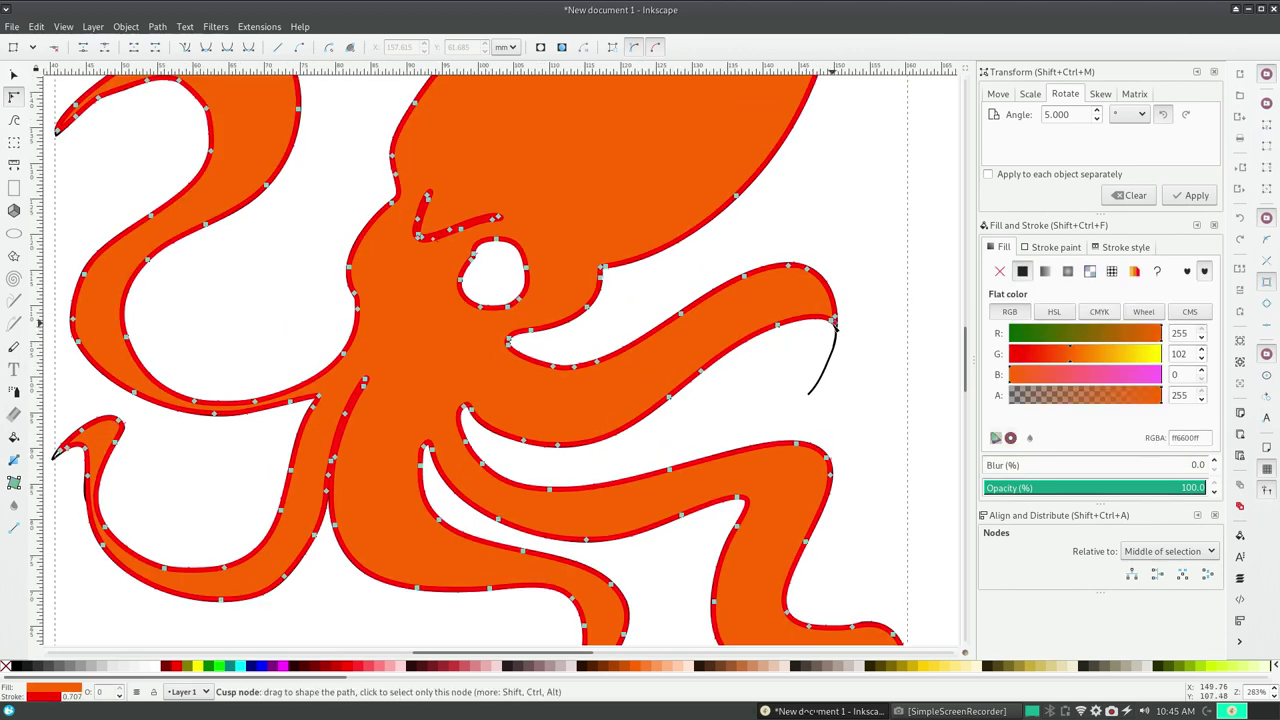
mouse_move(835, 330)
mouse_down()
mouse_move(812, 299)
mouse_move(833, 318)
mouse_move(814, 342)
mouse_up()
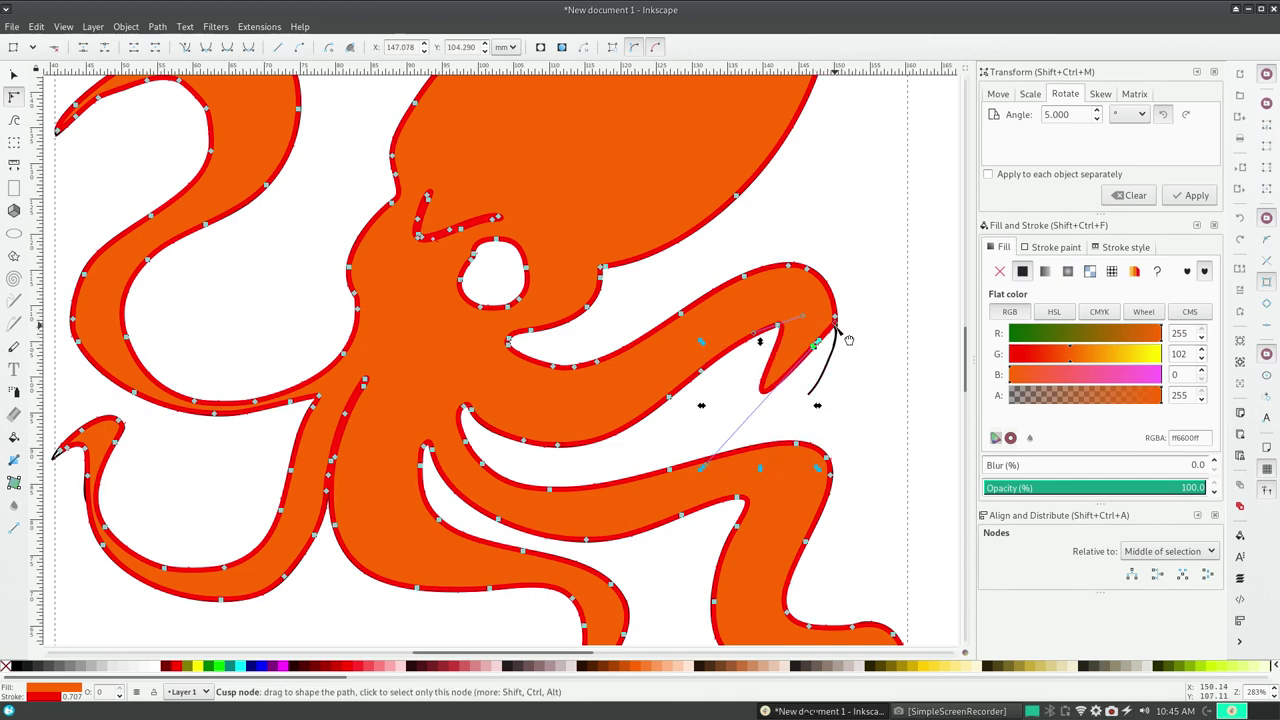
- Cycle between the stacked paths and undo the hooked notch on the black outline
key(s)
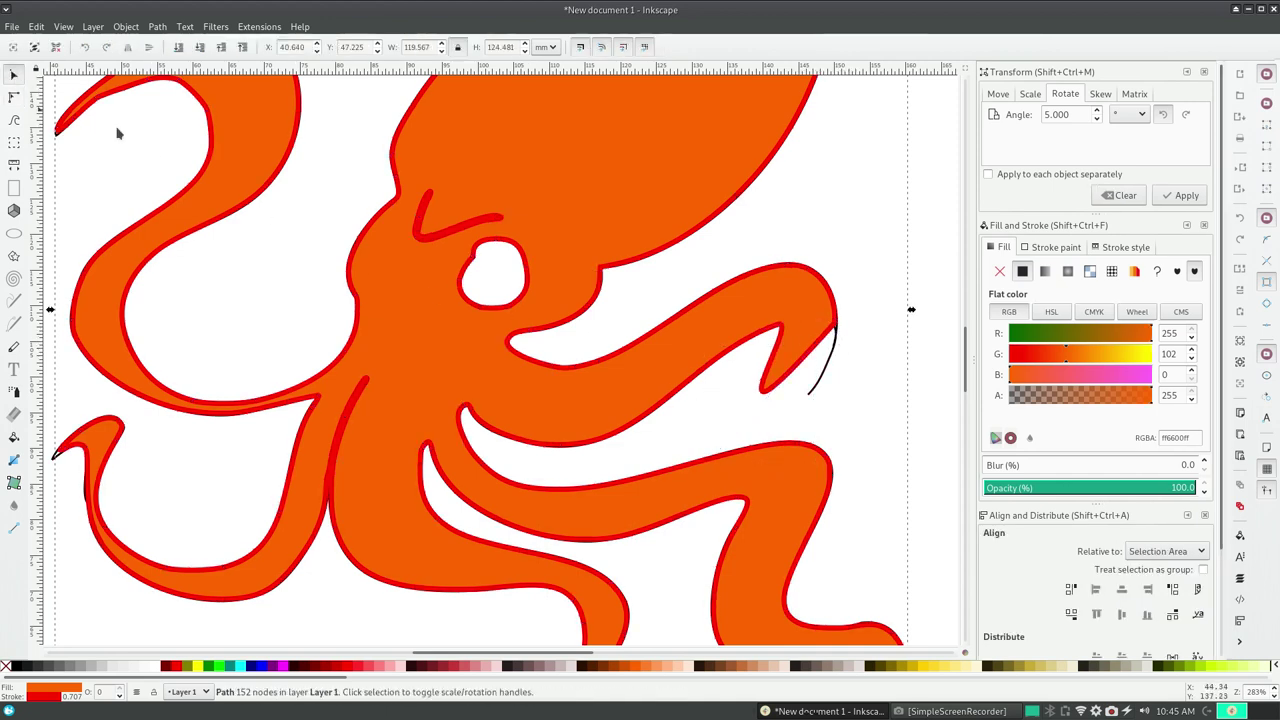
click(837, 340)
alt+click(837, 340)
click(836, 339)
double_click(837, 341)
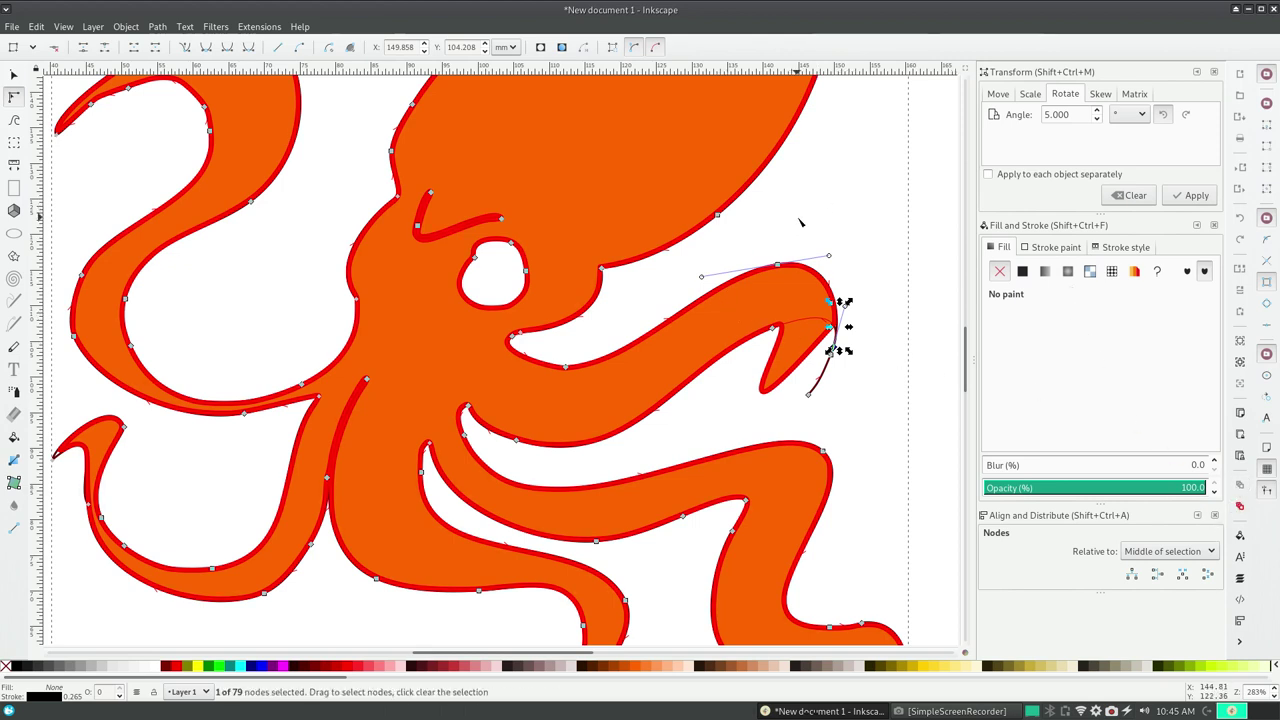
key(ctrl+z)
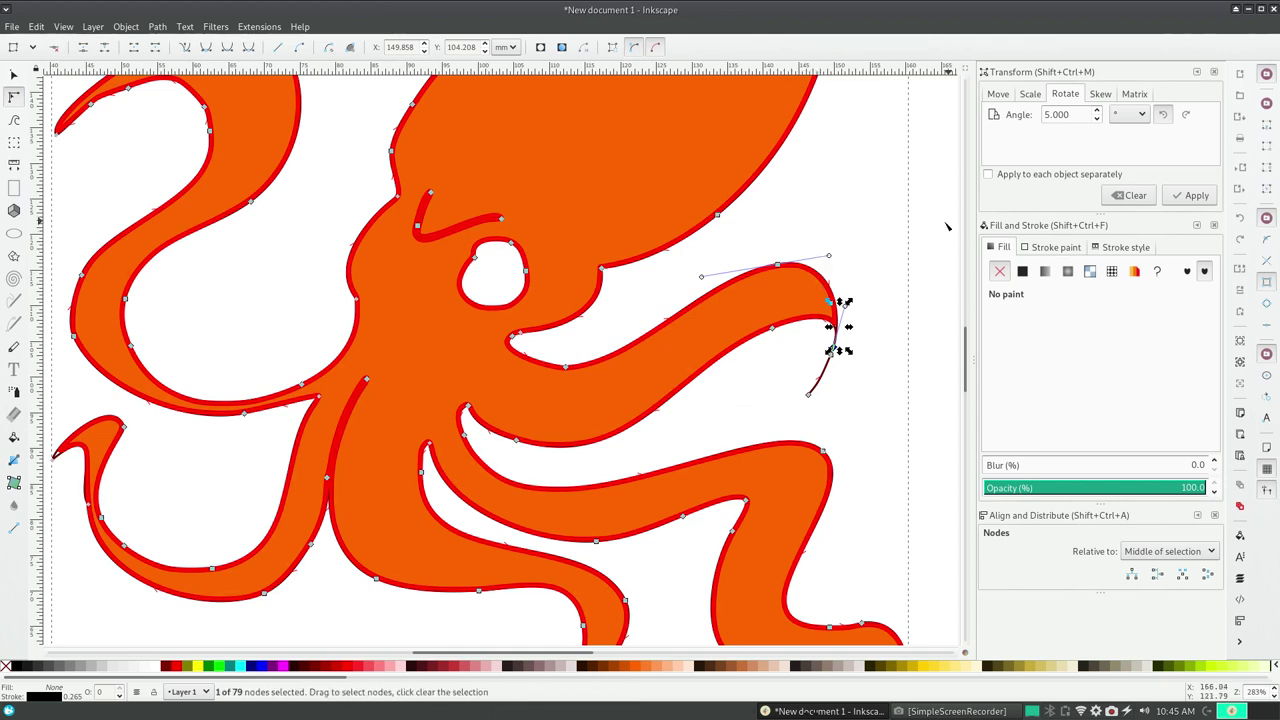
- Drag the orange squid up-left, away from the black outline beneath it
click(908, 251)
click(16, 77)
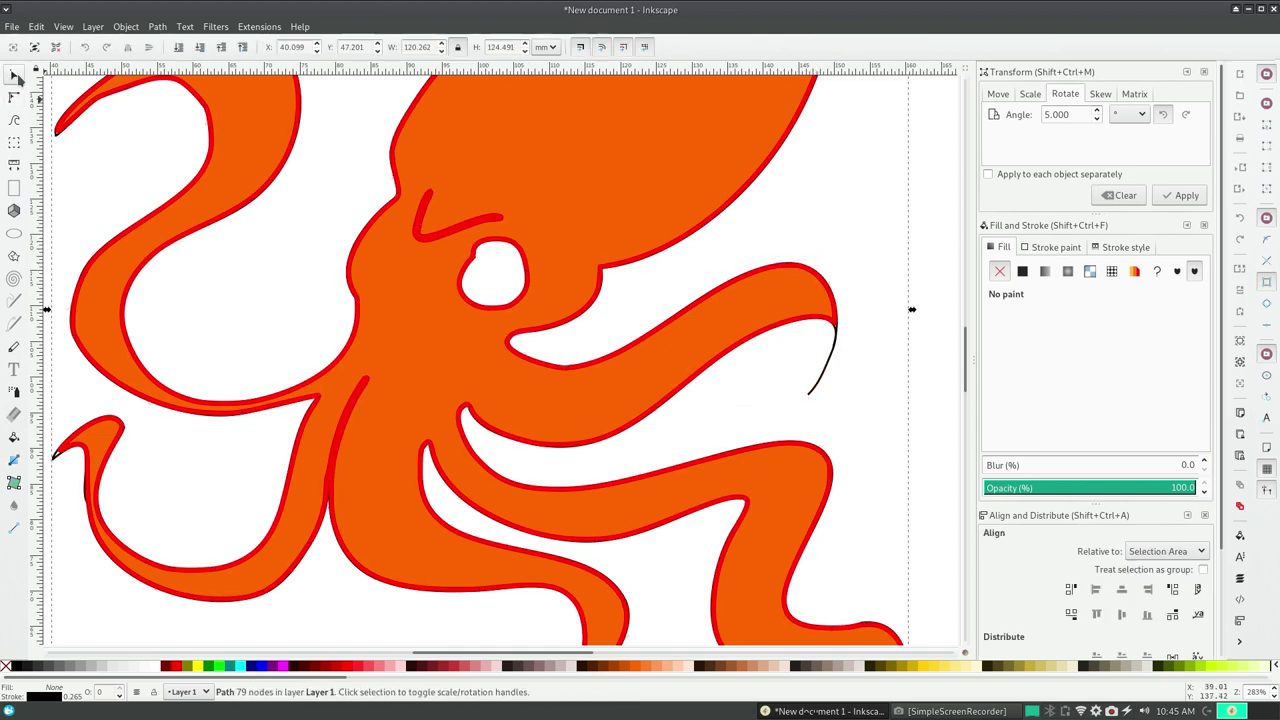
click(797, 298)
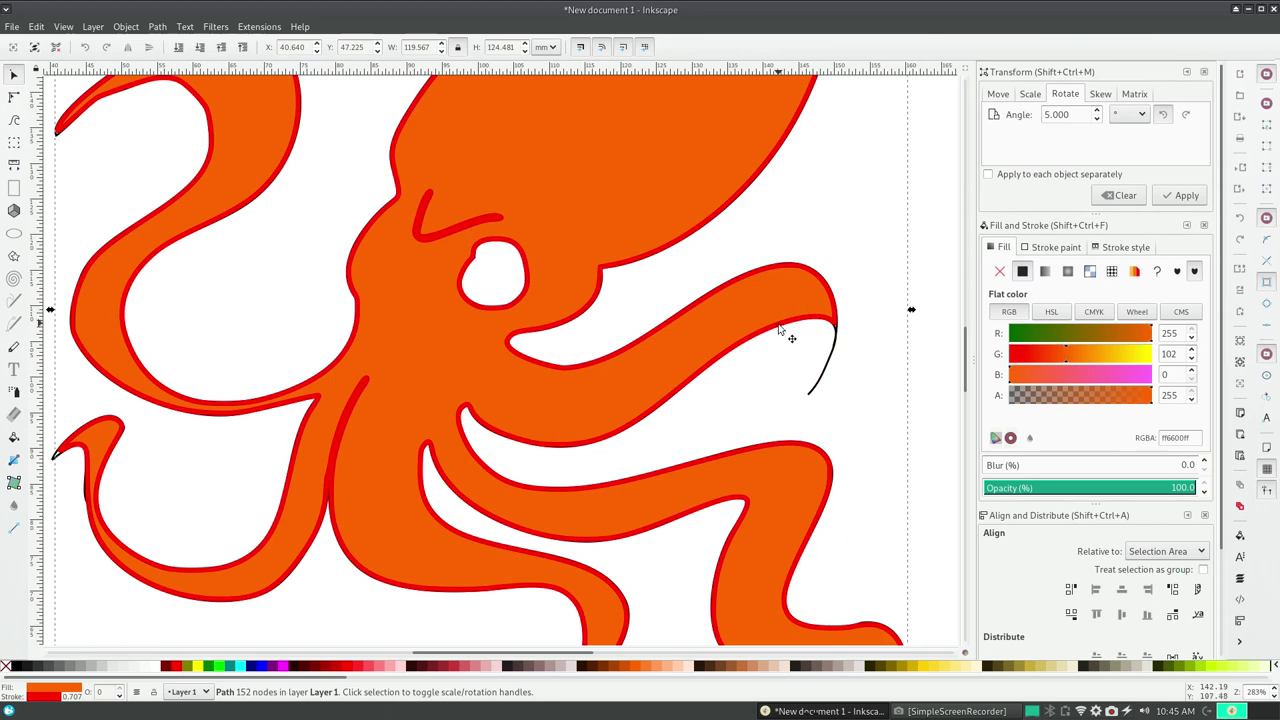
mouse_move(785, 334)
mouse_down()
mouse_move(577, 305)
mouse_move(246, 450)
mouse_up()
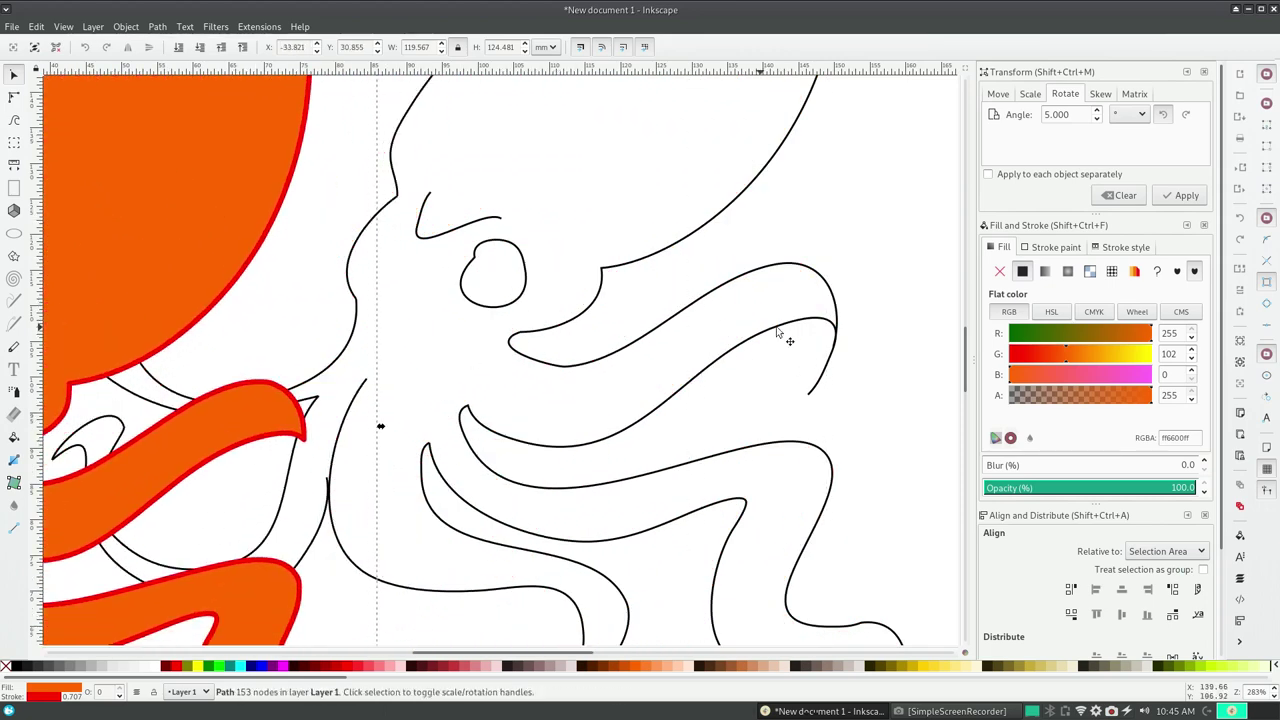
- Delete the black outline path and move the orange squid back into place
click(838, 340)
key(Delete)
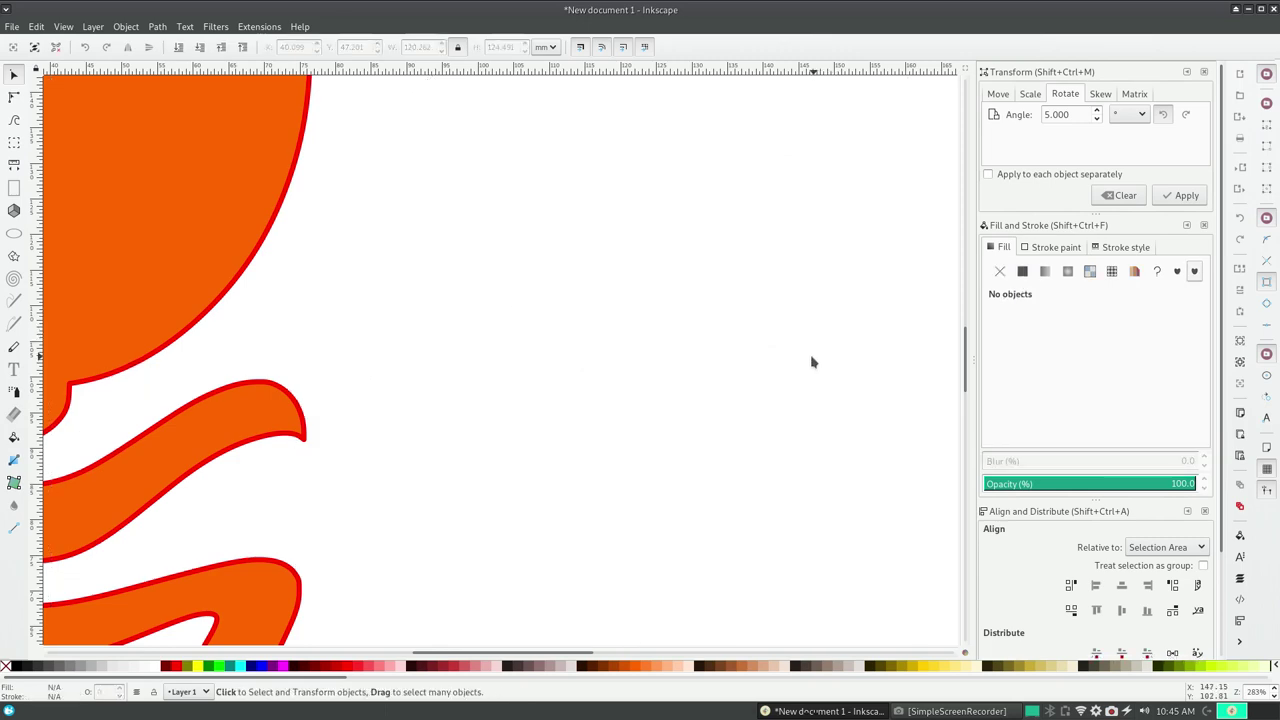
mouse_move(277, 438)
mouse_down()
mouse_move(809, 286)
mouse_move(837, 297)
mouse_up()
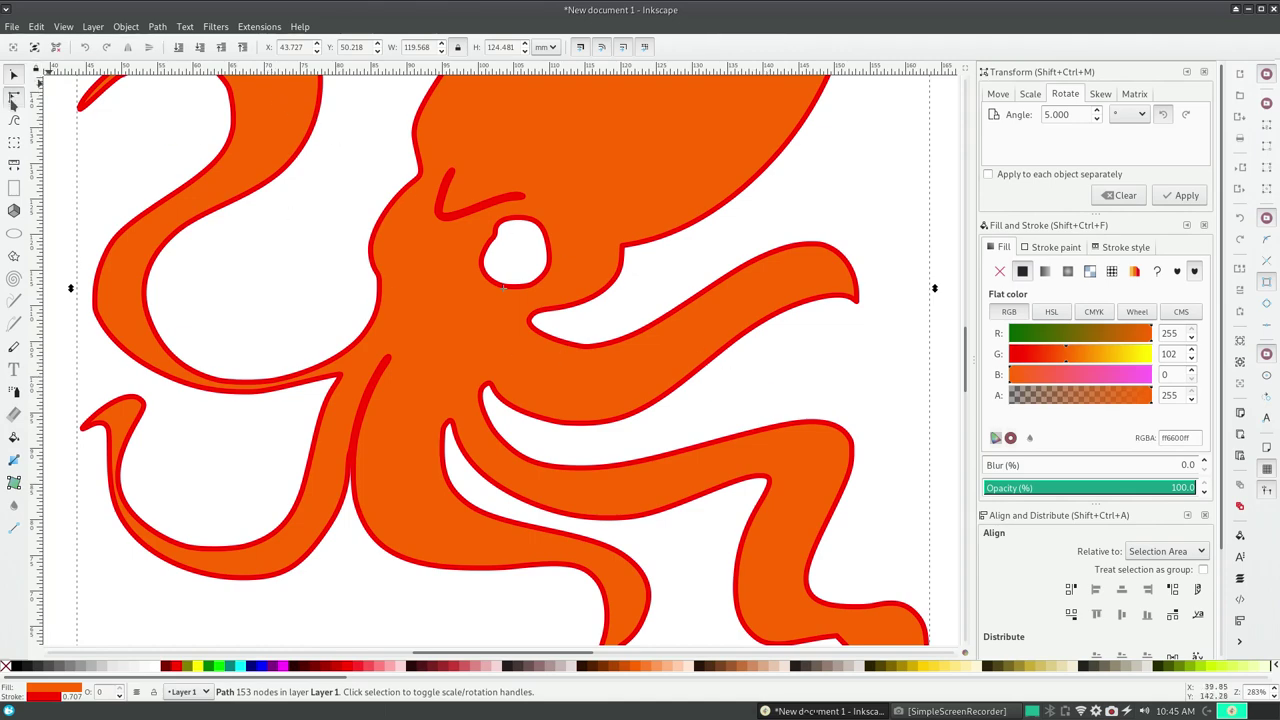
- Adjust the lower tentacle's cusp node and curve handle, then select all nodes
click(14, 97)
scroll(853, 490, down, 1)
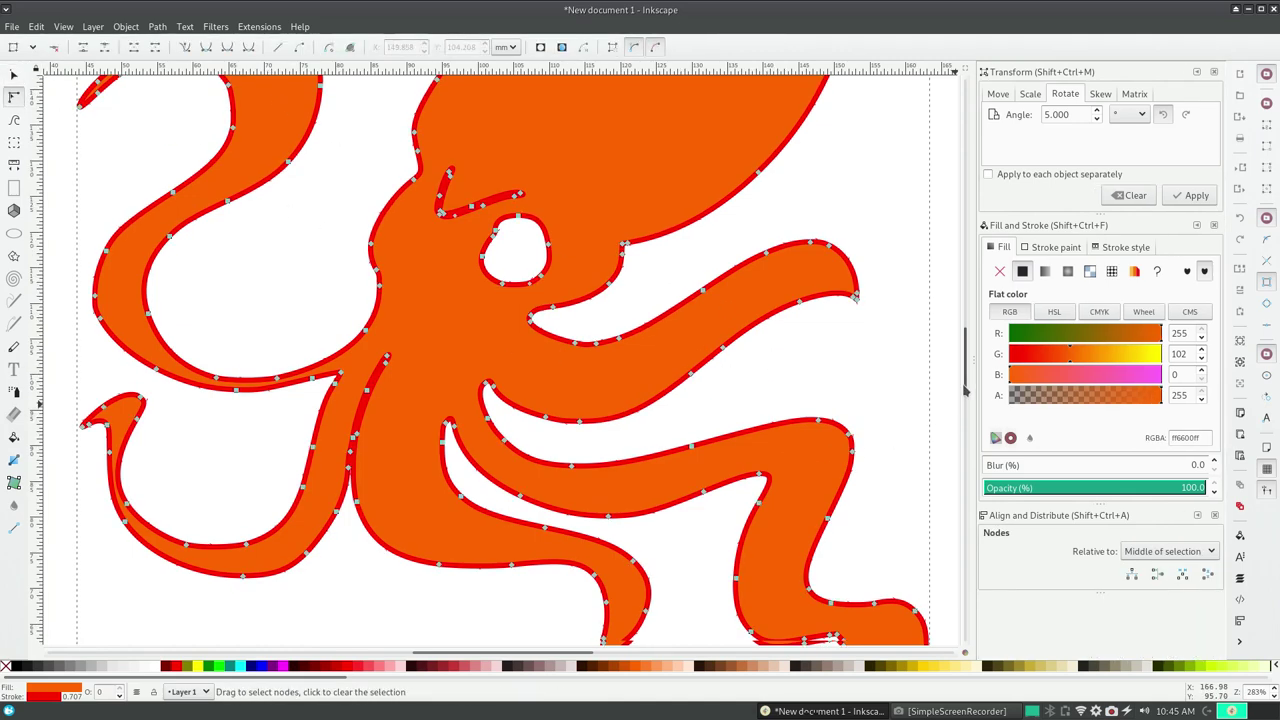
scroll(853, 490, down, 3)
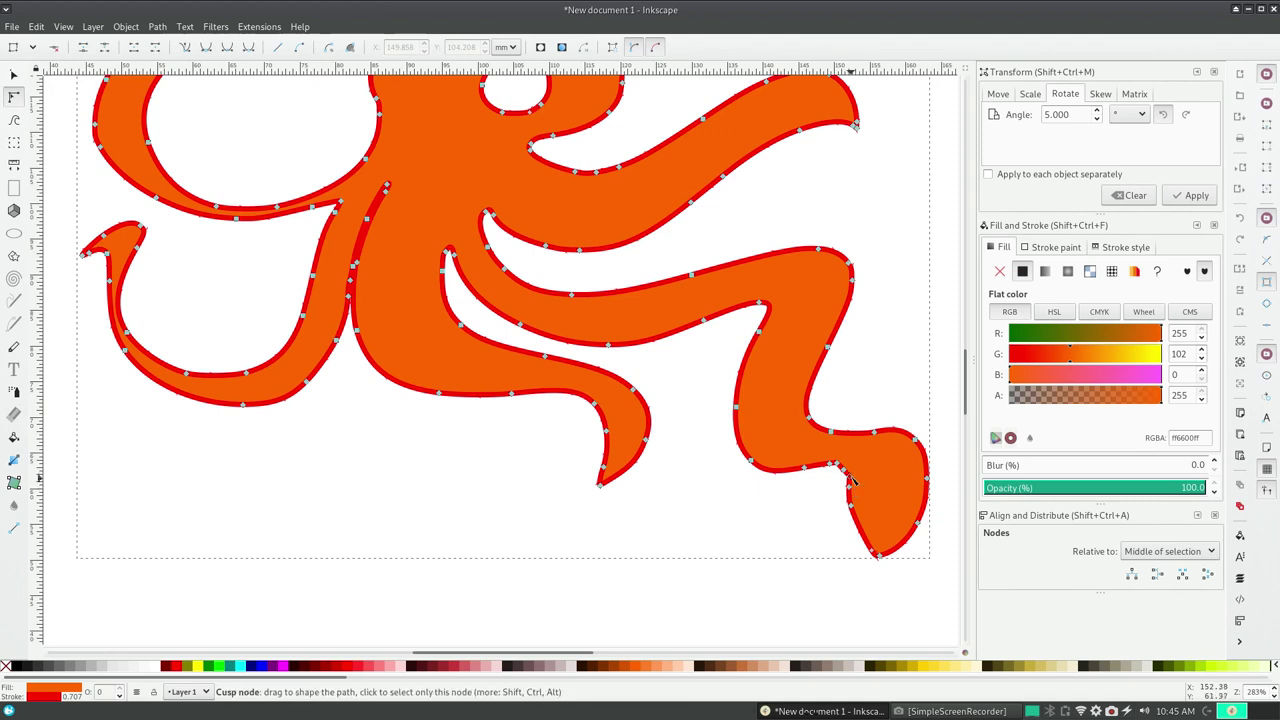
mouse_move(857, 473)
mouse_down()
mouse_move(873, 462)
mouse_move(836, 467)
mouse_up()
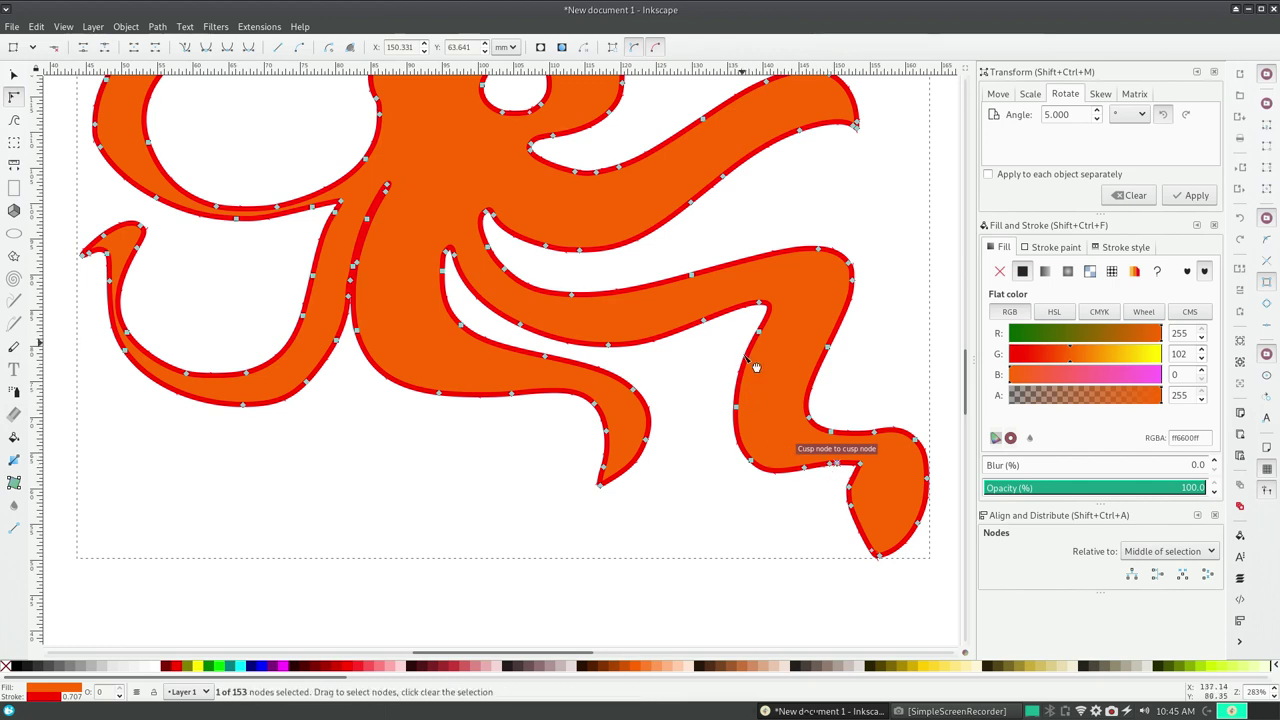
click(752, 462)
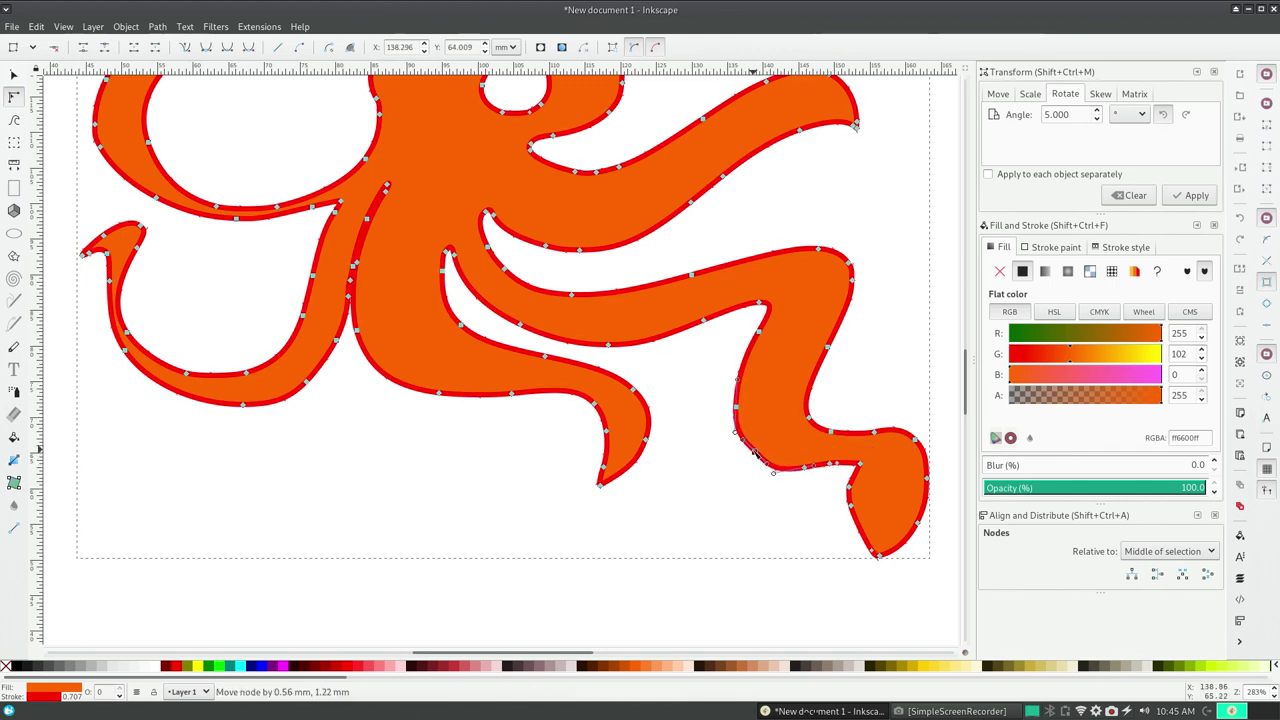
drag(770, 476, 771, 470)
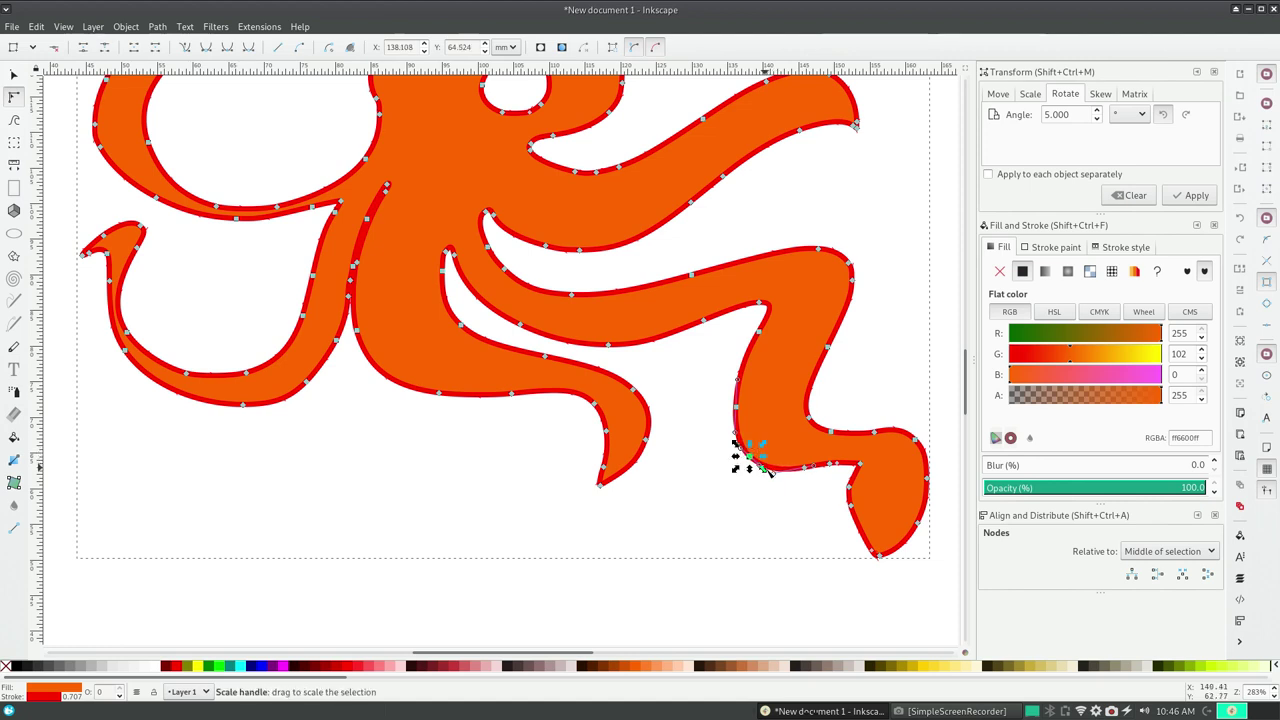
mouse_move(772, 470)
mouse_down()
mouse_move(802, 481)
mouse_move(820, 470)
mouse_up()
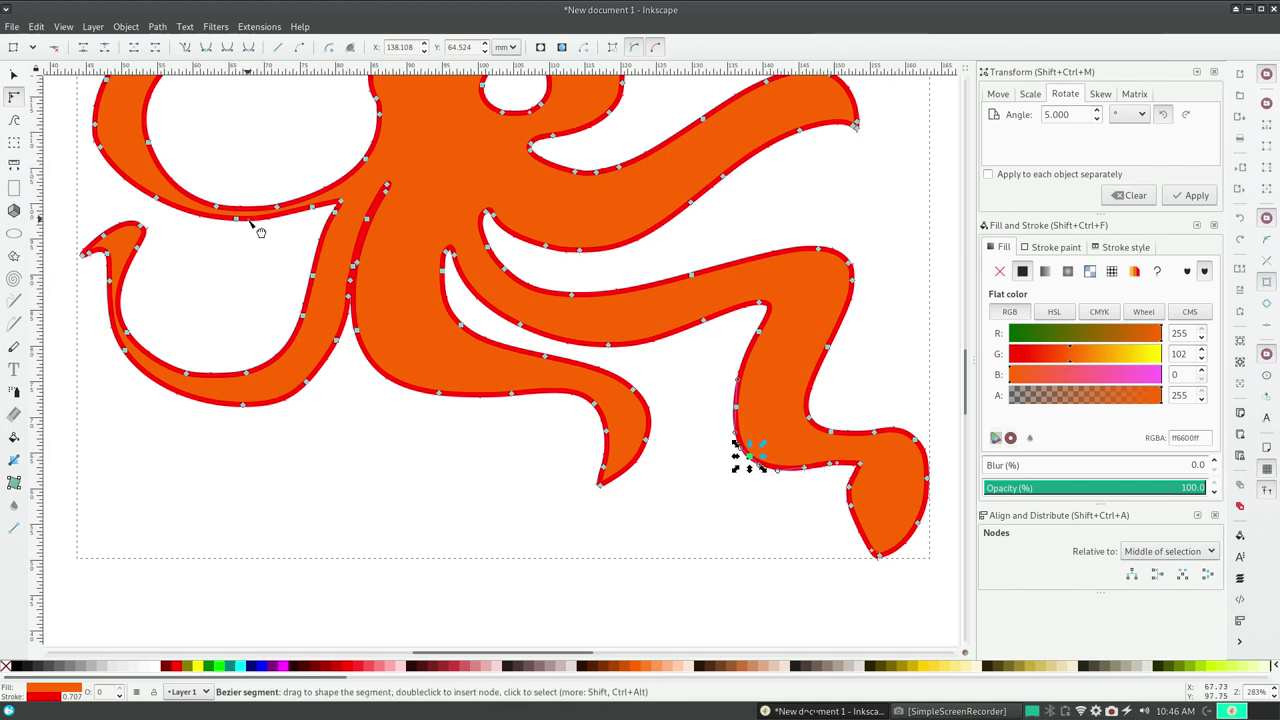
key(ctrl+a)
- Simplify the squid path and drag the right tentacle's tip node outward into a long point
click(157, 26)
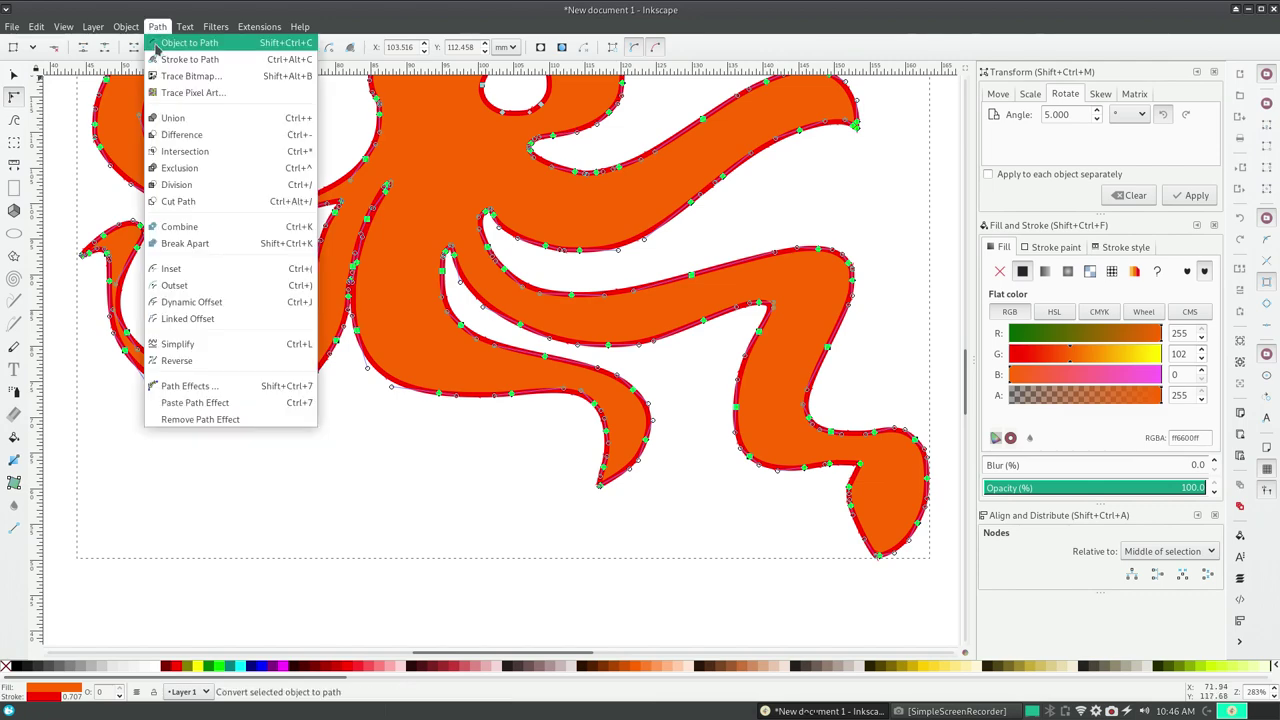
click(199, 346)
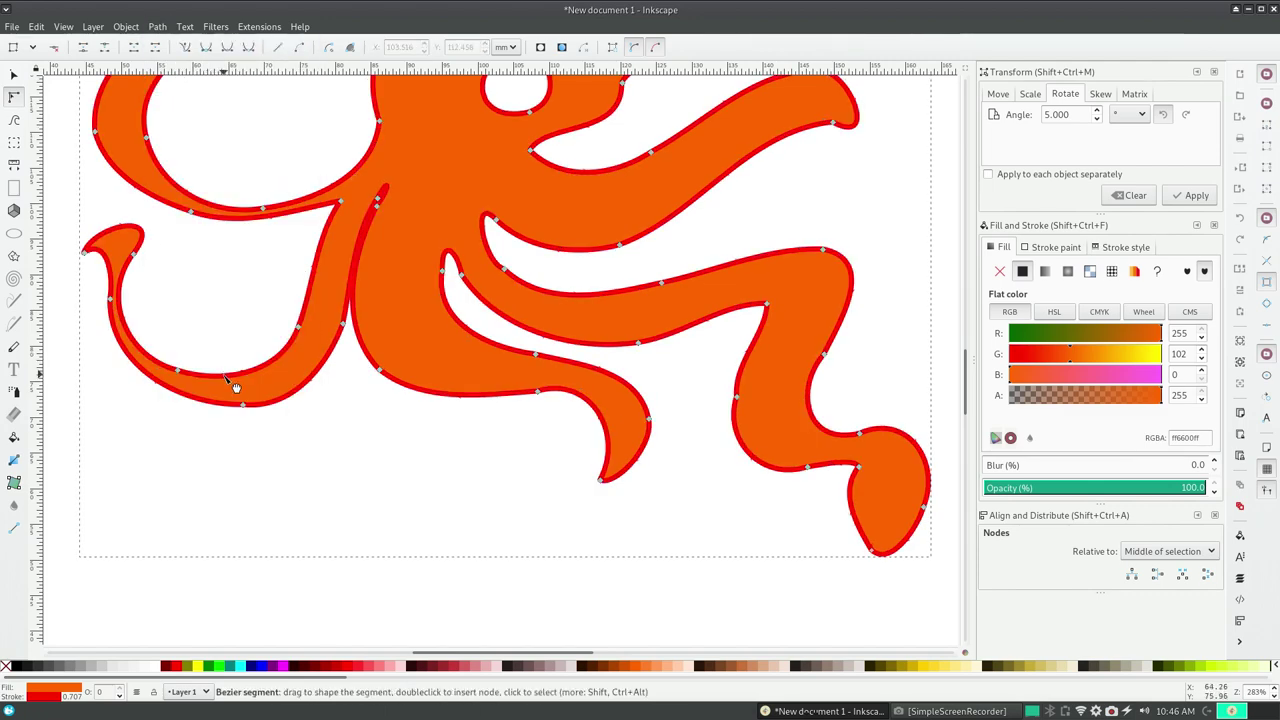
drag(967, 413, 957, 390)
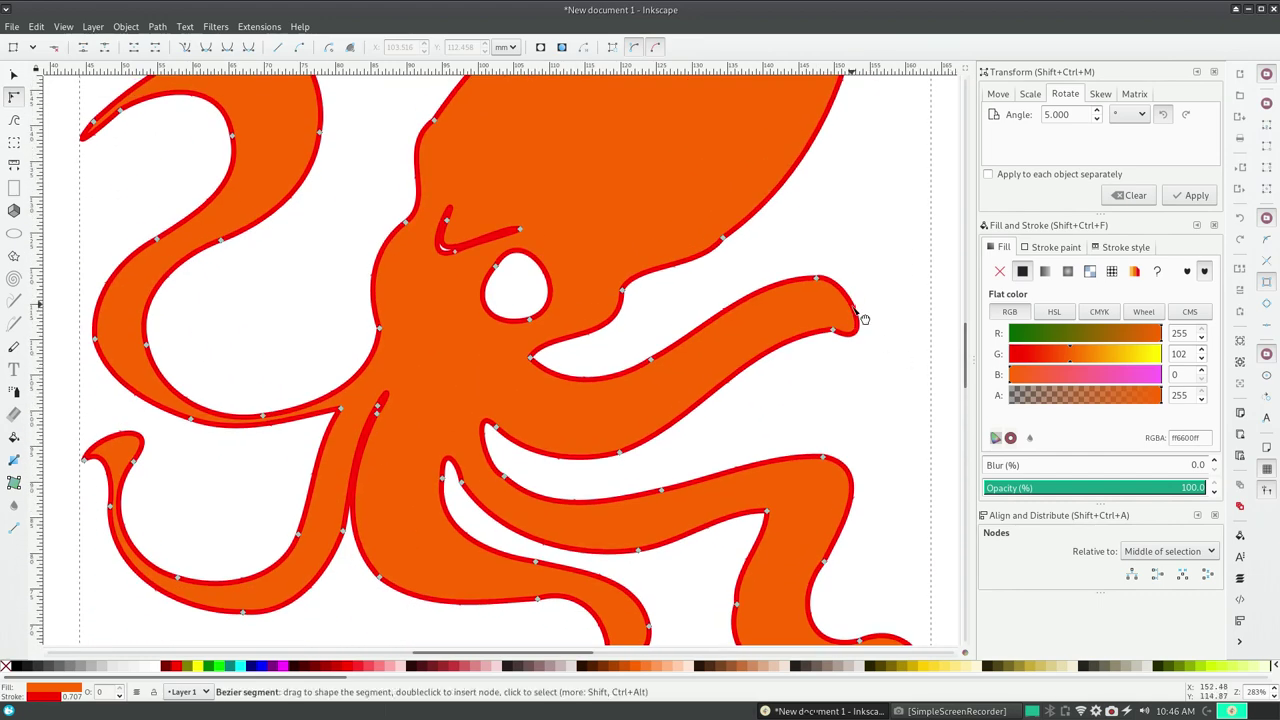
mouse_move(833, 330)
mouse_down()
mouse_move(859, 317)
mouse_move(968, 356)
mouse_up()
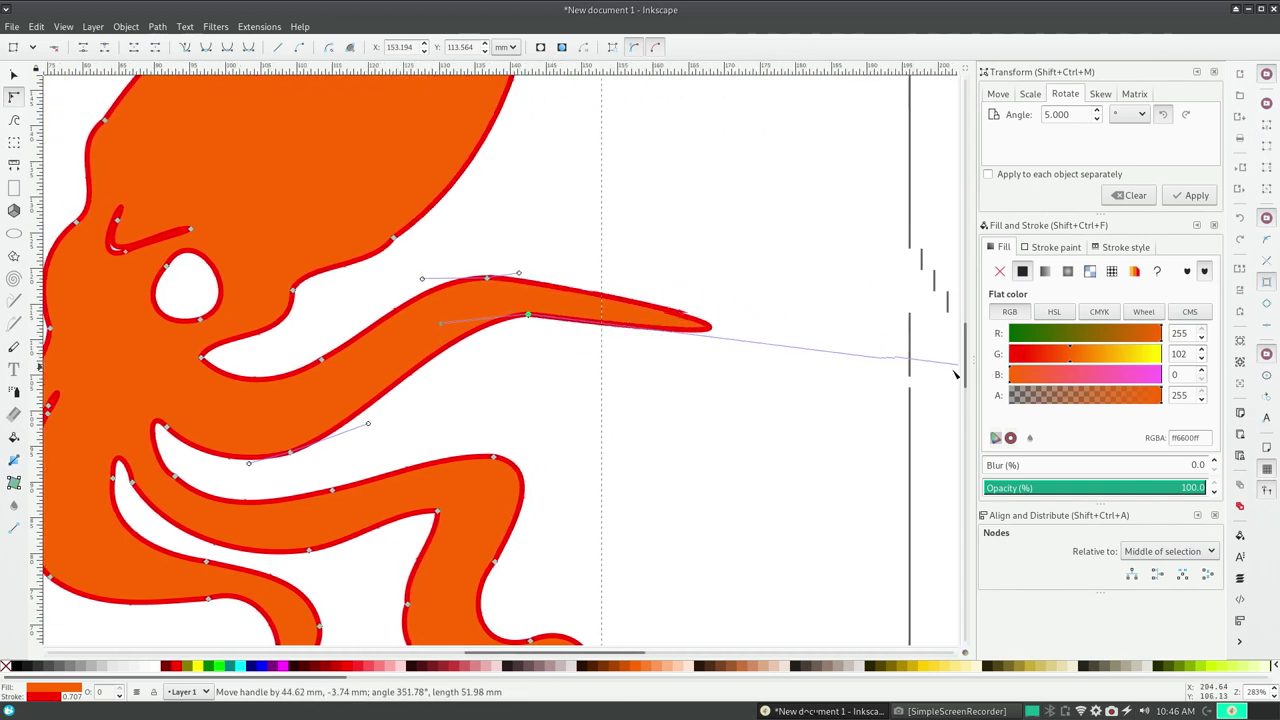
- Pull the tentacle tip back and bend its nodes and handles into a rounded, upward-curling end
drag(968, 356, 650, 347)
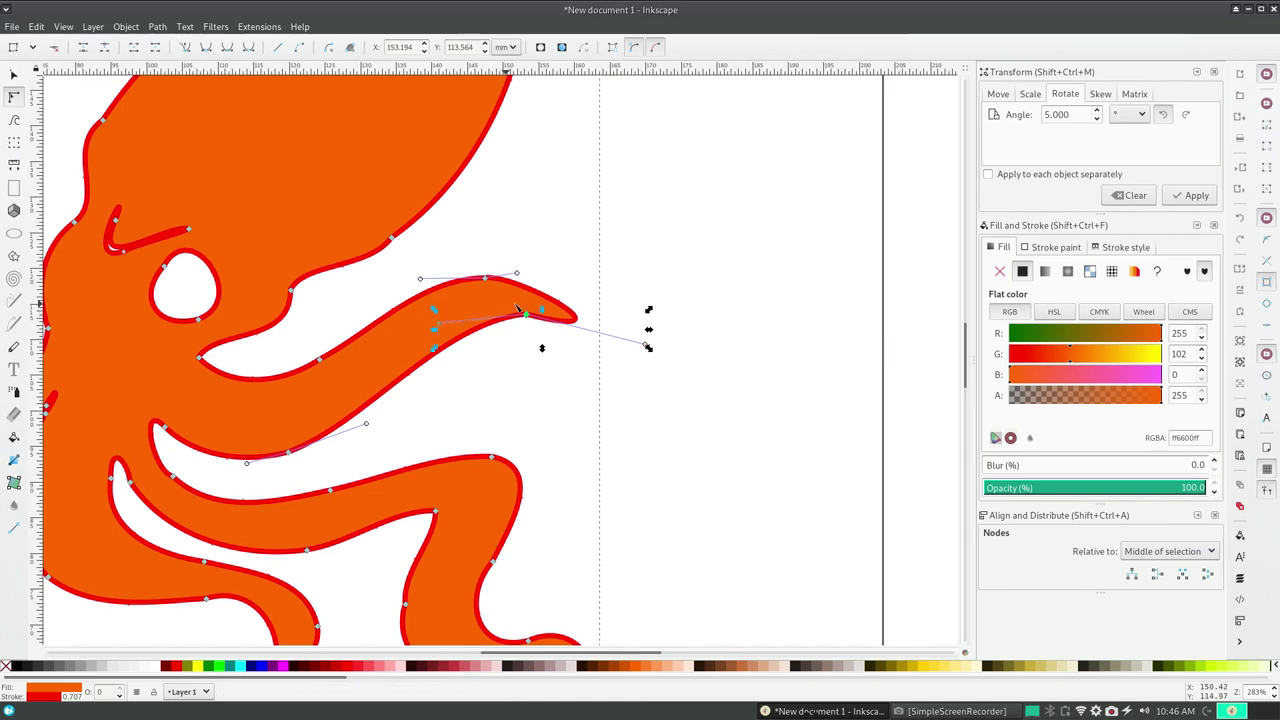
drag(517, 308, 514, 304)
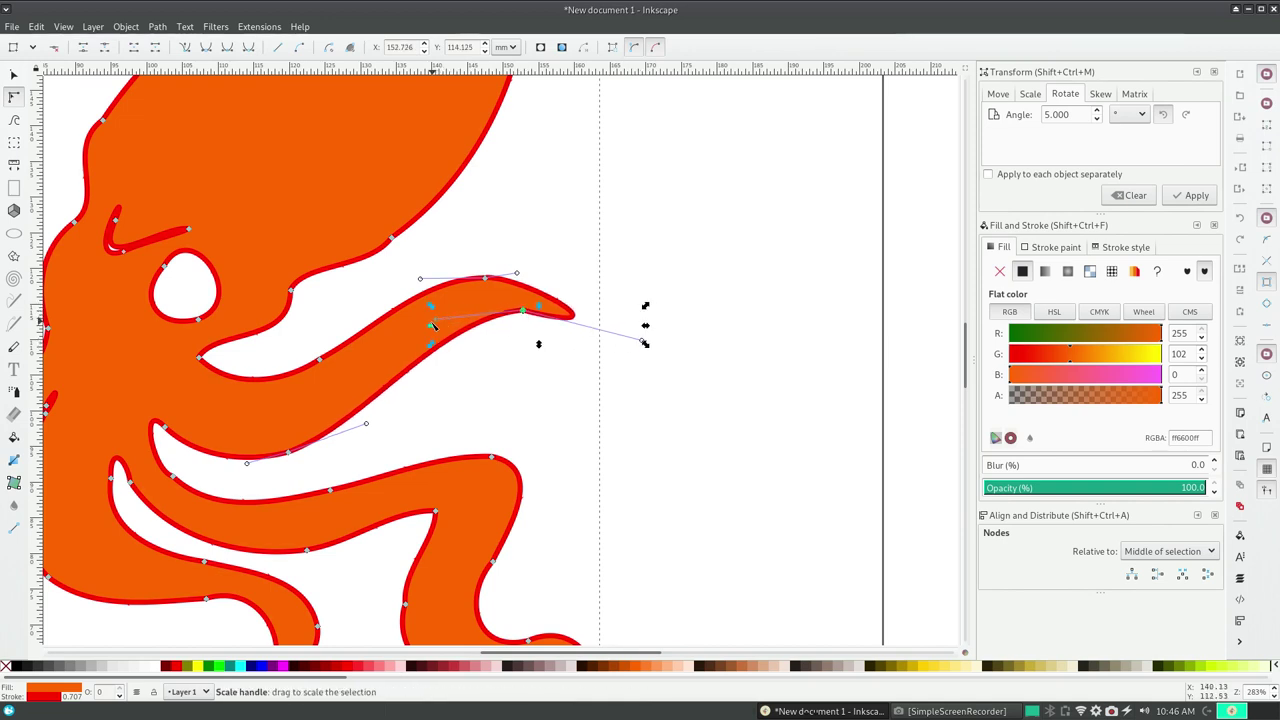
drag(432, 325, 397, 275)
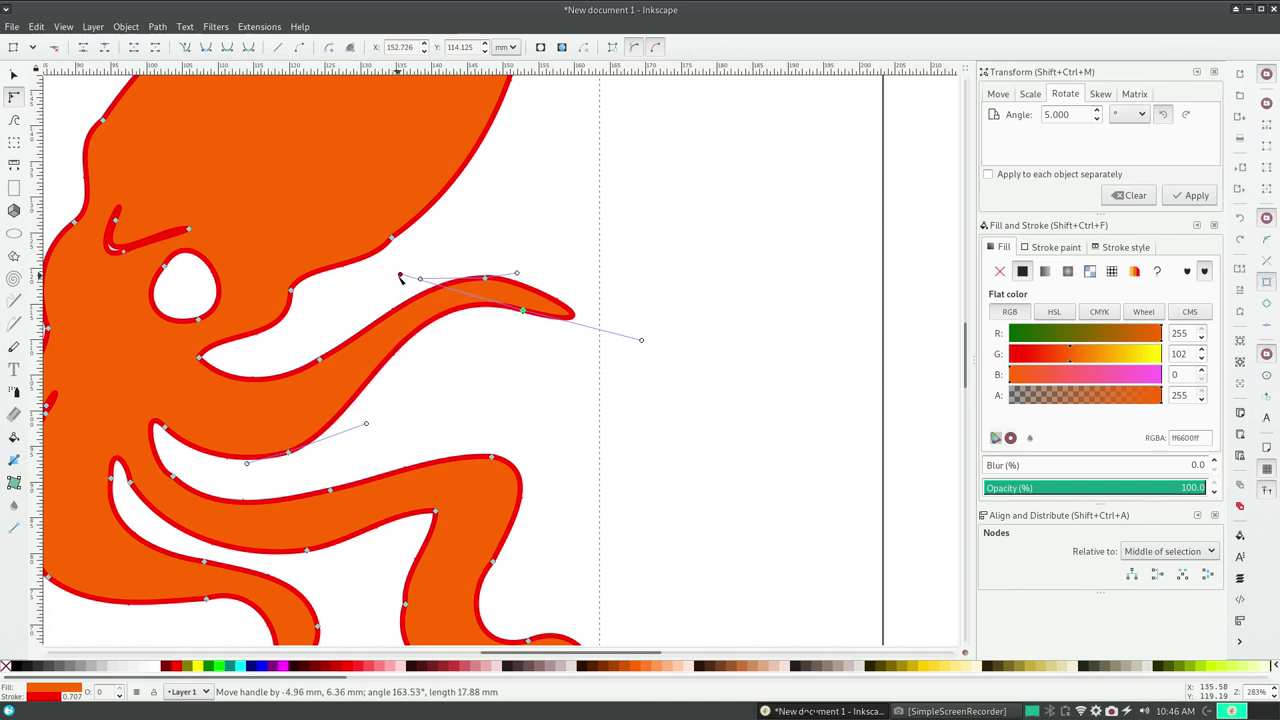
mouse_move(521, 271)
mouse_down()
mouse_move(535, 298)
mouse_move(549, 283)
mouse_up()
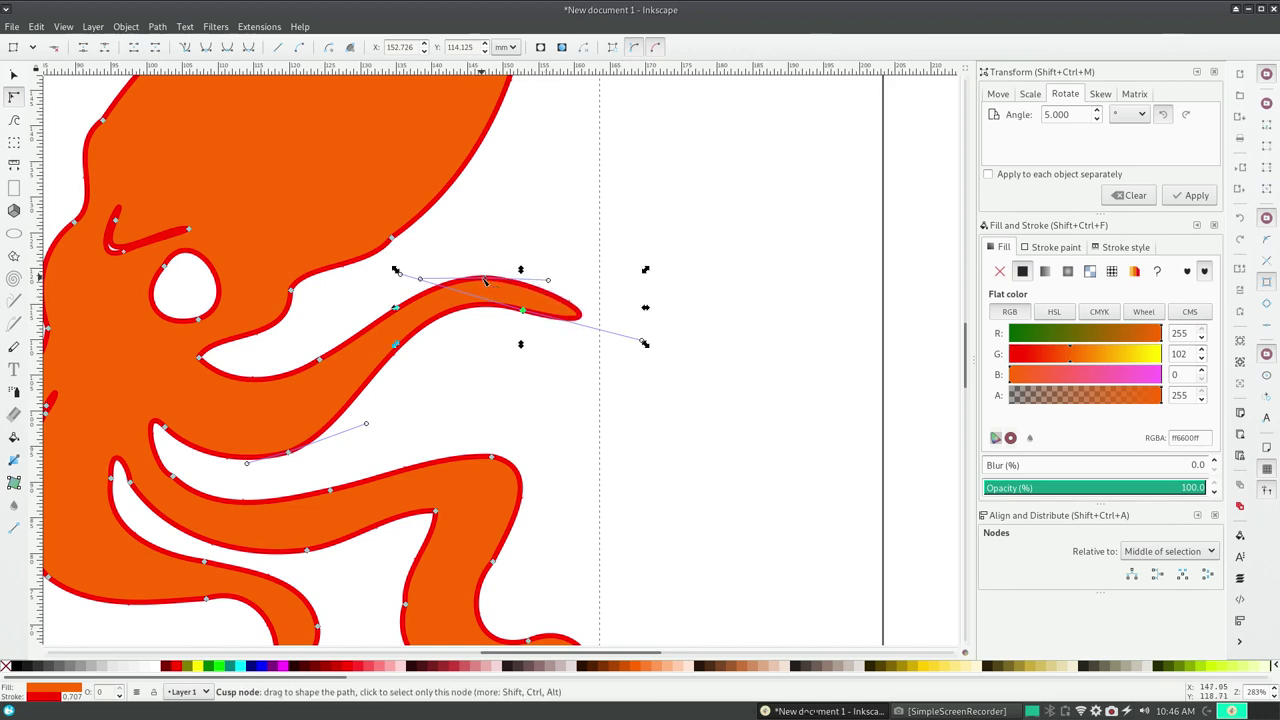
mouse_move(486, 281)
mouse_down()
mouse_move(505, 283)
mouse_move(465, 272)
mouse_up()
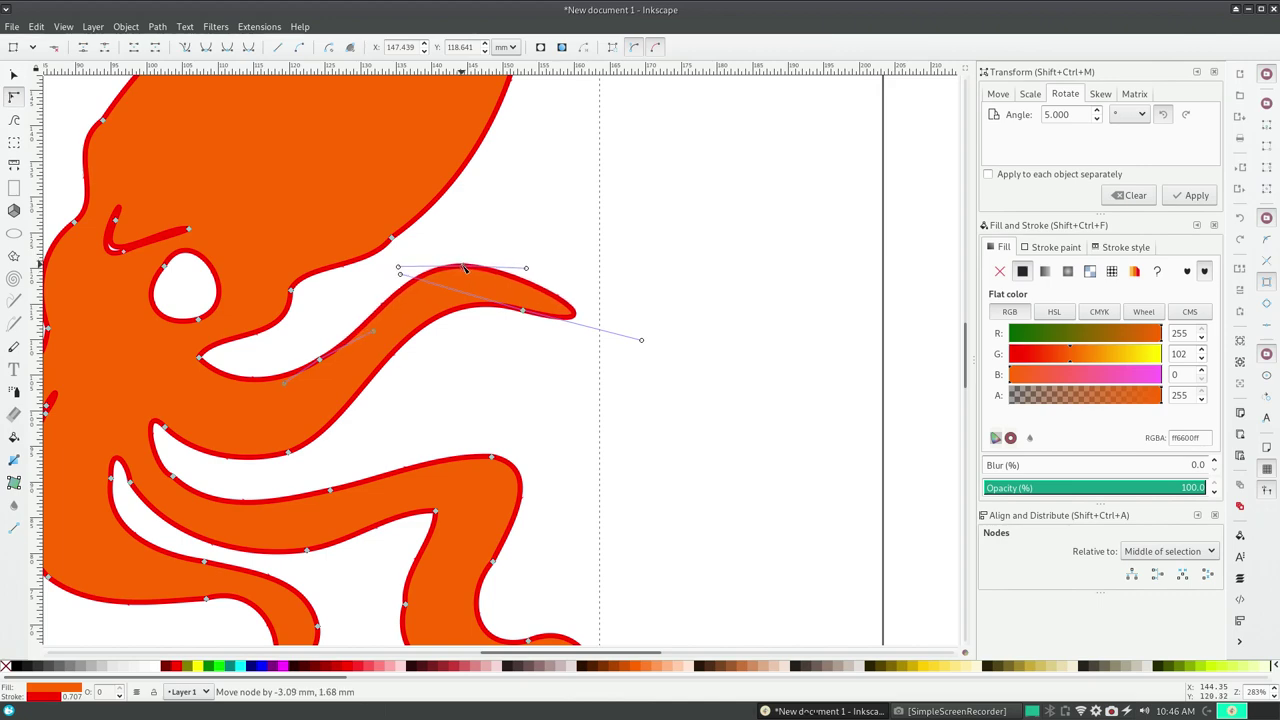
drag(465, 272, 462, 265)
- Drag the upper-left tentacle's nodes and handles so it sweeps smoothly up into the head
scroll(515, 488, left, 10)
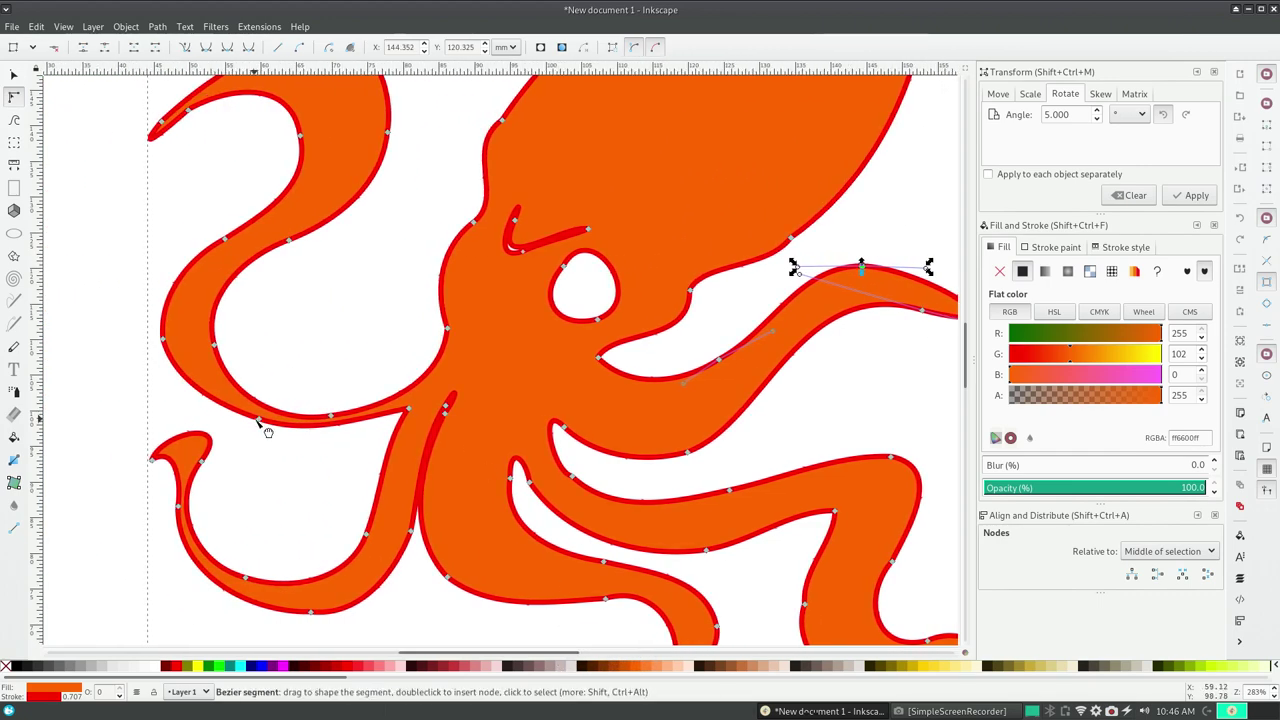
drag(258, 420, 247, 436)
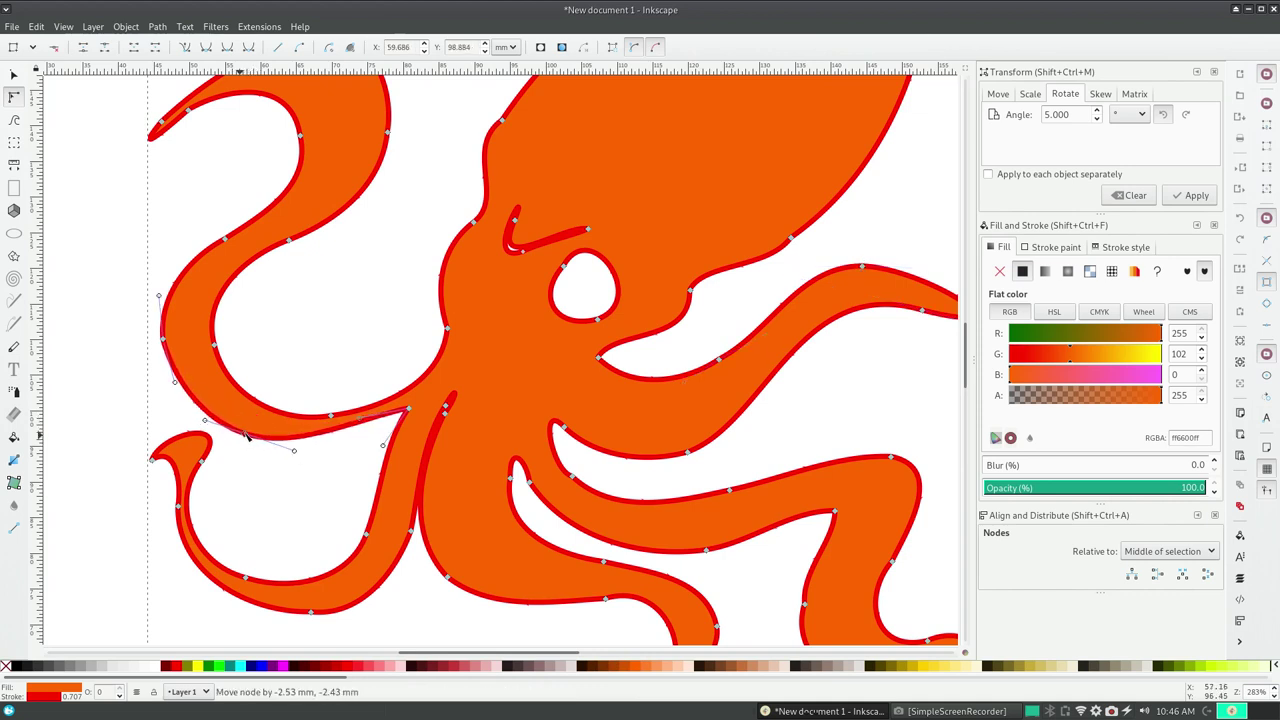
mouse_move(358, 440)
mouse_down()
mouse_move(372, 428)
mouse_move(371, 443)
mouse_up()
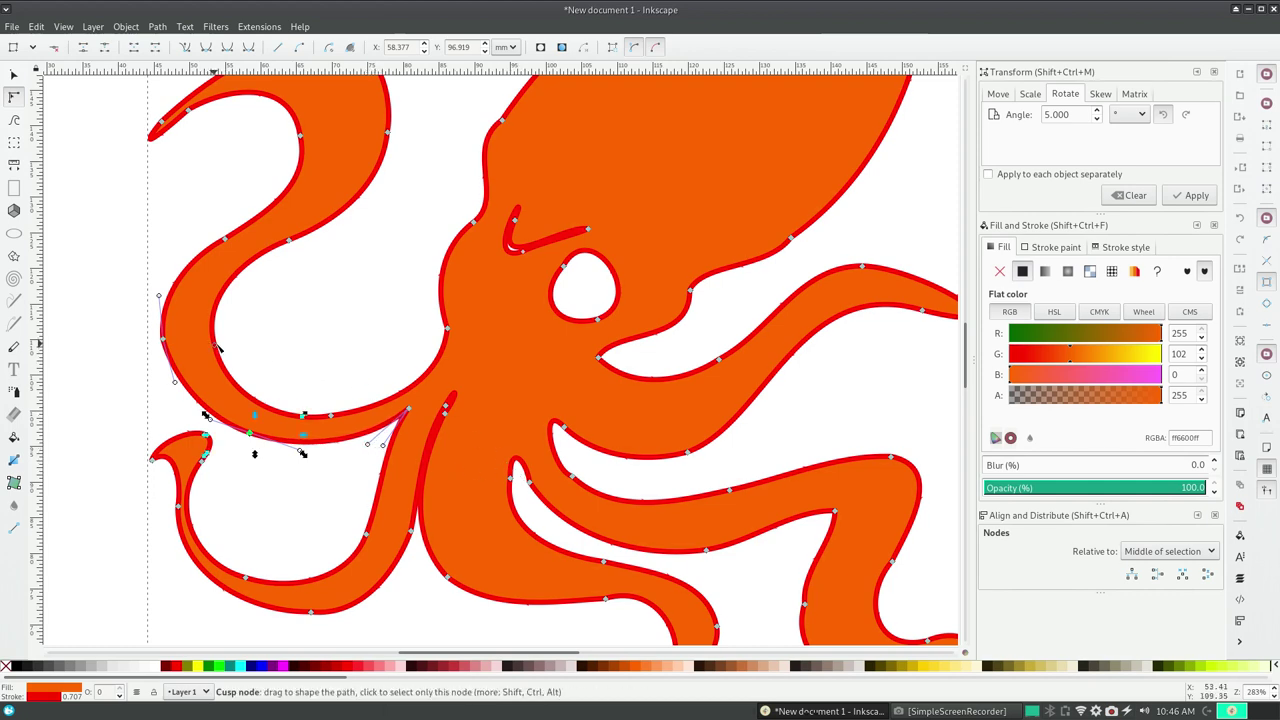
drag(213, 345, 193, 342)
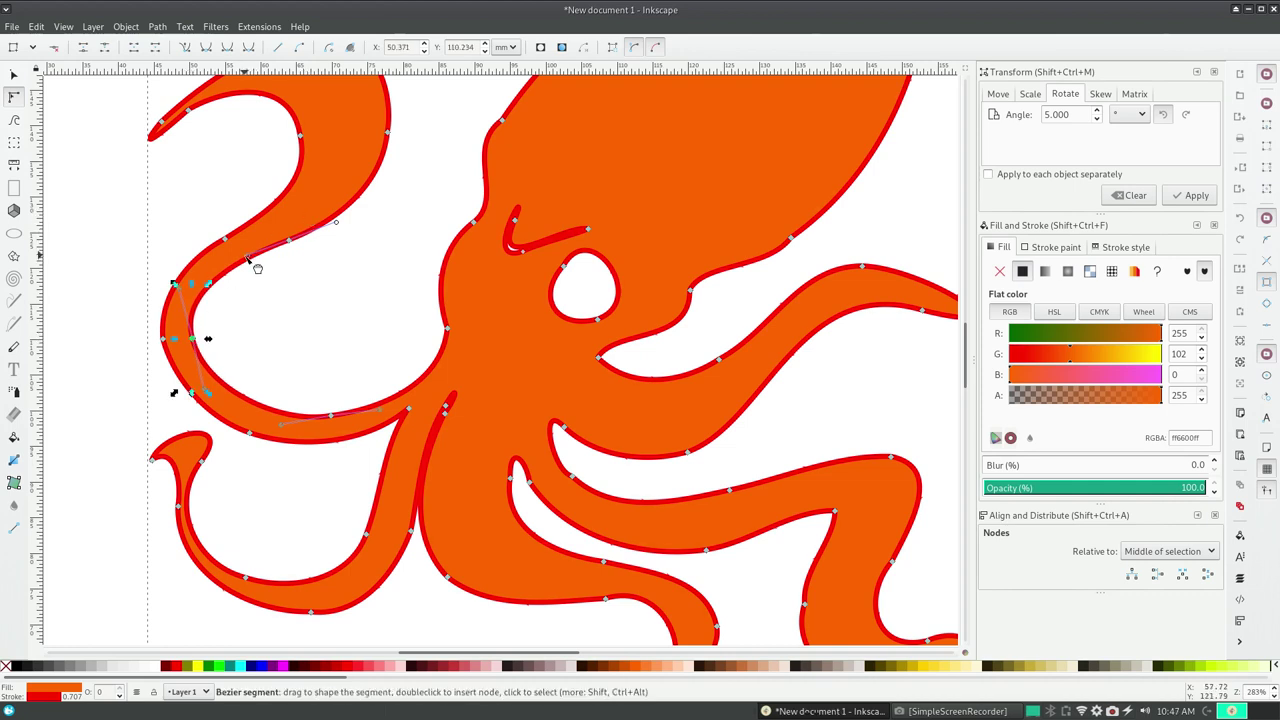
drag(249, 252, 335, 216)
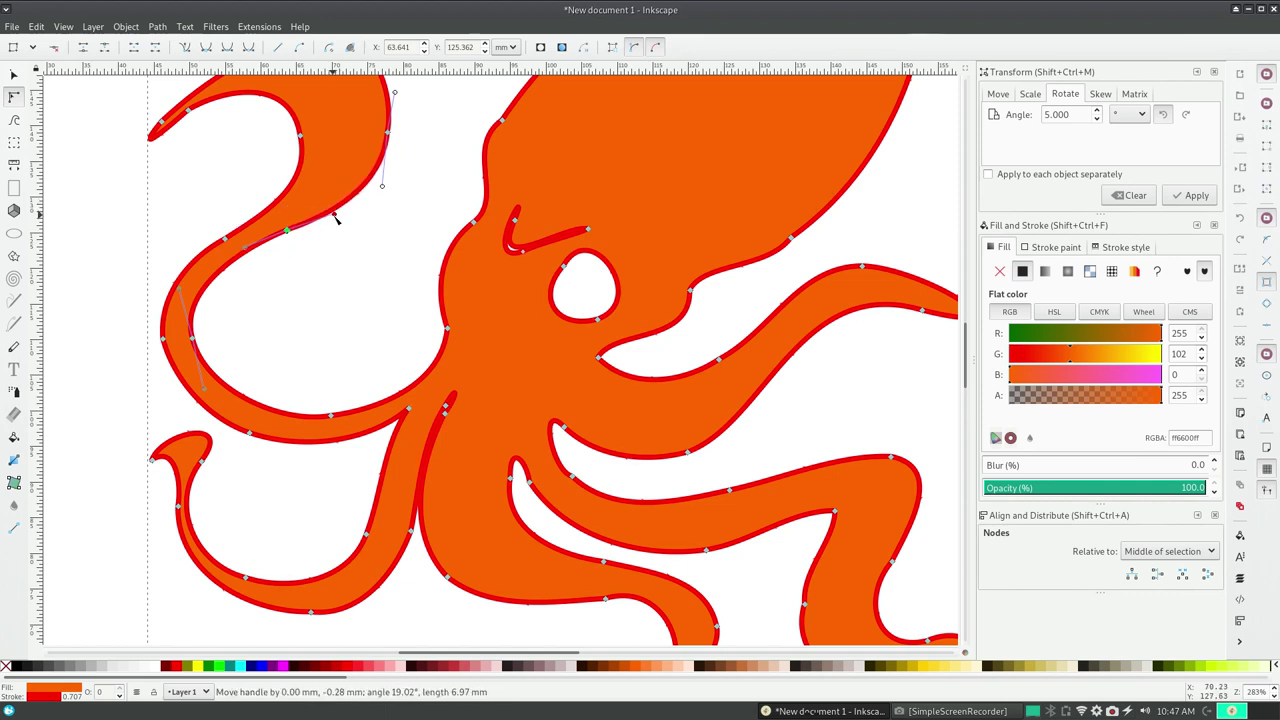
drag(388, 130, 366, 117)
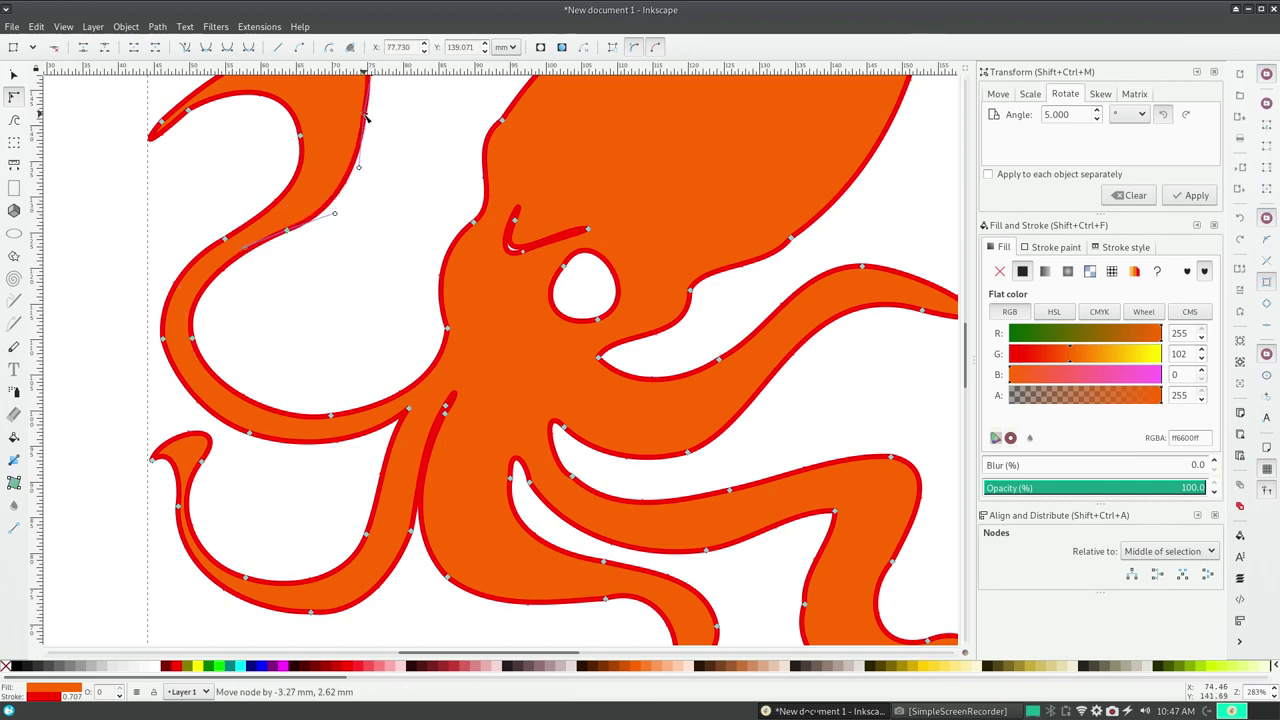
click(358, 169)
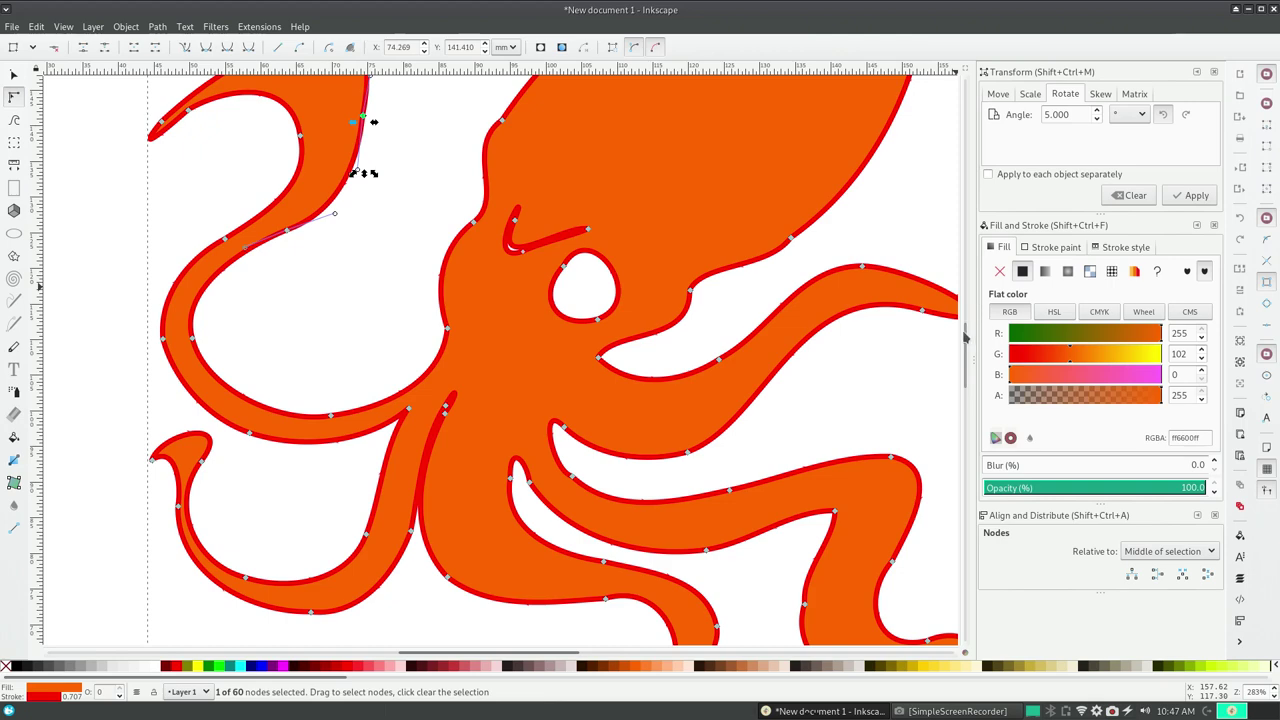
- Shape the upper-left tentacle's tip into a tapered, downward hook under a fuller rounded arch
drag(966, 338, 966, 318)
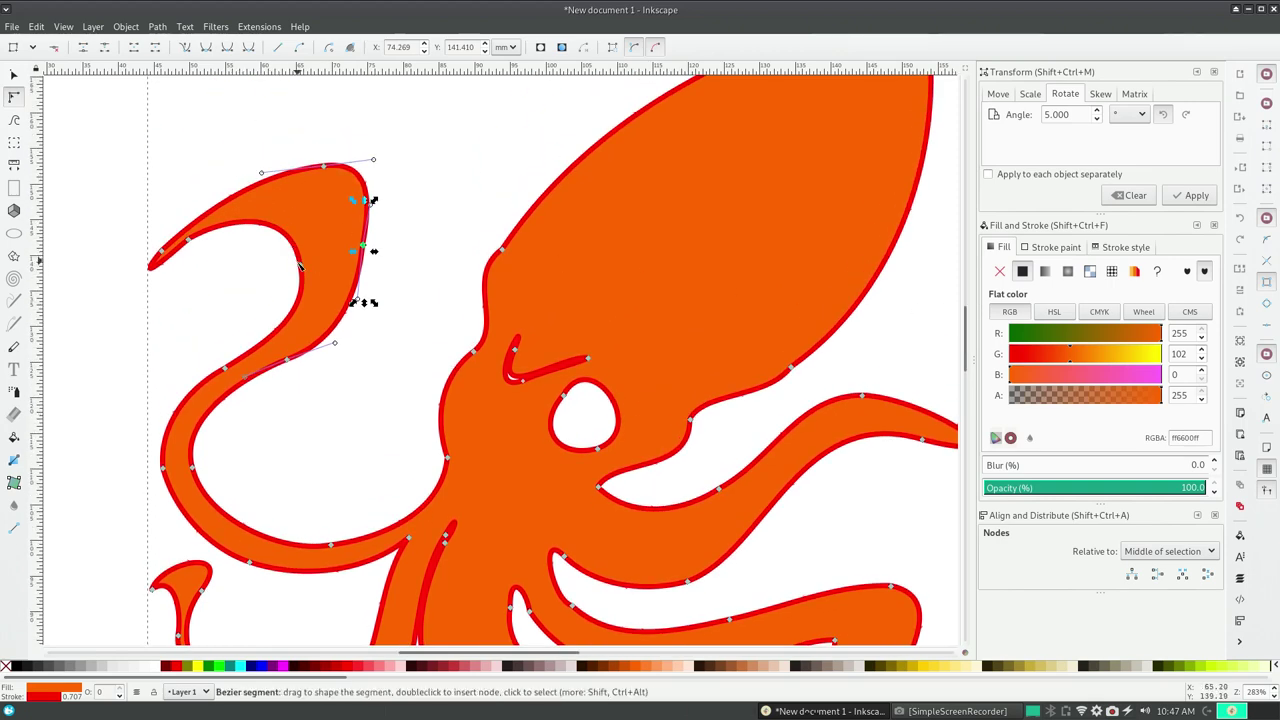
drag(323, 168, 277, 189)
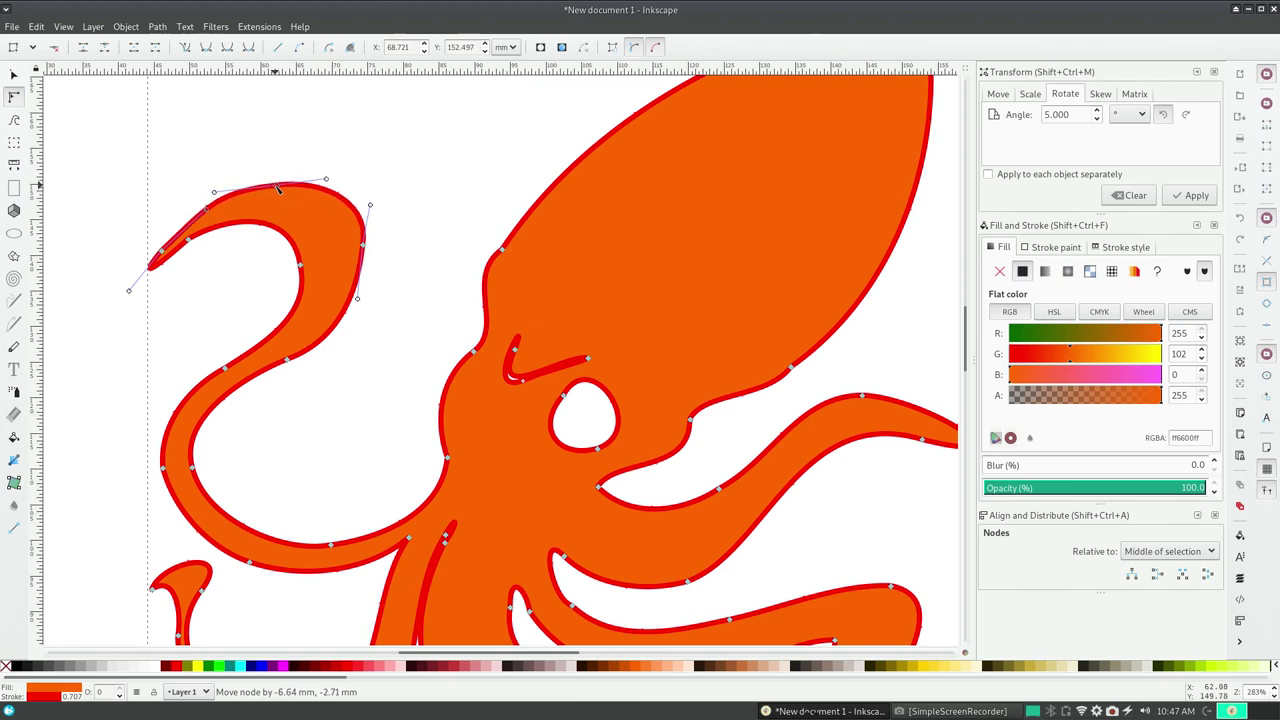
drag(213, 201, 197, 212)
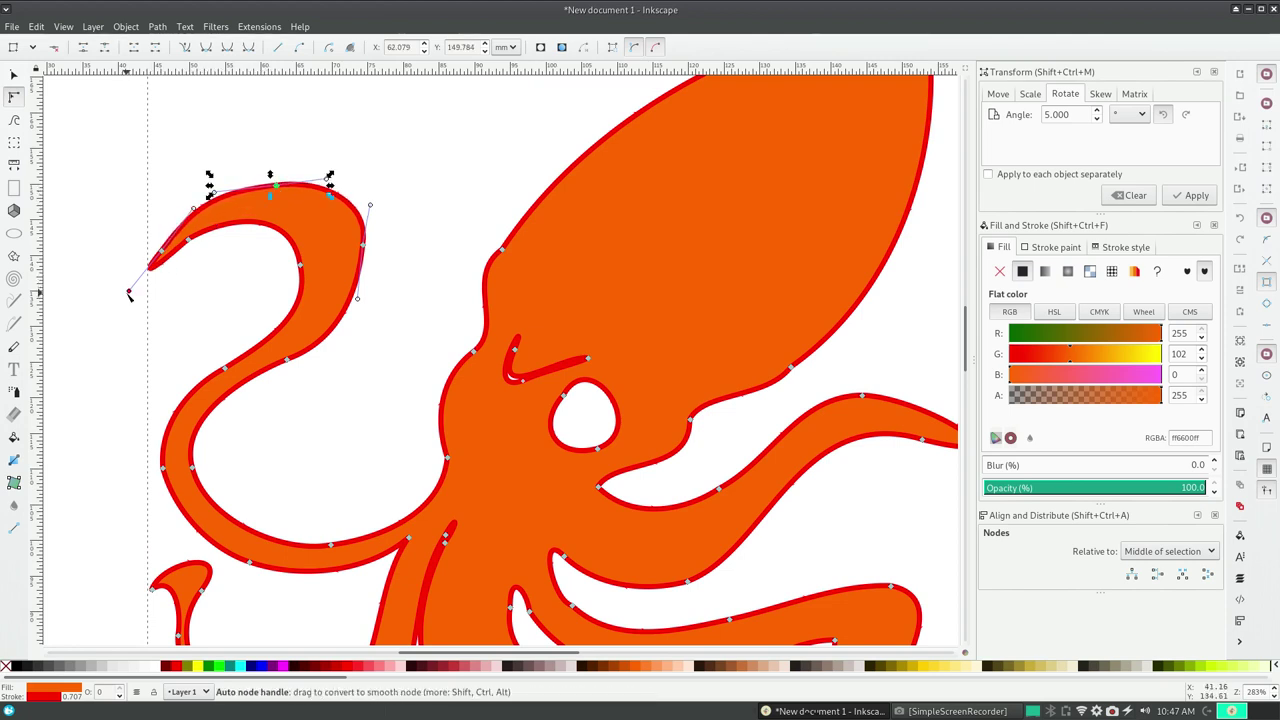
drag(128, 290, 147, 281)
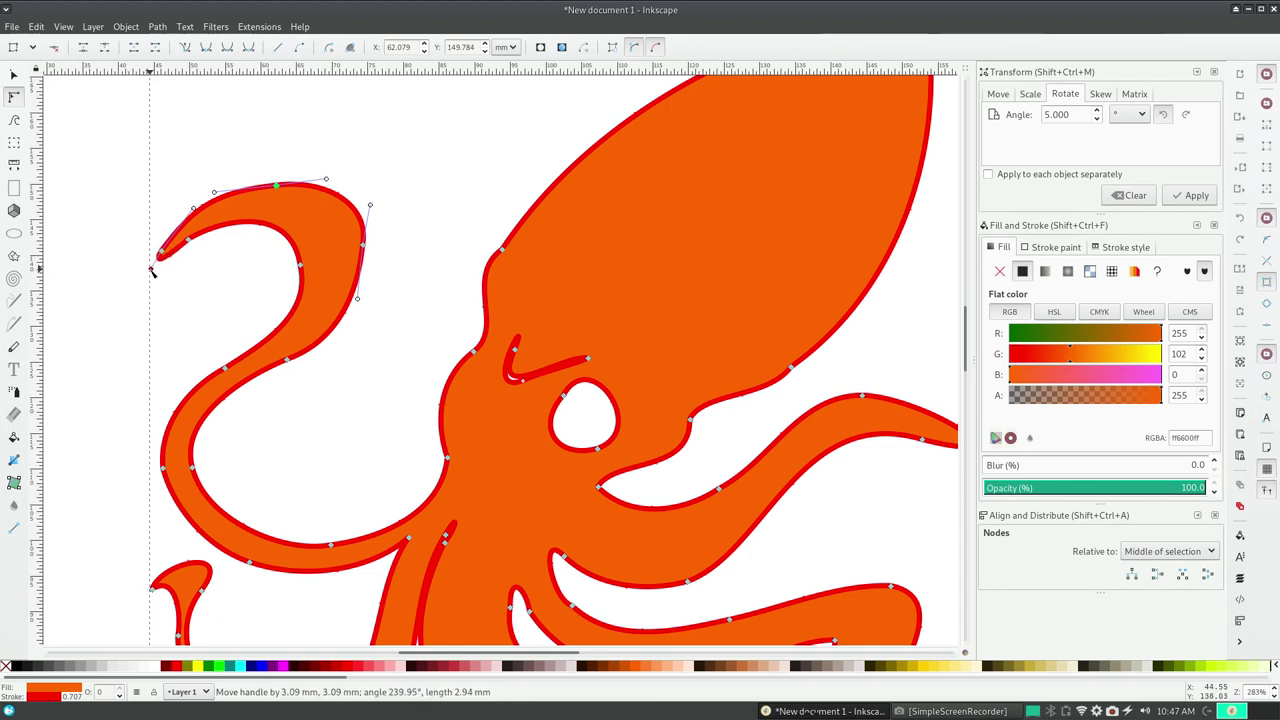
drag(197, 209, 178, 205)
drag(197, 231, 201, 231)
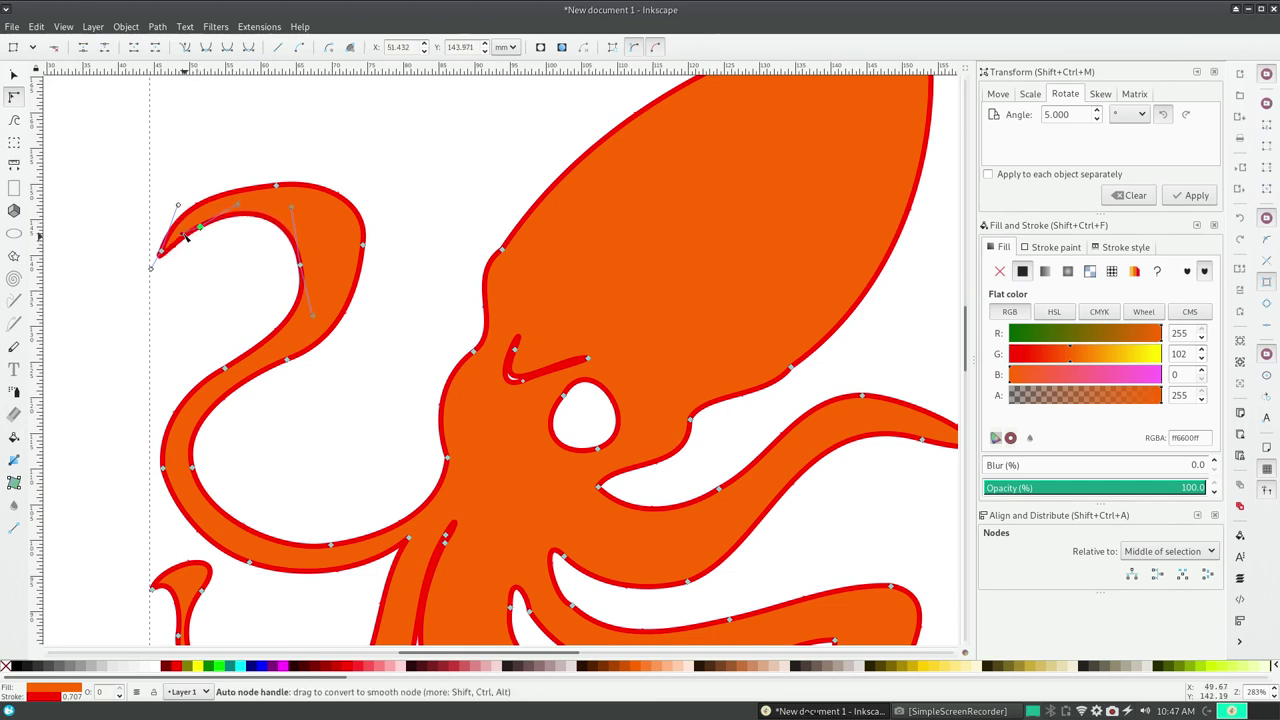
mouse_move(151, 268)
mouse_down()
mouse_move(164, 276)
mouse_move(160, 265)
mouse_up()
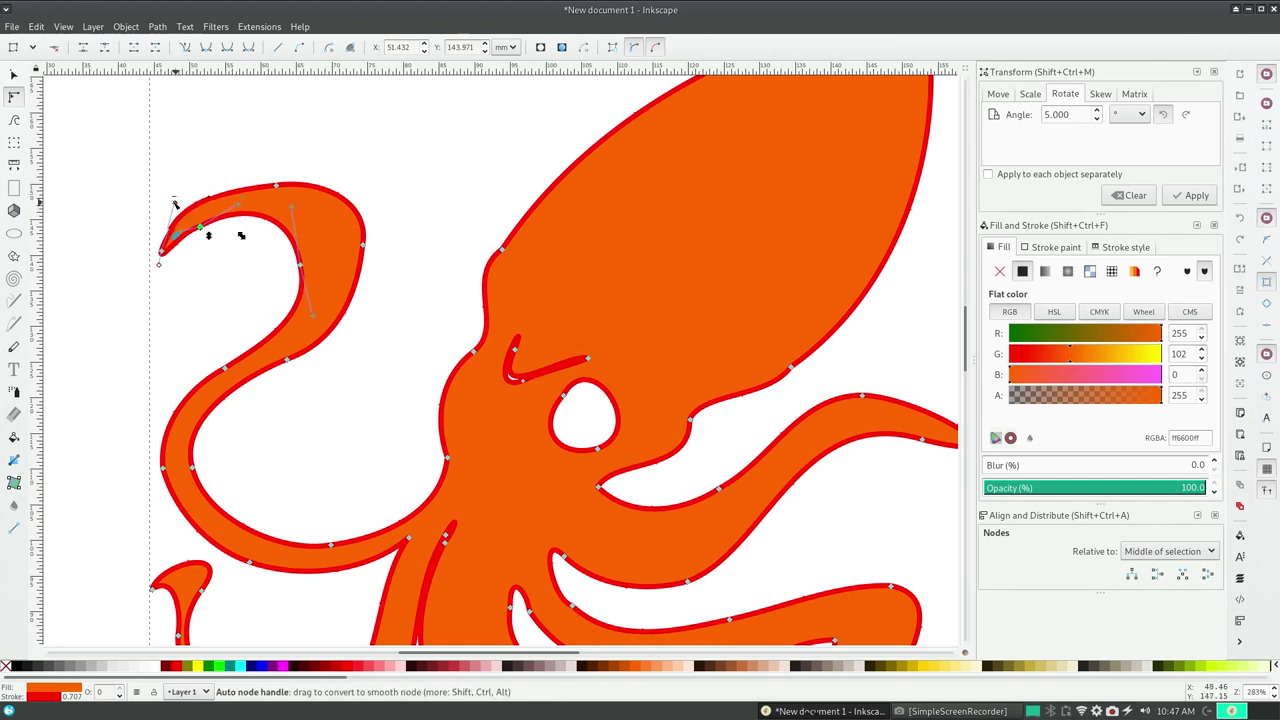
drag(174, 204, 172, 202)
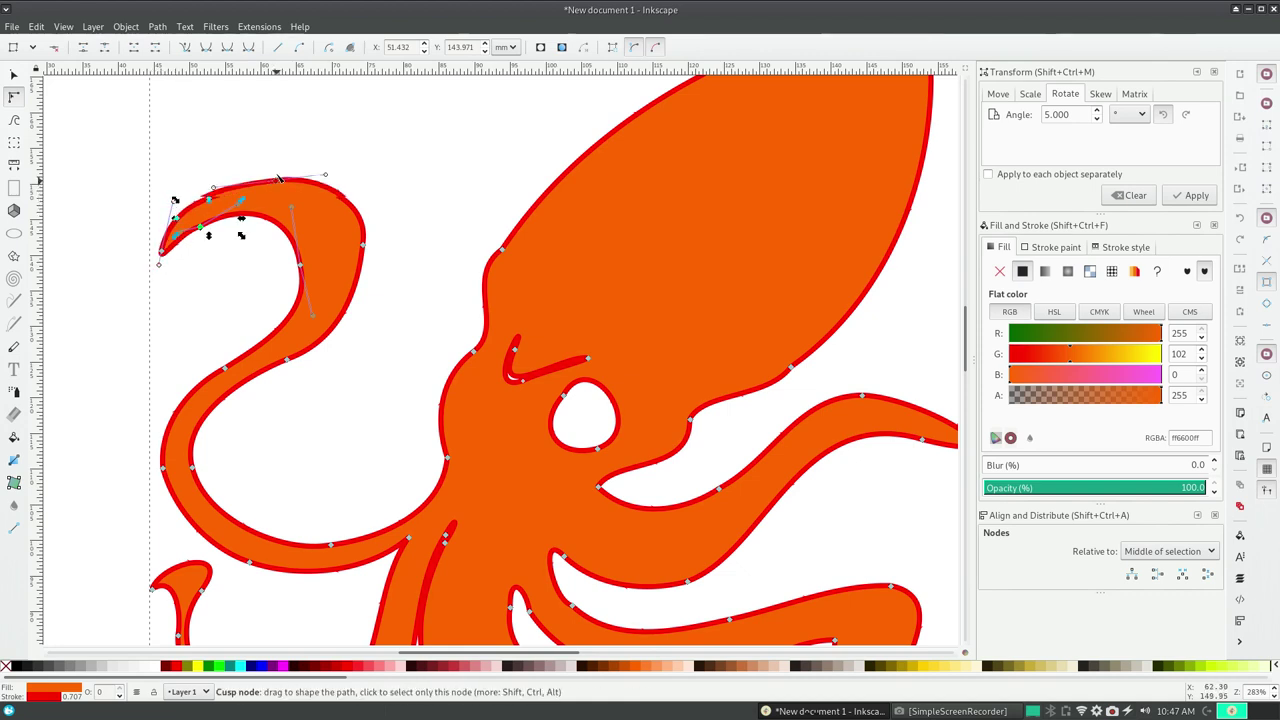
drag(276, 185, 327, 168)
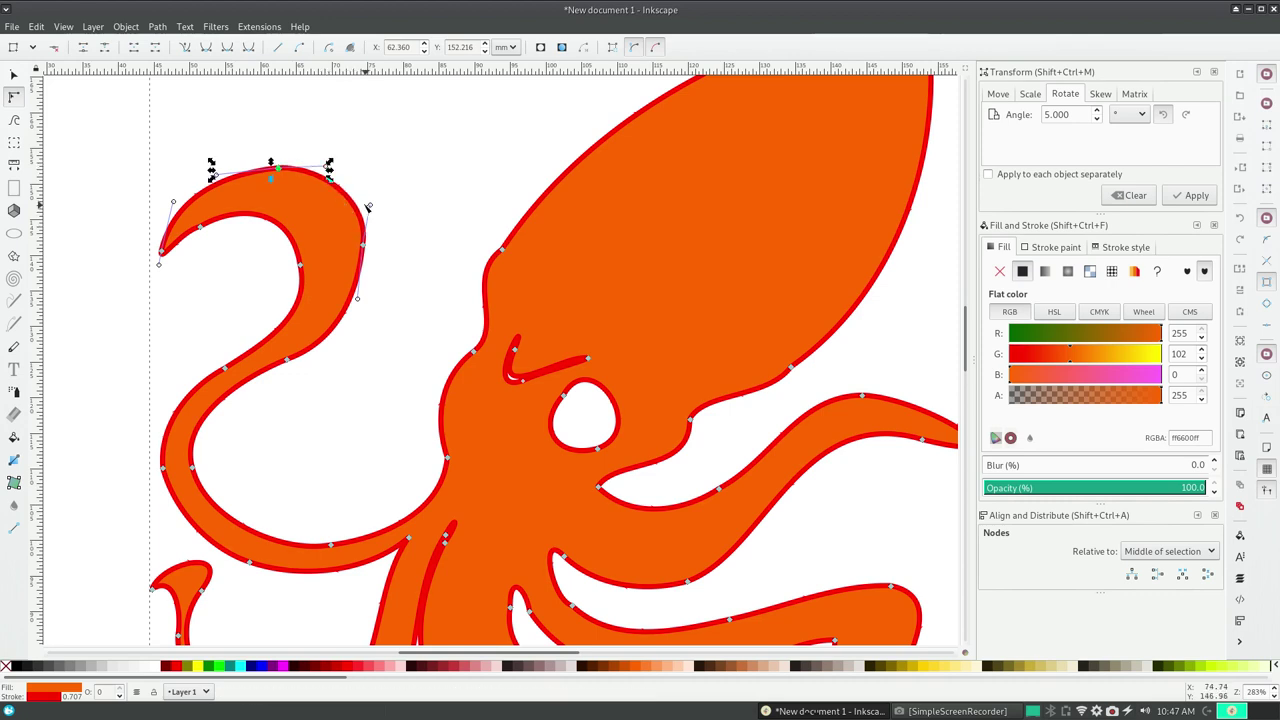
click(381, 193)
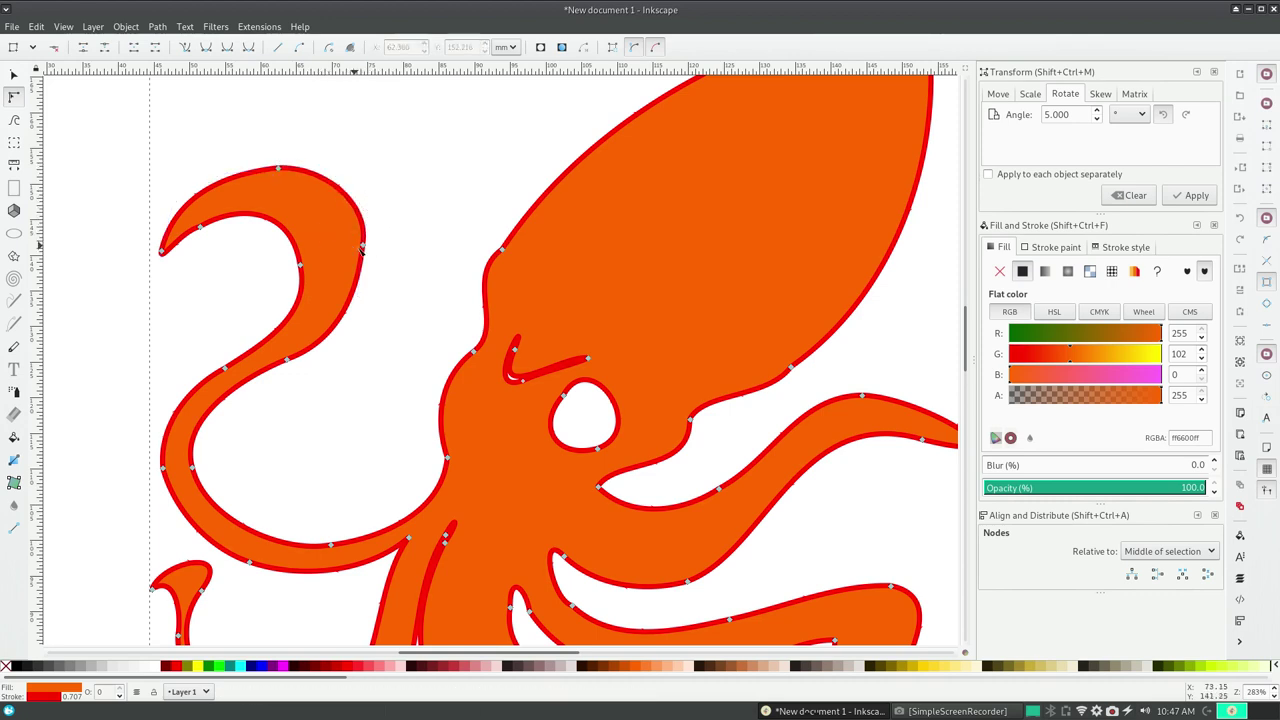
- Smooth the upper portion of the curled tentacle's curve below its hook
click(362, 249)
drag(373, 204, 355, 197)
drag(357, 297, 367, 310)
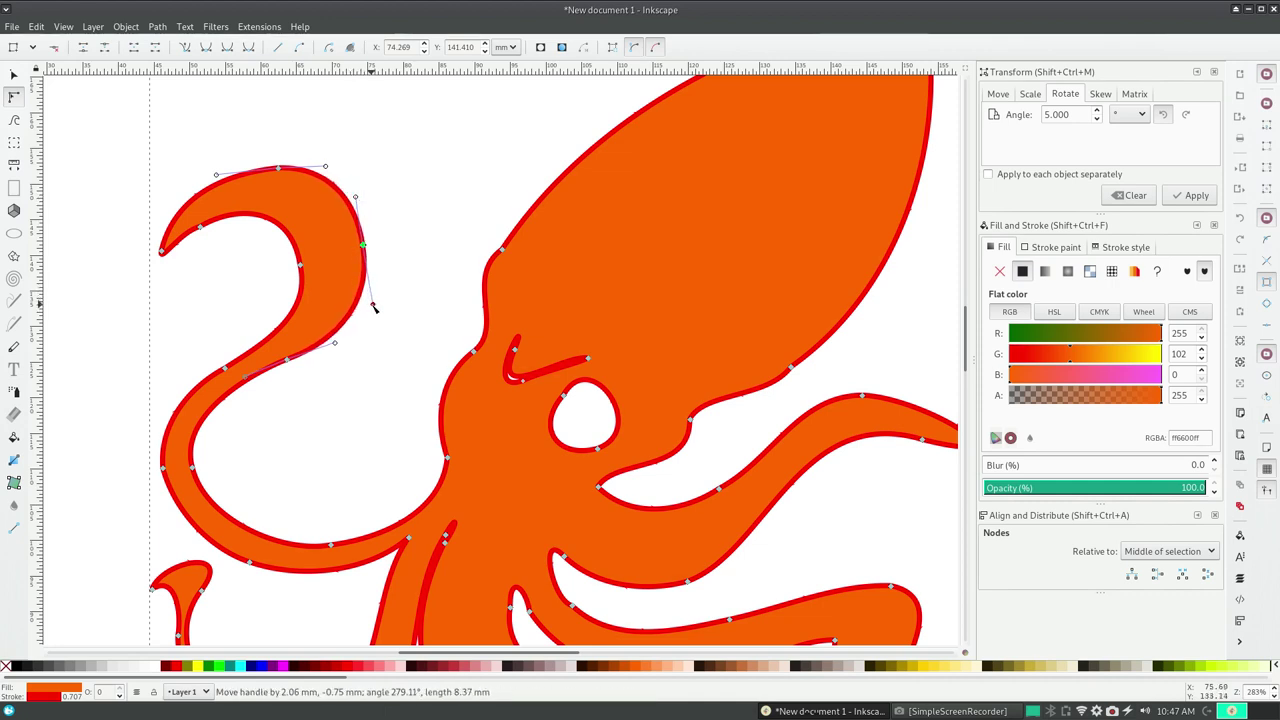
drag(362, 249, 329, 252)
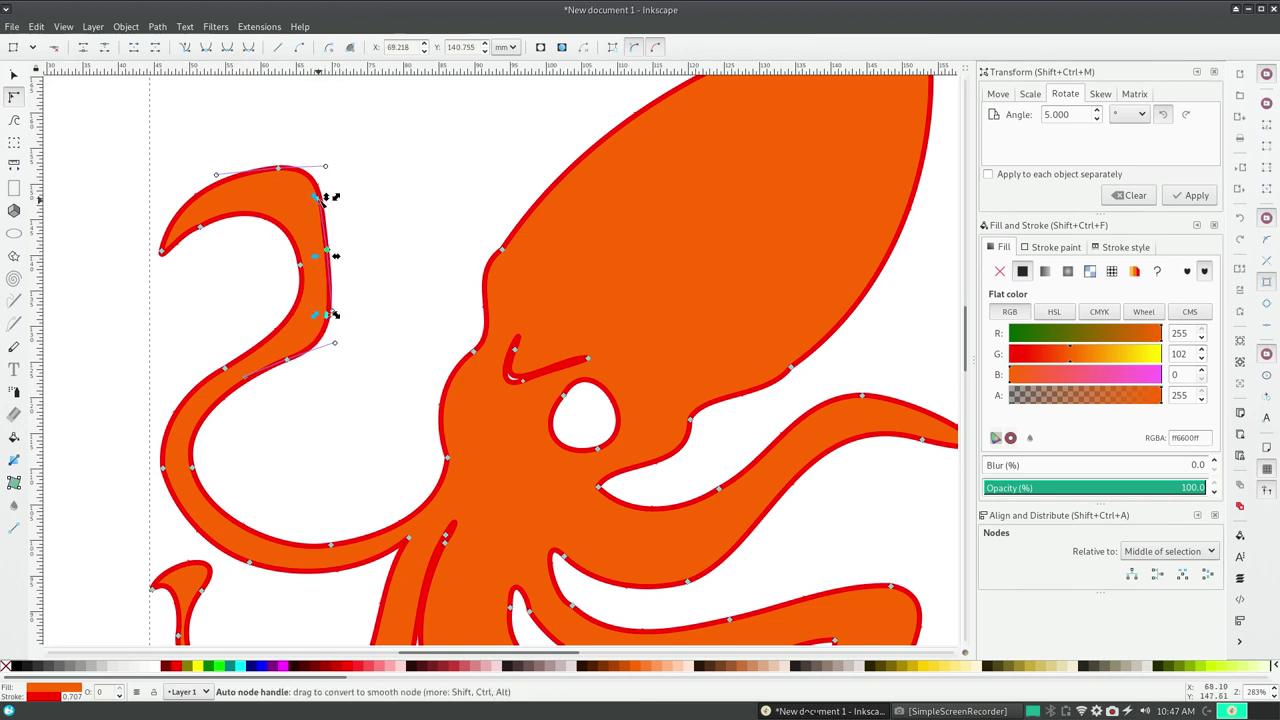
drag(326, 197, 351, 254)
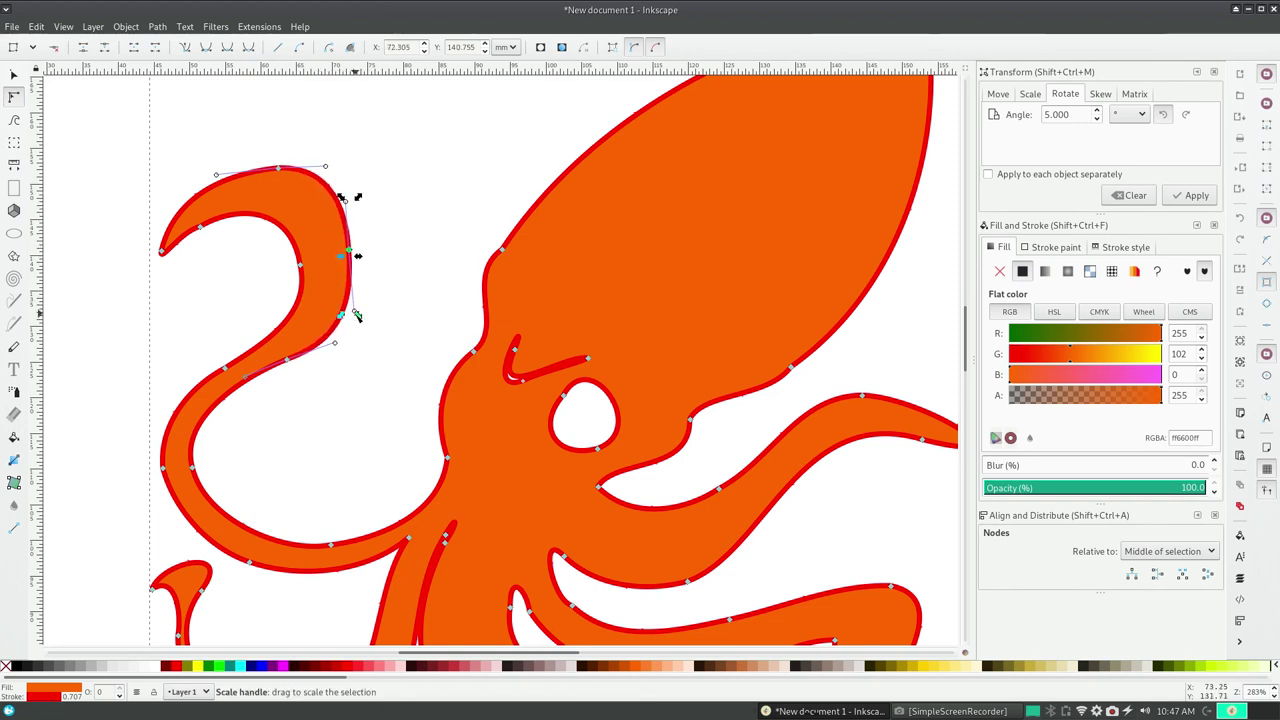
drag(354, 313, 343, 317)
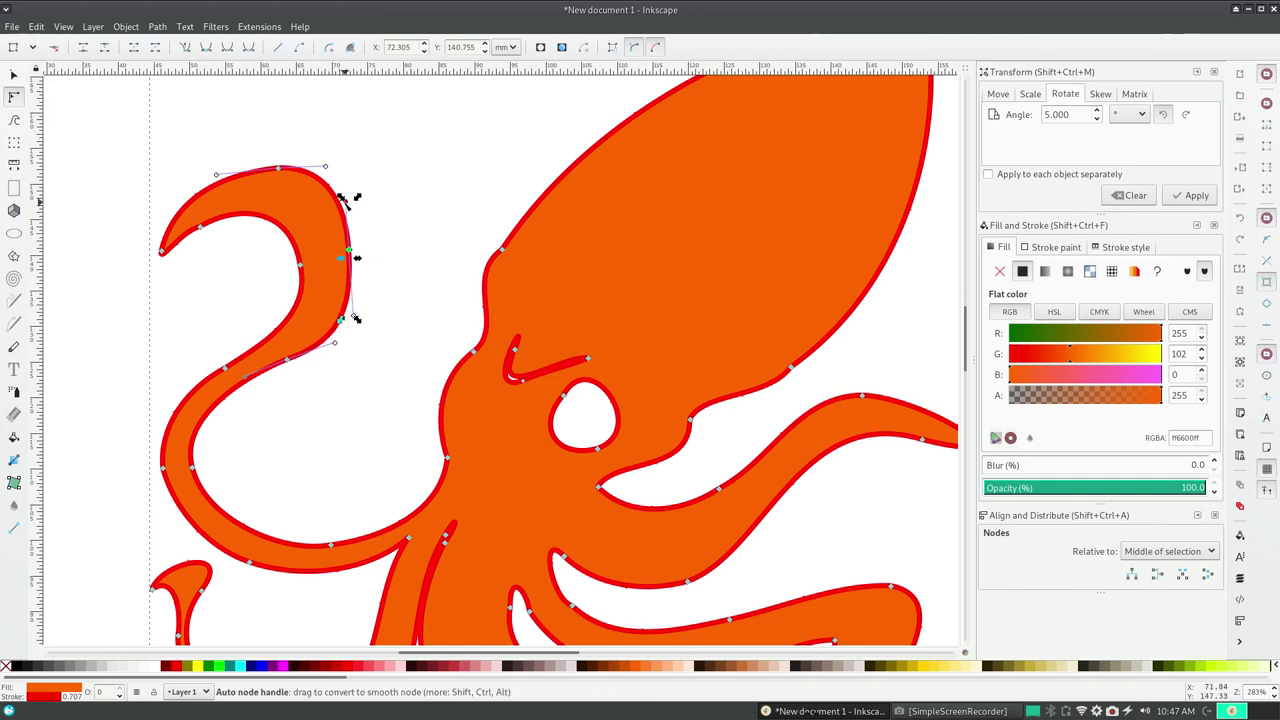
drag(342, 203, 343, 199)
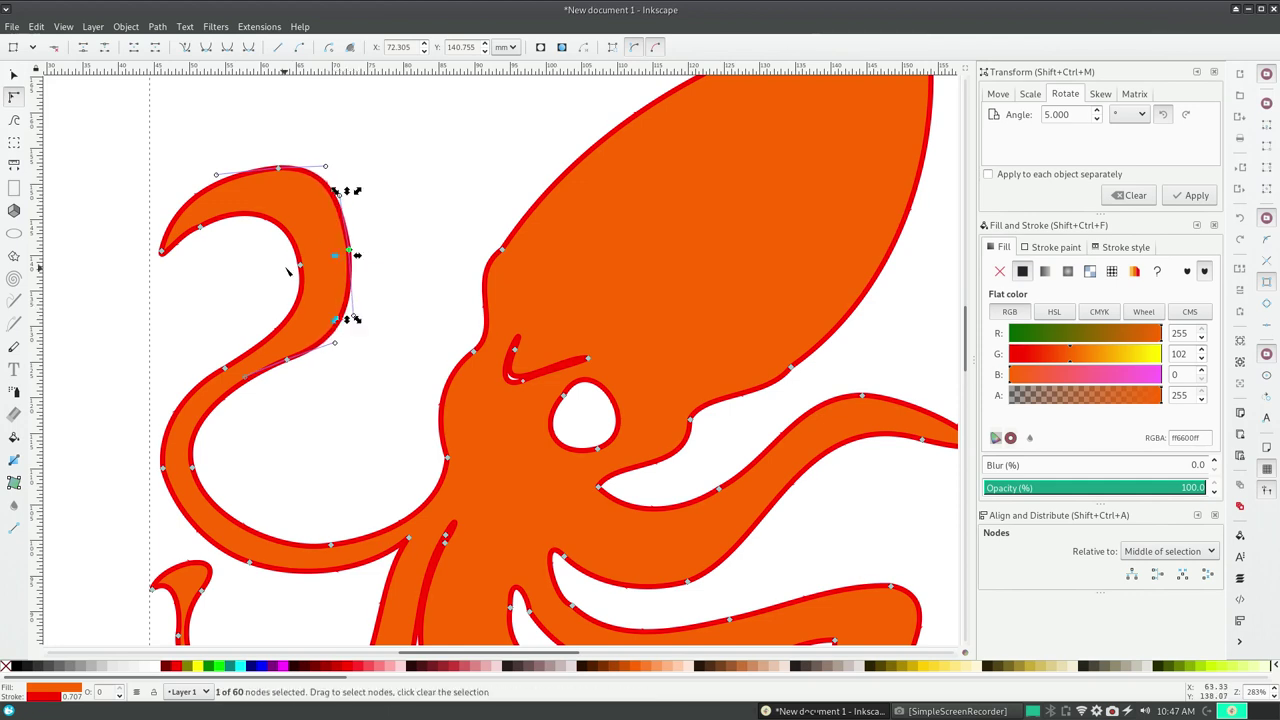
drag(302, 265, 322, 242)
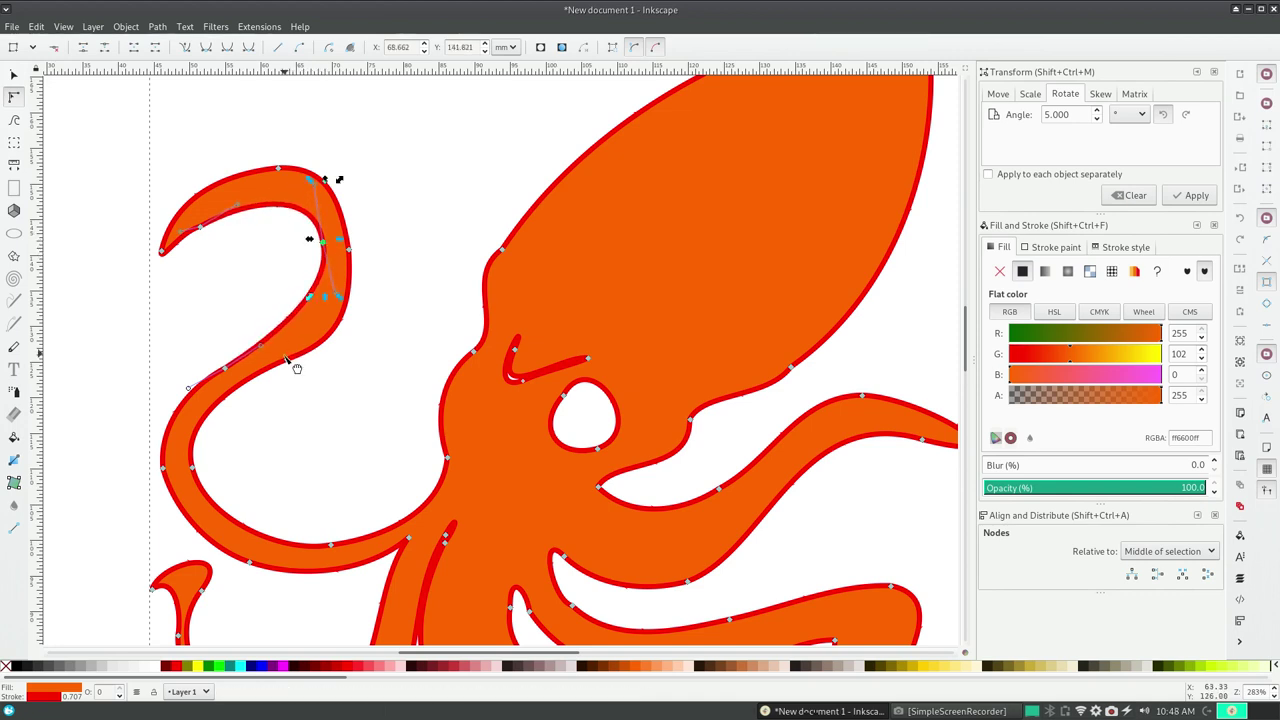
- Even out the lower inner curve so the tentacle descends in a smooth S-curve
drag(294, 366, 279, 363)
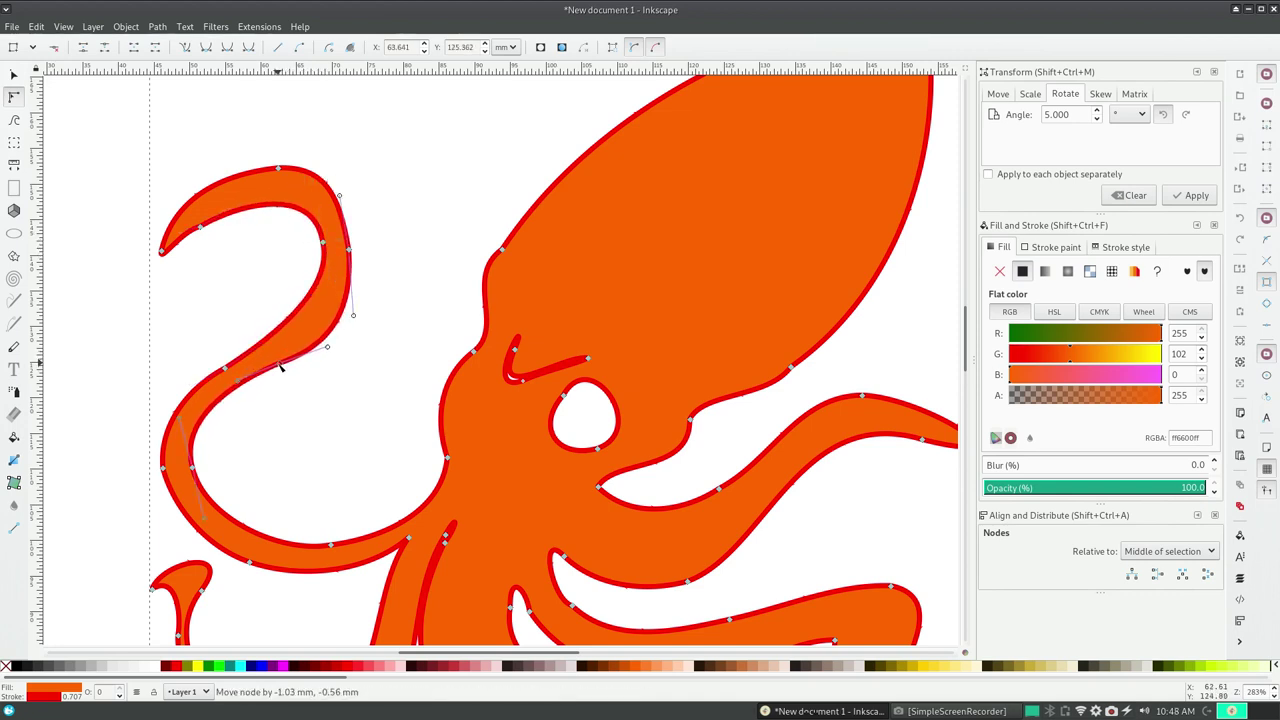
mouse_move(354, 318)
mouse_down()
mouse_move(341, 313)
mouse_move(334, 333)
mouse_up()
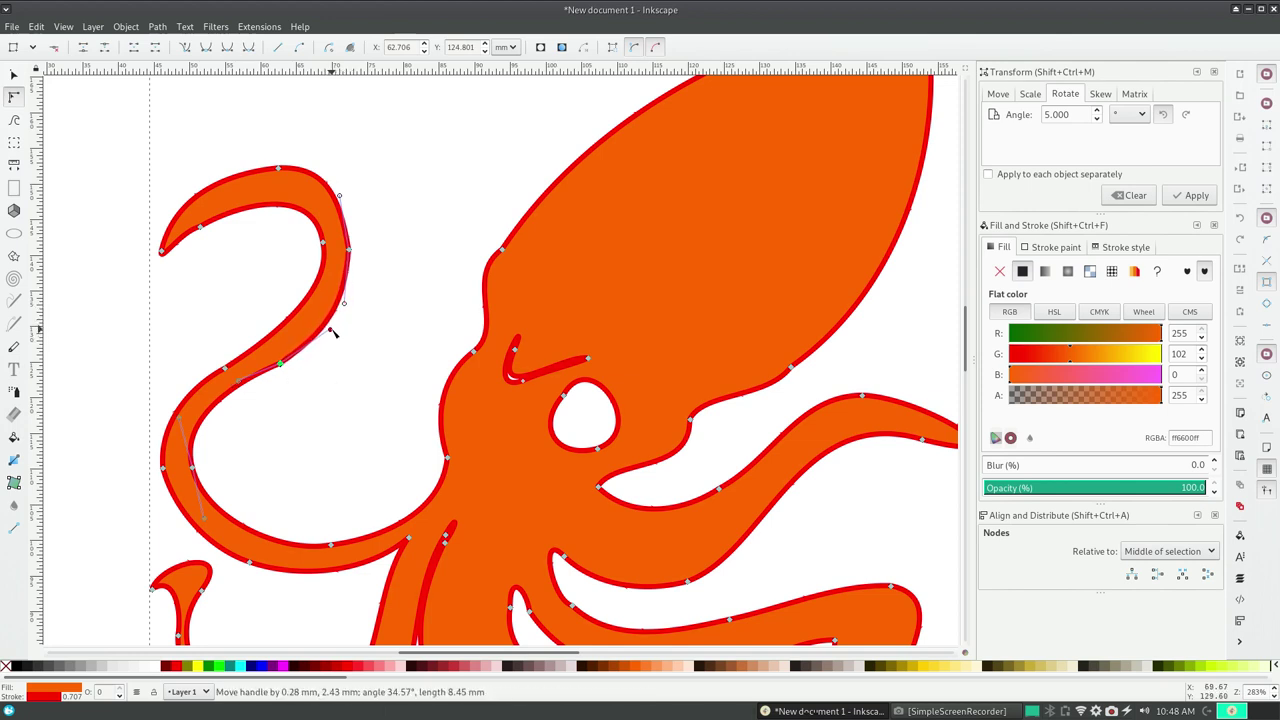
drag(237, 380, 241, 396)
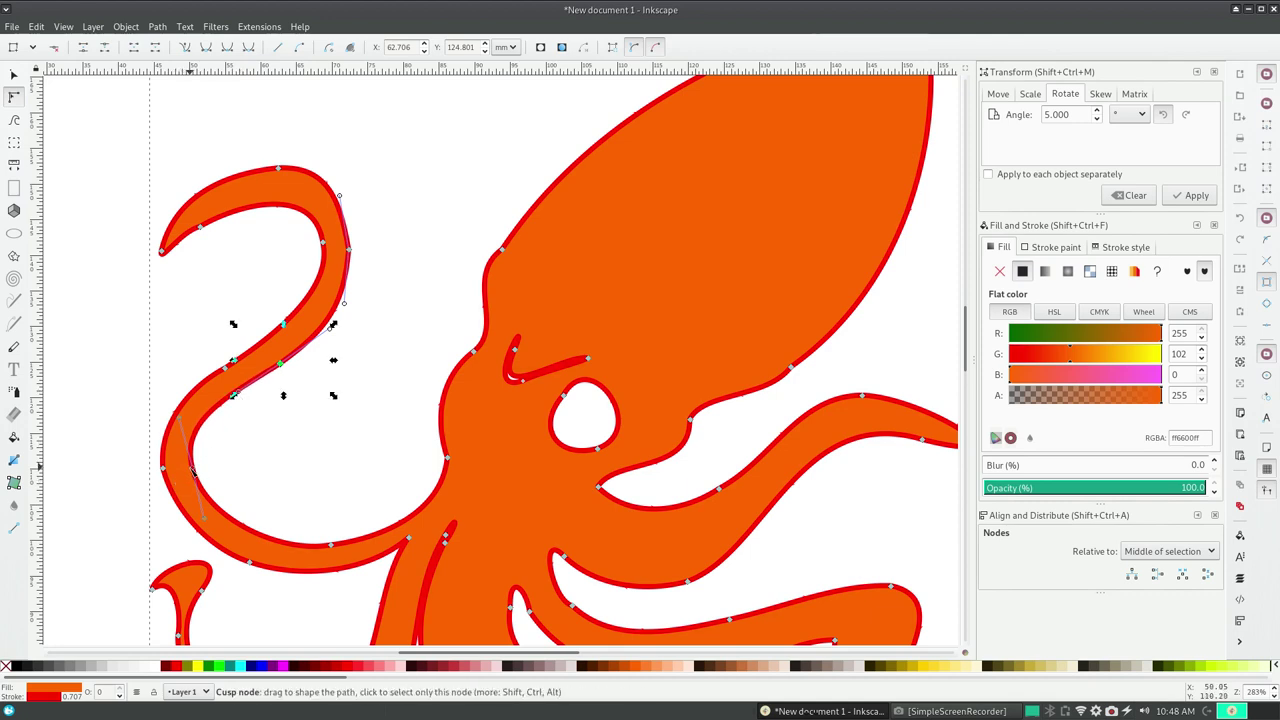
drag(192, 470, 193, 484)
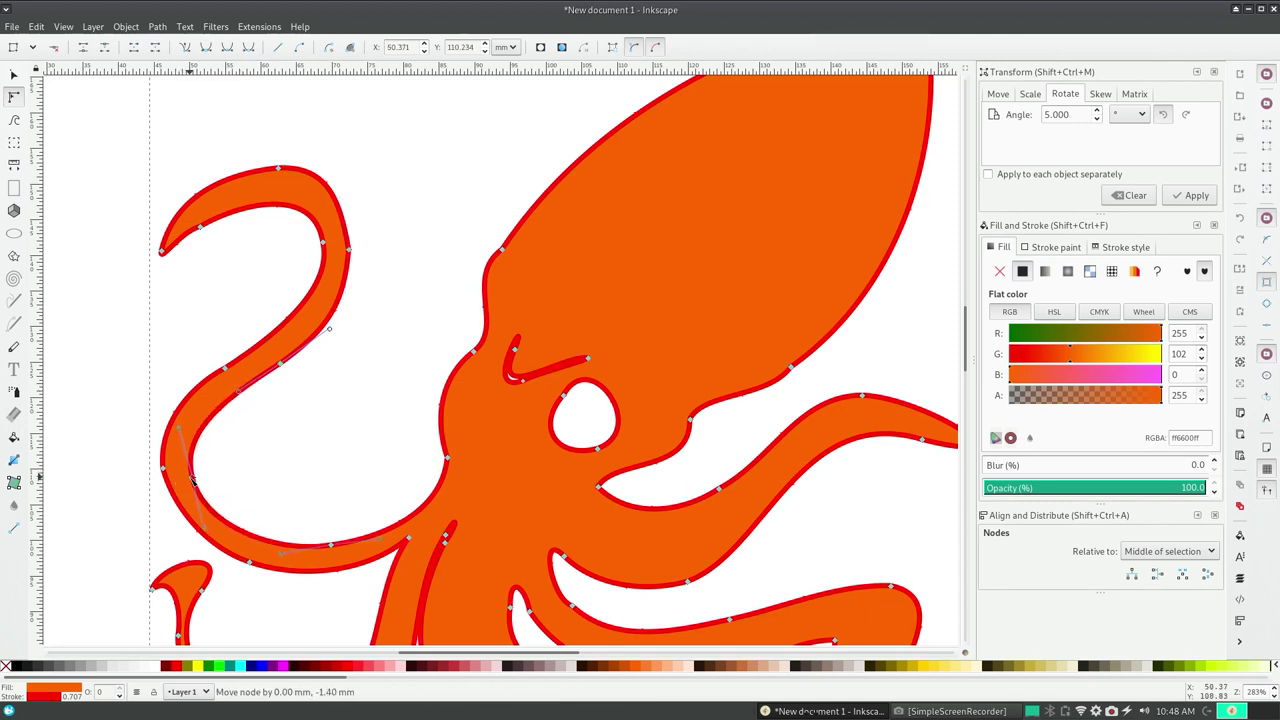
mouse_move(225, 378)
mouse_down()
mouse_move(232, 360)
mouse_move(194, 380)
mouse_up()
drag(165, 470, 167, 470)
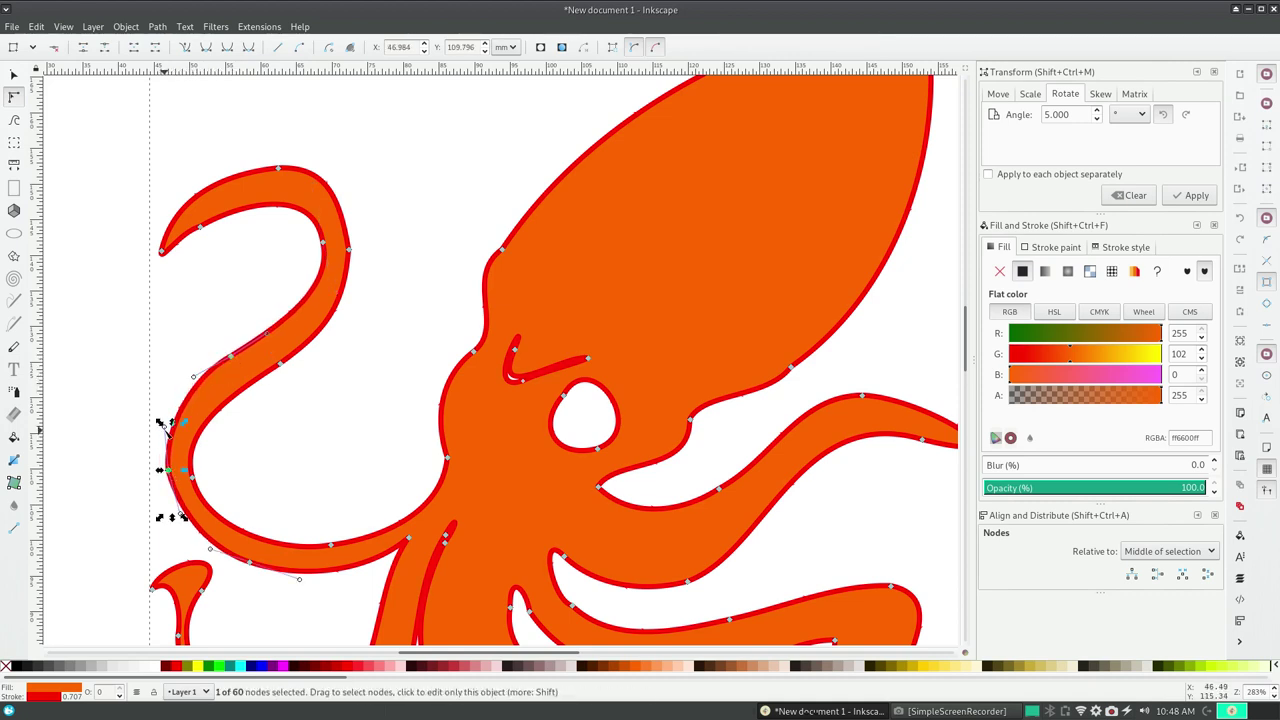
drag(162, 422, 162, 418)
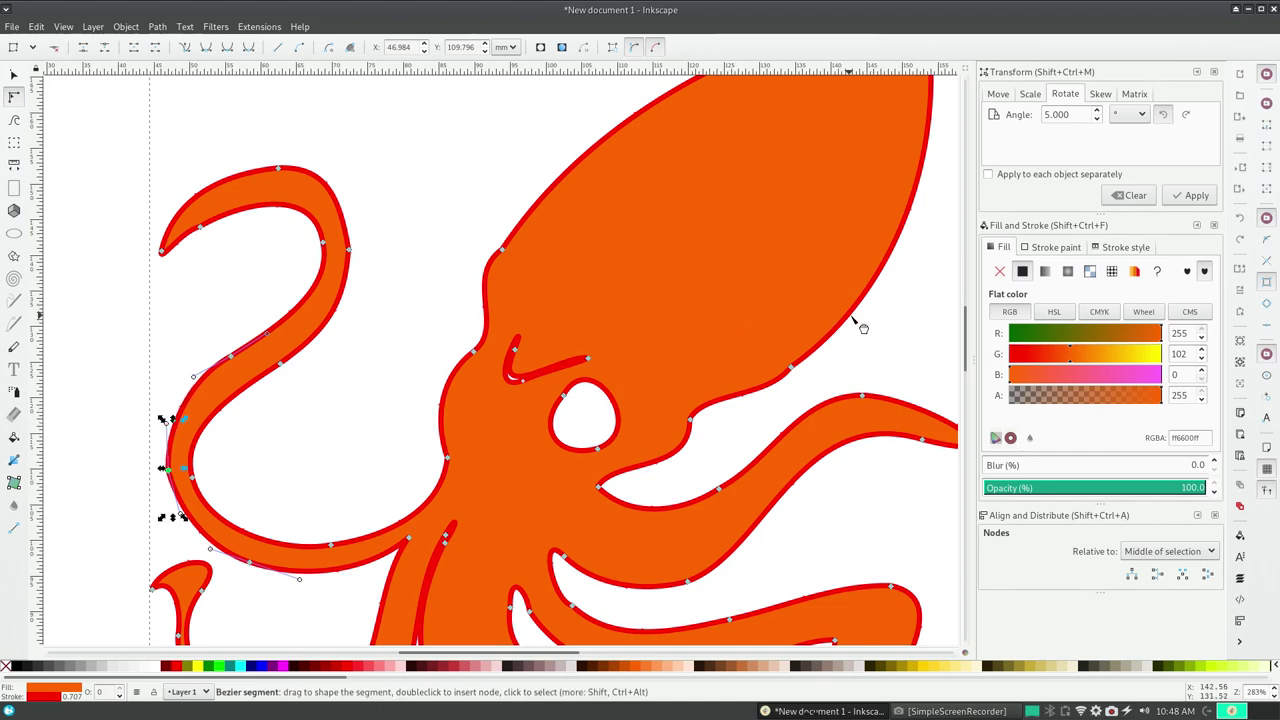
- Refine the narrow gap between the middle tentacles by pulling the inner tentacle edge
mouse_move(966, 358)
mouse_down()
mouse_move(962, 348)
mouse_move(958, 393)
mouse_up()
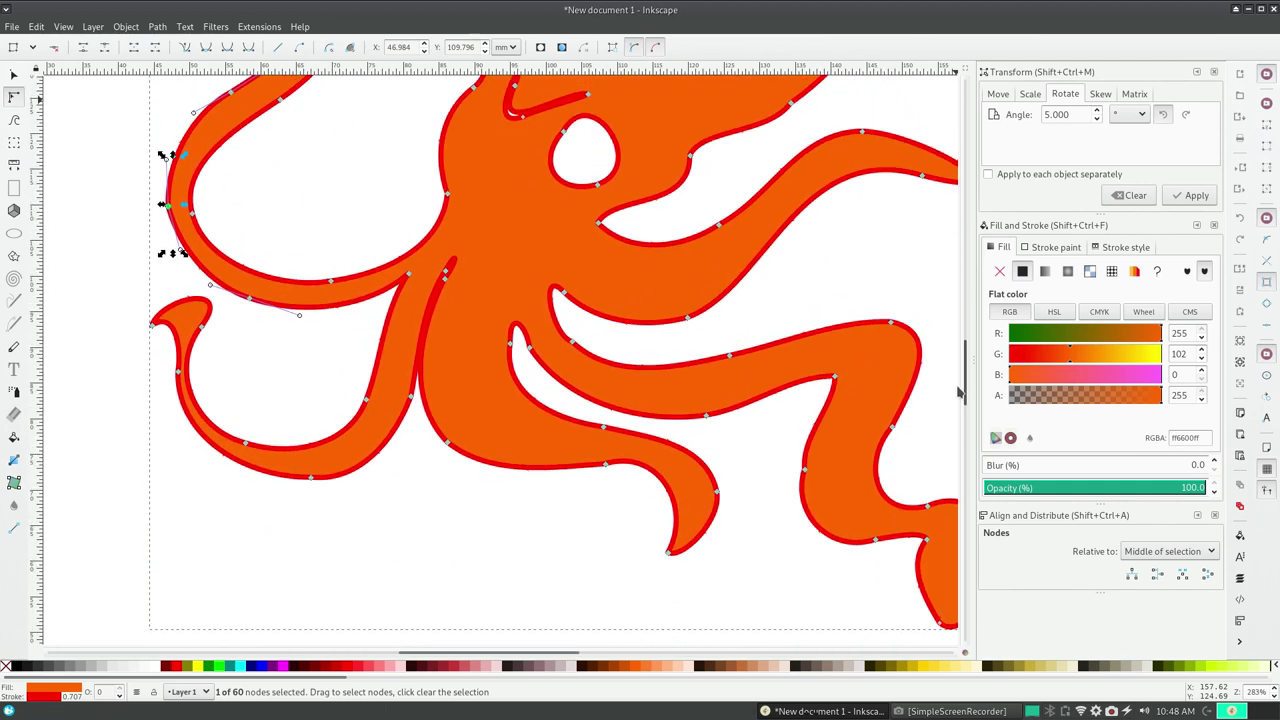
drag(455, 447, 479, 428)
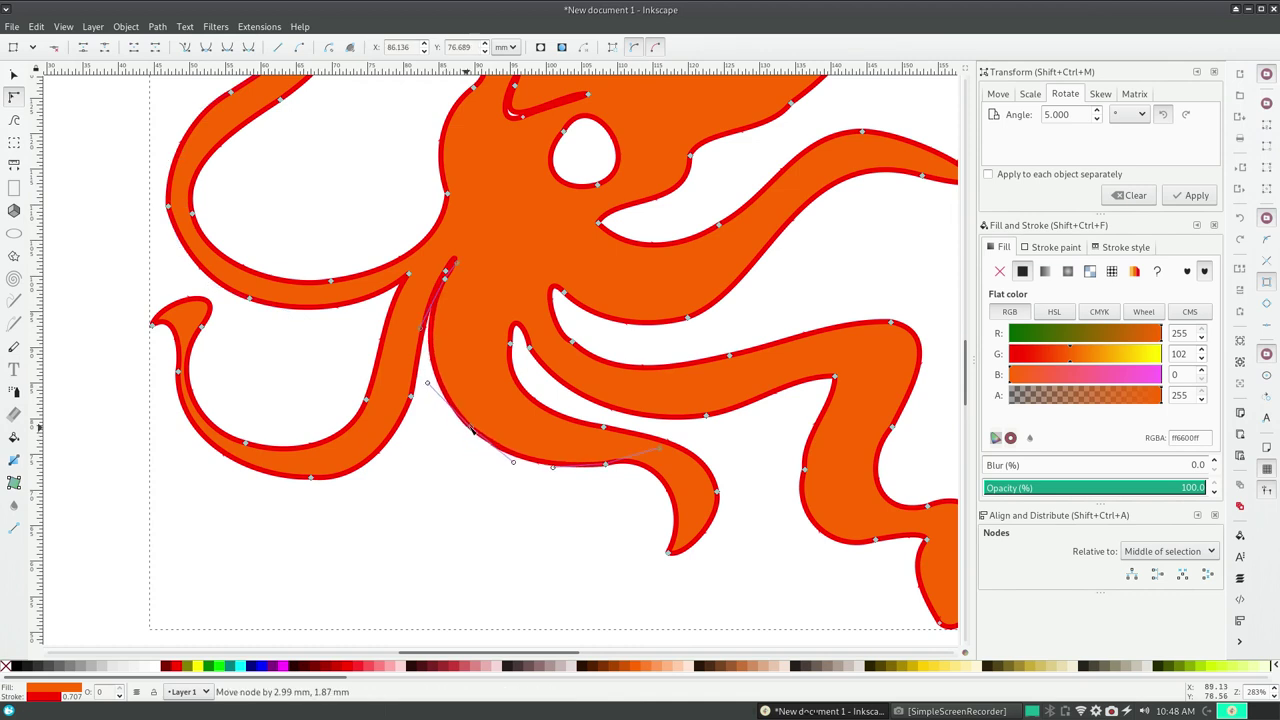
click(480, 424)
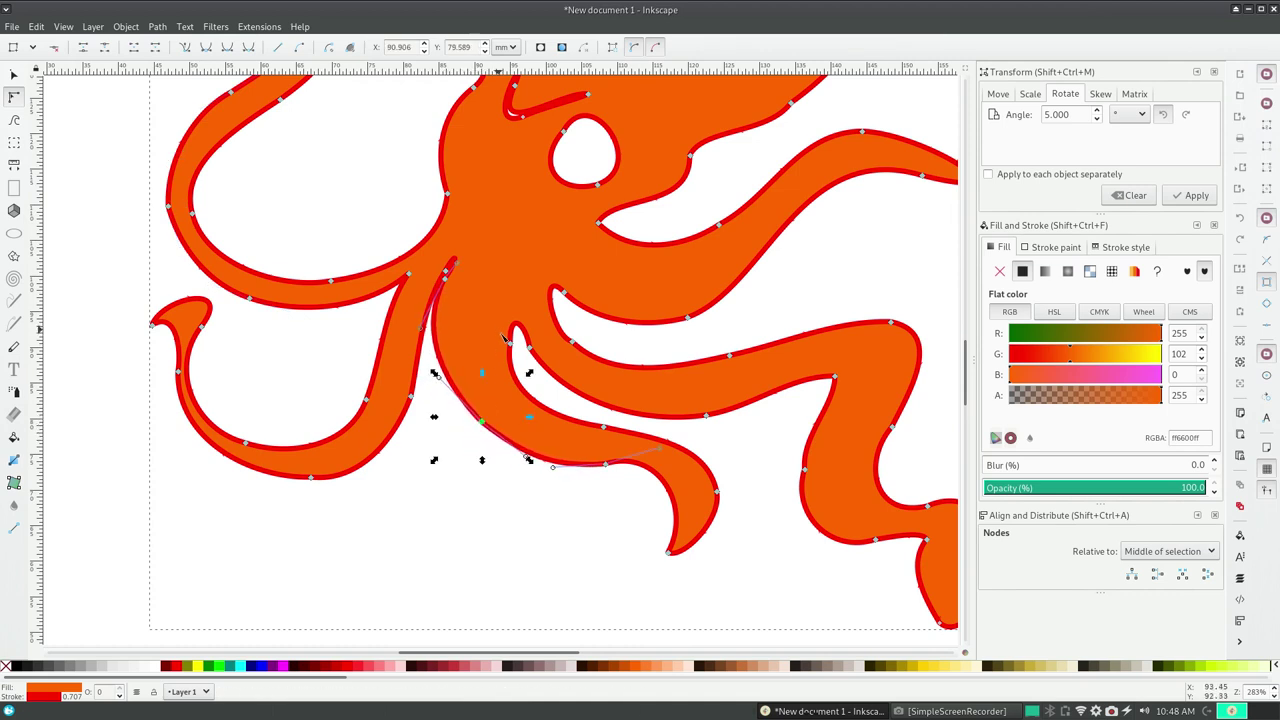
drag(508, 340, 490, 285)
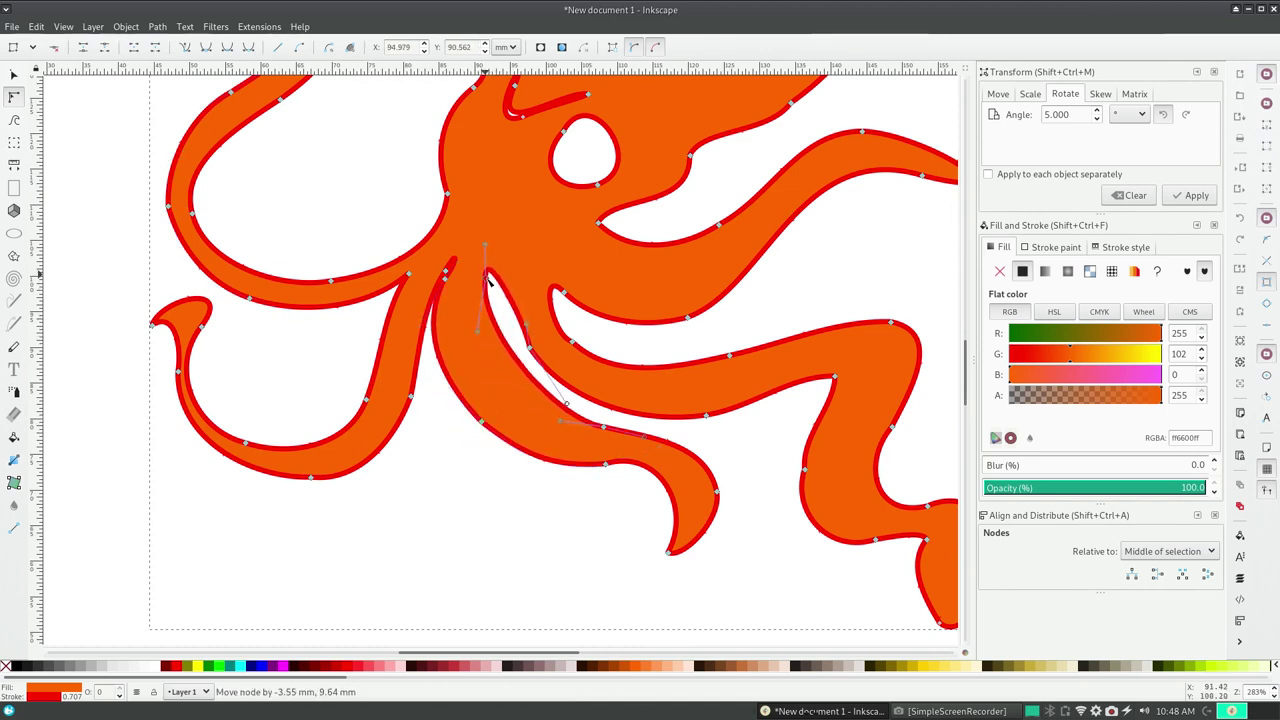
click(535, 348)
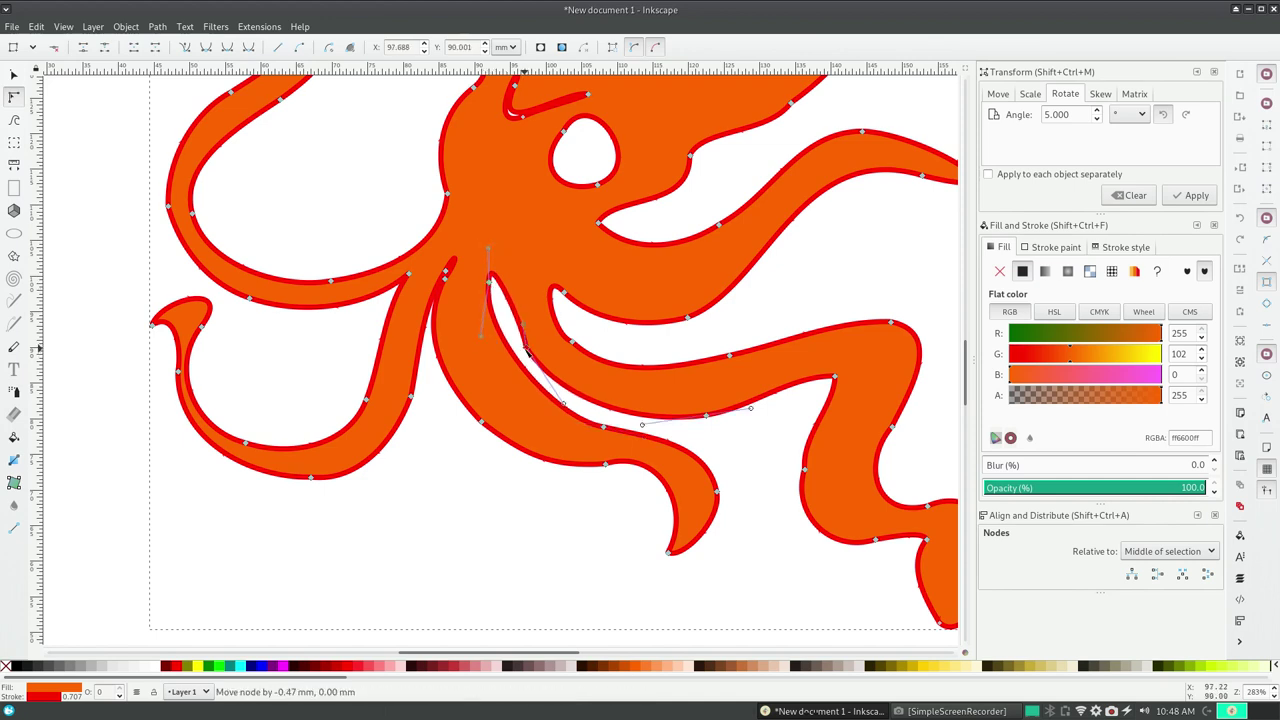
mouse_move(536, 343)
mouse_down()
mouse_move(508, 332)
mouse_move(574, 411)
mouse_up()
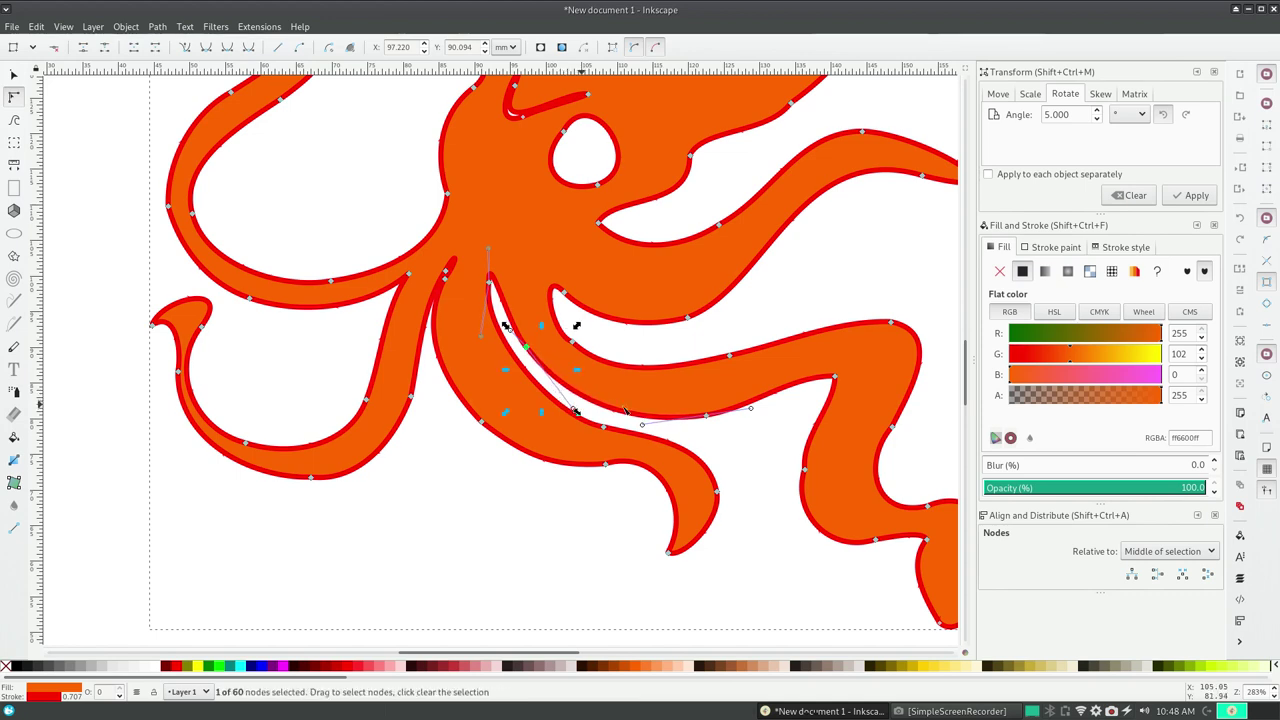
- Reshape the right tentacle's bend and merge two of its nodes into one
drag(705, 415, 713, 400)
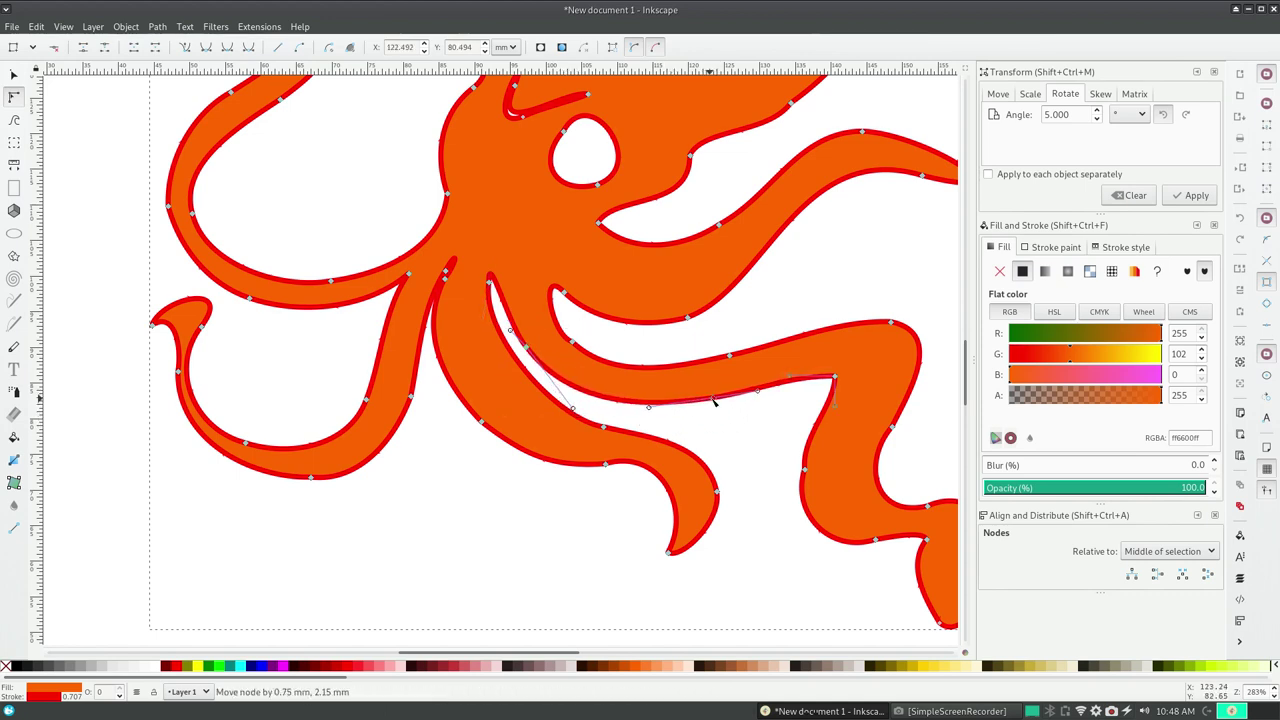
drag(625, 380, 785, 420)
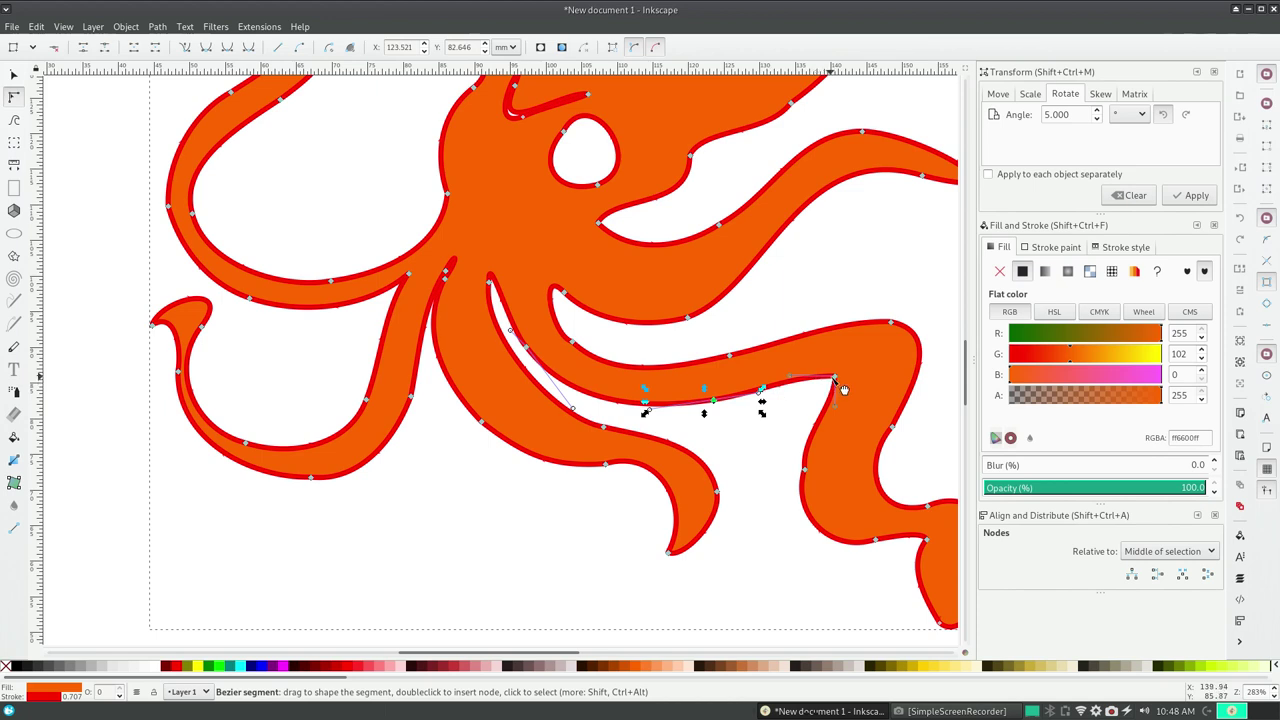
mouse_move(835, 379)
mouse_down()
mouse_move(858, 361)
mouse_move(913, 398)
mouse_up()
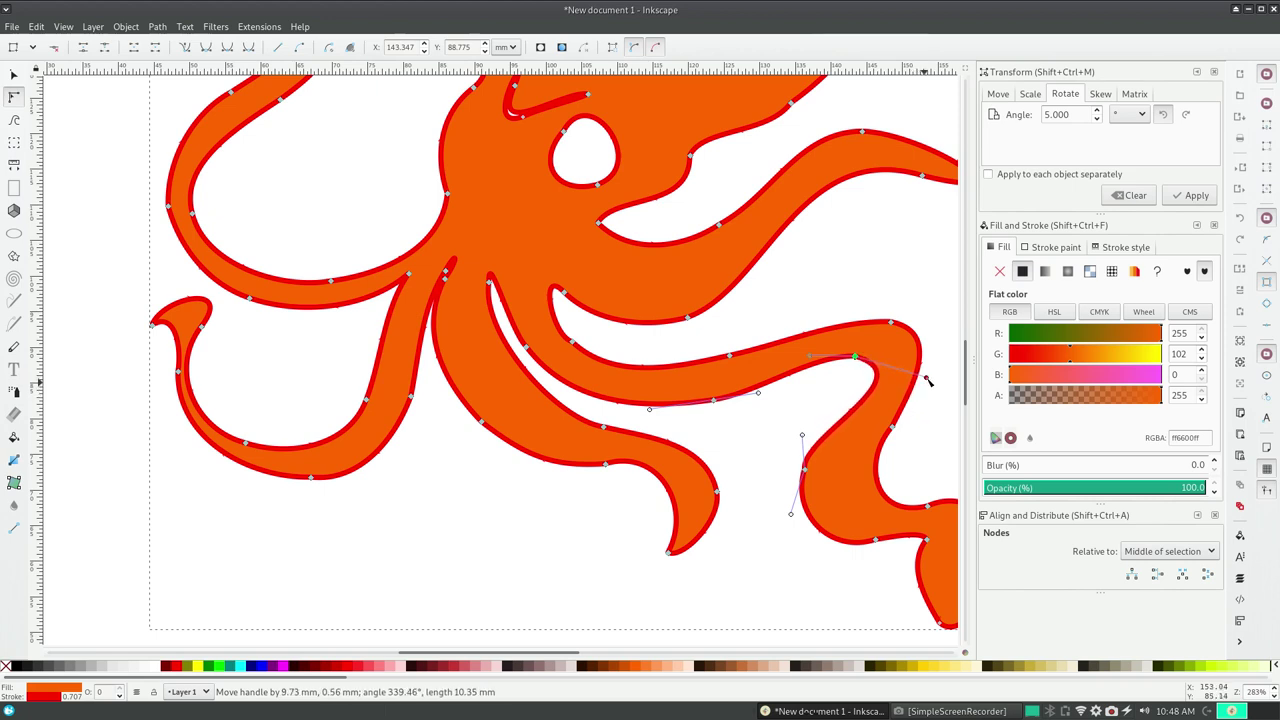
drag(806, 473, 835, 453)
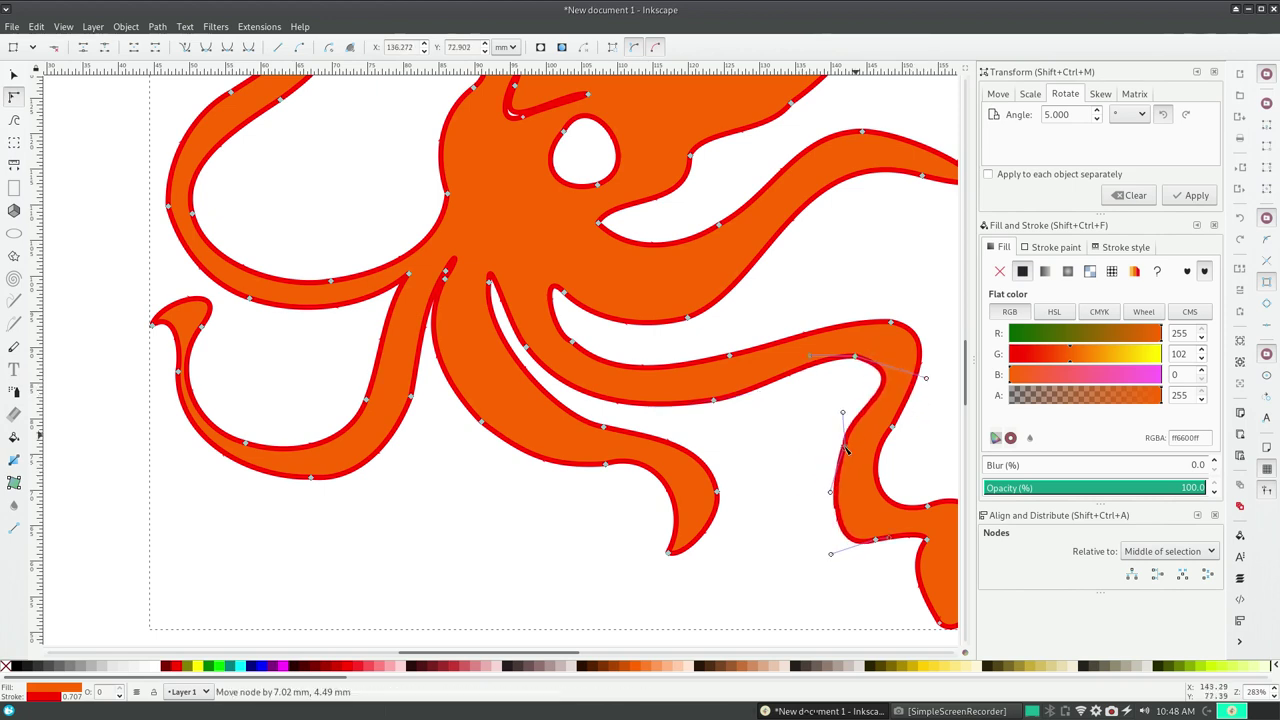
shift+click(820, 494)
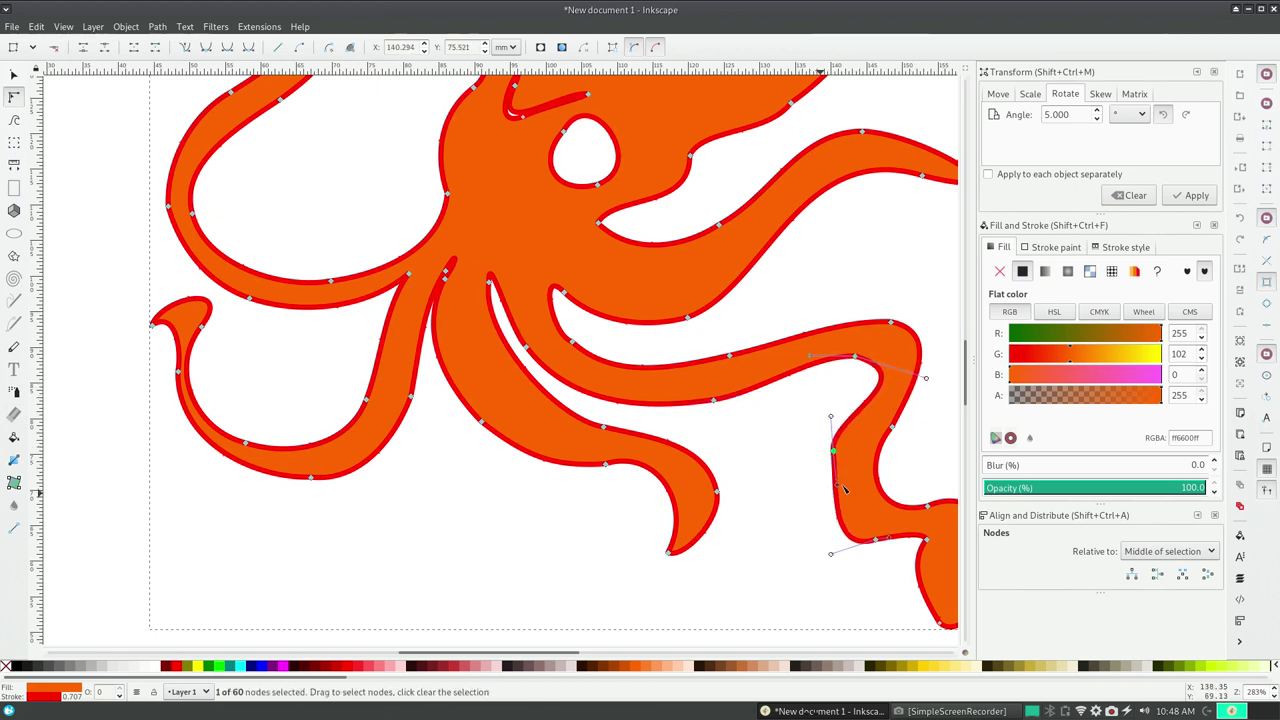
key(Delete)
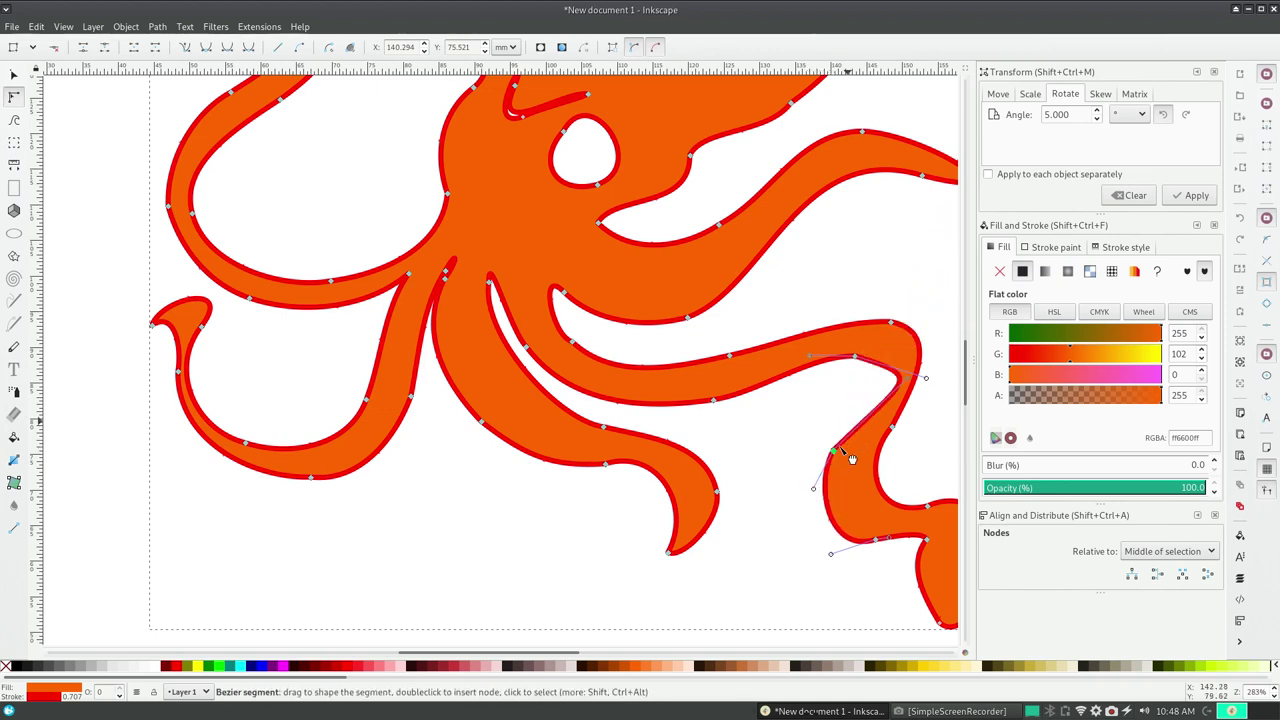
- Reposition the merged node and lower corner to smooth the right tentacle's edge
shift+click(878, 342)
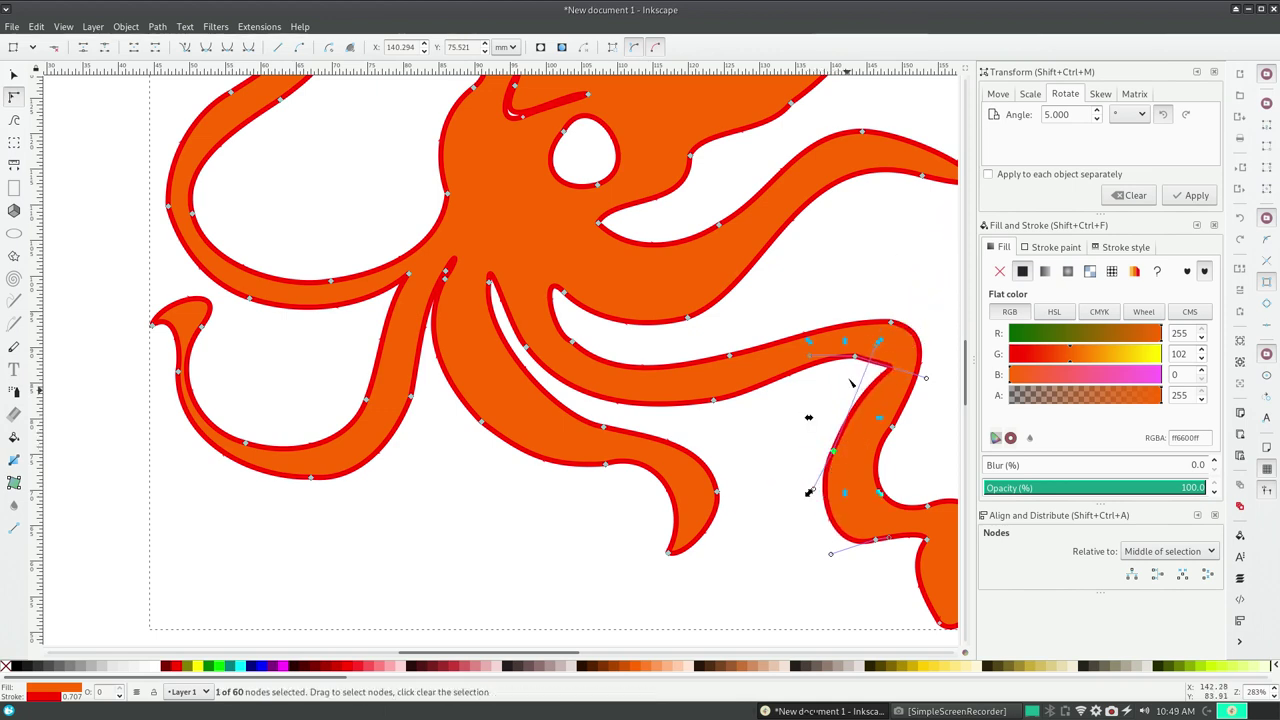
click(832, 452)
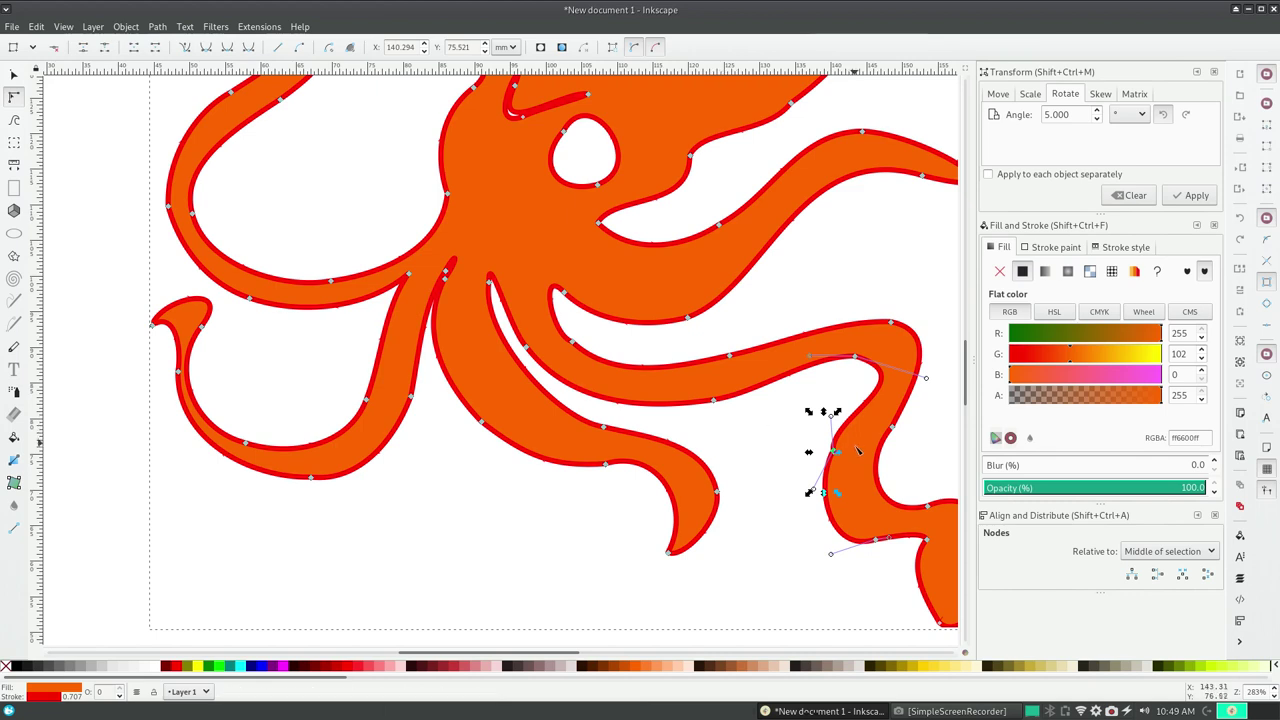
mouse_move(836, 453)
mouse_down()
mouse_move(856, 433)
mouse_move(850, 442)
mouse_up()
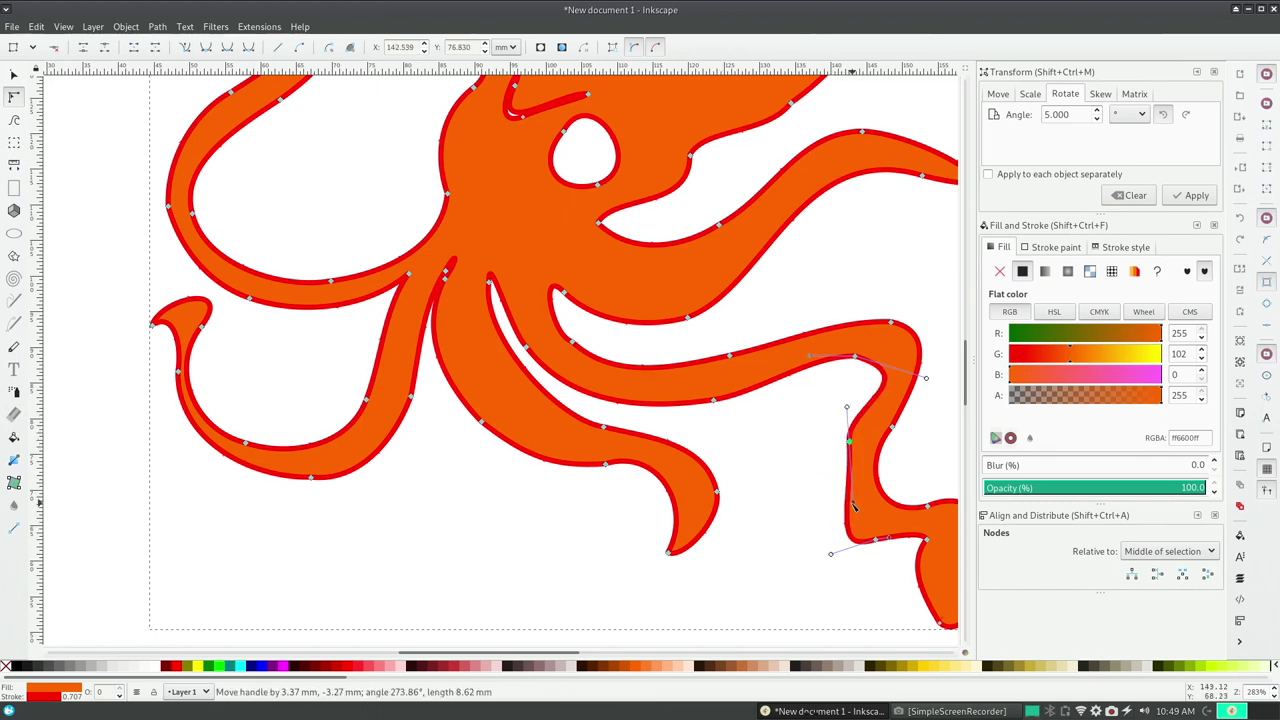
drag(846, 491, 818, 467)
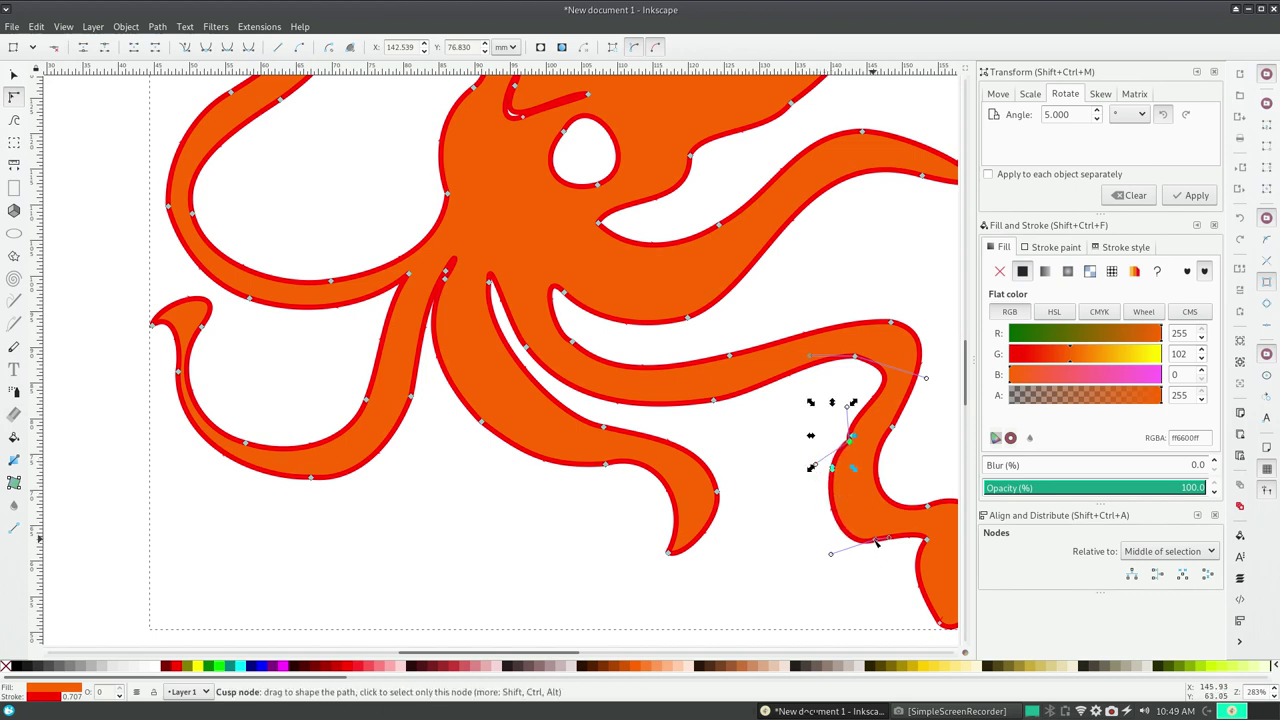
drag(876, 542, 898, 537)
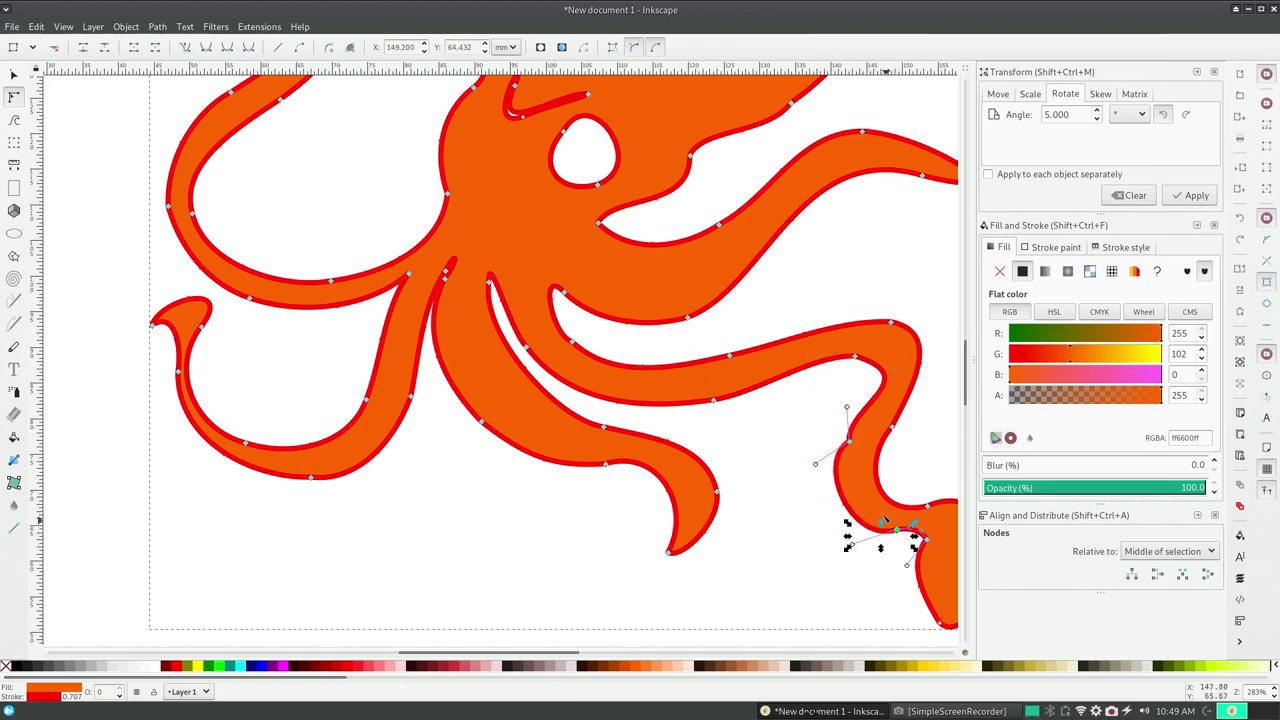
drag(848, 441, 858, 421)
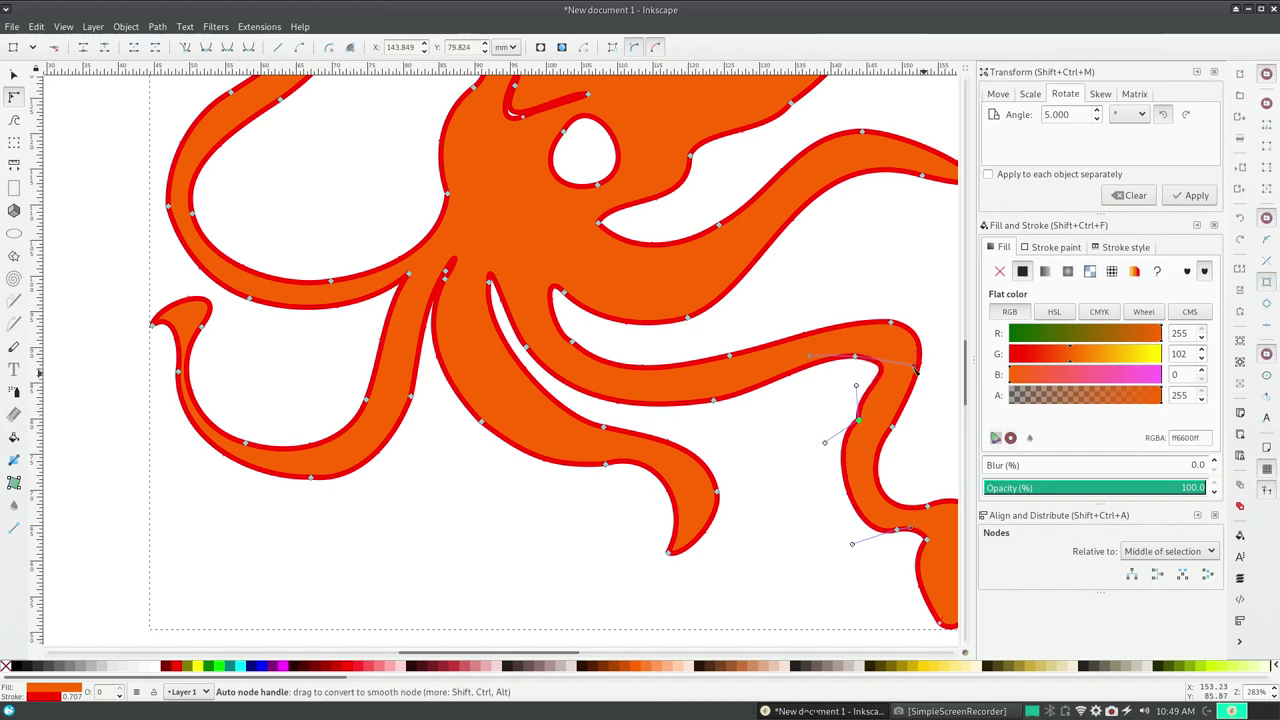
drag(858, 421, 846, 458)
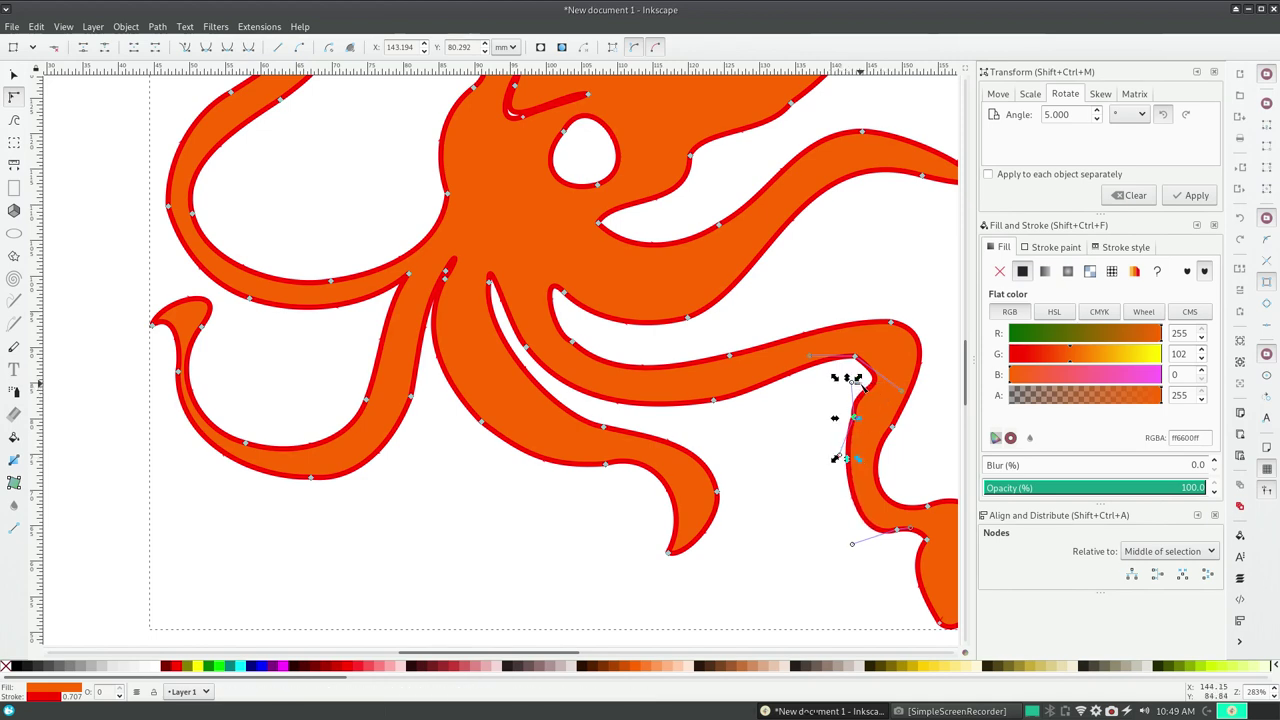
- Adjust the upper bend nodes so the right tentacle drops sharply at its elbow
drag(855, 418, 849, 413)
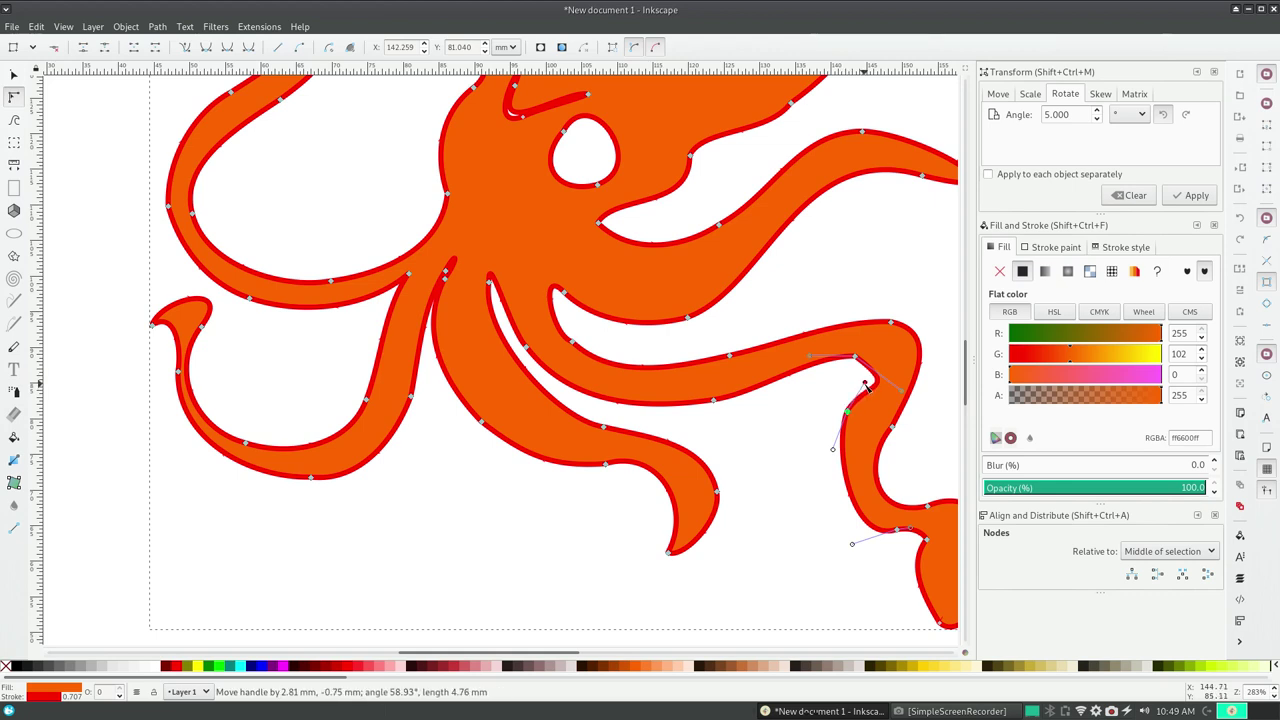
drag(855, 360, 862, 350)
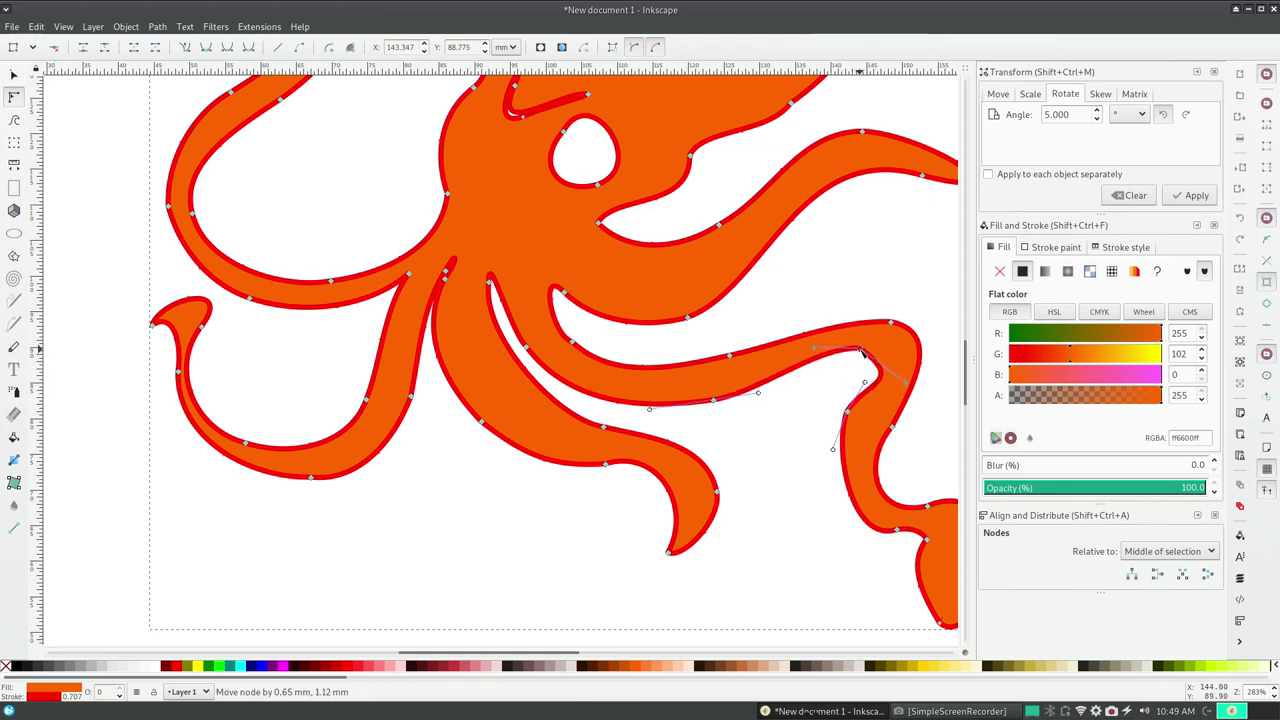
drag(895, 430, 880, 425)
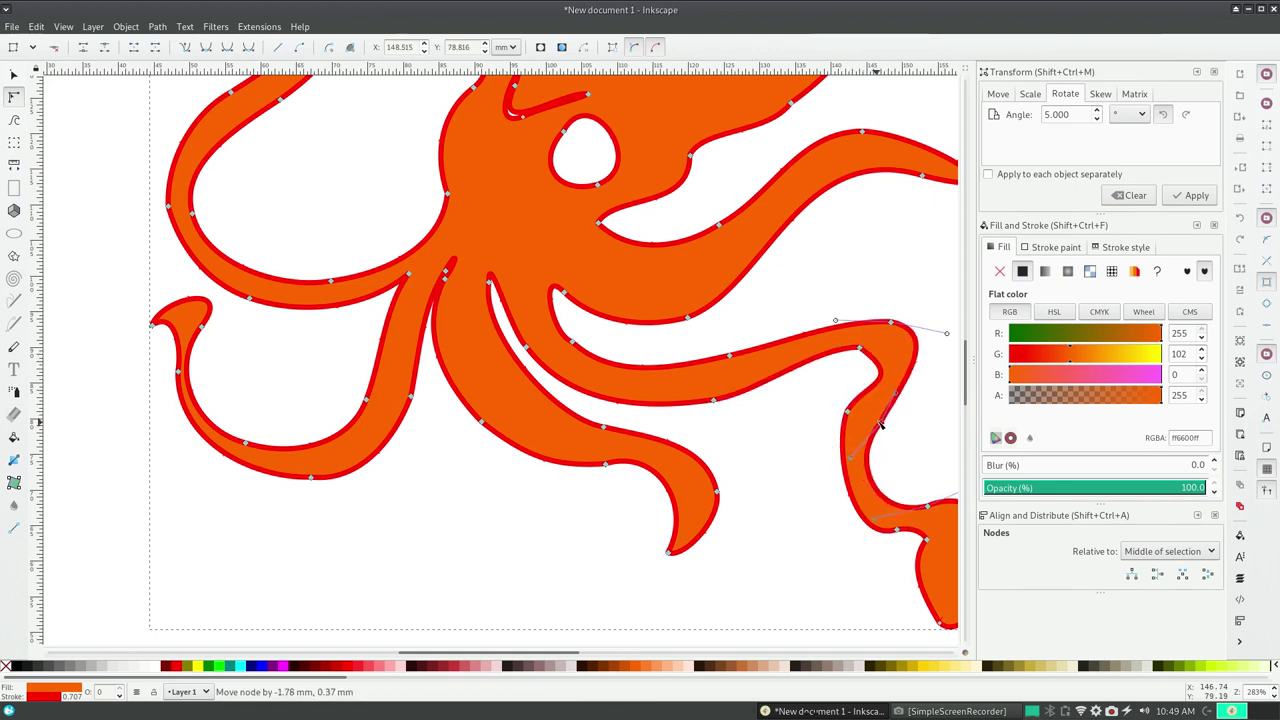
mouse_move(859, 351)
mouse_down()
mouse_move(905, 386)
mouse_move(879, 352)
mouse_up()
click(868, 346)
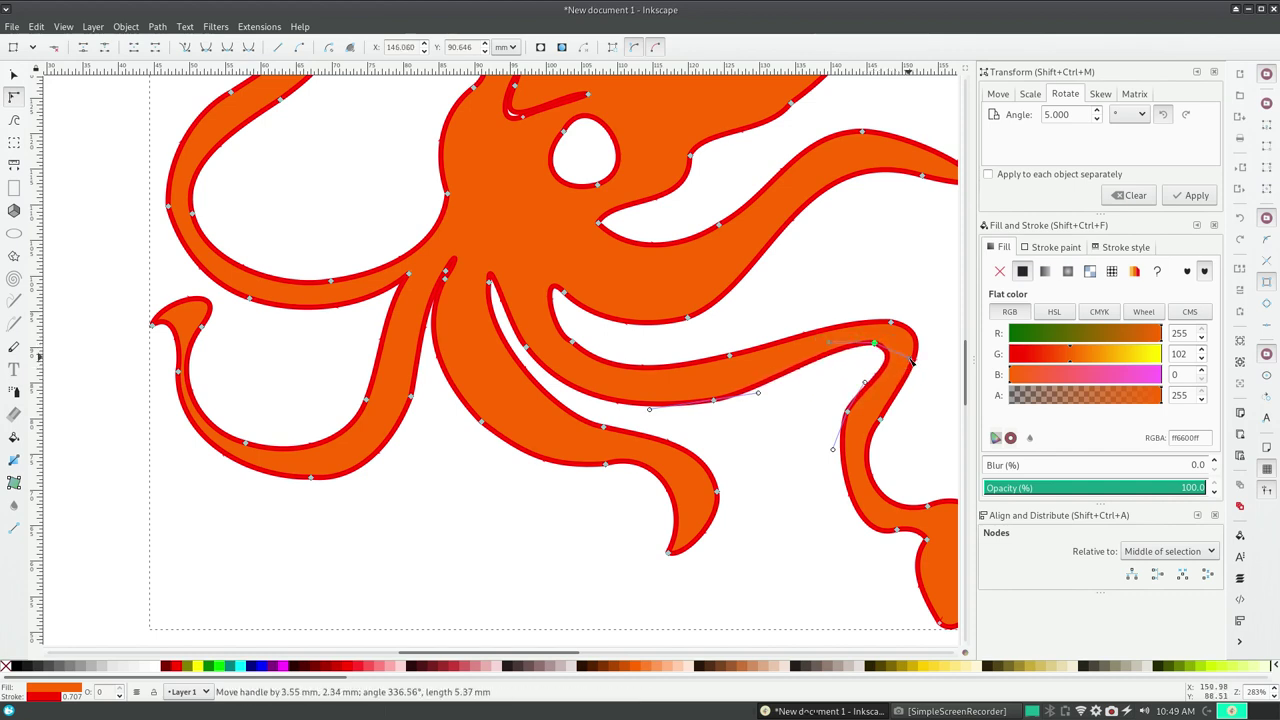
drag(851, 410, 845, 426)
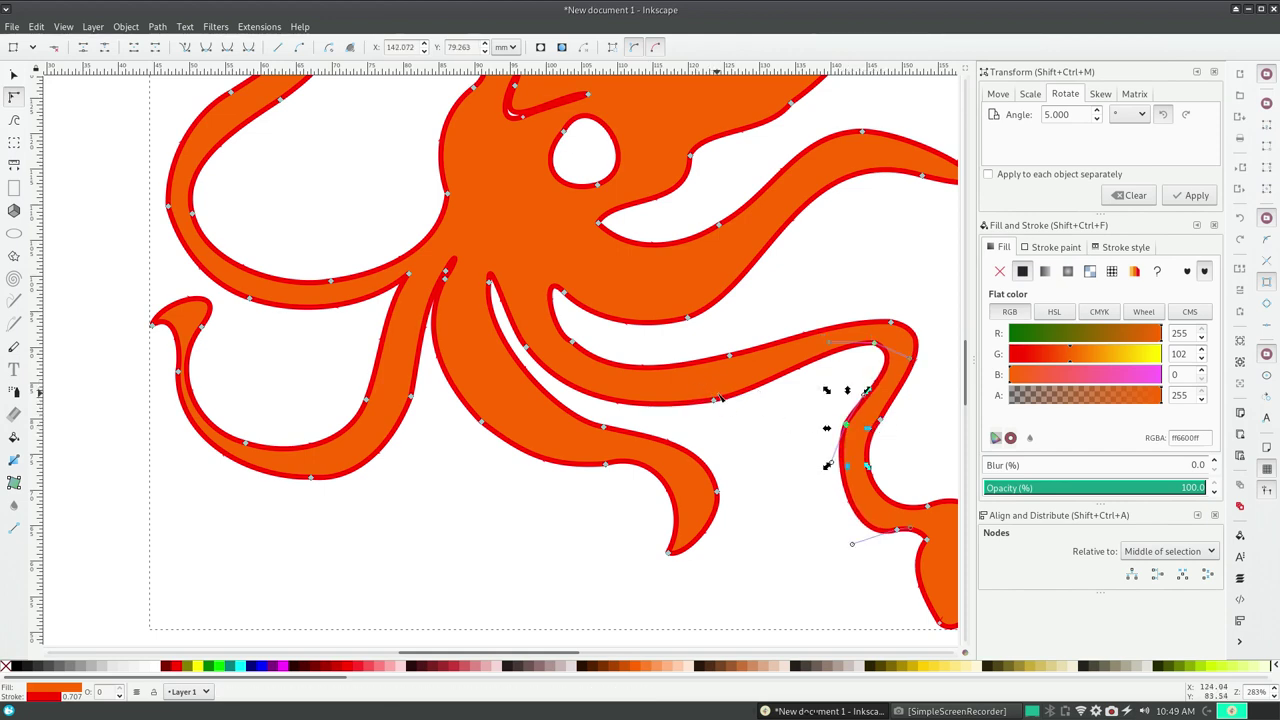
- Deepen and smooth the underside curve of the long tentacle where it leaves the head
drag(714, 400, 723, 388)
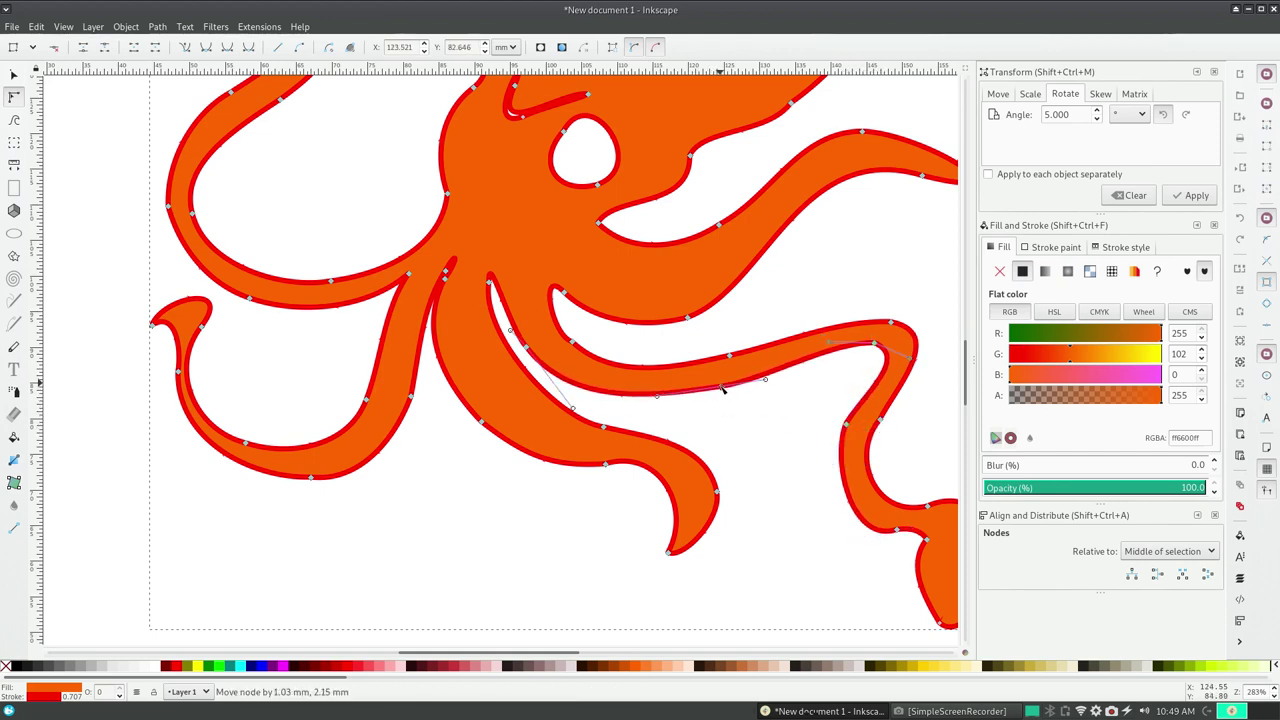
drag(573, 350, 605, 330)
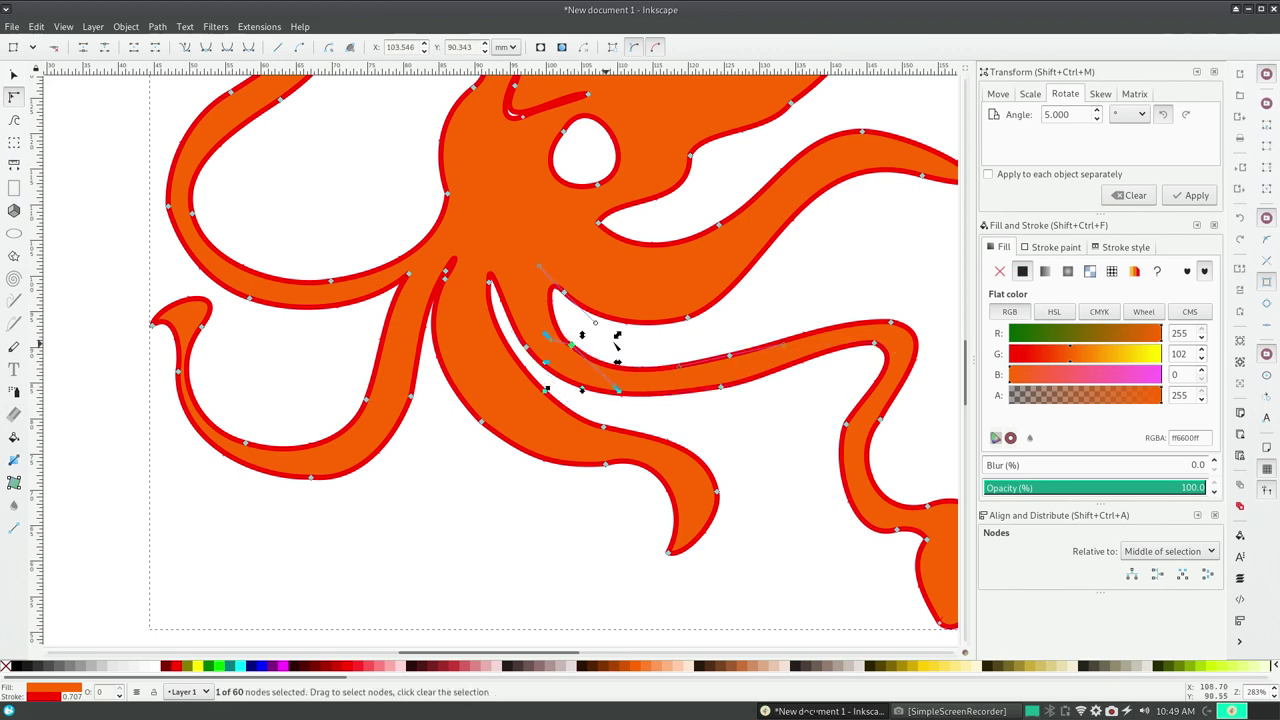
drag(686, 318, 706, 302)
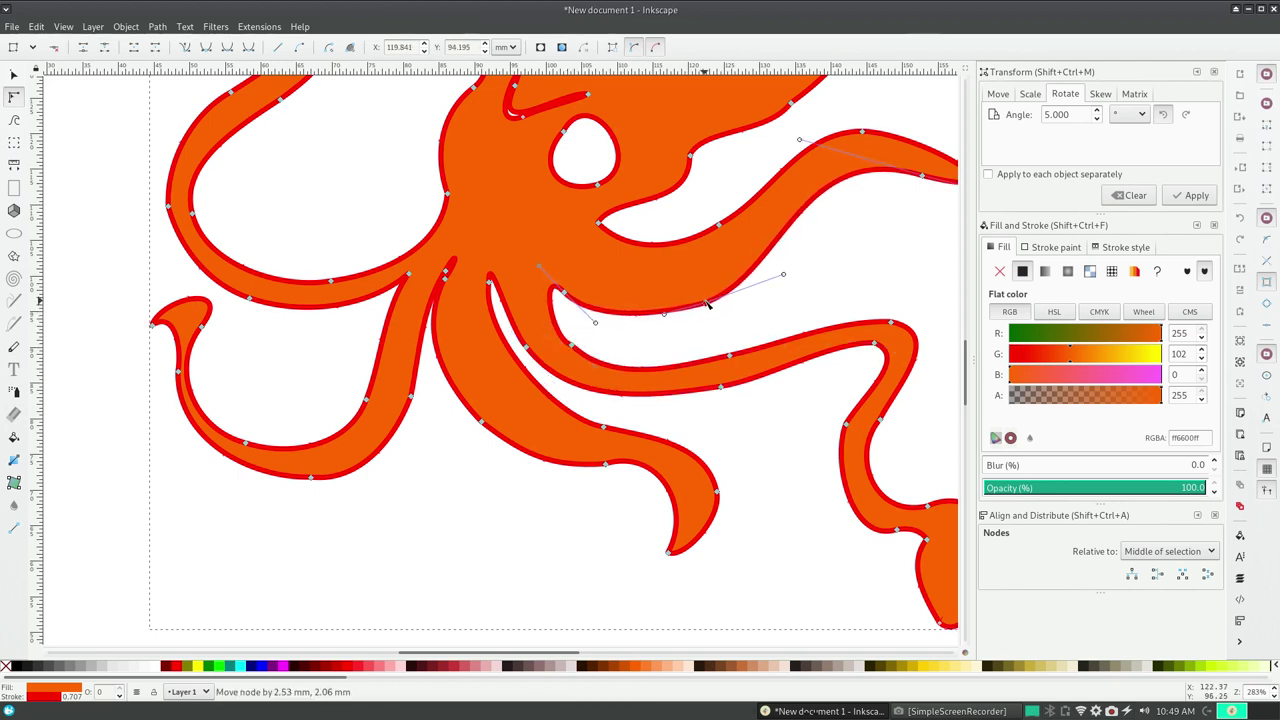
mouse_move(717, 225)
mouse_down()
mouse_move(700, 257)
mouse_move(600, 281)
mouse_up()
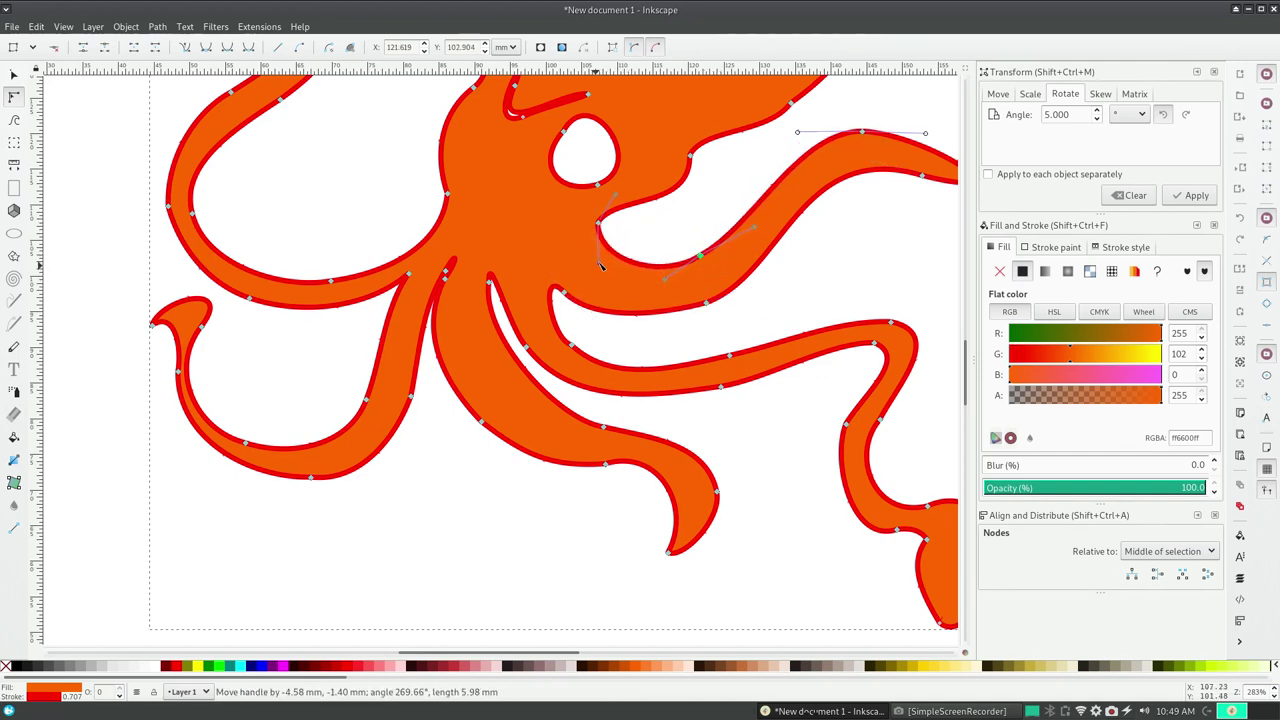
drag(598, 279, 596, 258)
click(700, 257)
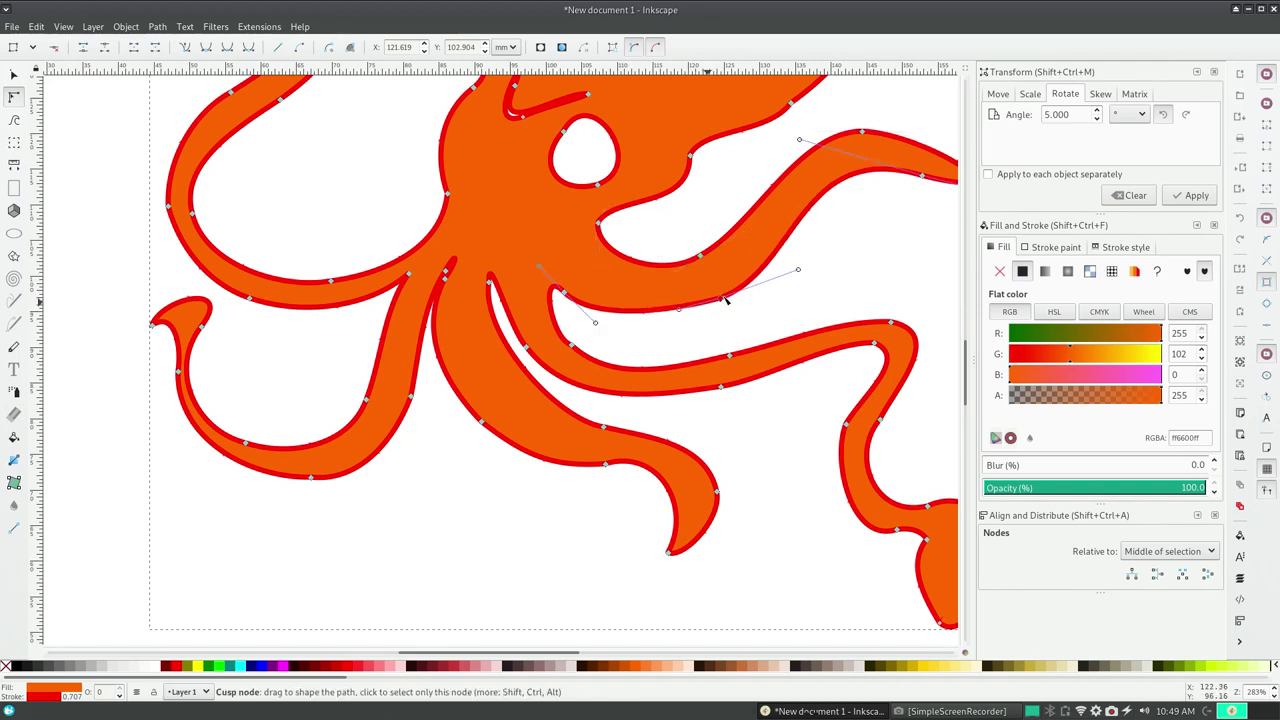
mouse_move(700, 257)
mouse_down()
mouse_move(720, 293)
mouse_move(683, 322)
mouse_up()
drag(565, 655, 583, 651)
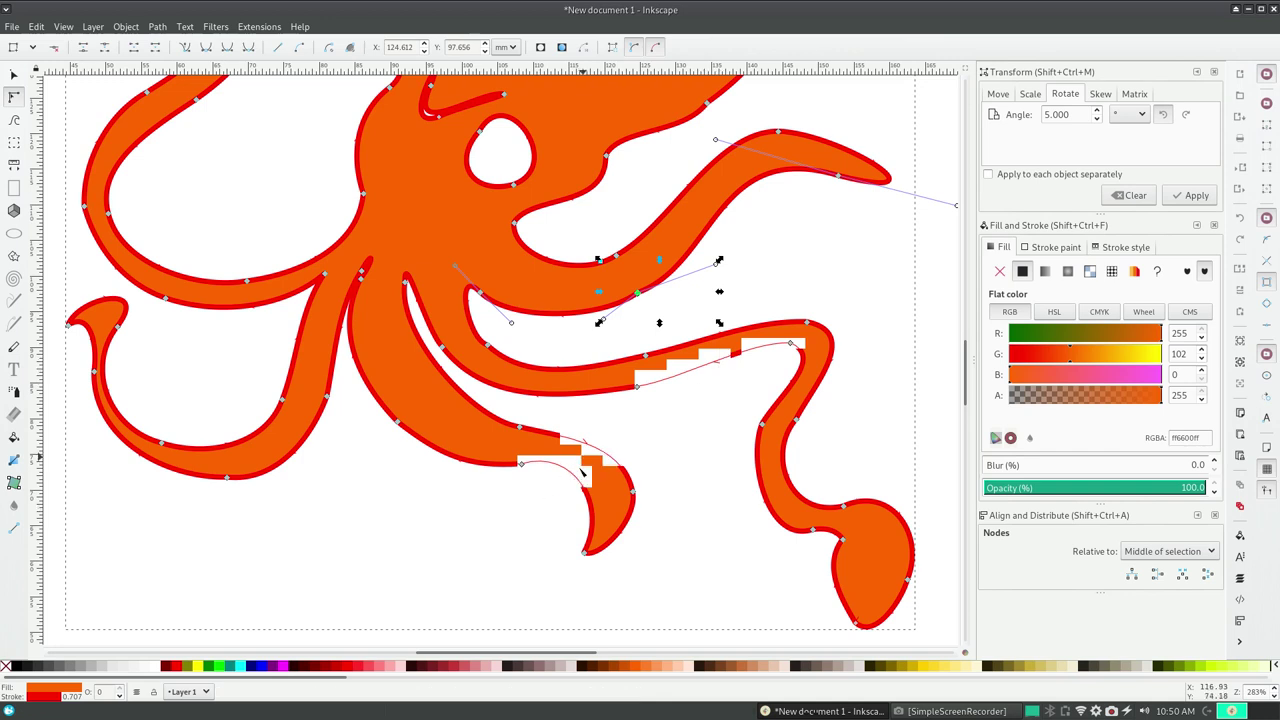
- Undo the accidental deletion of the squid path
click(950, 510)
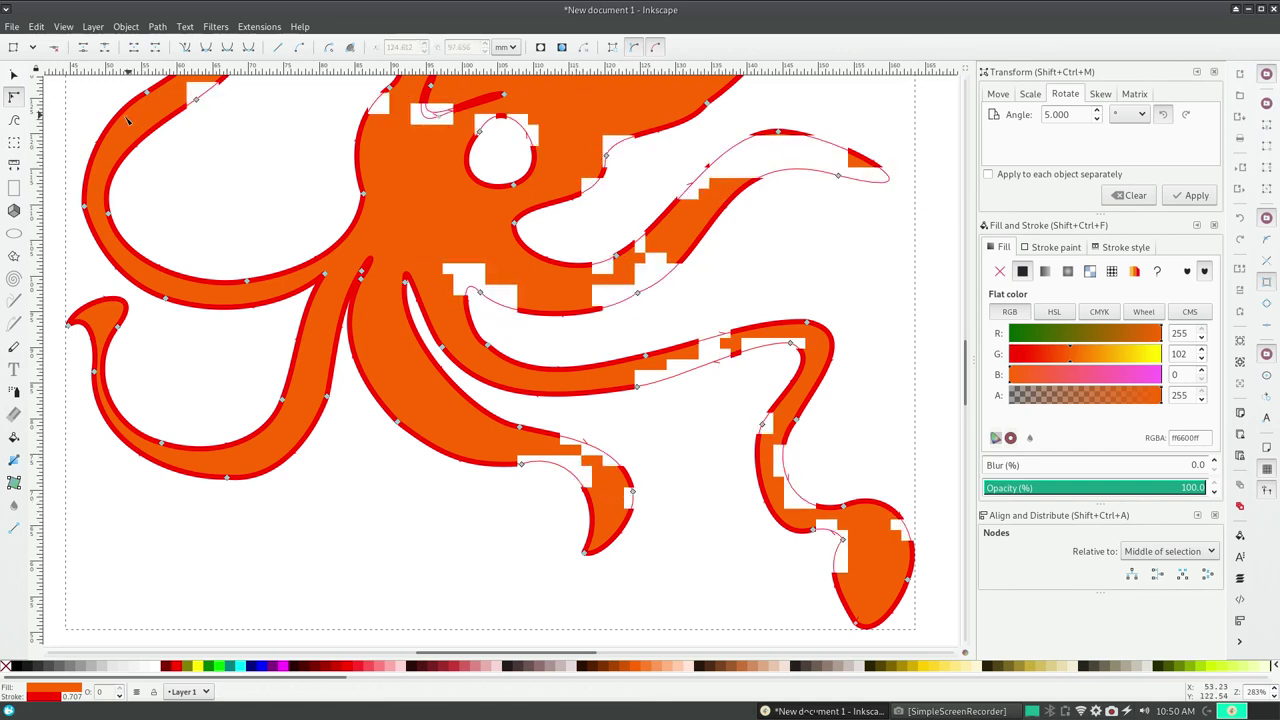
key(Delete)
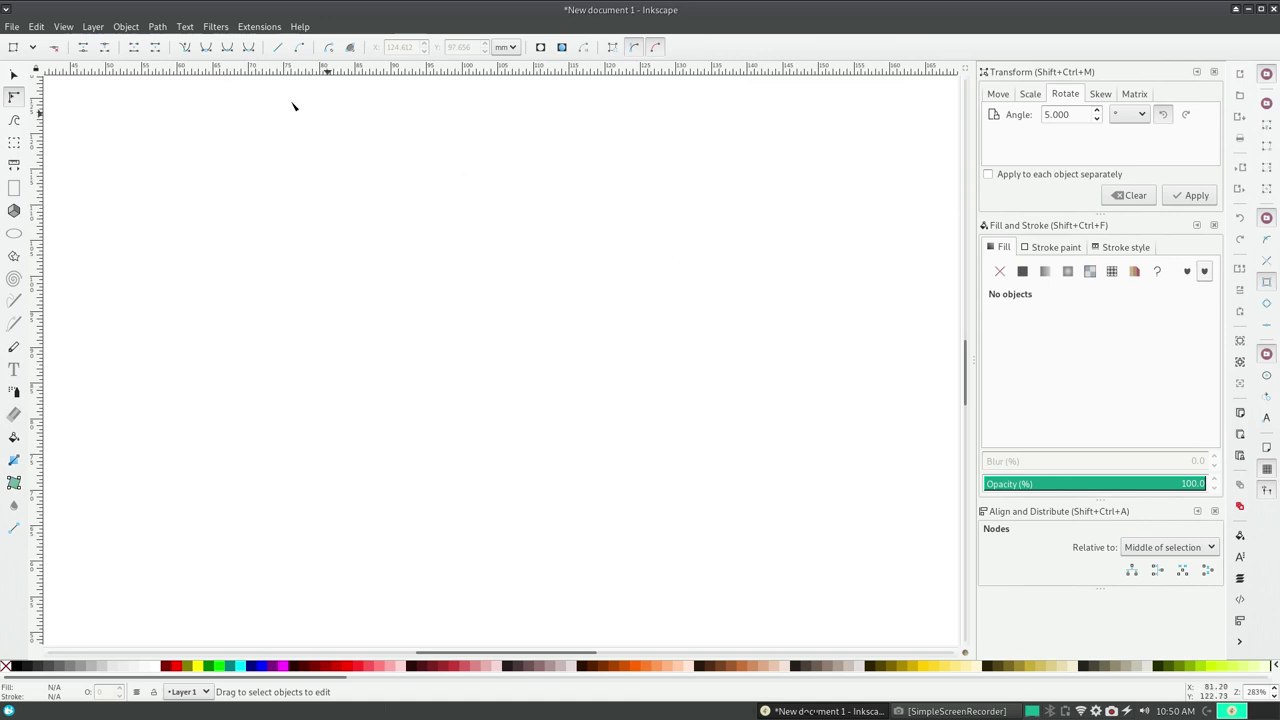
click(36, 26)
click(42, 37)
click(36, 26)
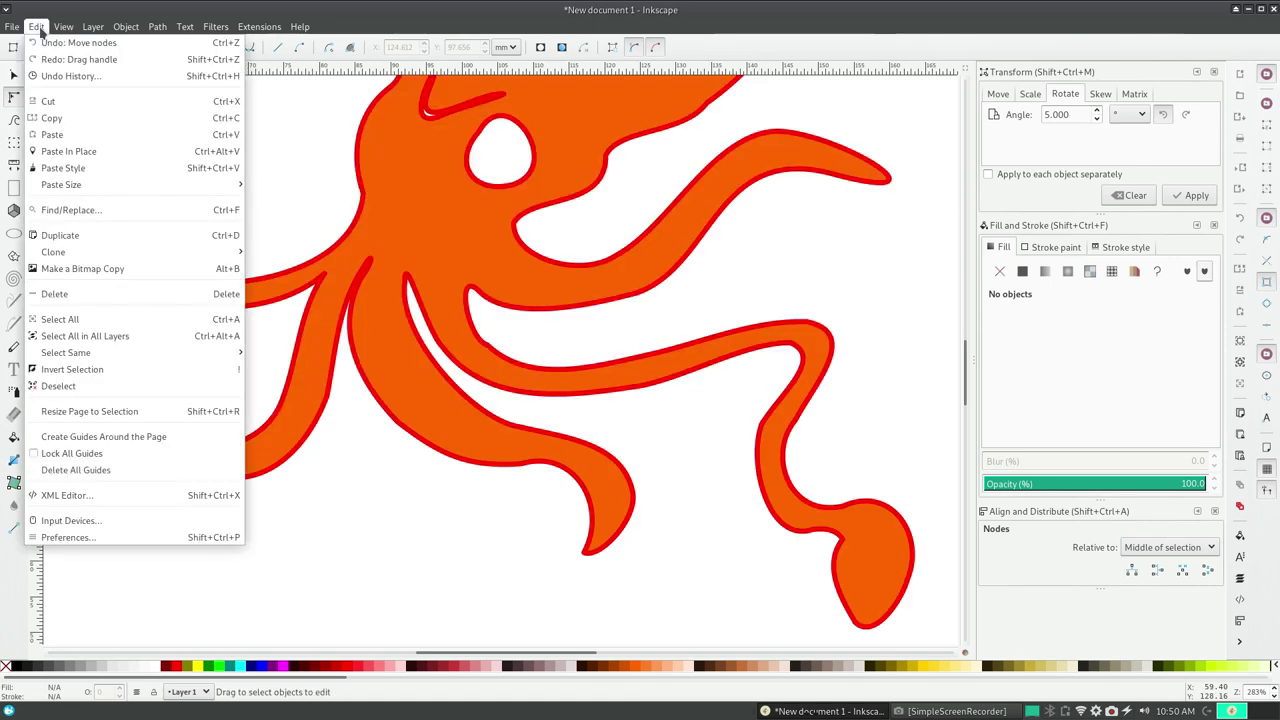
click(43, 37)
- Zoom out and reselect the squid path to show its nodes
click(93, 27)
mouse_move(148, 43)
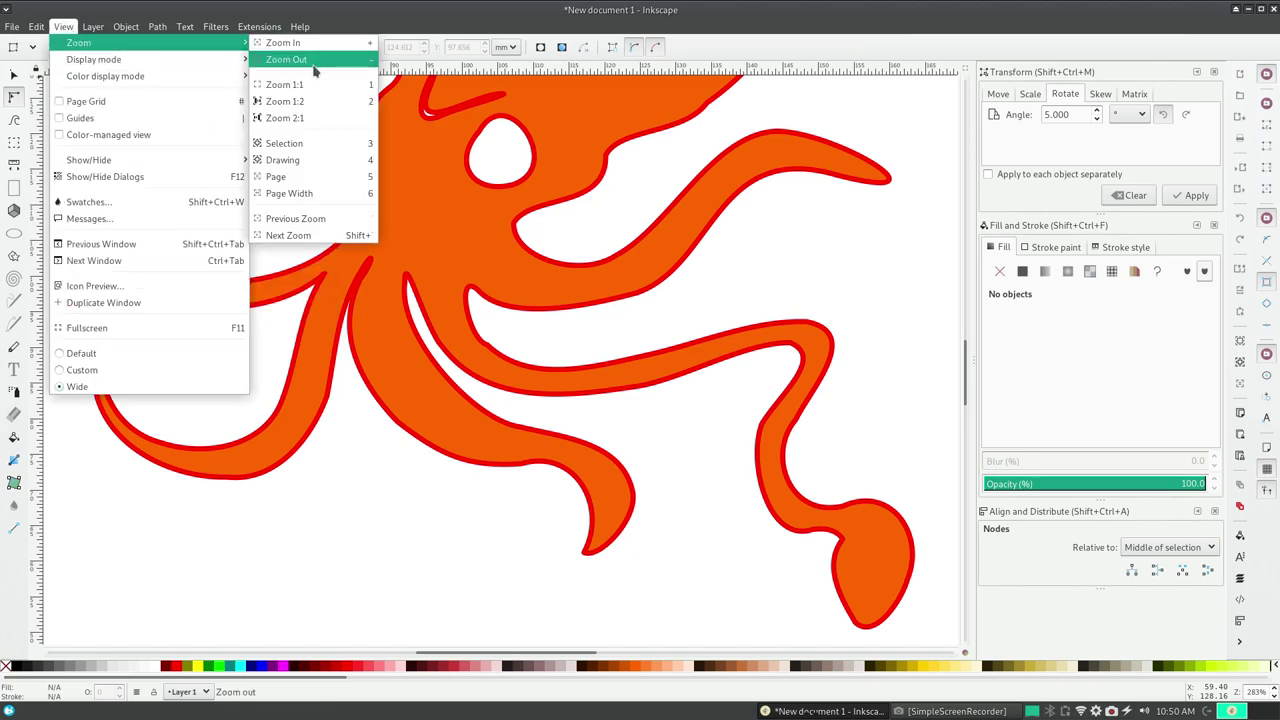
click(313, 63)
click(63, 27)
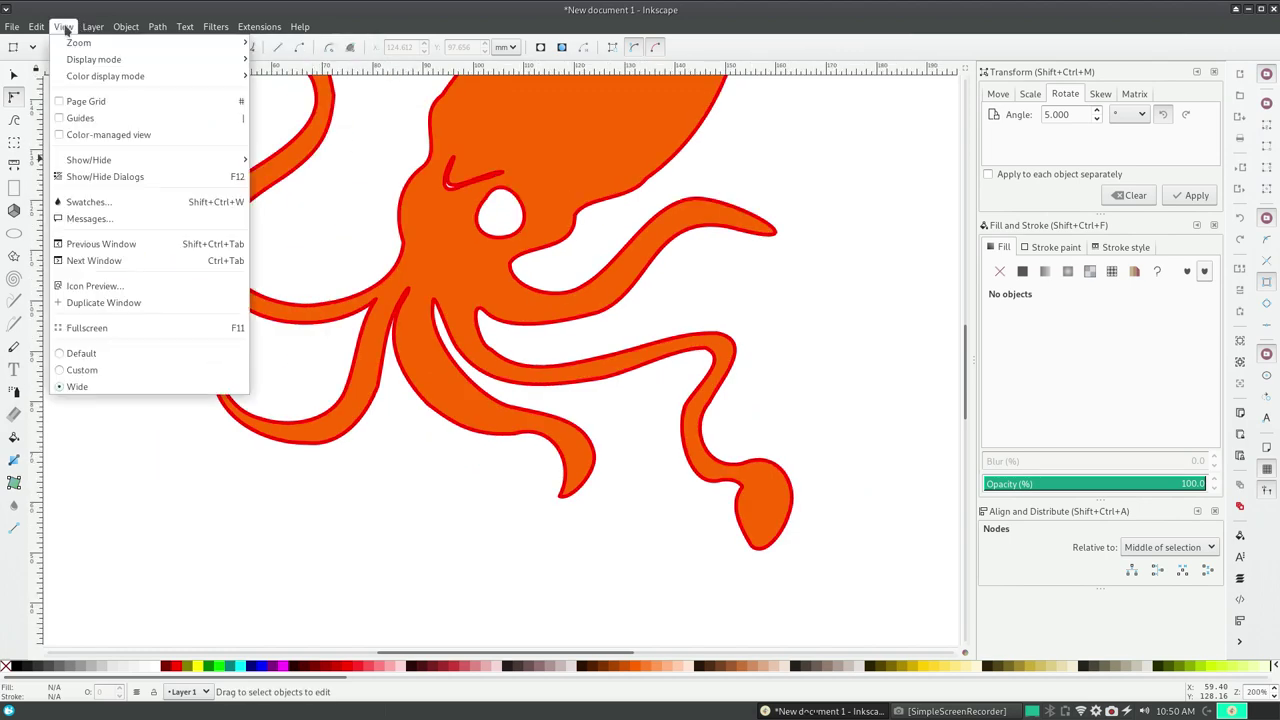
click(477, 139)
drag(965, 398, 962, 370)
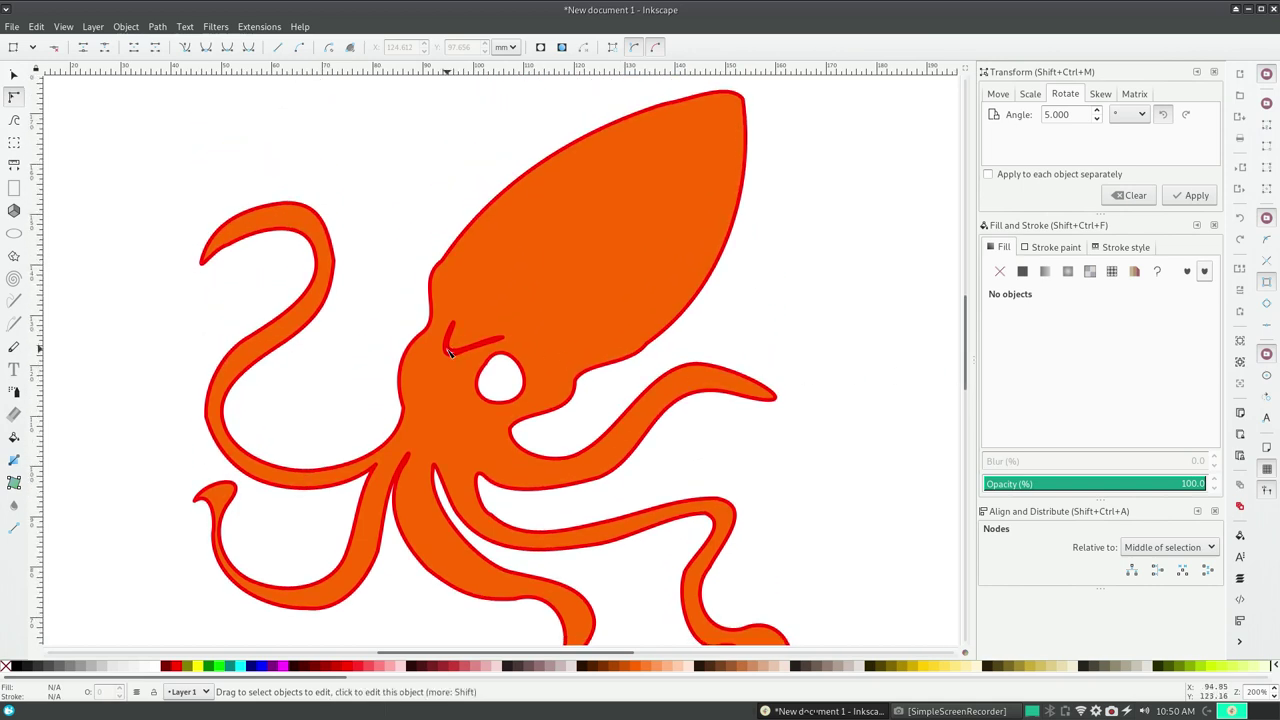
click(449, 352)
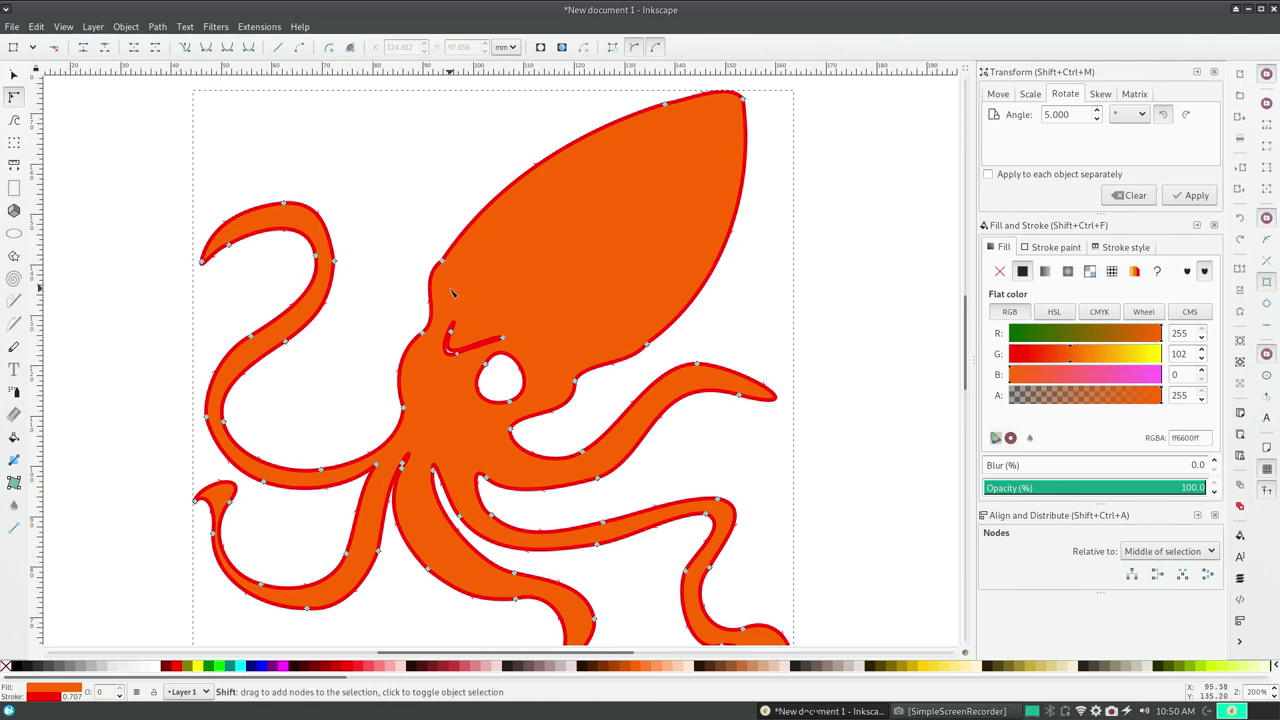
- Zoom in on the eye and fill the white gap under the brow with orange
scroll(450, 300, up, 1)
scroll(417, 348, up, 2)
key(plus)
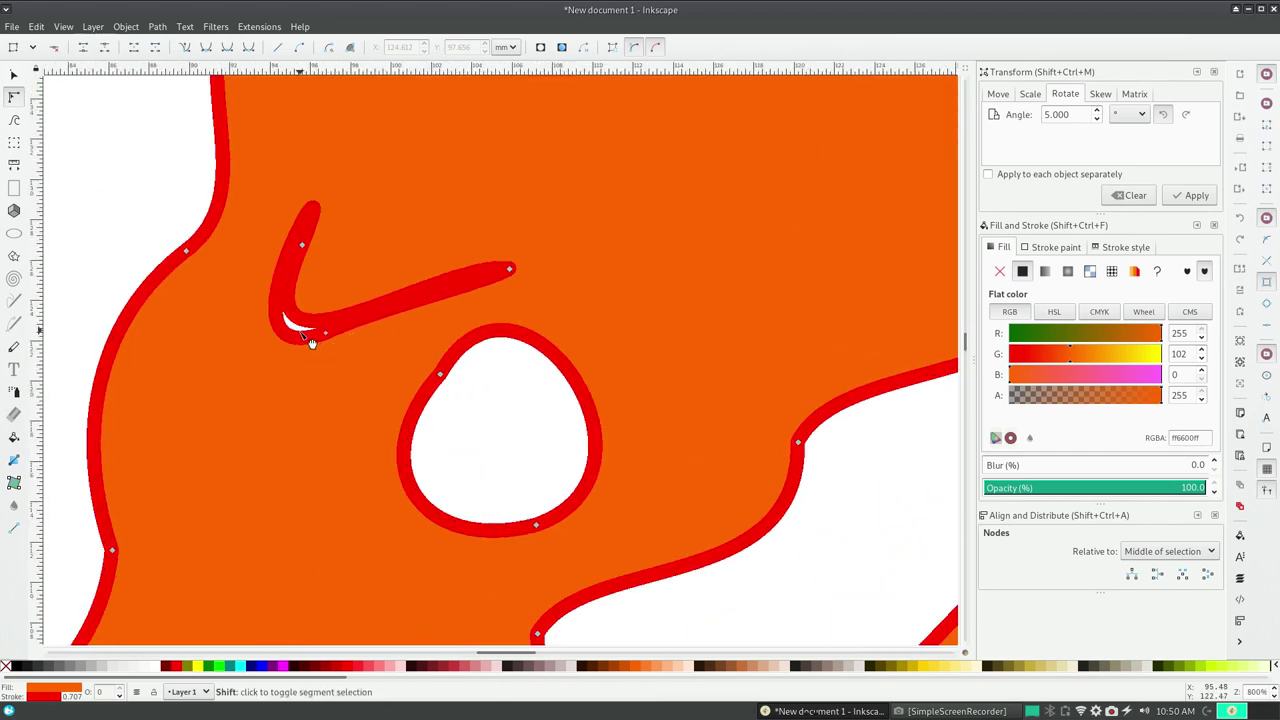
key(plus)
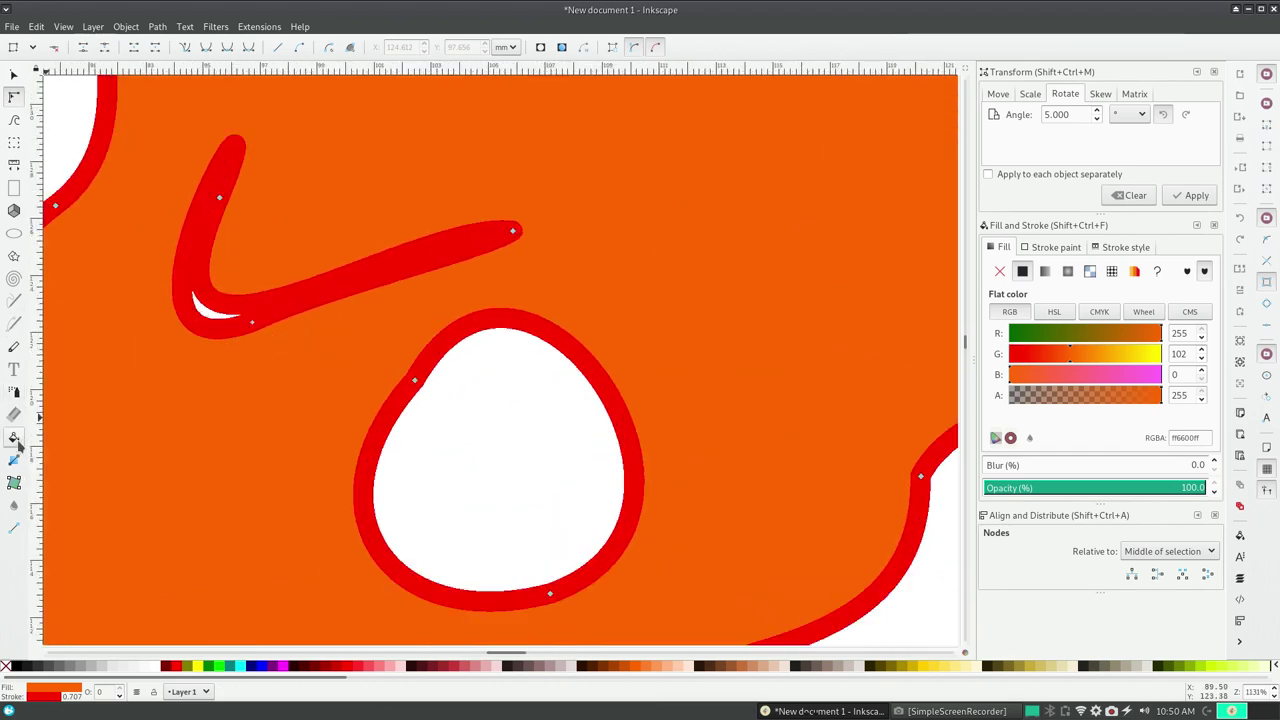
click(14, 438)
click(207, 306)
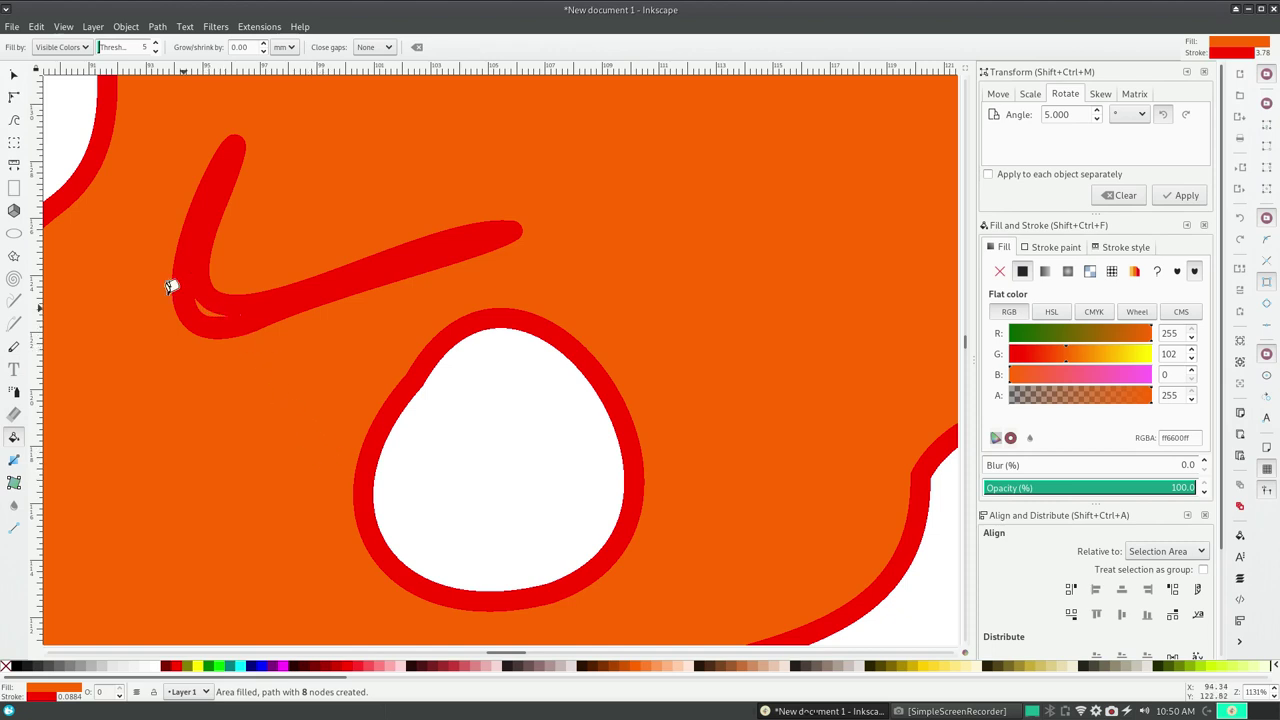
- Reshape the eye from a pointed egg into a rounder, nearly circular opening
key(n)
click(423, 392)
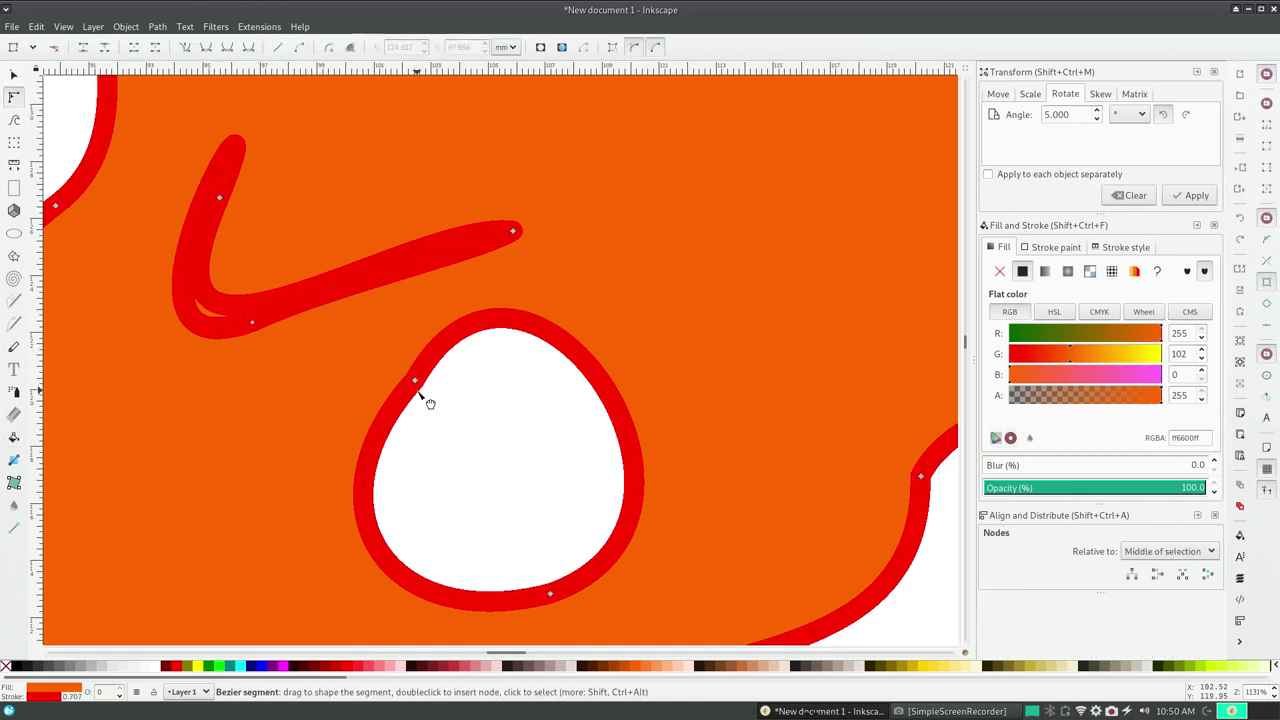
drag(423, 392, 427, 353)
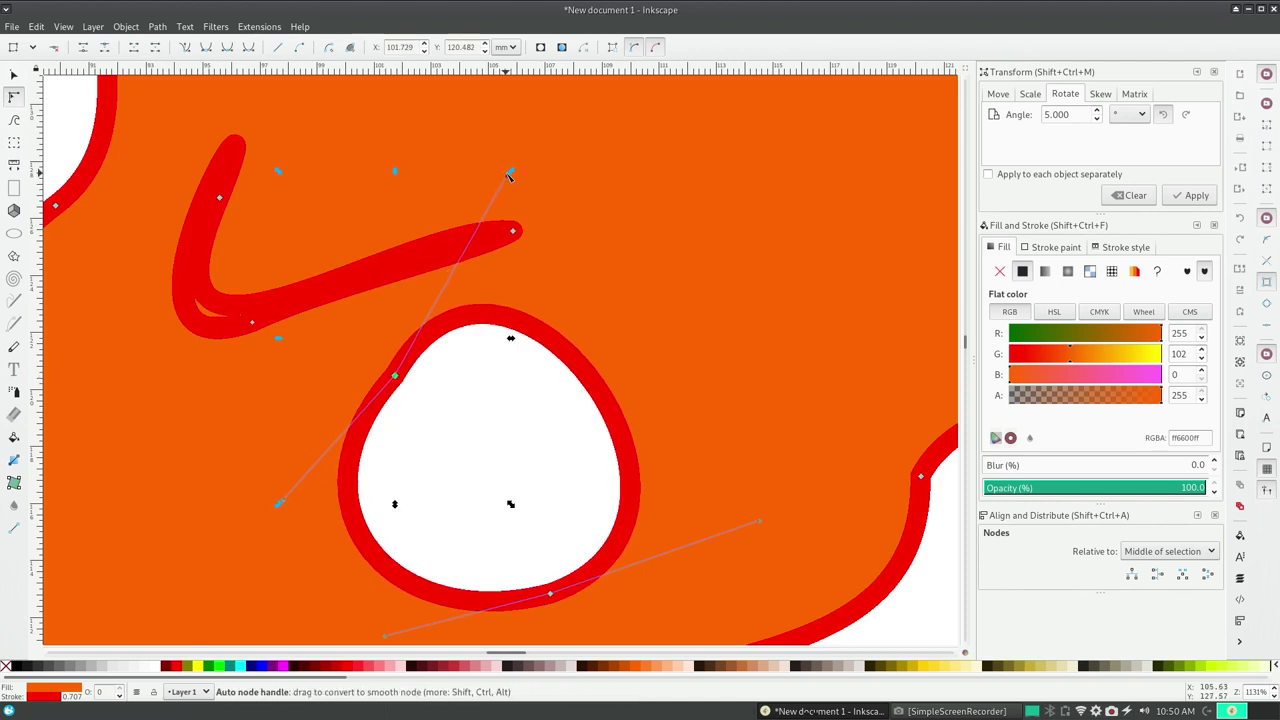
drag(510, 172, 574, 252)
drag(567, 263, 569, 241)
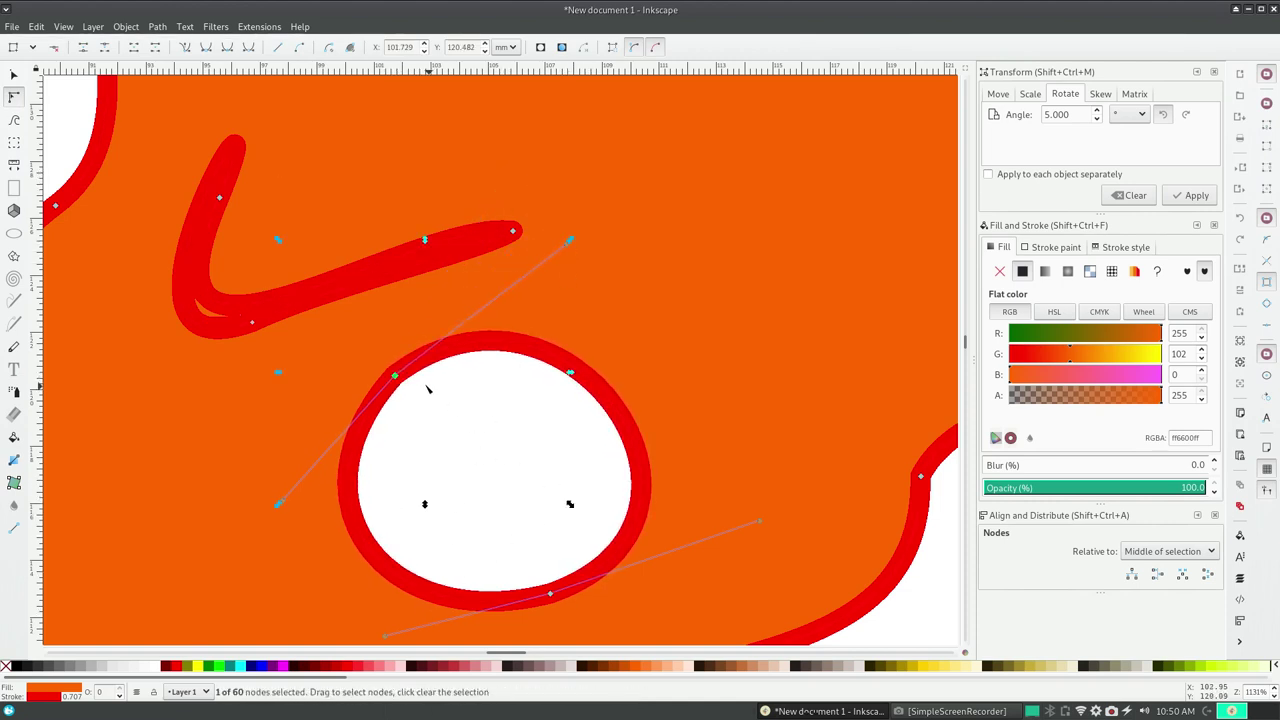
drag(397, 377, 414, 367)
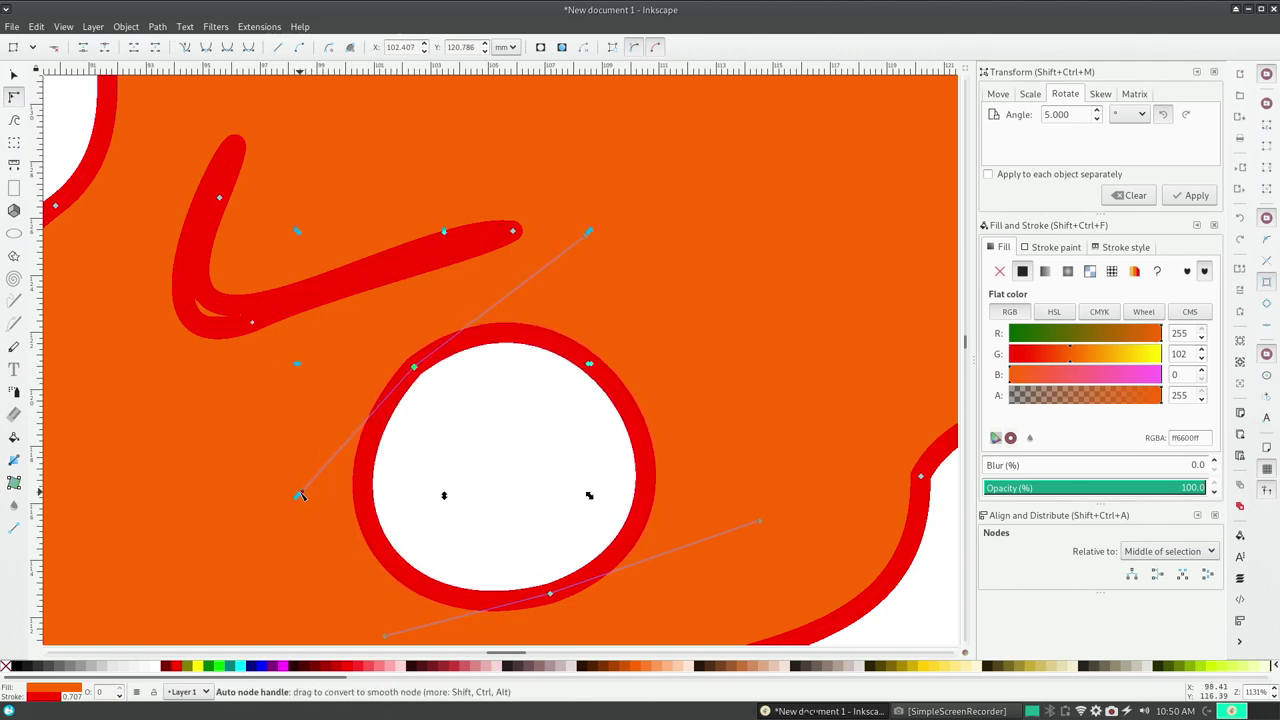
drag(300, 495, 297, 474)
- At full-page view, scale the squid up to about 118.74%, roughly 142 × 148 mm
click(122, 27)
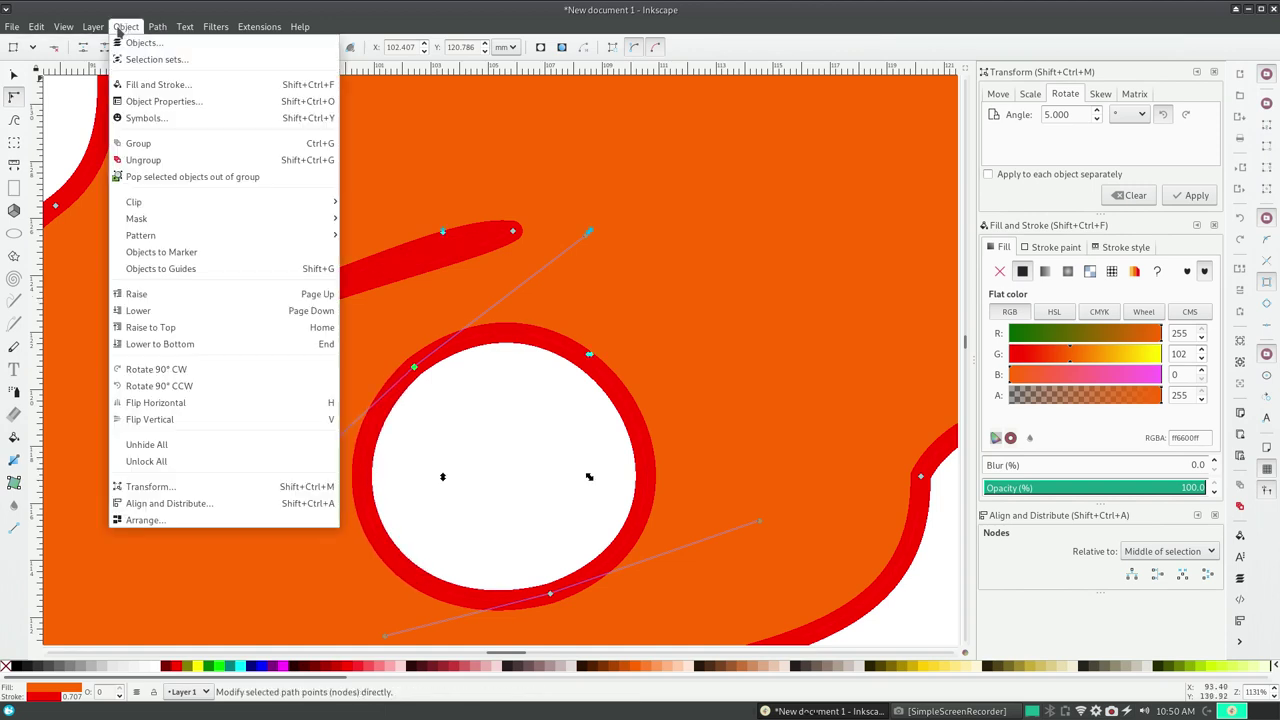
click(92, 27)
click(63, 27)
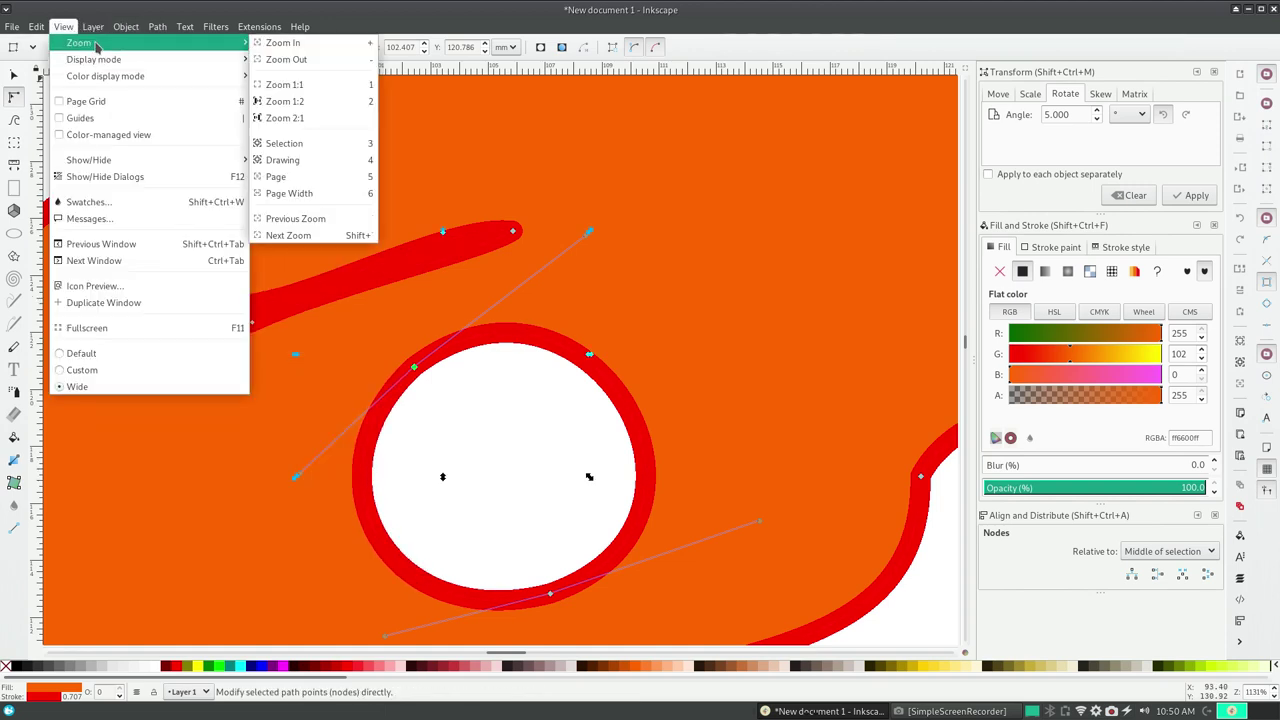
click(290, 84)
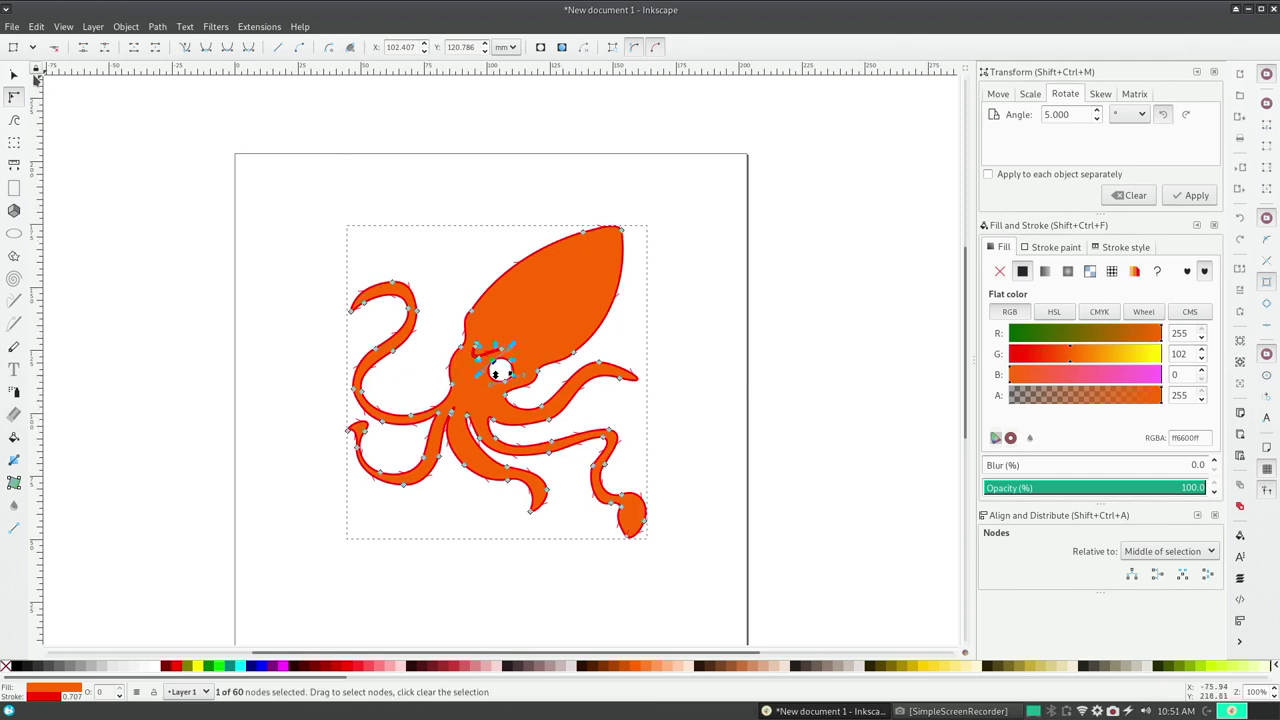
click(14, 75)
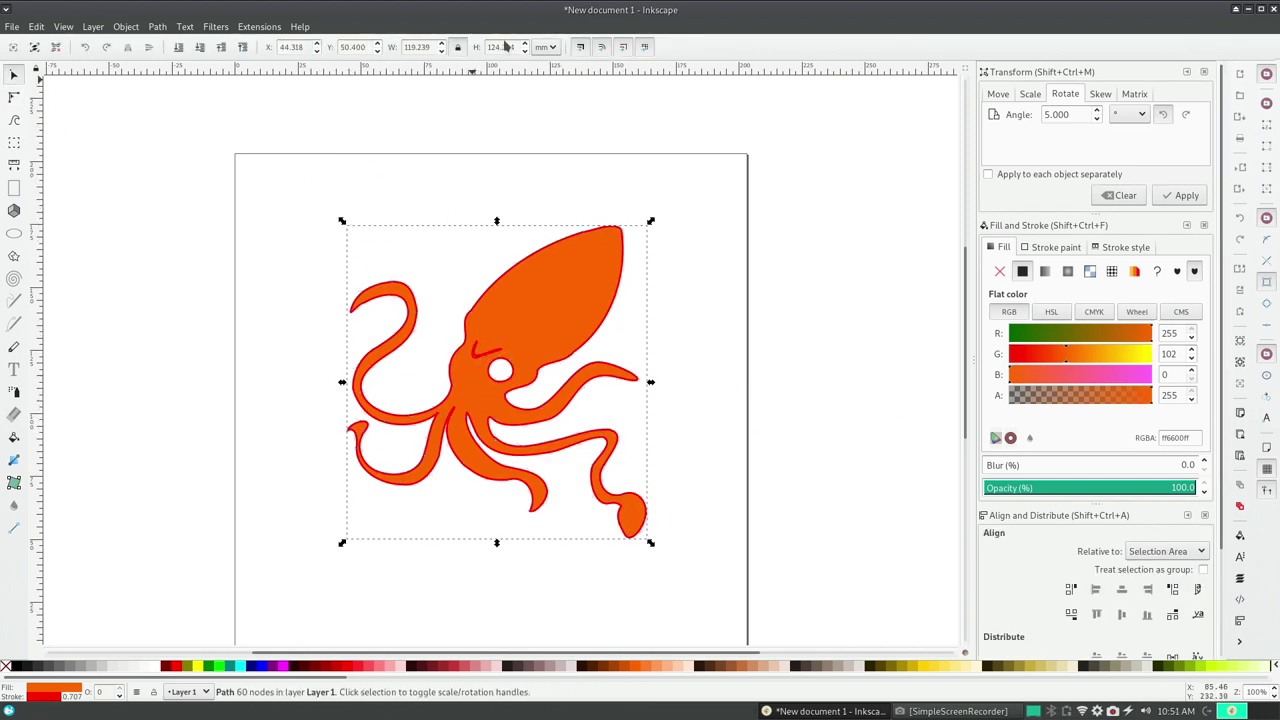
drag(342, 221, 285, 161)
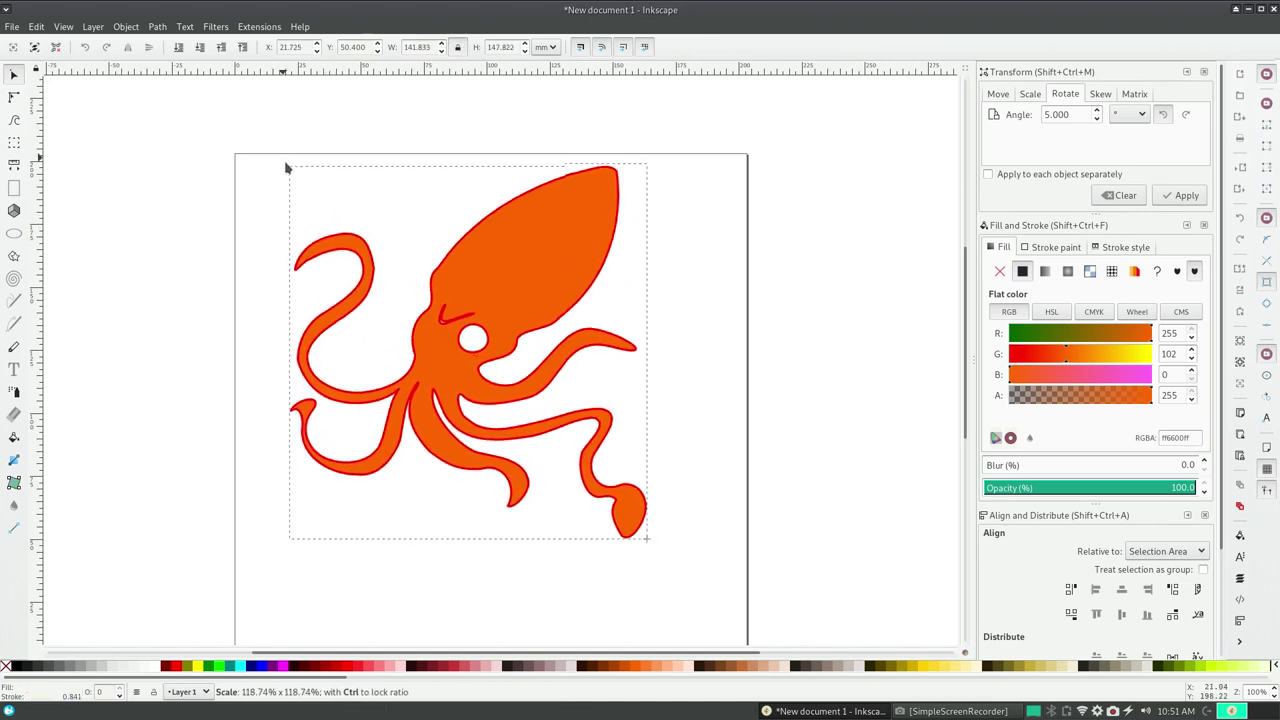
- Enlarge the squid to about 167 × 174 mm and centre it on the page
drag(651, 543, 709, 543)
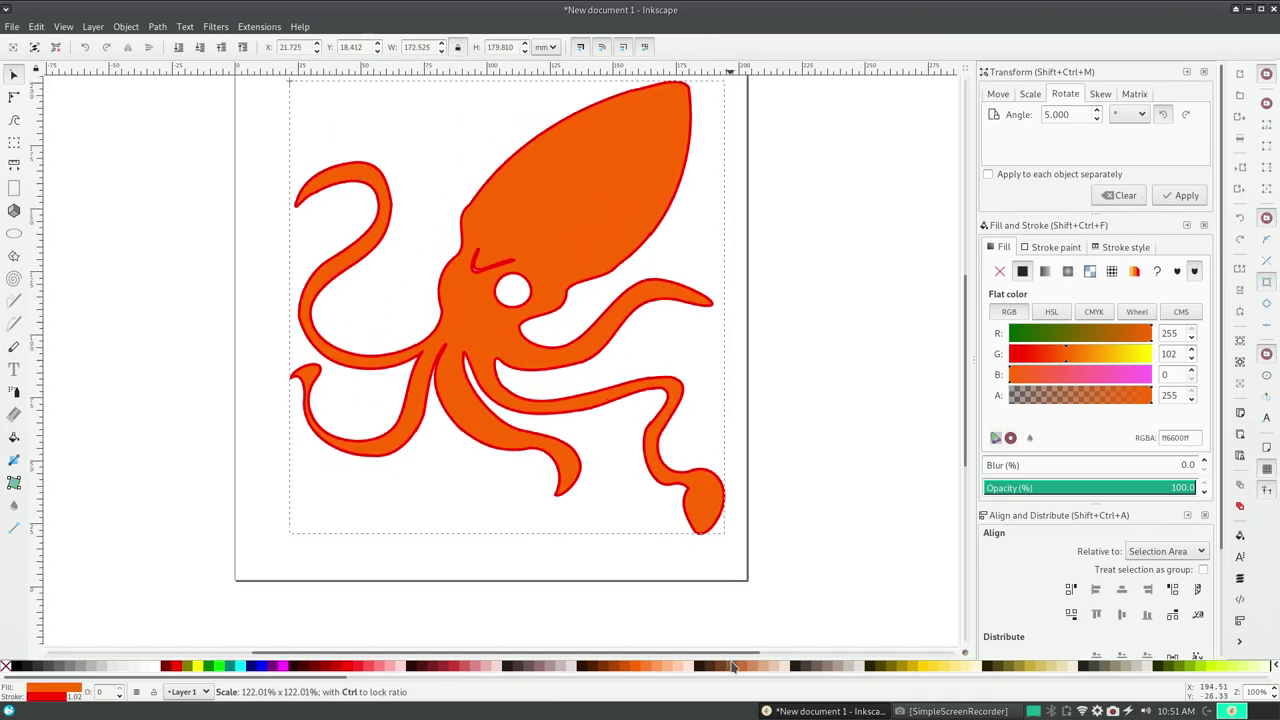
scroll(657, 497, down, 5)
drag(497, 164, 449, 217)
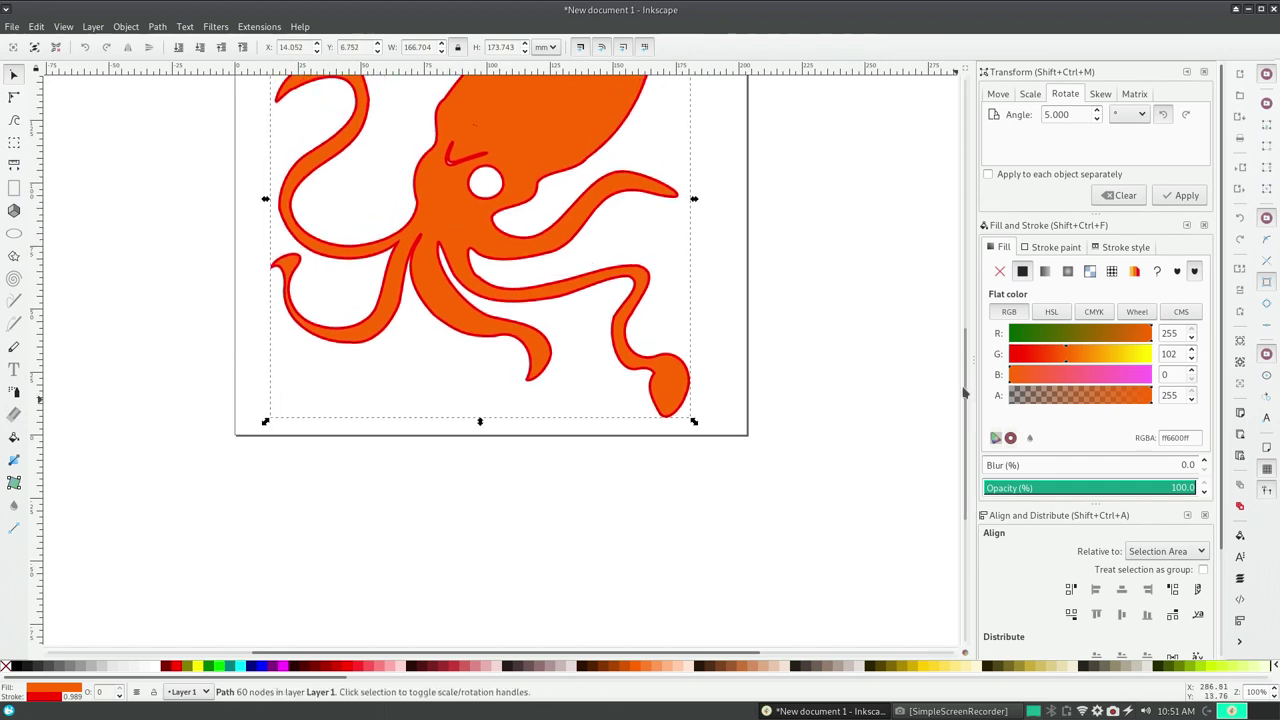
drag(964, 390, 962, 336)
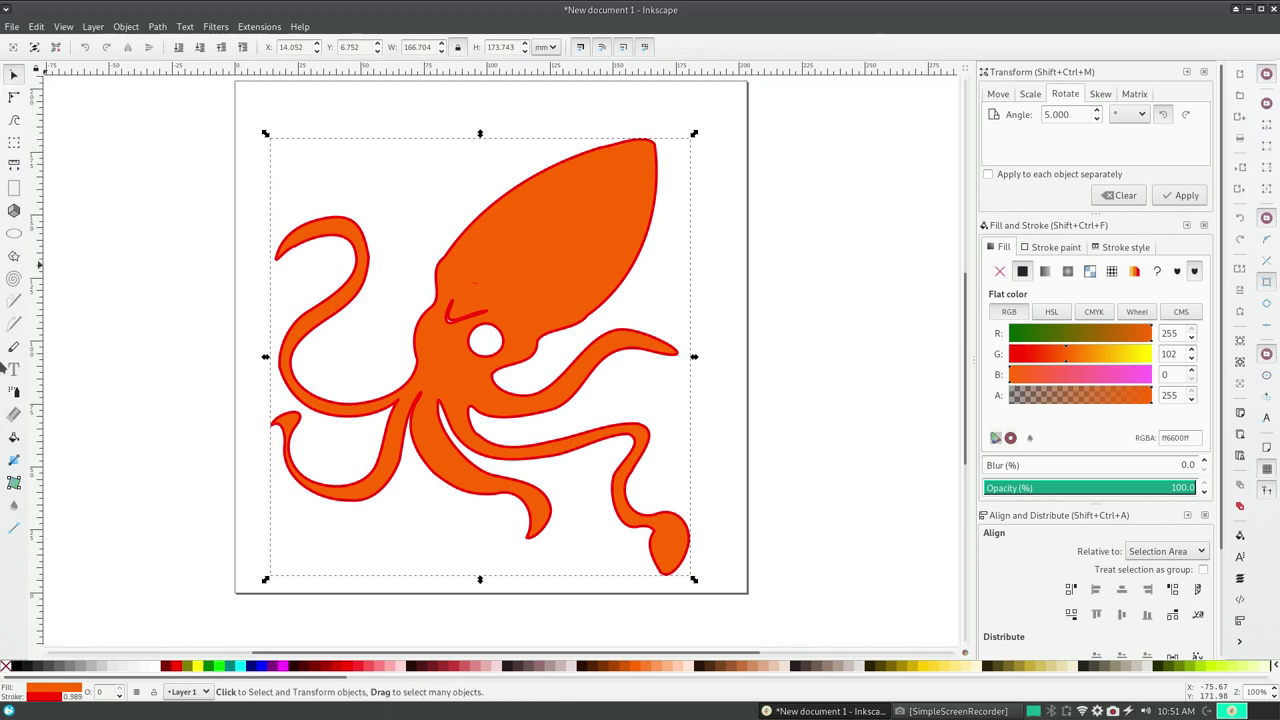
click(15, 306)
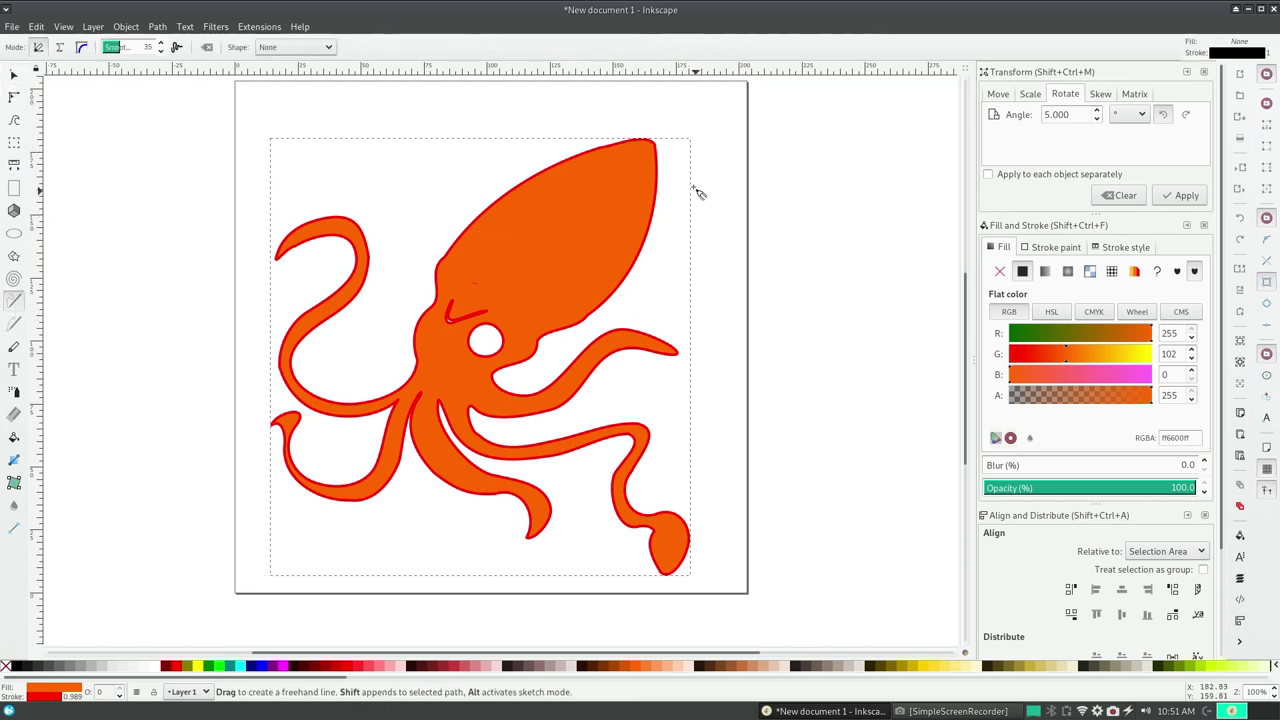
- Sketch a freehand outline around the mantle tip, undoing and redrawing it once
mouse_move(660, 148)
mouse_down()
mouse_move(645, 300)
mouse_move(613, 293)
mouse_up()
drag(632, 140, 479, 156)
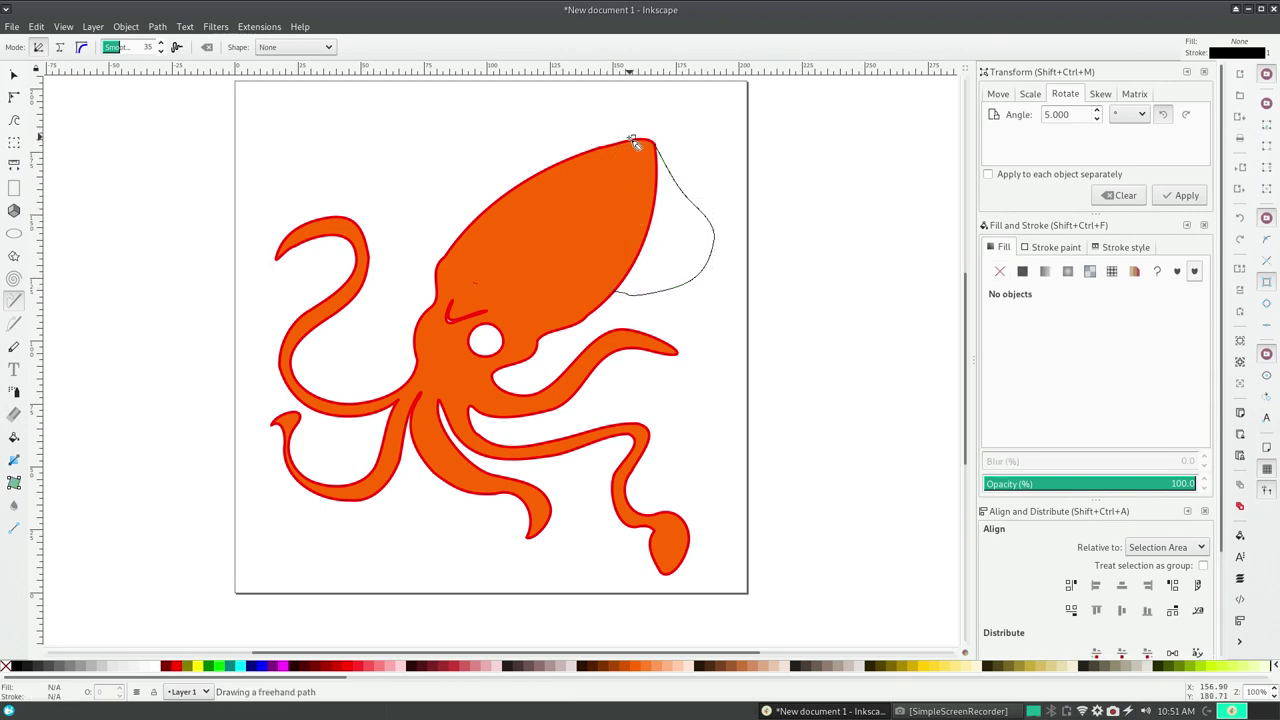
drag(474, 230, 468, 222)
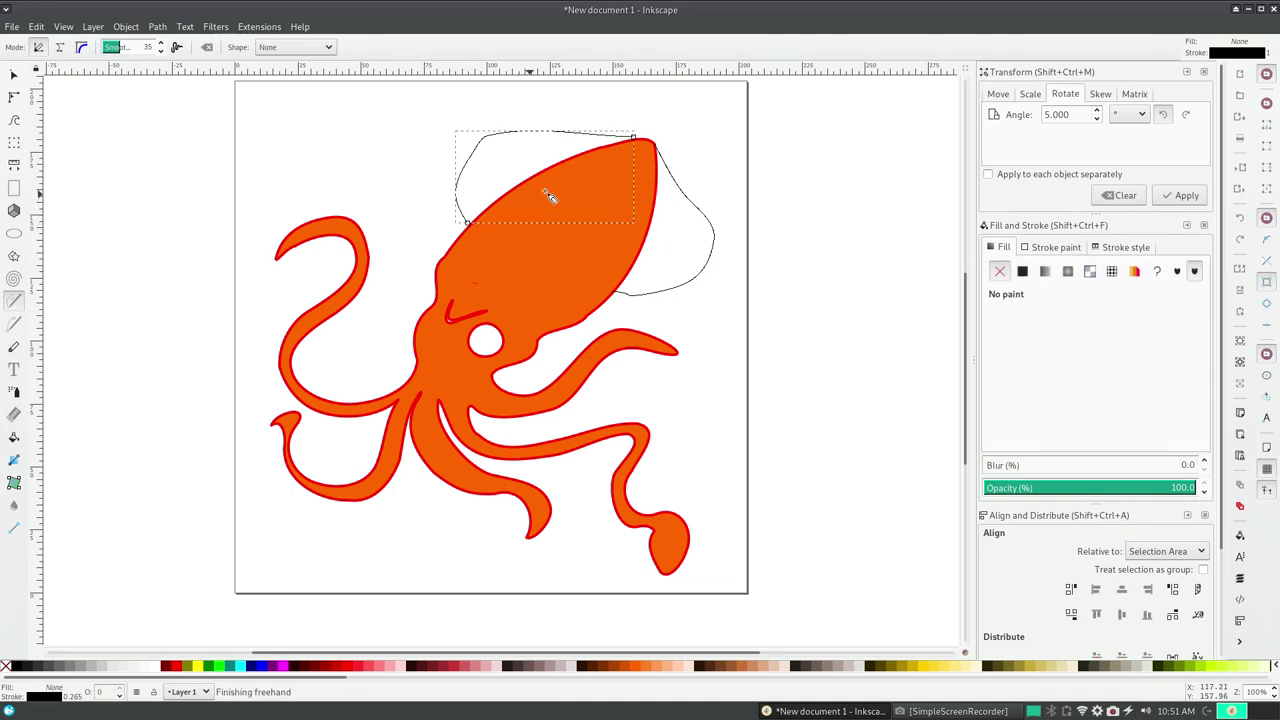
key(ctrl+z)
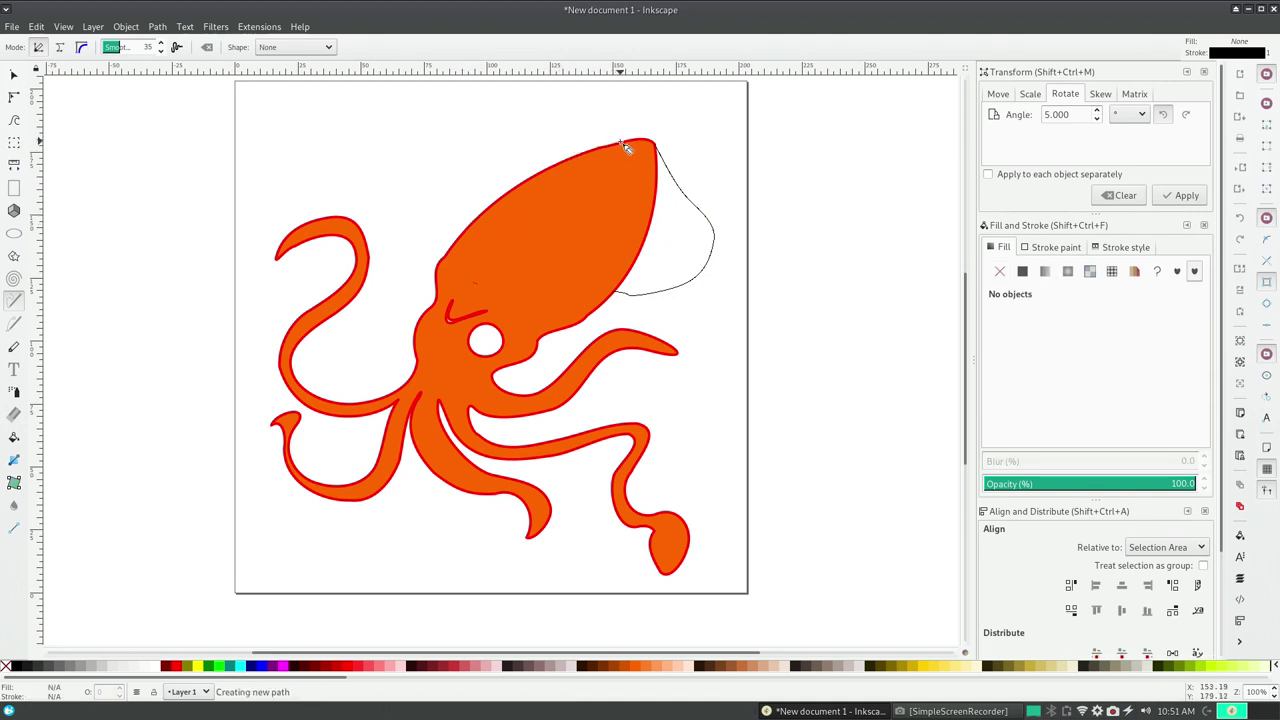
mouse_move(620, 142)
mouse_down()
mouse_move(458, 193)
mouse_move(489, 207)
mouse_up()
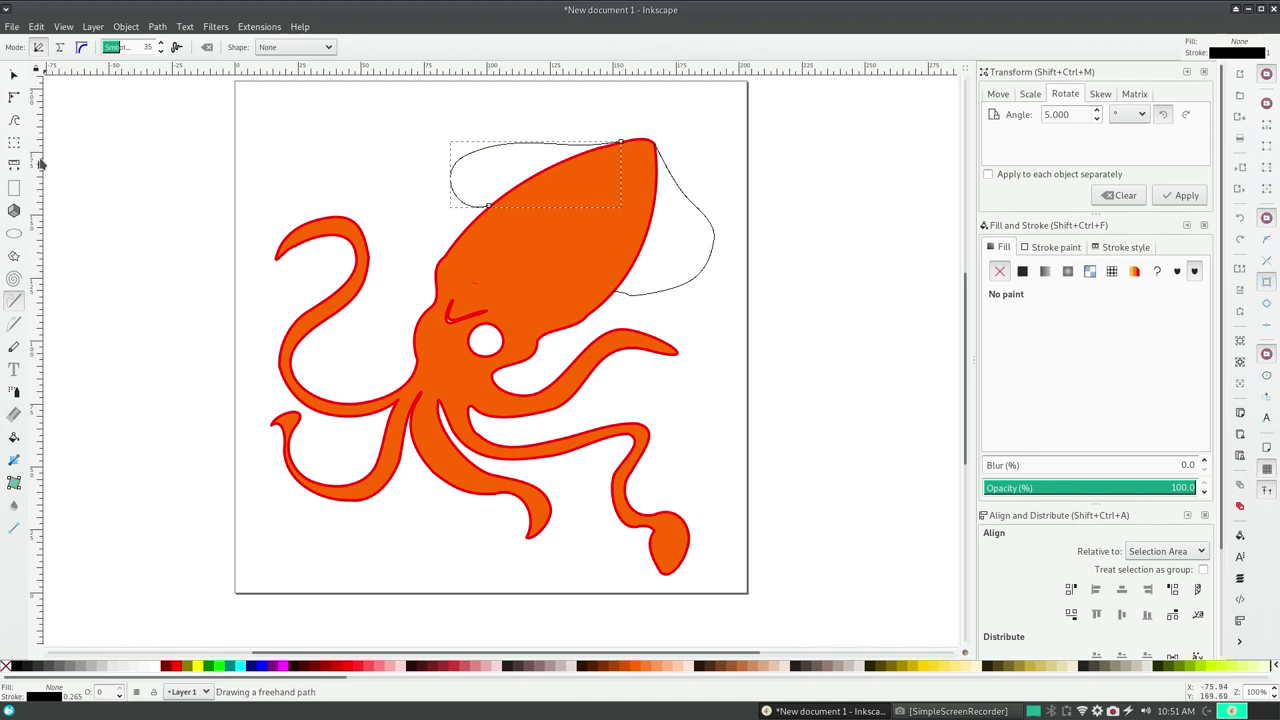
- Bucket-fill the outlined head lobe and right fin orange with red outlines
click(14, 437)
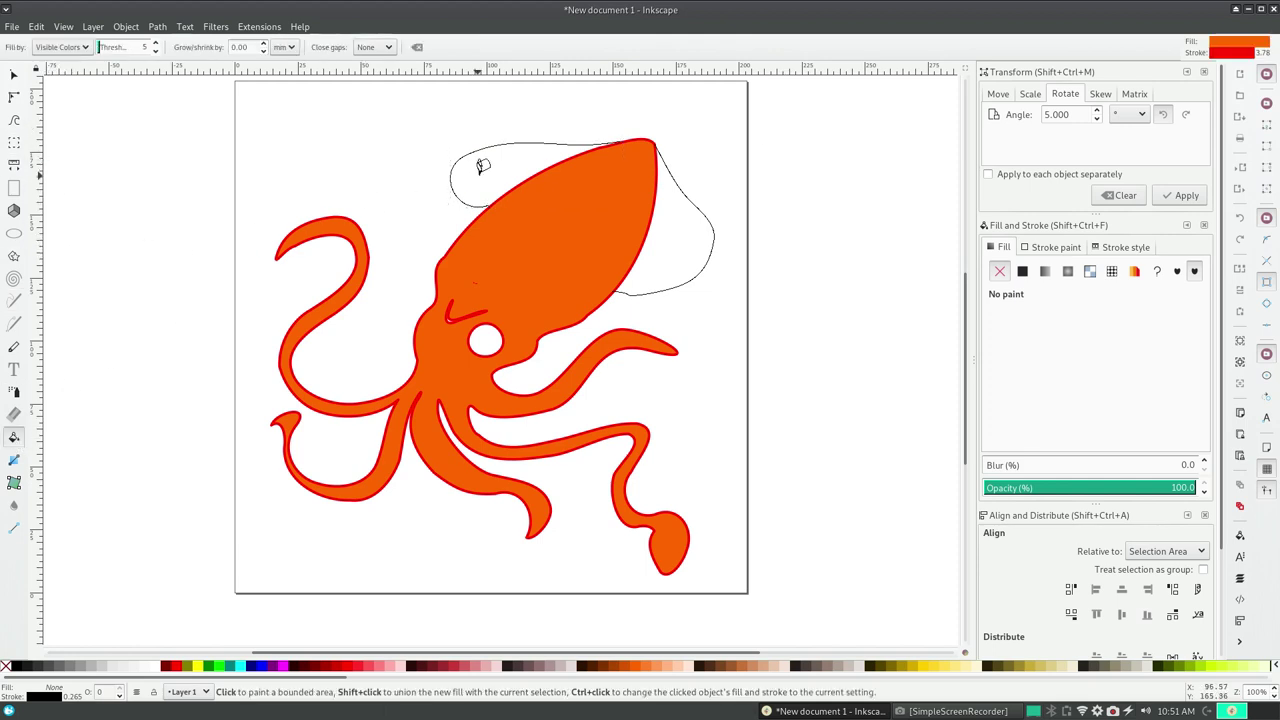
click(481, 166)
click(675, 232)
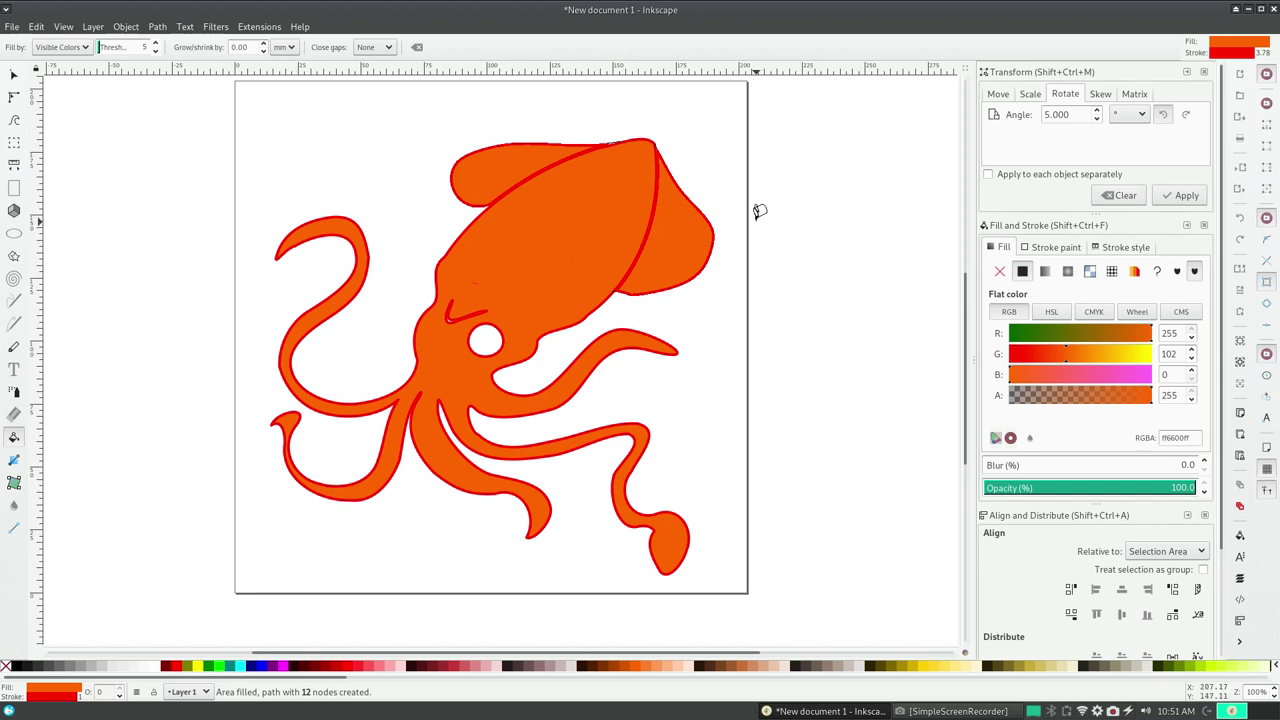
- Select the squid body together with the new lobe and fin fills
click(14, 74)
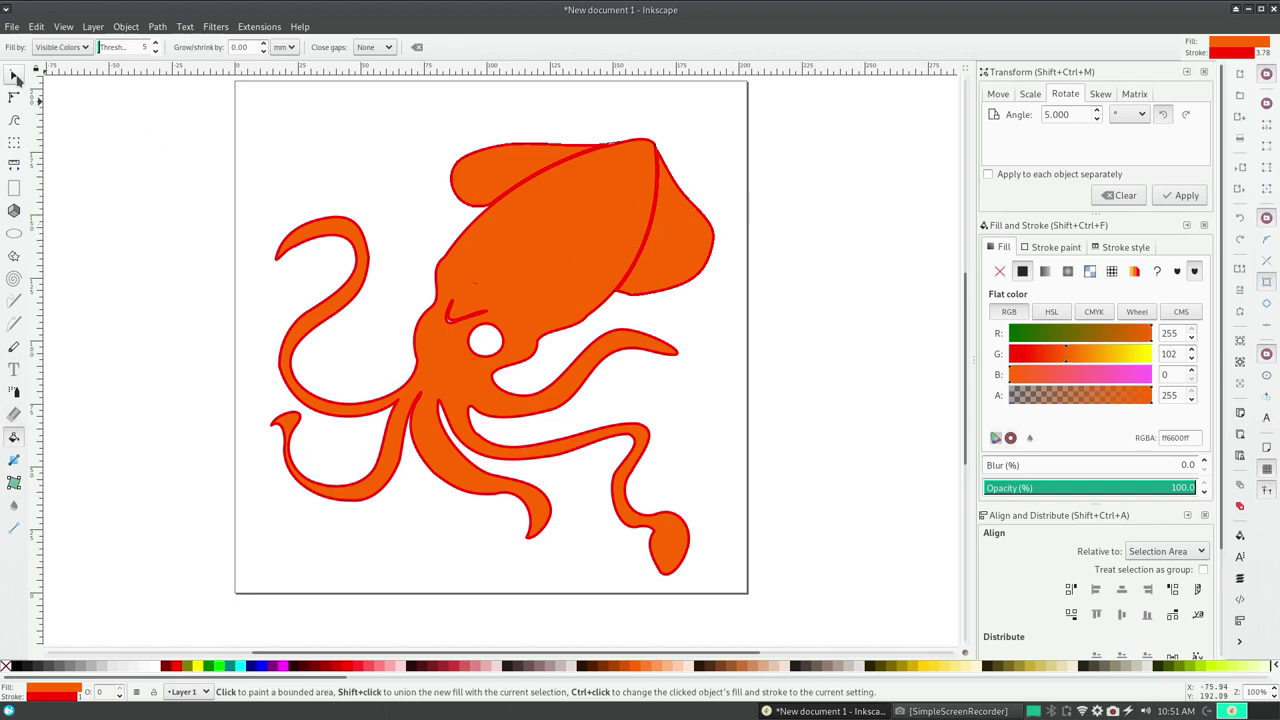
click(510, 156)
click(530, 242)
click(697, 240)
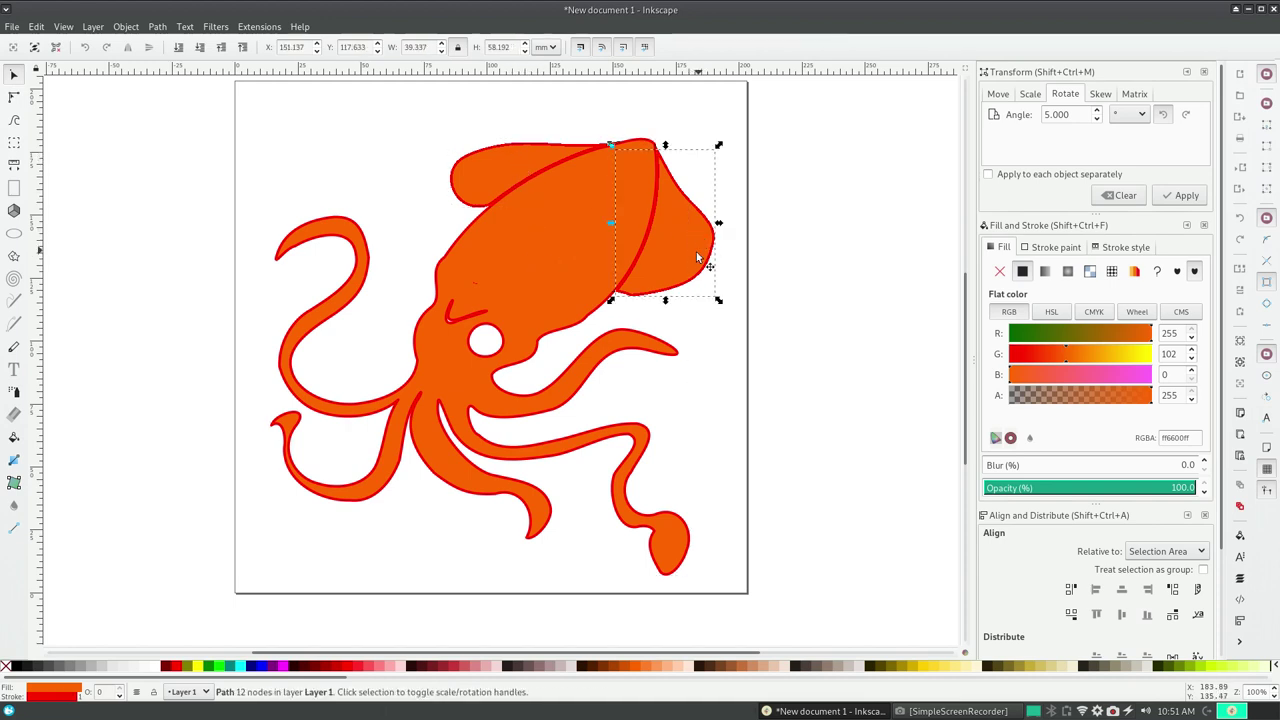
shift+click(570, 247)
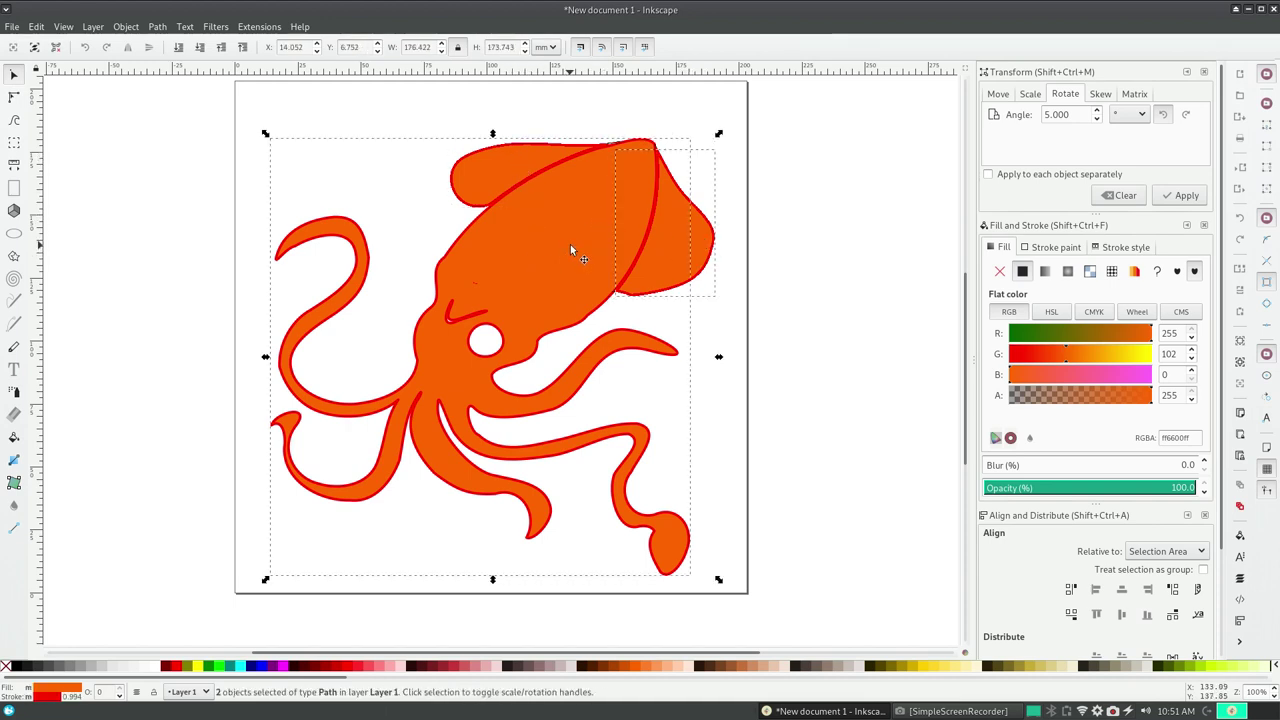
shift+click(509, 164)
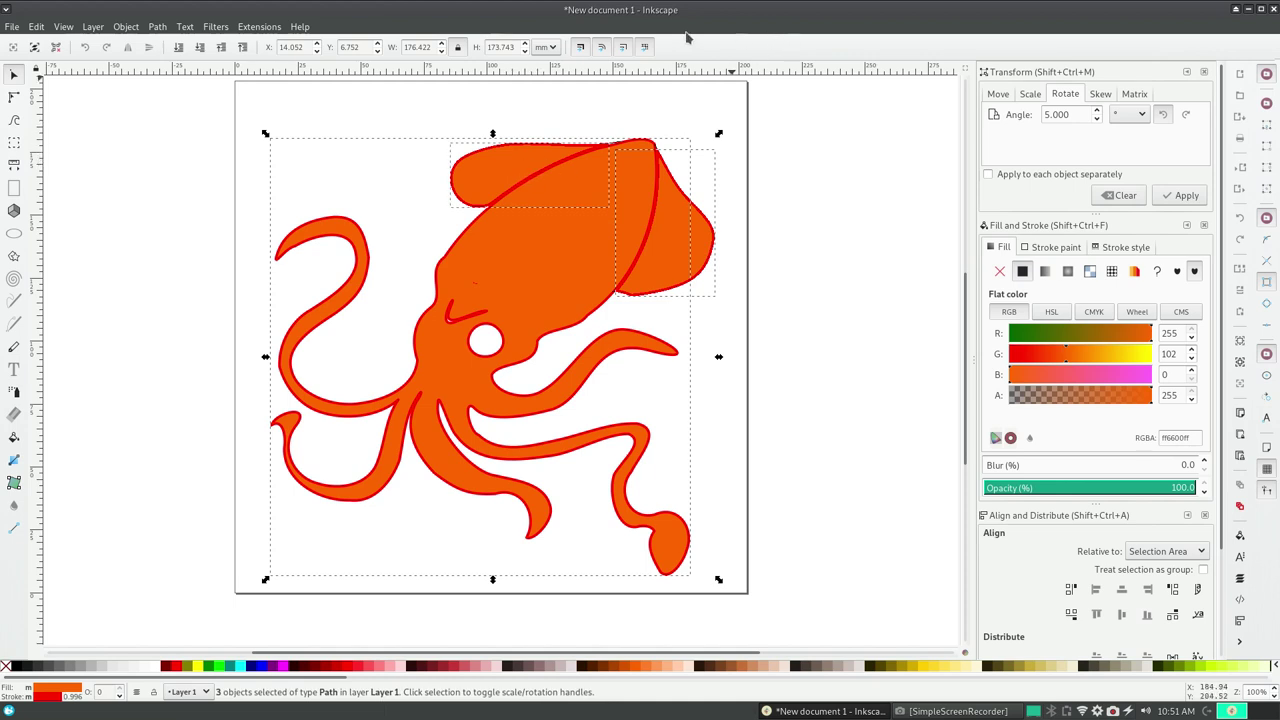
click(133, 27)
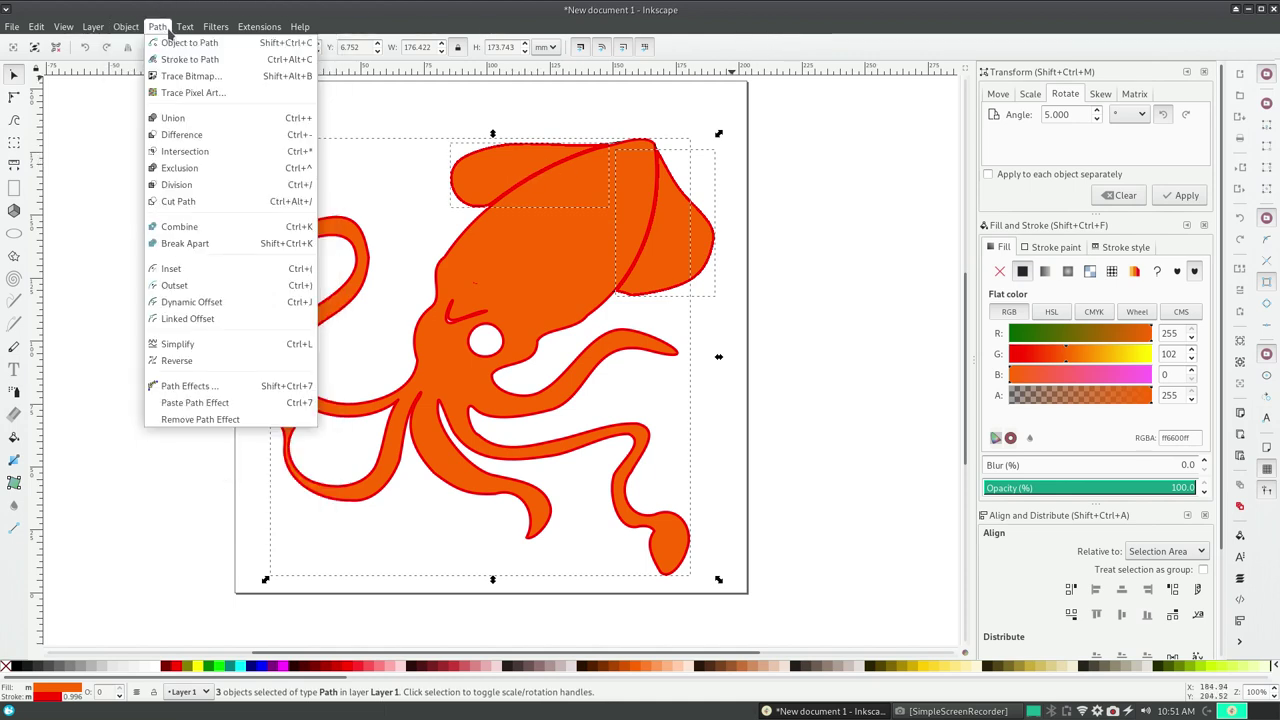
- Union the lobe and fin into the squid body and move the merged path aside
click(187, 229)
drag(564, 198, 461, 341)
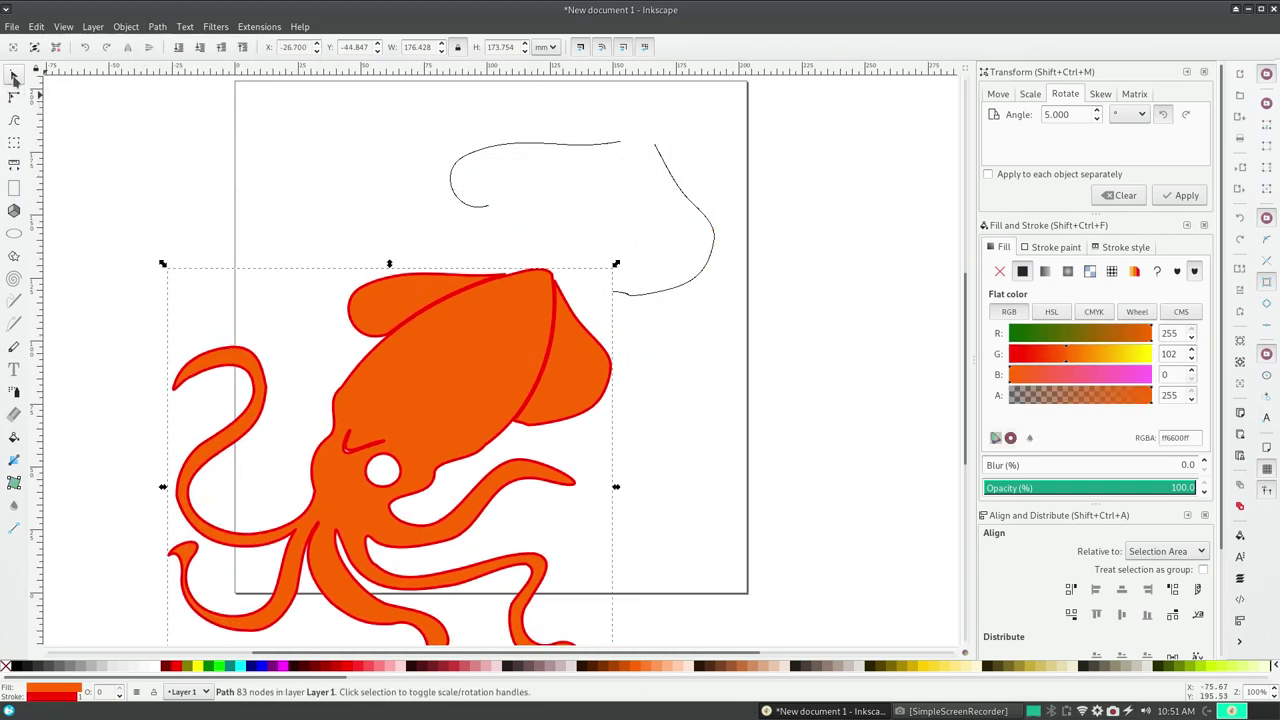
drag(450, 114, 727, 229)
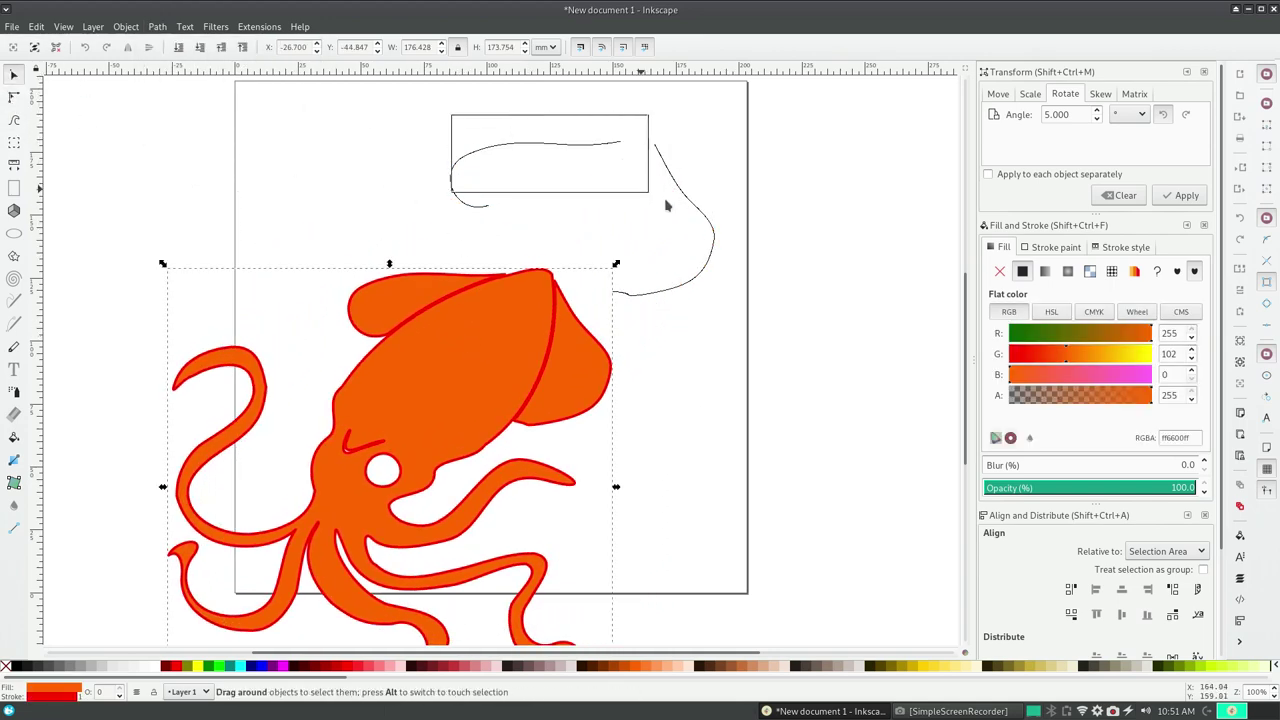
- Delete the two leftover sketch outlines and drag the squid back onto the page
click(560, 147)
key(Delete)
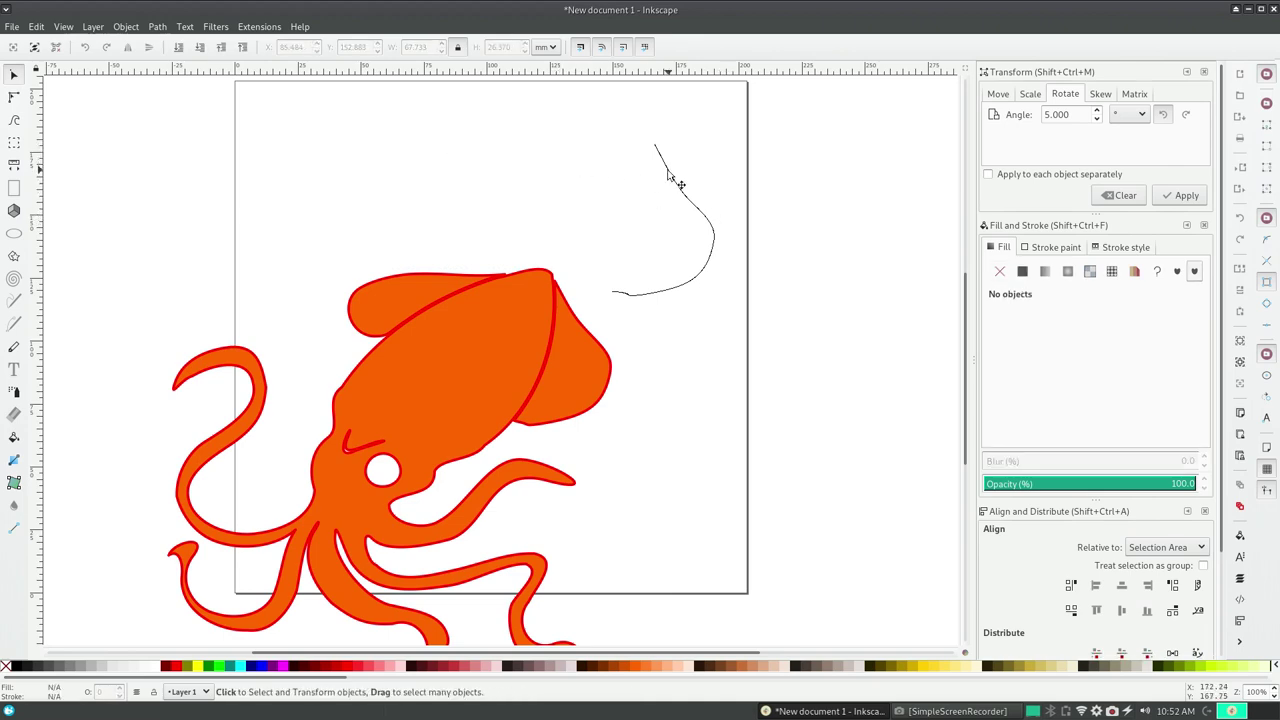
click(678, 178)
key(Delete)
drag(481, 339, 586, 181)
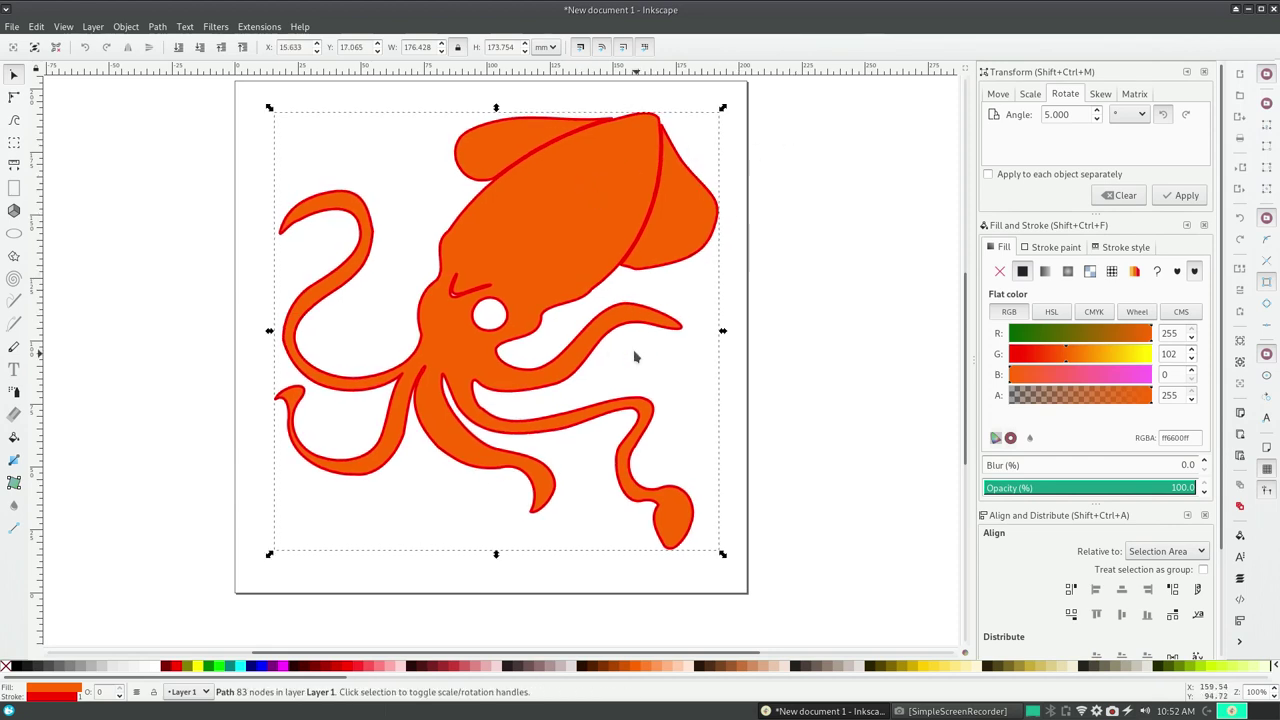
click(15, 120)
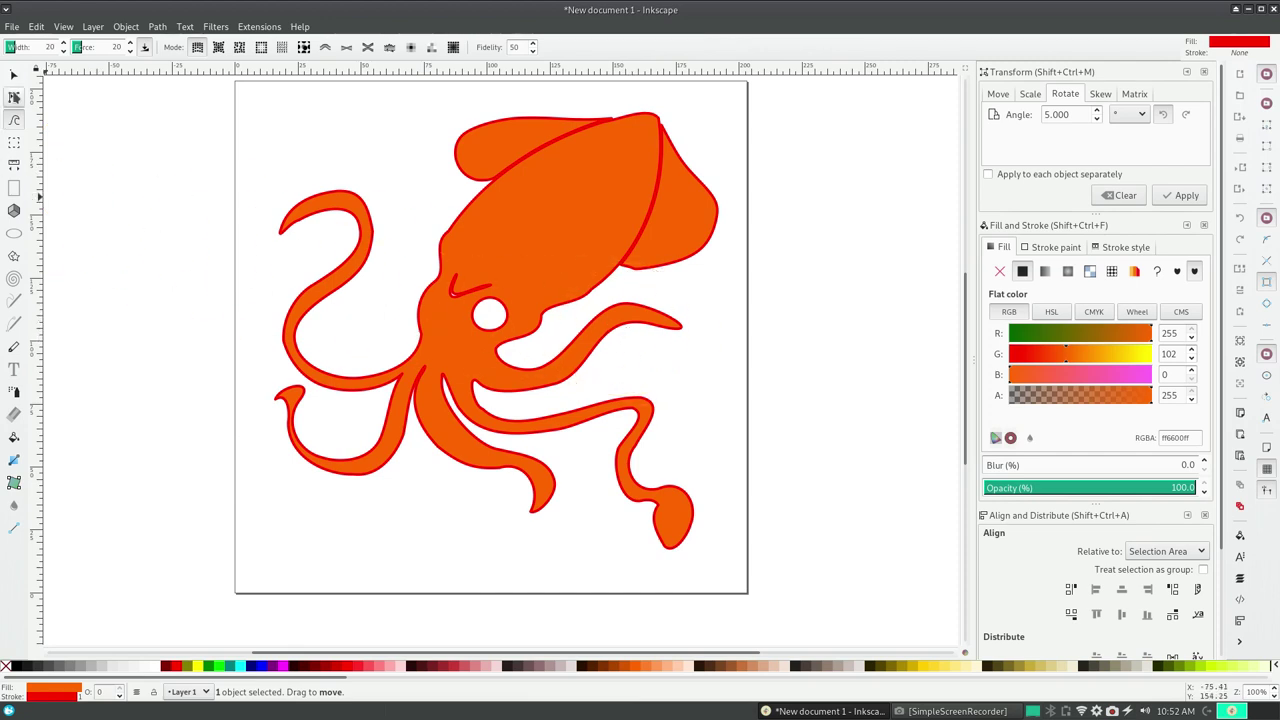
- Draw freehand pencil lines between the lower tentacle tips, outlining the webbing areas
click(14, 97)
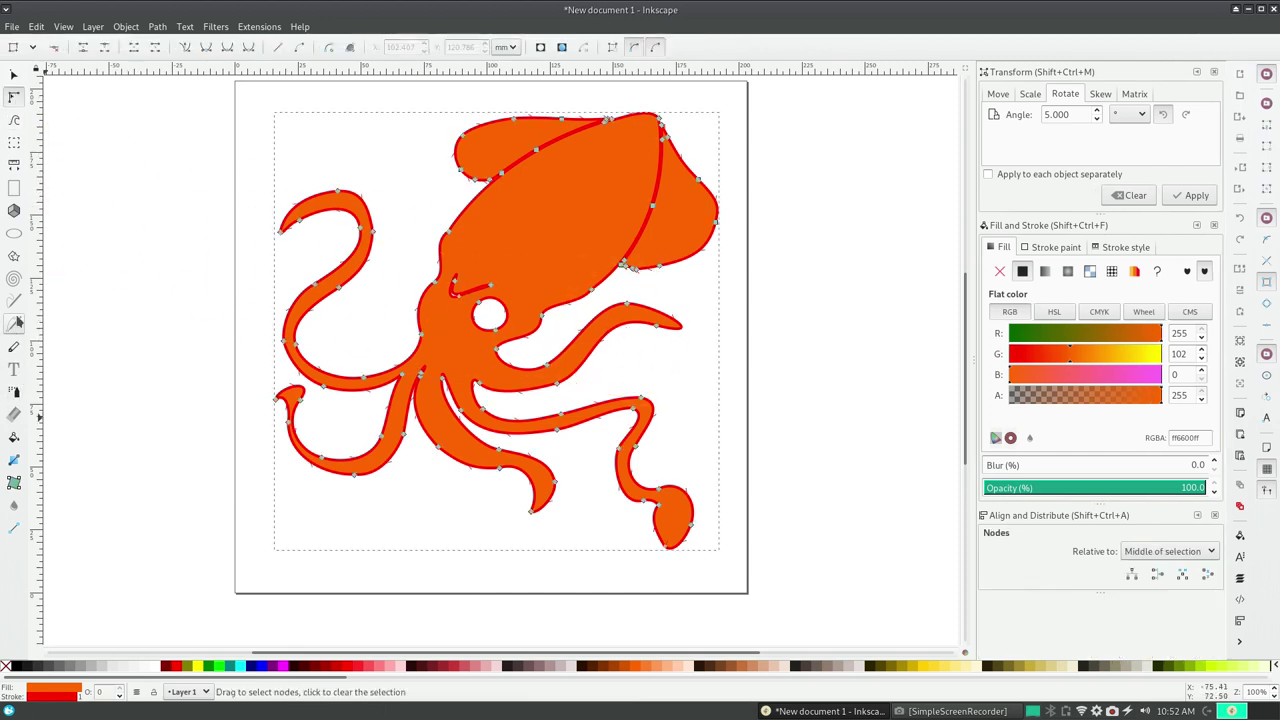
click(14, 300)
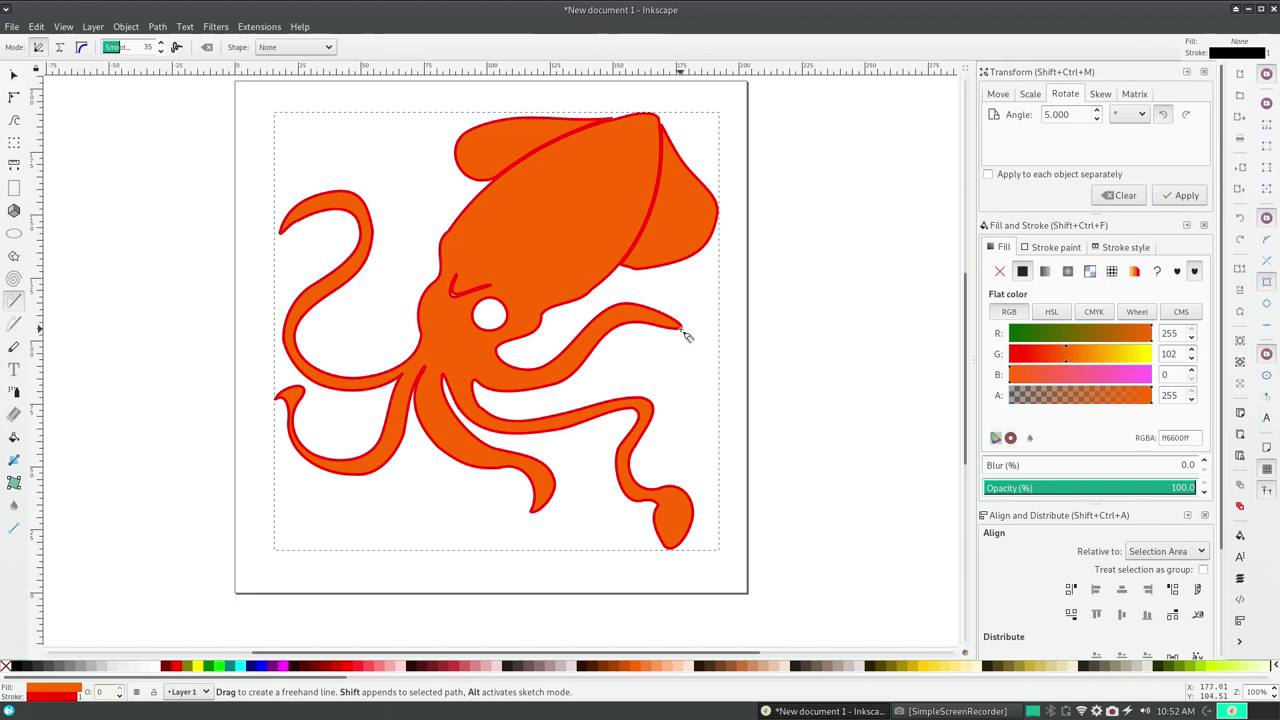
mouse_move(686, 336)
mouse_down()
mouse_move(610, 361)
mouse_move(571, 400)
mouse_move(550, 468)
mouse_up()
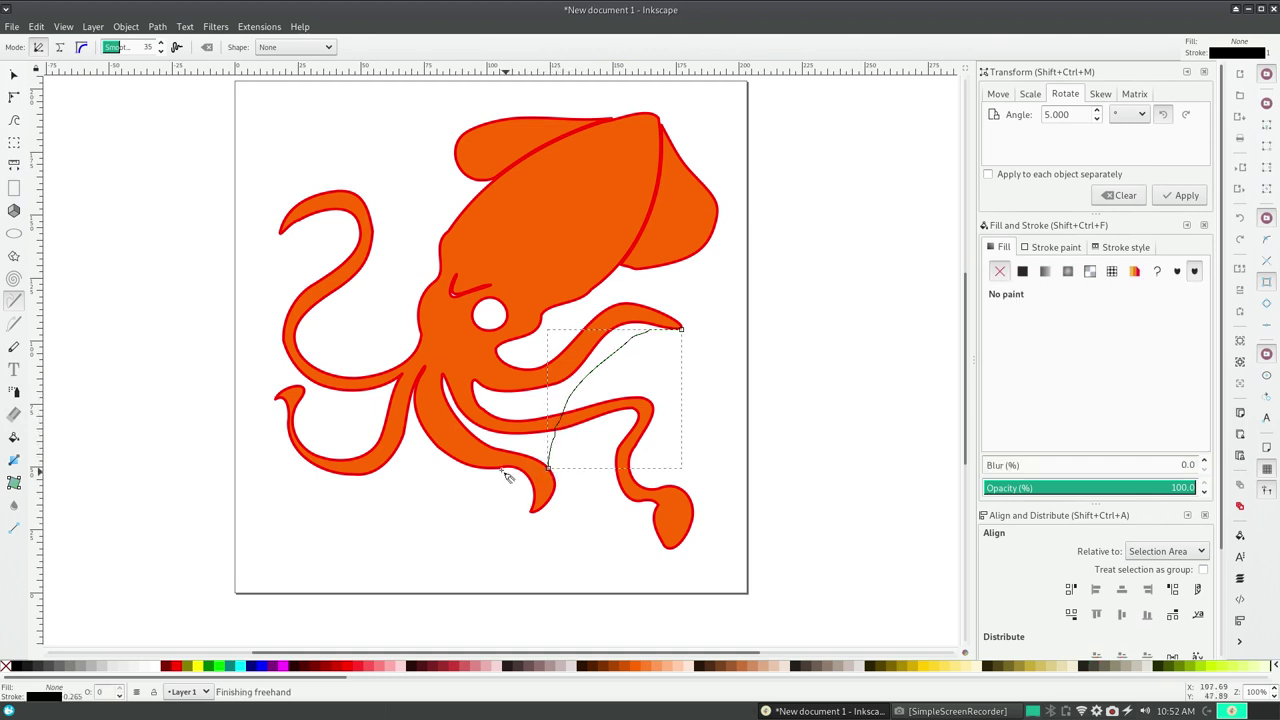
mouse_move(469, 465)
mouse_down()
mouse_move(393, 468)
mouse_move(326, 384)
mouse_up()
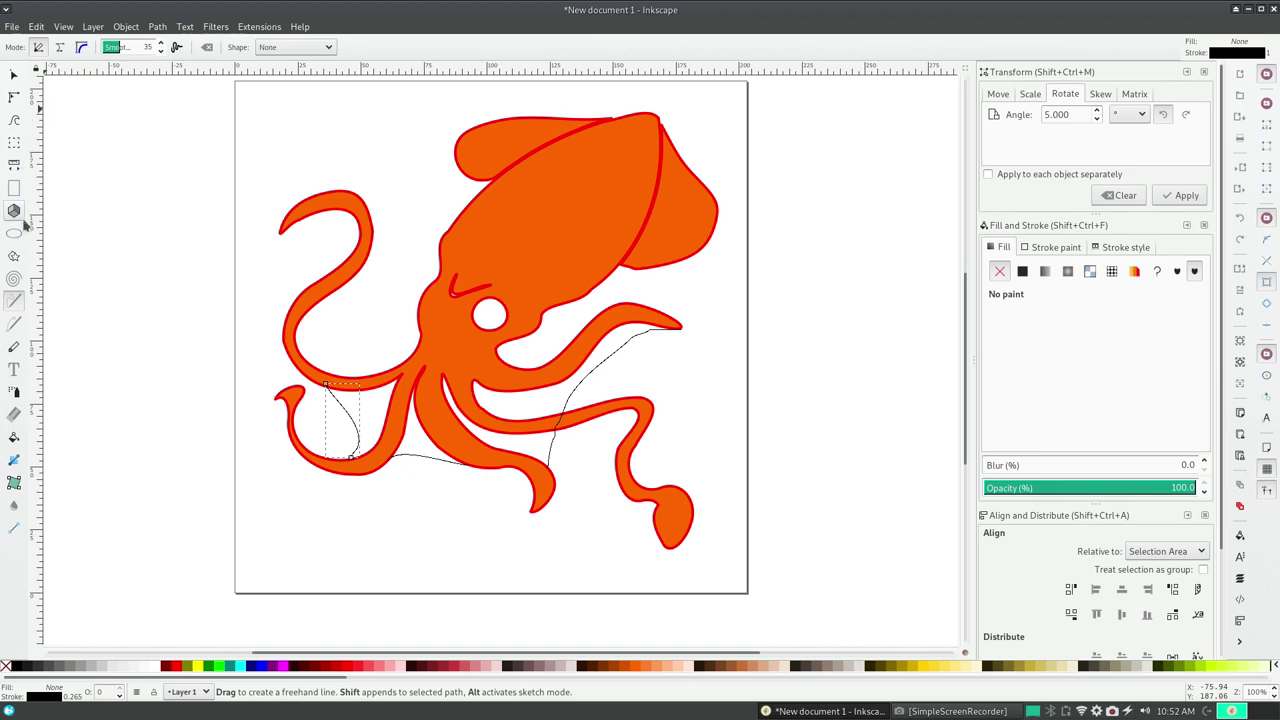
click(14, 437)
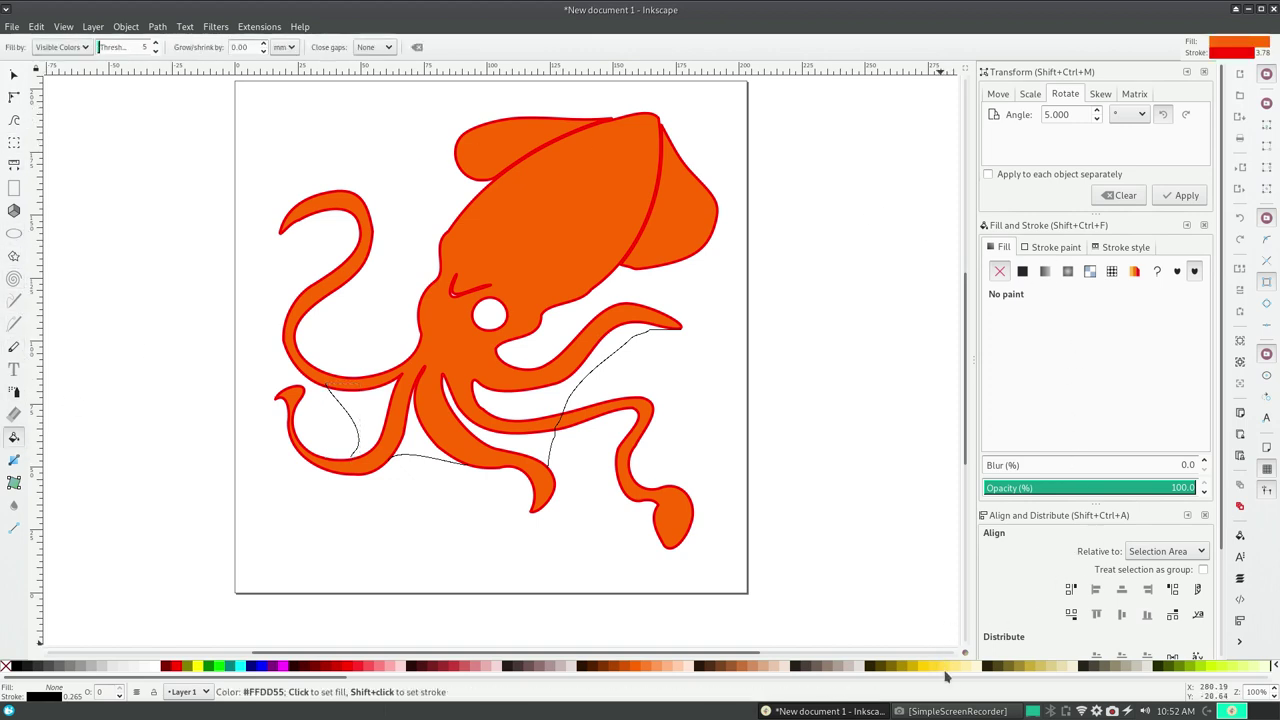
- Fill the five gaps between the tentacles with pale yellow
click(345, 422)
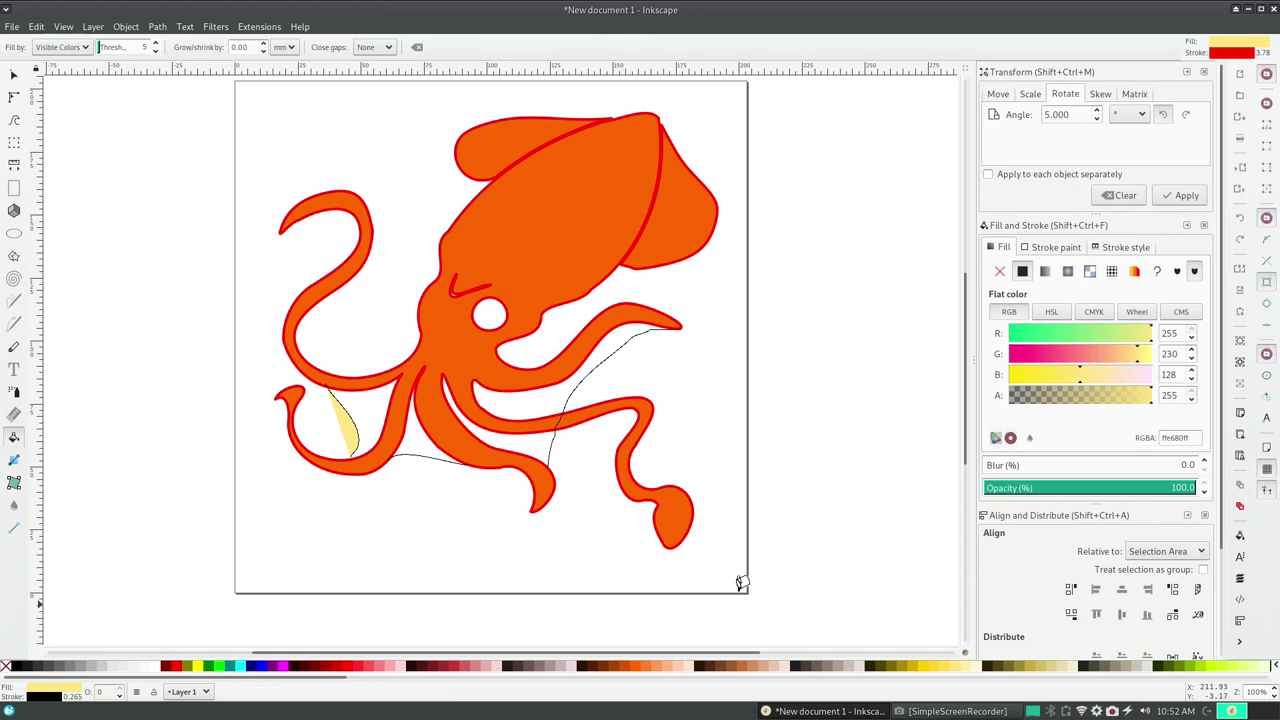
click(363, 403)
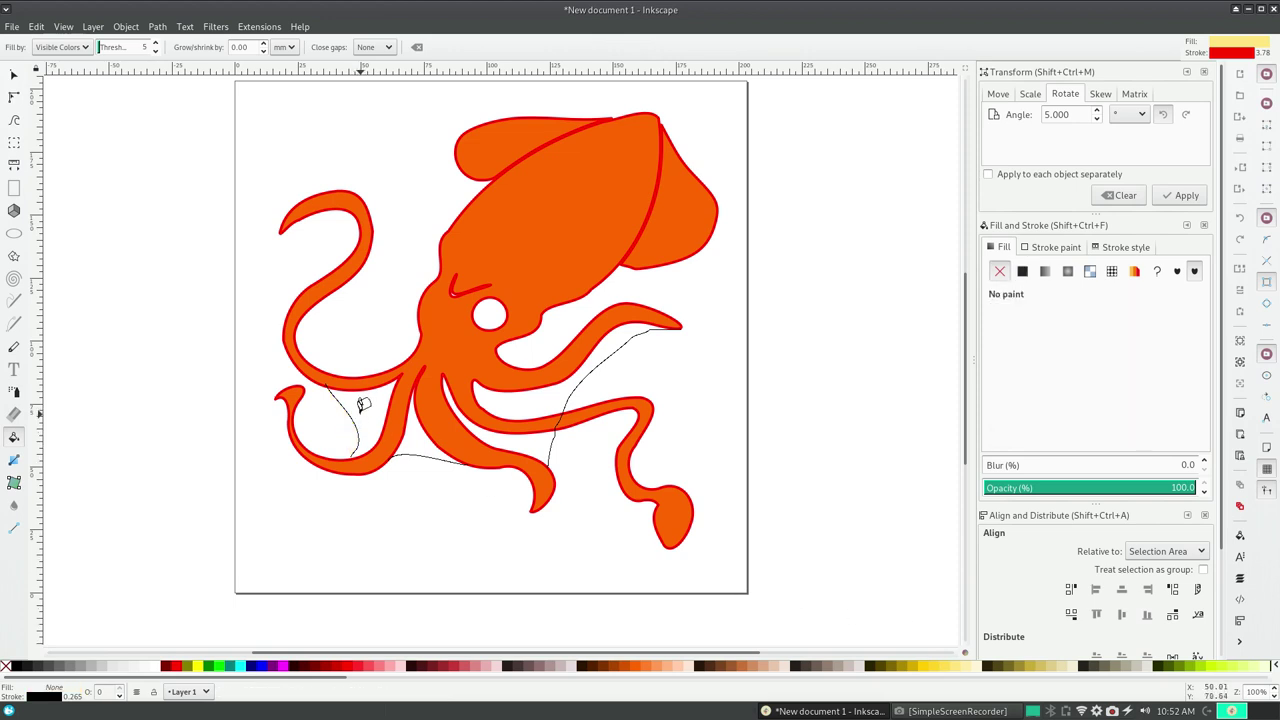
click(445, 432)
click(490, 426)
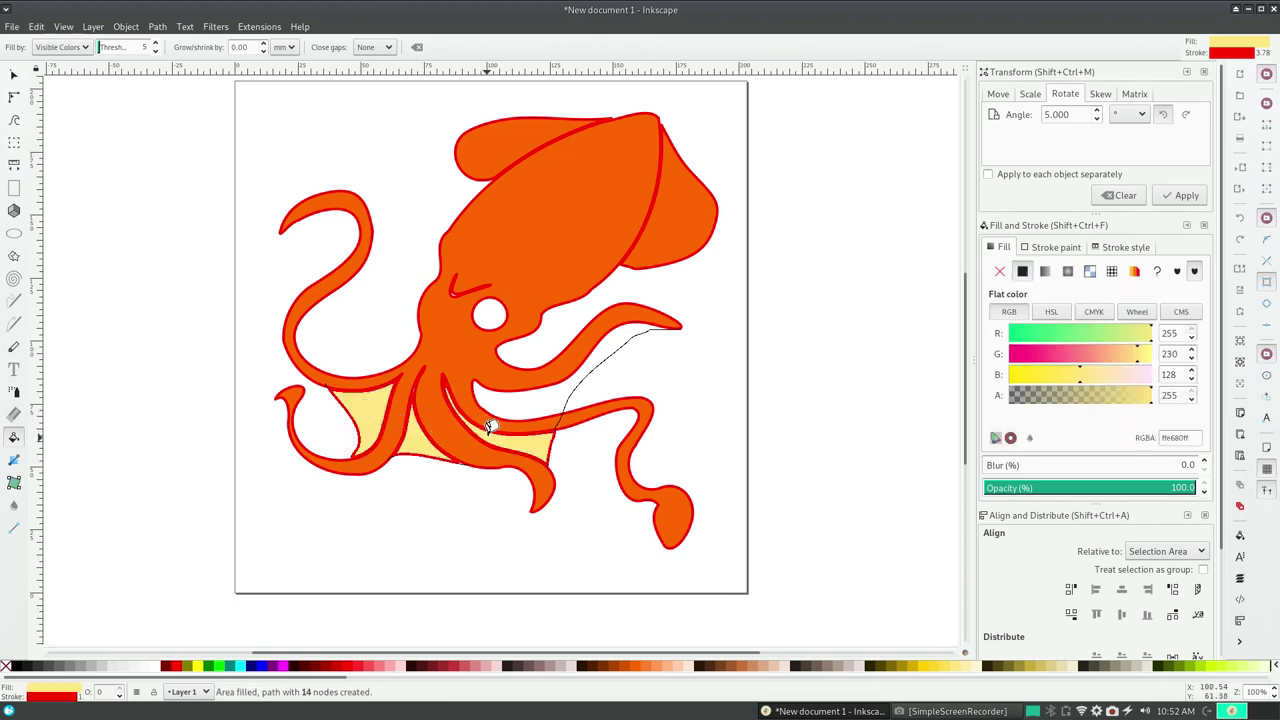
click(537, 395)
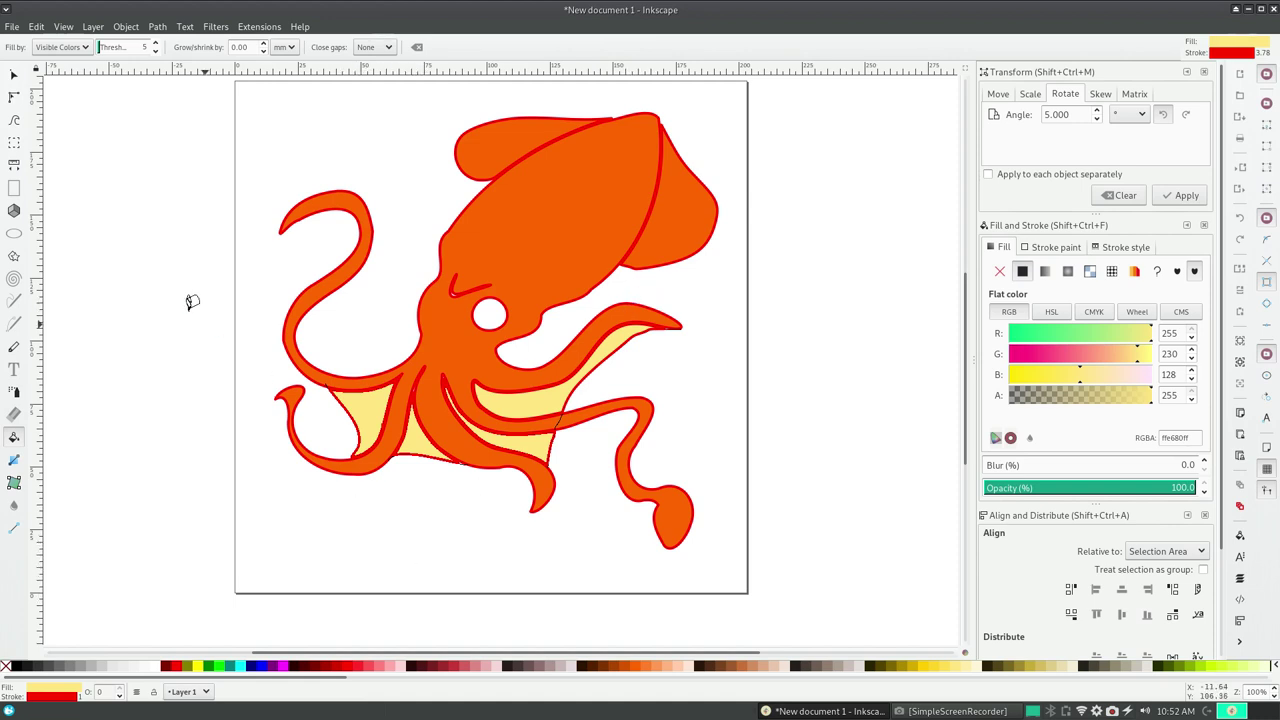
- Undo the yellow webbing fills and the pencil guide lines, restoring the plain squid
click(13, 75)
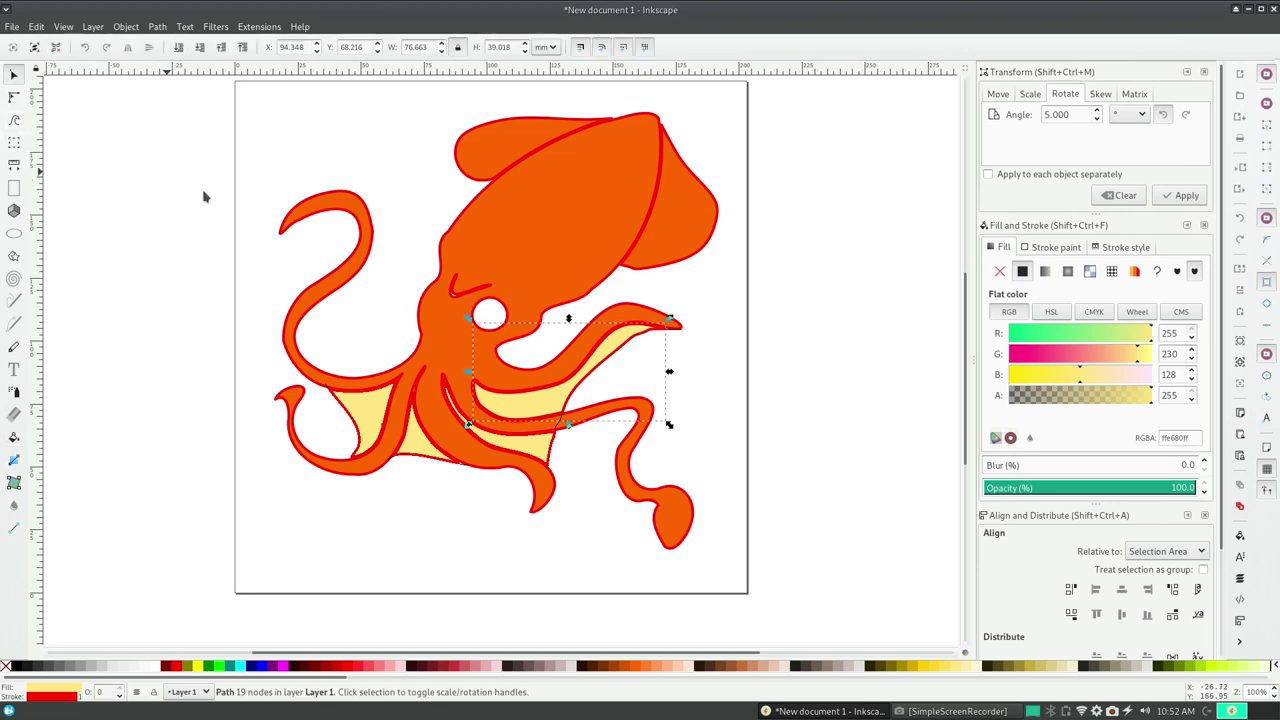
mouse_move(521, 395)
mouse_down()
mouse_move(540, 367)
mouse_move(548, 440)
mouse_up()
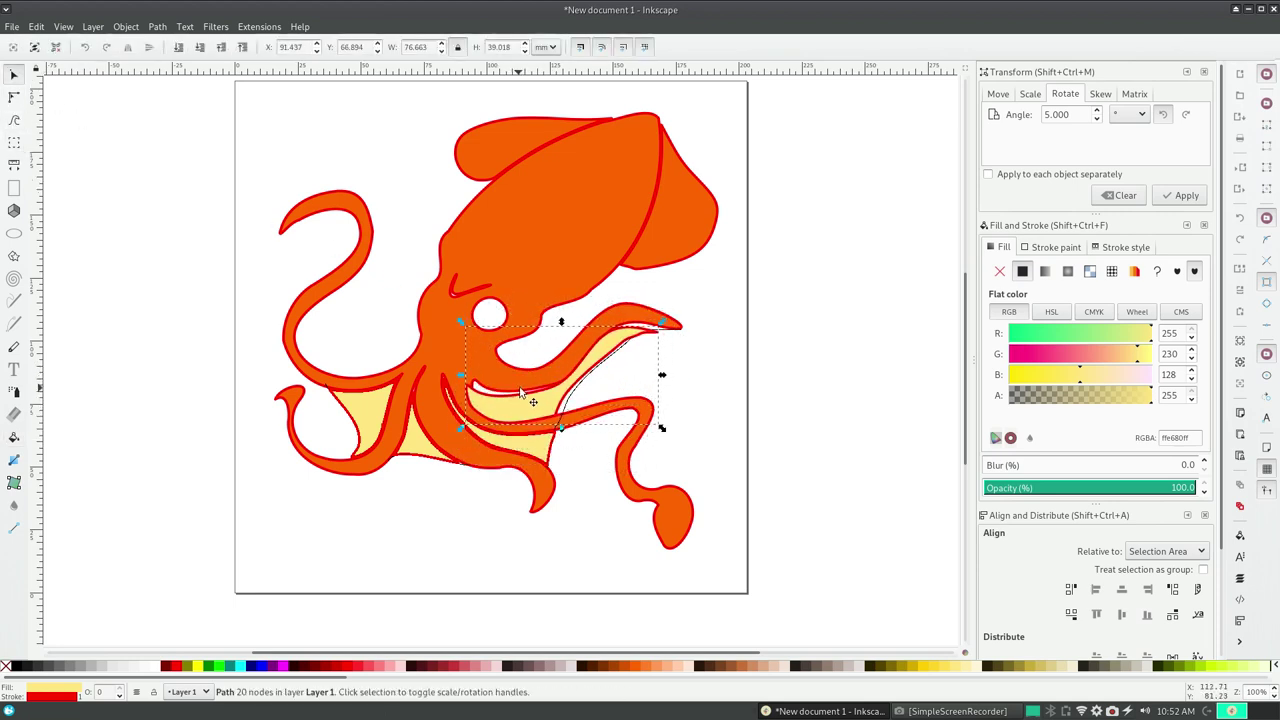
key(End)
click(558, 490)
key(ctrl+z)
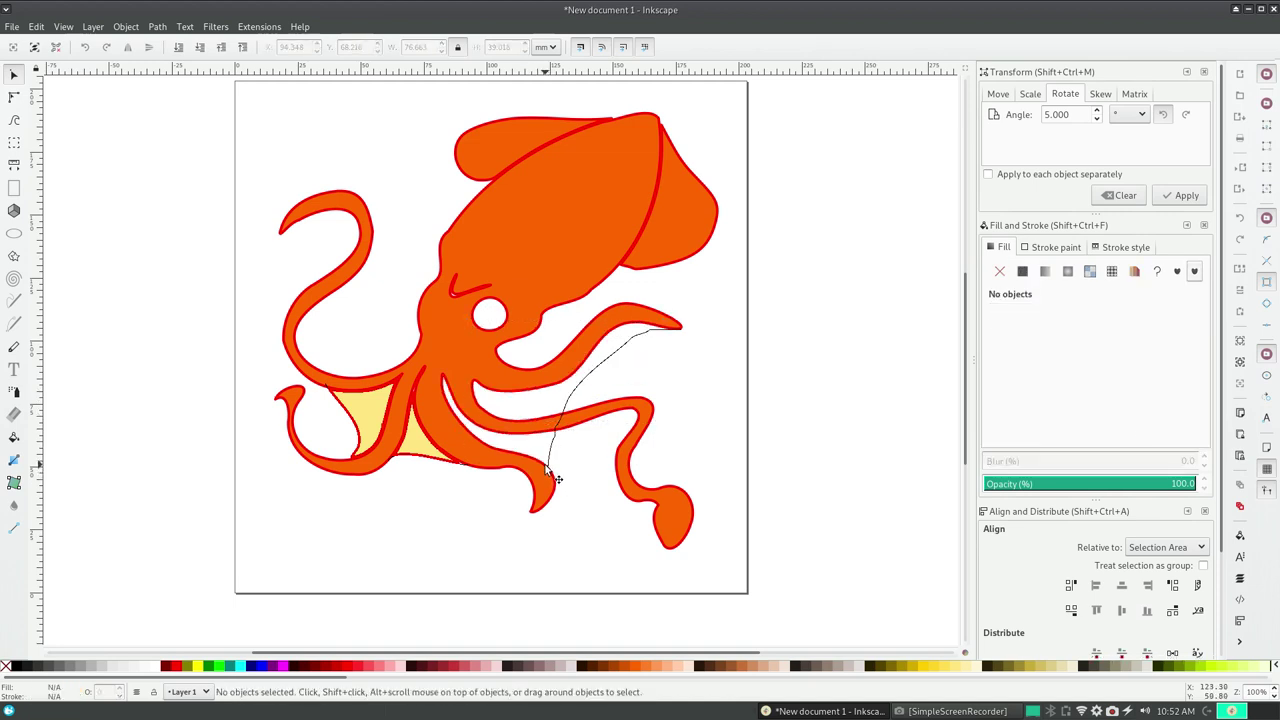
key(ctrl+z)
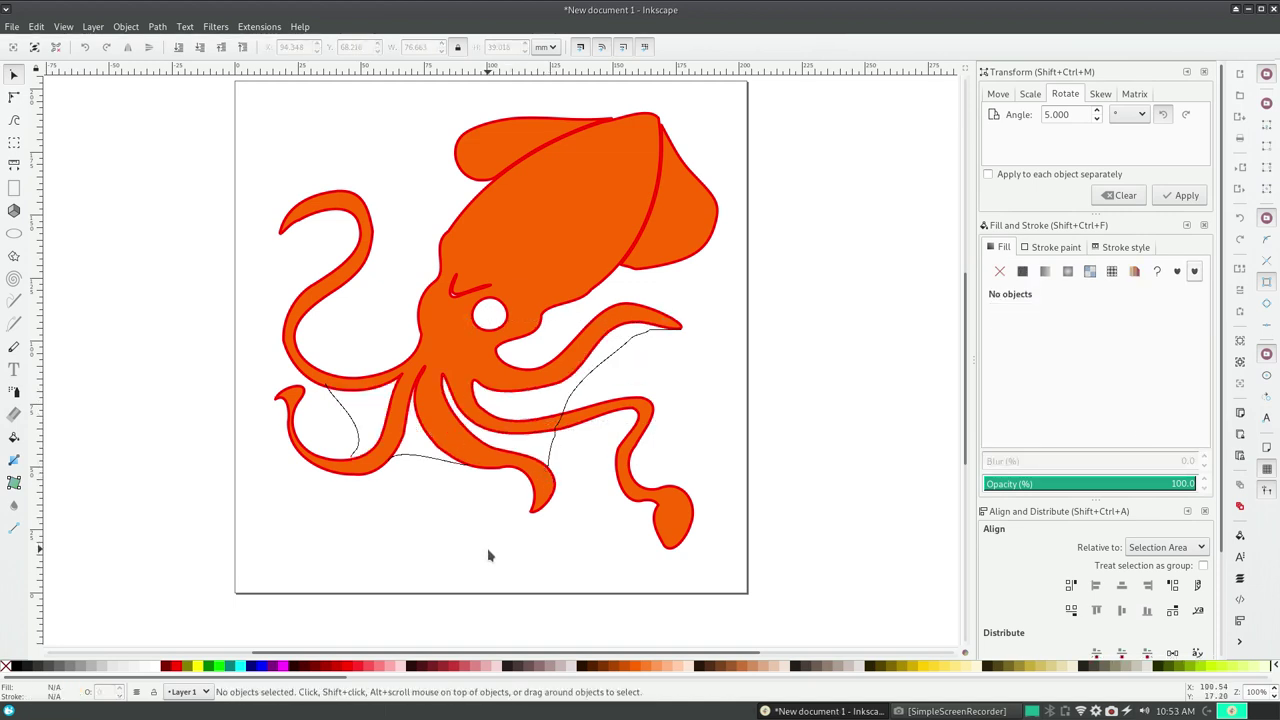
key(ctrl+z)
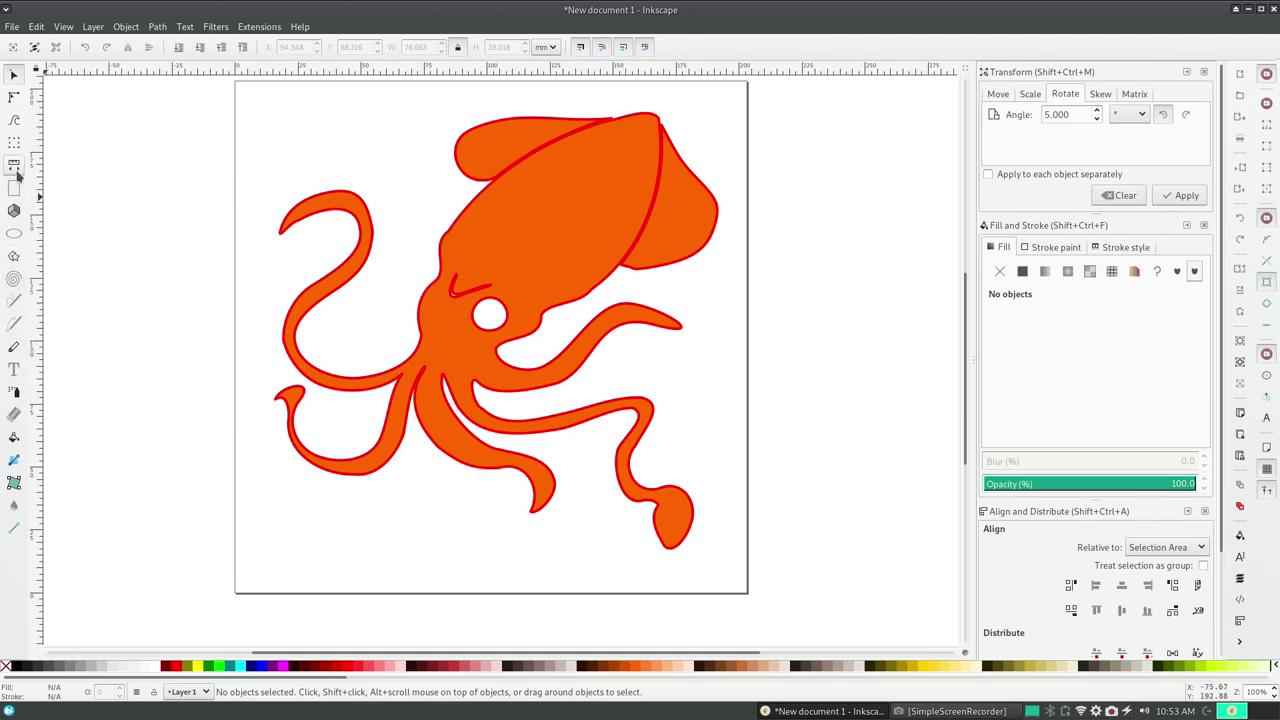
- Draw a freehand webbing shape between the middle and right tentacles, filled pale yellow ffe680ff
click(14, 301)
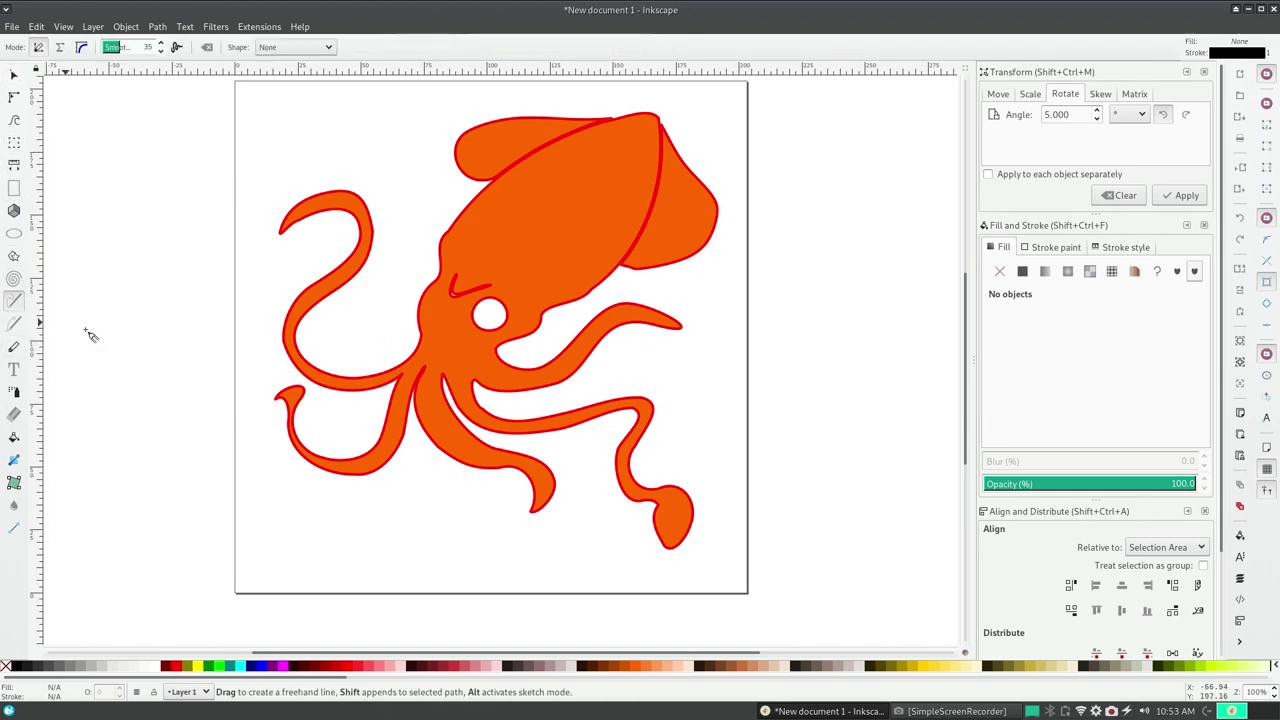
mouse_move(441, 376)
mouse_down()
mouse_move(465, 427)
mouse_move(550, 505)
mouse_move(558, 481)
mouse_up()
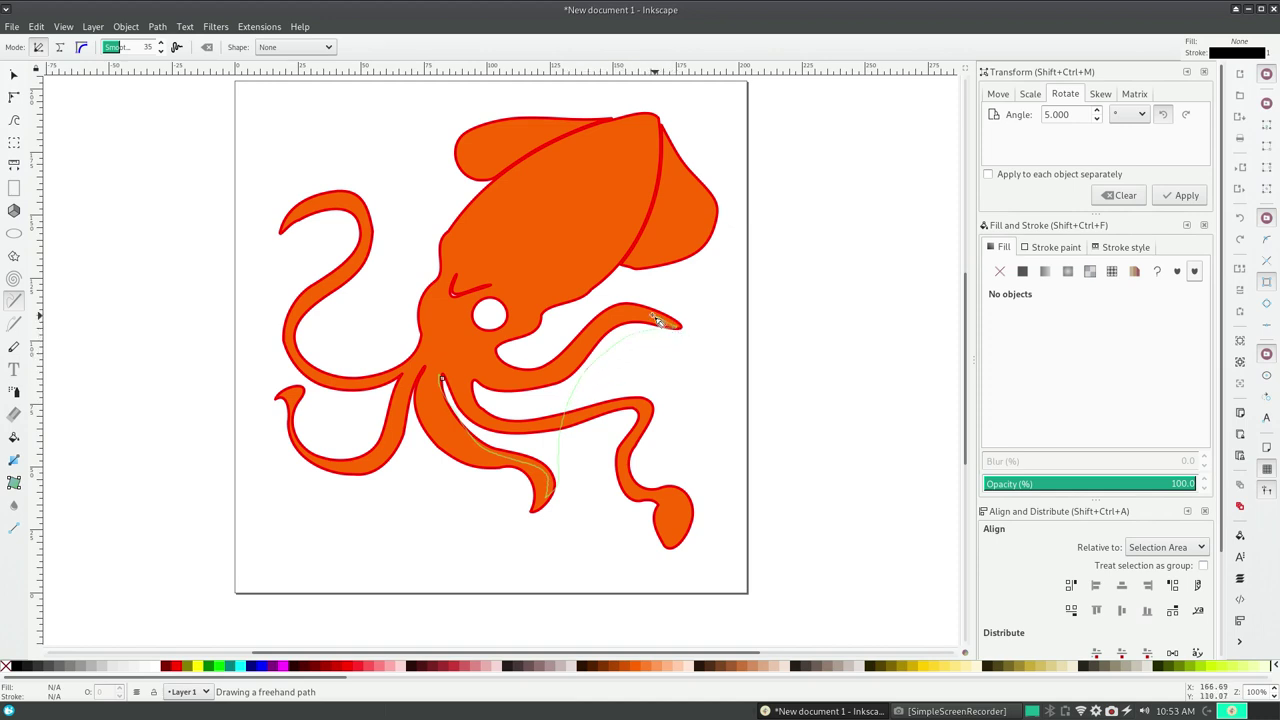
mouse_move(680, 324)
mouse_down()
mouse_move(609, 329)
mouse_move(543, 380)
mouse_move(441, 376)
mouse_up()
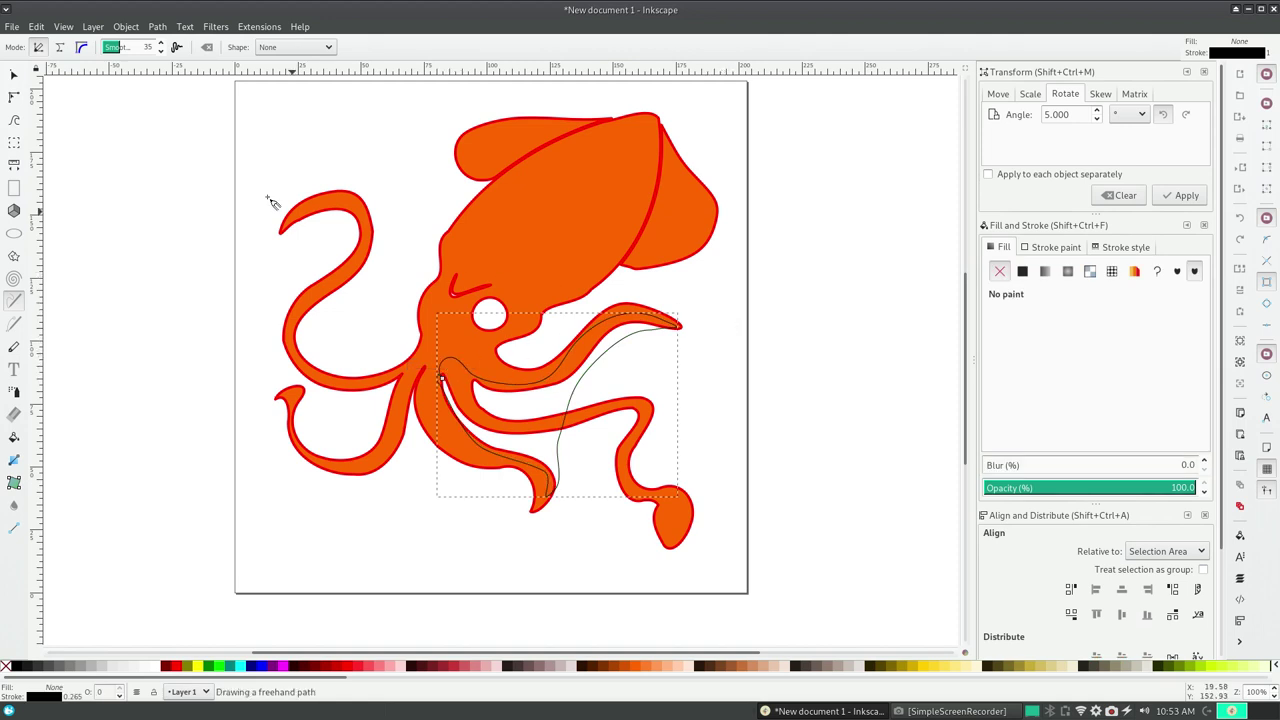
click(1022, 271)
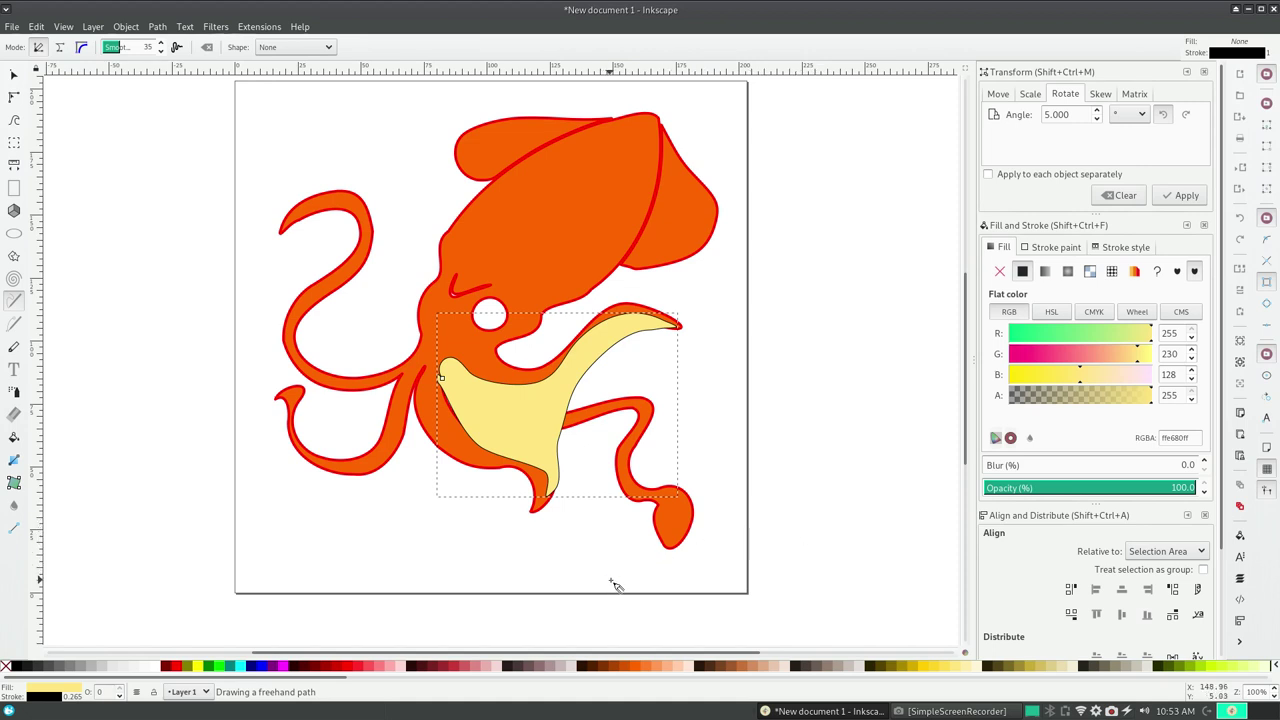
- Set the webbing's stroke to red ff0000ff at 1 mm width
click(1060, 248)
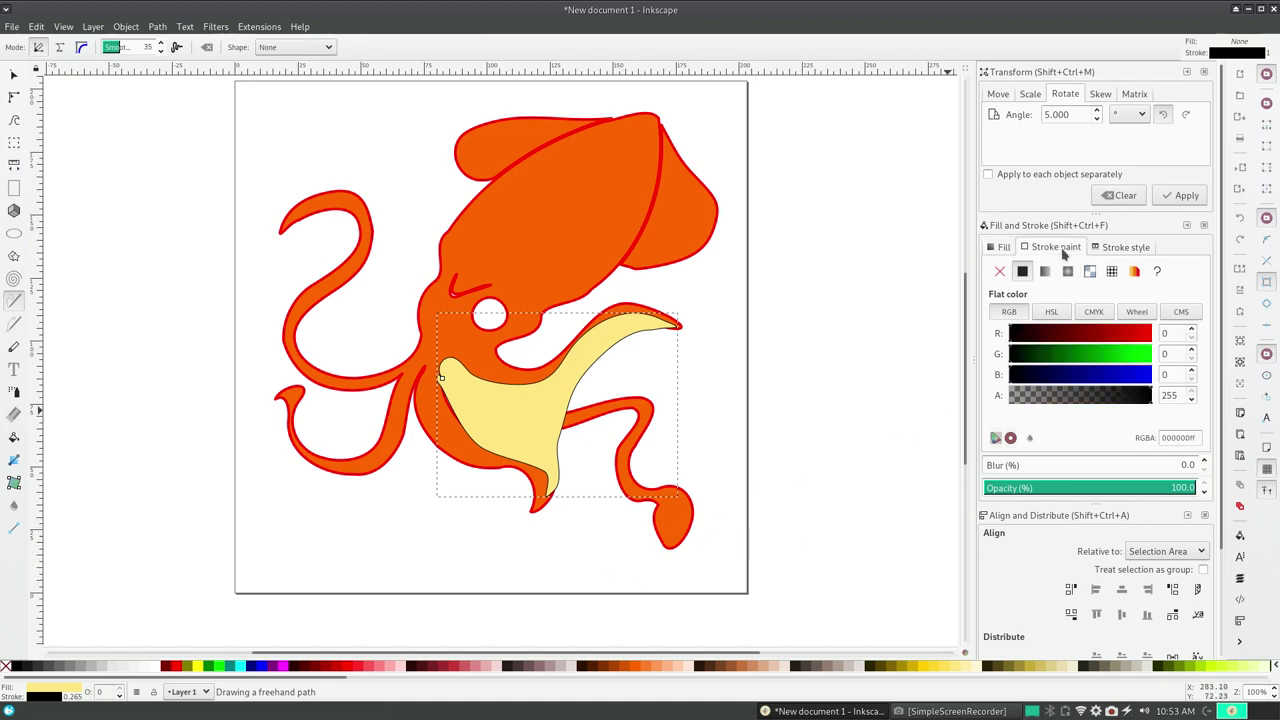
click(1127, 249)
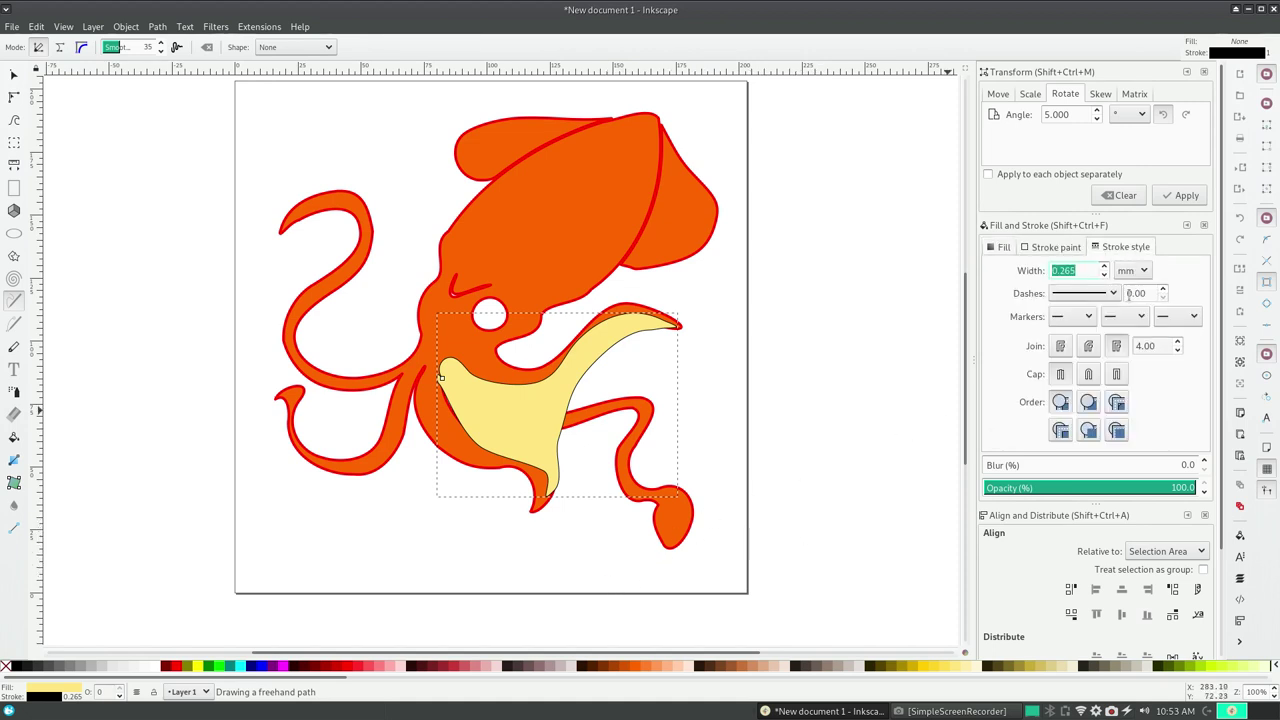
click(1068, 246)
drag(1124, 338, 1190, 337)
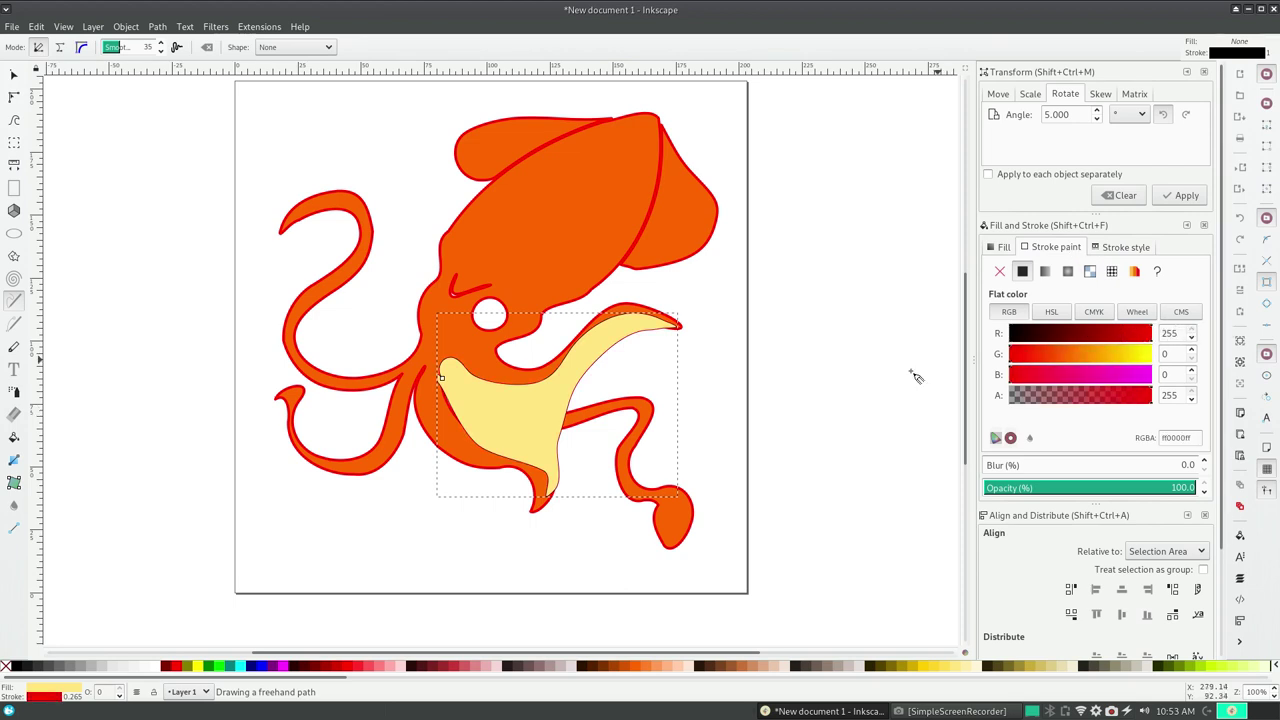
click(1110, 250)
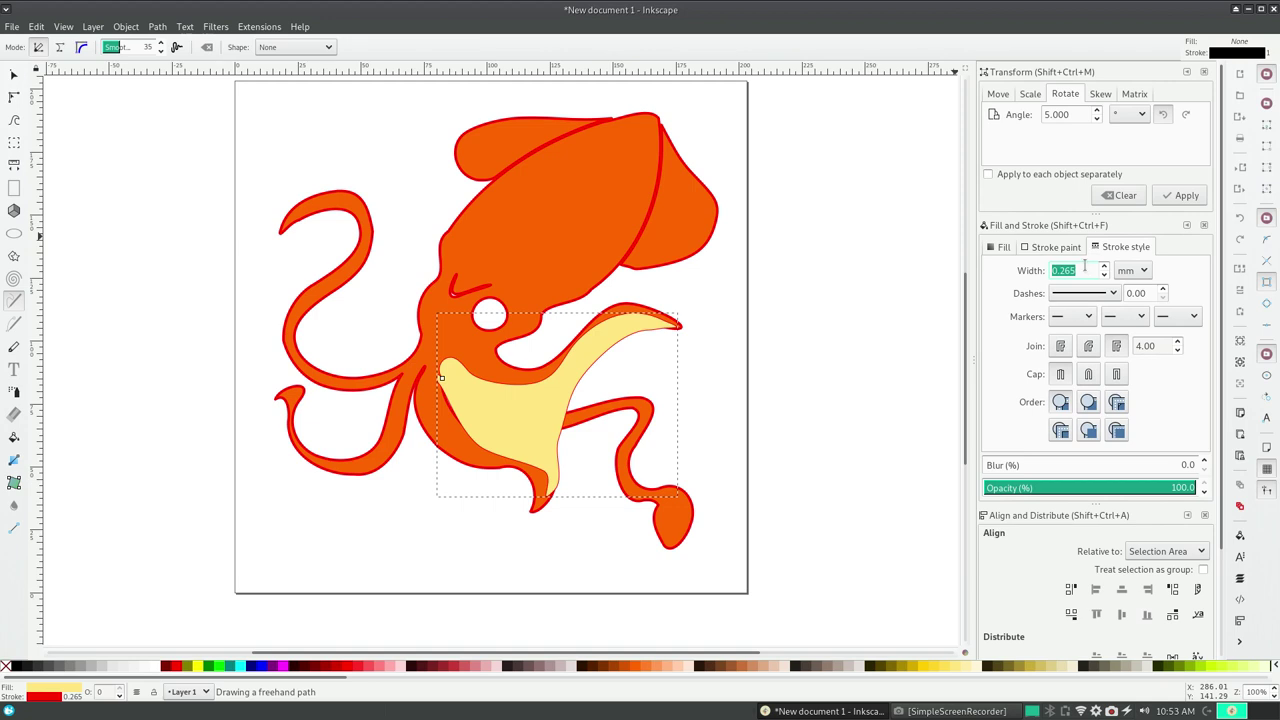
text(1)
key(Return)
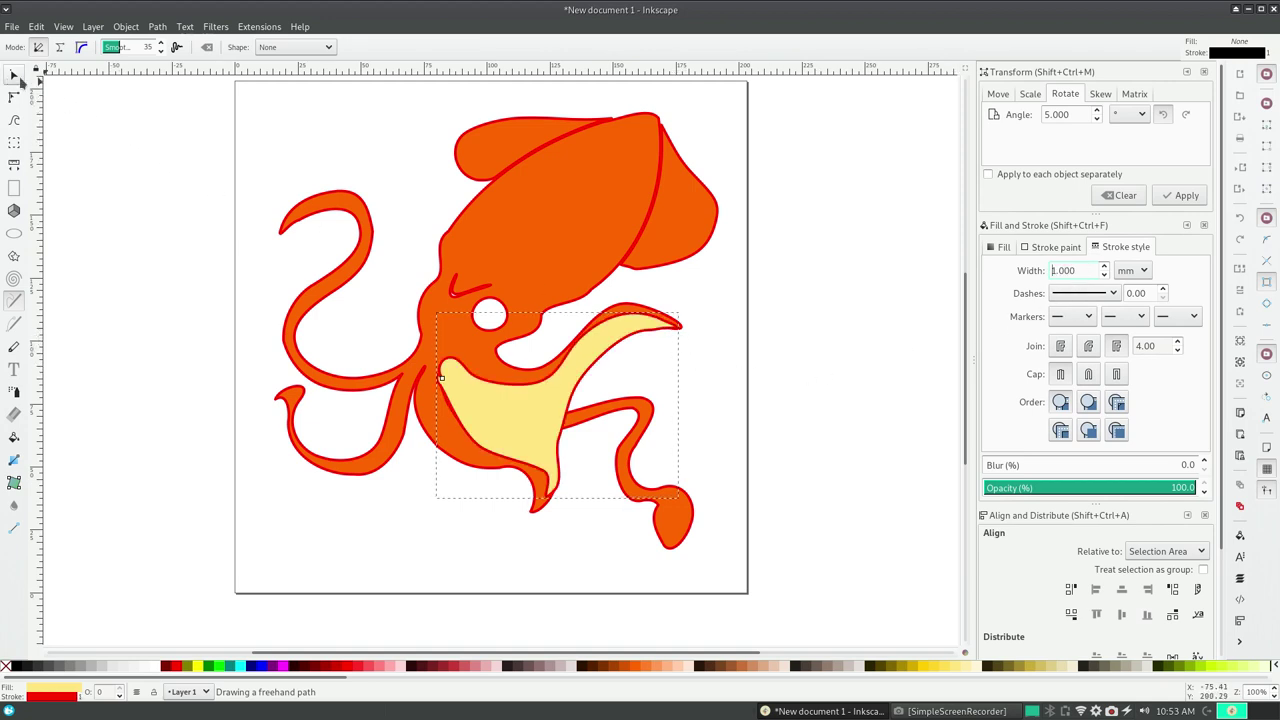
- Deselect the webbing shape before zooming in on its tip
click(14, 76)
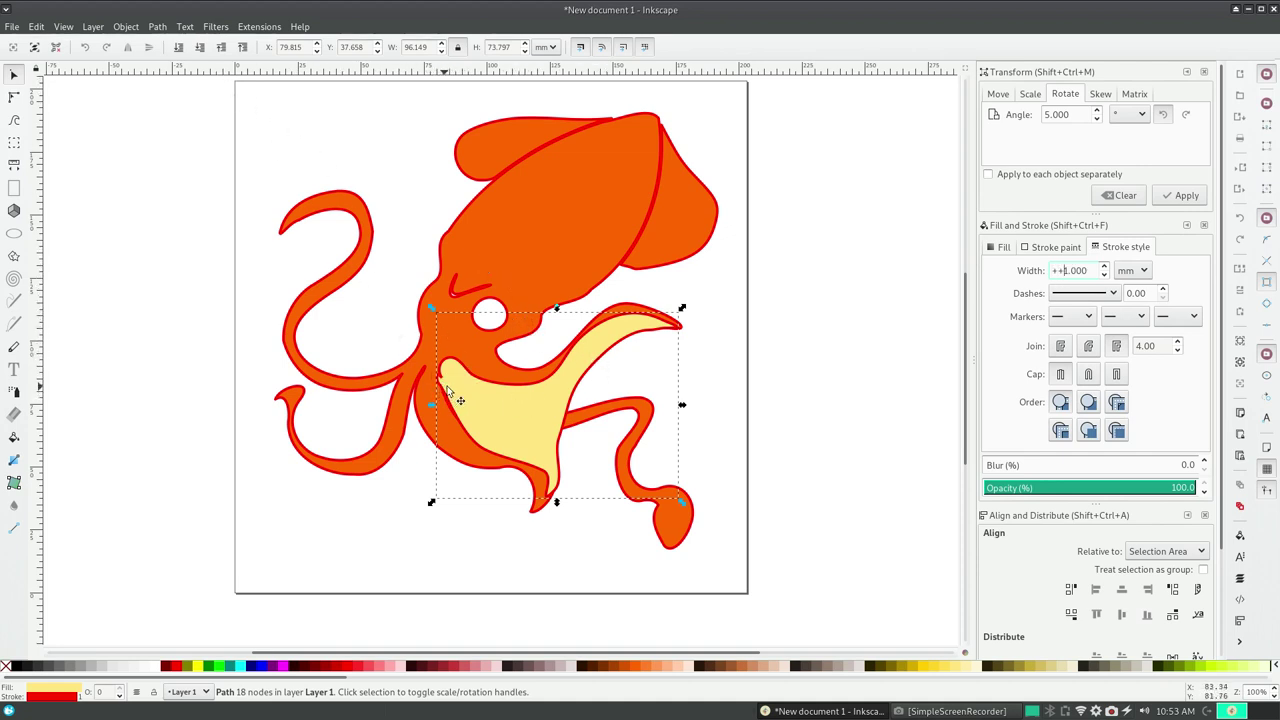
click(847, 353)
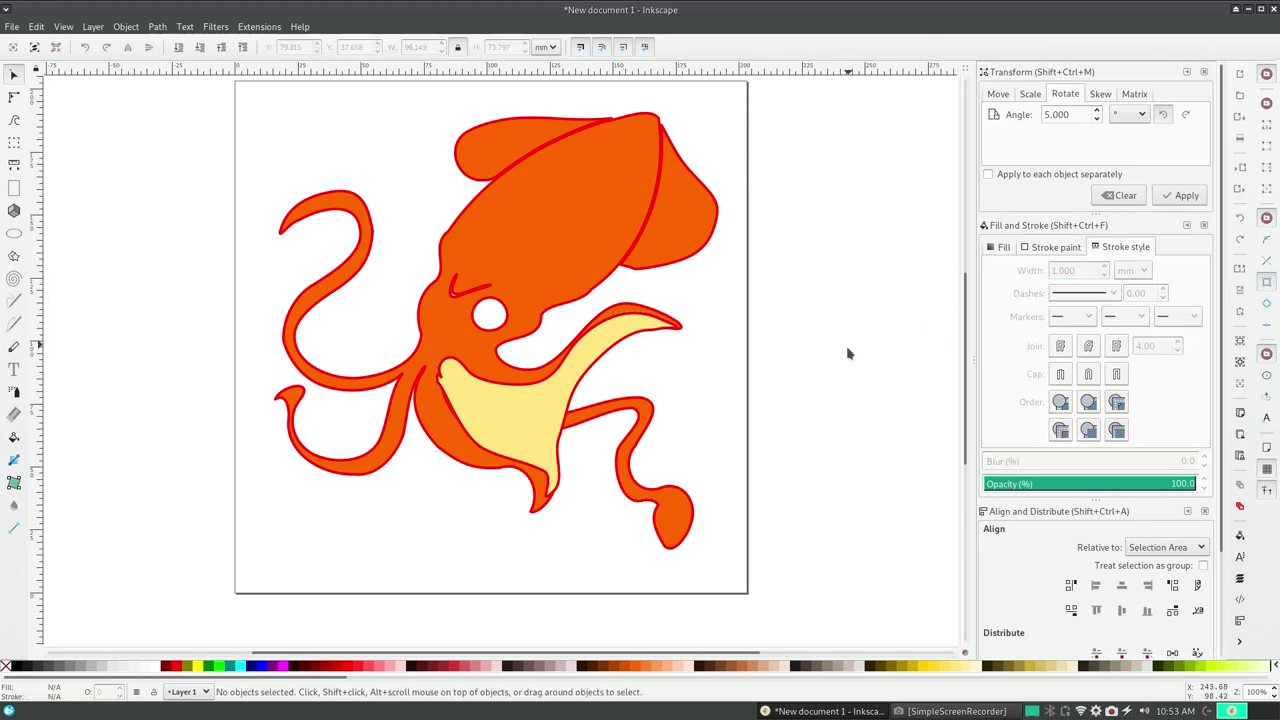
key(shift)
- Zoom in on the webbing's left tip and try moving its tip node, then undo
scroll(463, 380, up, 2)
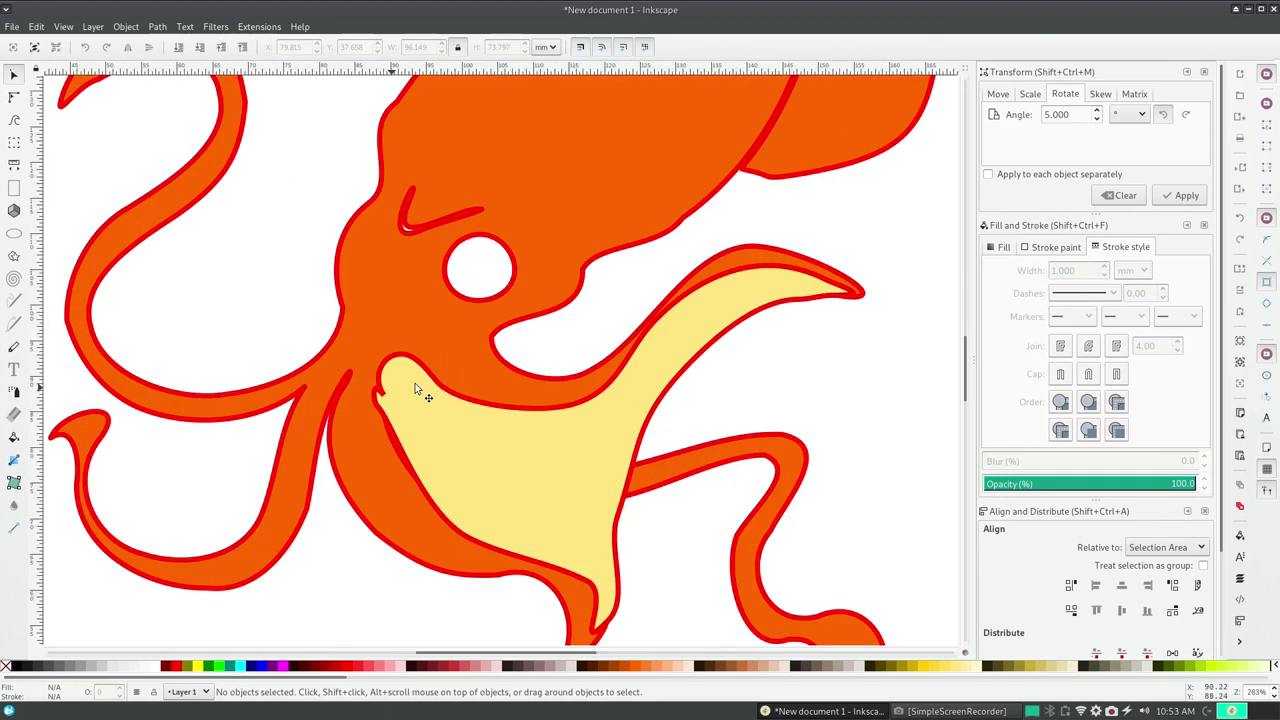
scroll(417, 385, up, 1)
click(335, 418)
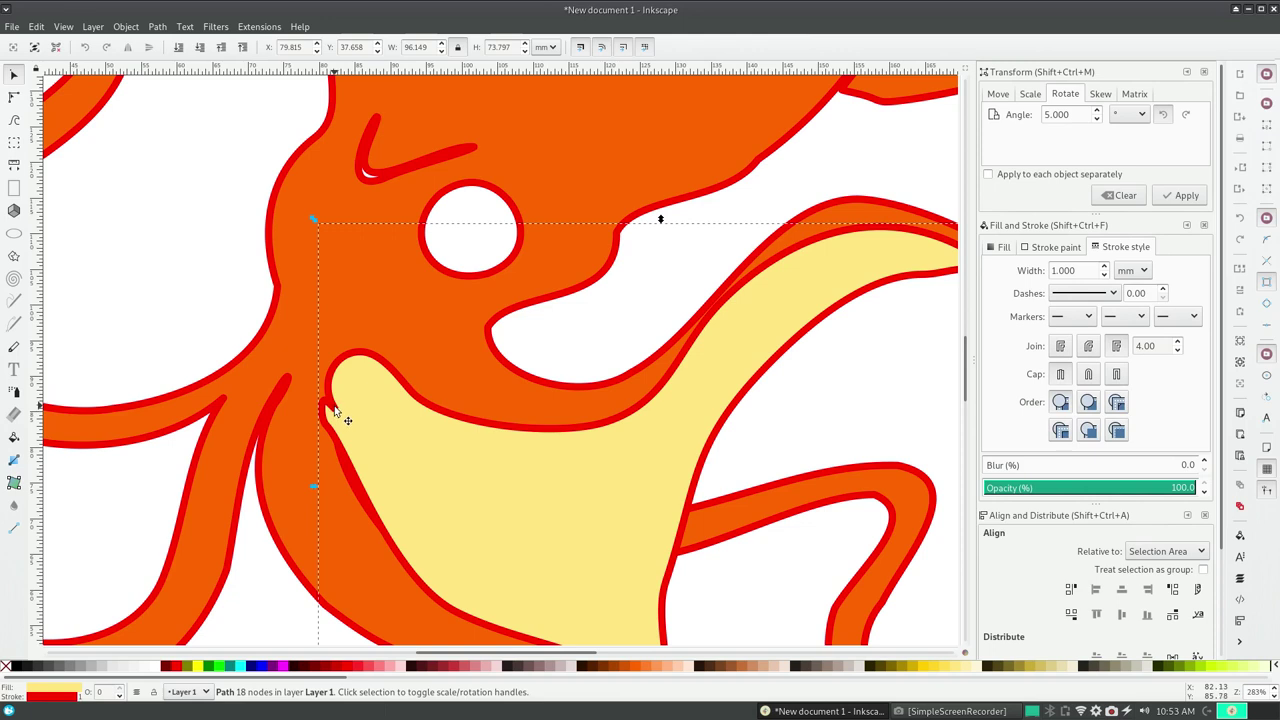
click(322, 399)
click(12, 98)
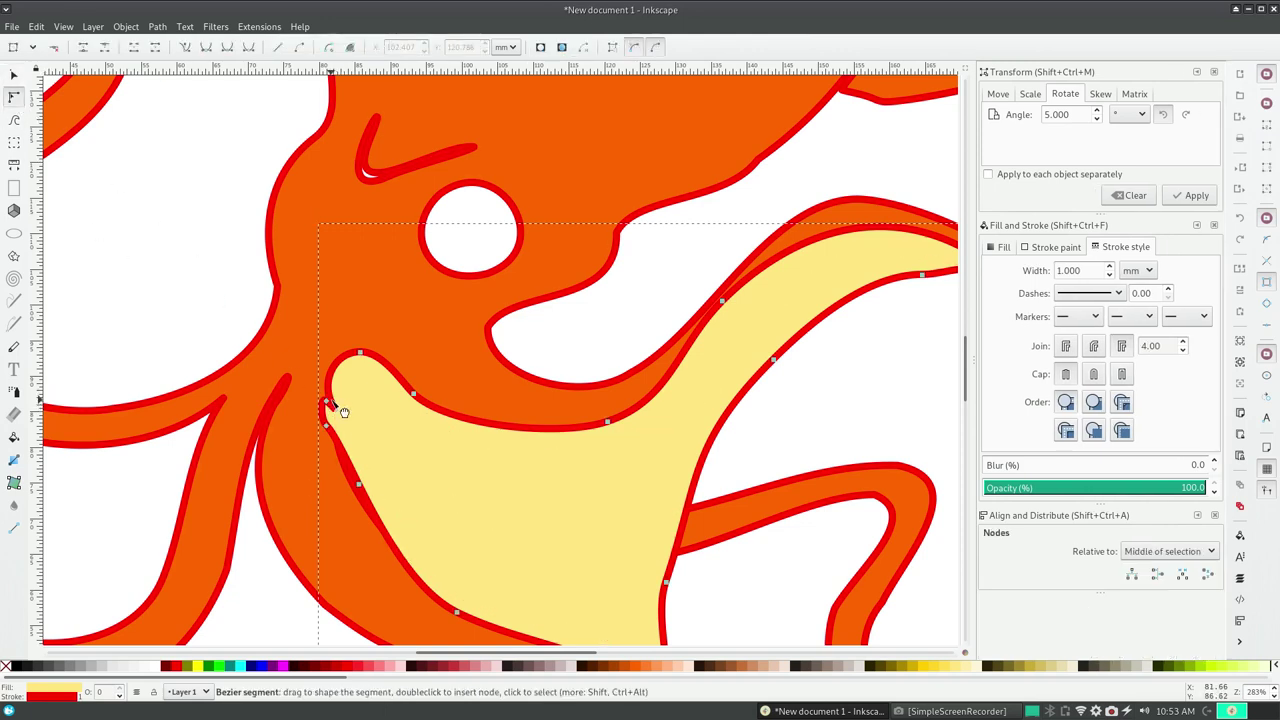
drag(335, 410, 352, 390)
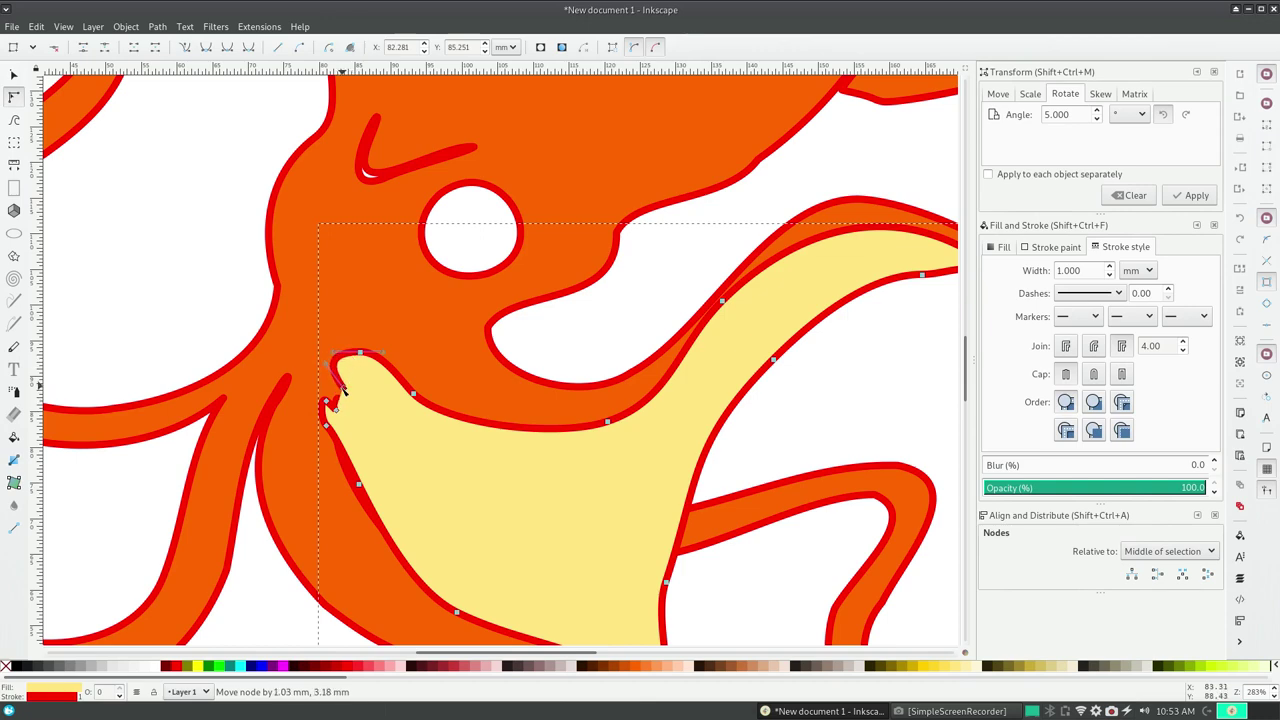
drag(352, 390, 340, 372)
key(ctrl+z)
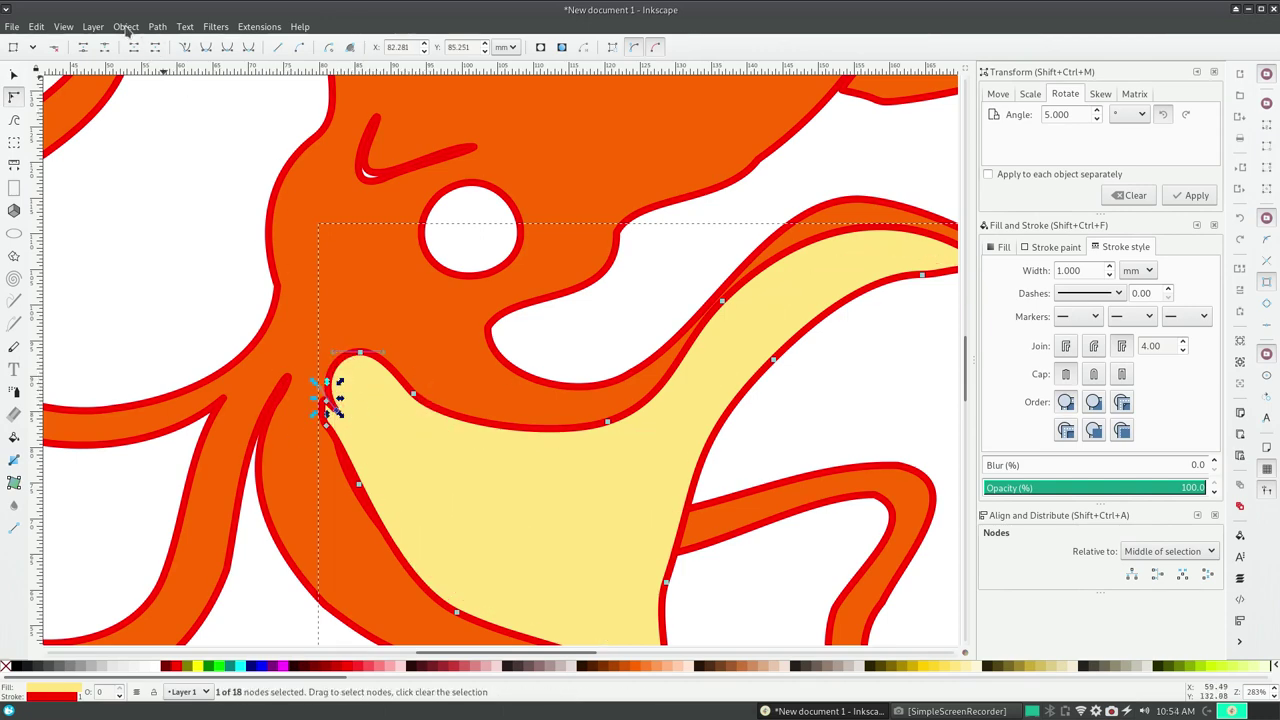
- Simplify the webbing path with Path > Simplify
click(158, 27)
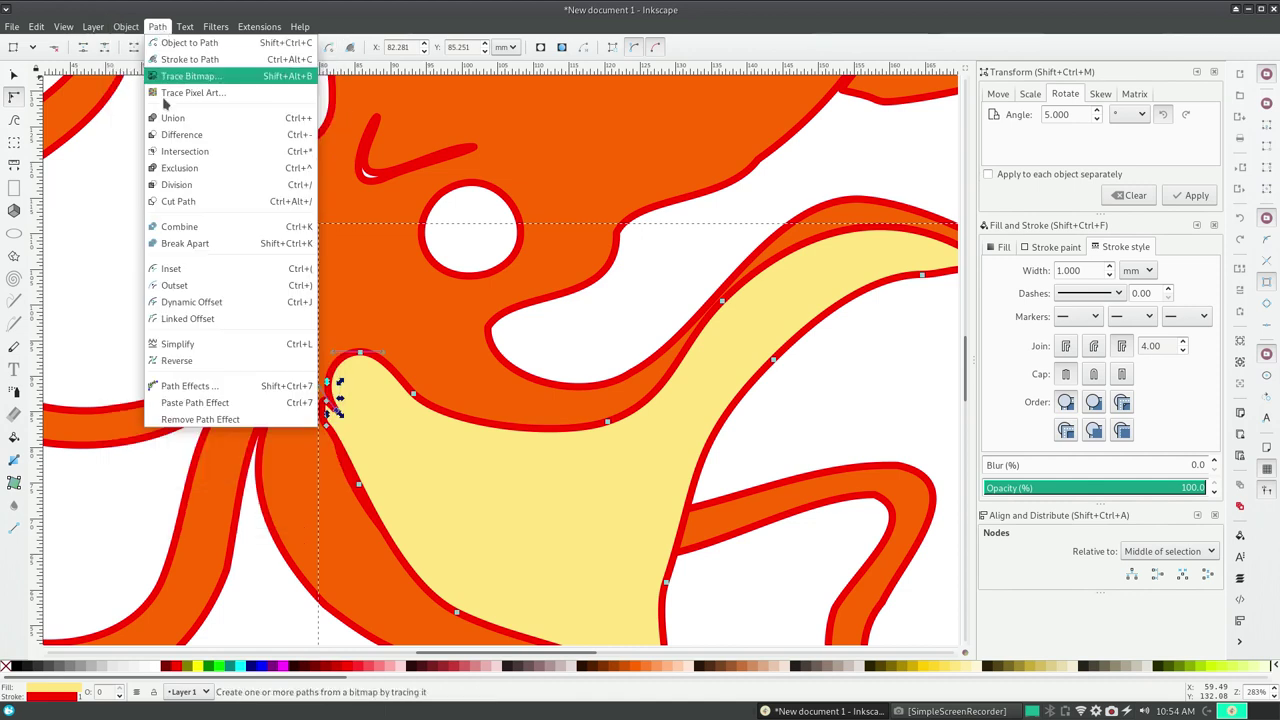
click(170, 346)
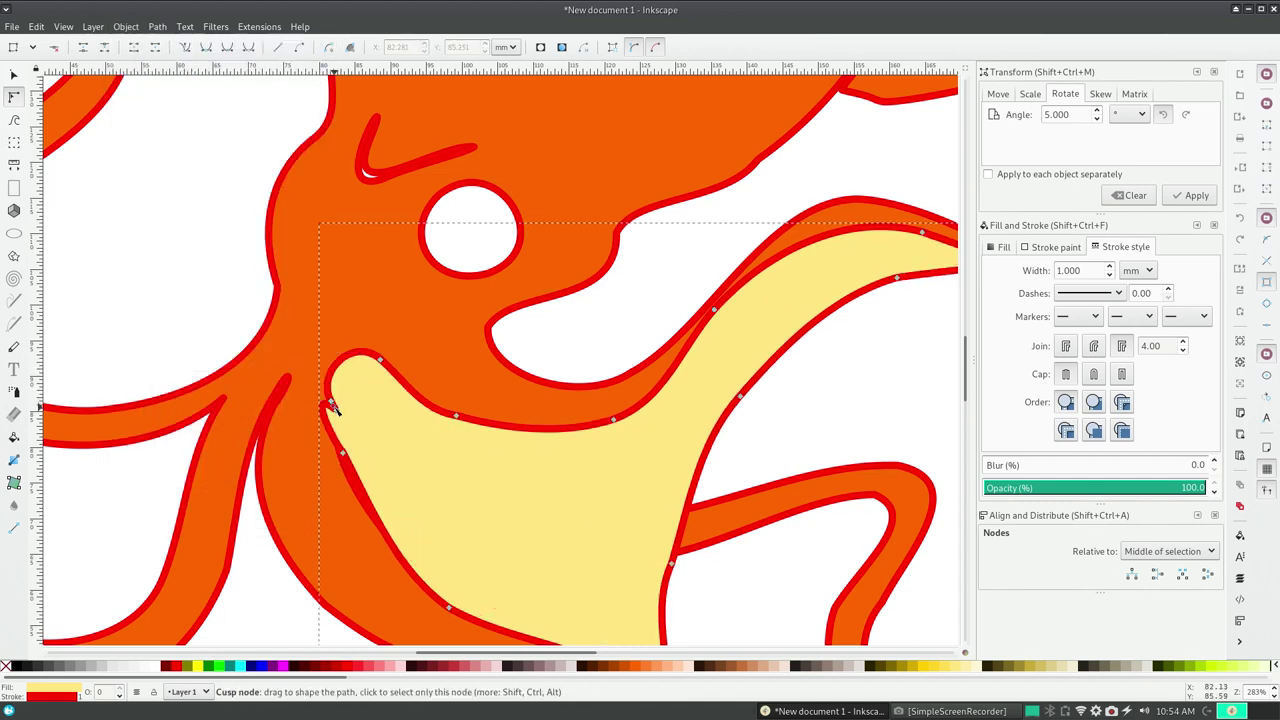
drag(349, 371, 365, 322)
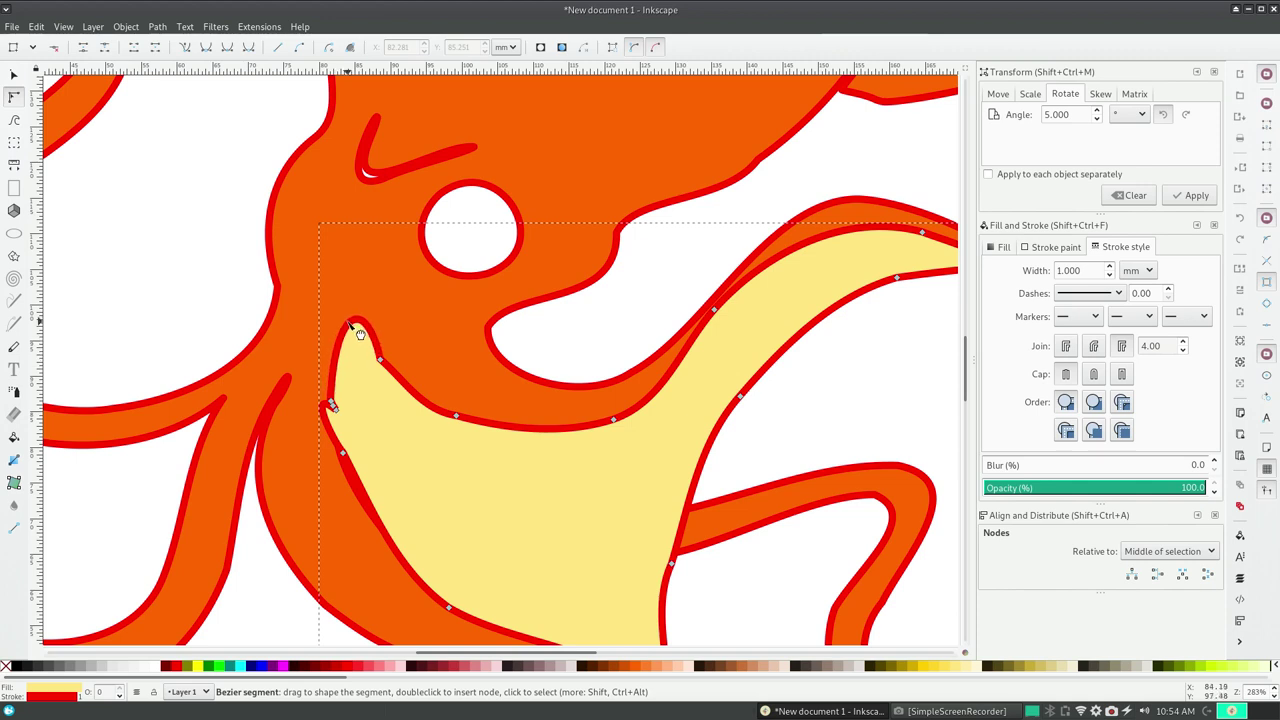
key(ctrl+z)
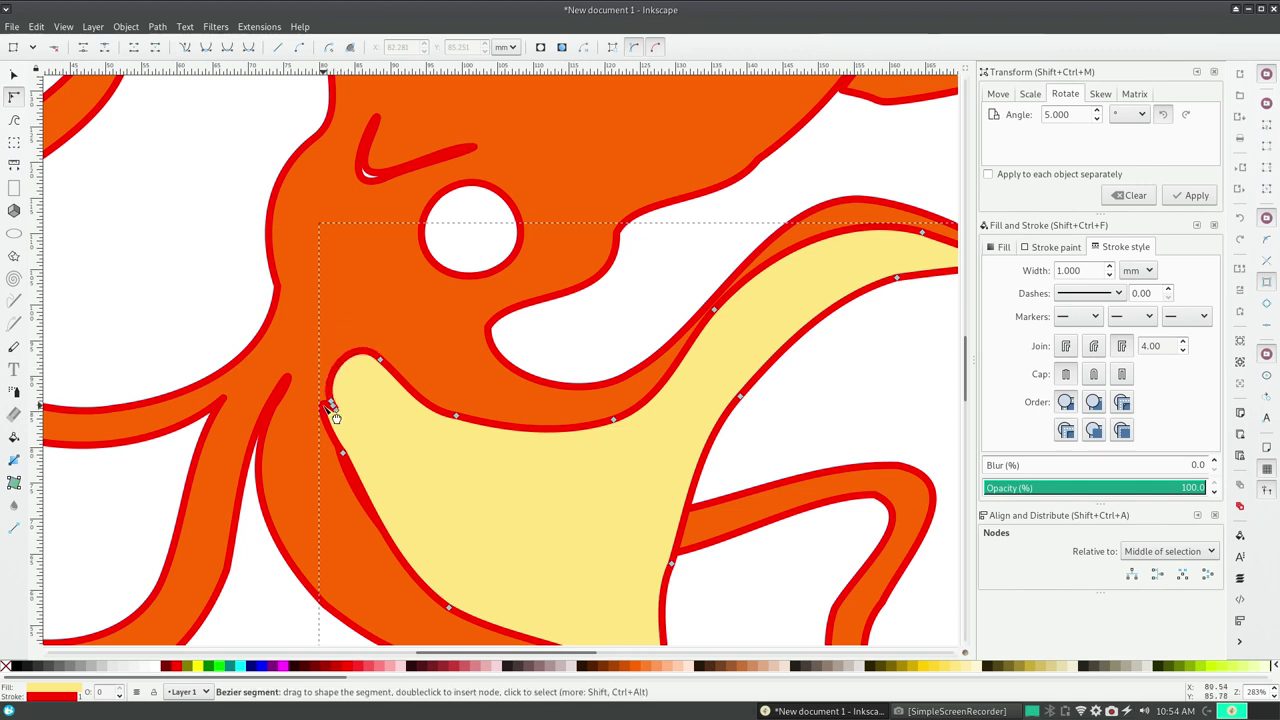
- Adjust the webbing's left-edge nodes and pull out a curve handle at the tip
drag(333, 415, 347, 436)
drag(348, 428, 336, 345)
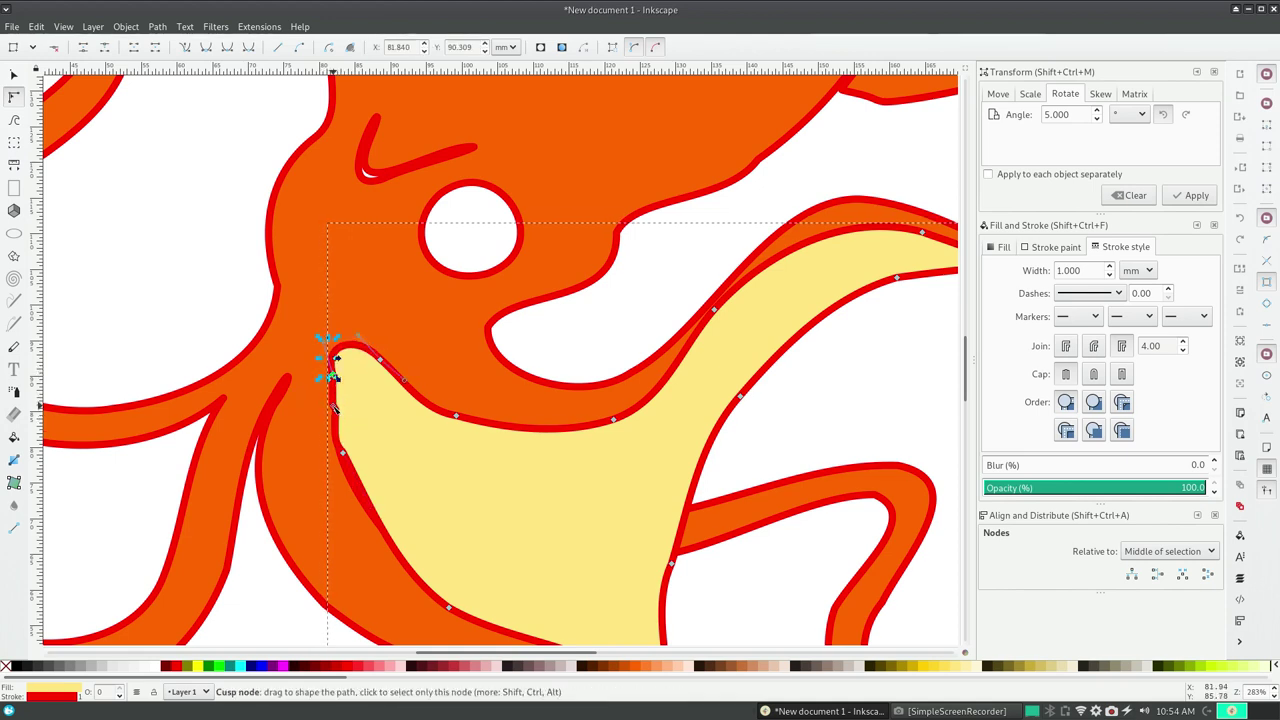
click(335, 407)
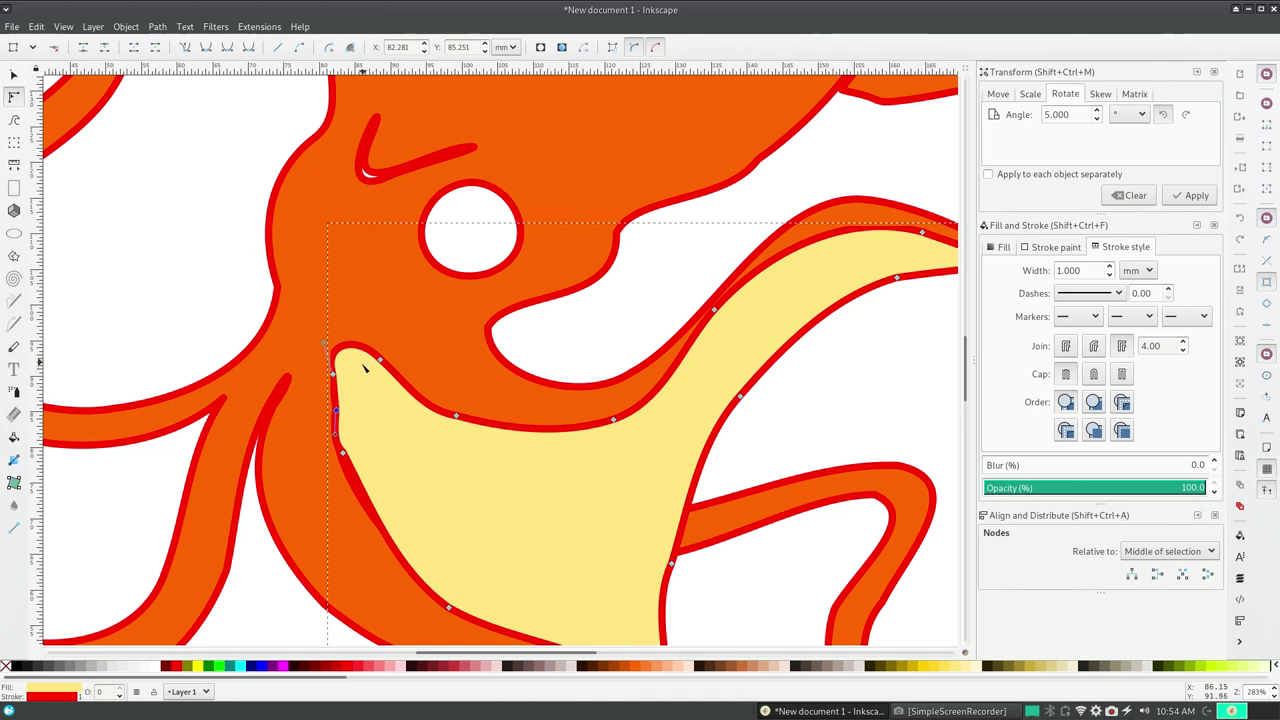
mouse_move(337, 418)
mouse_down()
mouse_move(340, 395)
mouse_move(338, 417)
mouse_up()
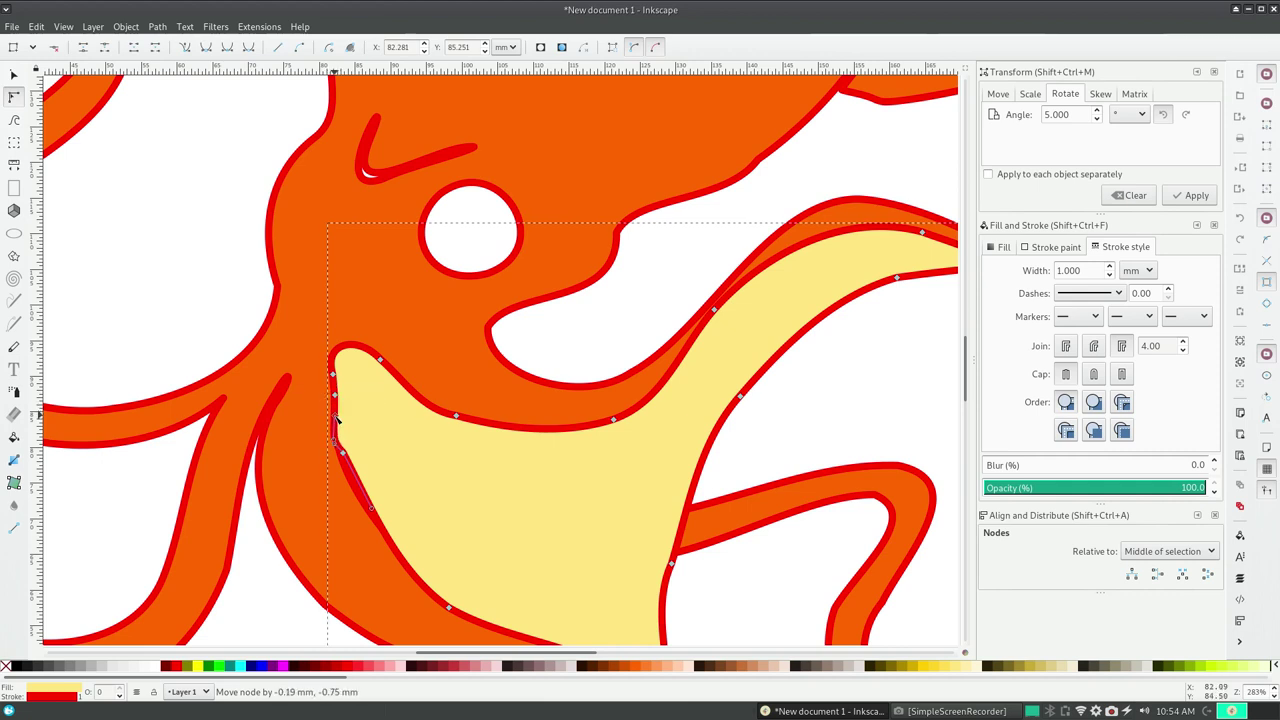
mouse_move(337, 414)
mouse_down()
mouse_move(356, 436)
mouse_move(337, 424)
mouse_up()
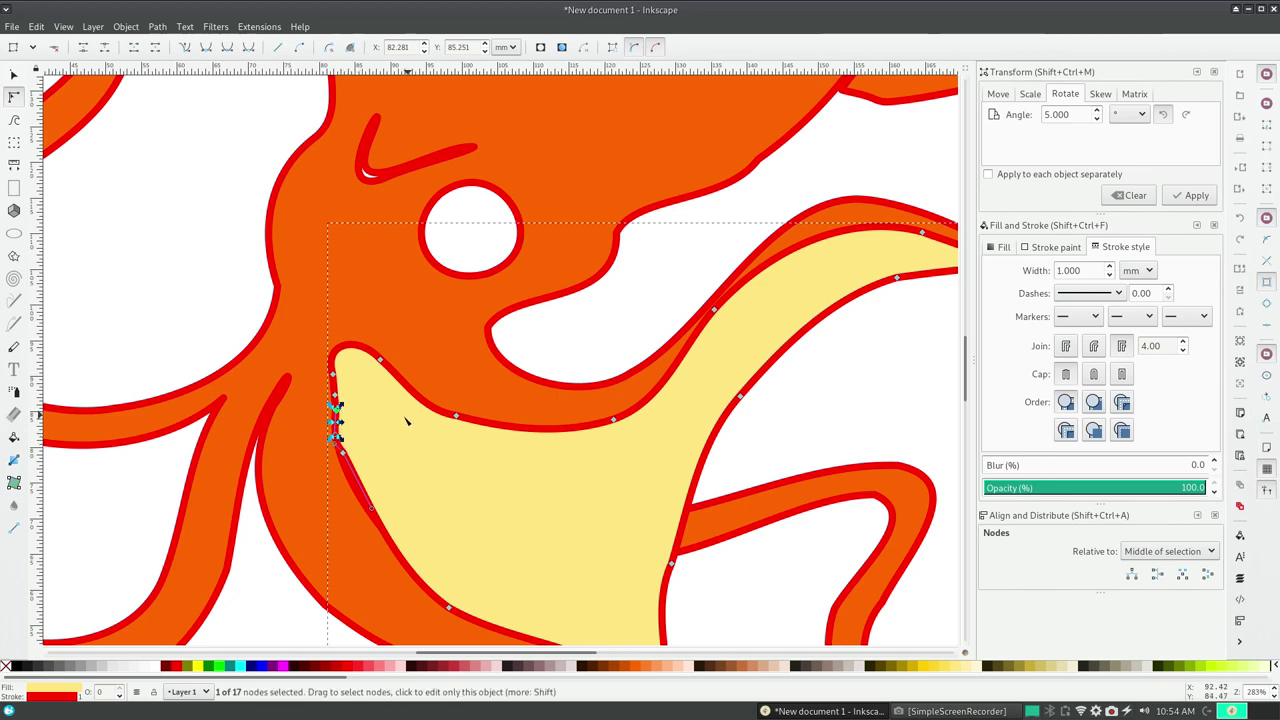
- Shift the webbing up-right and smooth its left edge into a curve along the body
click(14, 75)
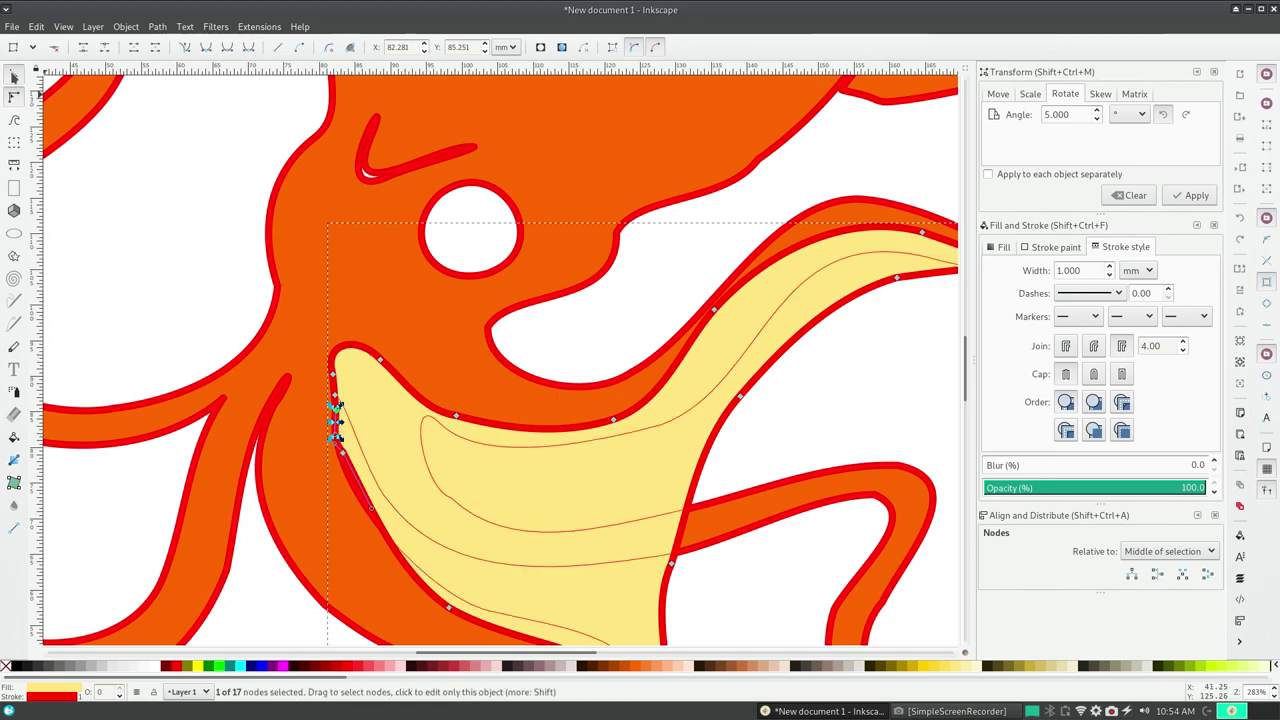
drag(363, 377, 398, 309)
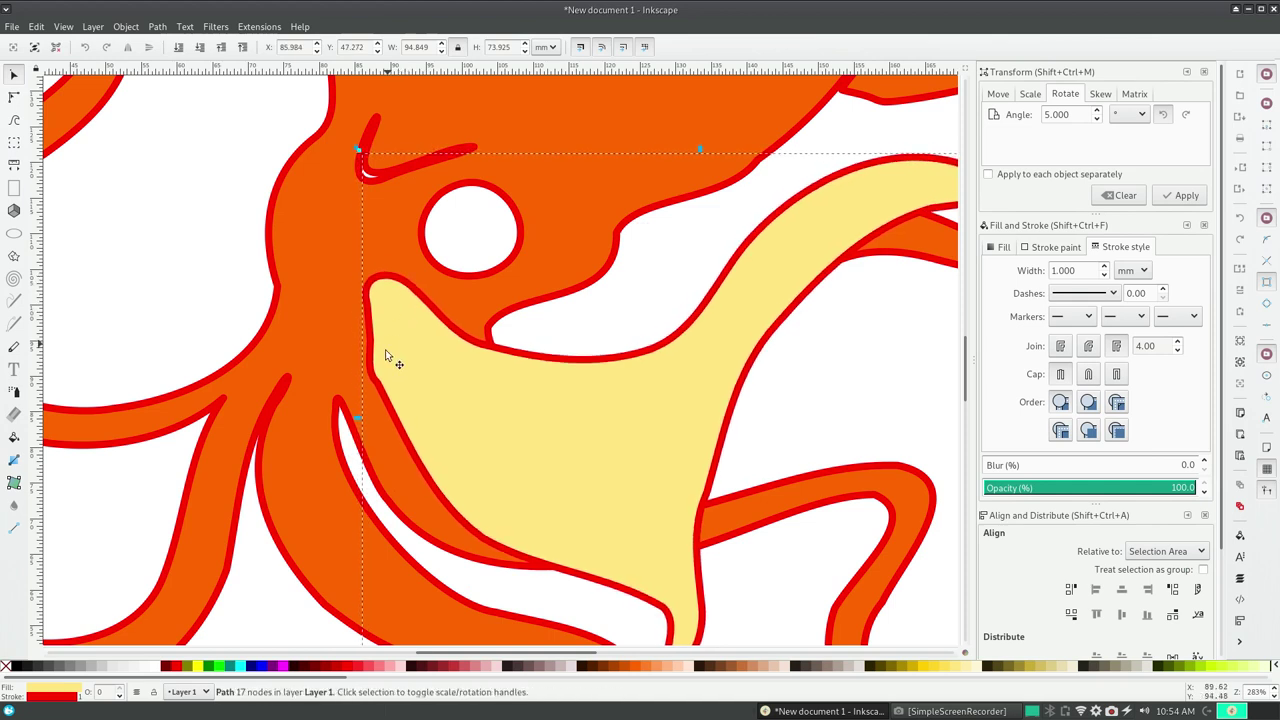
click(14, 97)
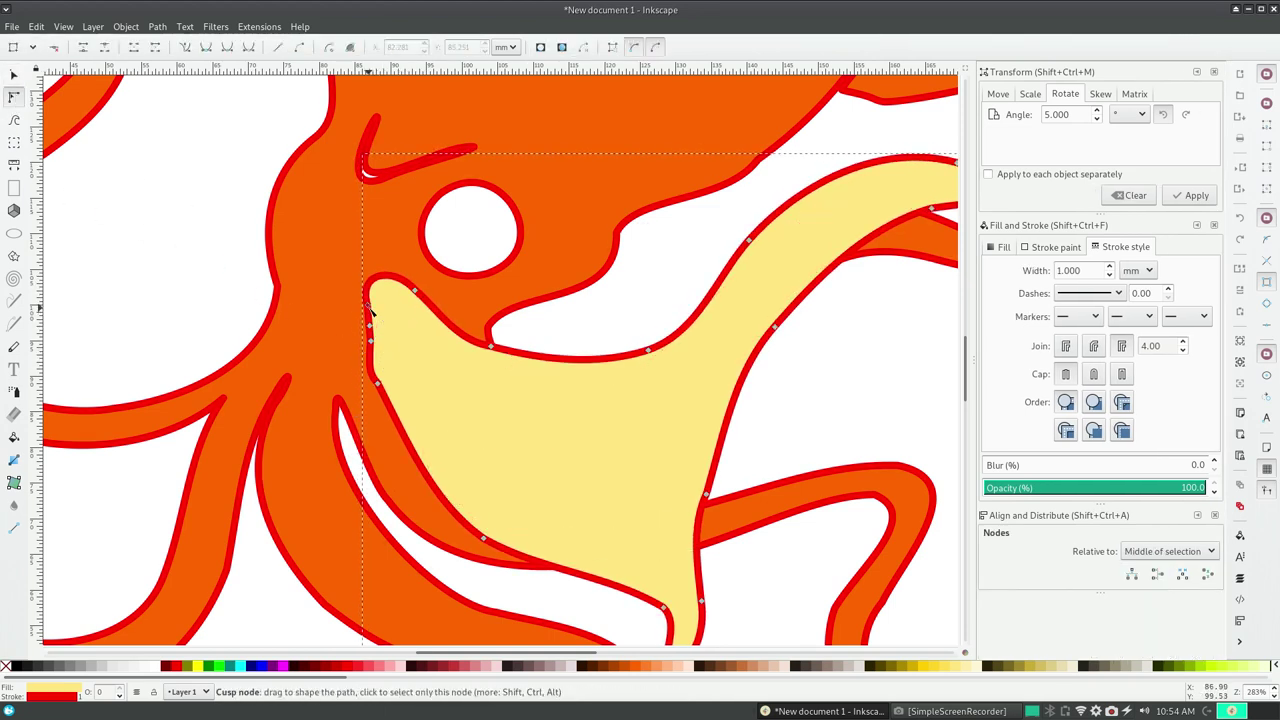
mouse_move(388, 392)
mouse_down()
mouse_move(408, 455)
mouse_move(372, 370)
mouse_move(384, 319)
mouse_up()
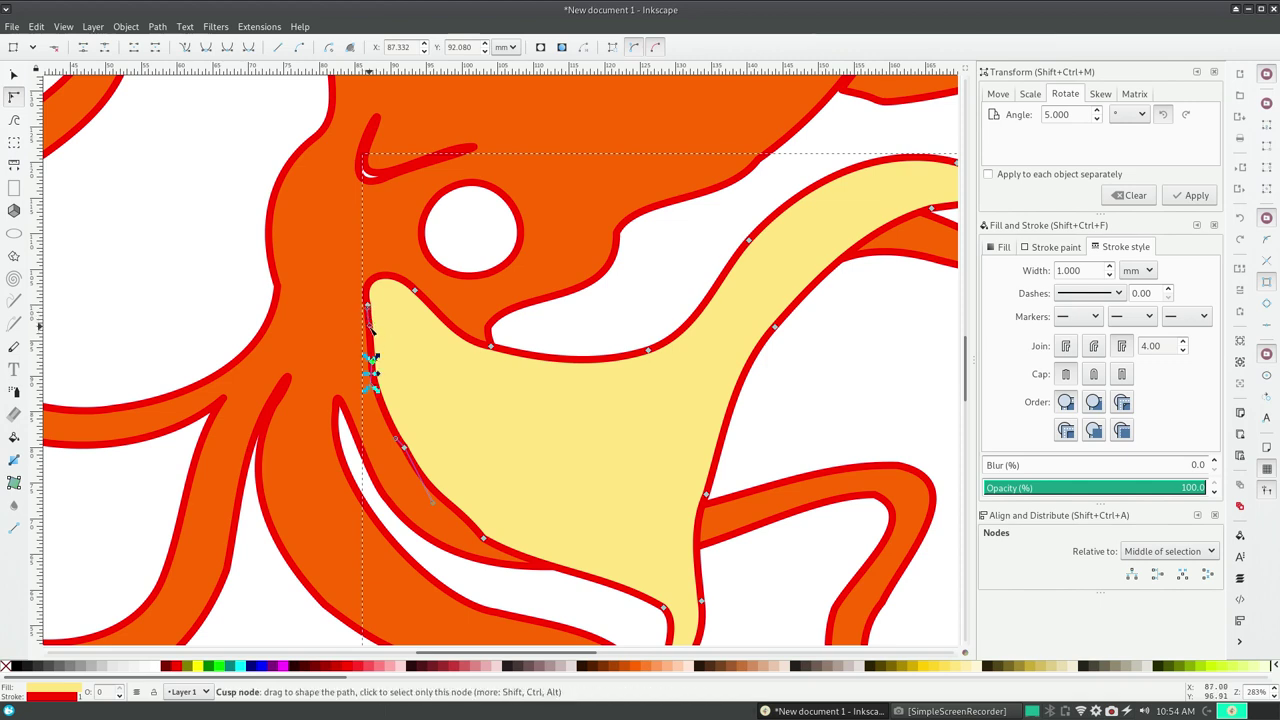
drag(372, 320, 368, 345)
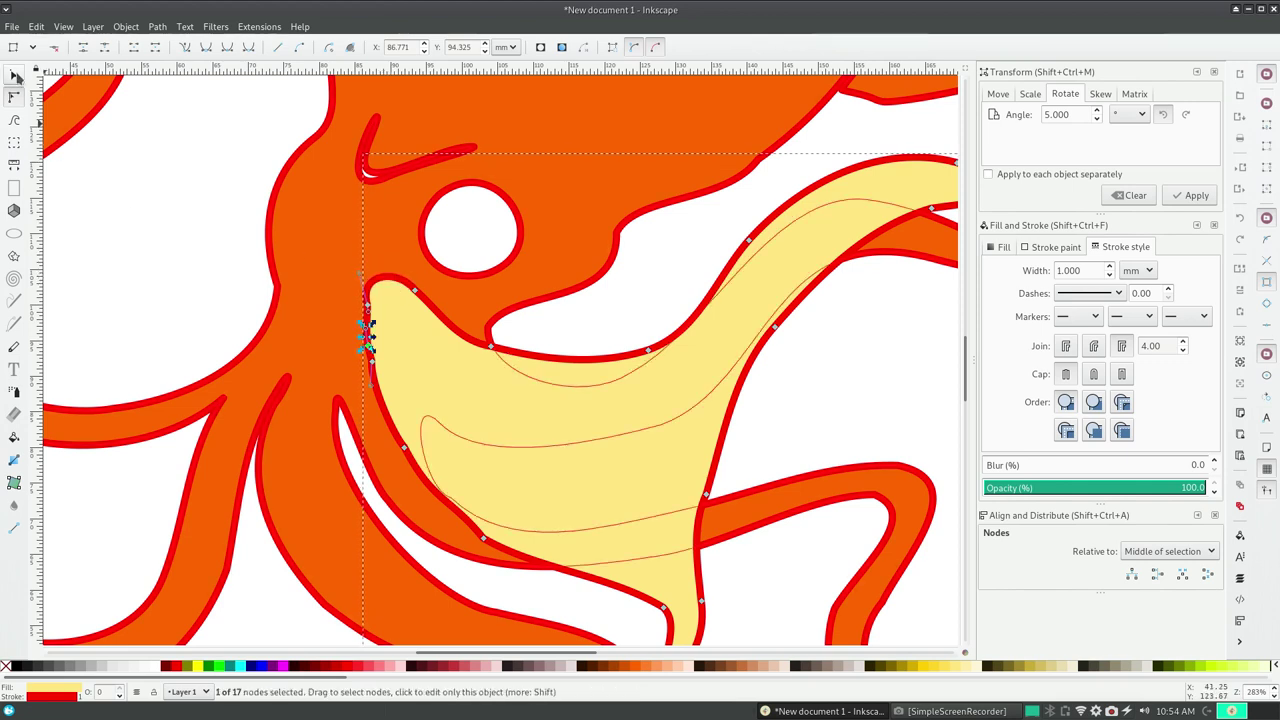
key(s)
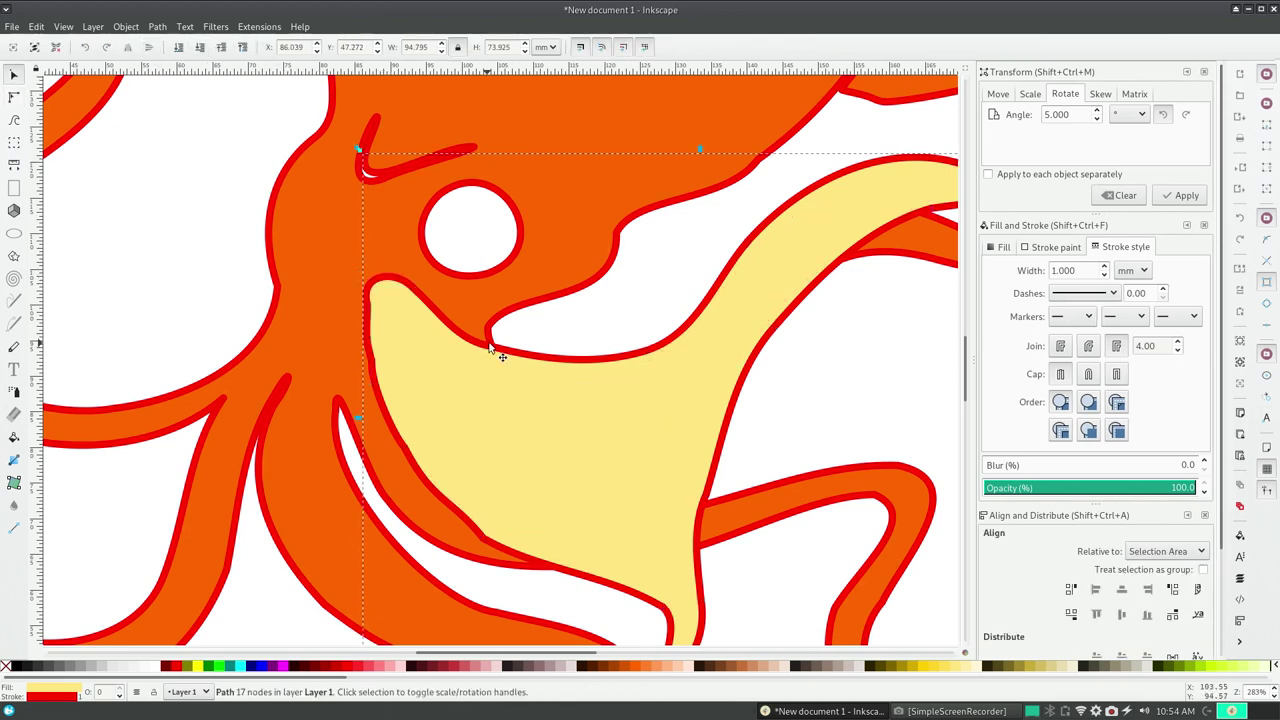
- Zoom out and move the webbing to about X 81.5, Y 38.2 mm below the eye
ctrl+scroll(490, 351, up, 1)
ctrl+scroll(488, 348, up, 1)
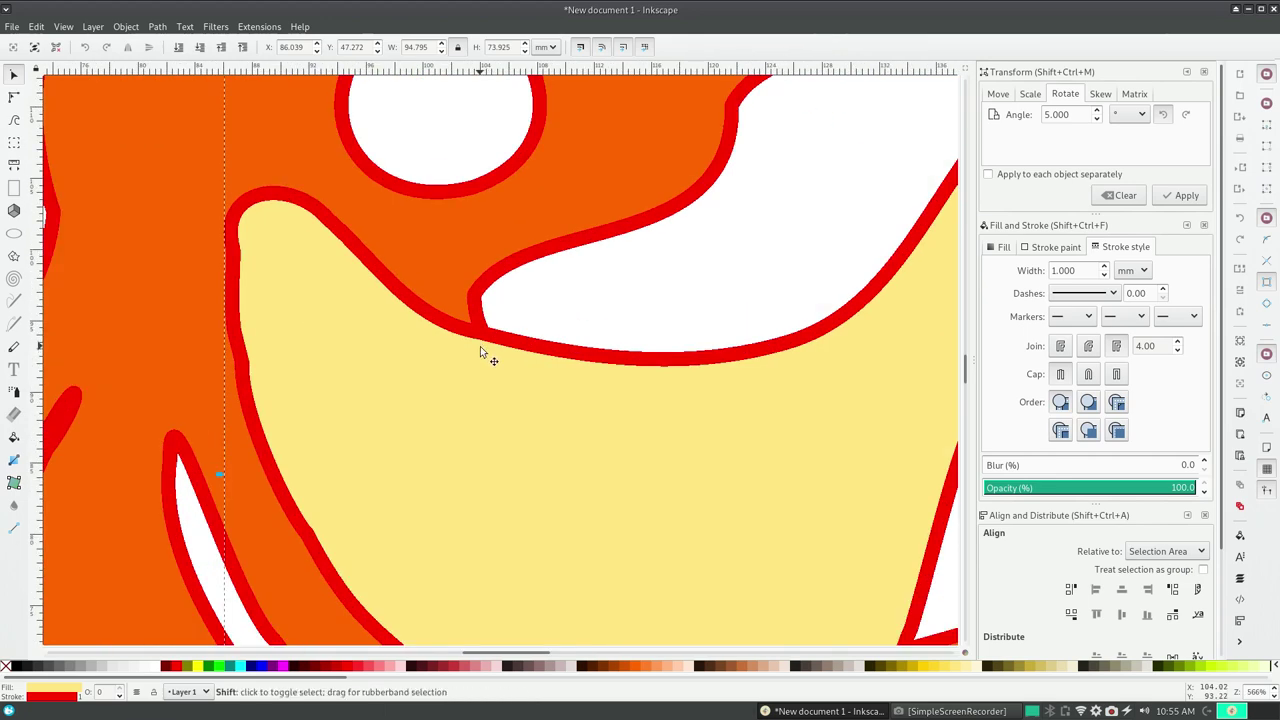
ctrl+scroll(480, 346, down, 2)
ctrl+scroll(478, 350, down, 2)
mouse_move(483, 350)
mouse_down()
mouse_move(510, 368)
mouse_move(482, 381)
mouse_up()
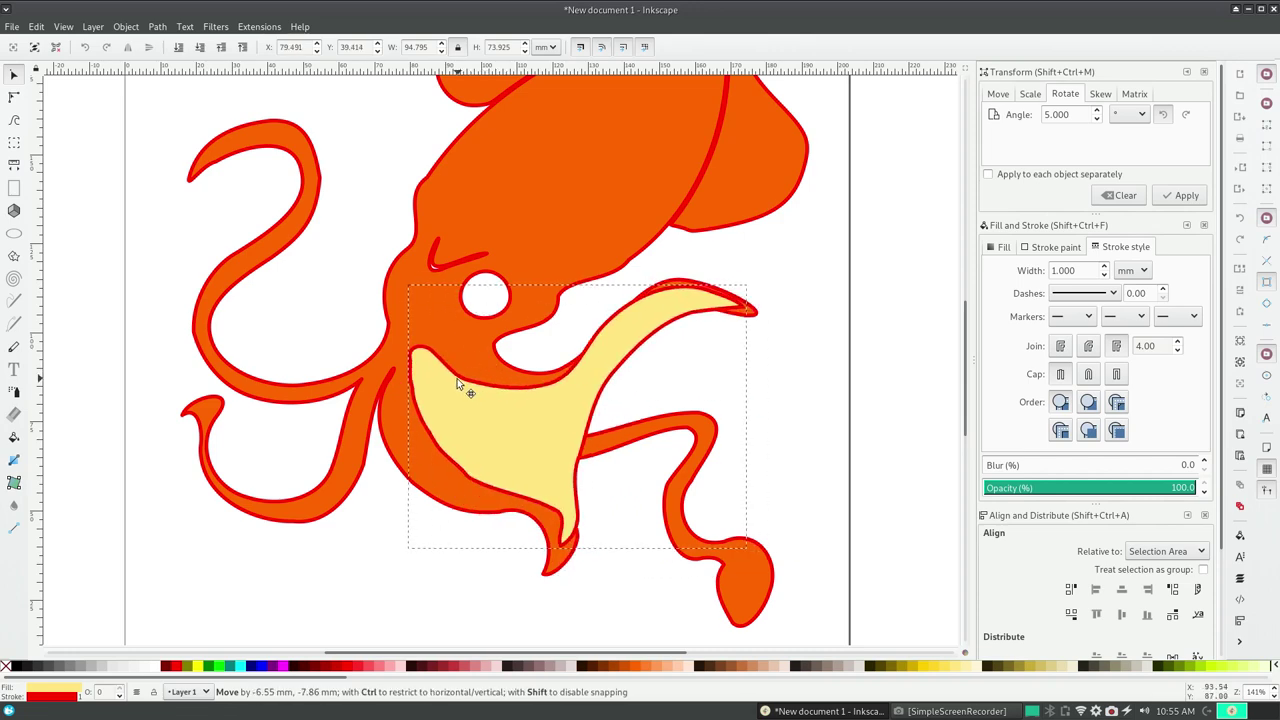
mouse_move(482, 381)
mouse_down()
mouse_move(447, 370)
mouse_move(458, 375)
mouse_up()
click(462, 382)
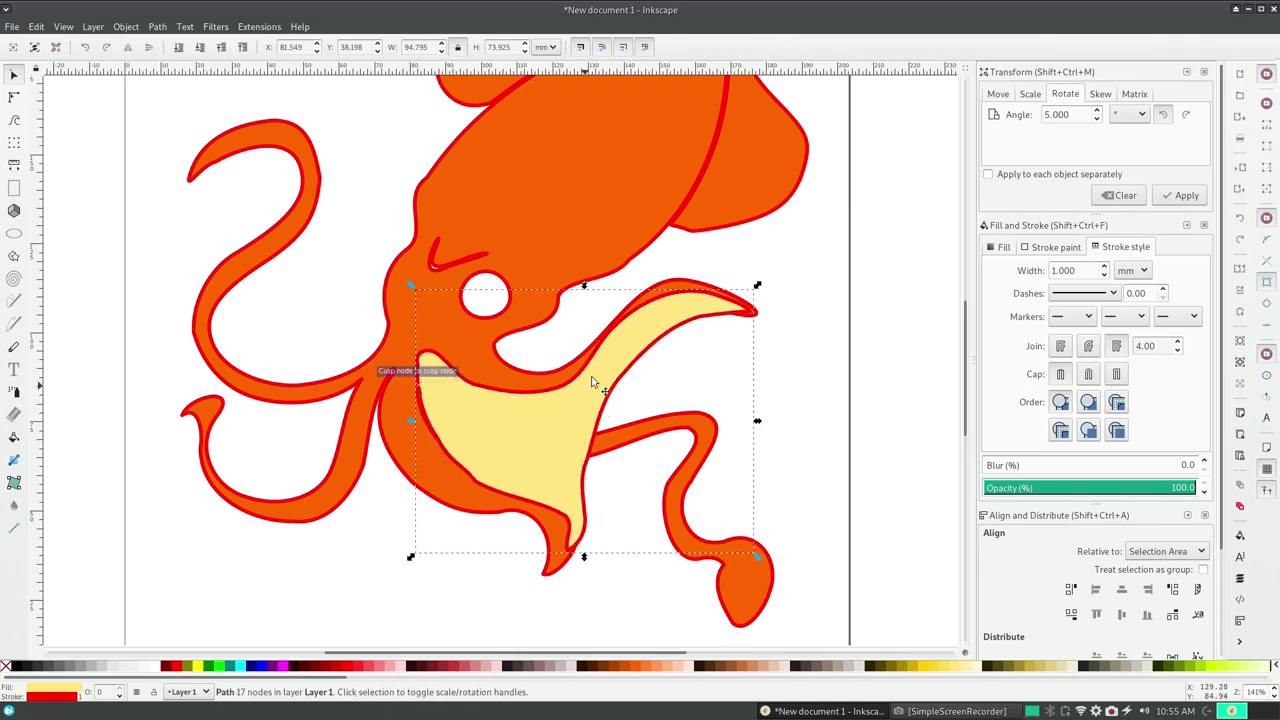
- Drag the webbing's upper curve, right tip and lower tip nodes to hug the tentacle
click(14, 97)
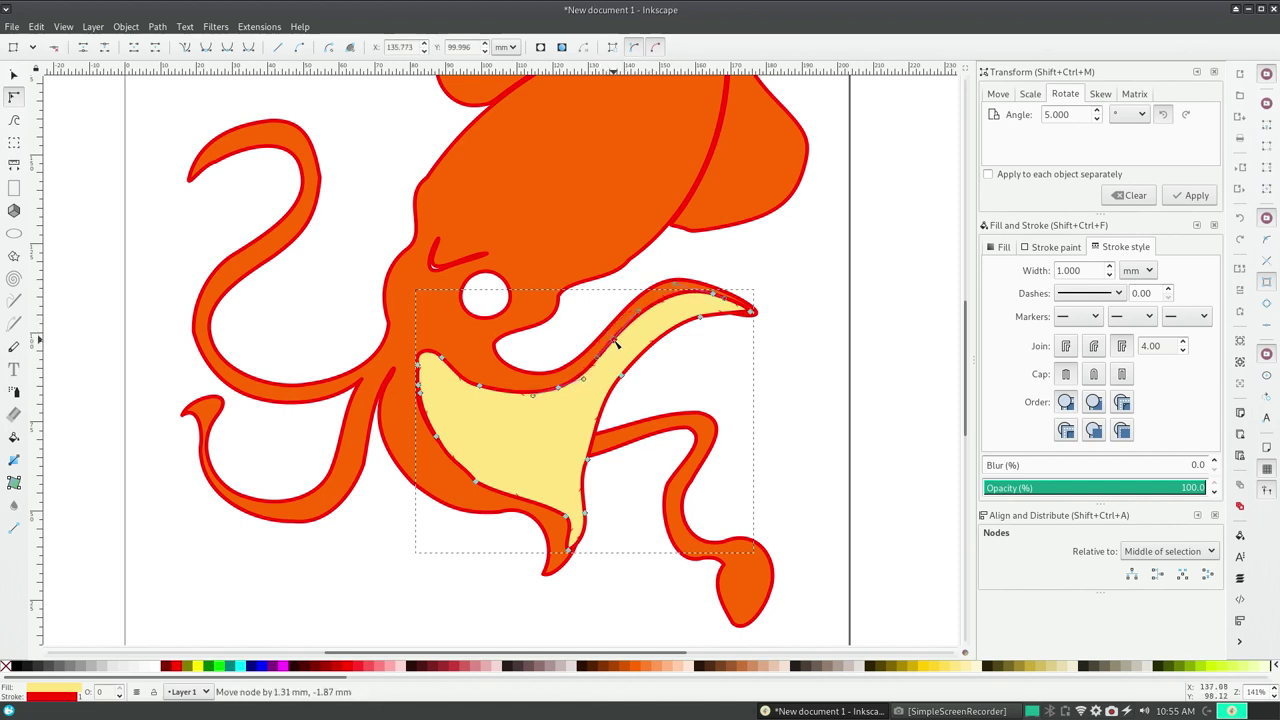
drag(608, 333, 620, 345)
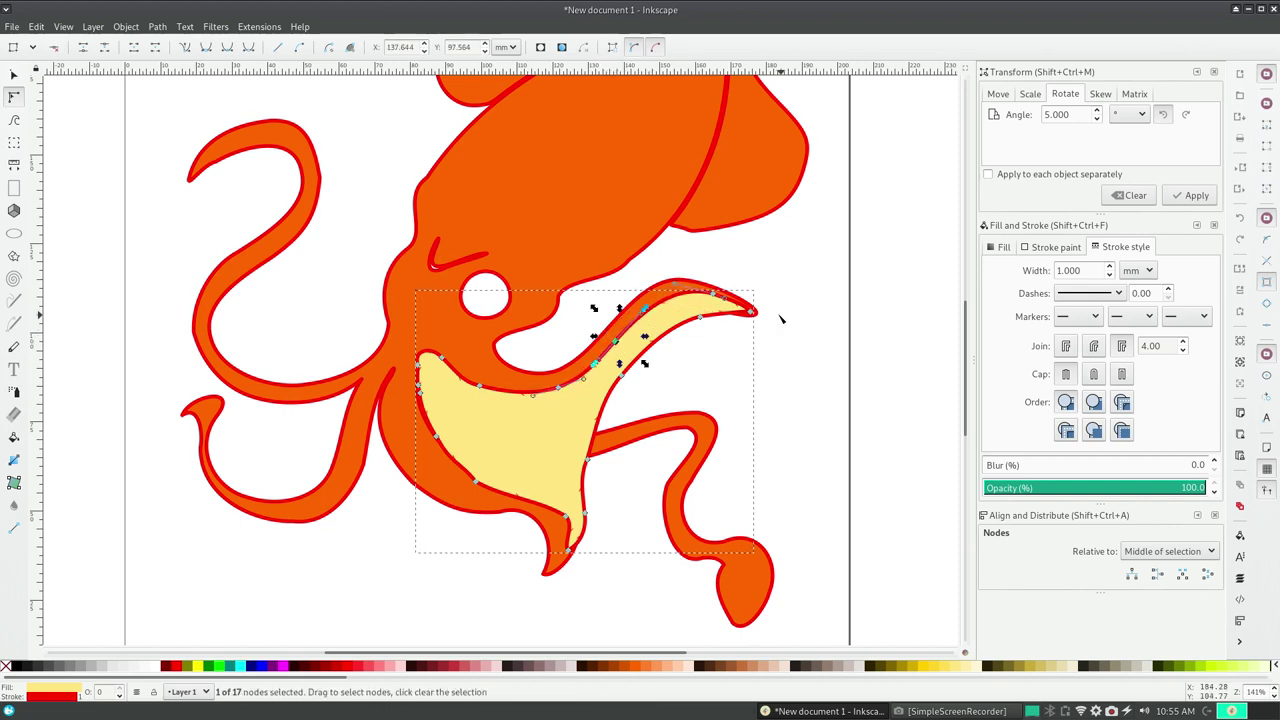
drag(753, 311, 758, 320)
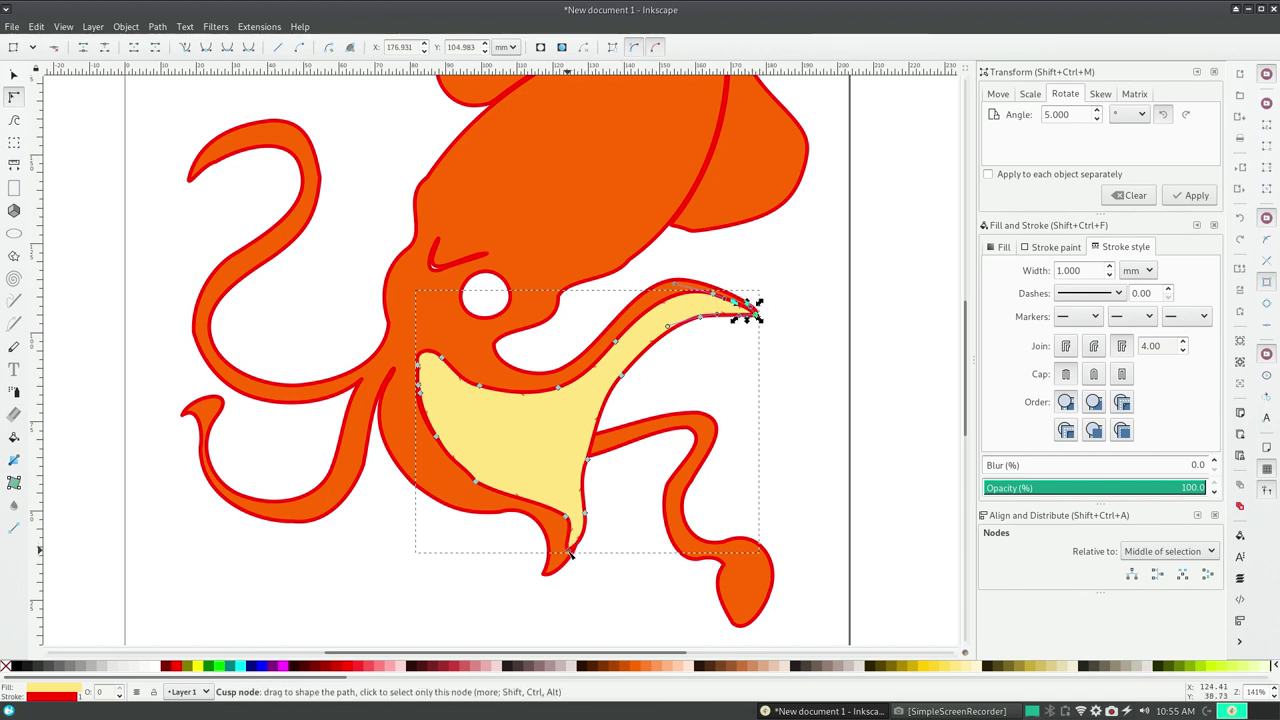
mouse_move(569, 550)
mouse_down()
mouse_move(571, 563)
mouse_move(580, 543)
mouse_up()
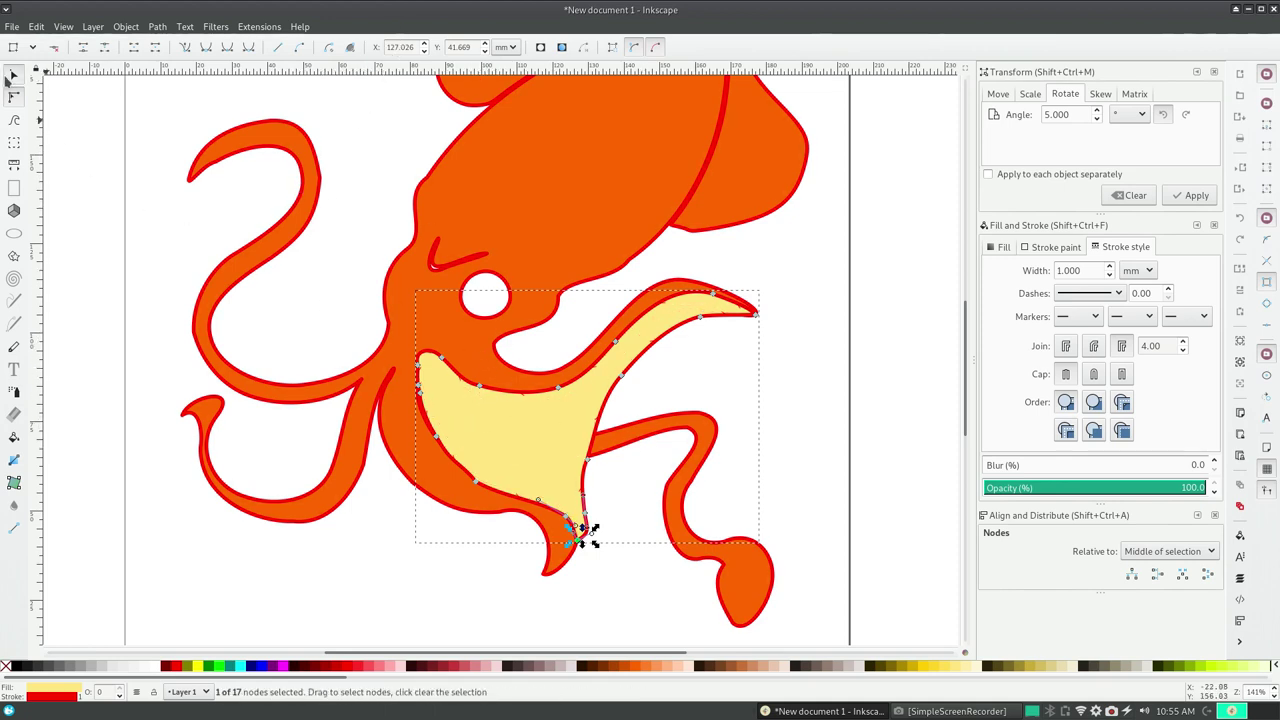
- Select the webbing together with the orange squid body for node editing
click(14, 75)
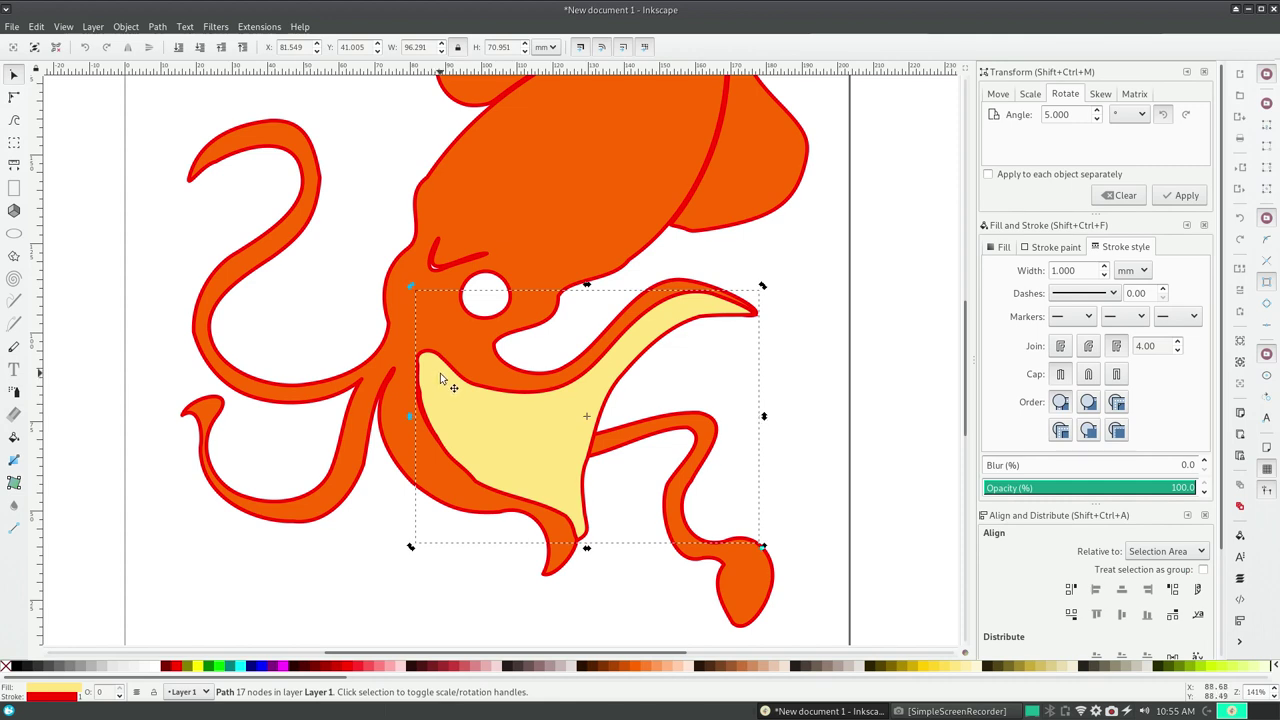
key(shift)
shift+click(593, 208)
key(n)
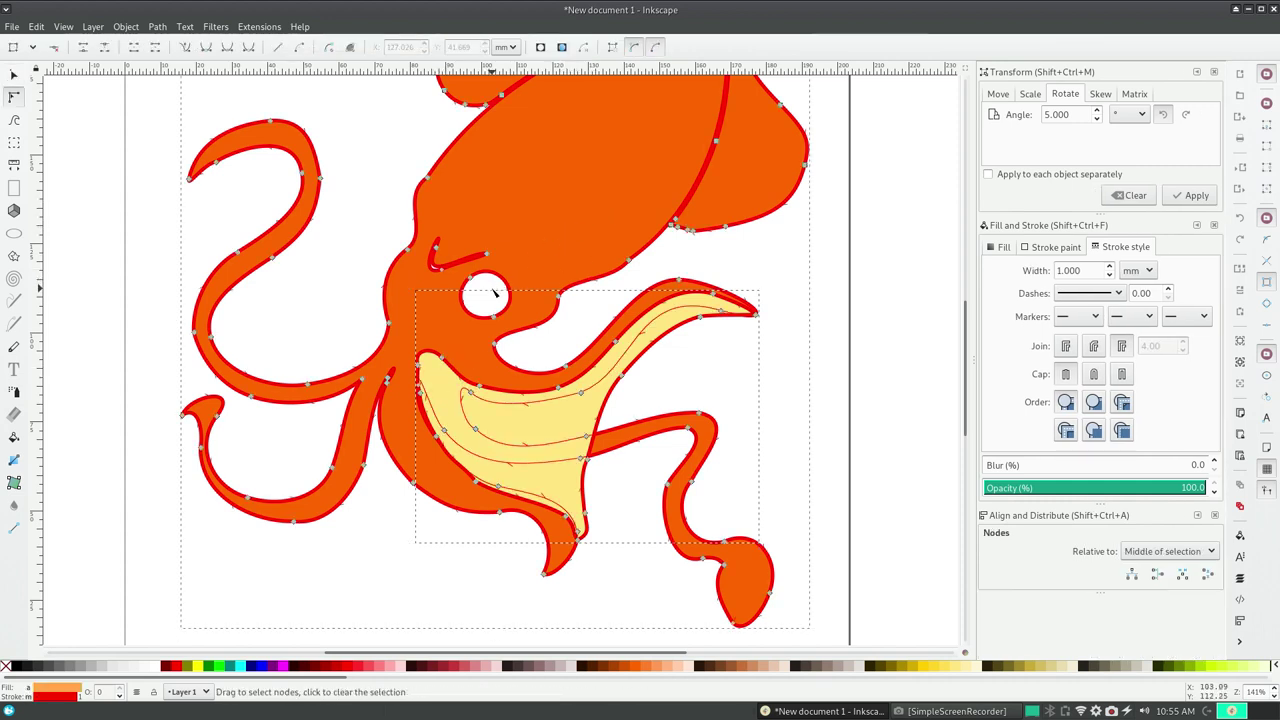
- Select the webbing with the squid body, test Path > Intersection, and undo it
click(84, 323)
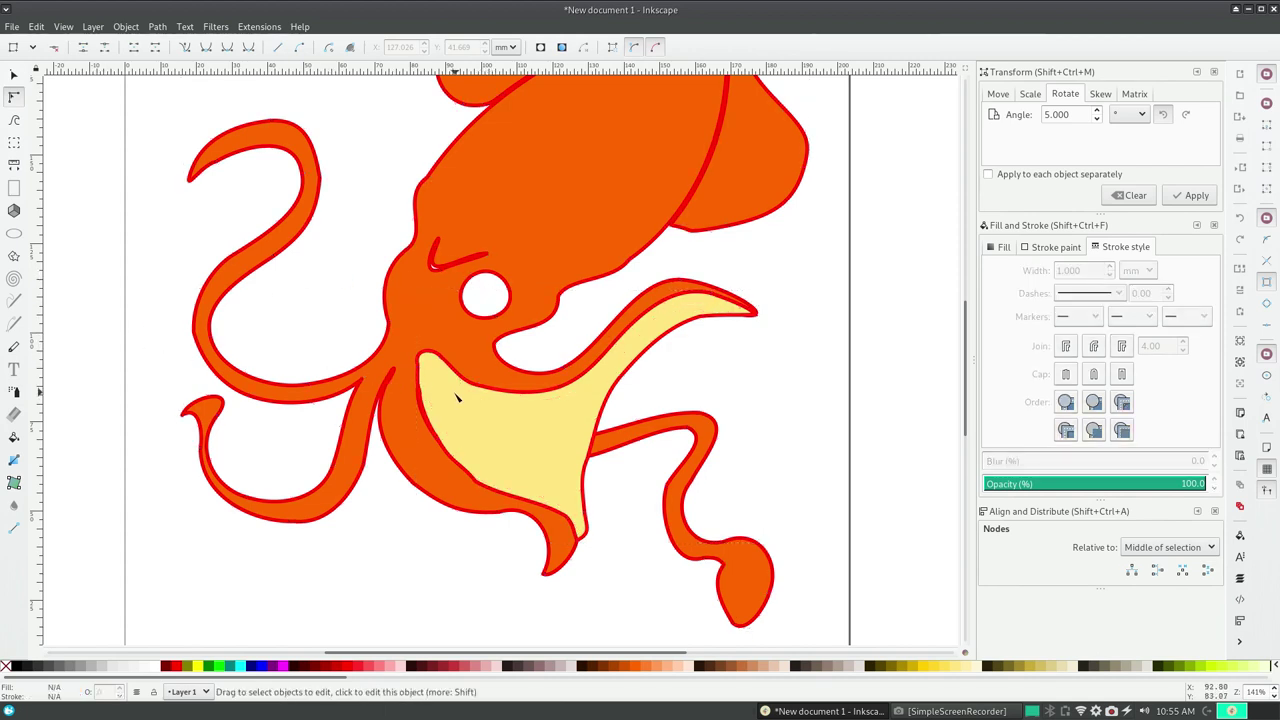
click(455, 397)
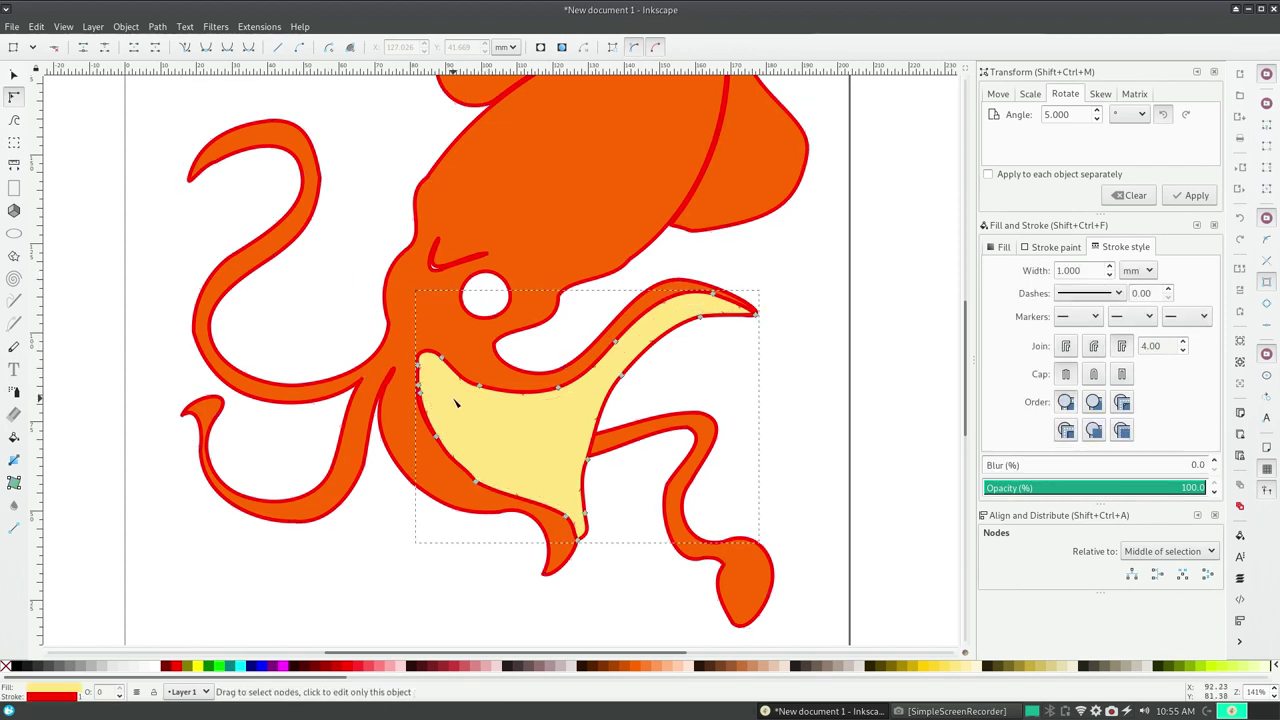
shift+click(403, 428)
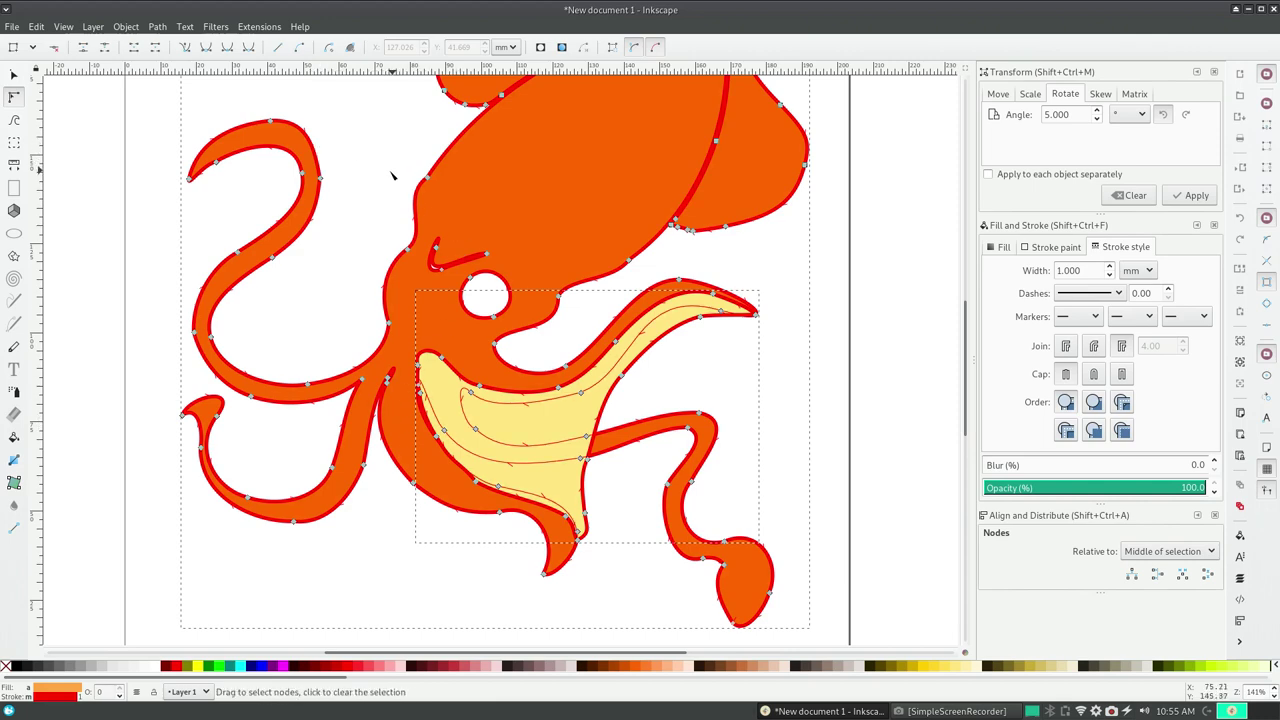
click(121, 30)
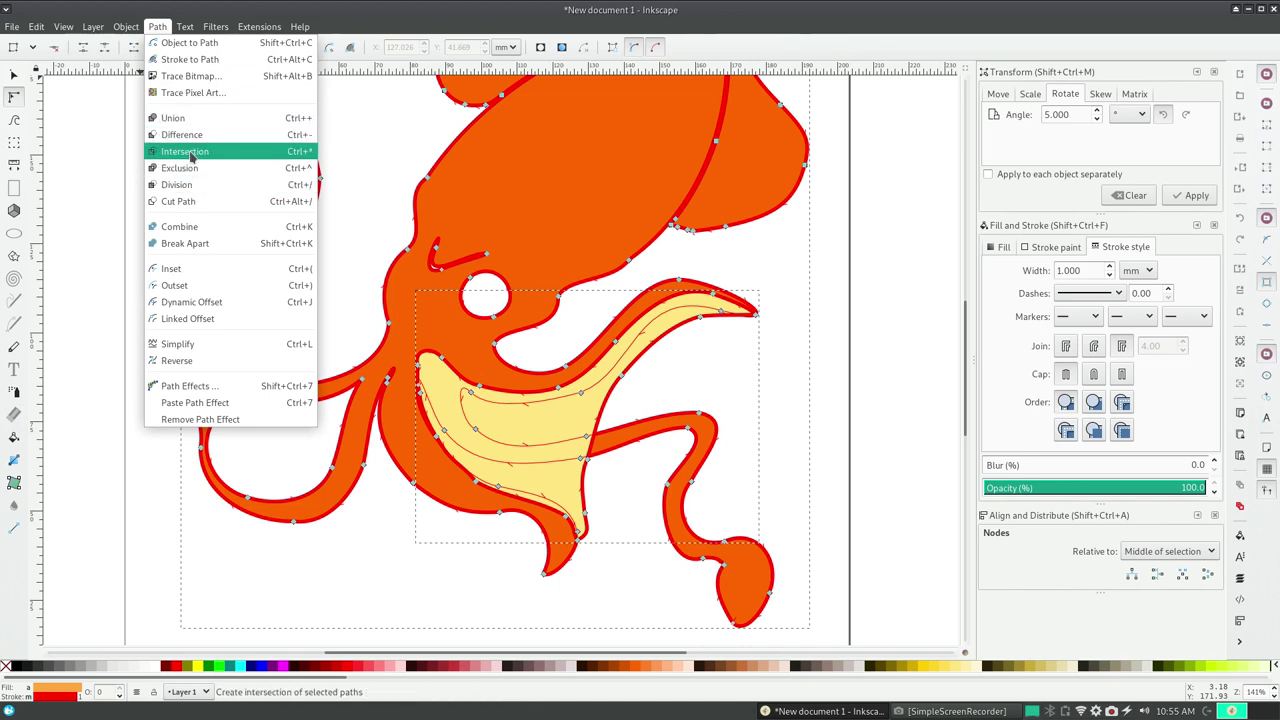
click(192, 151)
click(36, 26)
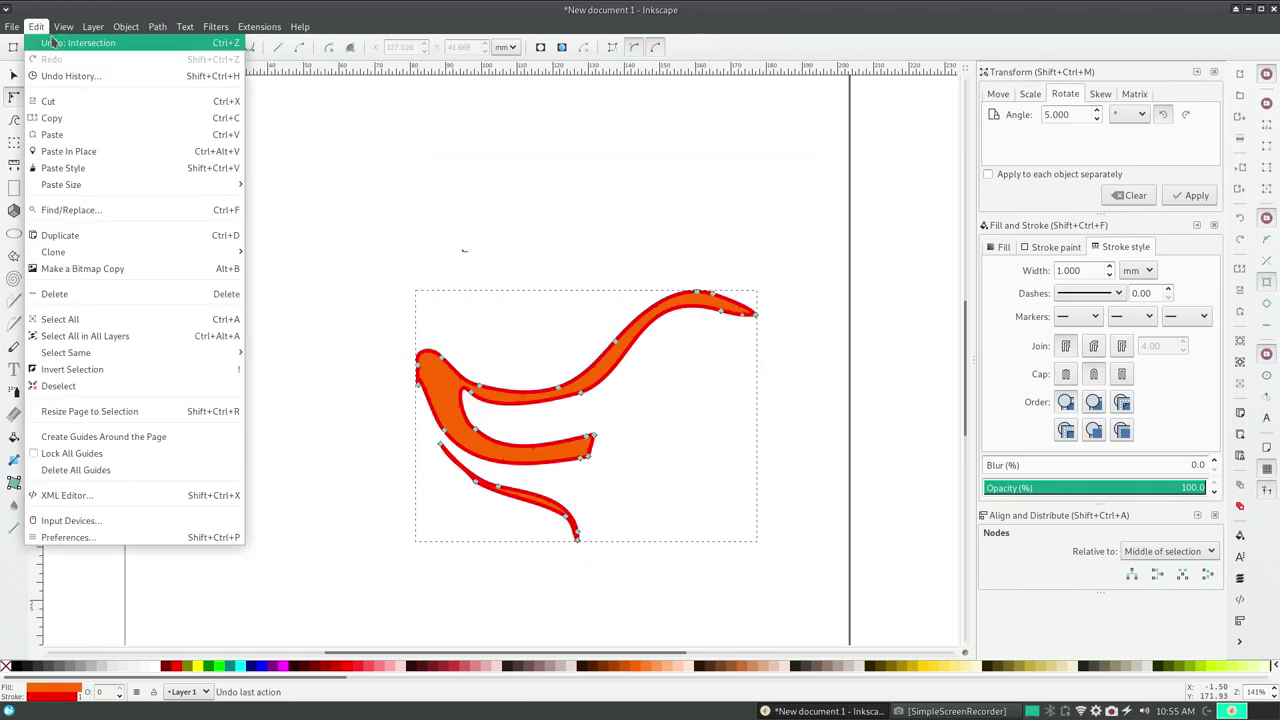
click(55, 42)
- Try Exclusion of the webbing and body, then undo it
click(157, 27)
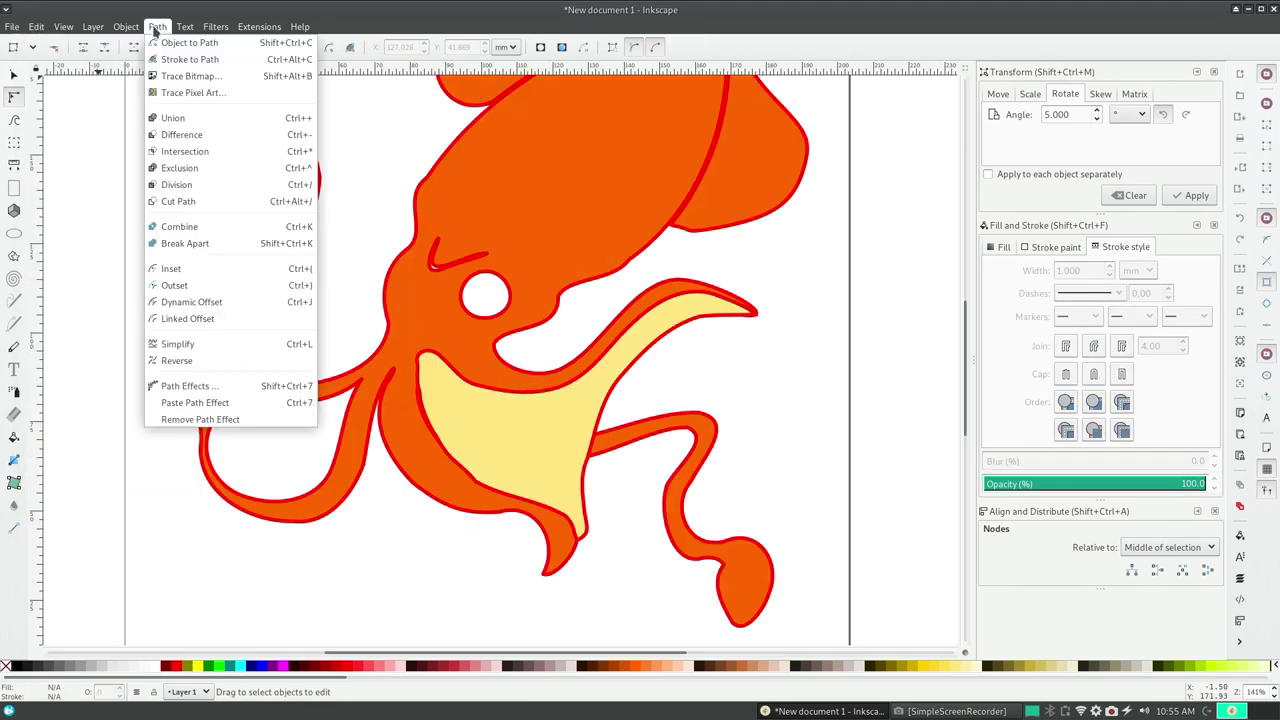
click(183, 176)
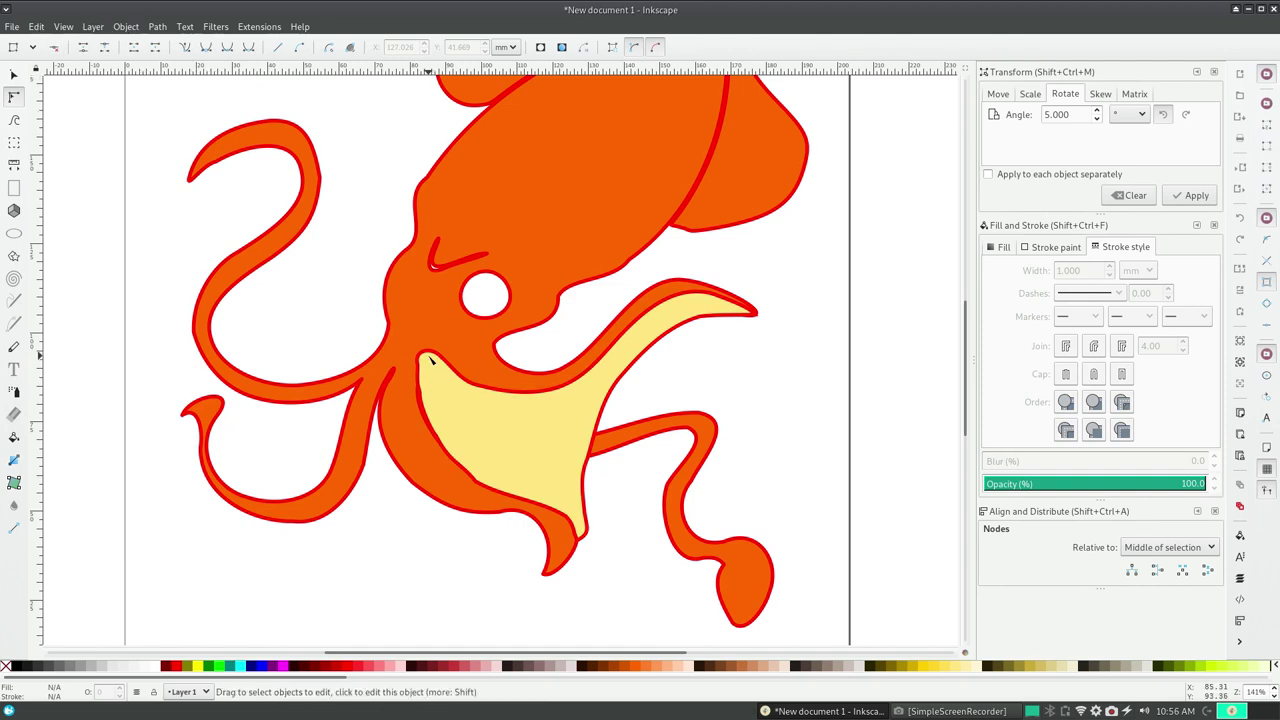
click(432, 356)
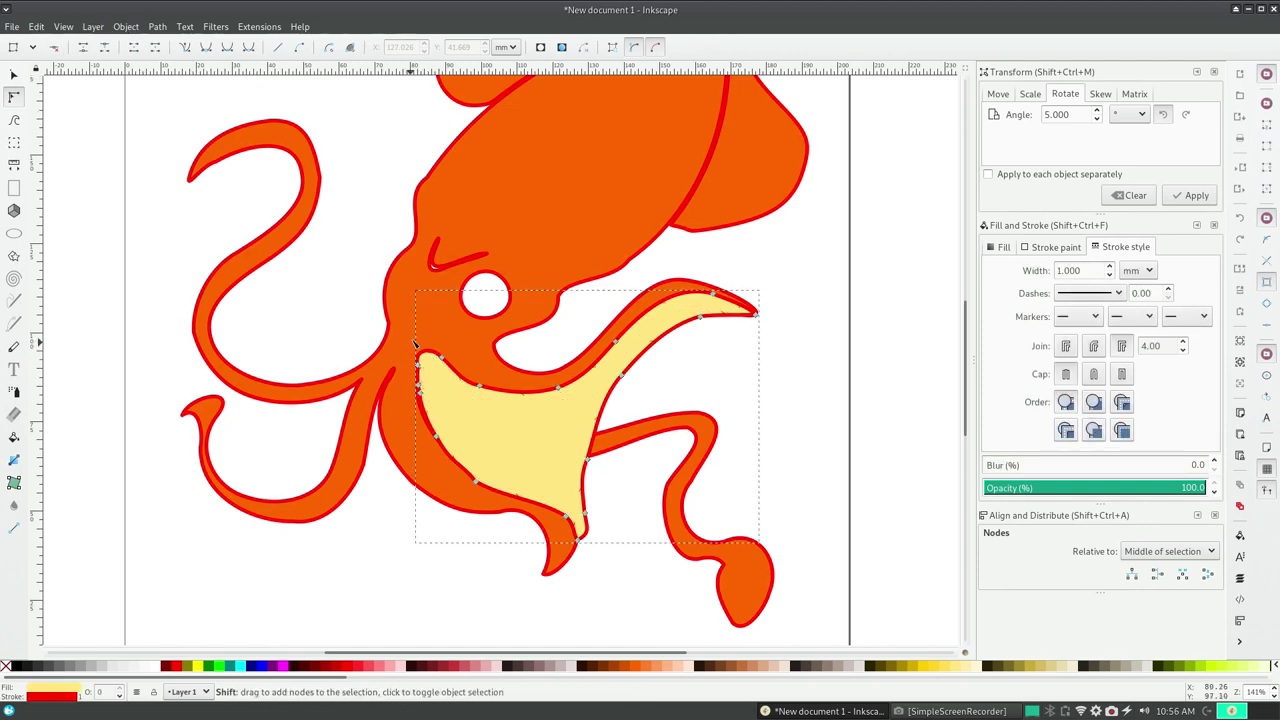
shift+click(401, 318)
click(126, 27)
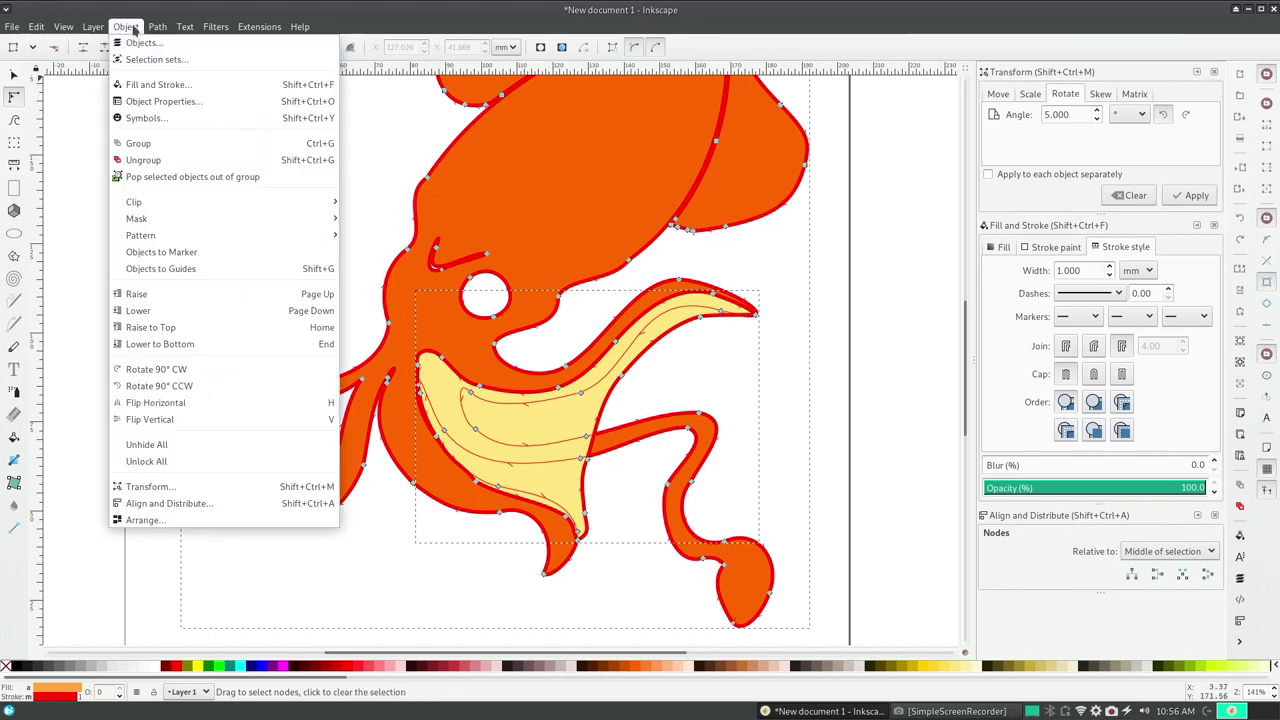
click(156, 27)
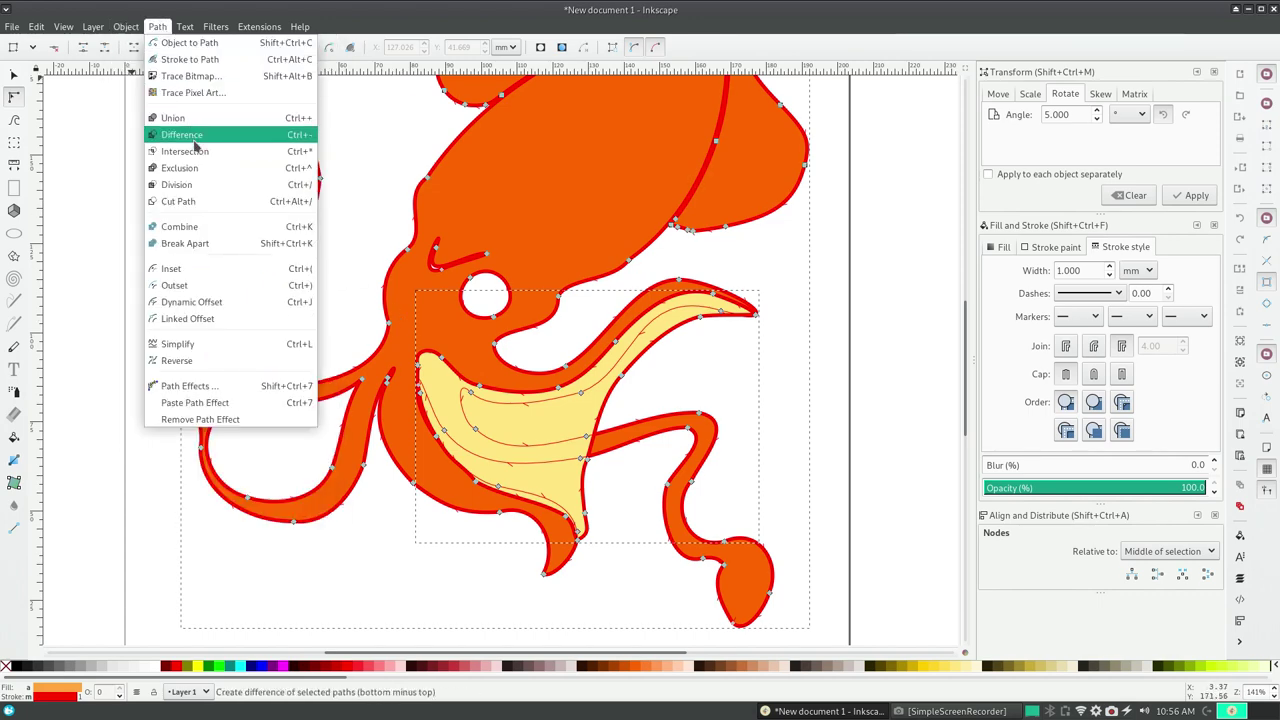
click(193, 172)
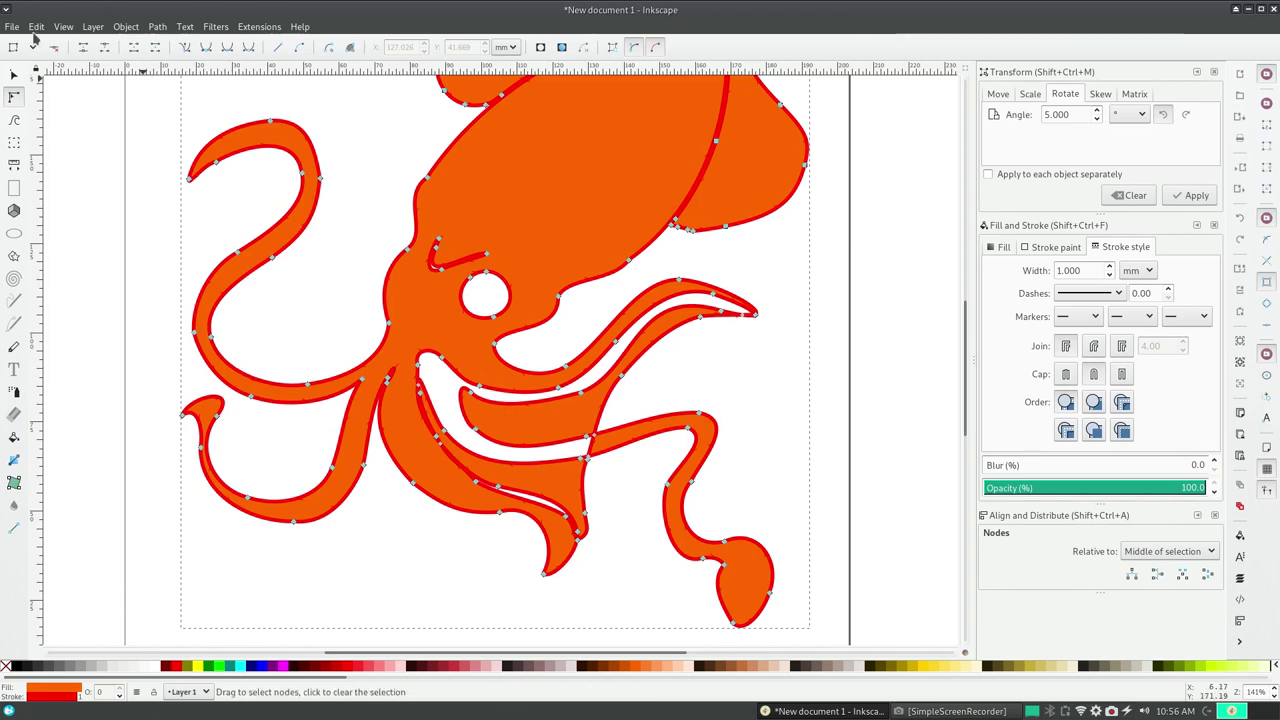
click(36, 27)
click(60, 41)
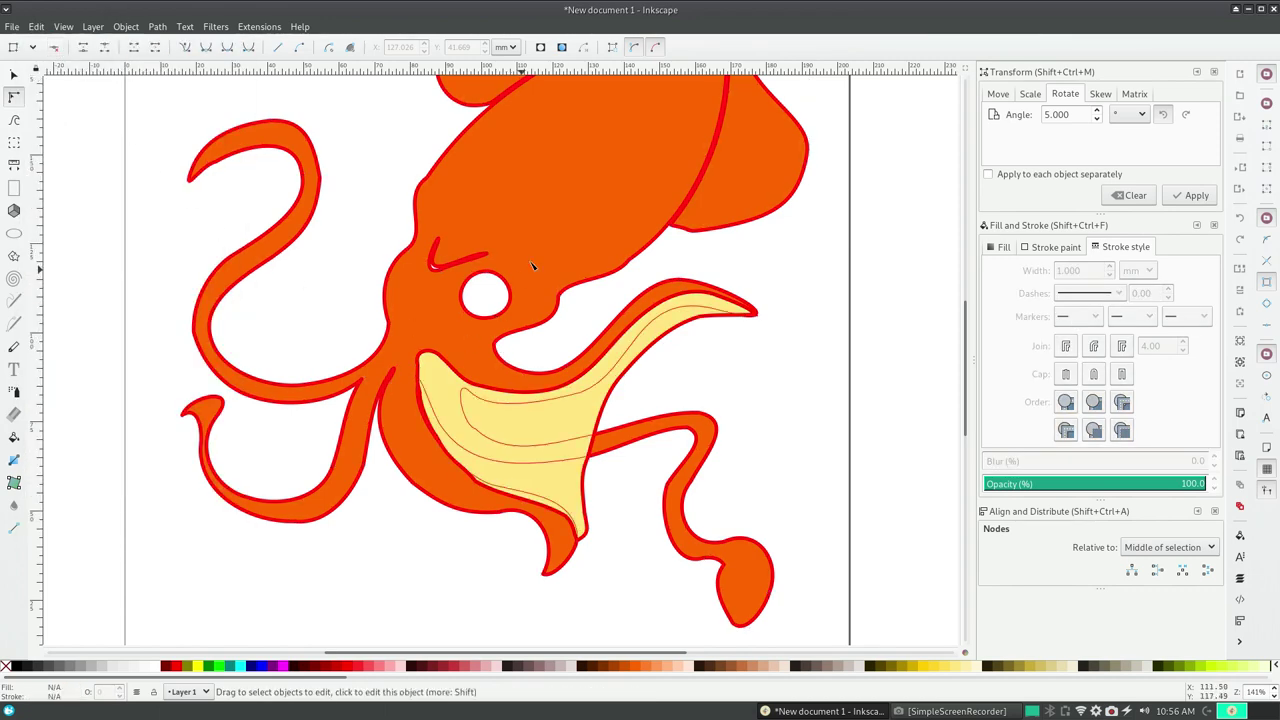
- Move the current layer to the bottom and select the squid body paths
key(Escape)
click(92, 27)
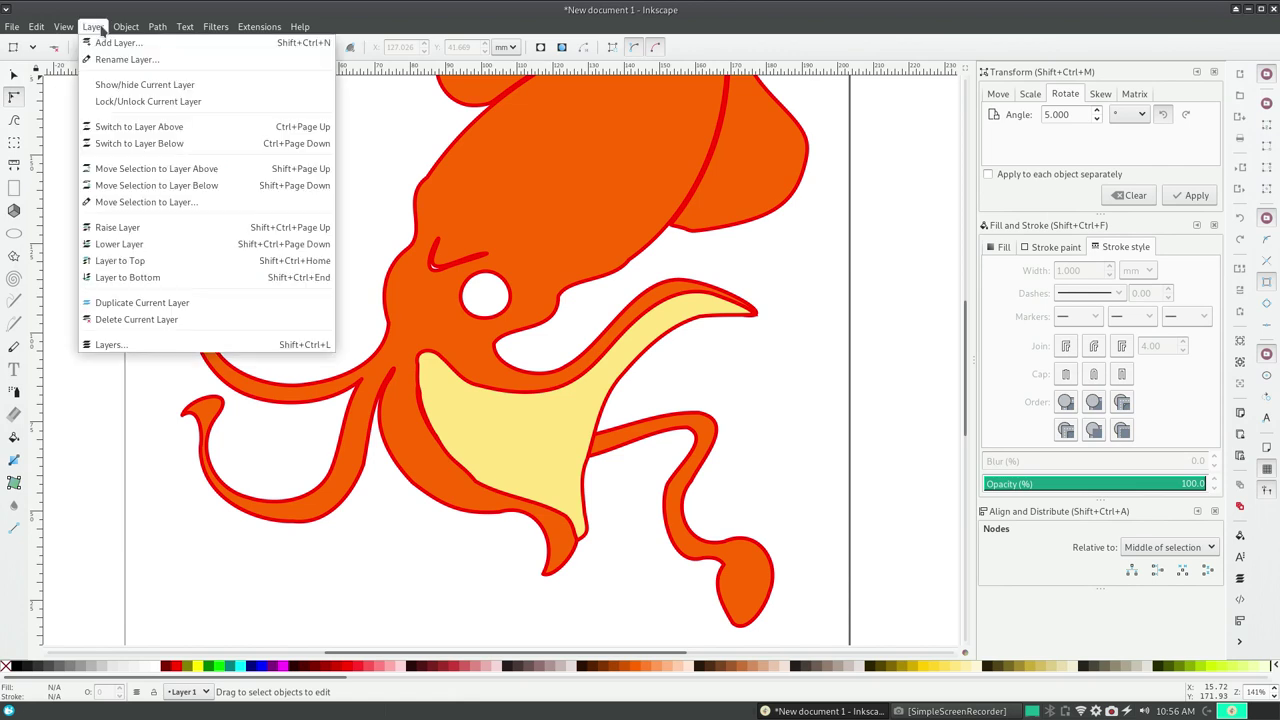
click(150, 277)
click(93, 27)
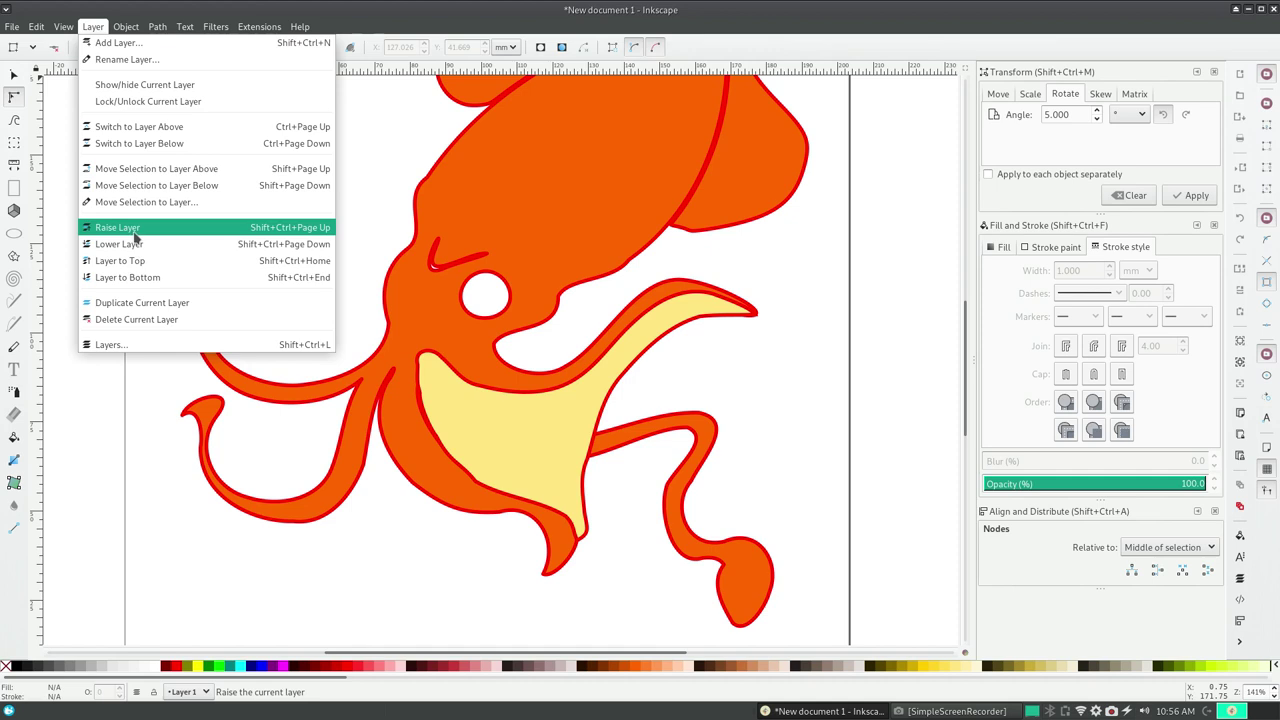
click(50, 173)
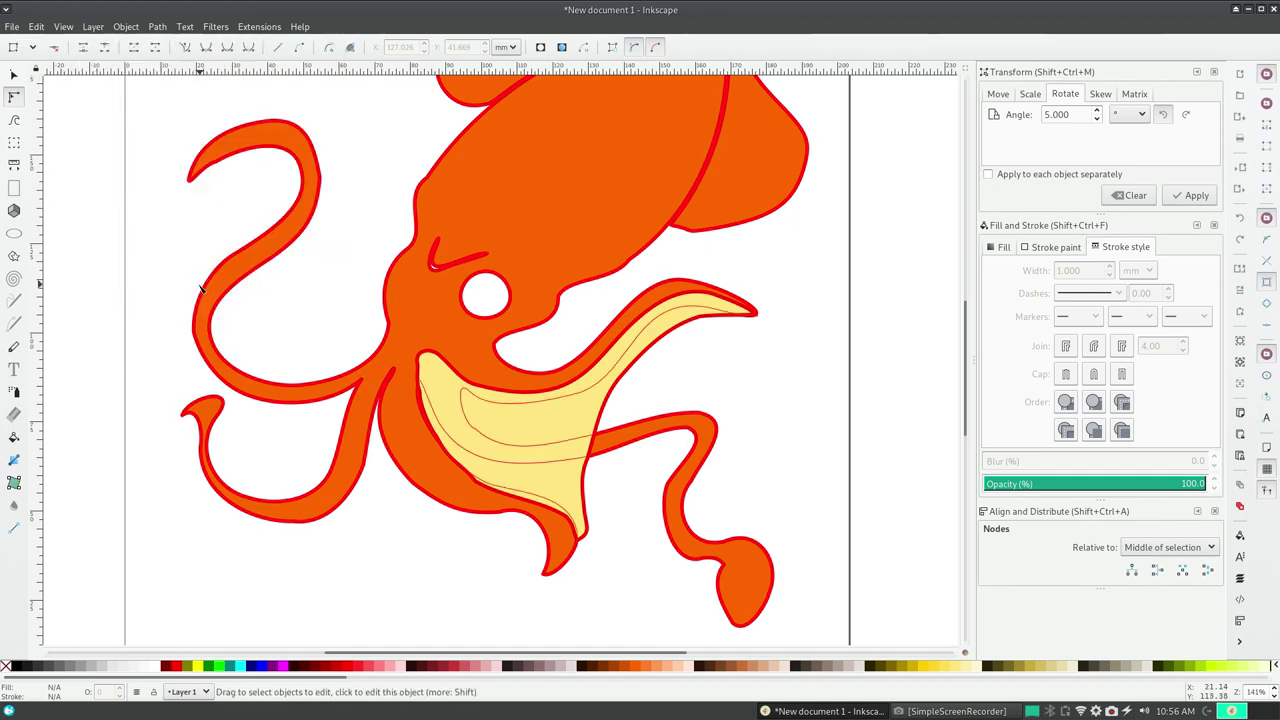
click(378, 314)
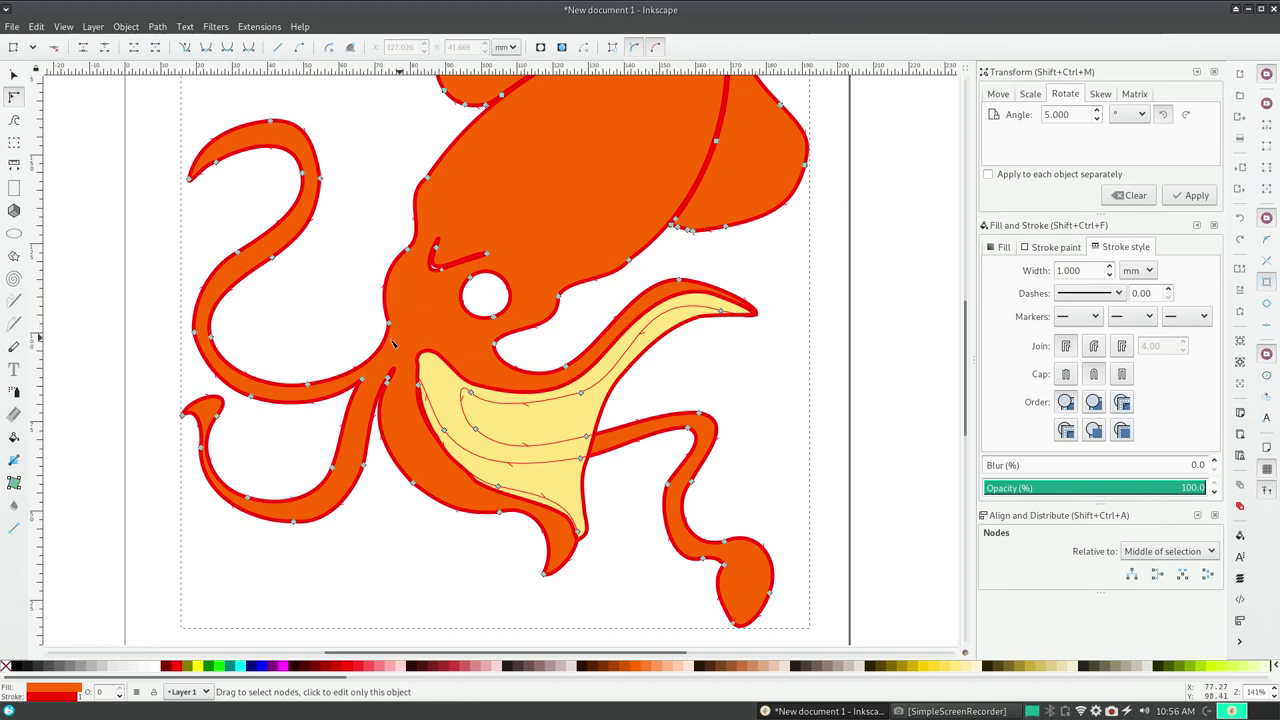
click(127, 30)
mouse_move(93, 27)
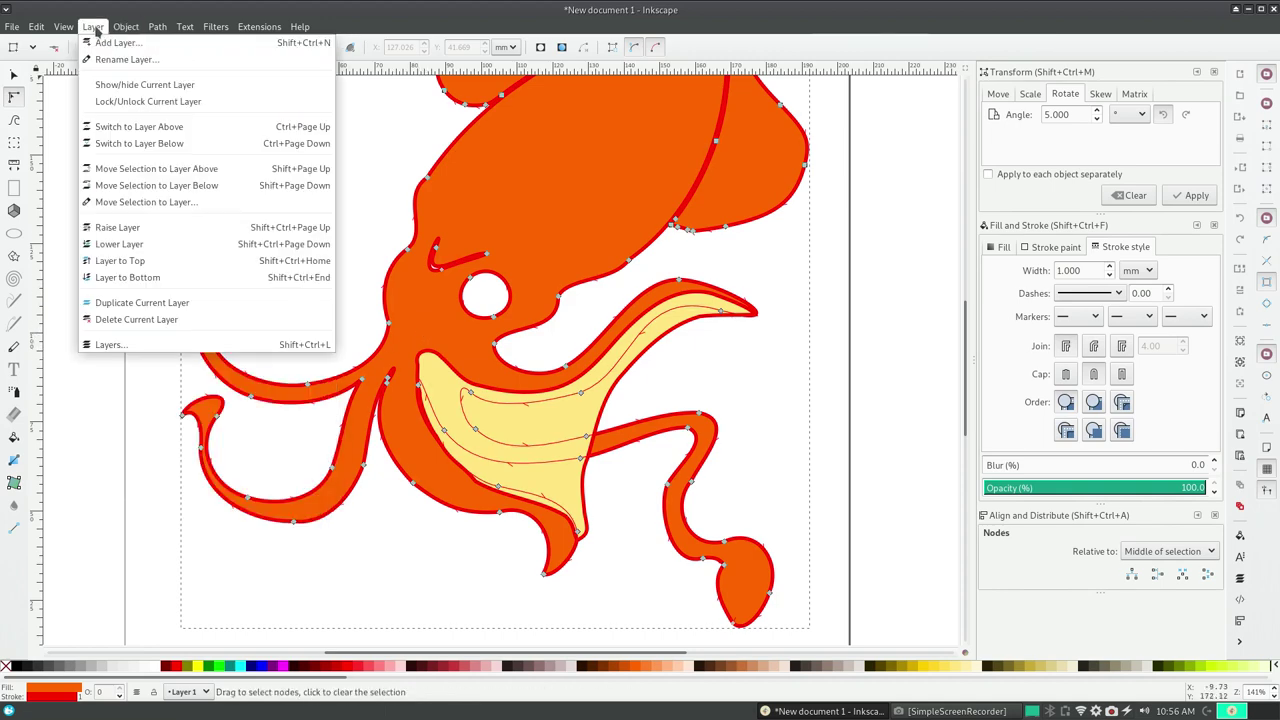
click(143, 244)
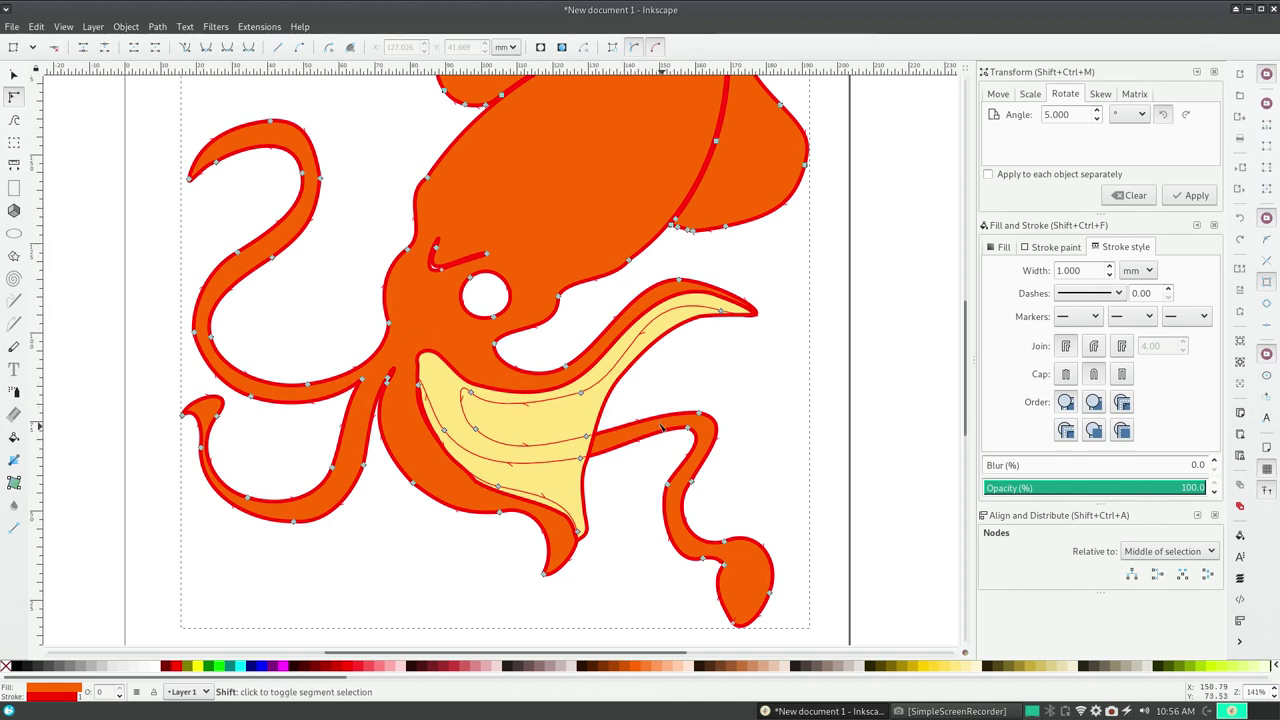
- Add the webbing to the body, test Cut Path and undo it, then apply Exclusion
click(603, 400)
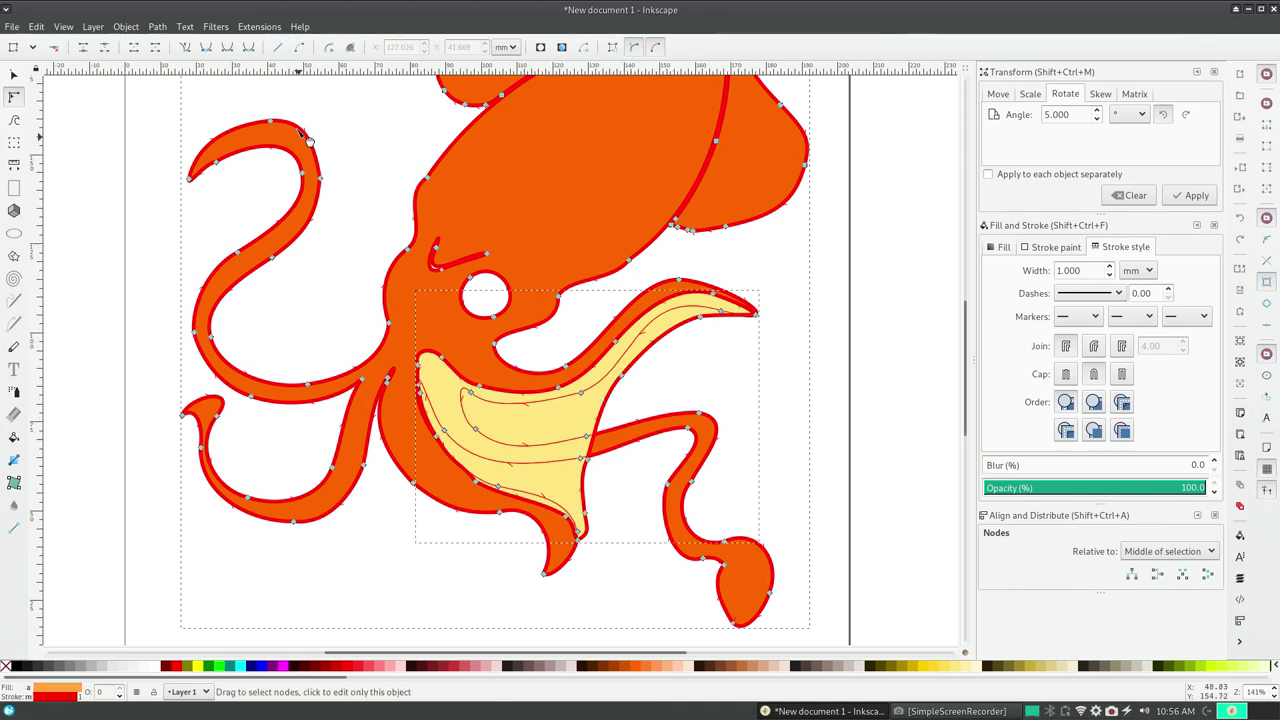
click(157, 27)
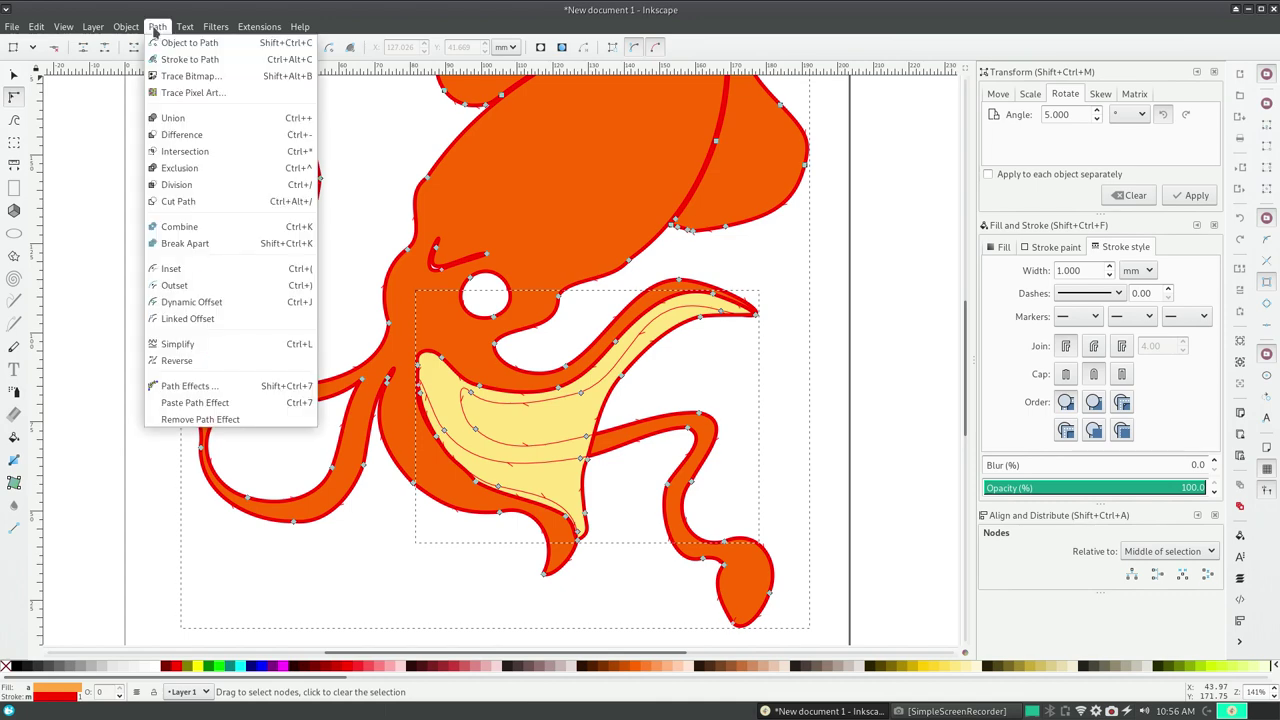
click(183, 203)
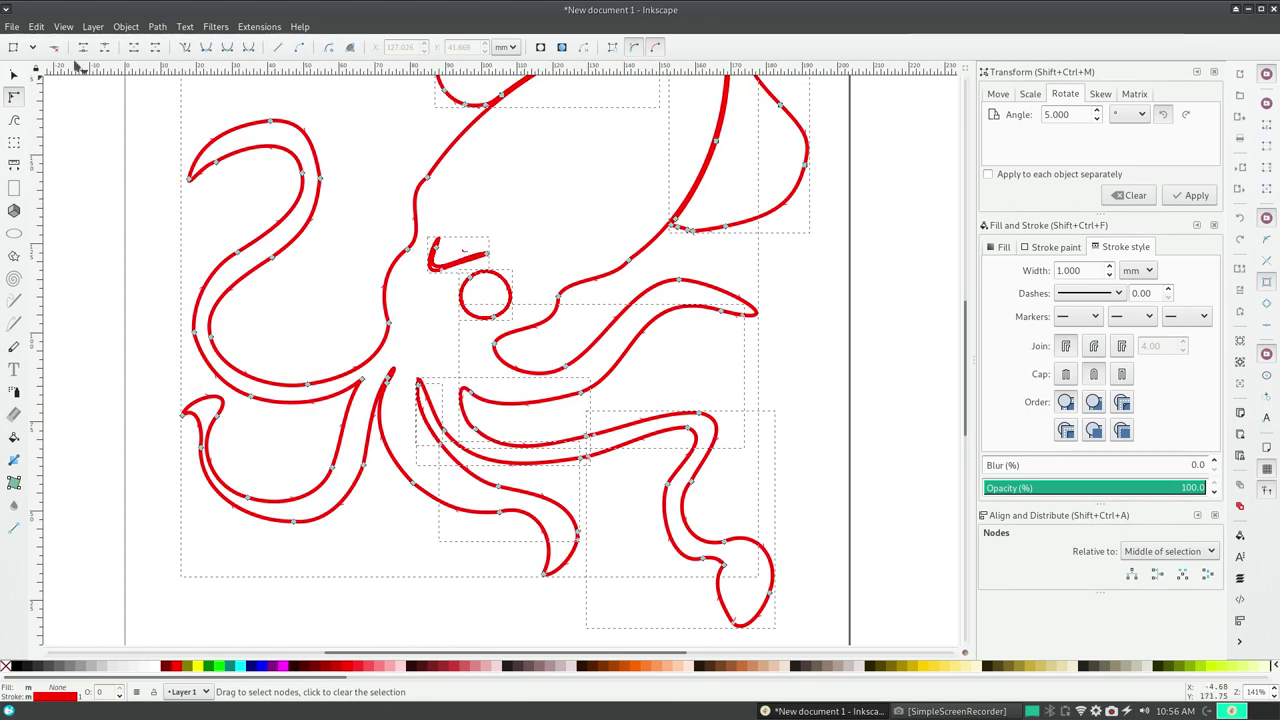
click(37, 27)
click(60, 42)
click(168, 27)
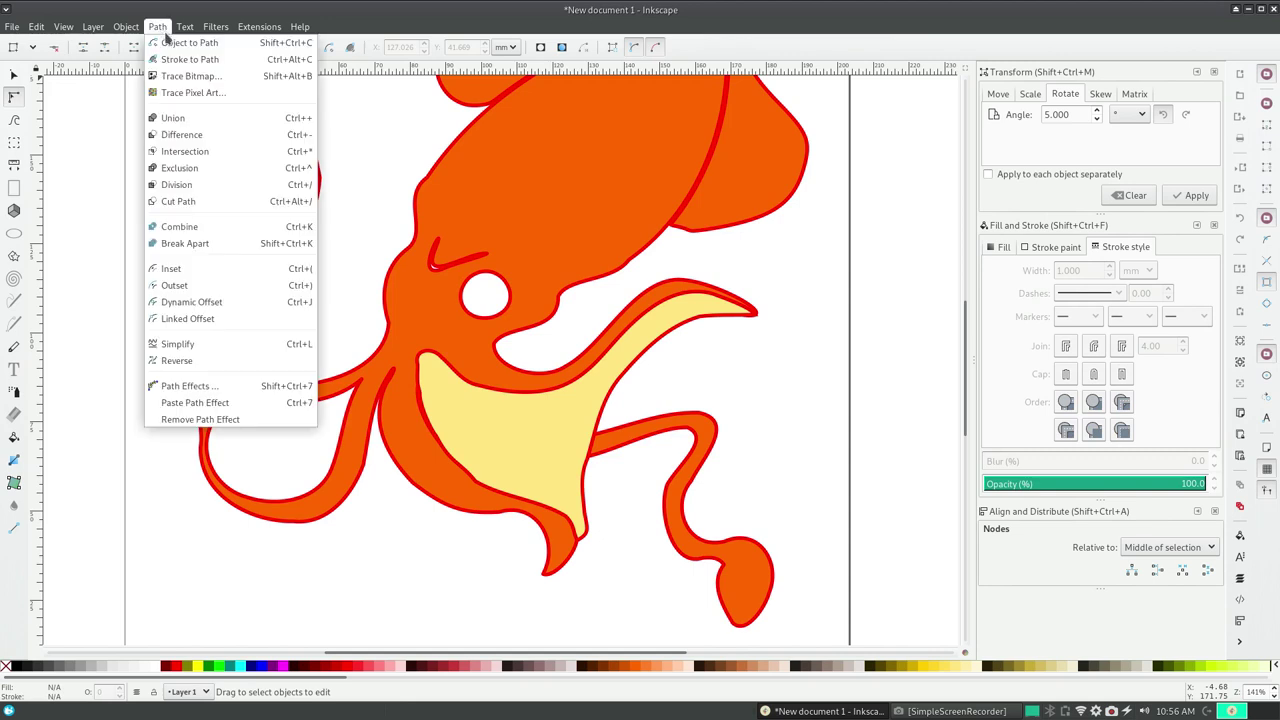
click(190, 169)
click(190, 200)
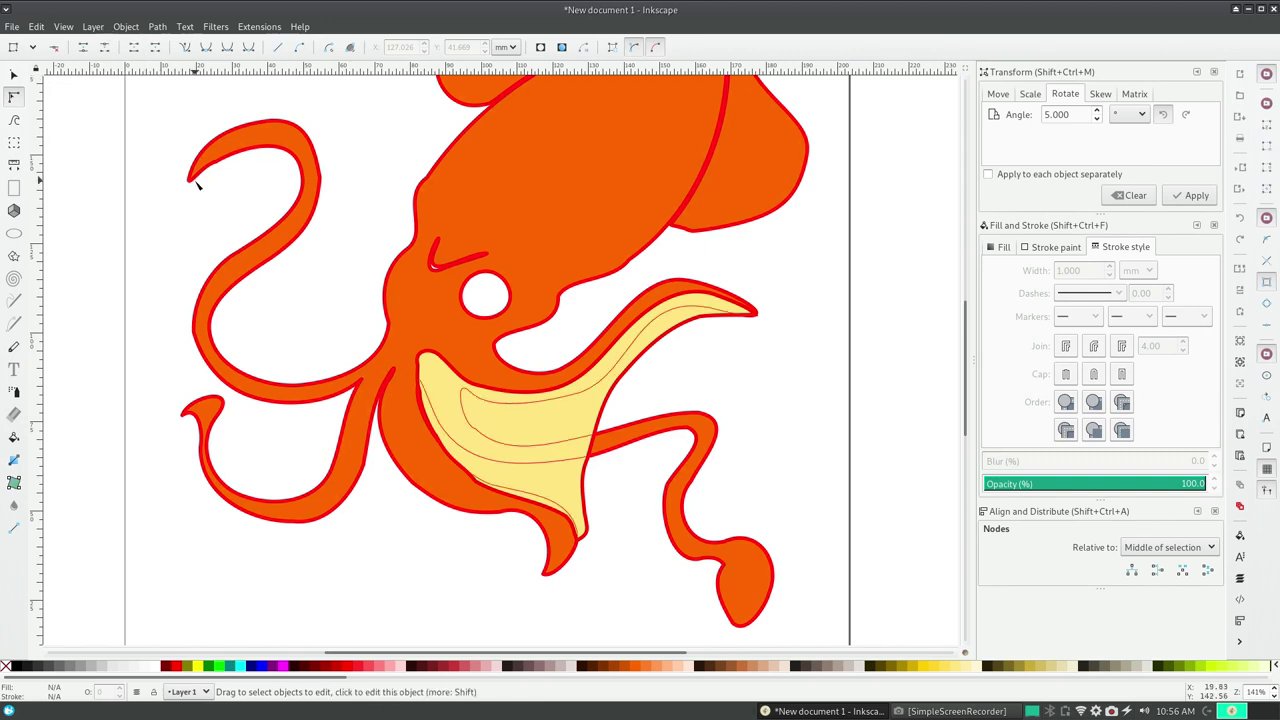
- Test Union of the webbing with the body and undo it, then try Division
click(434, 383)
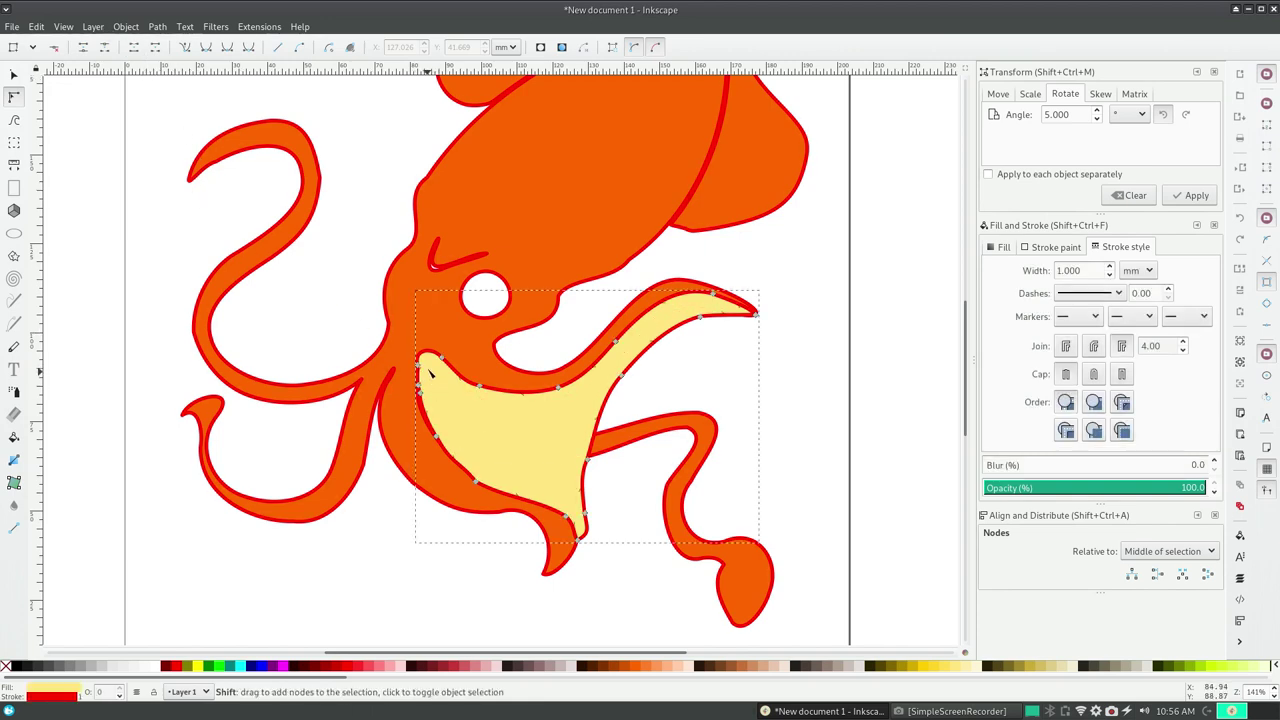
shift+click(410, 318)
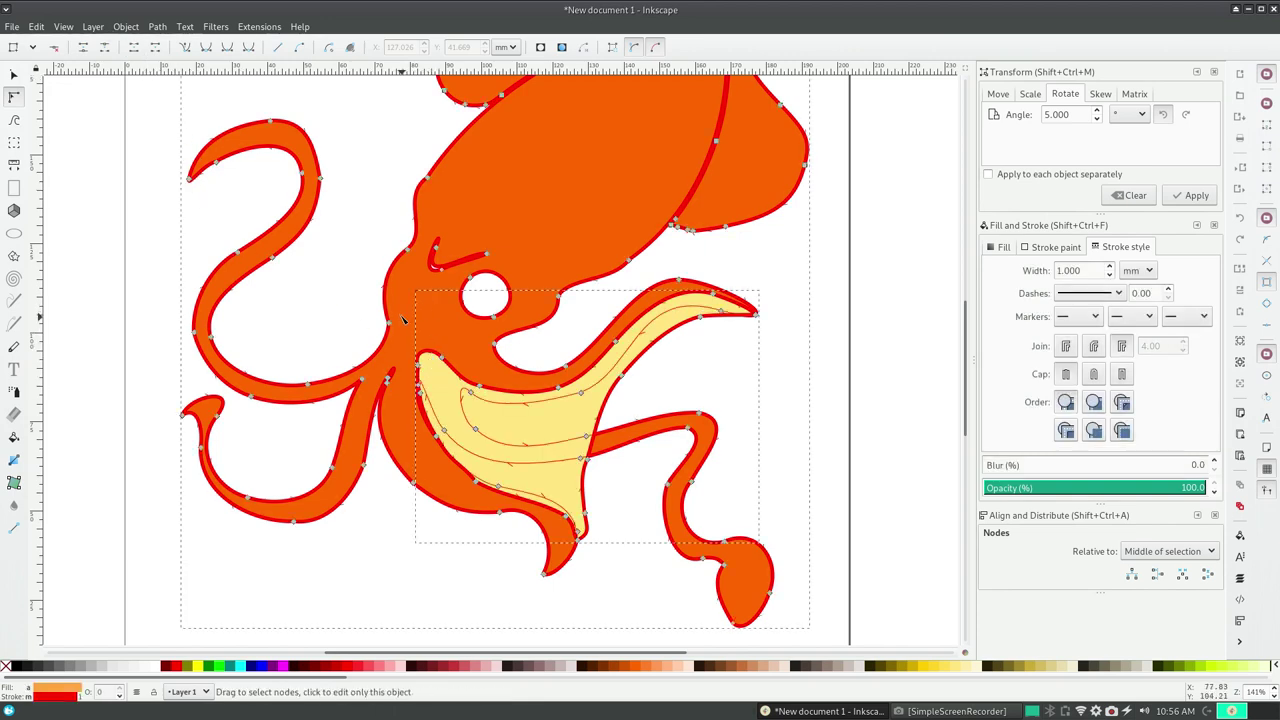
click(157, 26)
click(185, 120)
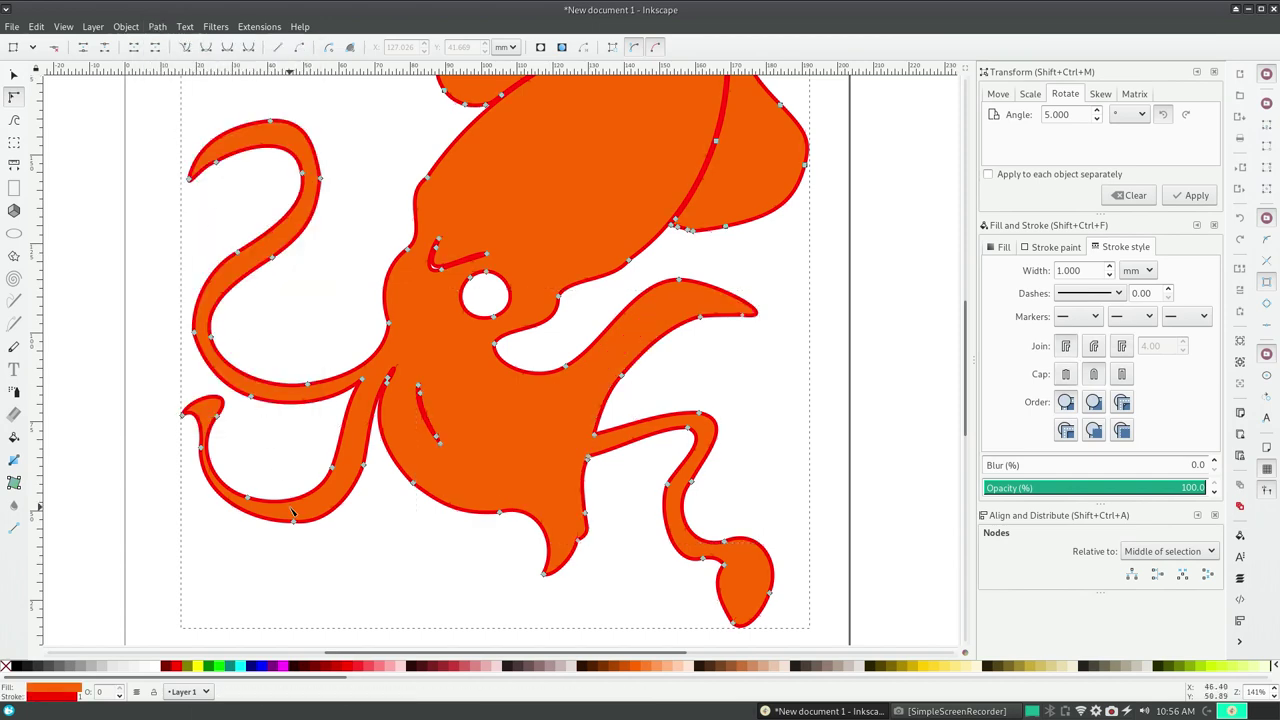
click(36, 26)
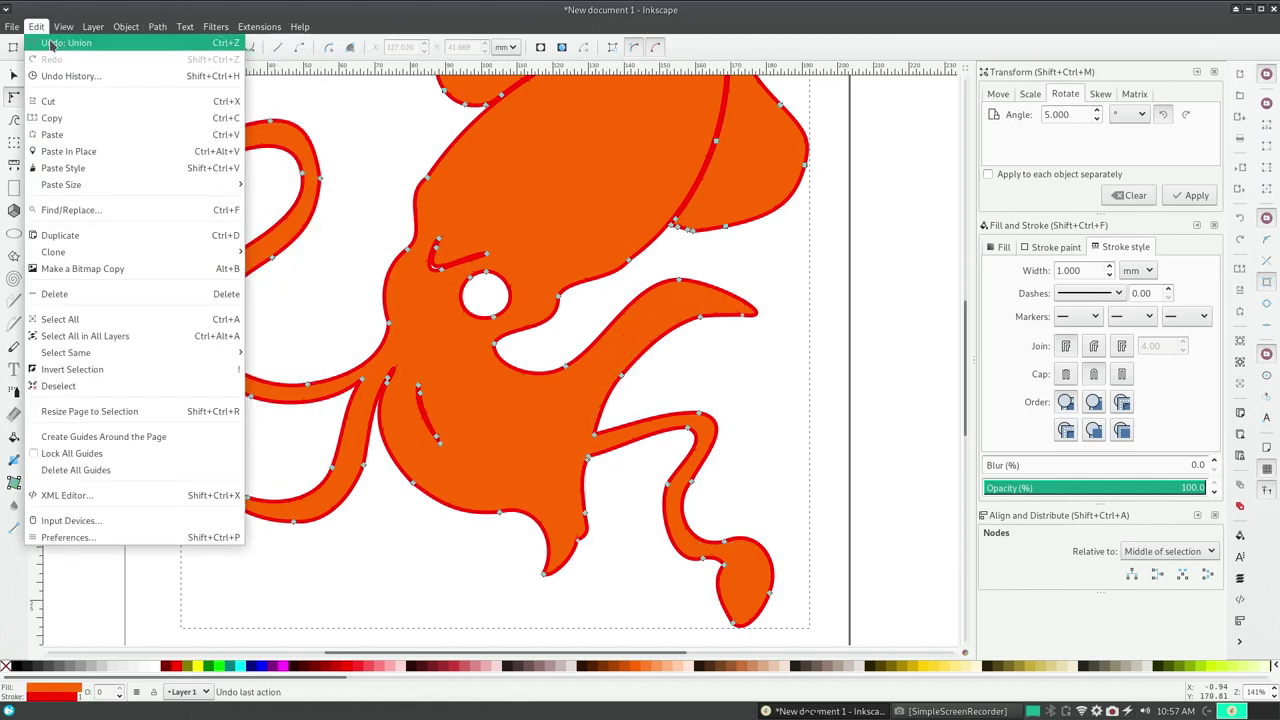
click(60, 43)
click(125, 26)
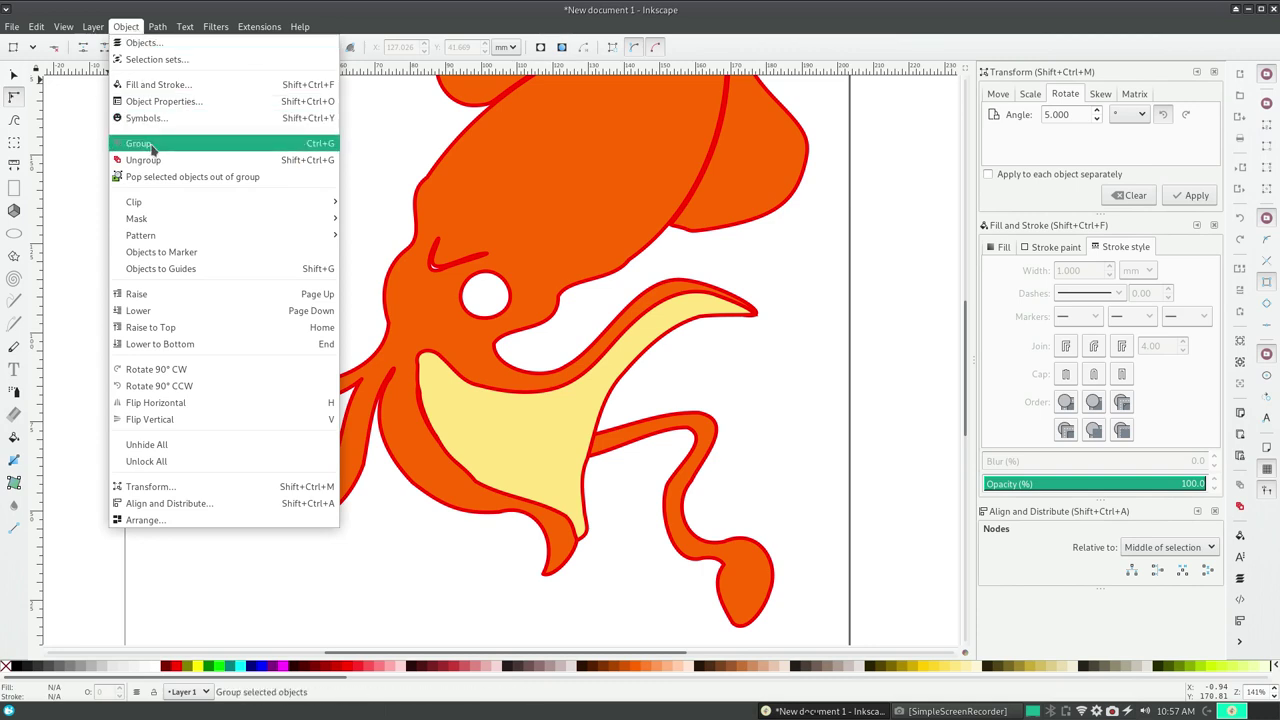
mouse_move(157, 26)
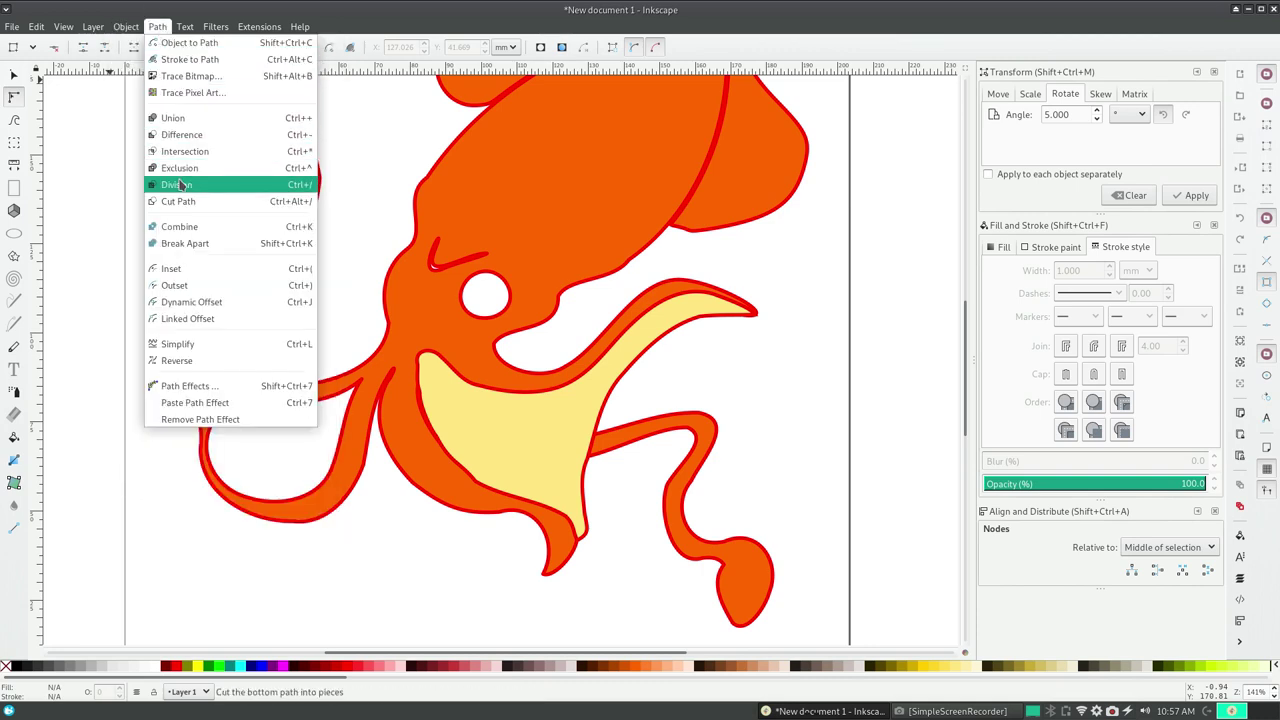
click(178, 185)
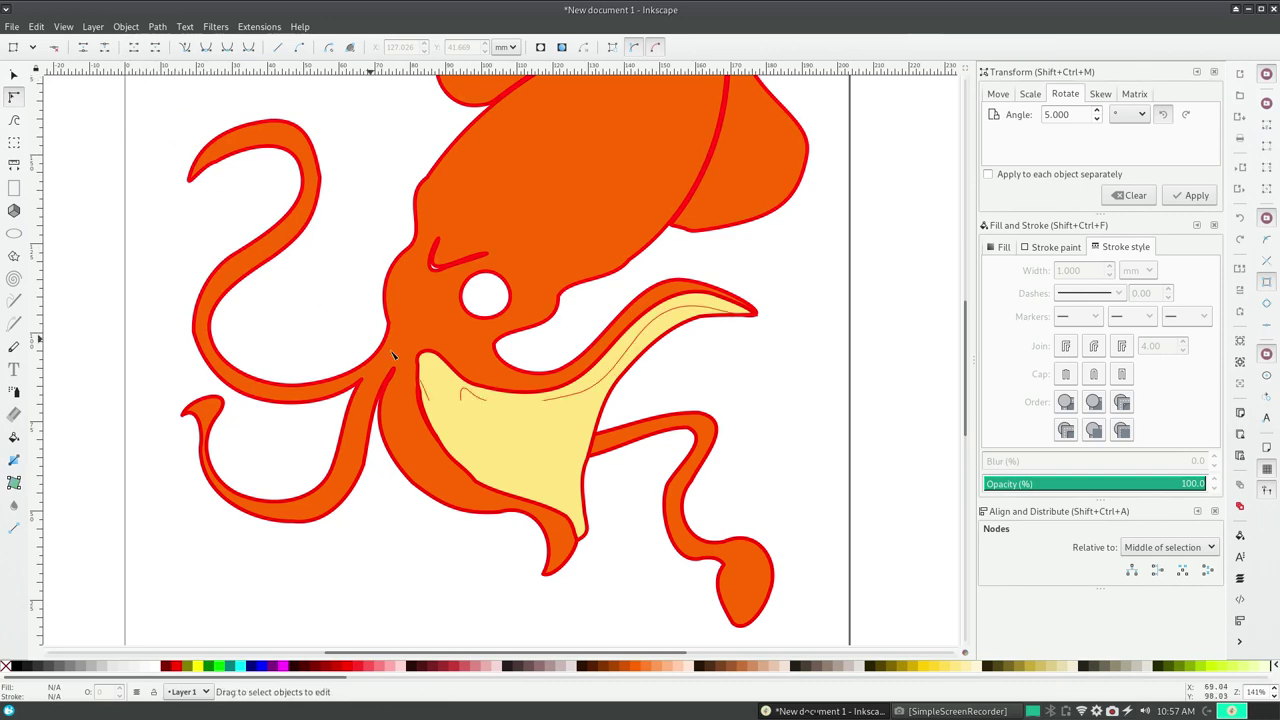
- Test Difference and Exclusion of webbing and body, undoing each to keep the webbing
click(438, 383)
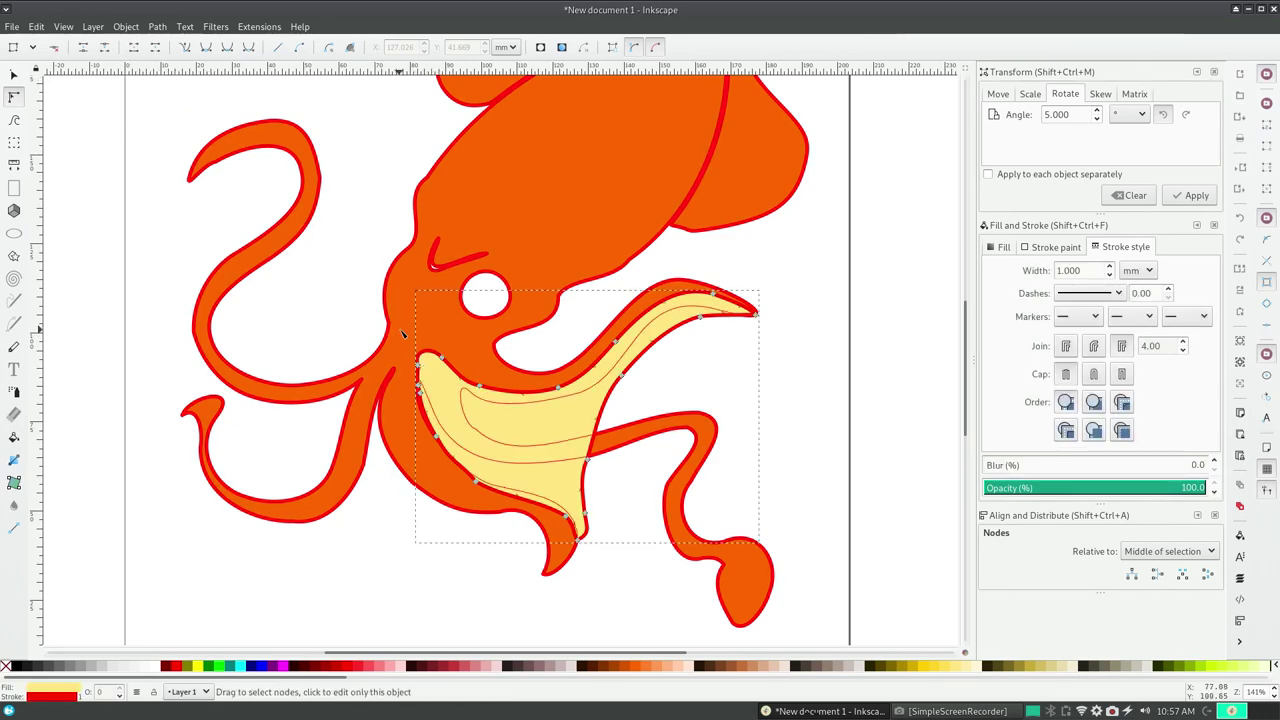
click(123, 26)
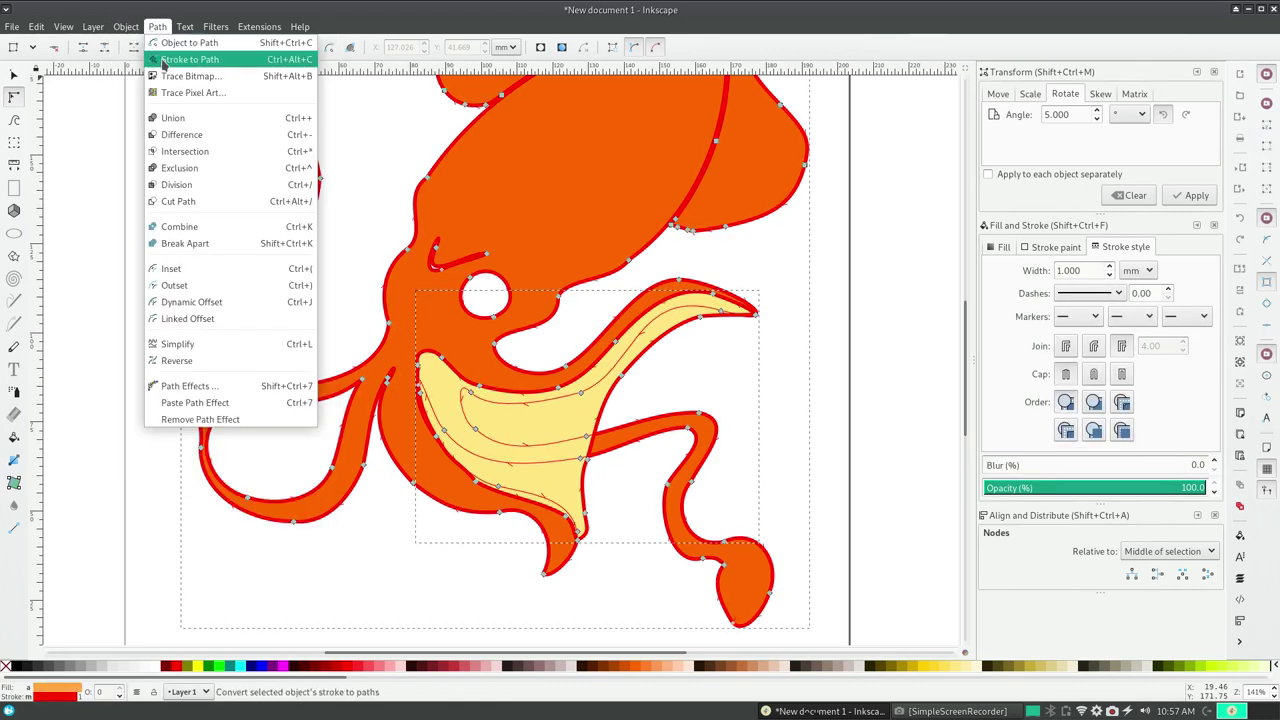
mouse_move(157, 26)
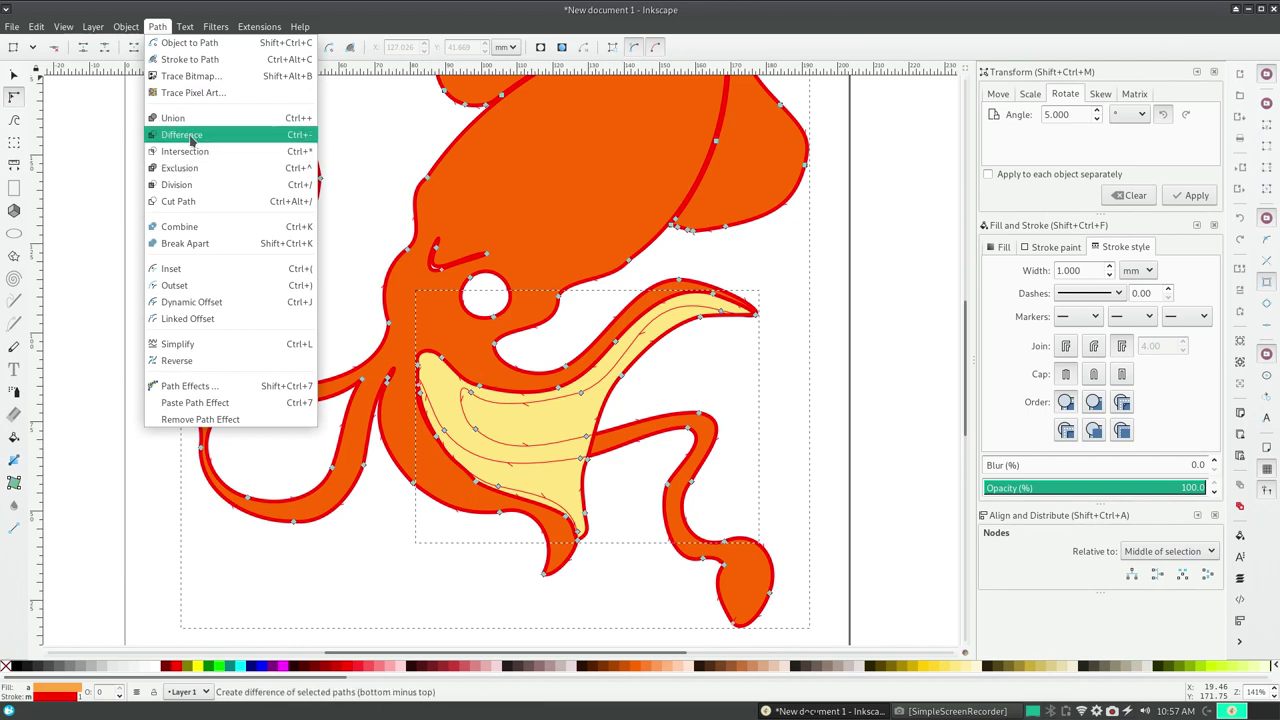
click(190, 136)
click(35, 26)
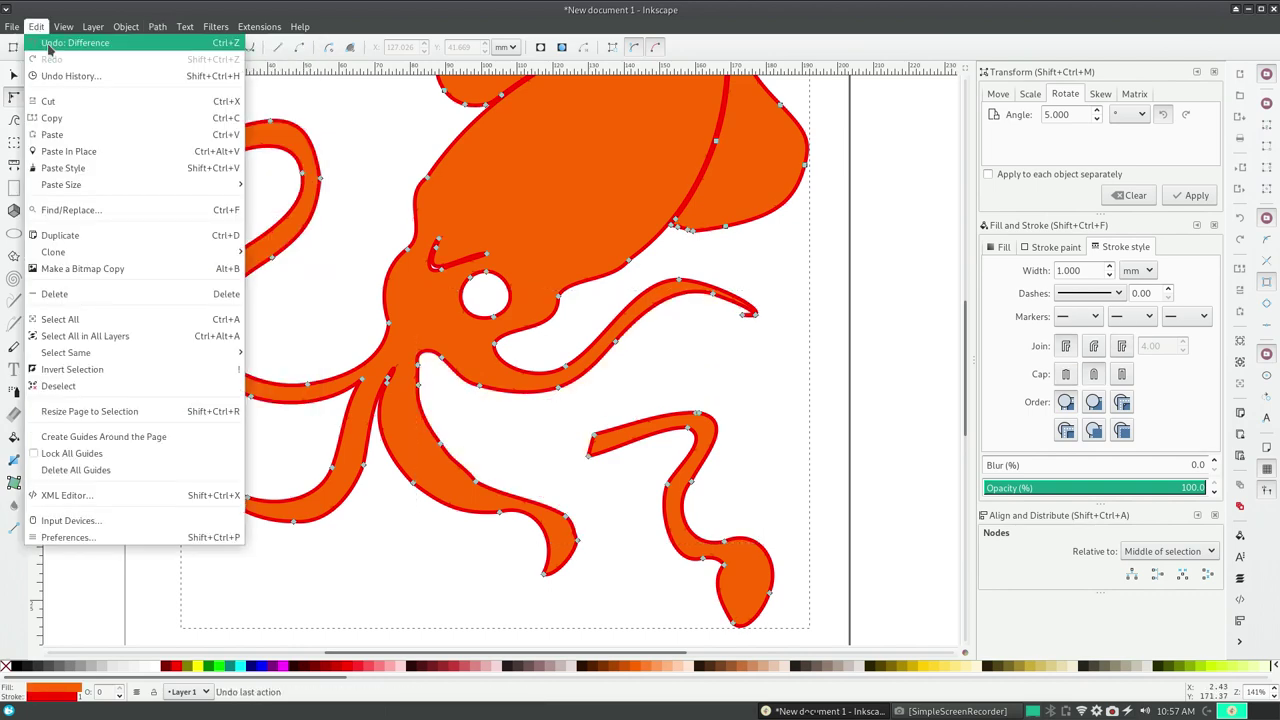
click(70, 40)
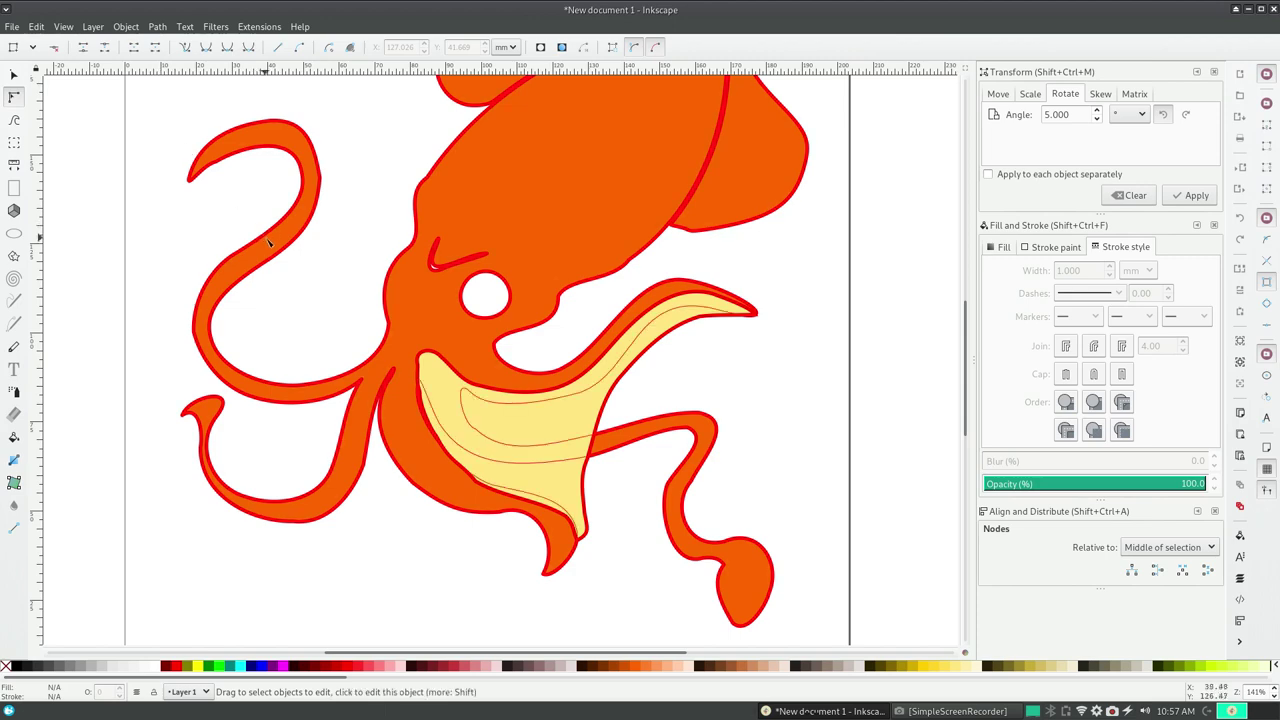
click(435, 380)
click(126, 26)
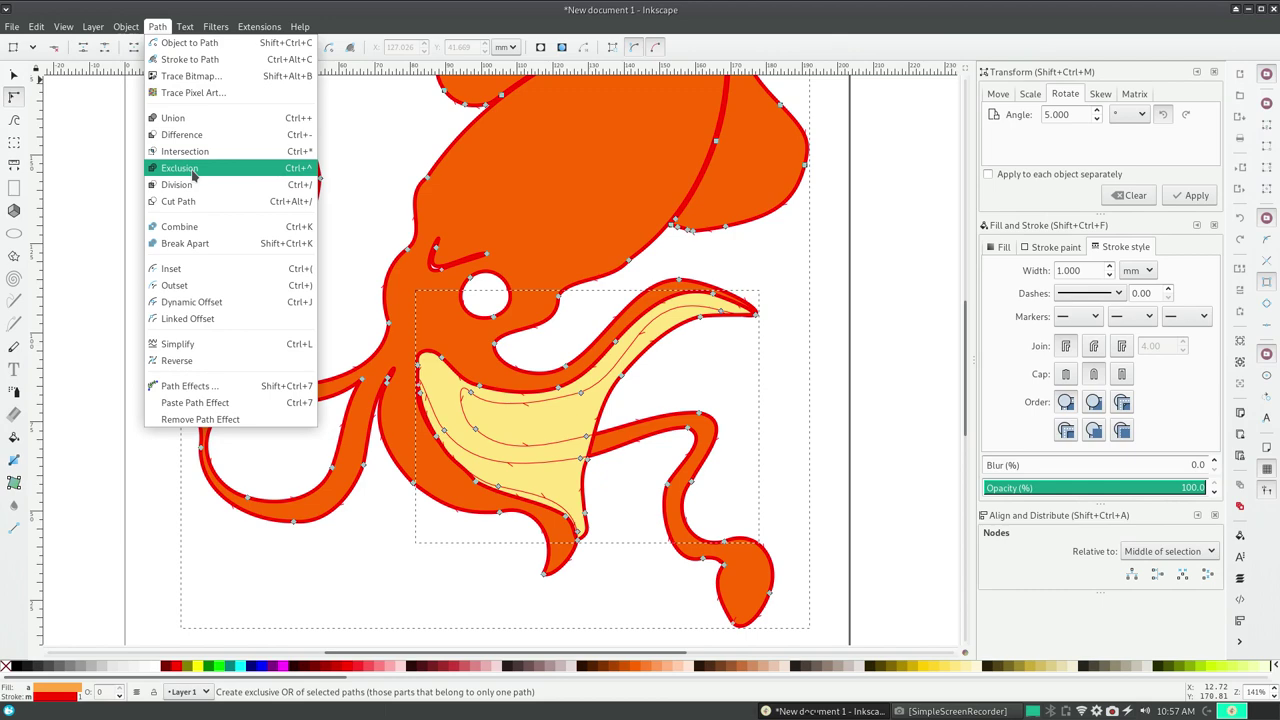
click(194, 172)
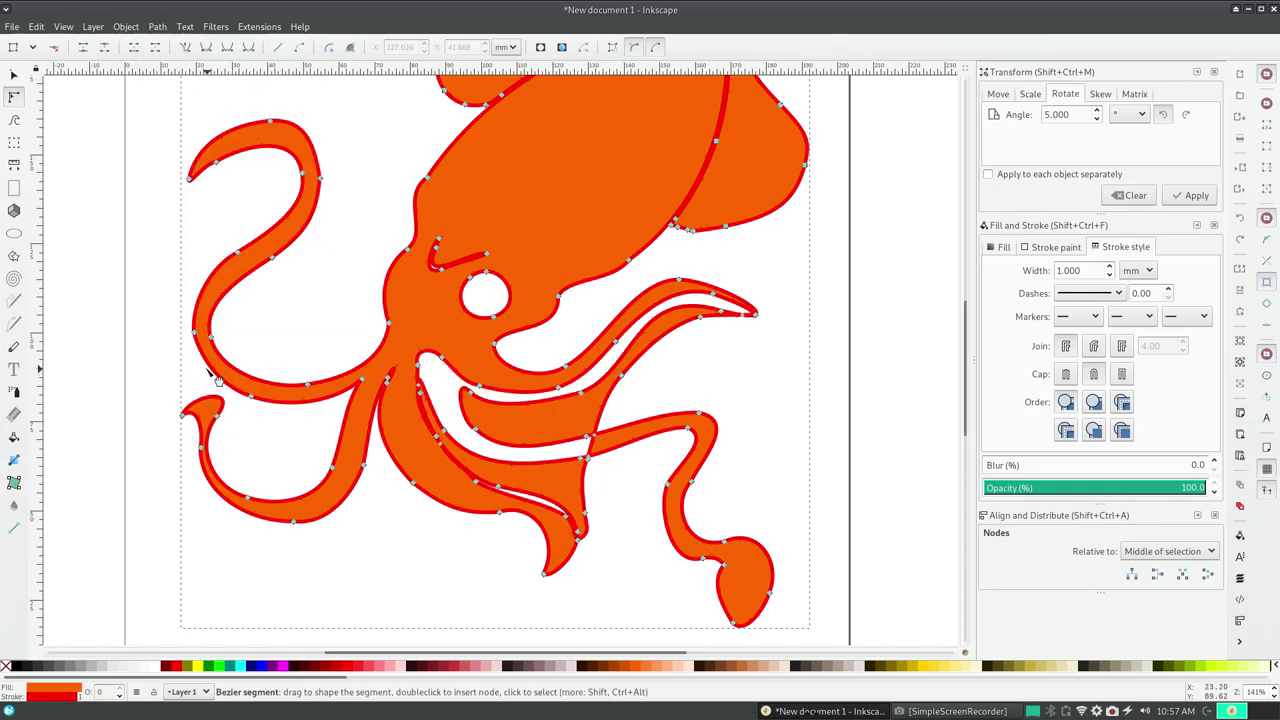
key(ctrl+z)
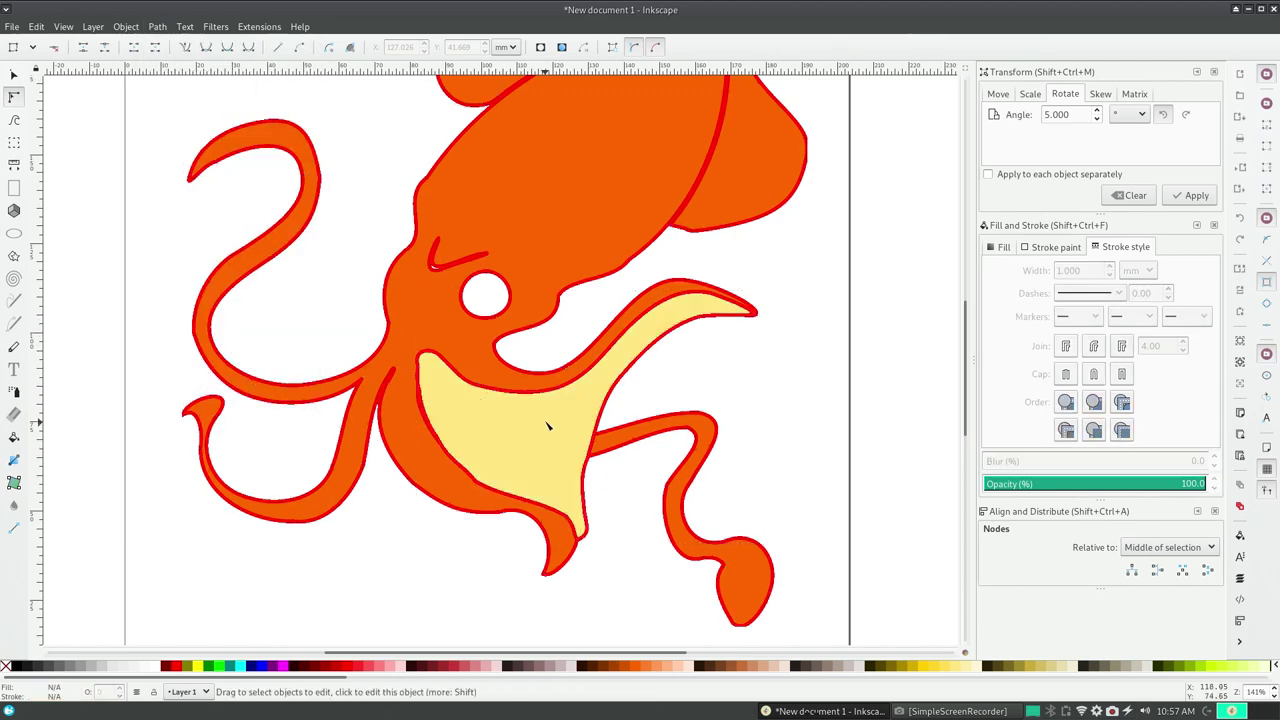
- Pull the webbing's lower tip up-left and make its lower node a sharp cusp
click(581, 541)
drag(590, 530, 576, 488)
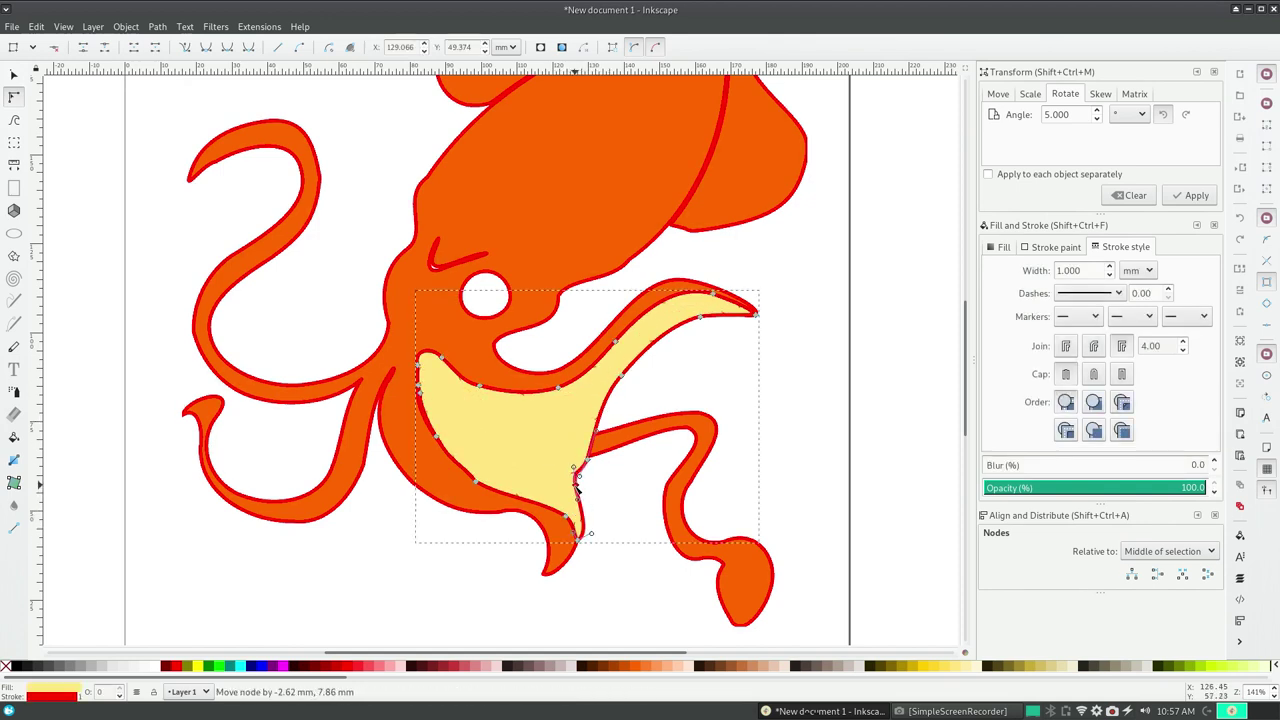
click(577, 489)
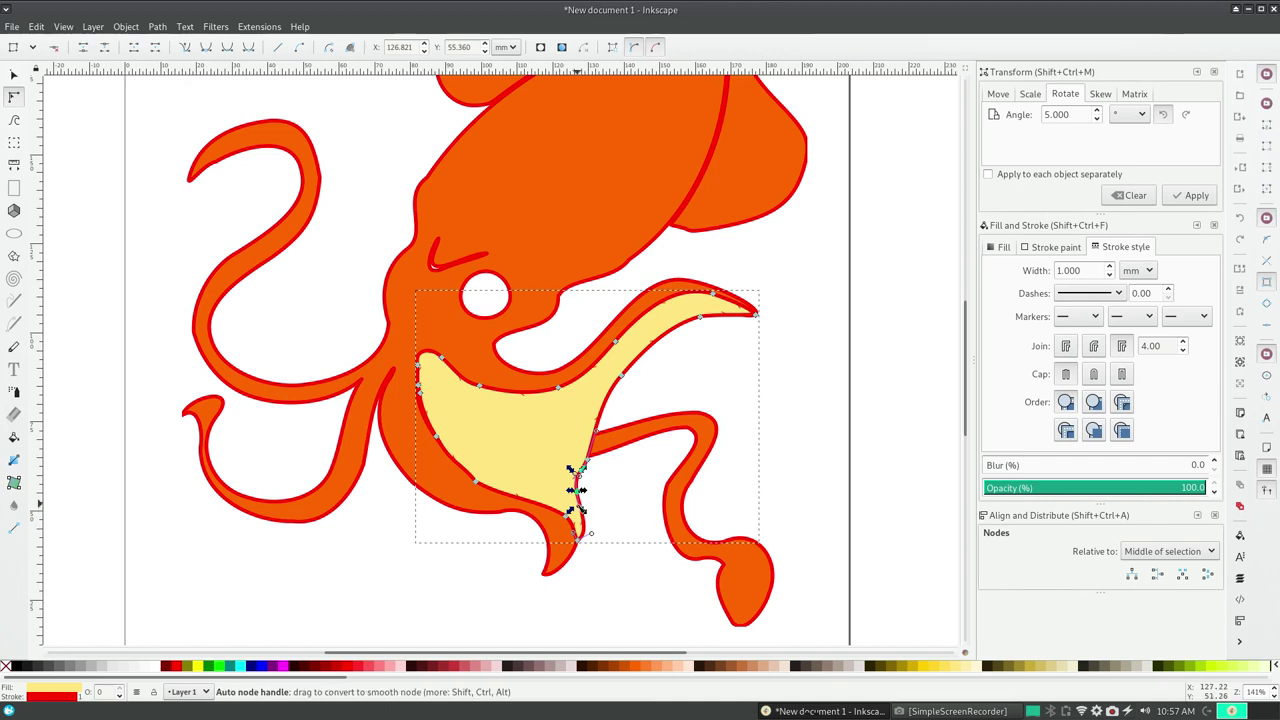
mouse_move(583, 468)
mouse_down()
mouse_move(577, 490)
mouse_move(555, 440)
mouse_up()
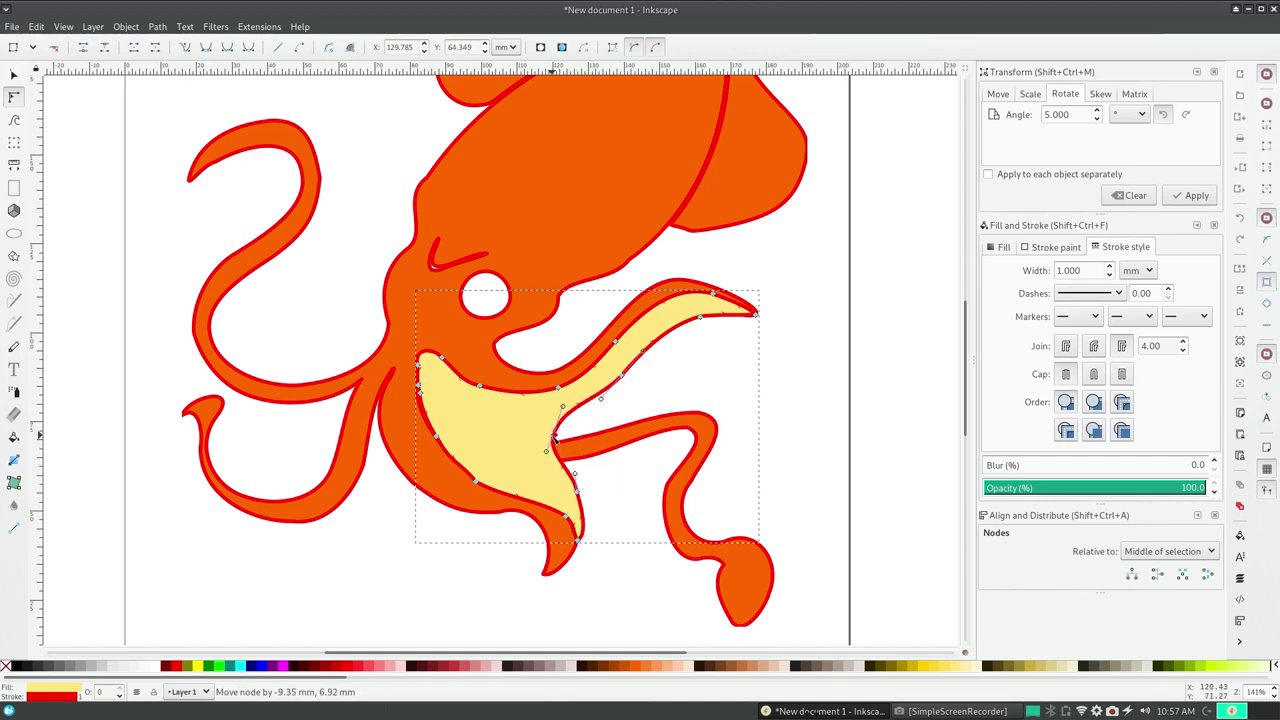
mouse_move(575, 474)
mouse_down()
mouse_move(550, 487)
mouse_move(564, 468)
mouse_move(557, 489)
mouse_up()
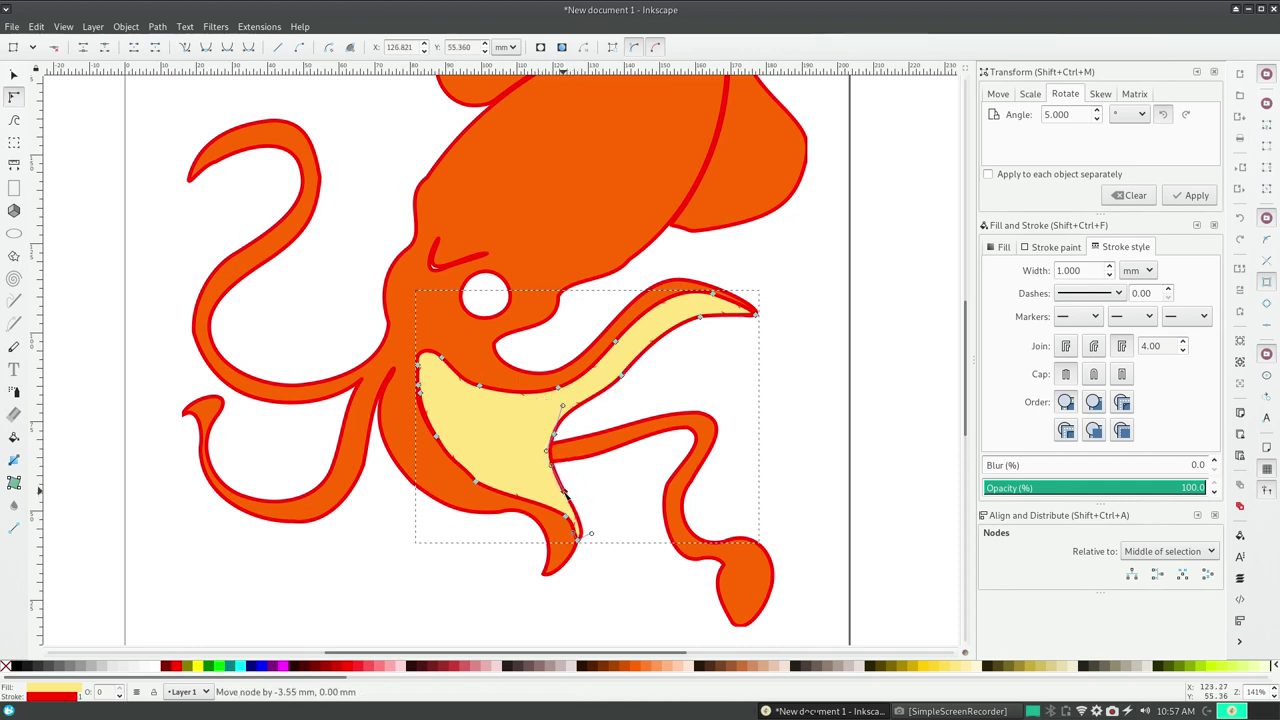
- Bend the webbing's upper edge to follow the neighbouring tentacle
mouse_move(617, 380)
mouse_down()
mouse_move(649, 384)
mouse_move(634, 364)
mouse_up()
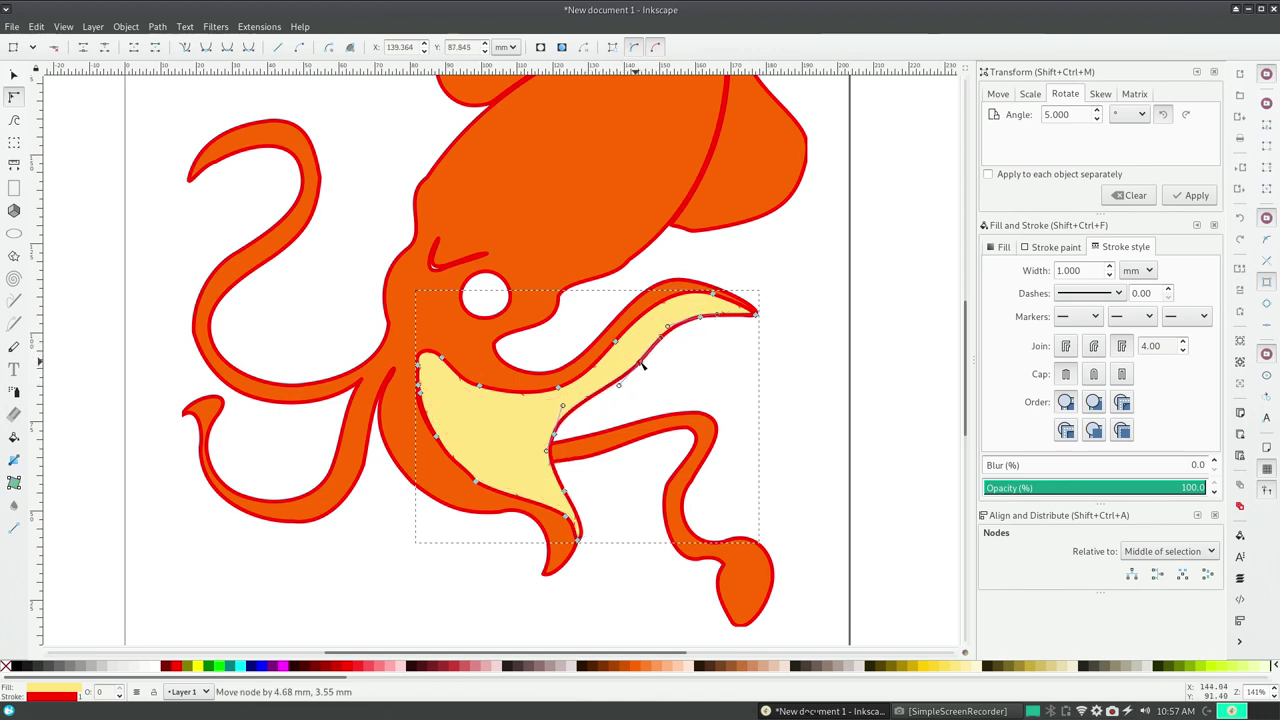
click(637, 378)
drag(557, 435, 557, 436)
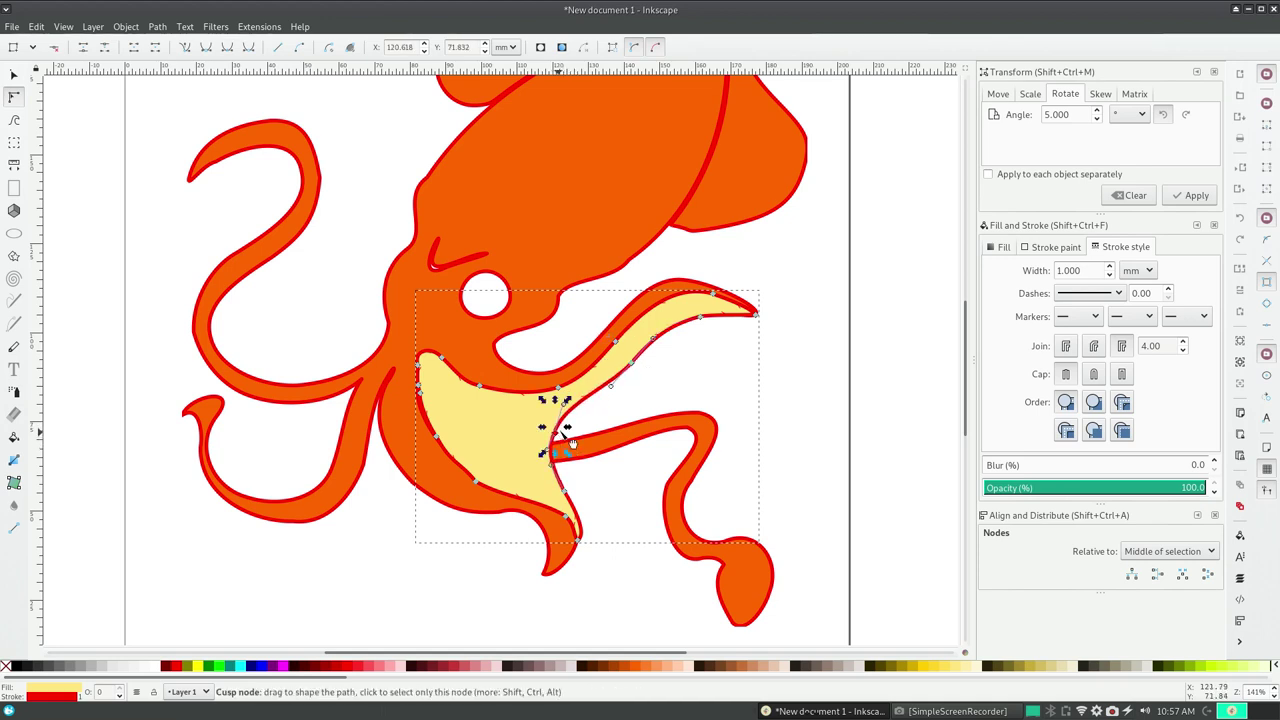
drag(610, 385, 600, 393)
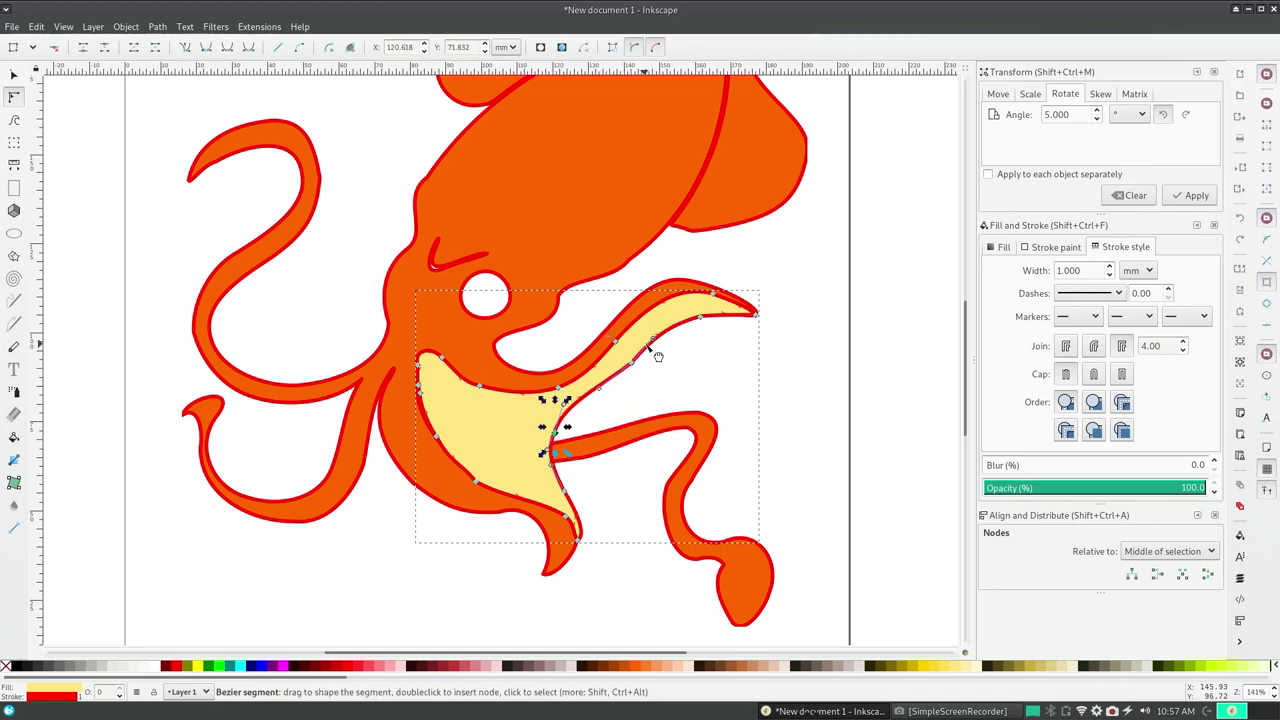
mouse_move(652, 343)
mouse_down()
mouse_move(662, 340)
mouse_move(646, 324)
mouse_move(620, 364)
mouse_move(679, 400)
mouse_up()
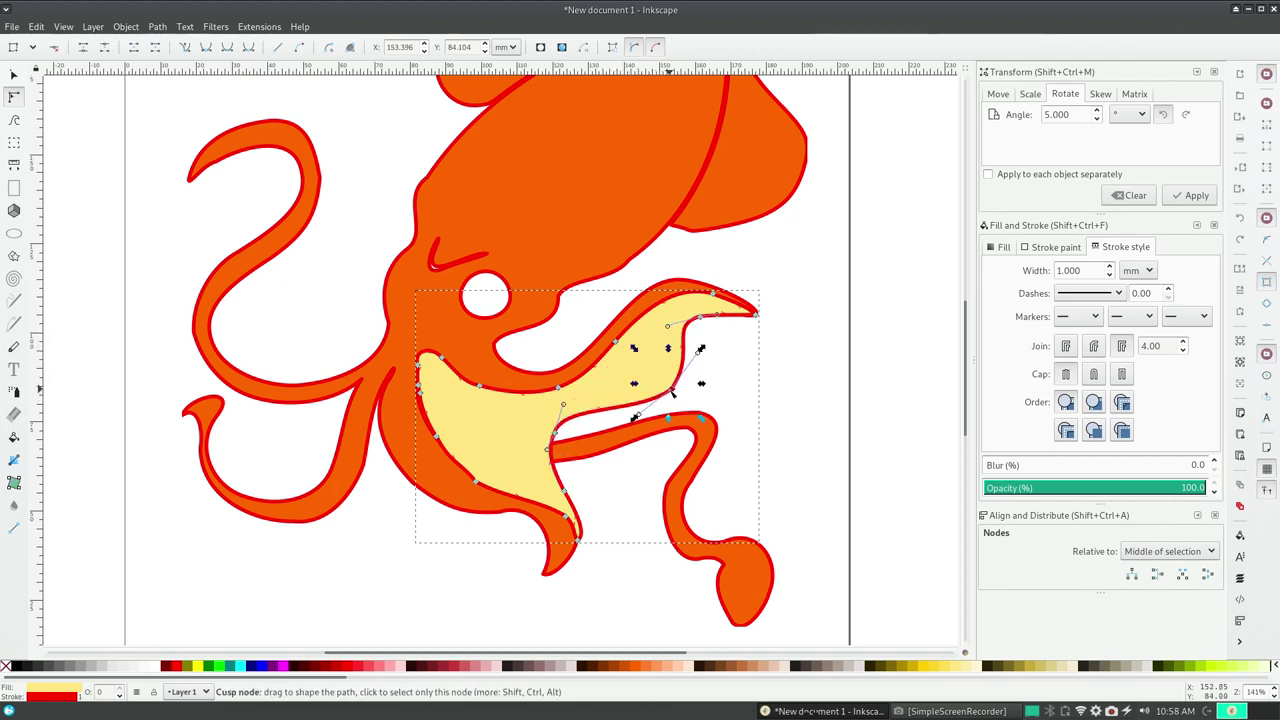
click(514, 642)
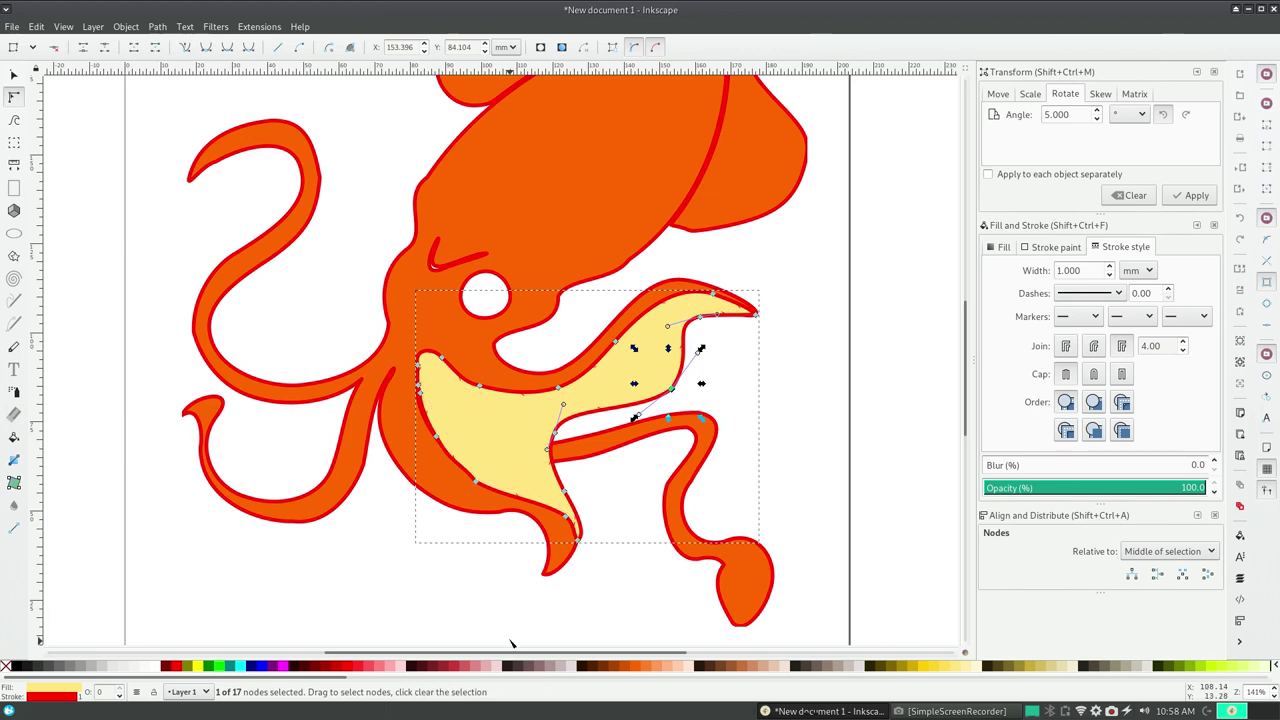
click(894, 308)
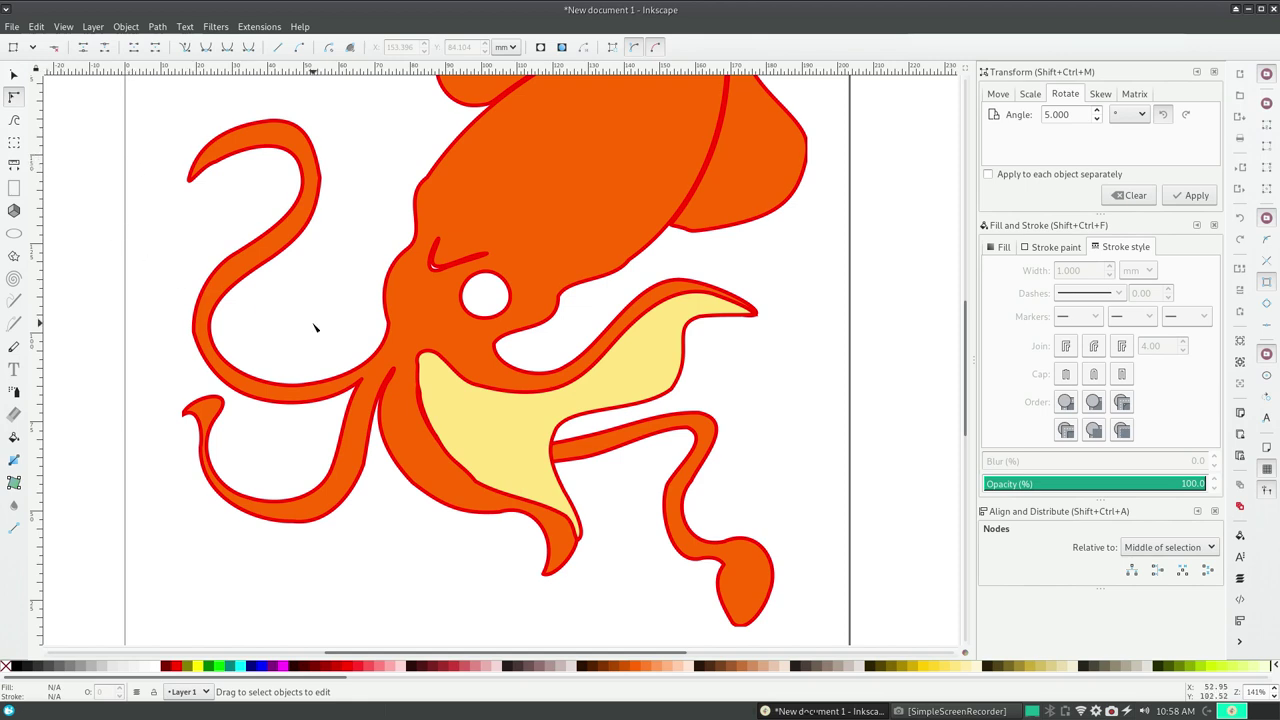
- Simplify all the squid's paths with Path > Simplify
key(ctrl+a)
click(157, 26)
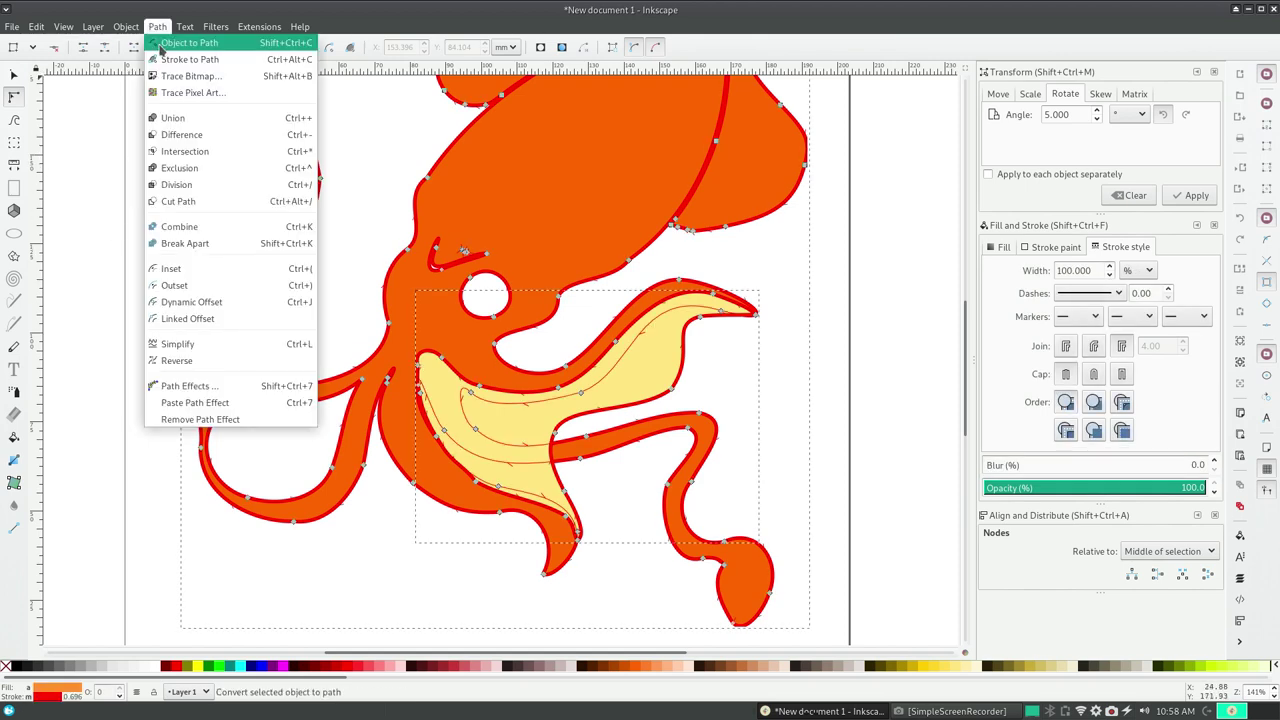
click(207, 343)
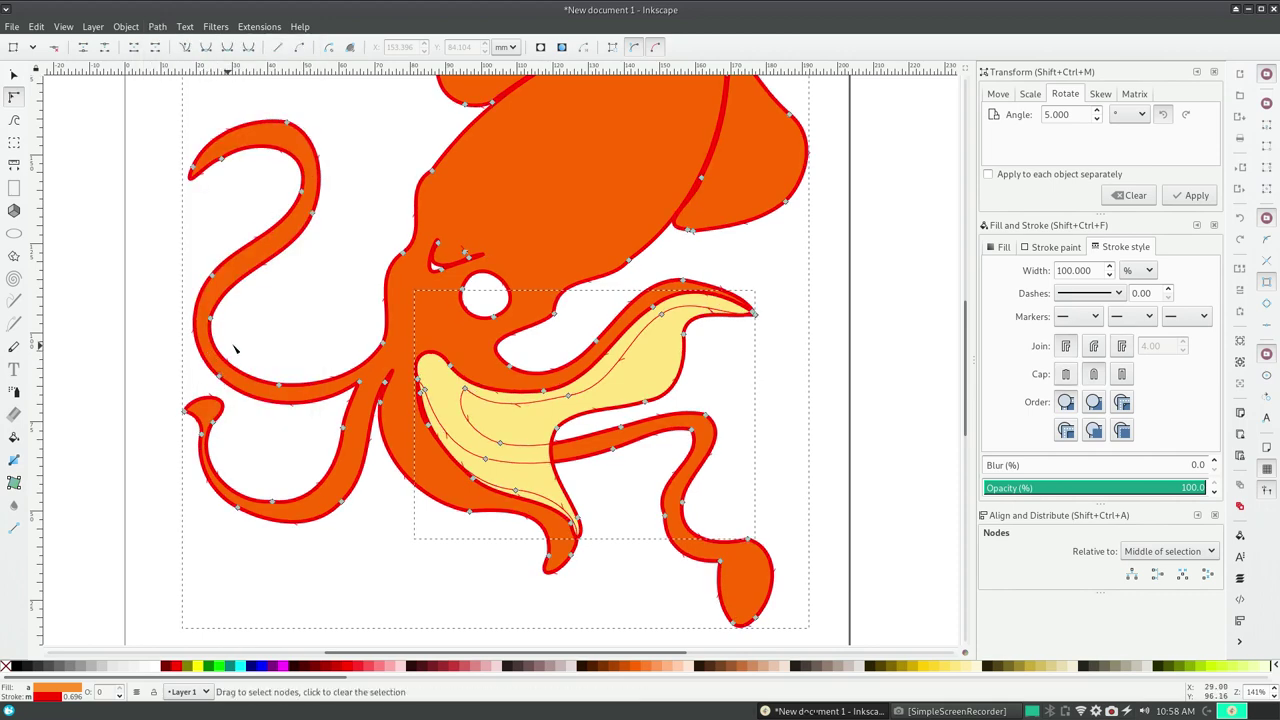
- Select the yellow webbing together with the squid body for a path operation
click(143, 341)
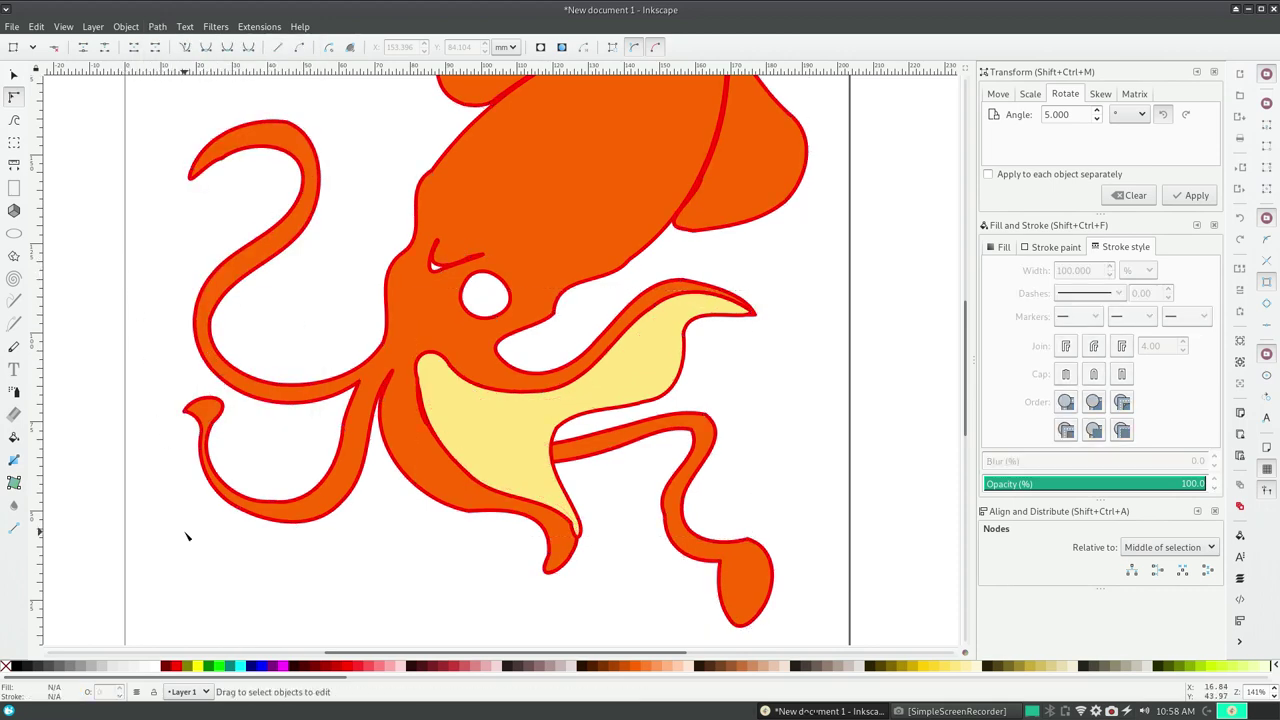
click(427, 358)
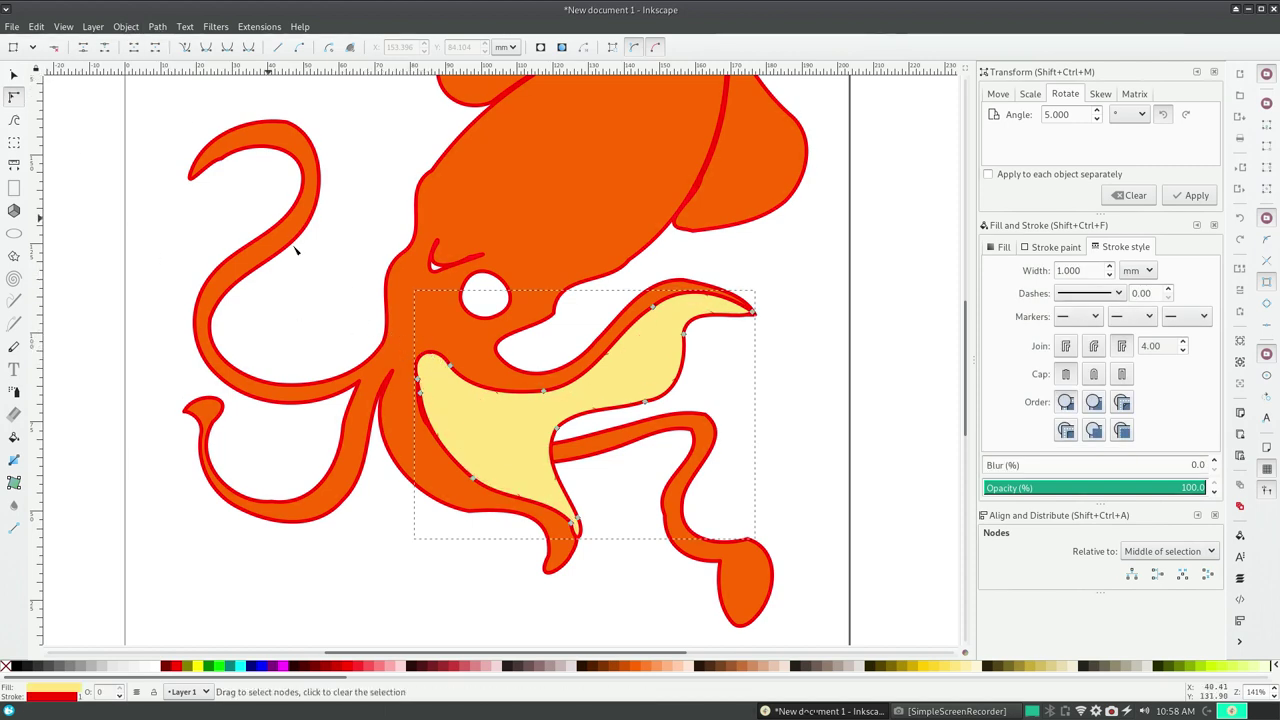
shift+click(372, 322)
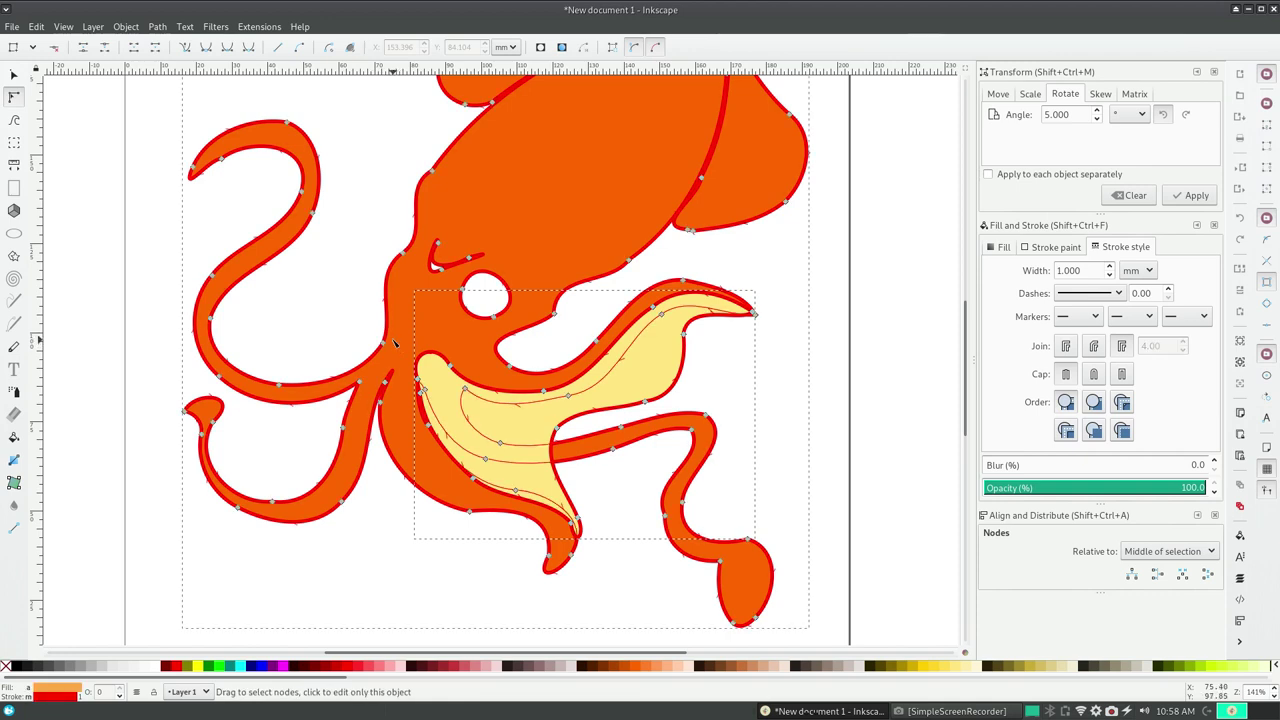
click(157, 27)
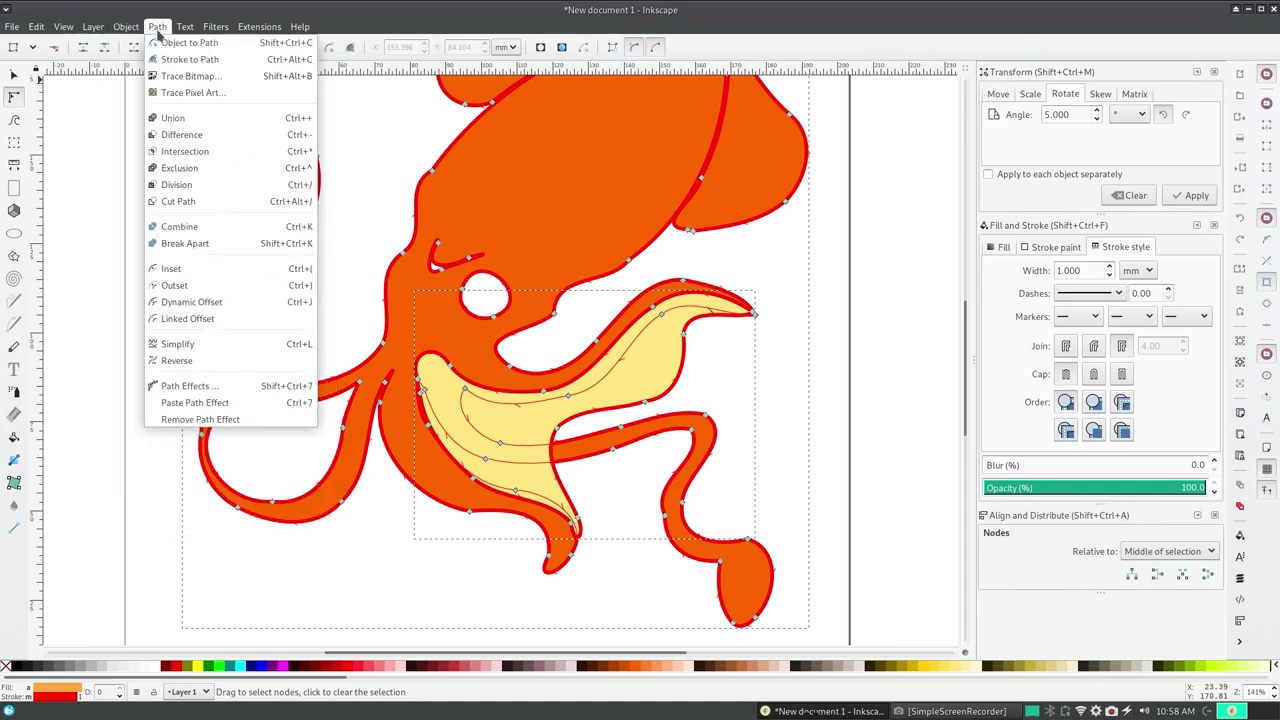
- Try merging the selected paths, undo the merge, and dismiss the Object menu unused
click(182, 228)
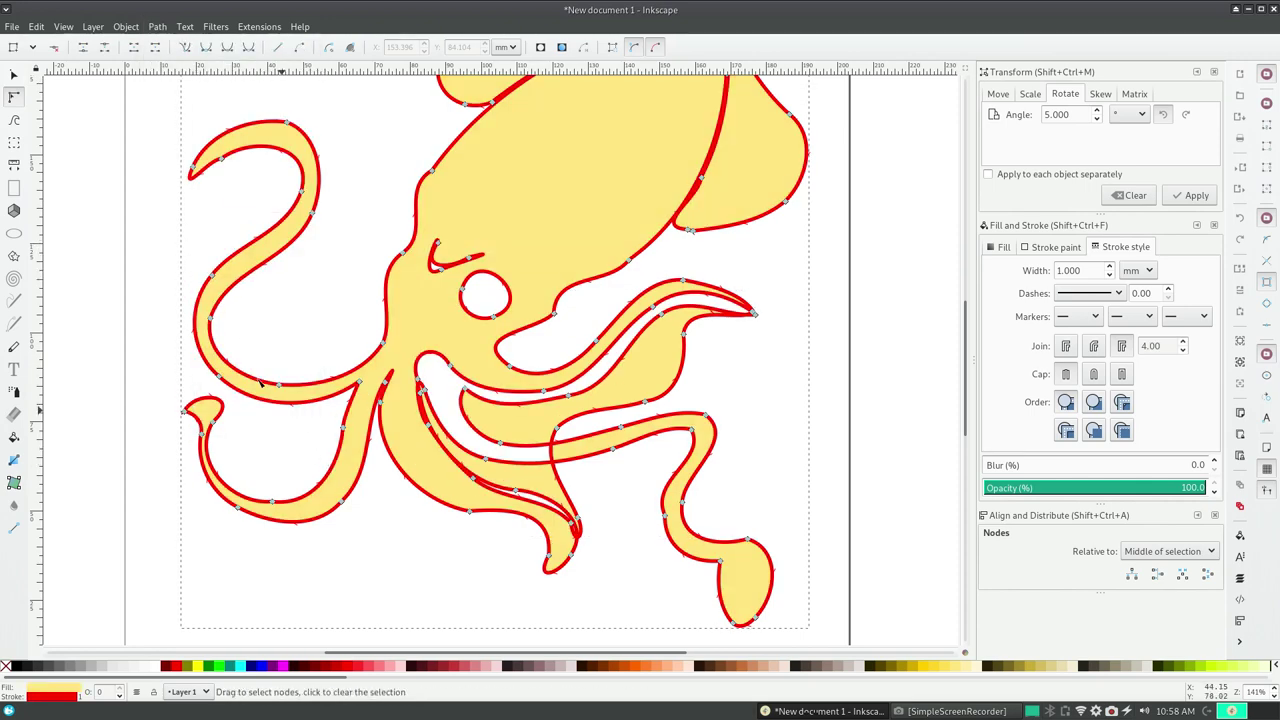
click(36, 26)
click(62, 42)
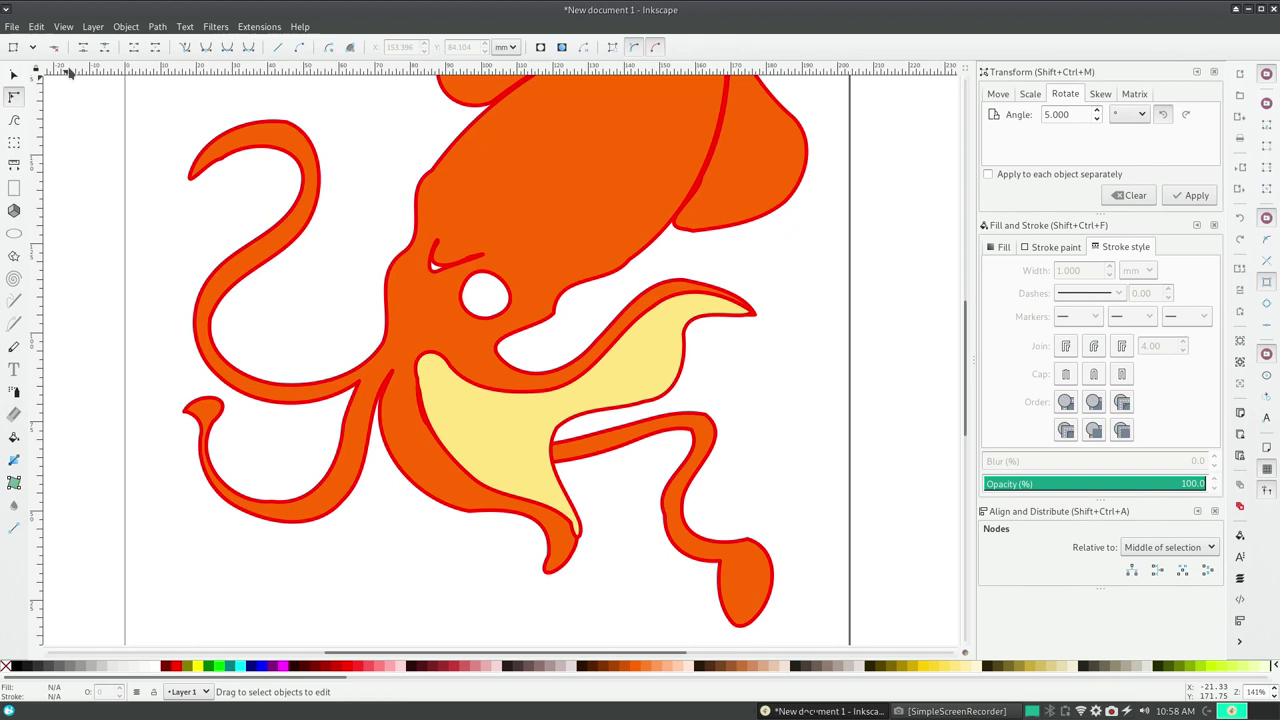
click(122, 27)
key(Escape)
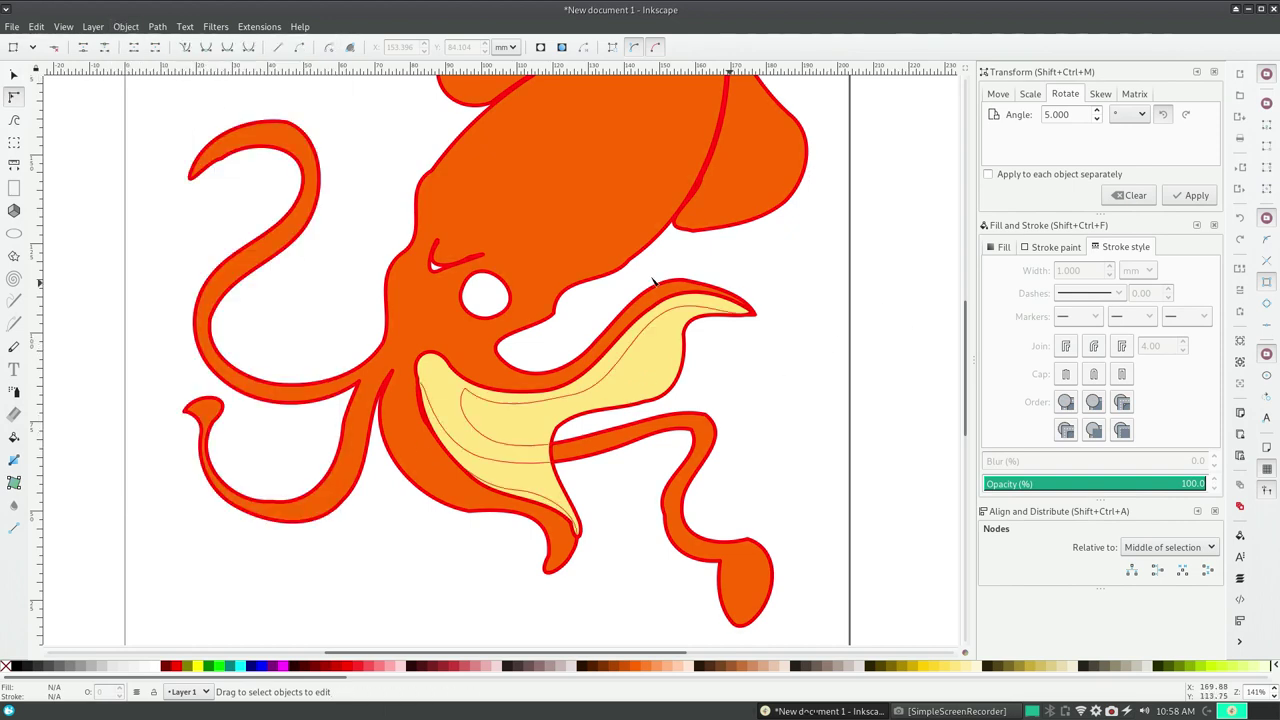
- Zoom in and pencil-draw a web shape between the two left tentacles, enlarging it slightly
click(14, 142)
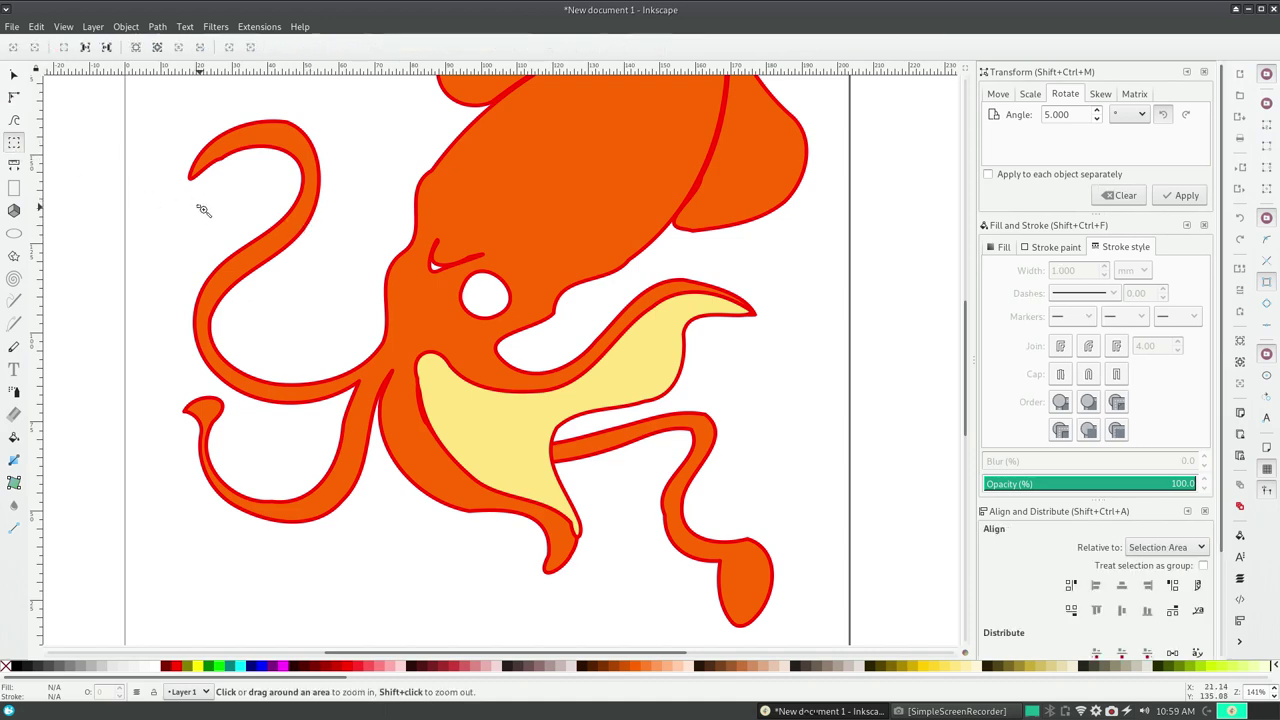
drag(199, 205, 880, 614)
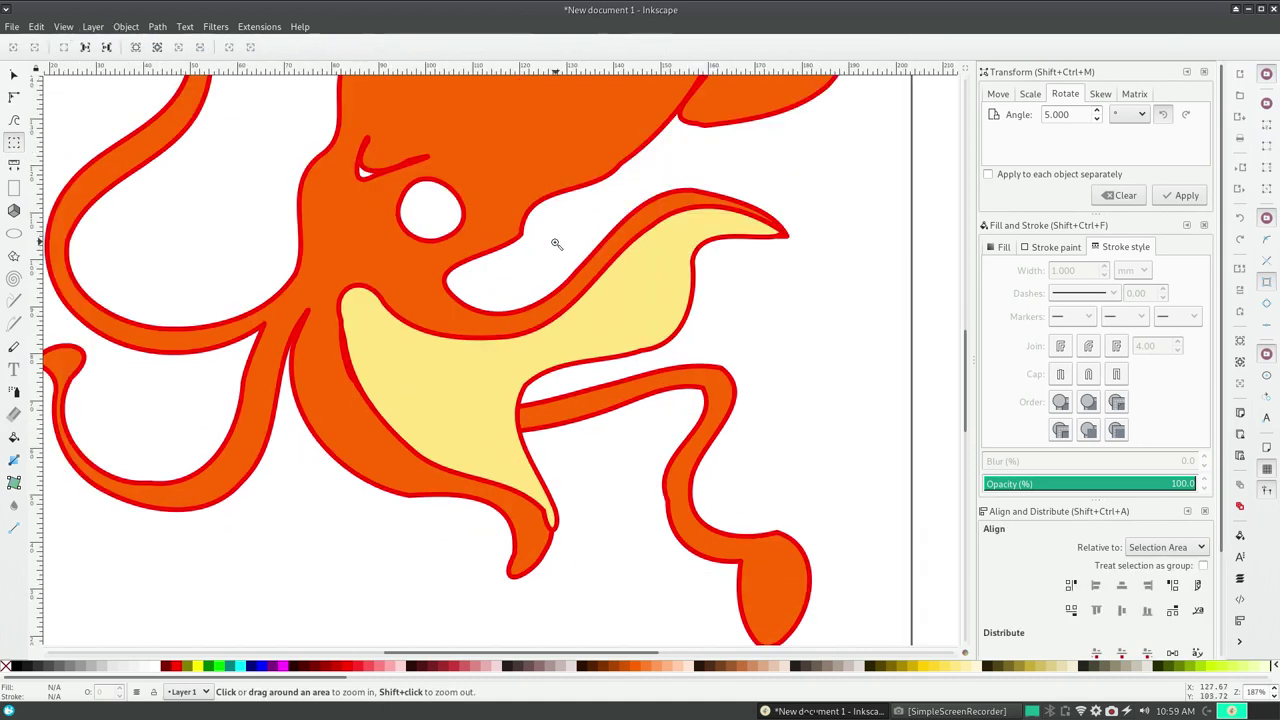
key(minus)
key(minus)
key(minus)
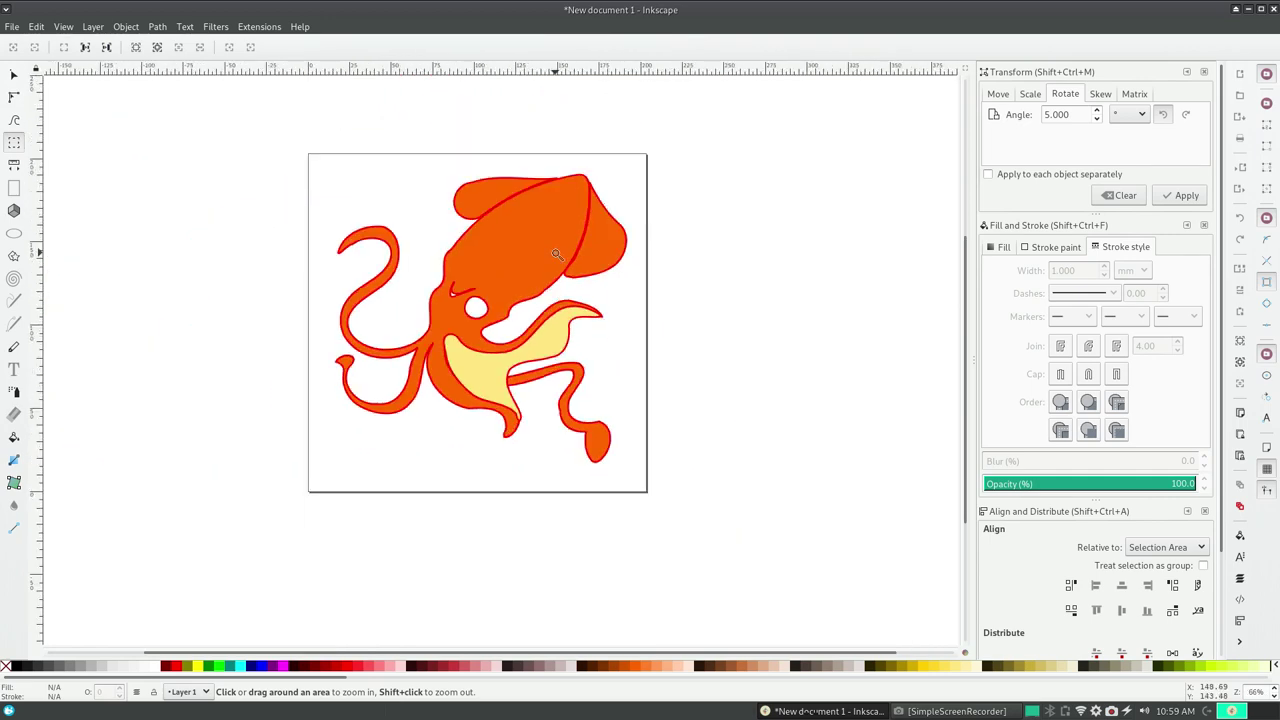
click(355, 315)
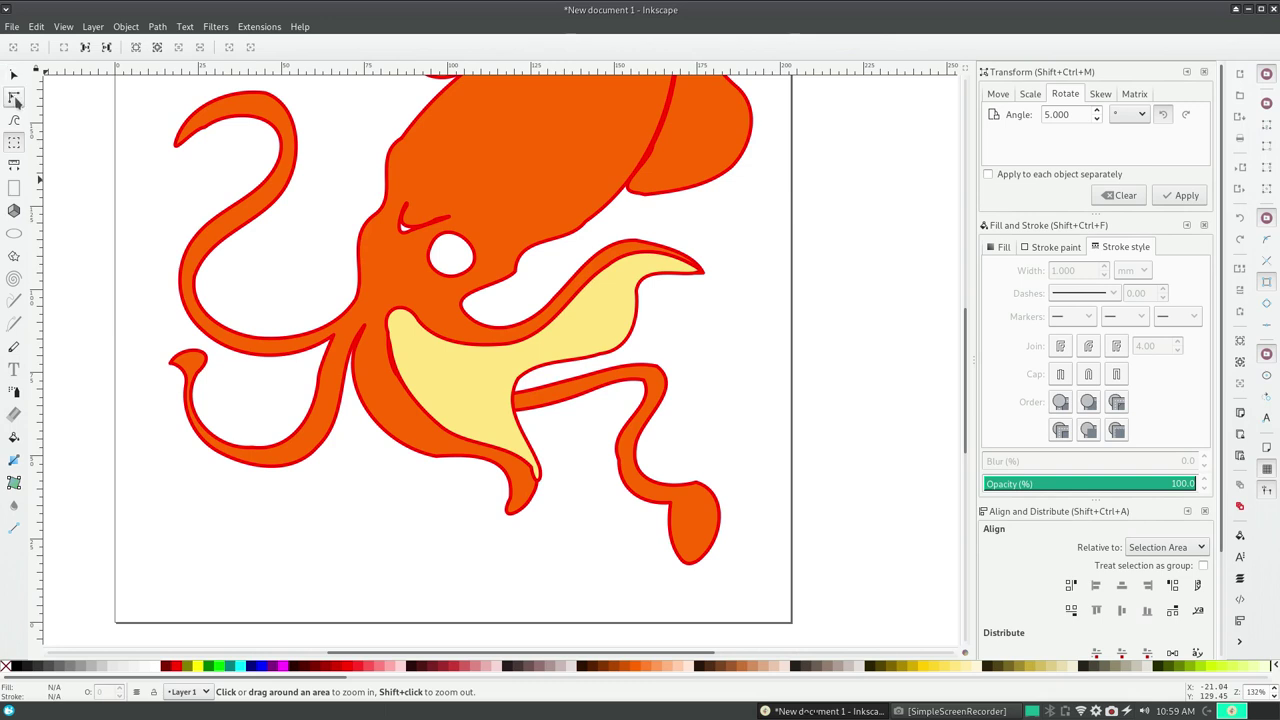
click(14, 301)
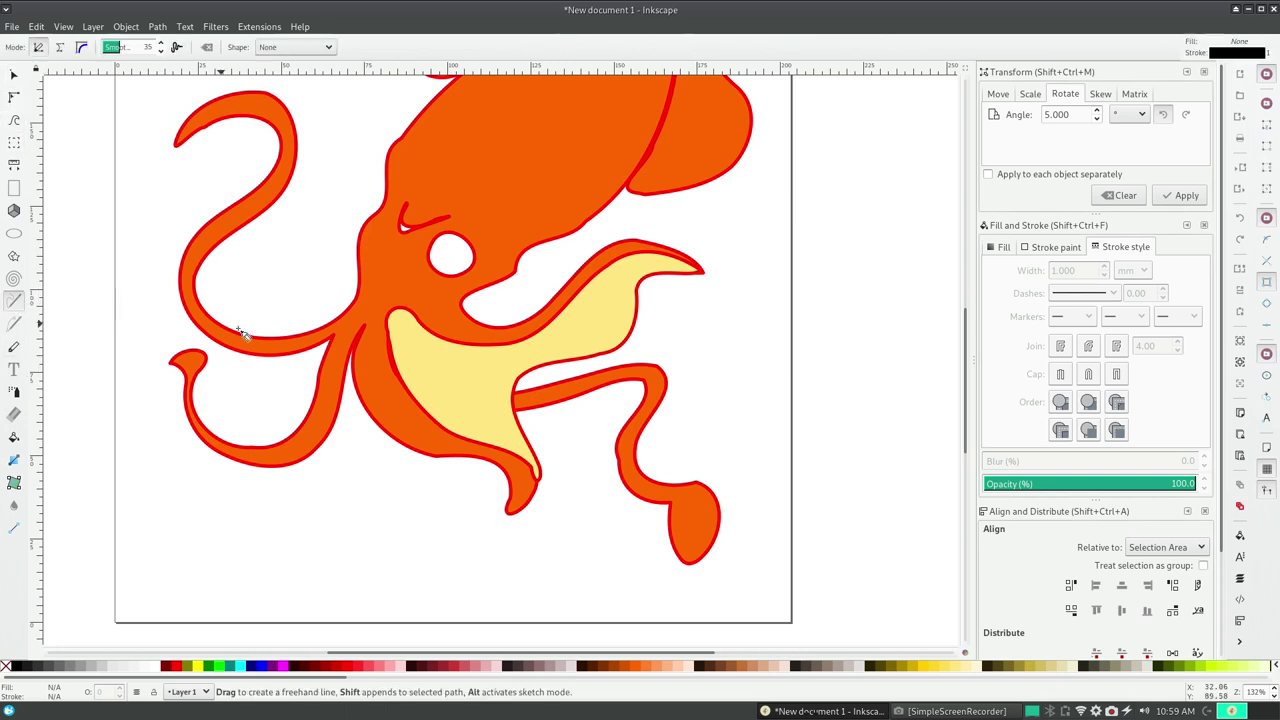
drag(217, 342, 239, 448)
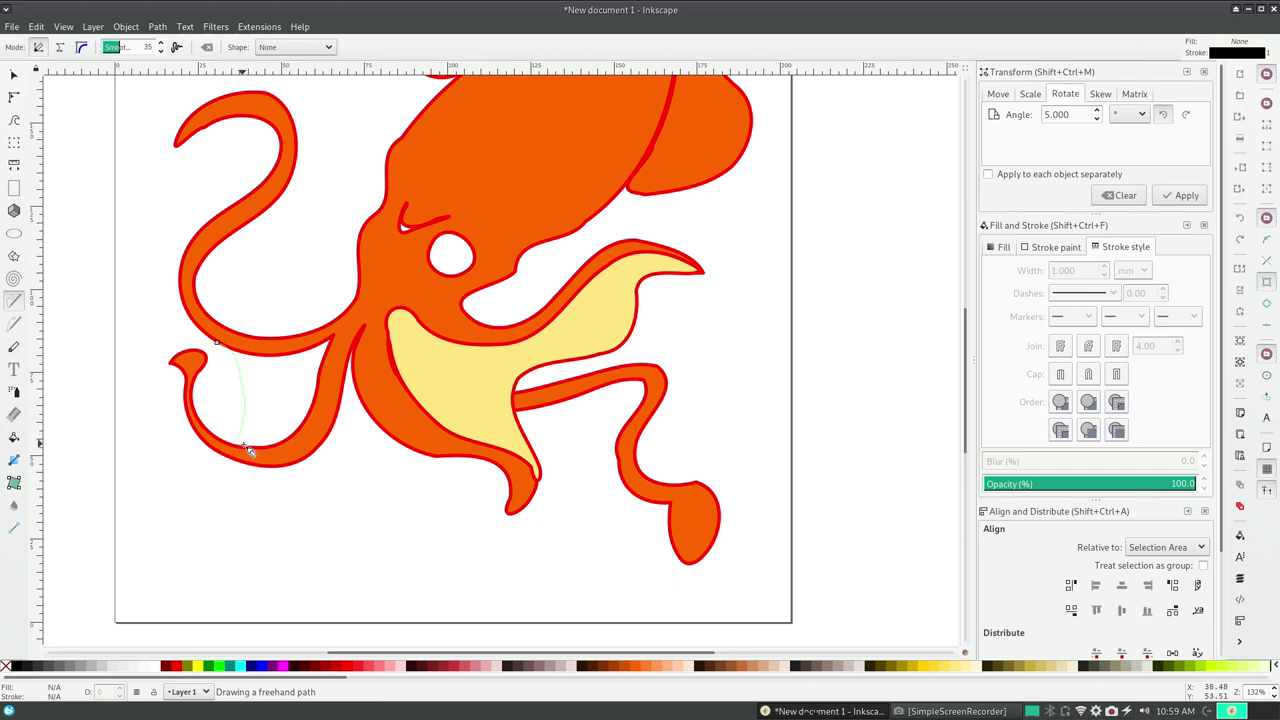
mouse_move(300, 430)
mouse_down()
mouse_move(338, 338)
mouse_move(293, 355)
mouse_move(243, 345)
mouse_up()
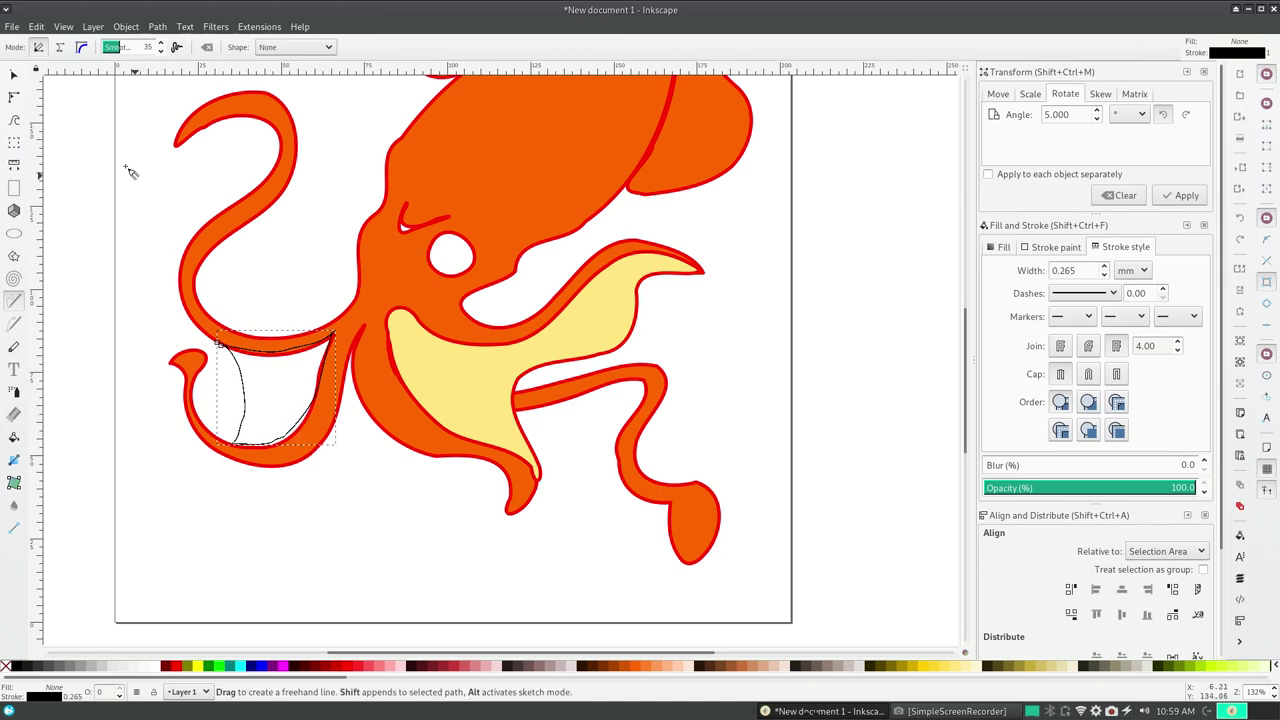
click(14, 75)
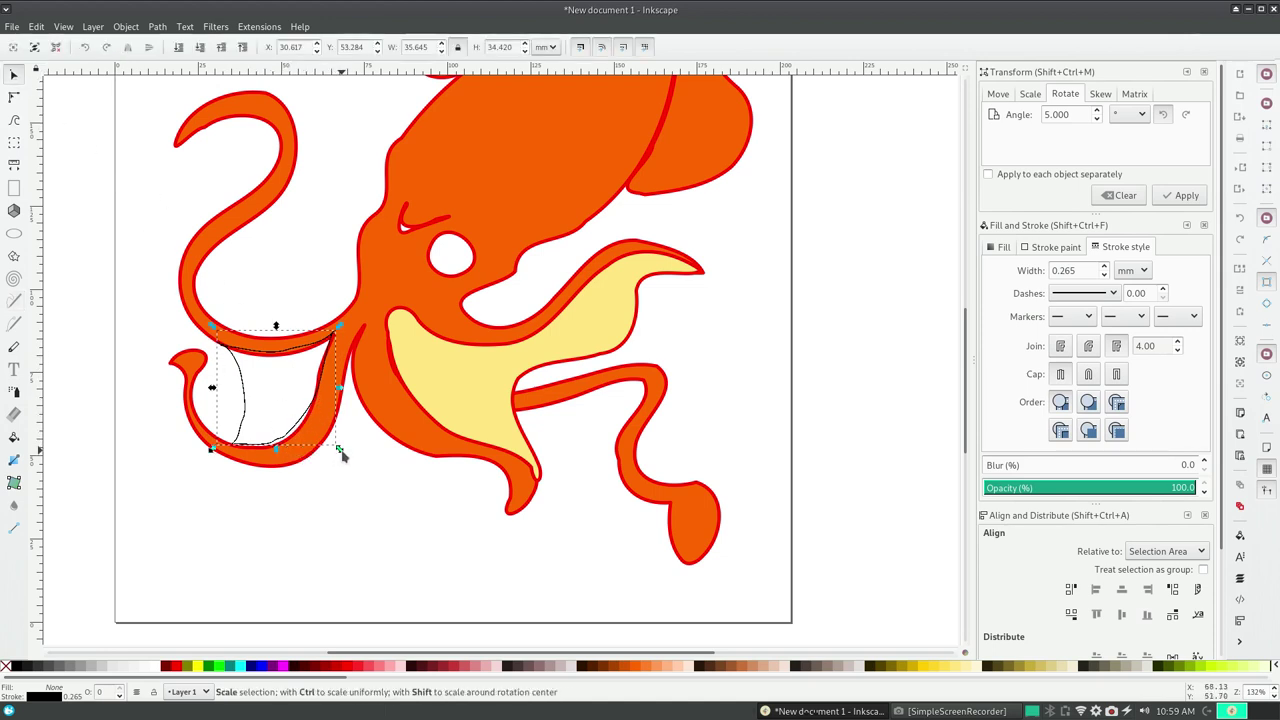
drag(340, 452, 347, 461)
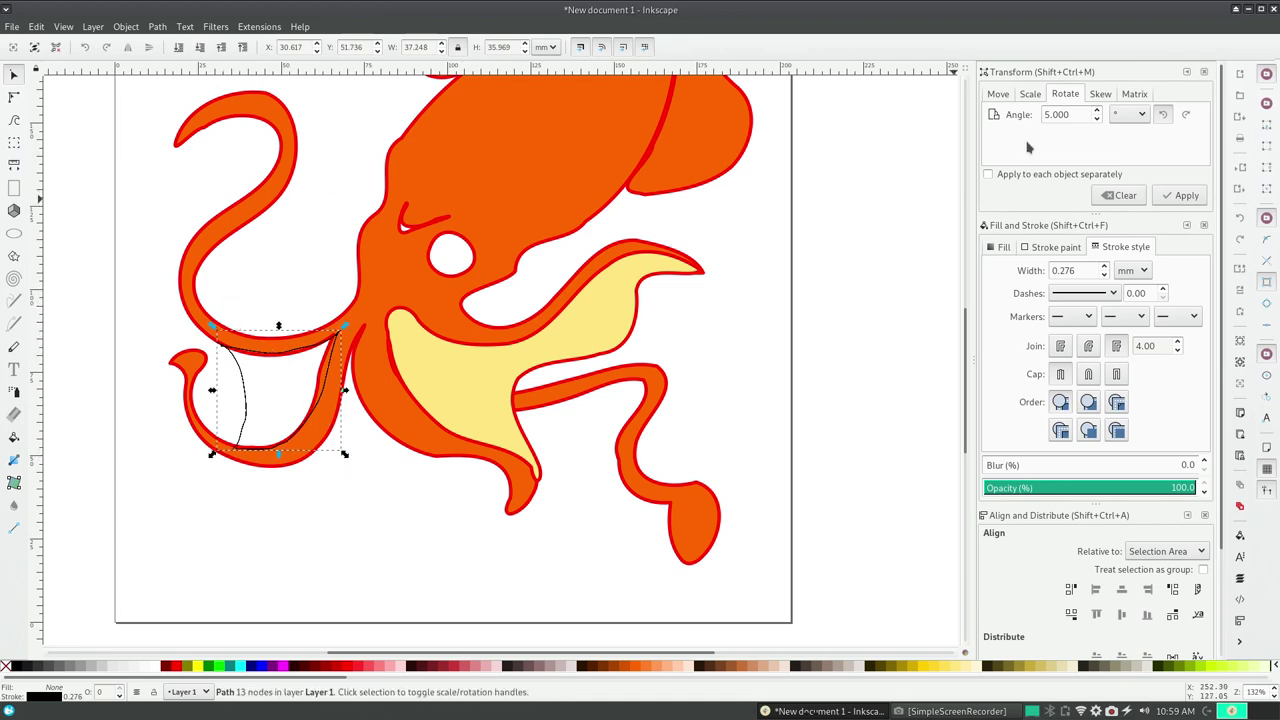
- Give the web a flat pale yellow fill and a 1 mm red outline, then deselect
click(1006, 249)
click(1022, 271)
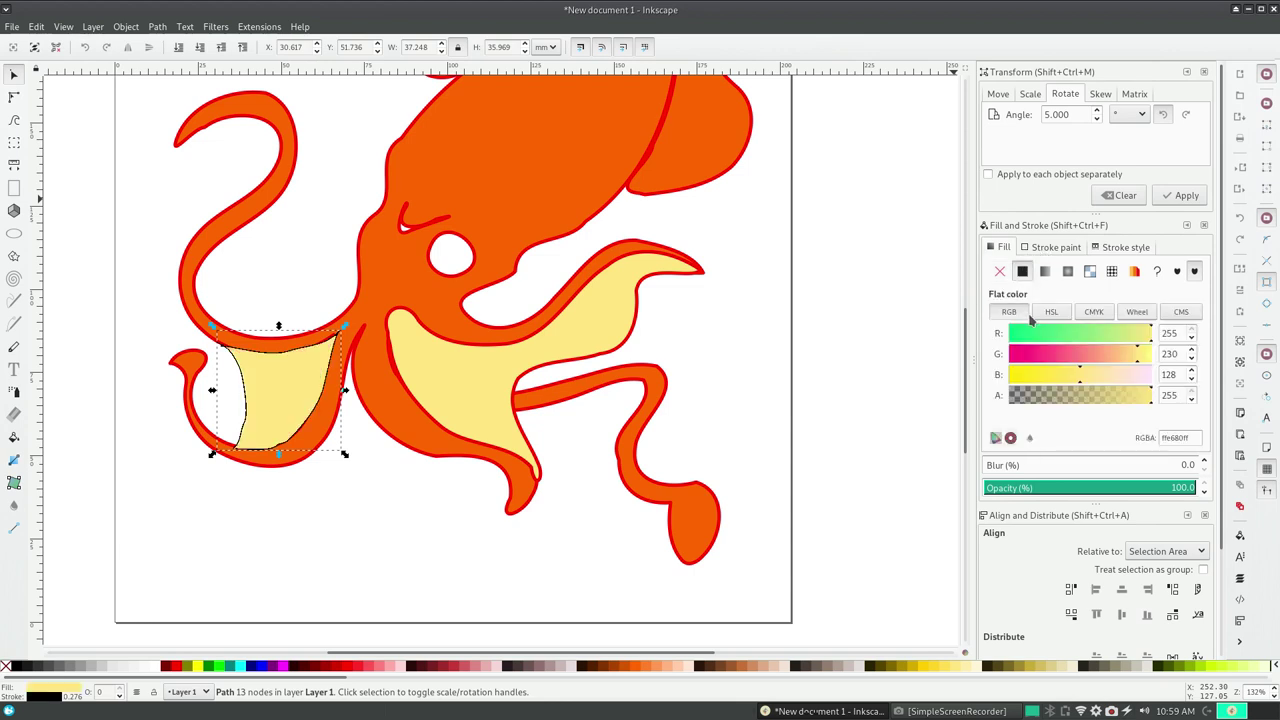
click(1055, 247)
drag(1107, 333, 1152, 333)
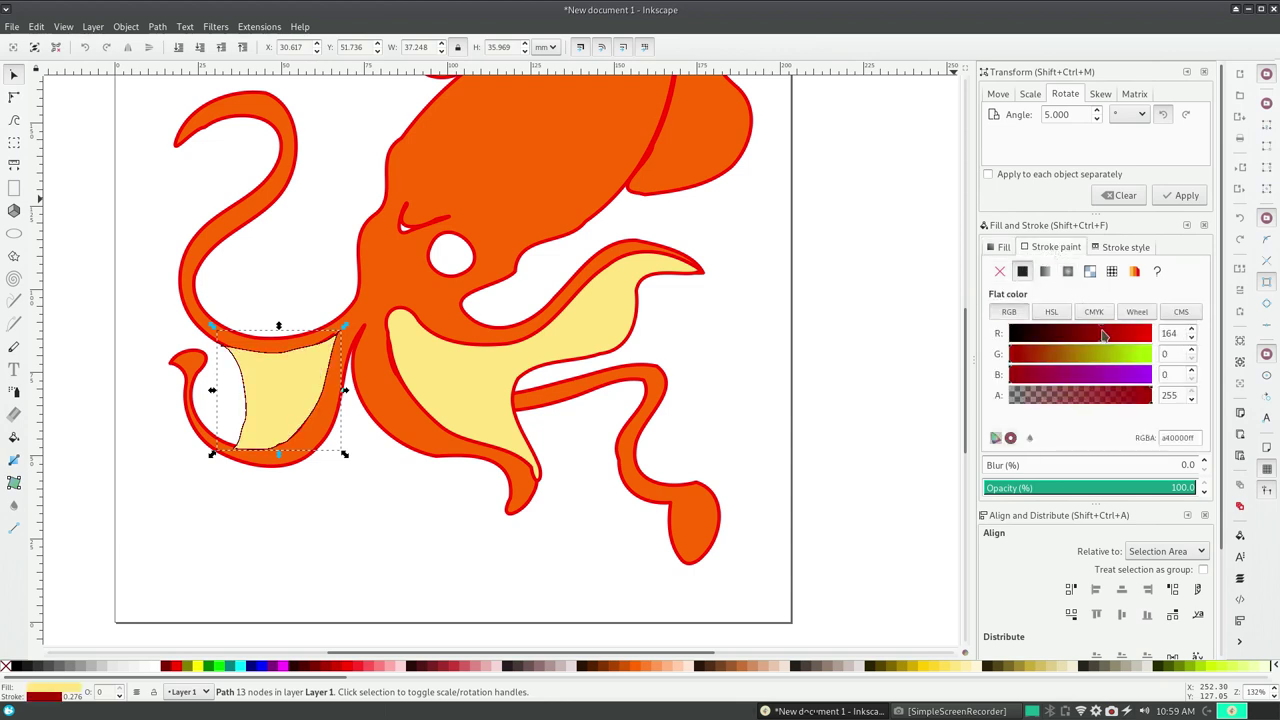
click(1108, 247)
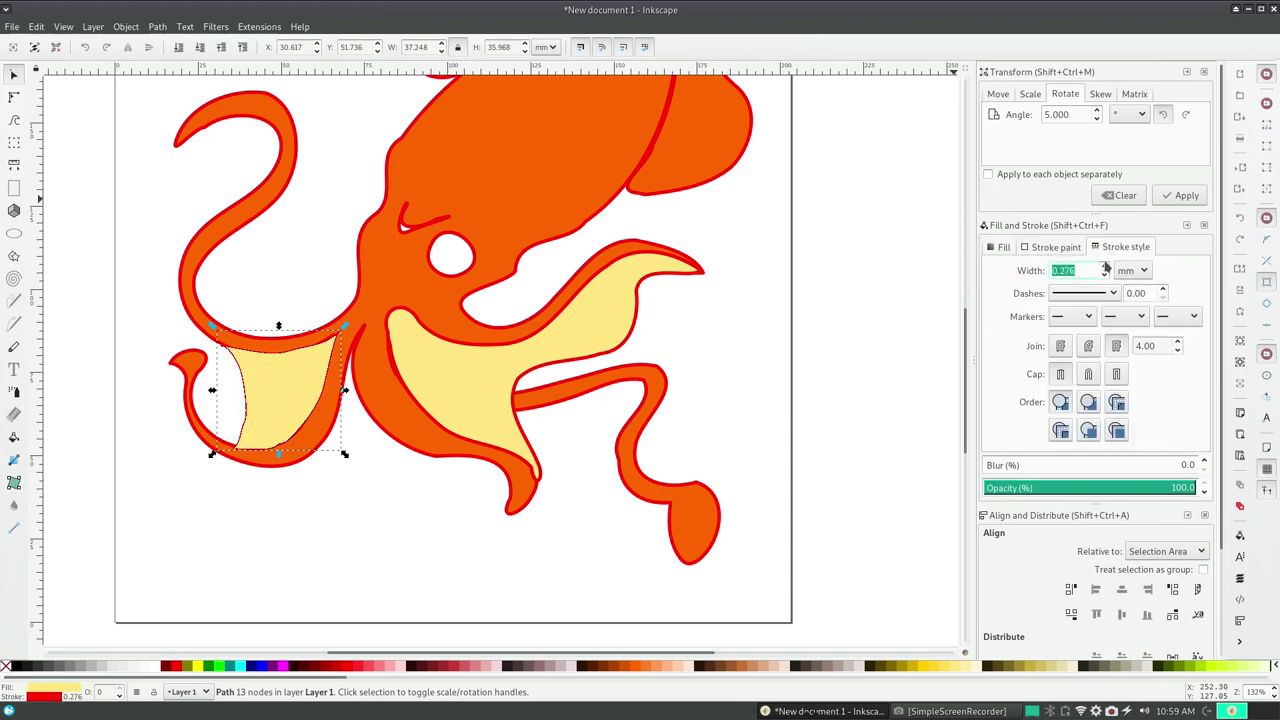
text(1)
key(Return)
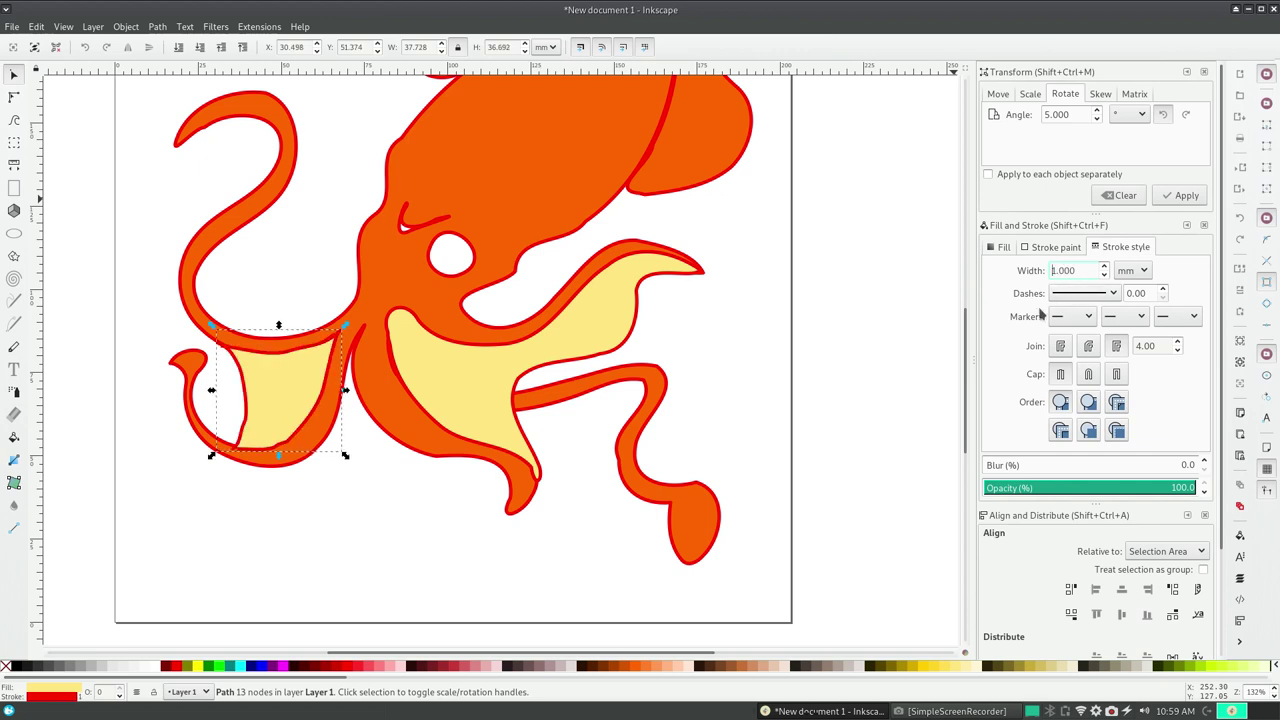
click(898, 310)
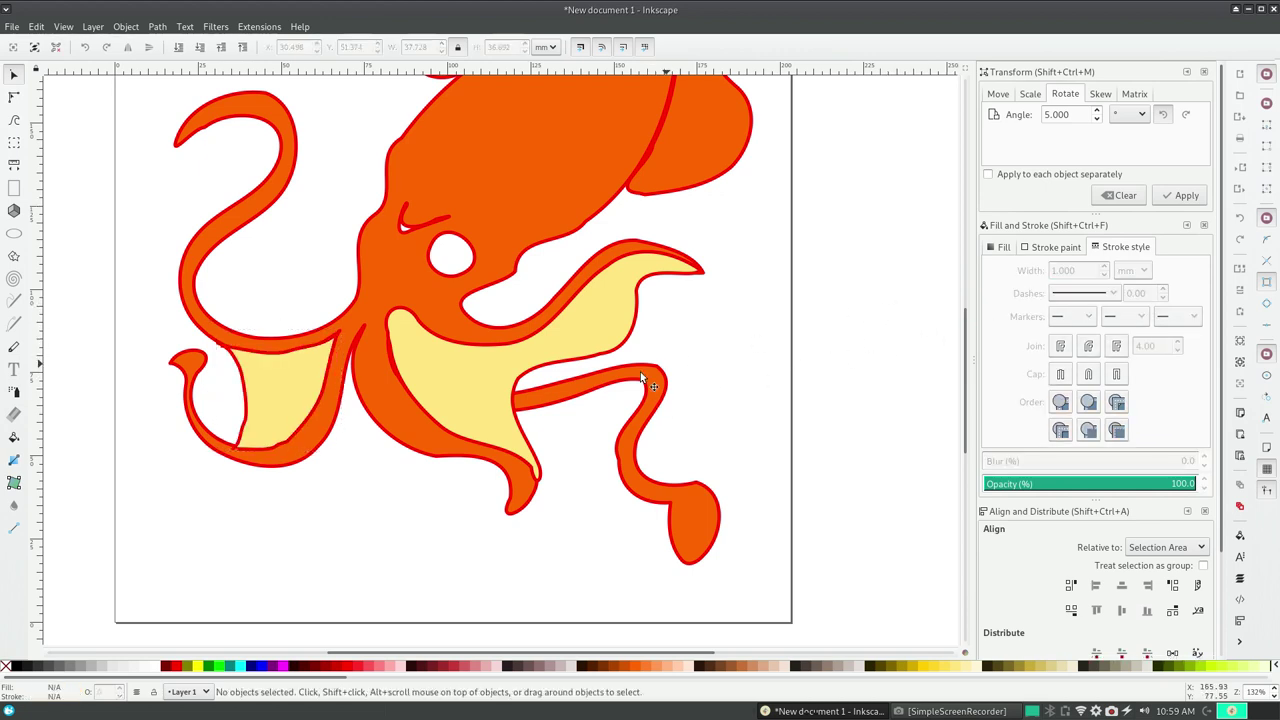
- Pencil-draw the next web shape below the middle tentacles
click(15, 99)
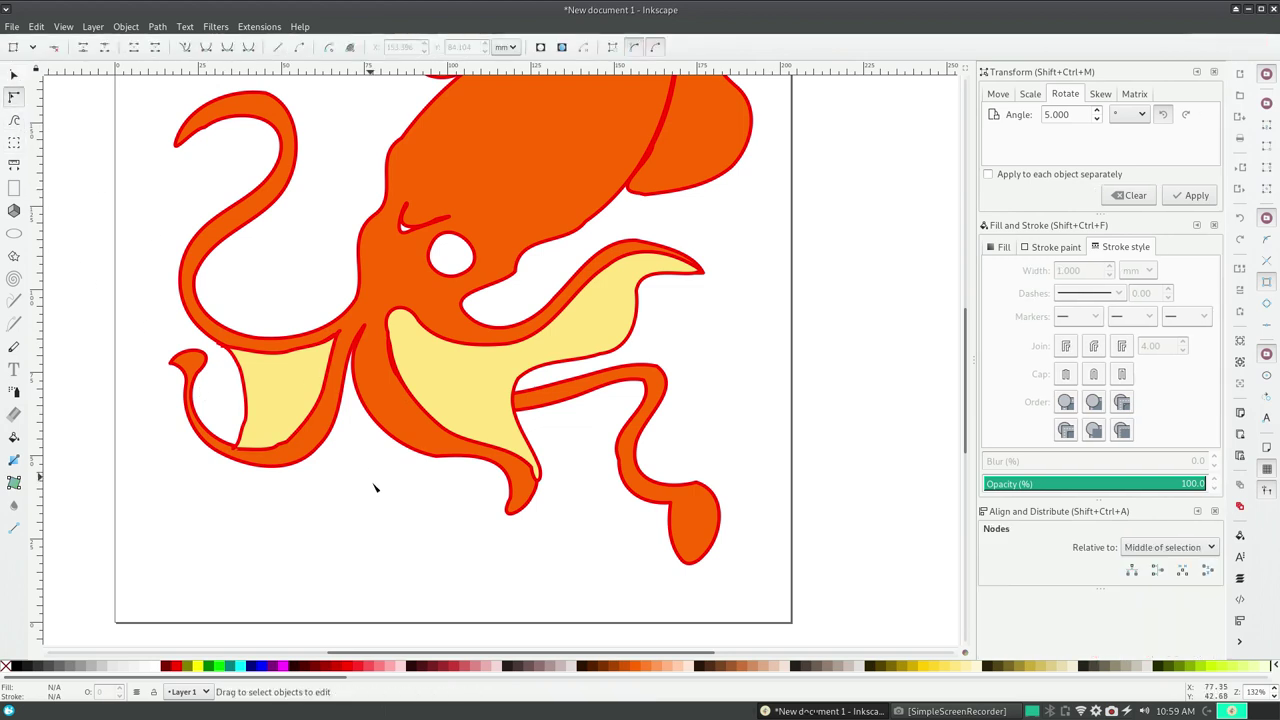
click(14, 300)
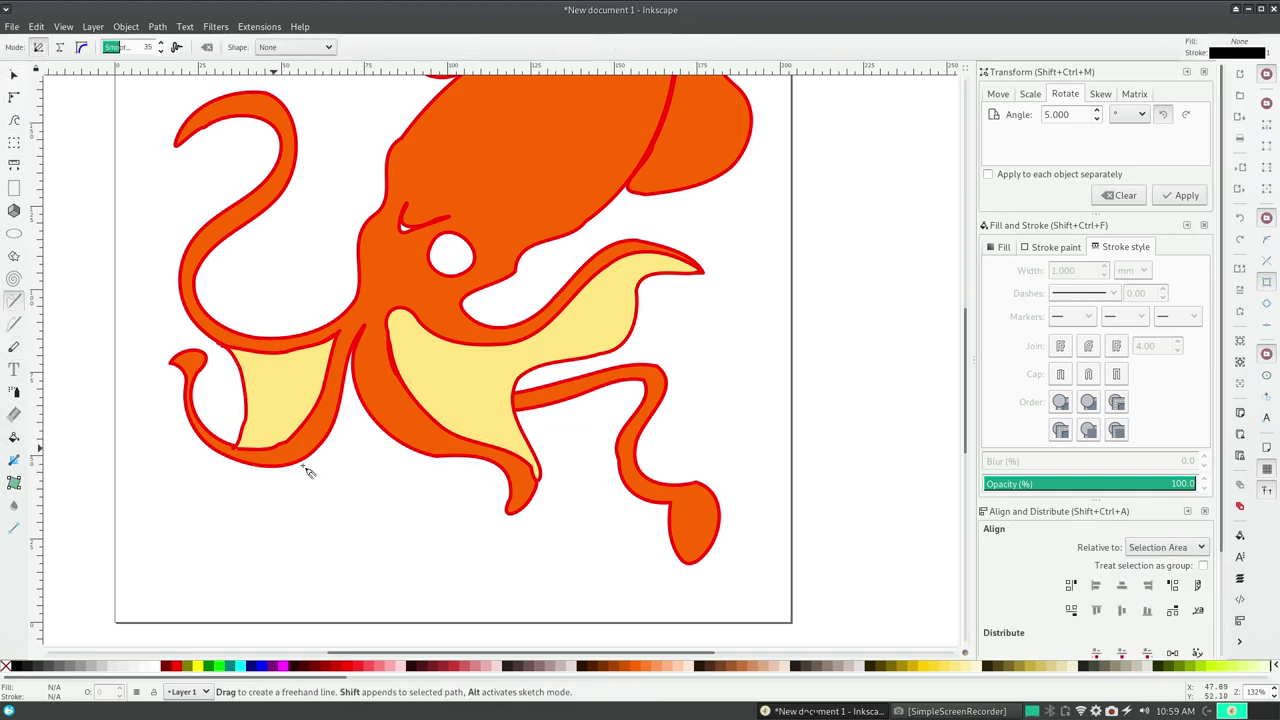
drag(261, 464, 422, 460)
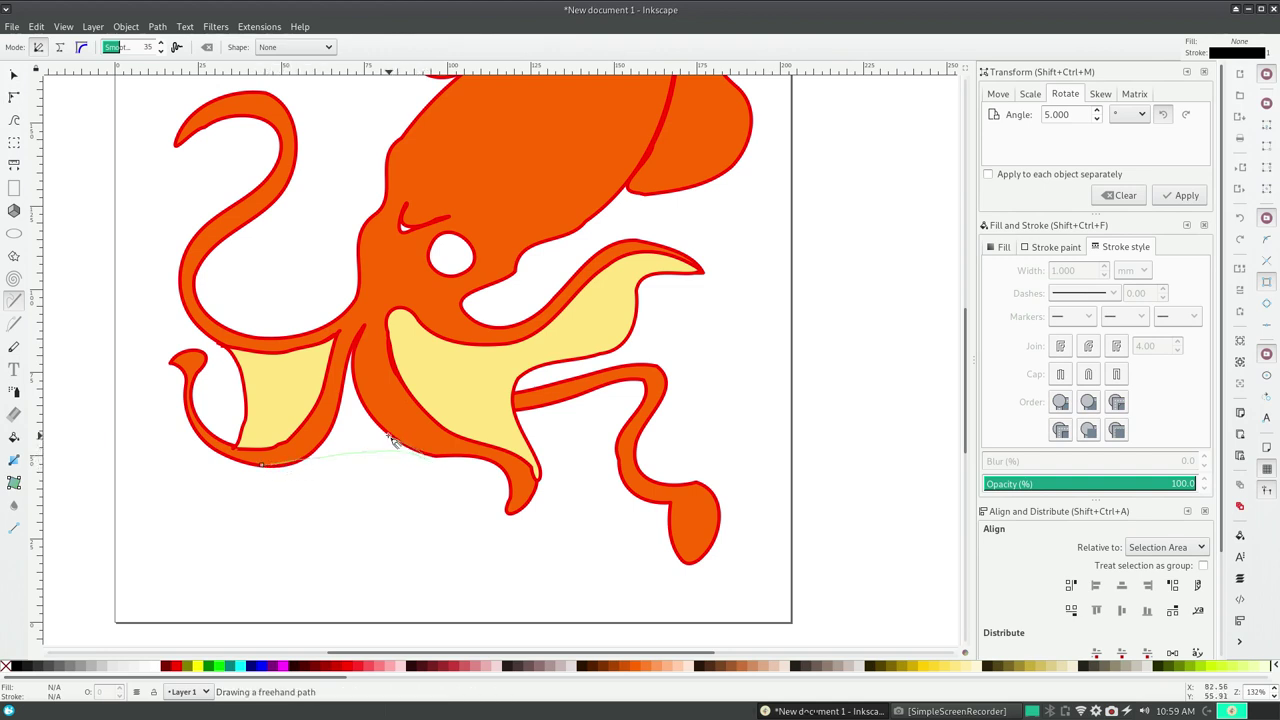
mouse_move(425, 456)
mouse_down()
mouse_move(353, 358)
mouse_move(331, 443)
mouse_move(292, 464)
mouse_up()
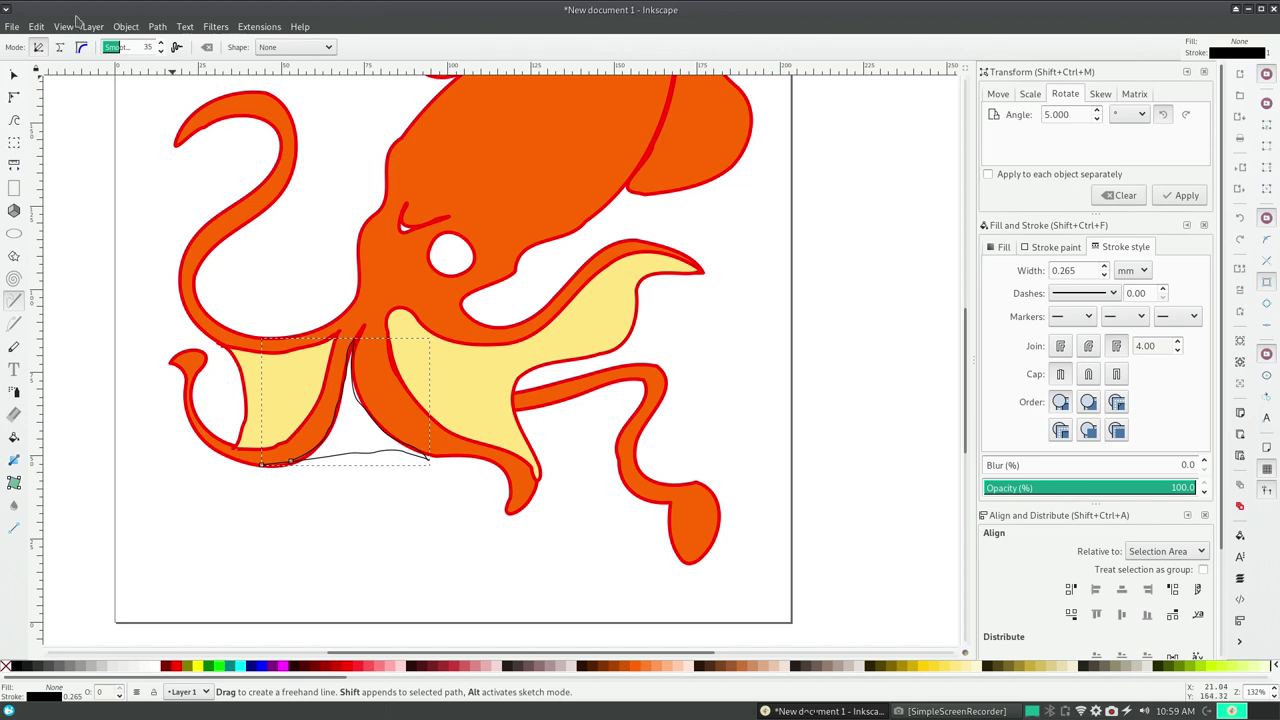
- Fill the new web pale yellow with a 1 mm red outline and lower it behind the tentacle
click(1000, 247)
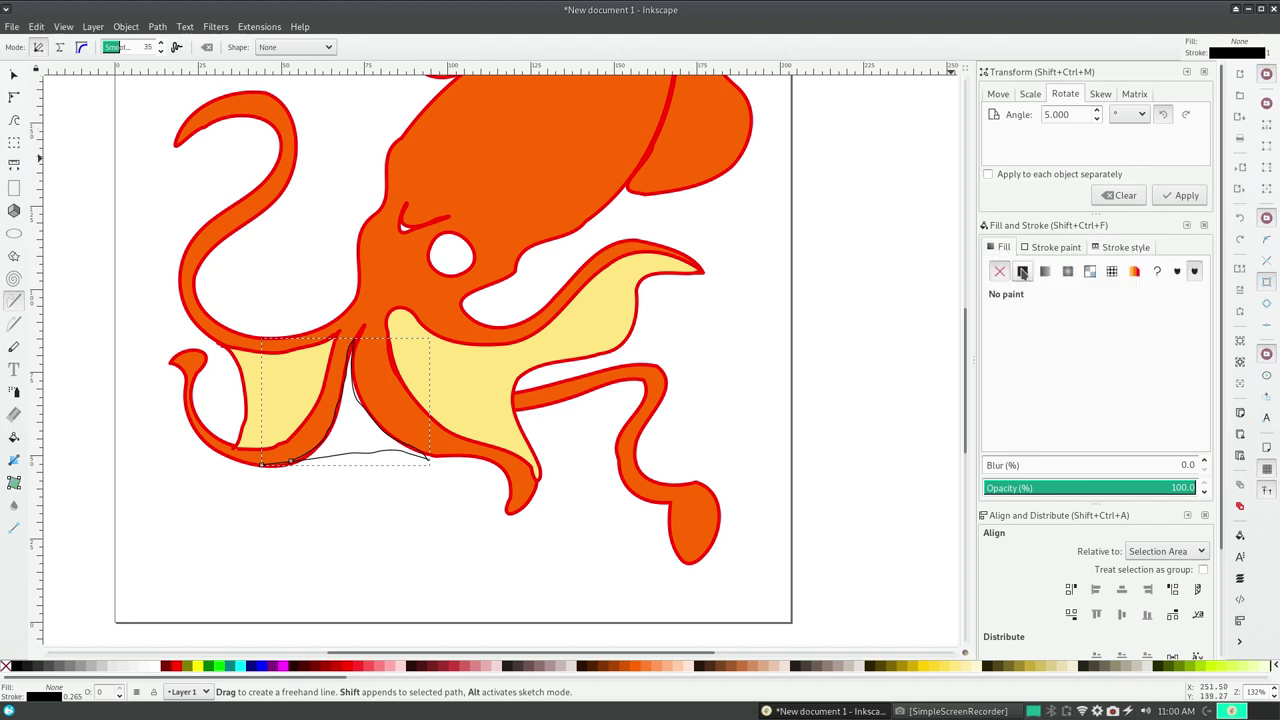
click(1022, 271)
click(1048, 248)
drag(1100, 332, 1150, 332)
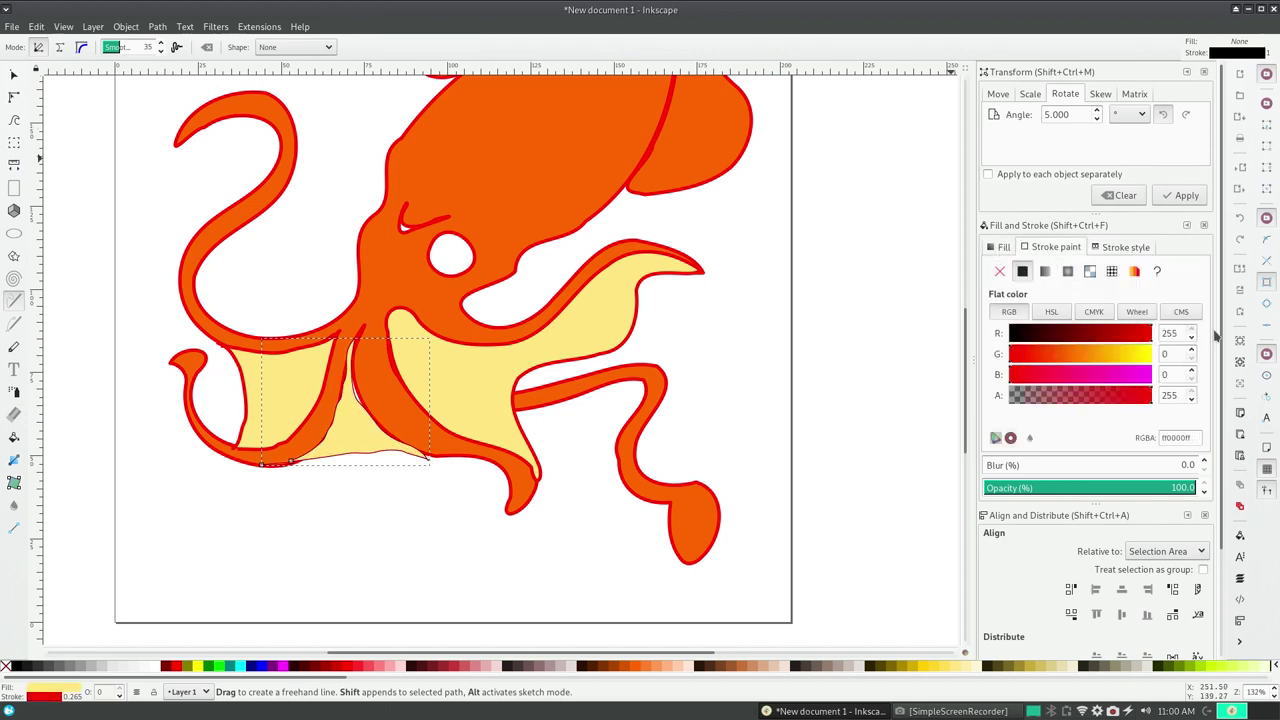
click(1120, 247)
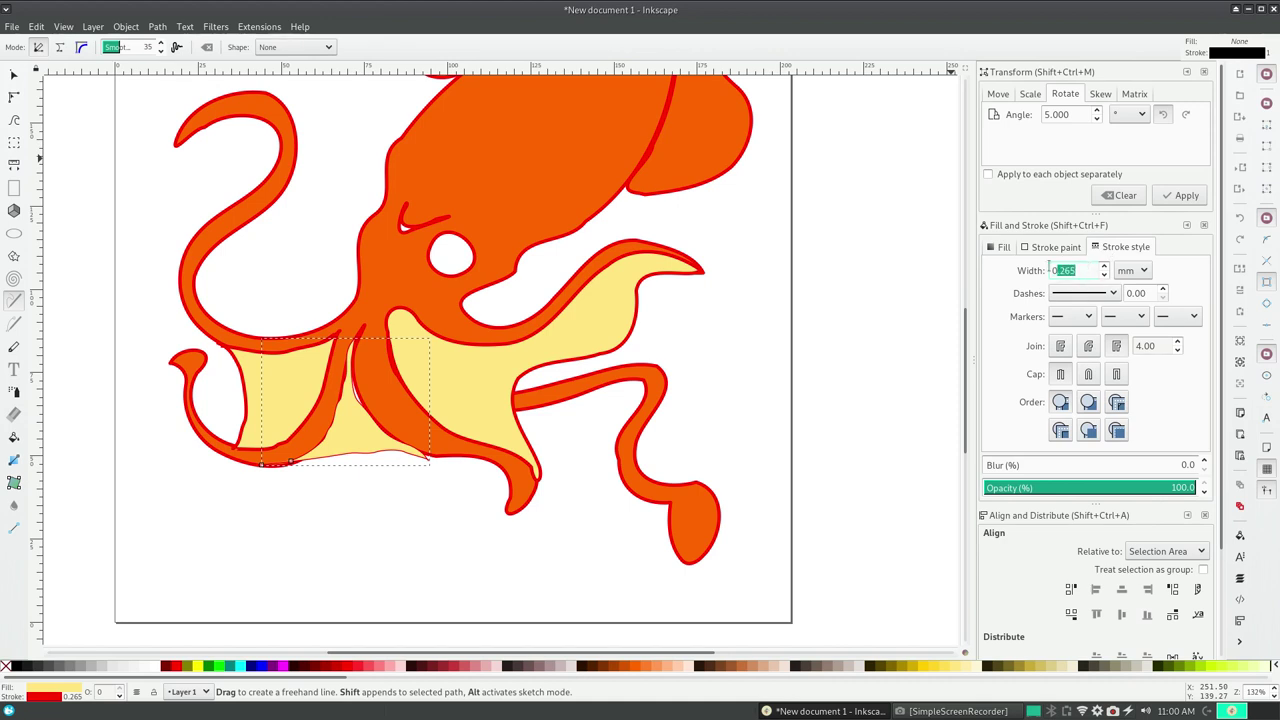
text(1)
key(Return)
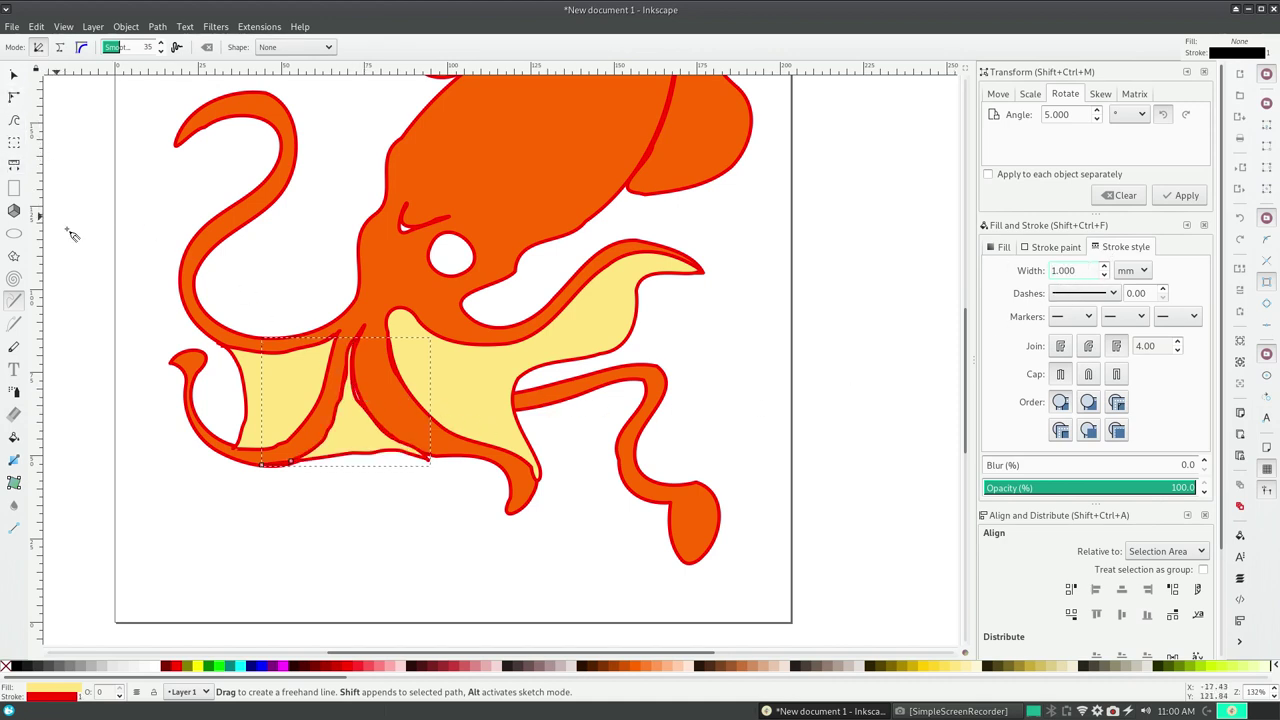
click(125, 26)
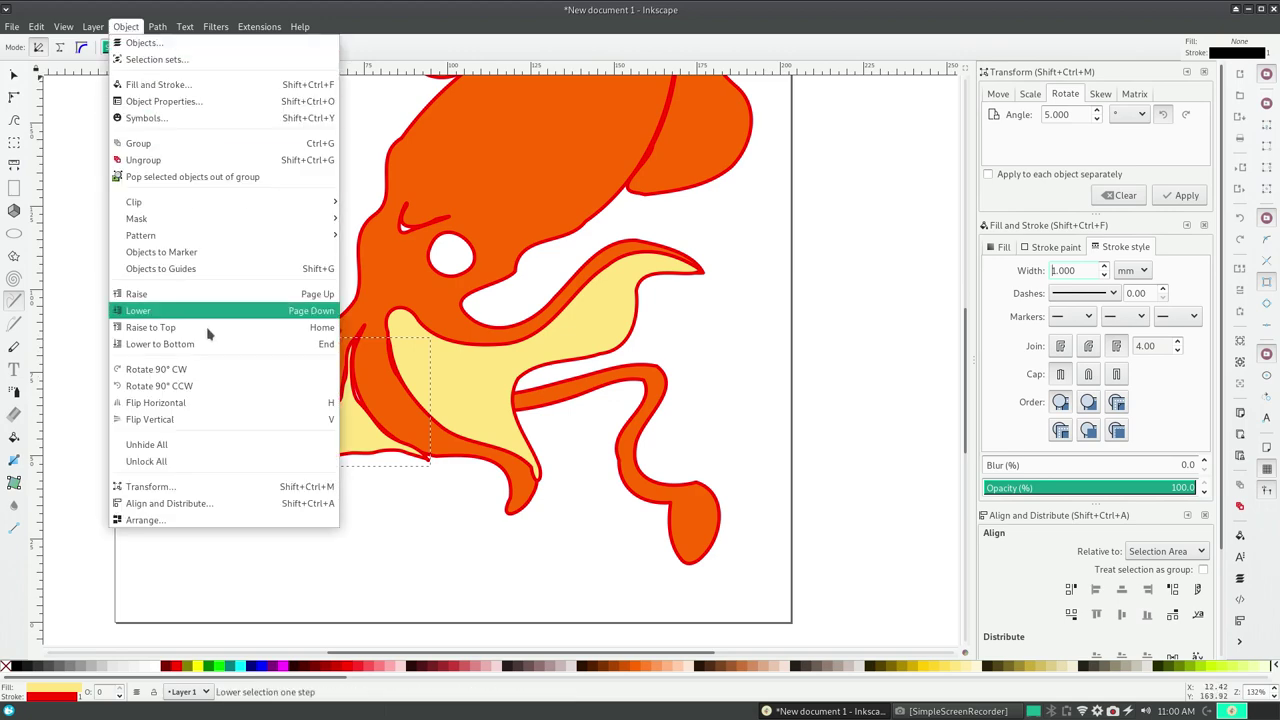
click(224, 360)
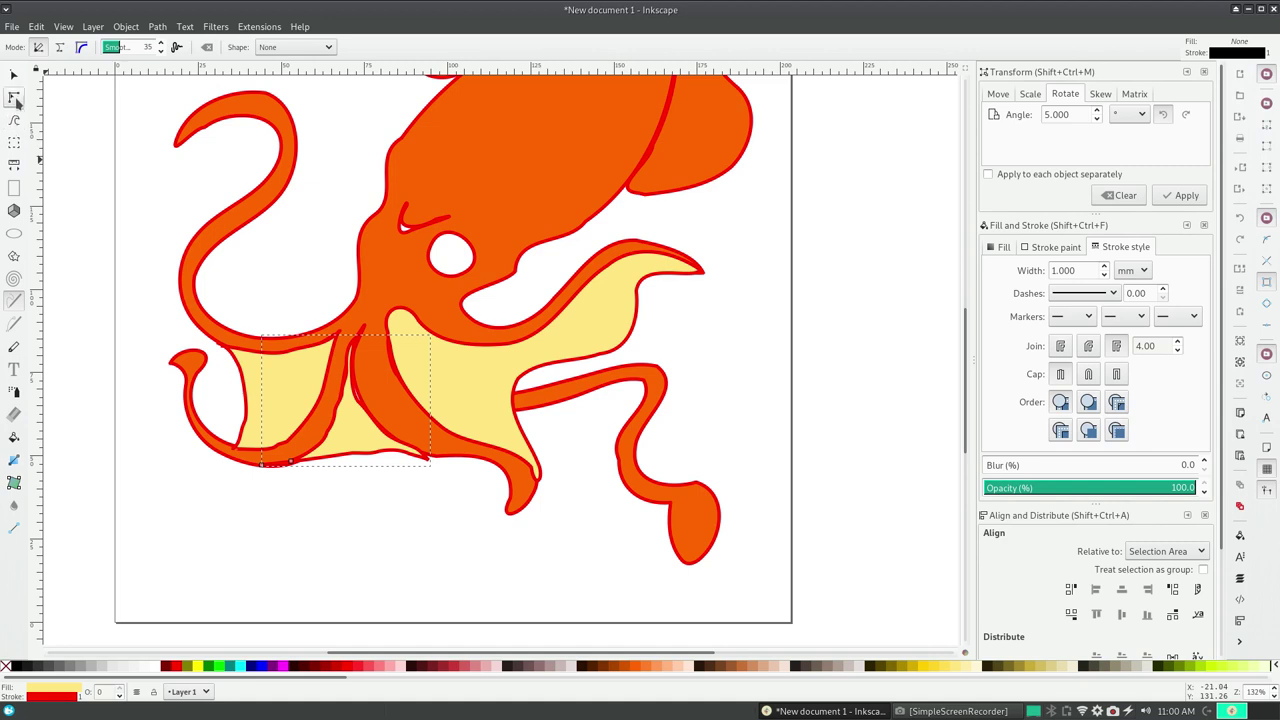
- Simplify the left yellow web's path with Path > Simplify, then deselect it
click(14, 75)
click(249, 395)
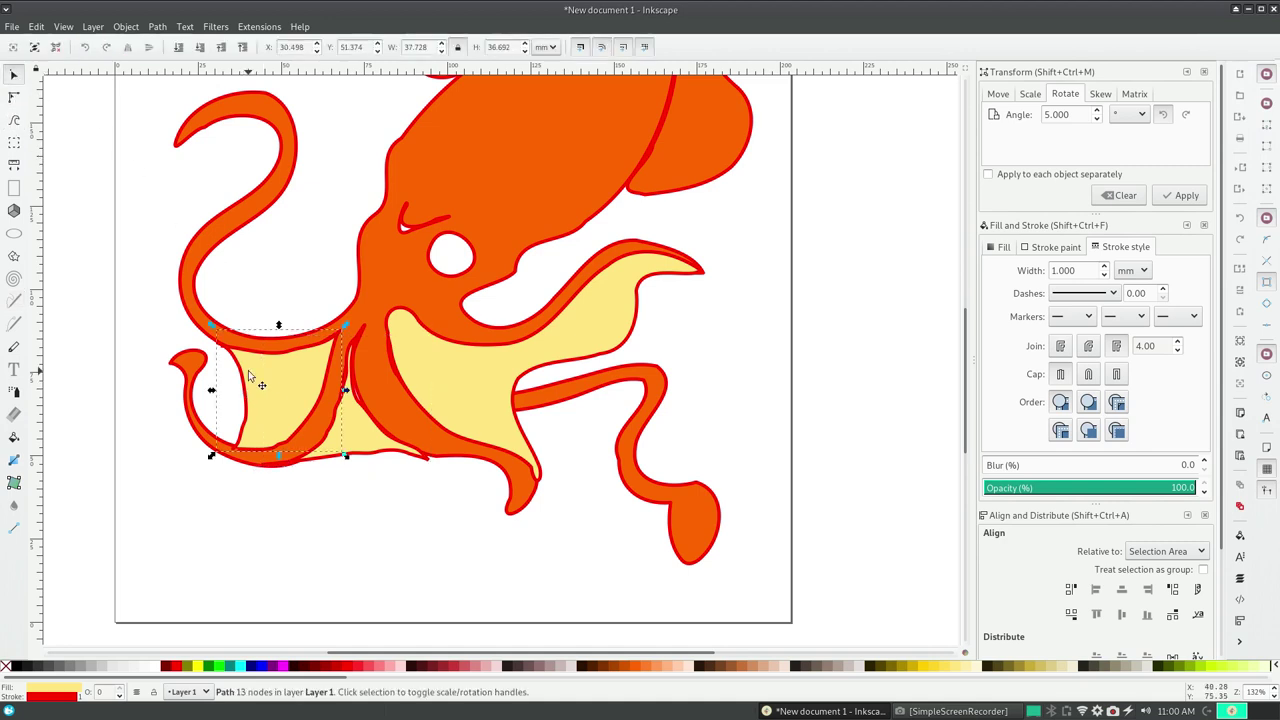
click(144, 30)
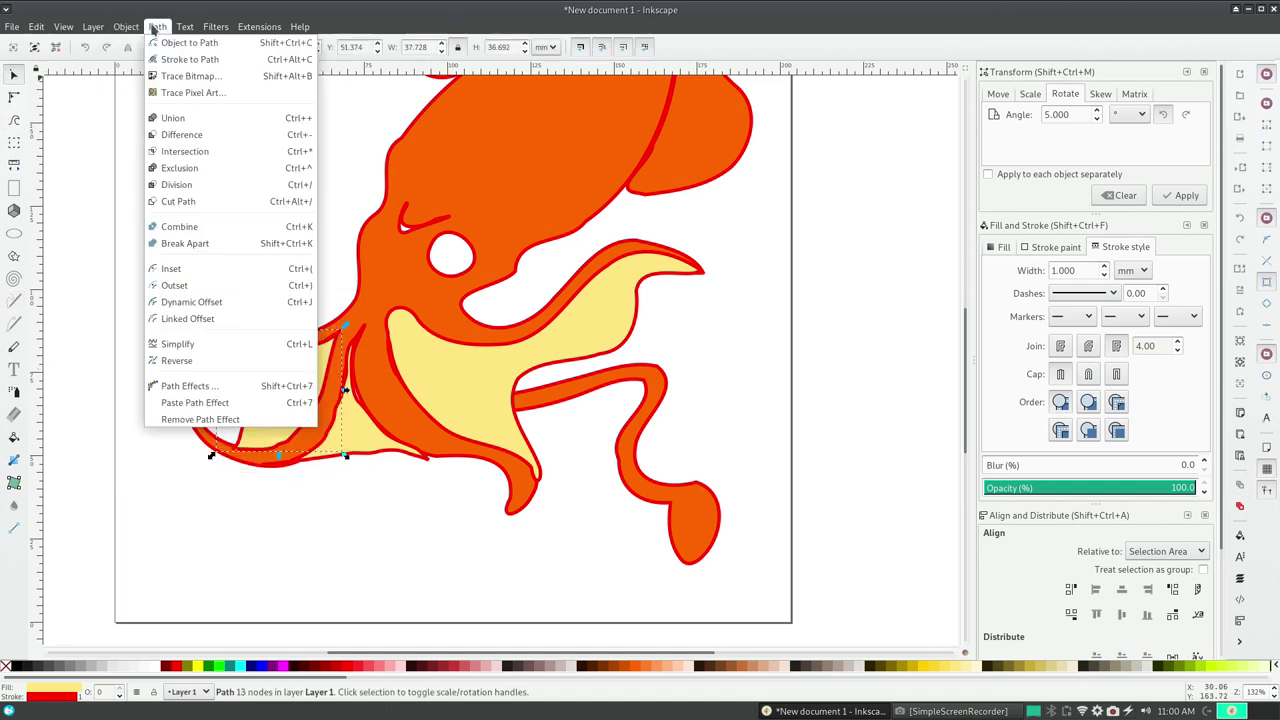
click(185, 343)
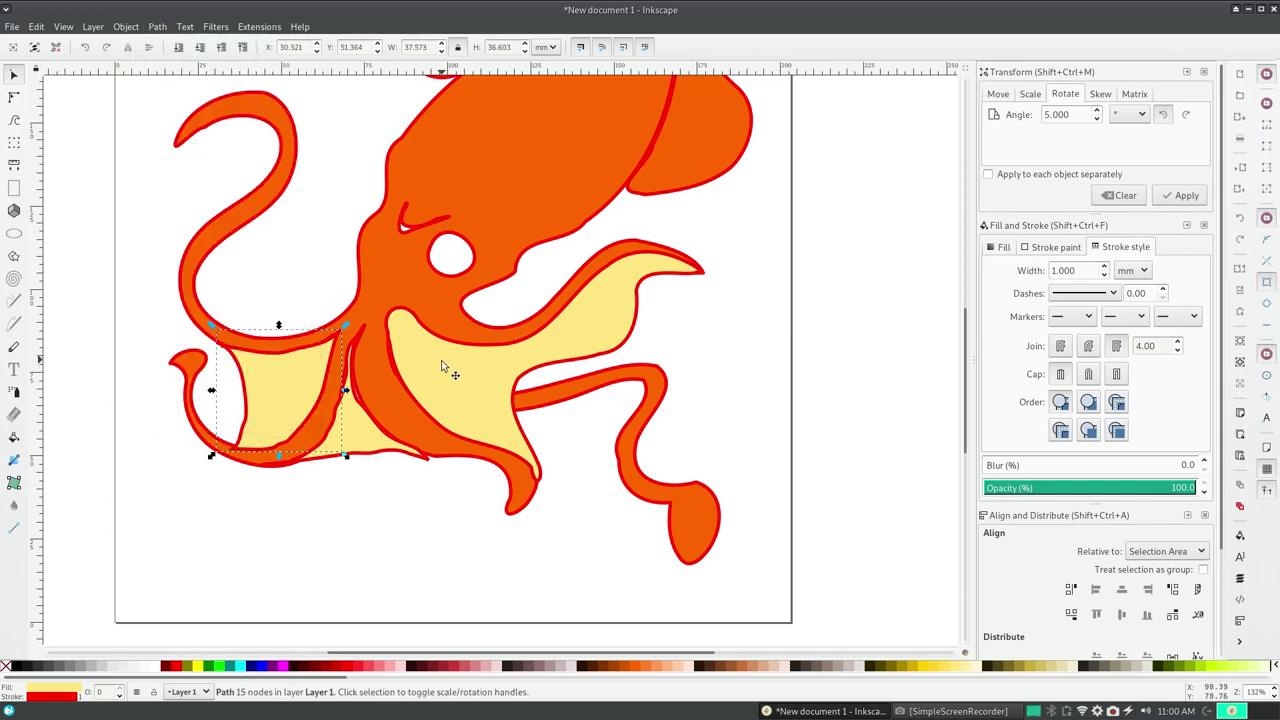
click(389, 536)
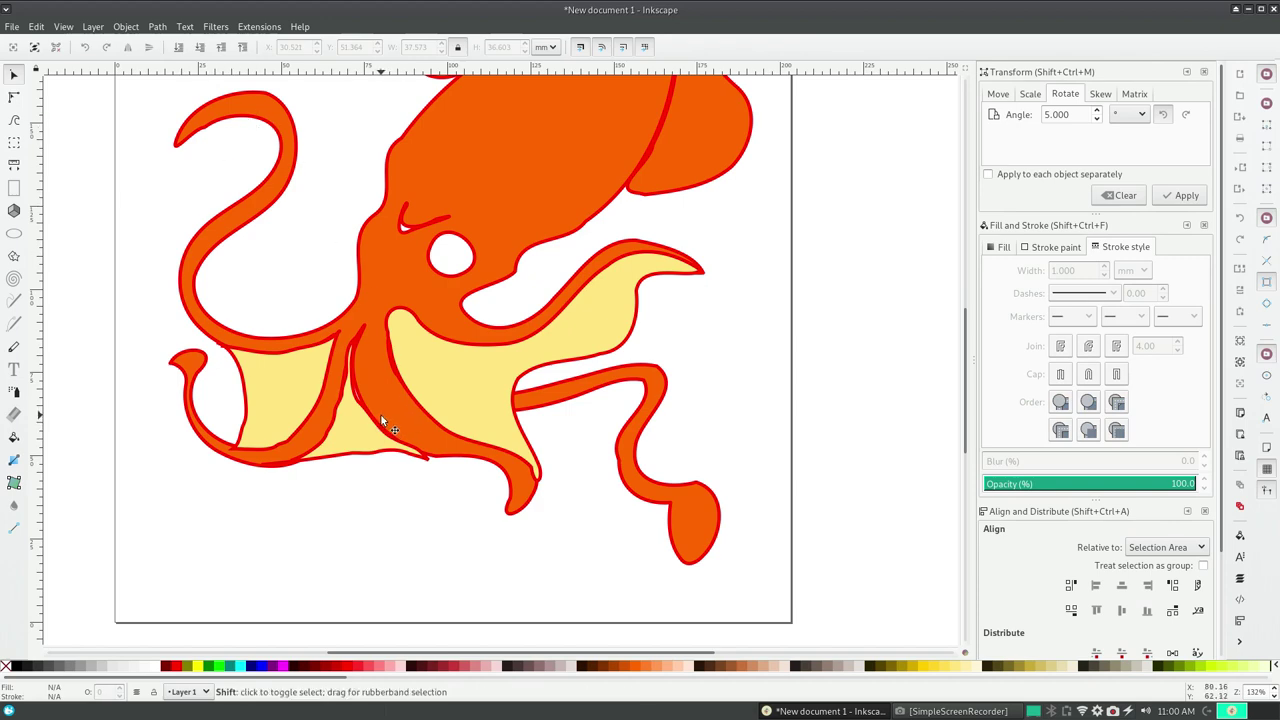
- Zoom in and drag the nodes of the lower web's bottom edge curve to reshape it
ctrl+scroll(375, 411, up, 1)
ctrl+scroll(253, 440, up, 1)
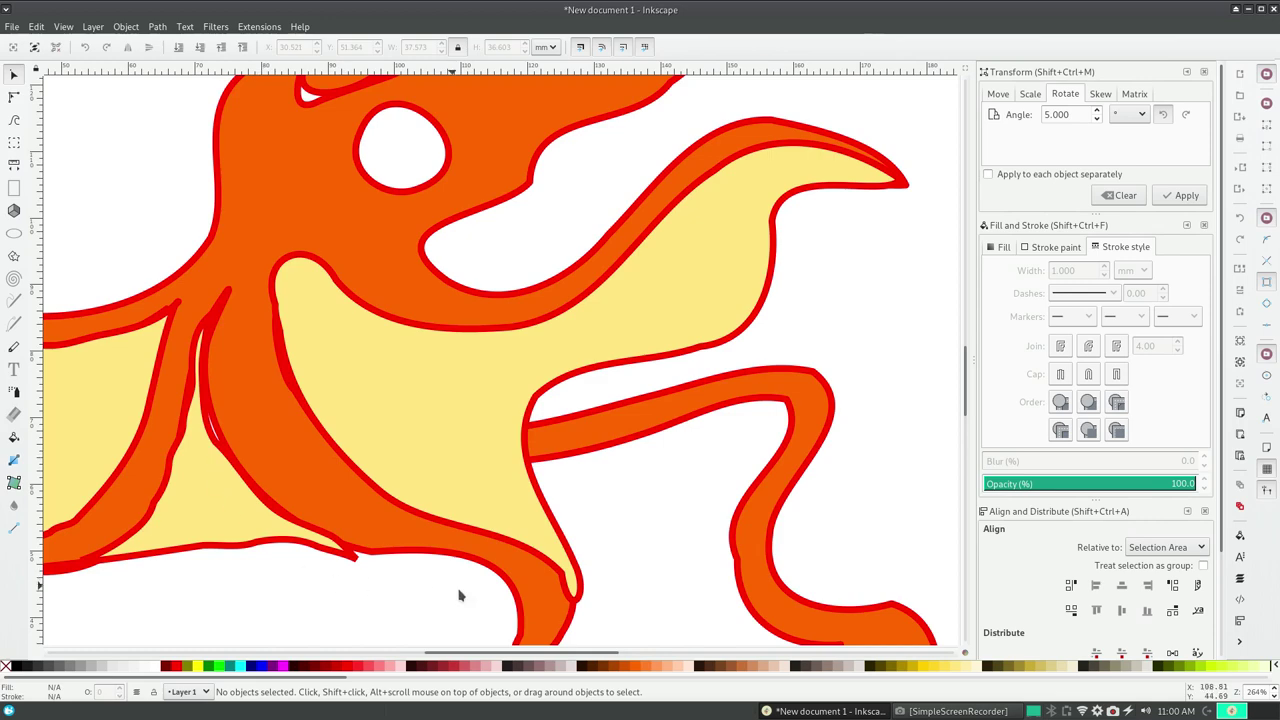
drag(470, 655, 415, 655)
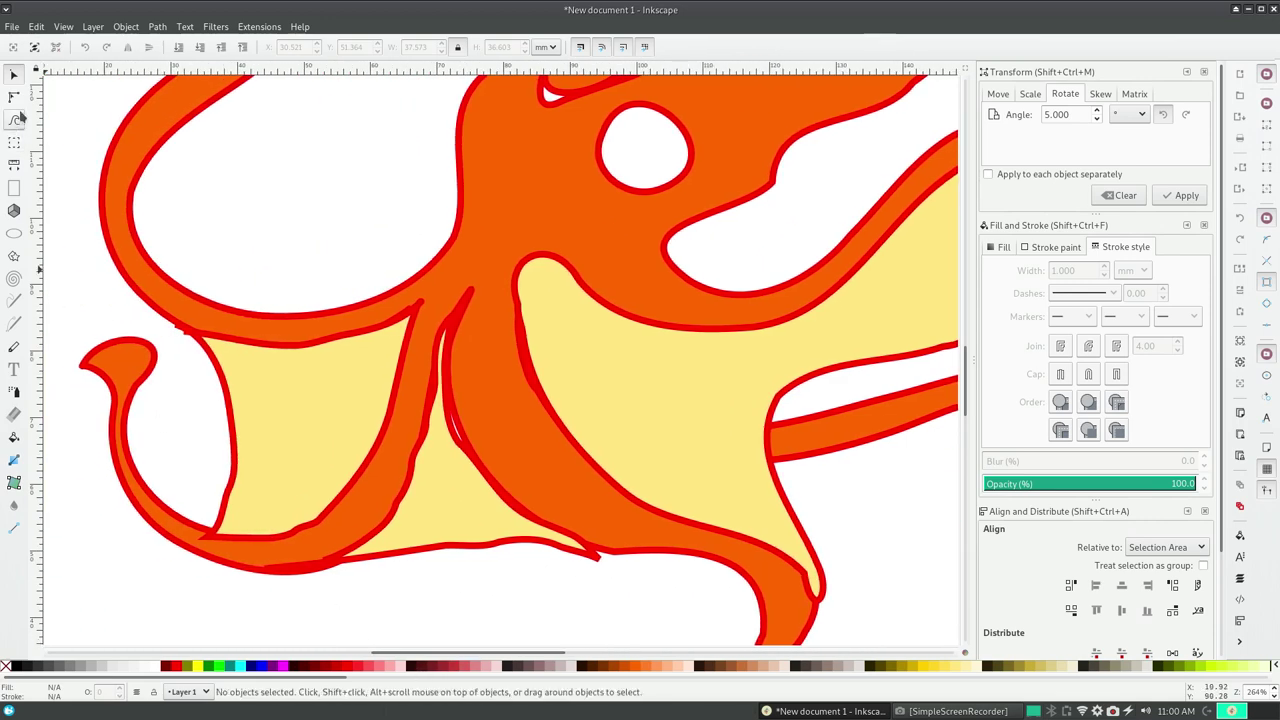
click(14, 96)
click(377, 563)
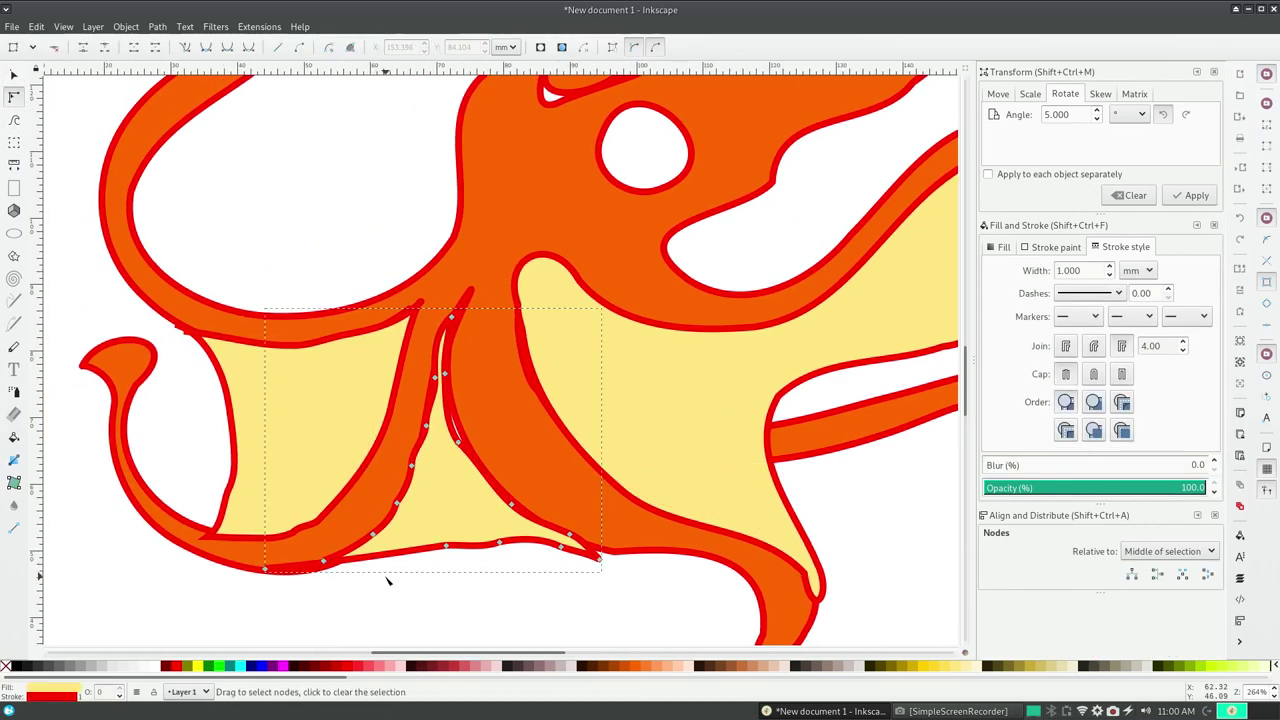
drag(334, 575, 334, 560)
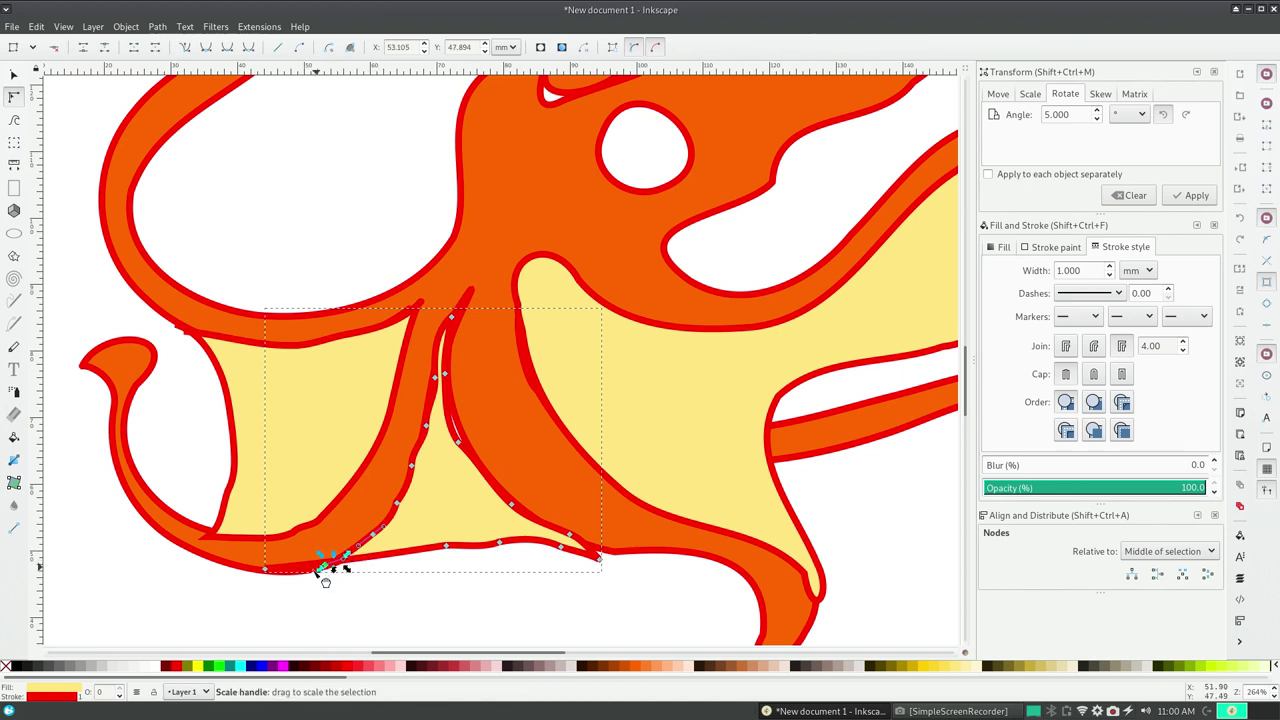
click(308, 576)
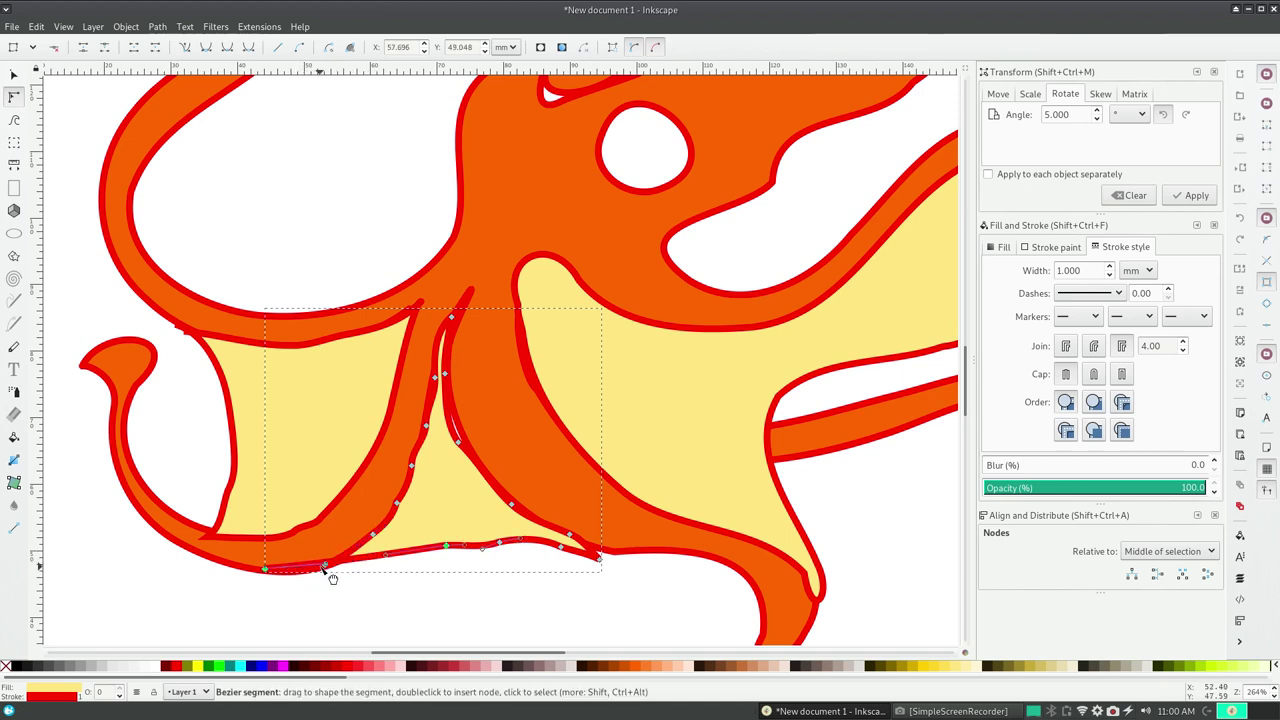
drag(322, 598, 340, 578)
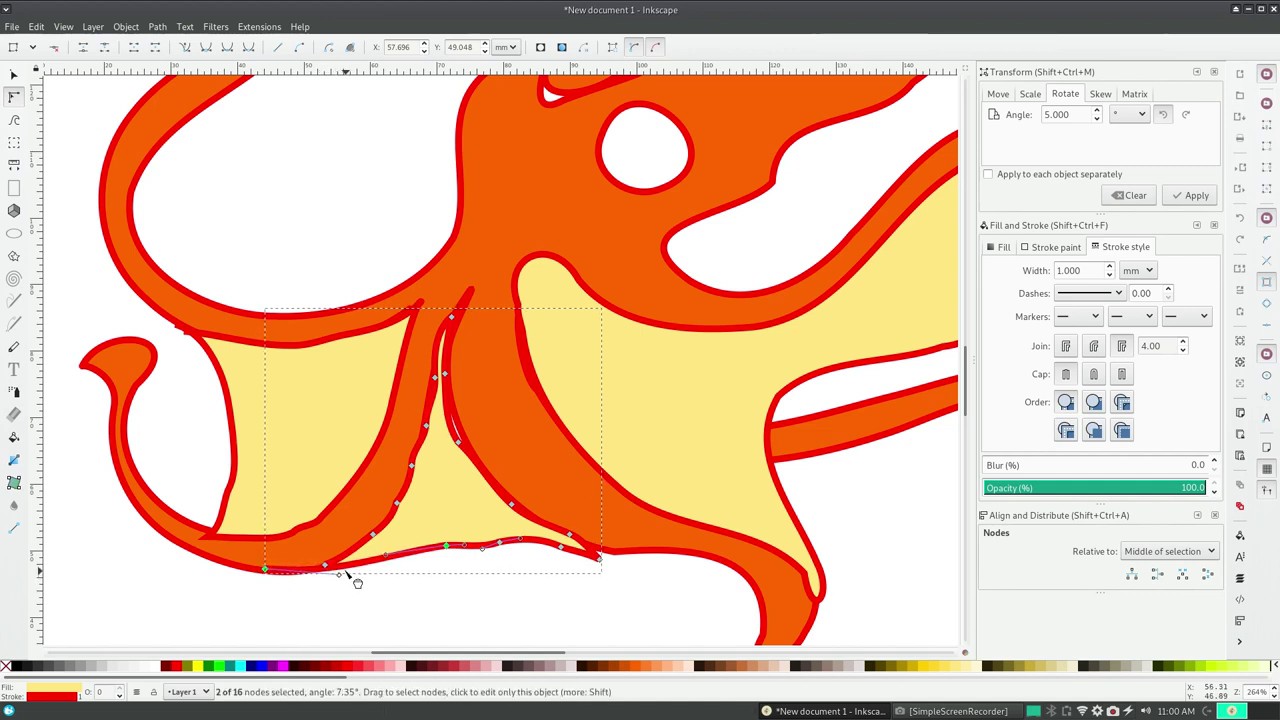
drag(268, 573, 272, 577)
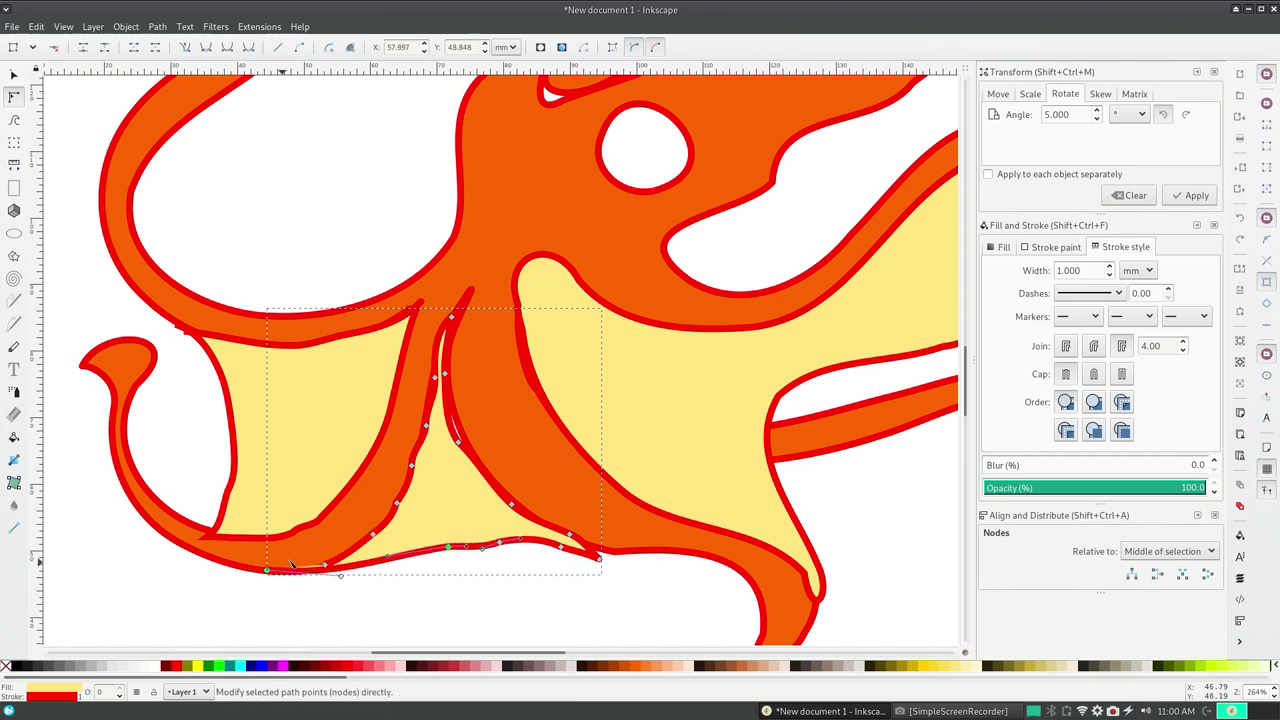
drag(332, 566, 322, 566)
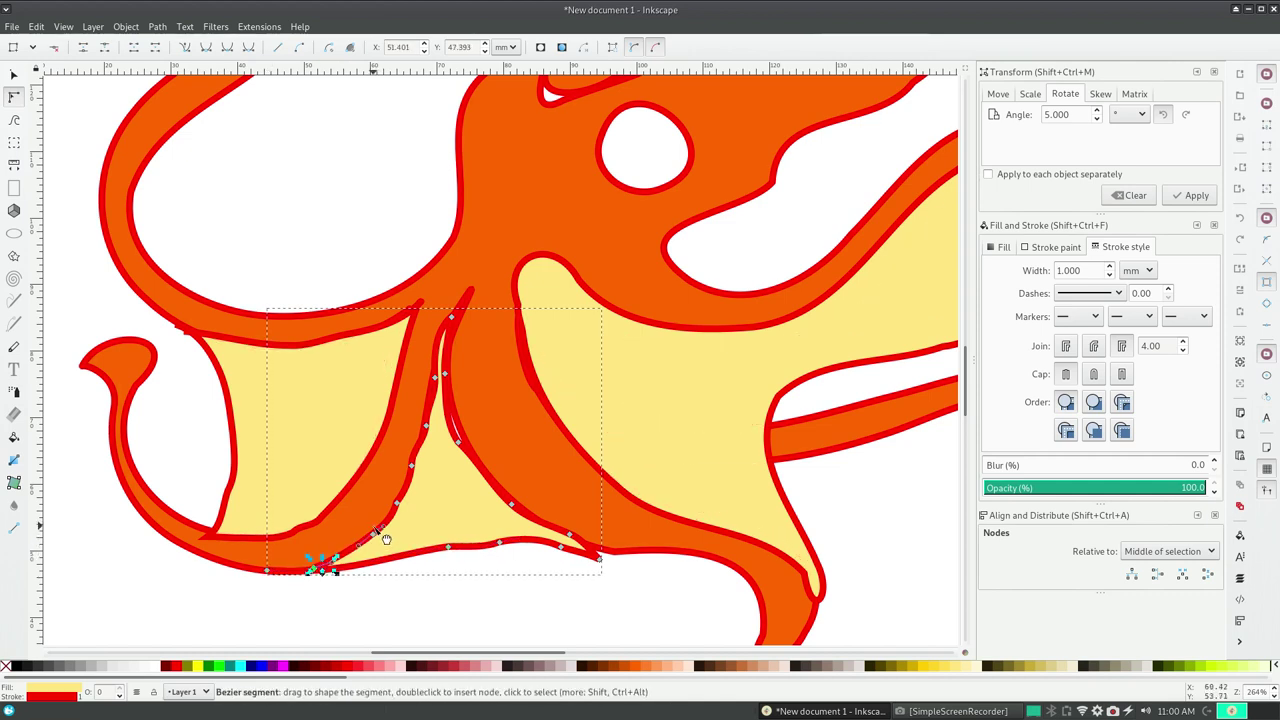
- Reshape the left and right tentacle edge curves so the web hugs the tentacle to its tip
drag(402, 519, 395, 507)
mouse_move(411, 478)
mouse_down()
mouse_move(419, 447)
mouse_move(422, 462)
mouse_move(413, 457)
mouse_up()
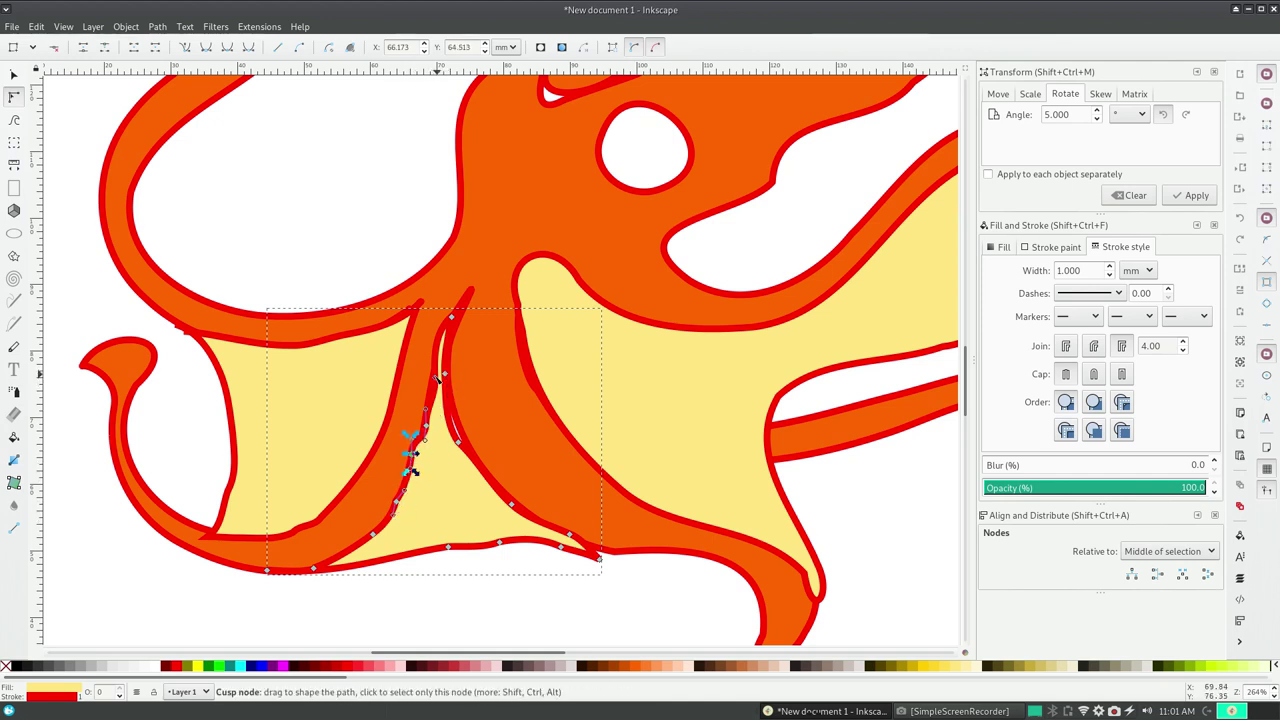
mouse_move(414, 449)
mouse_down()
mouse_move(432, 375)
mouse_move(457, 396)
mouse_move(458, 370)
mouse_up()
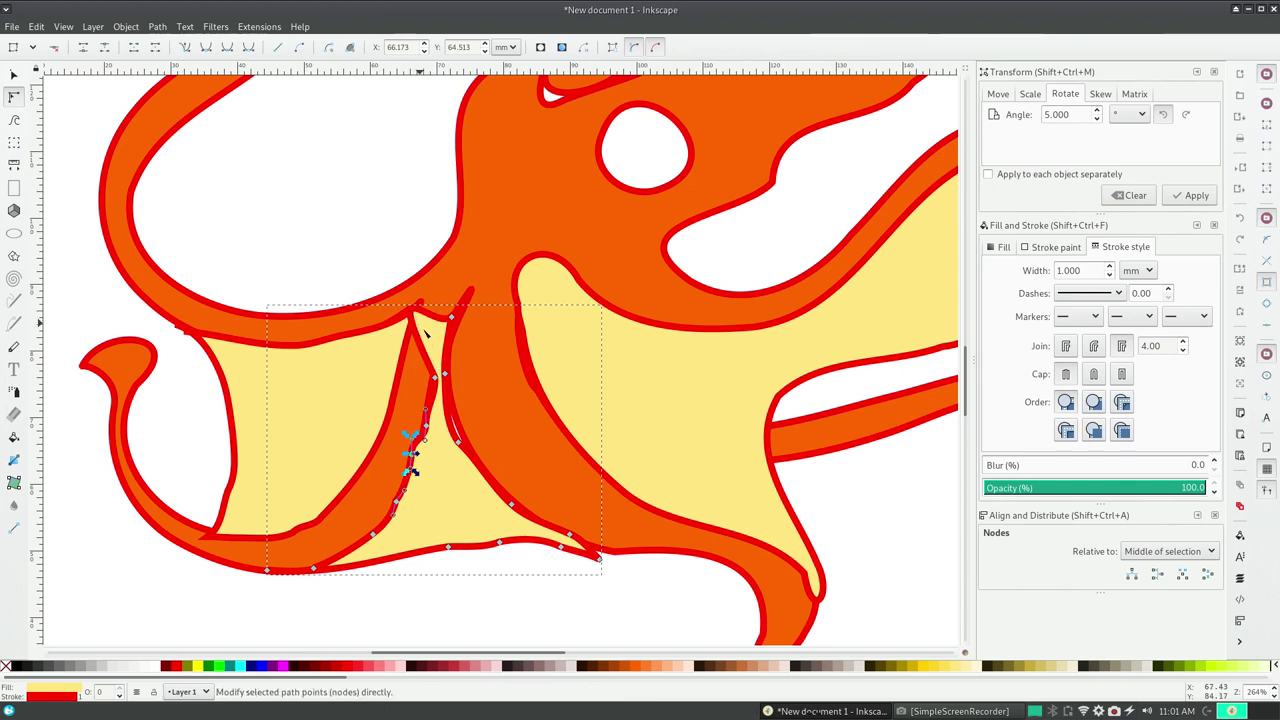
click(447, 376)
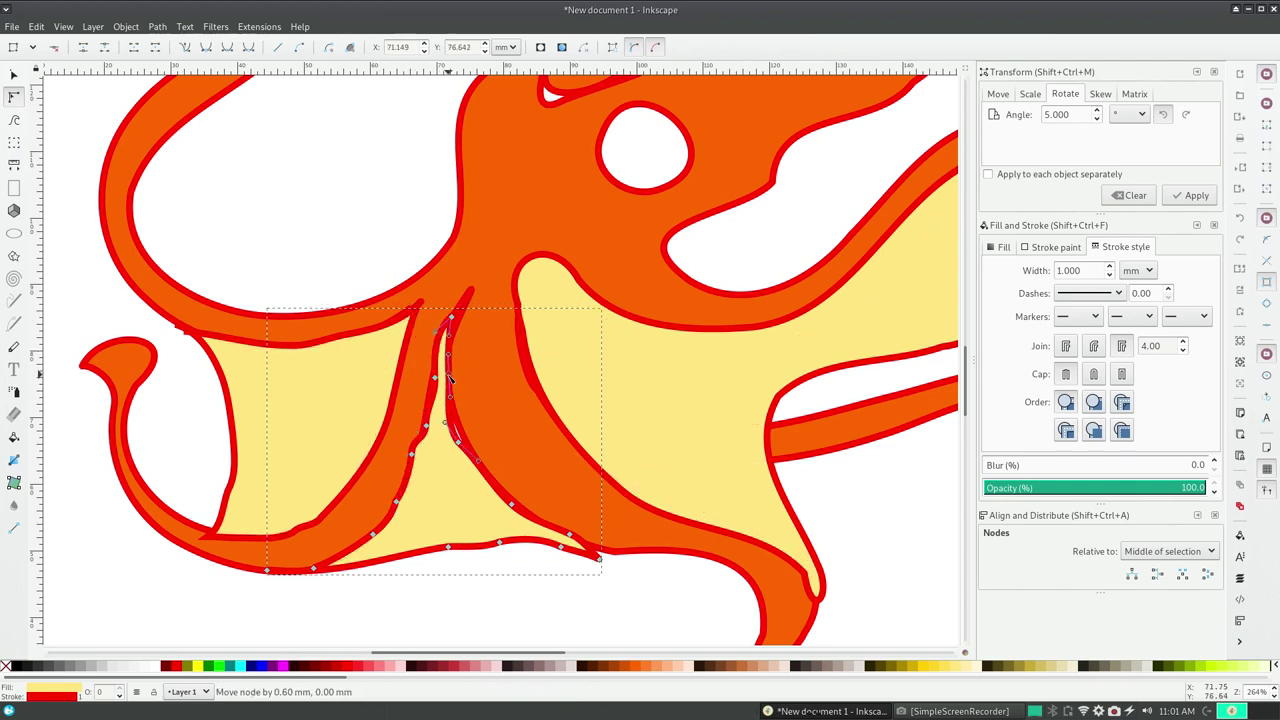
drag(445, 377, 447, 378)
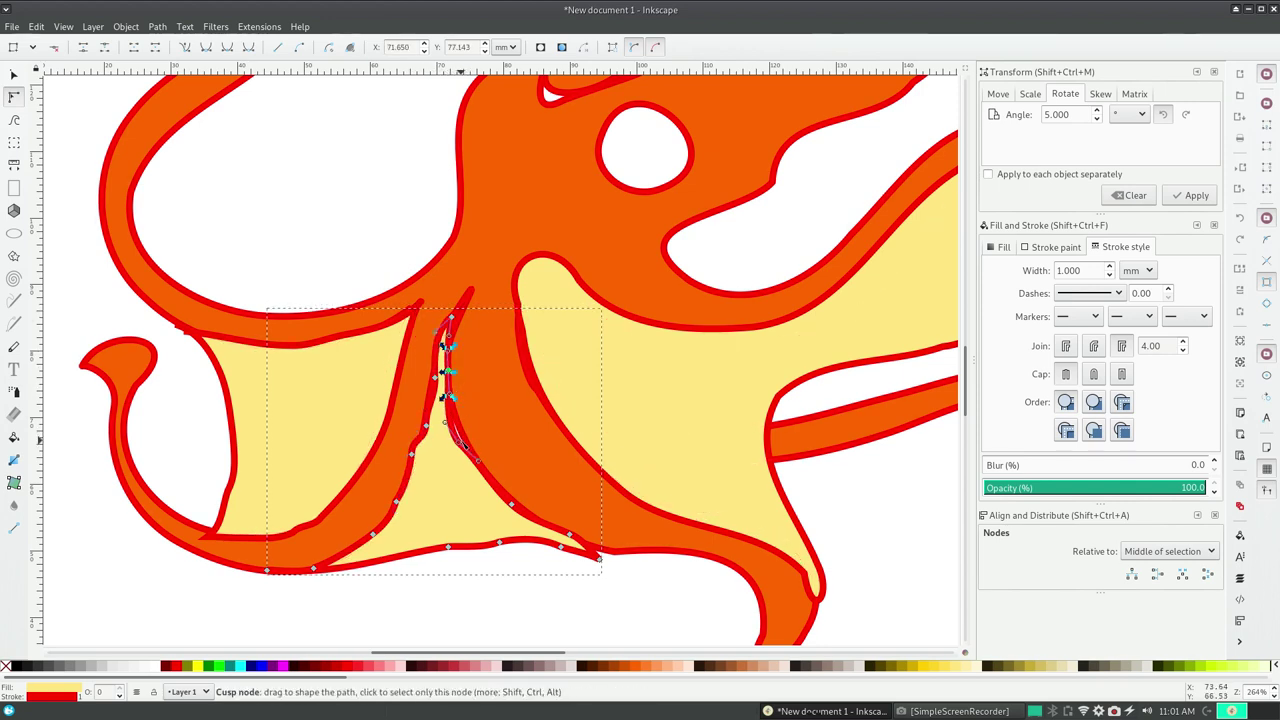
drag(458, 449, 511, 504)
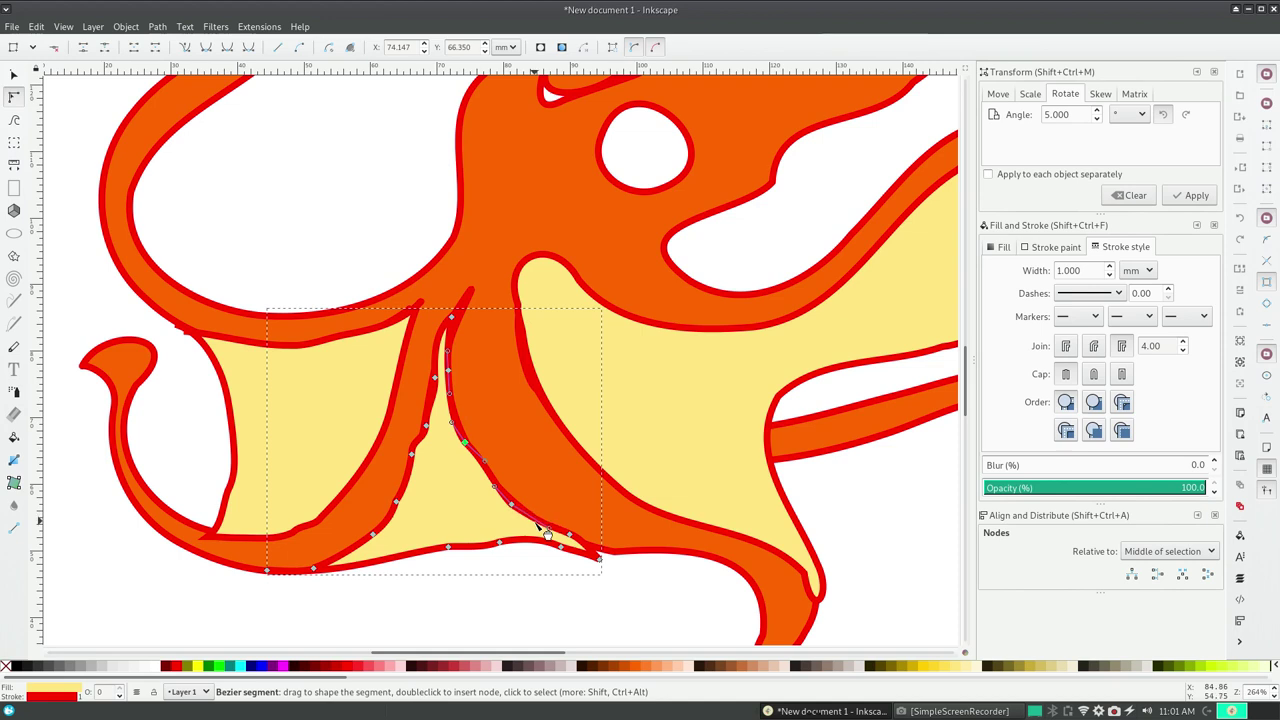
drag(546, 532, 549, 531)
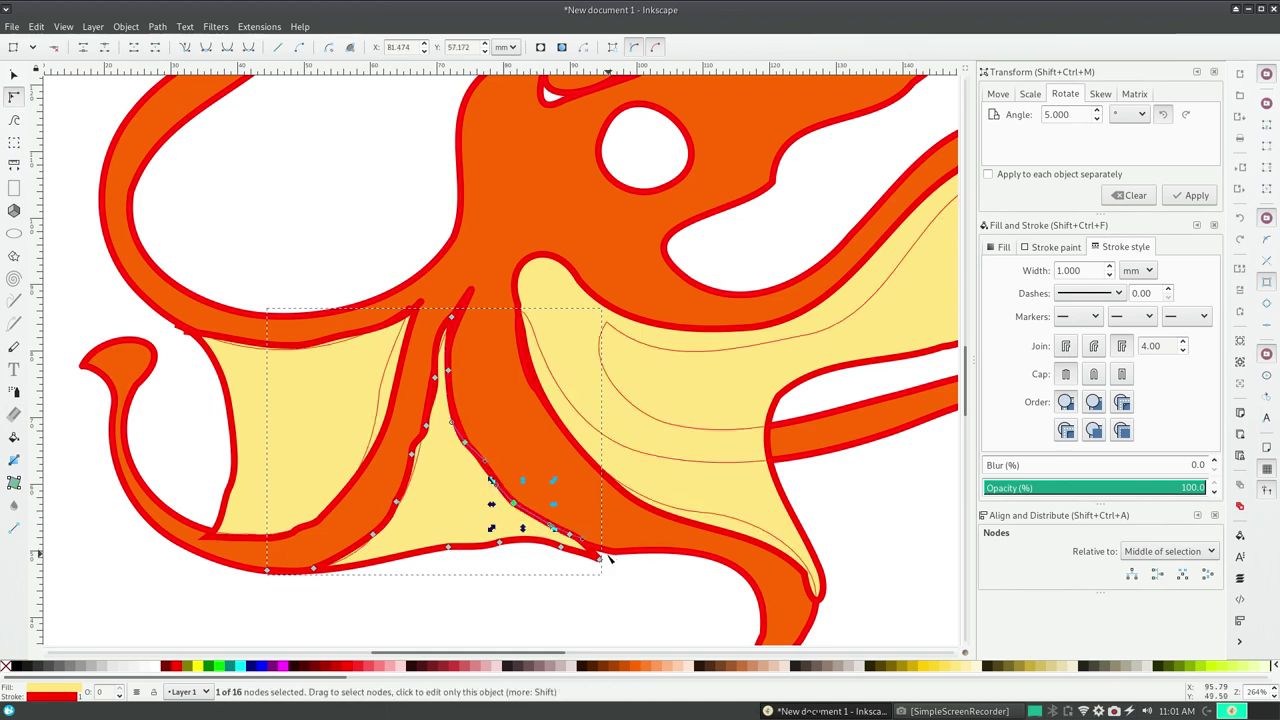
drag(599, 549, 618, 560)
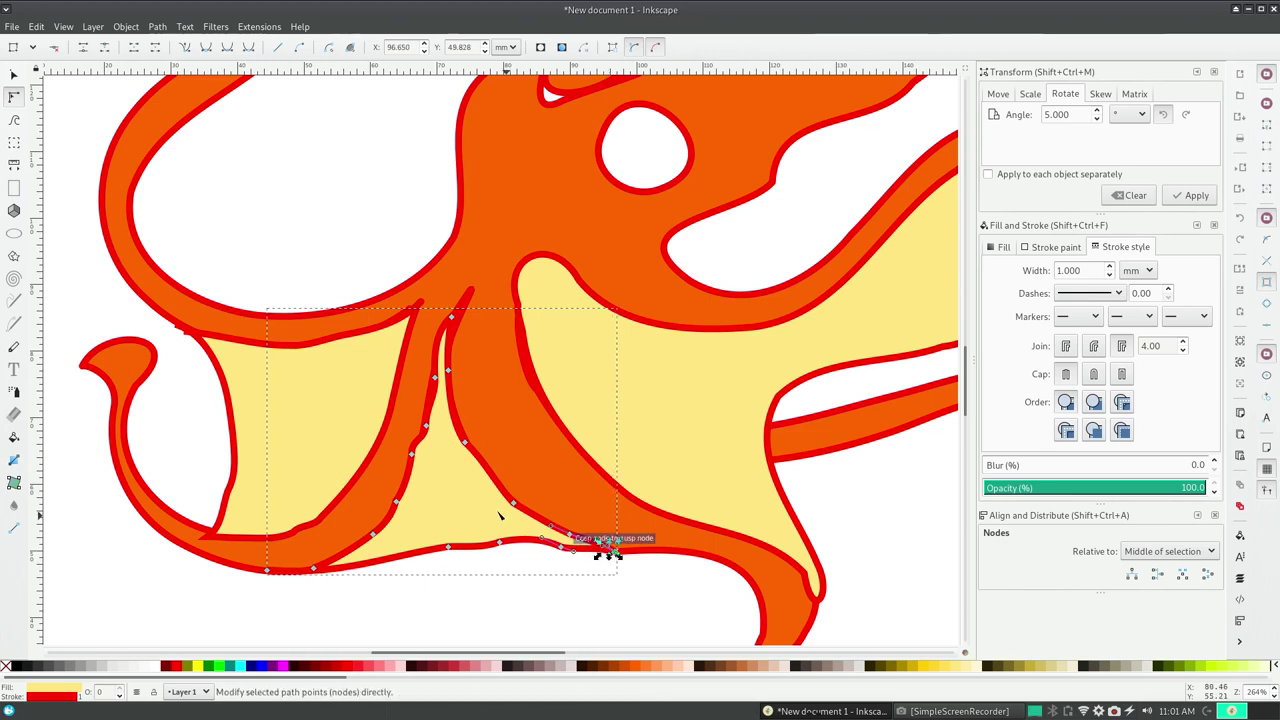
- Simplify the central tentacle path three times with Path > Simplify
click(157, 26)
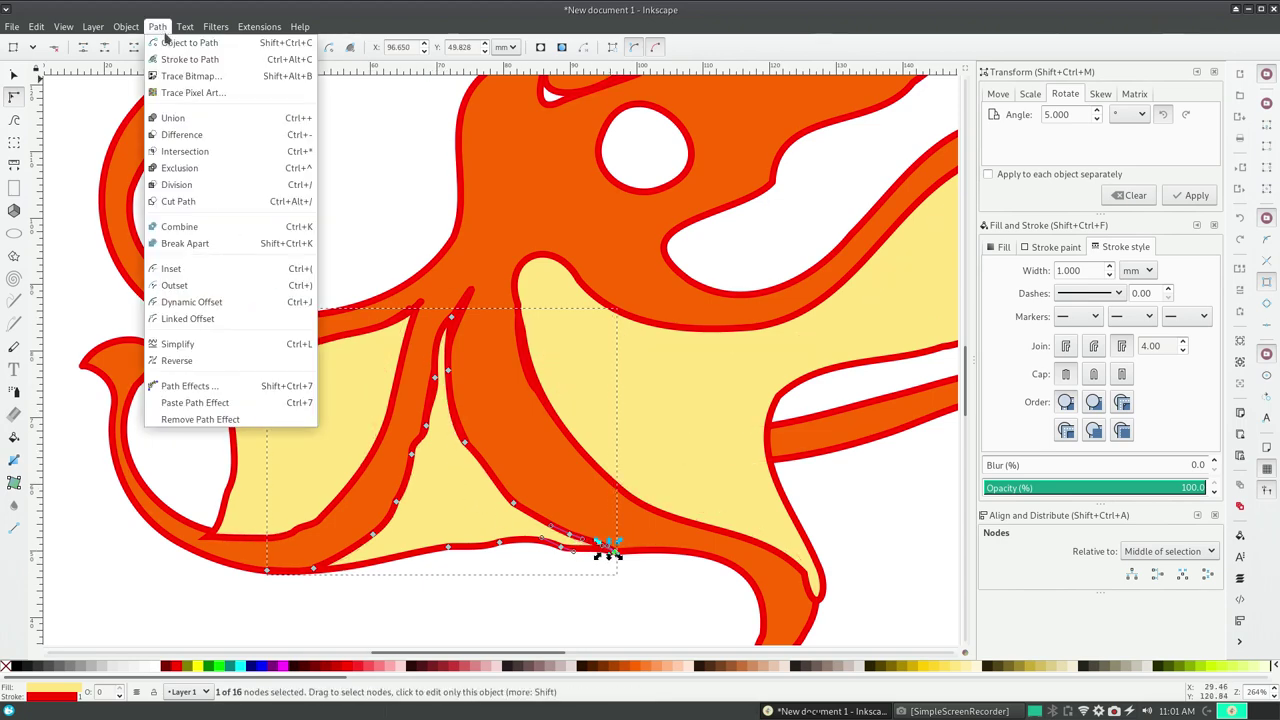
click(202, 348)
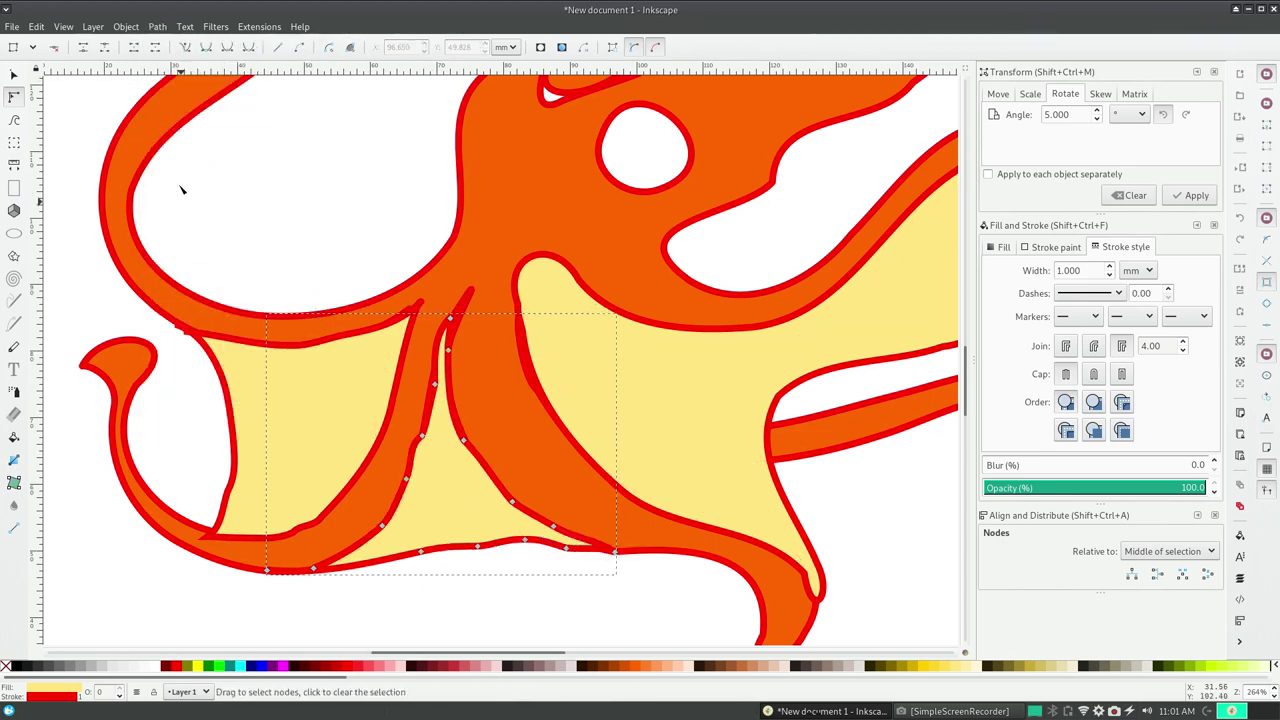
click(157, 26)
click(195, 350)
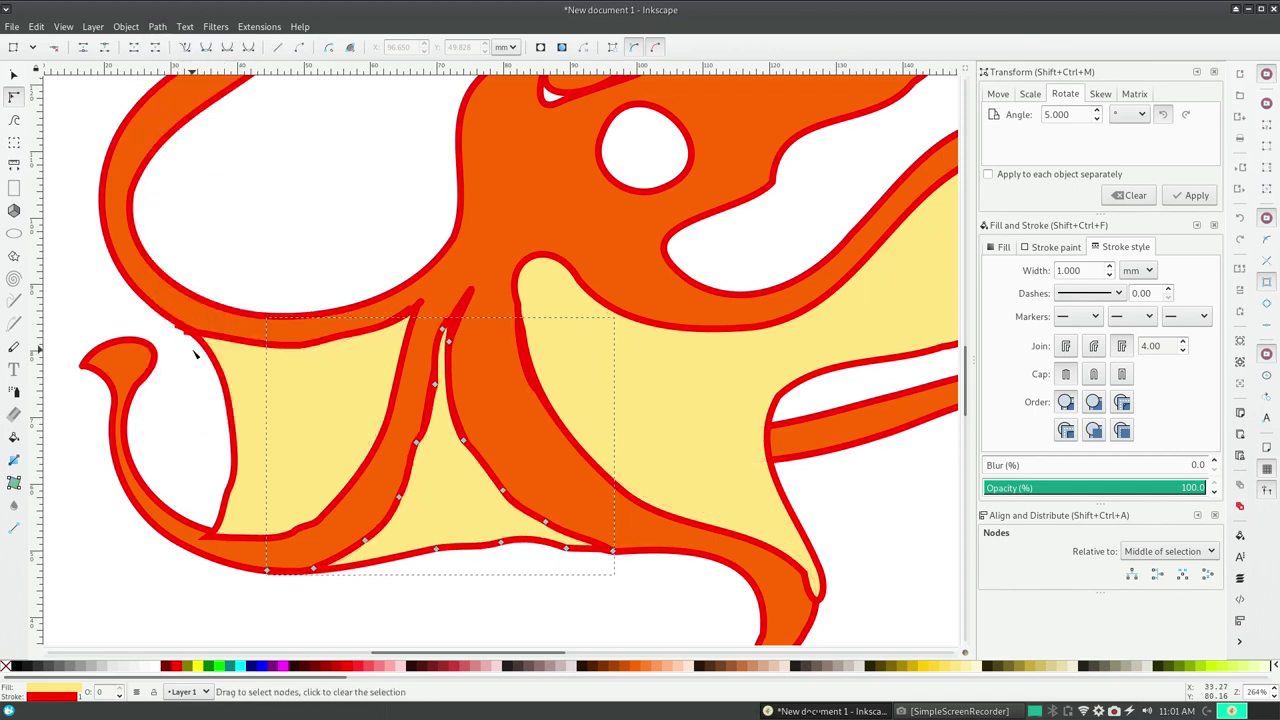
click(157, 26)
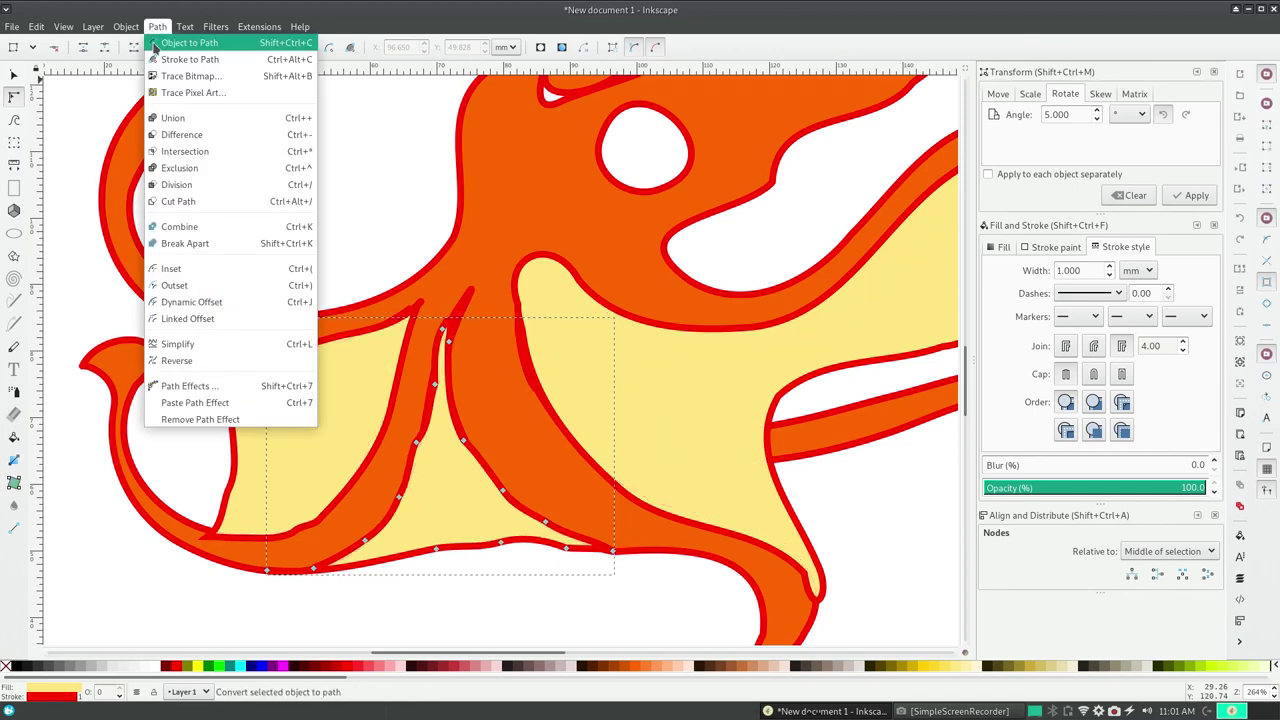
click(177, 343)
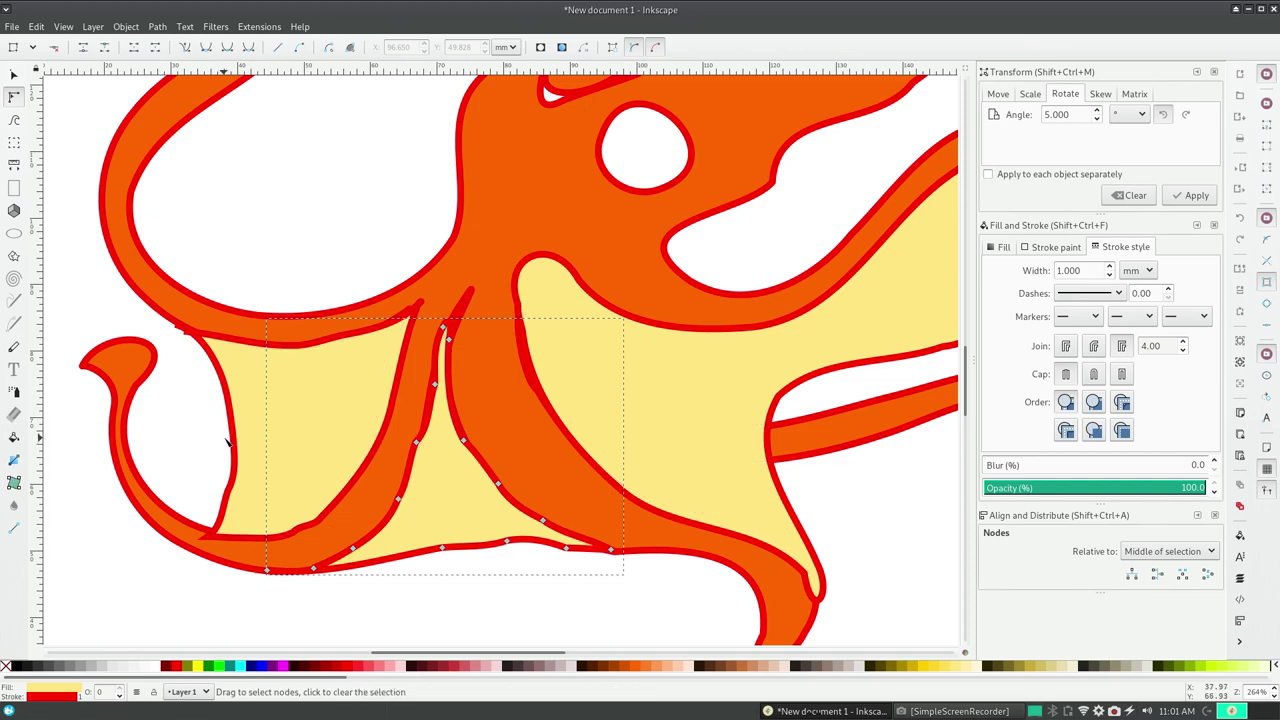
- Reverse and repeatedly simplify the left web path, undoing the last simplify on the middle web
click(225, 400)
click(157, 26)
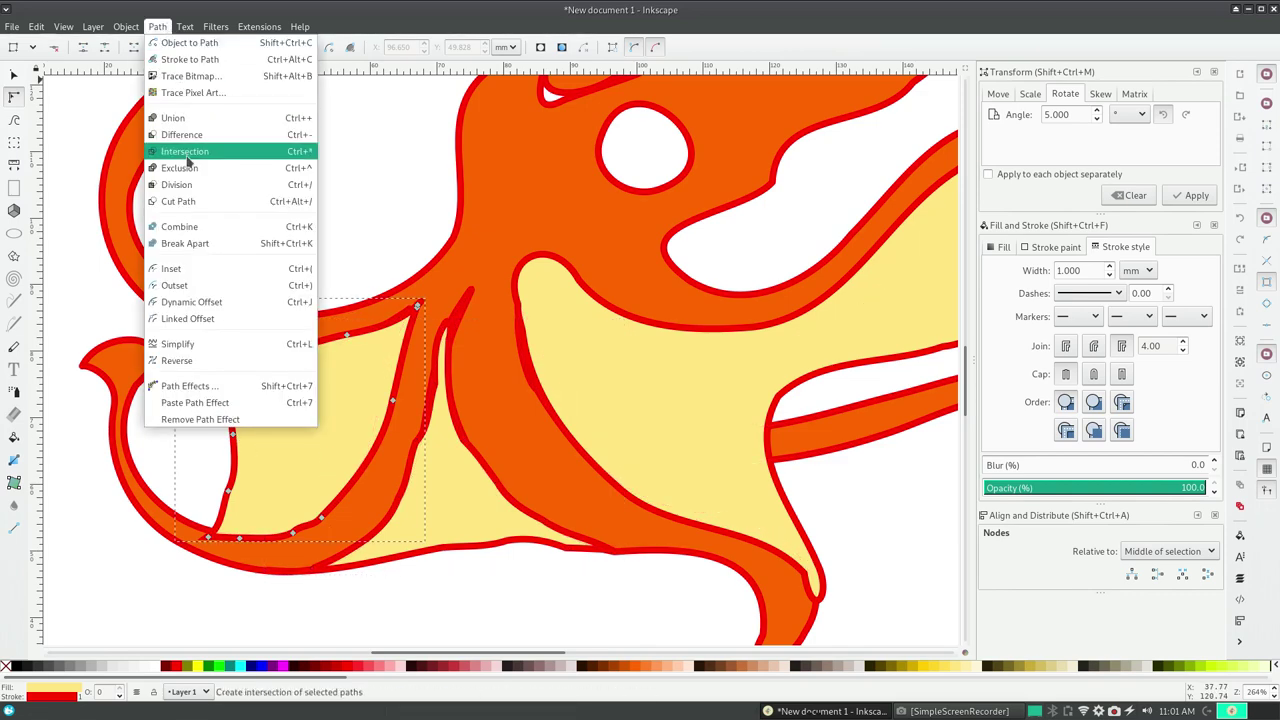
click(200, 361)
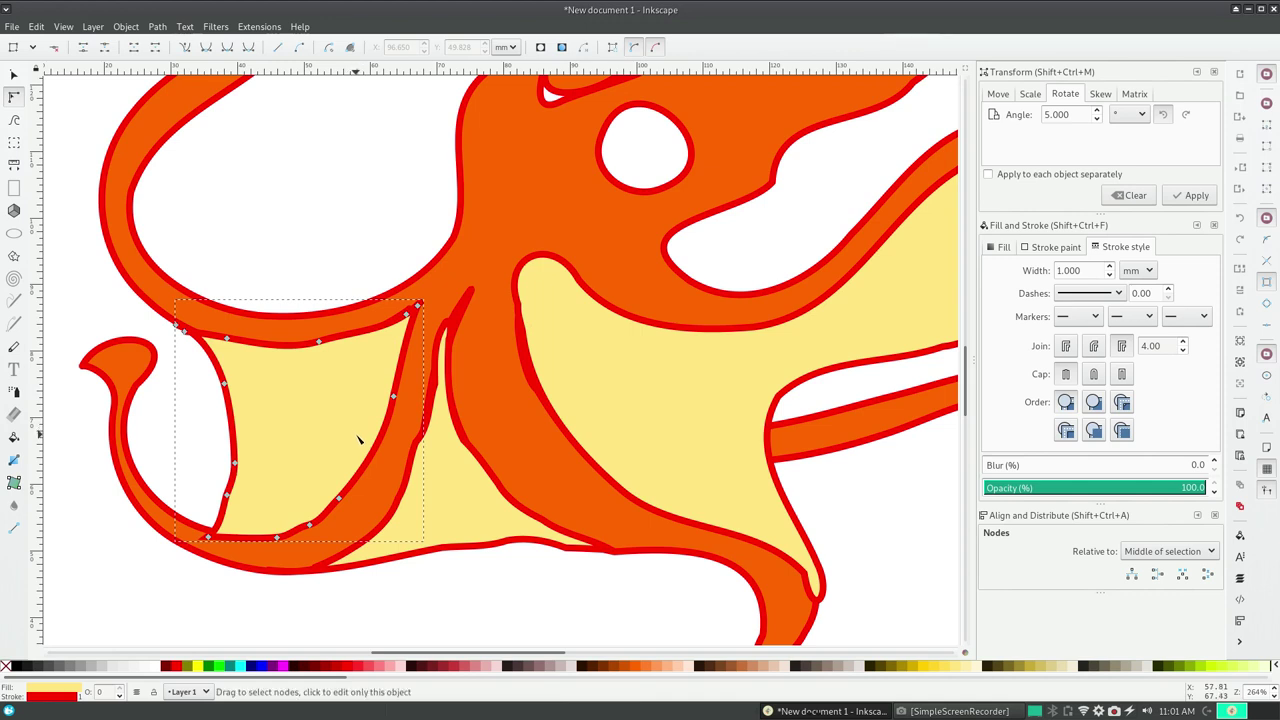
key(ctrl+l)
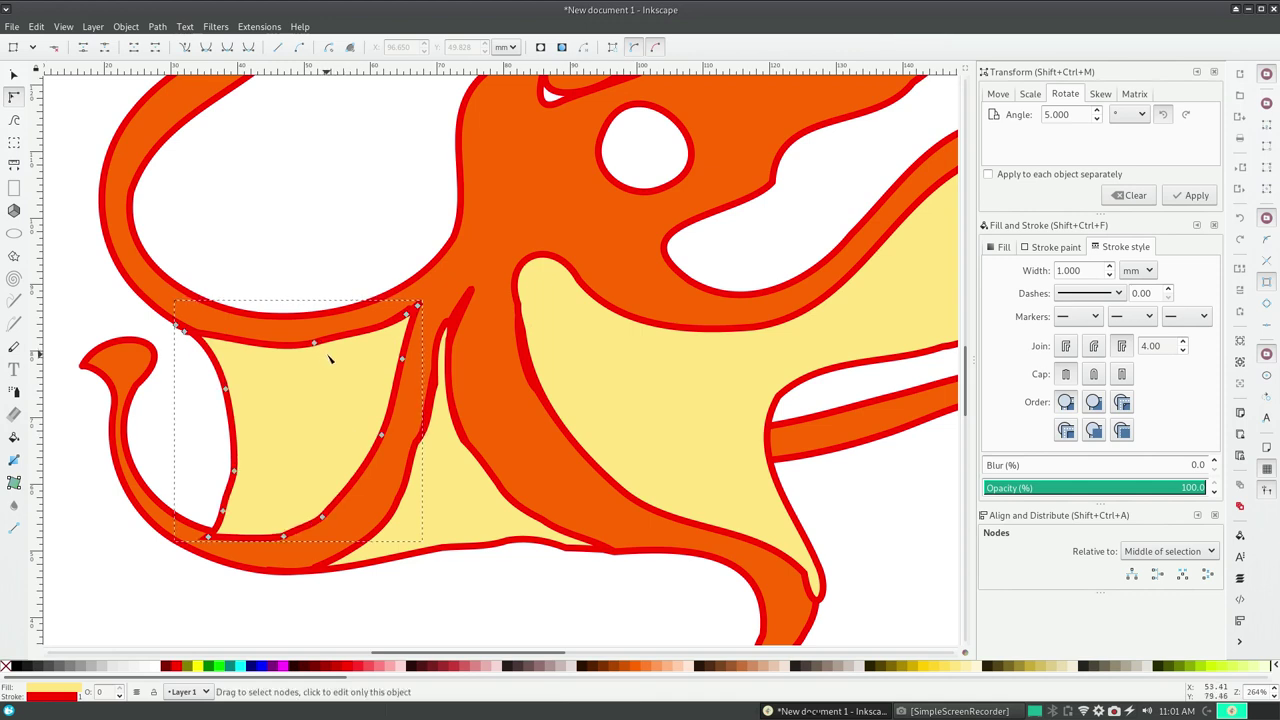
key(ctrl+l)
key(ctrl+l)
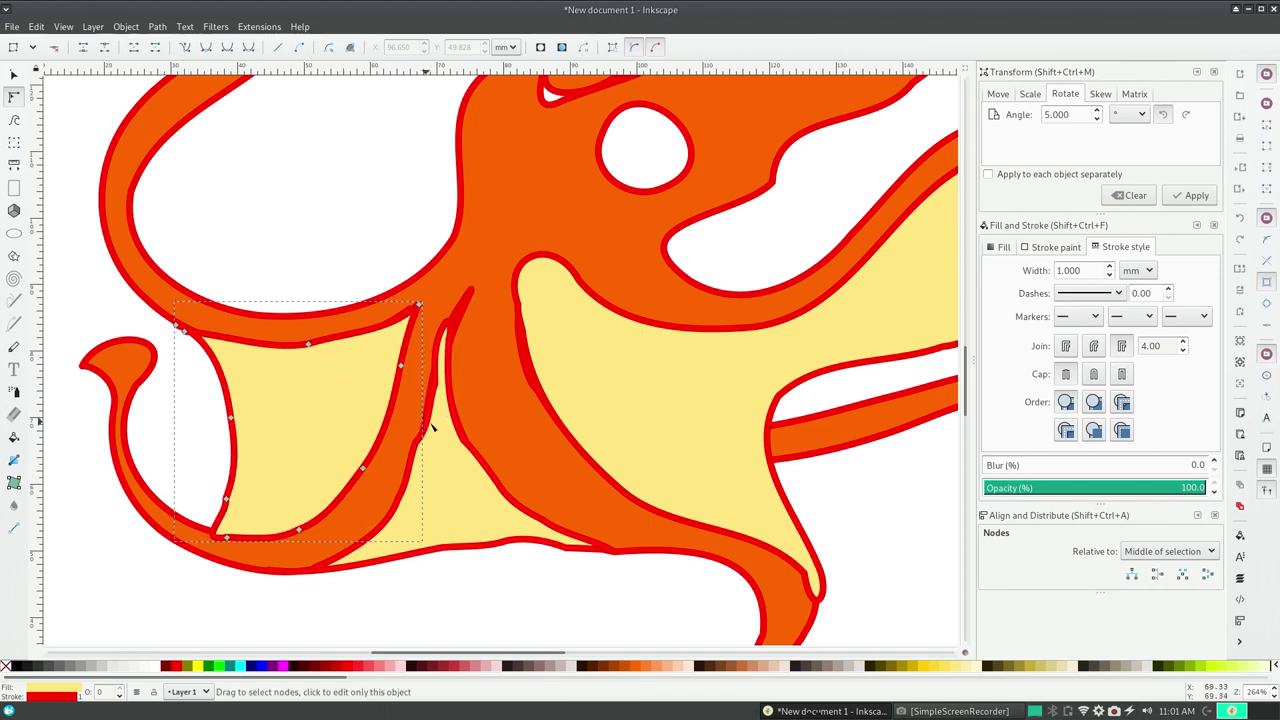
click(477, 458)
key(ctrl+l)
key(ctrl+l)
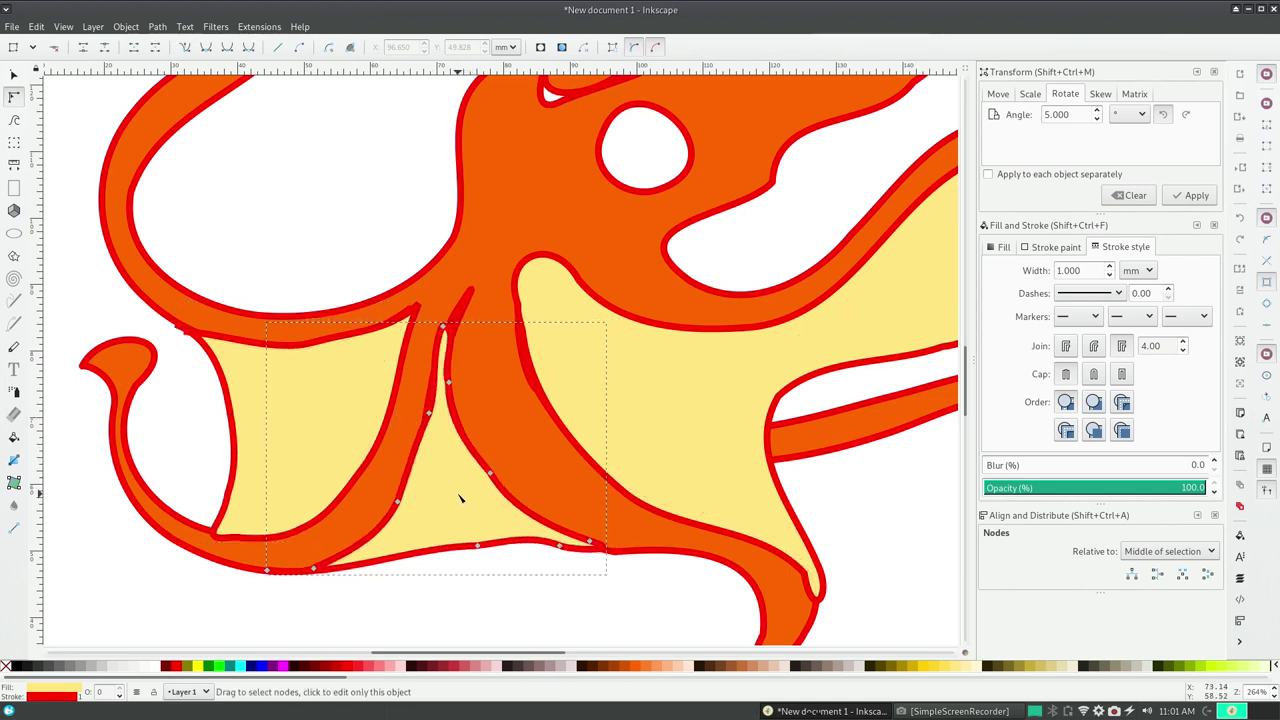
key(ctrl+z)
shift+click(466, 505)
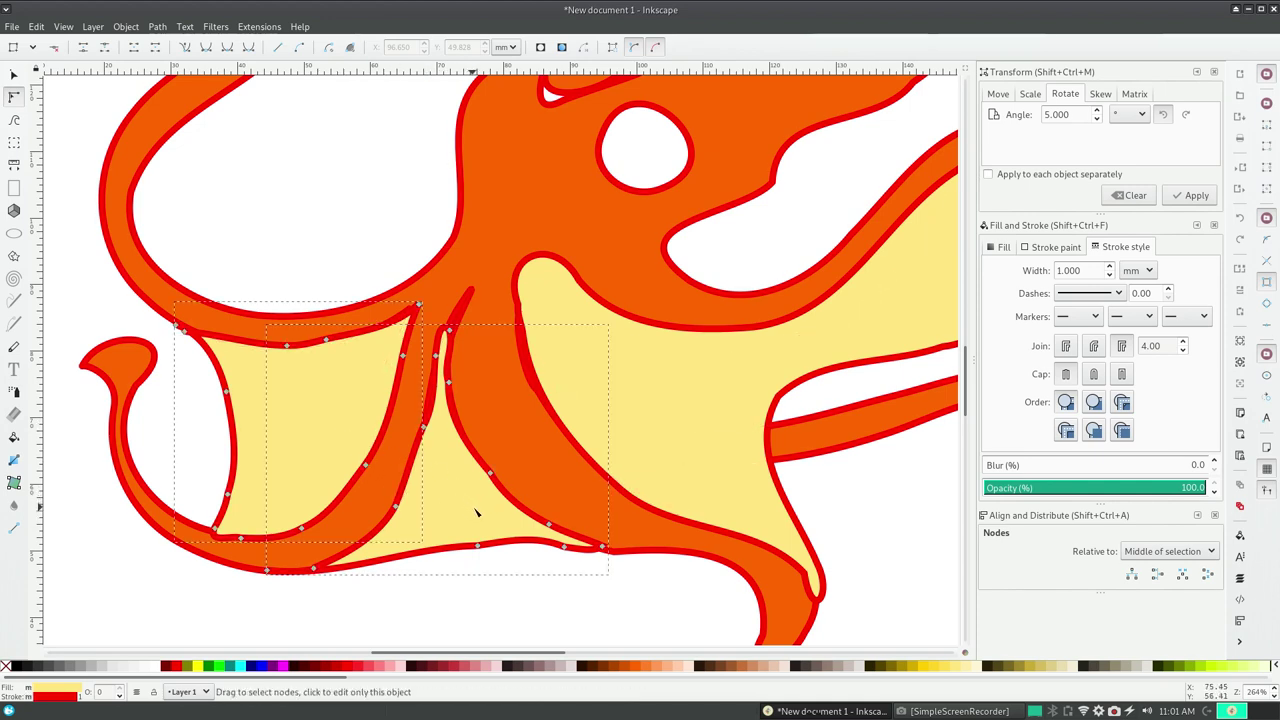
shift+click(623, 400)
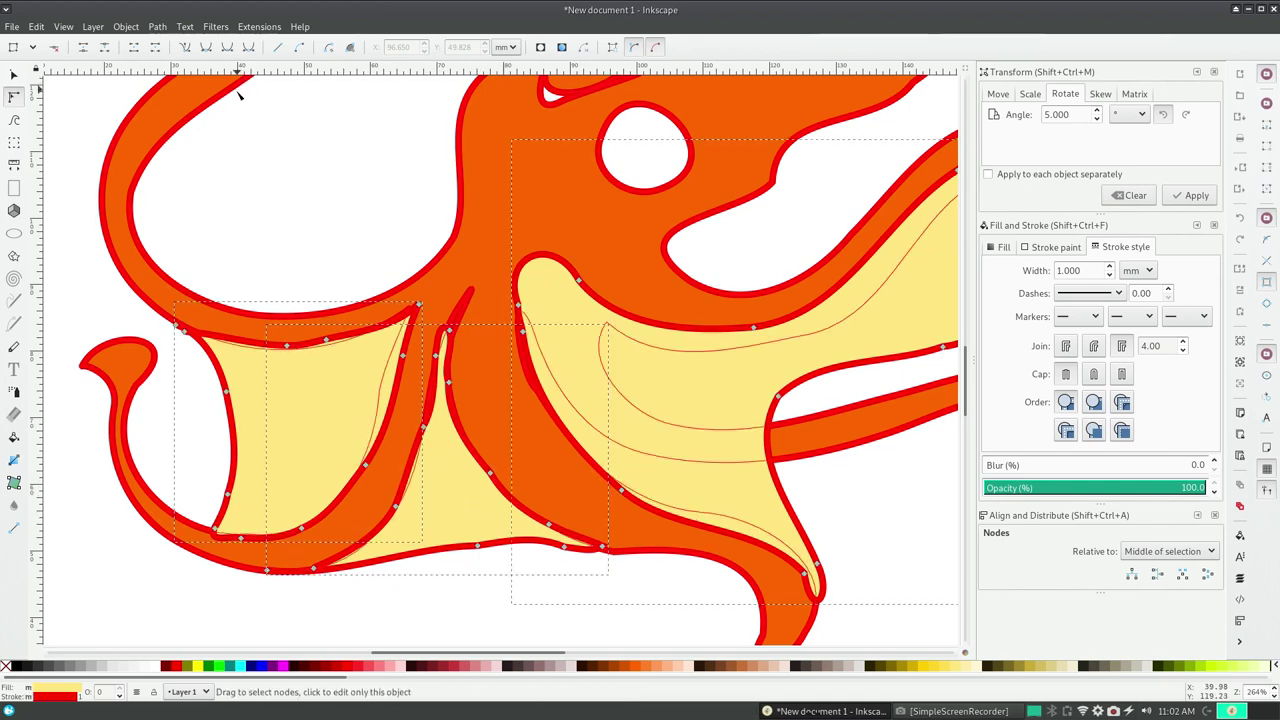
click(160, 27)
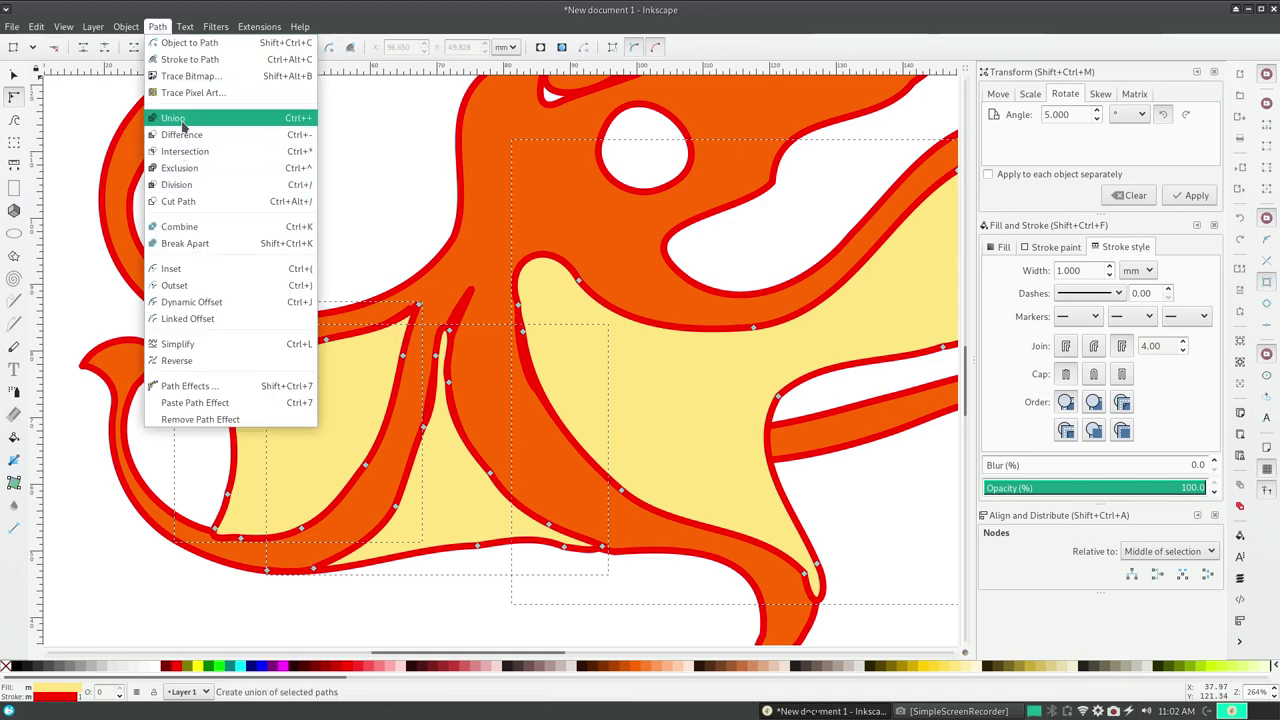
click(280, 14)
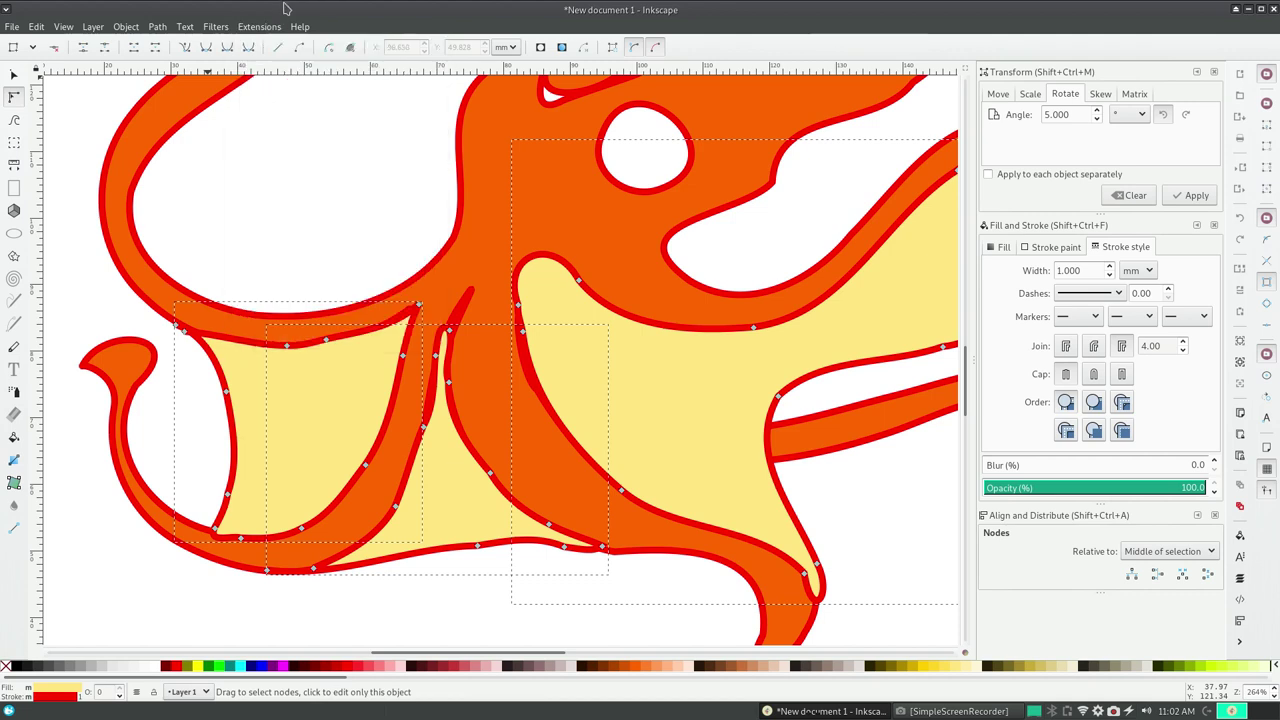
click(346, 213)
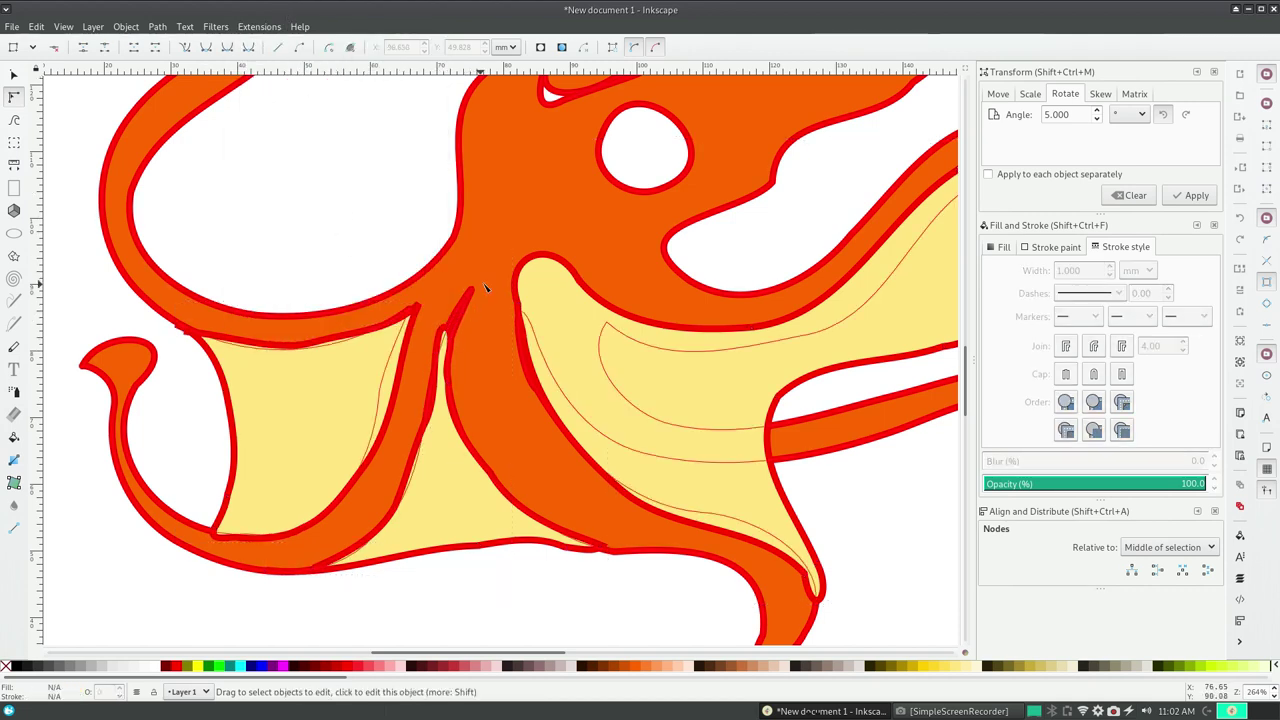
click(328, 326)
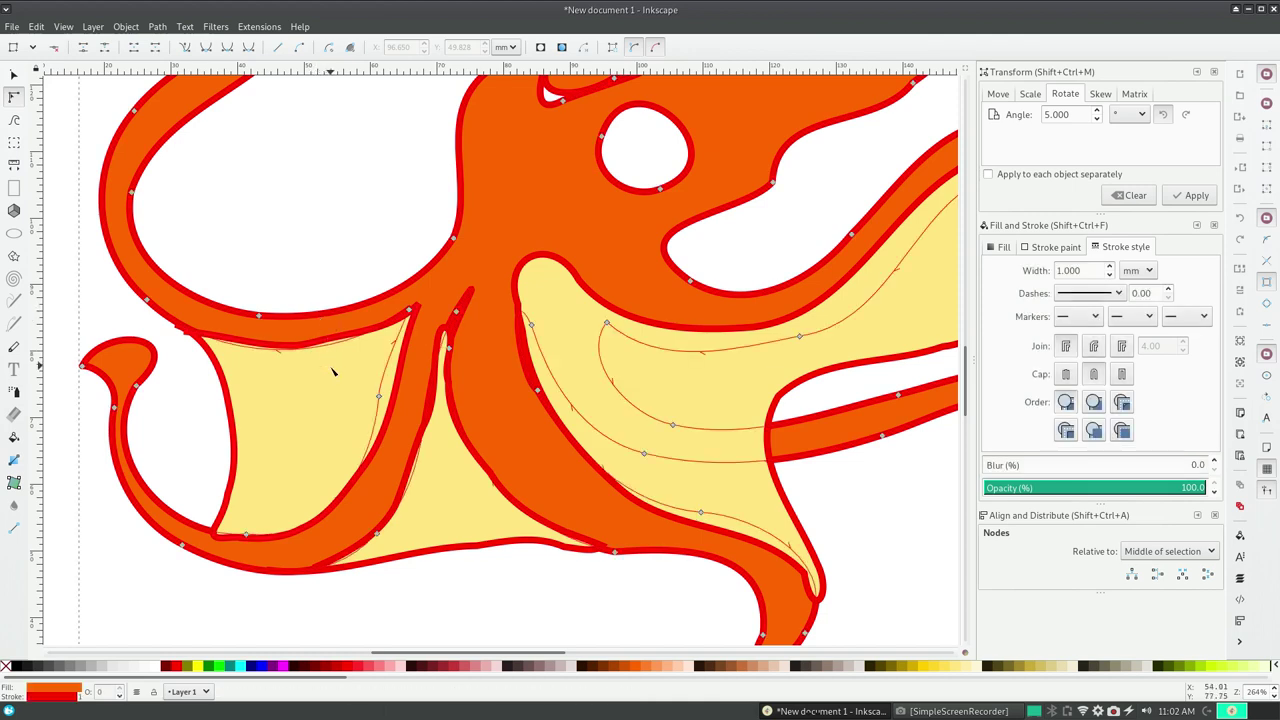
click(386, 452)
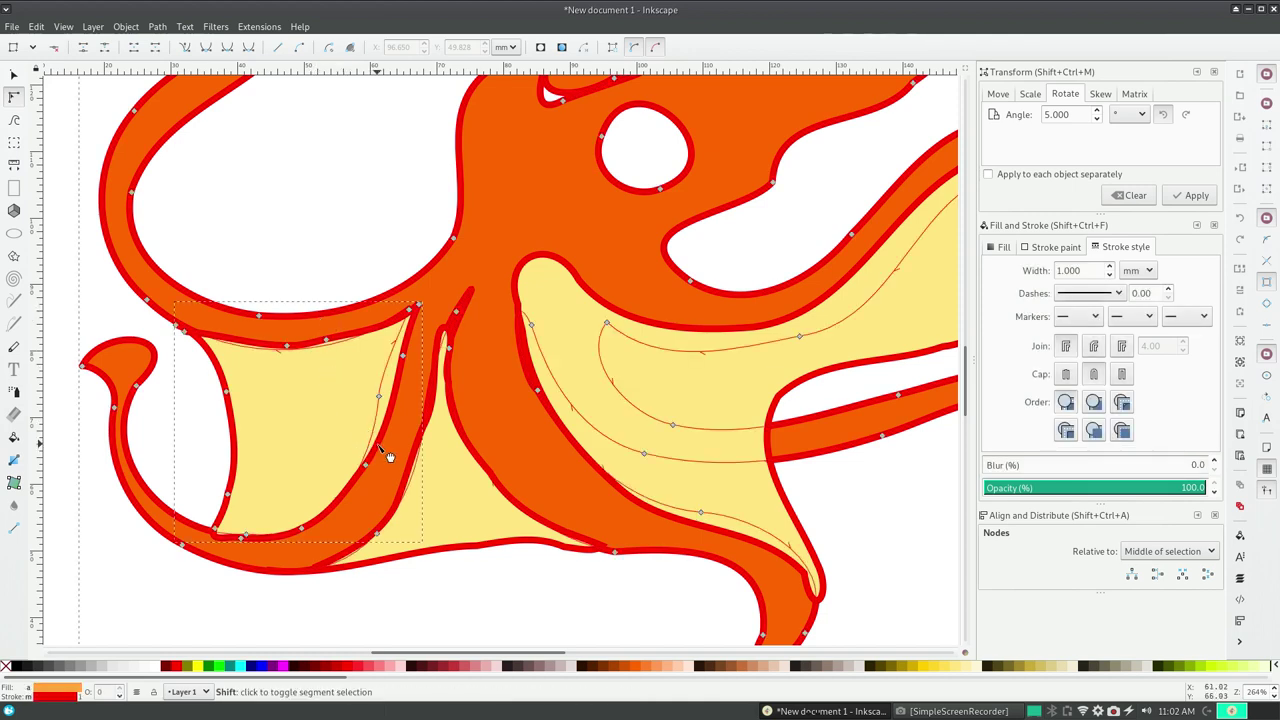
shift+click(490, 540)
click(700, 512)
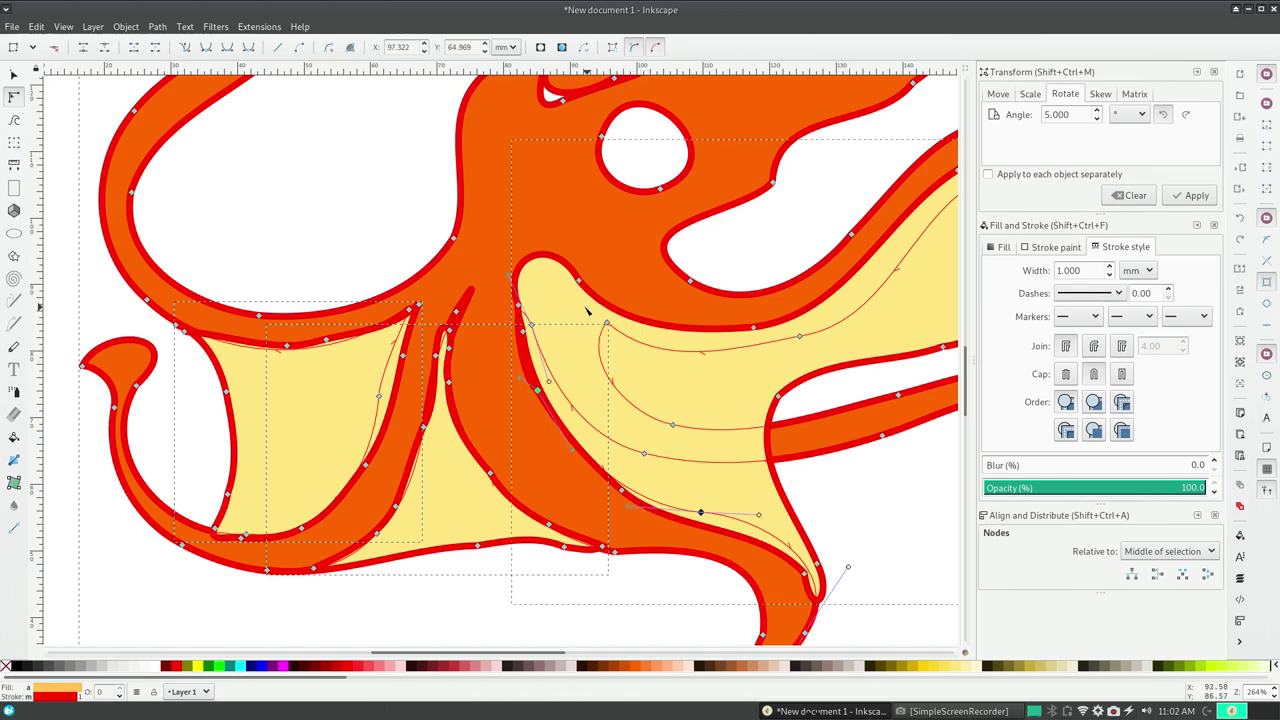
shift+click(866, 296)
click(158, 26)
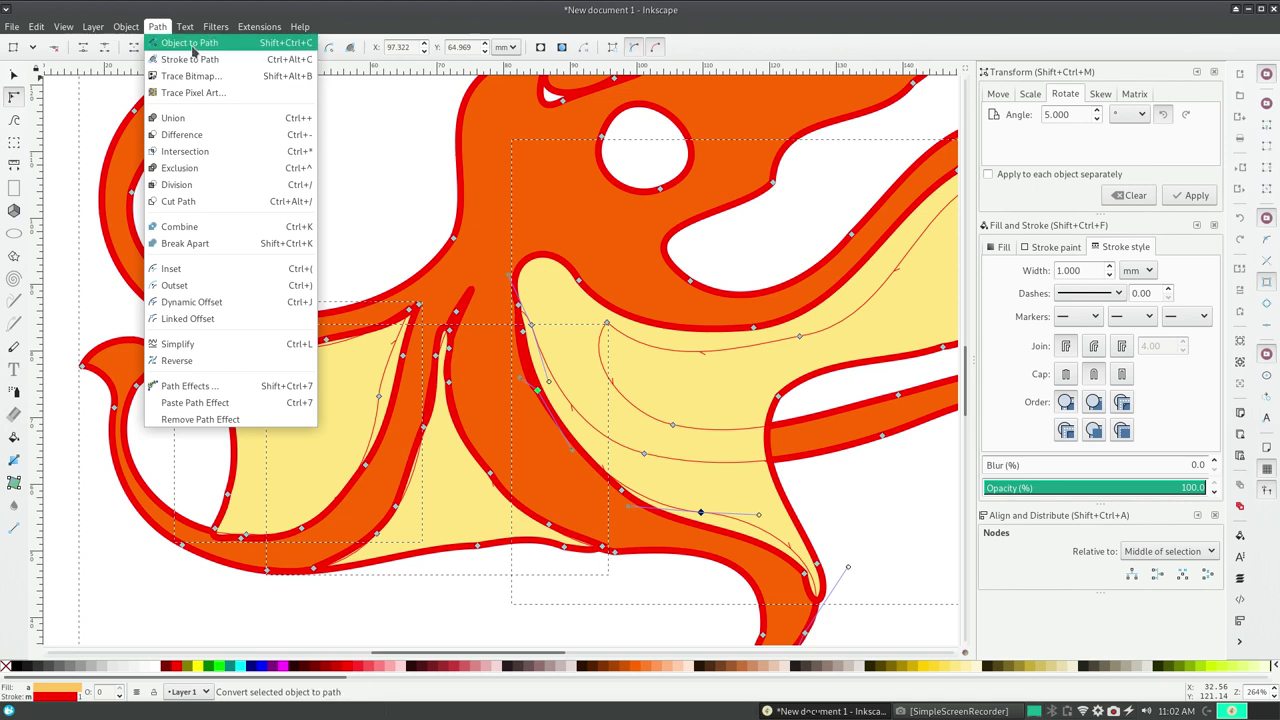
click(195, 62)
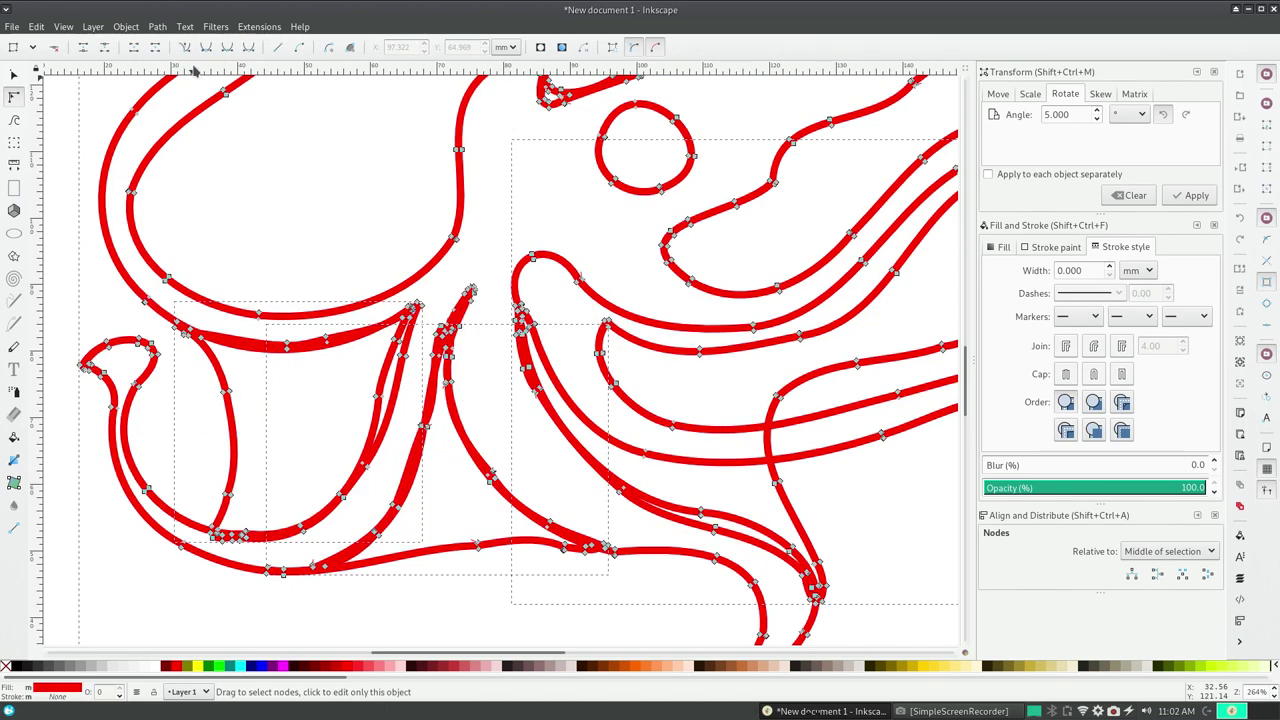
click(36, 26)
click(70, 42)
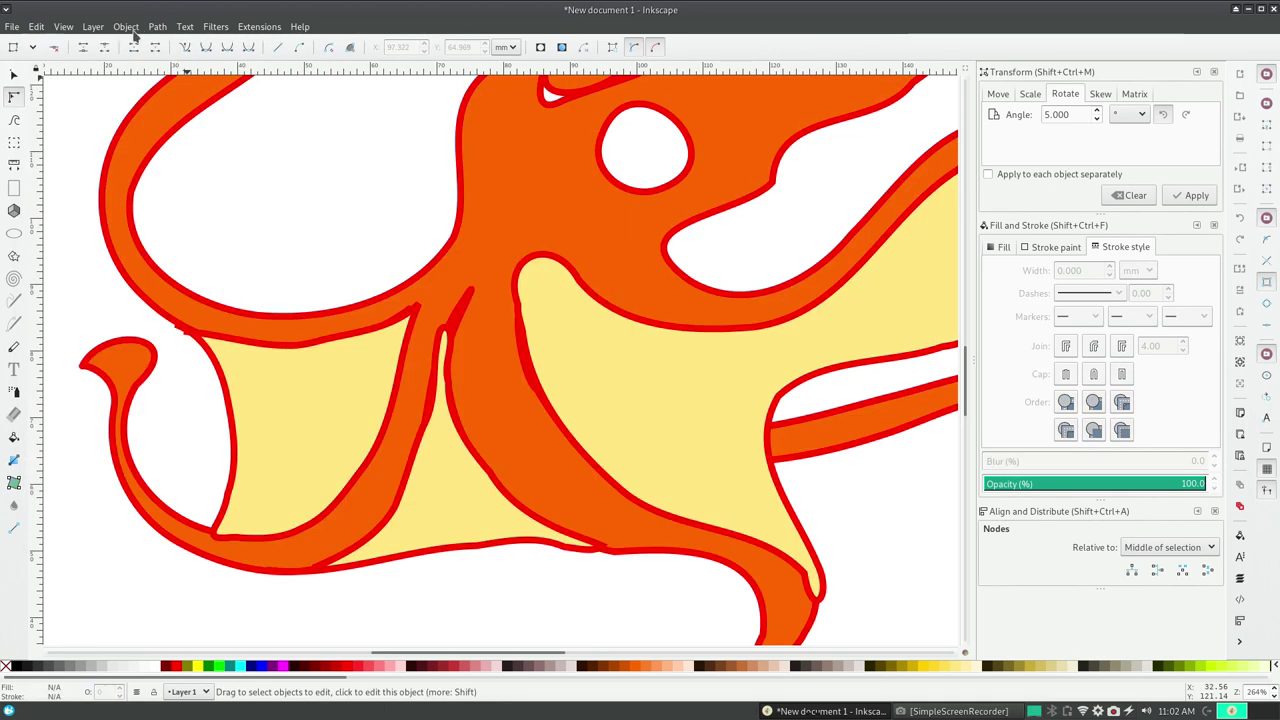
click(157, 26)
click(162, 60)
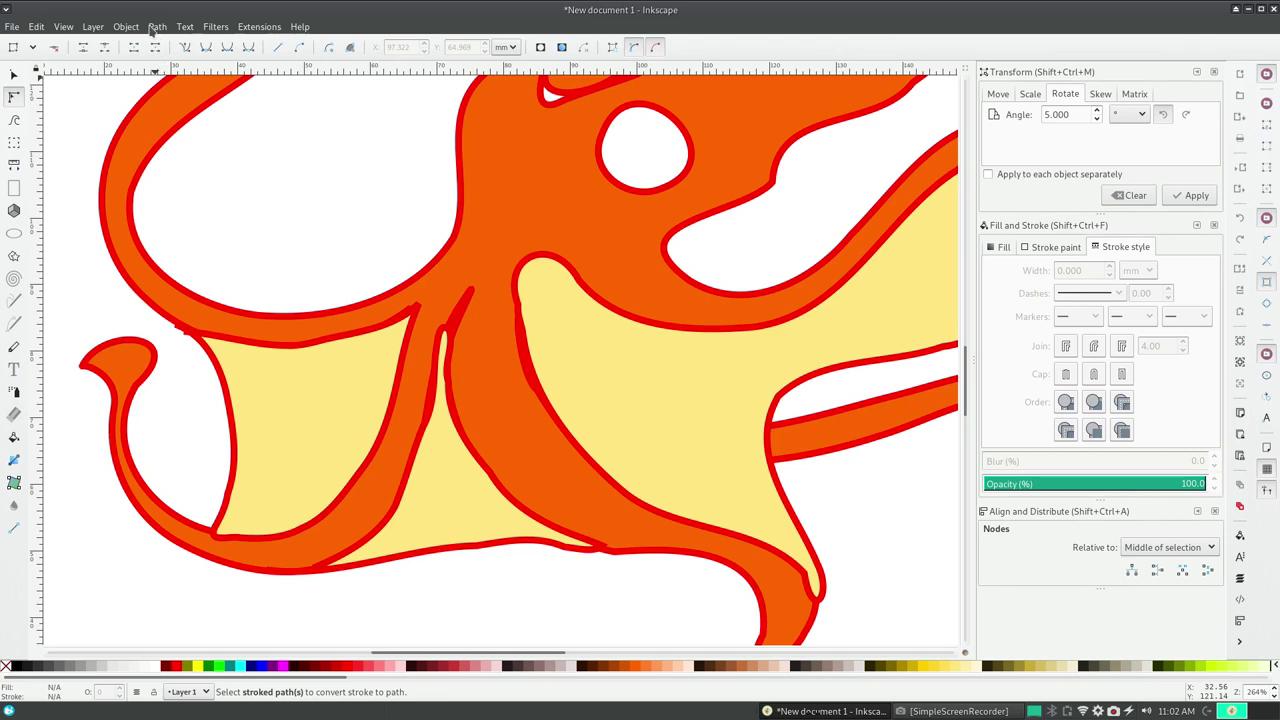
click(157, 27)
click(155, 28)
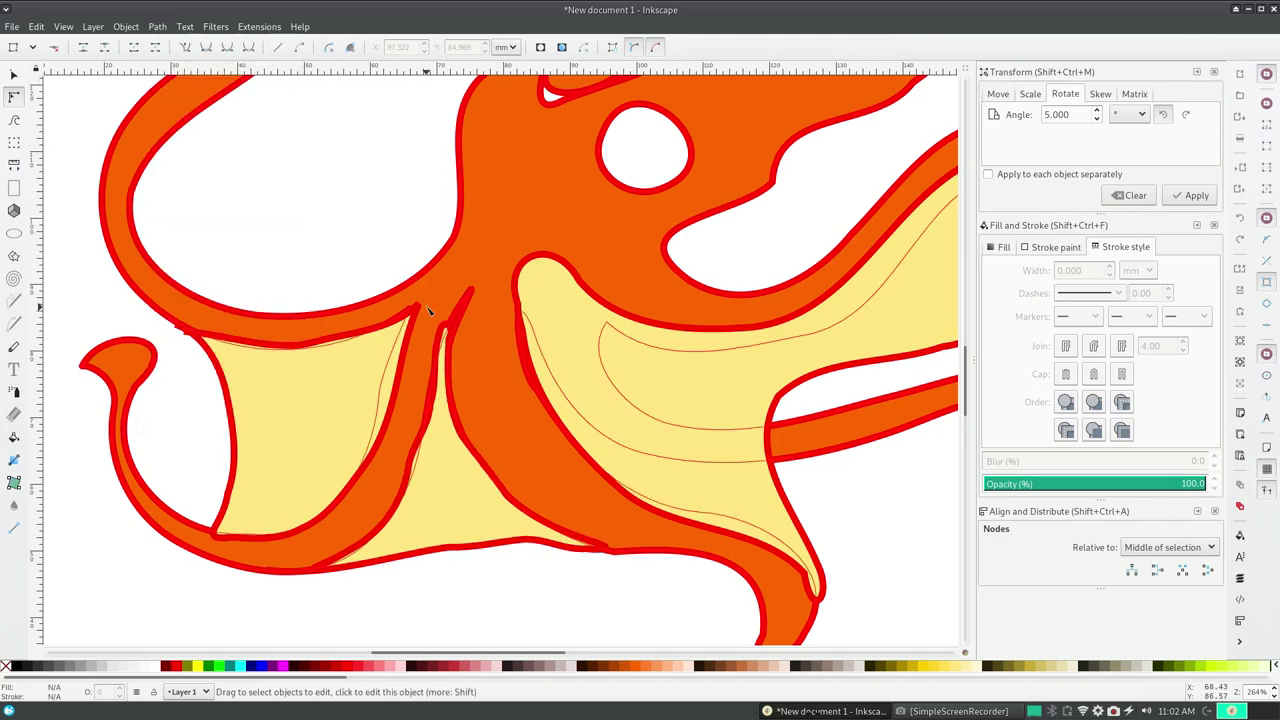
- Drag the middle web's side nodes and handles to follow the tentacles, leaving a 15-node path
click(425, 440)
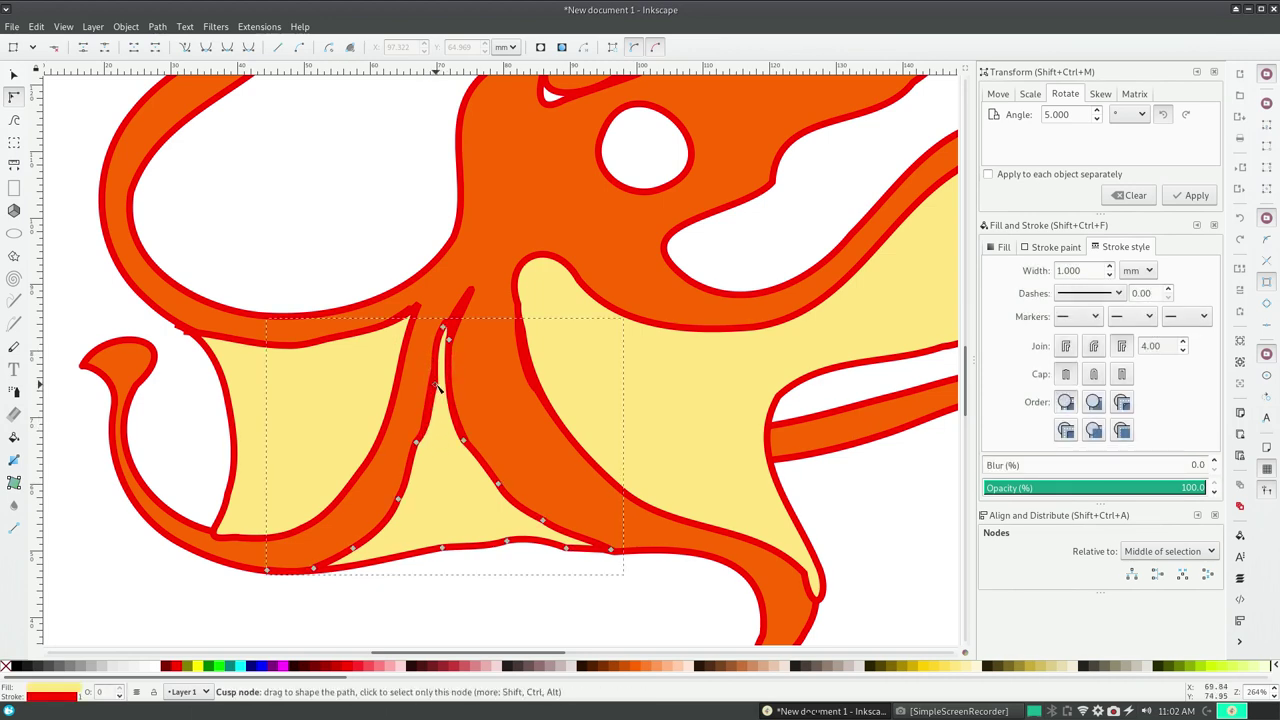
drag(440, 392, 430, 380)
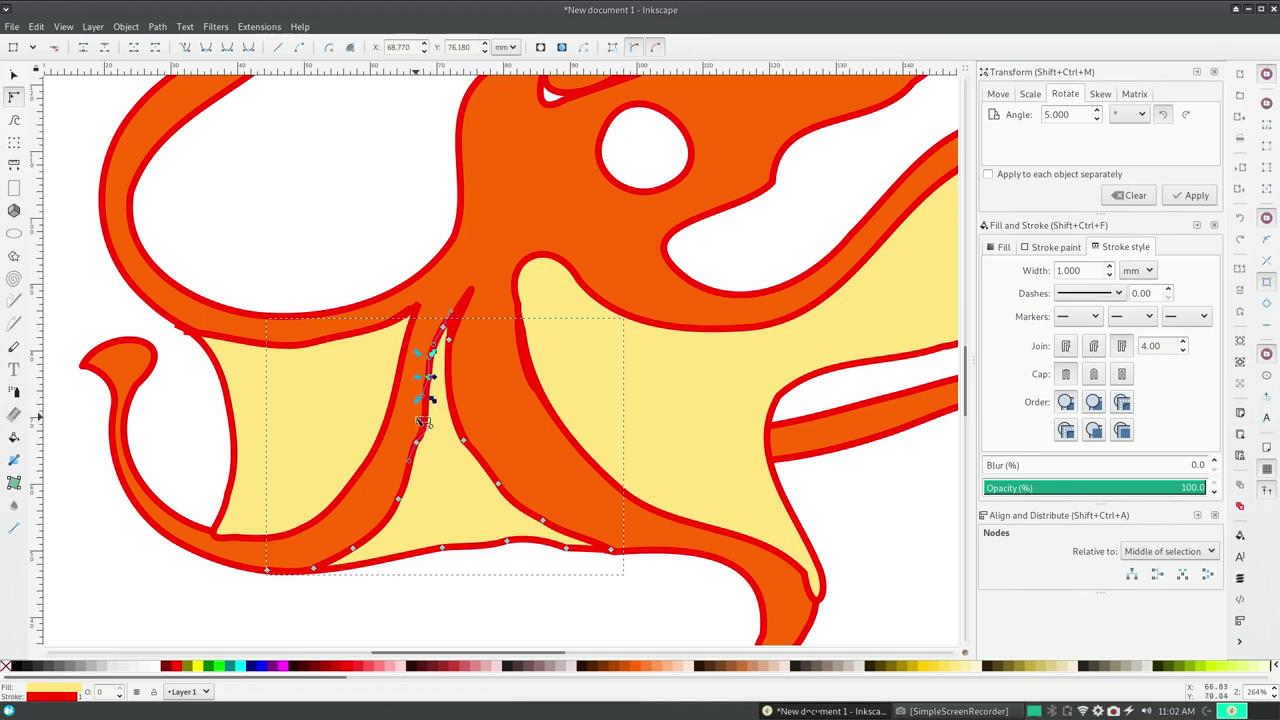
click(420, 426)
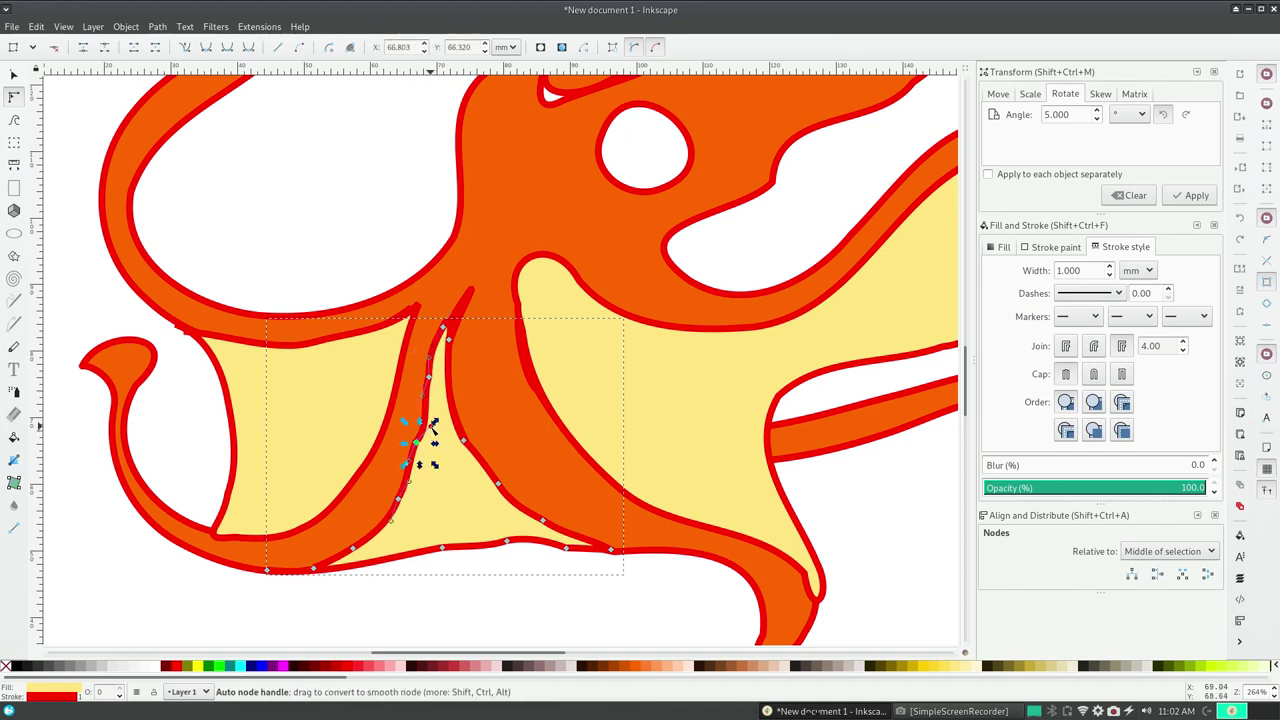
mouse_move(433, 422)
mouse_down()
mouse_move(420, 418)
mouse_move(436, 362)
mouse_move(424, 378)
mouse_up()
click(436, 404)
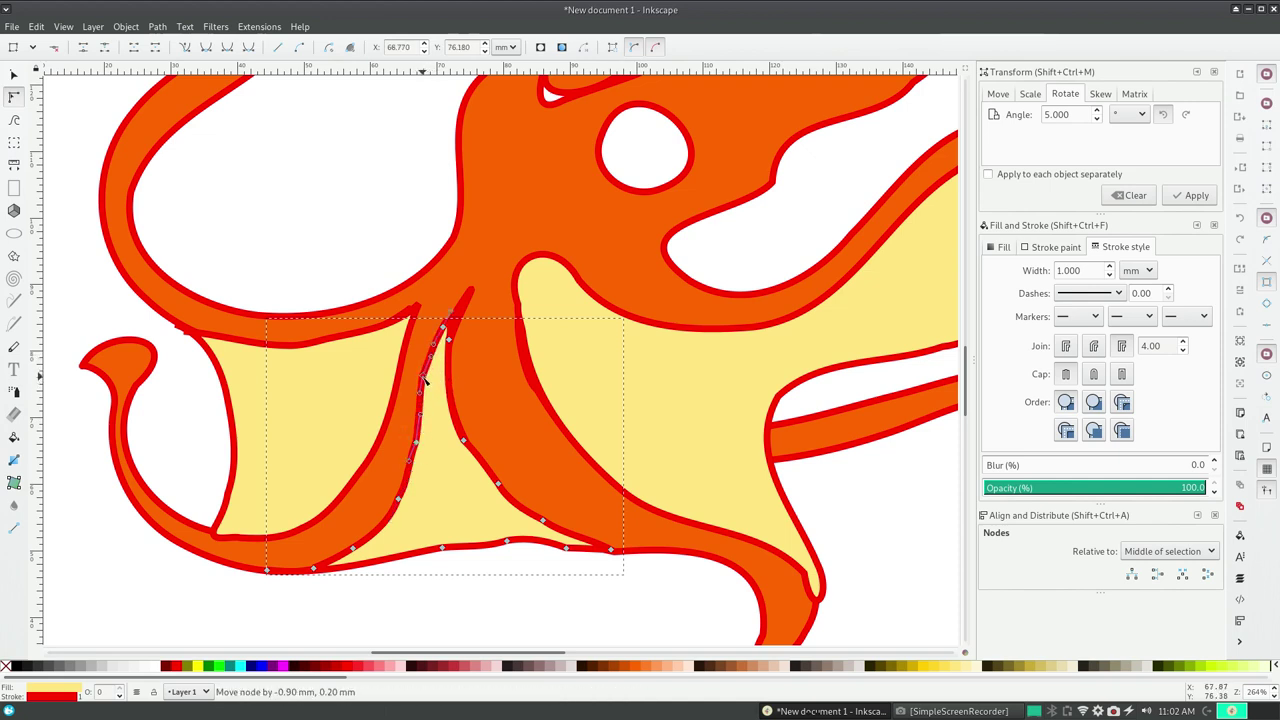
drag(418, 440, 408, 468)
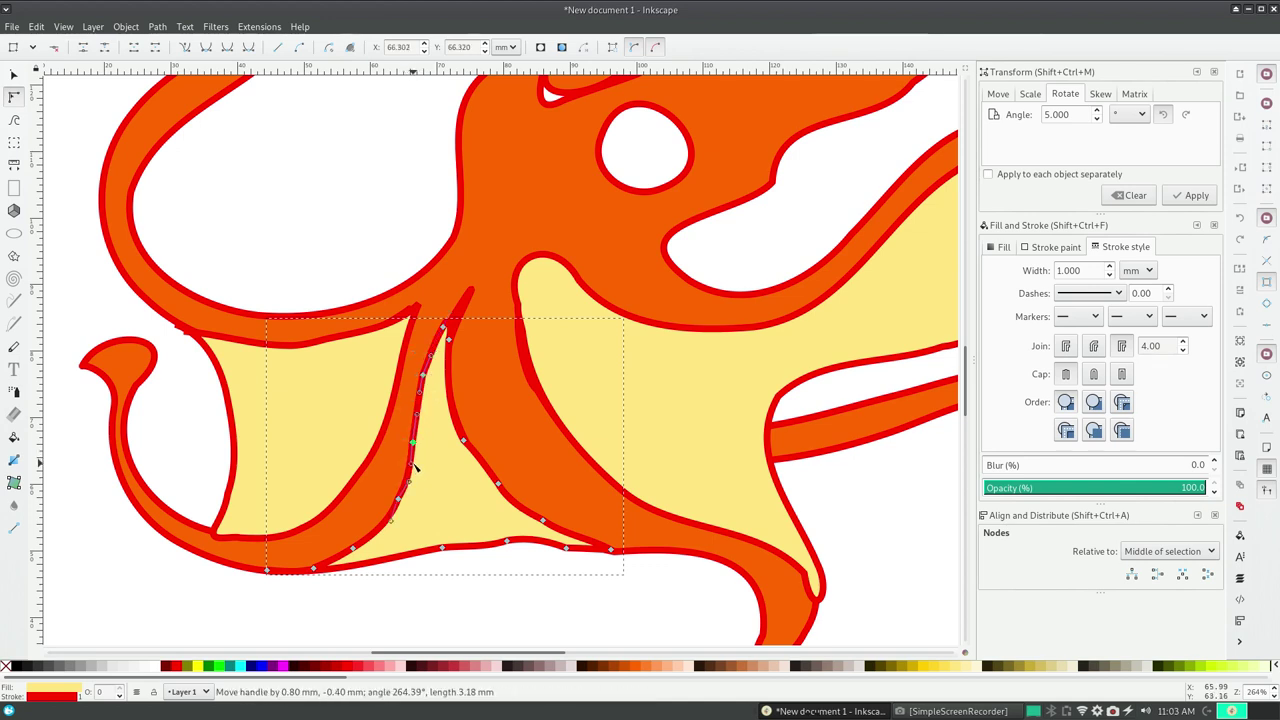
click(465, 443)
drag(514, 494, 481, 469)
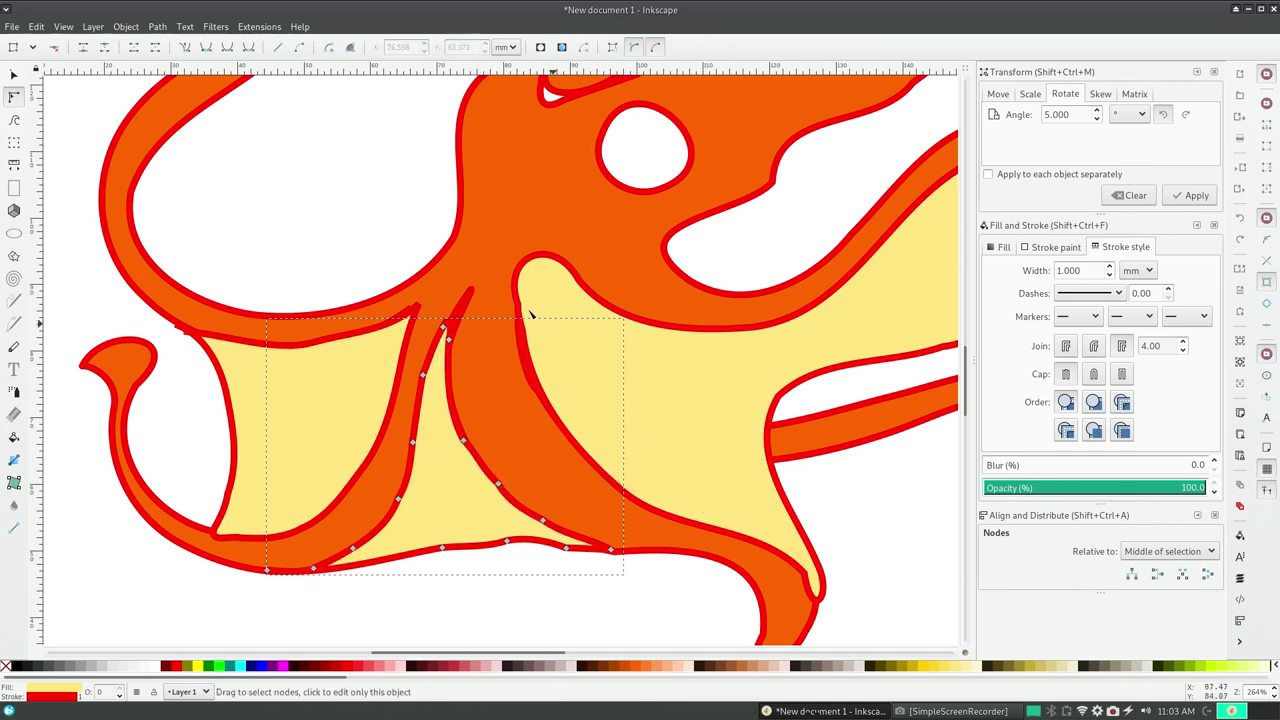
click(14, 76)
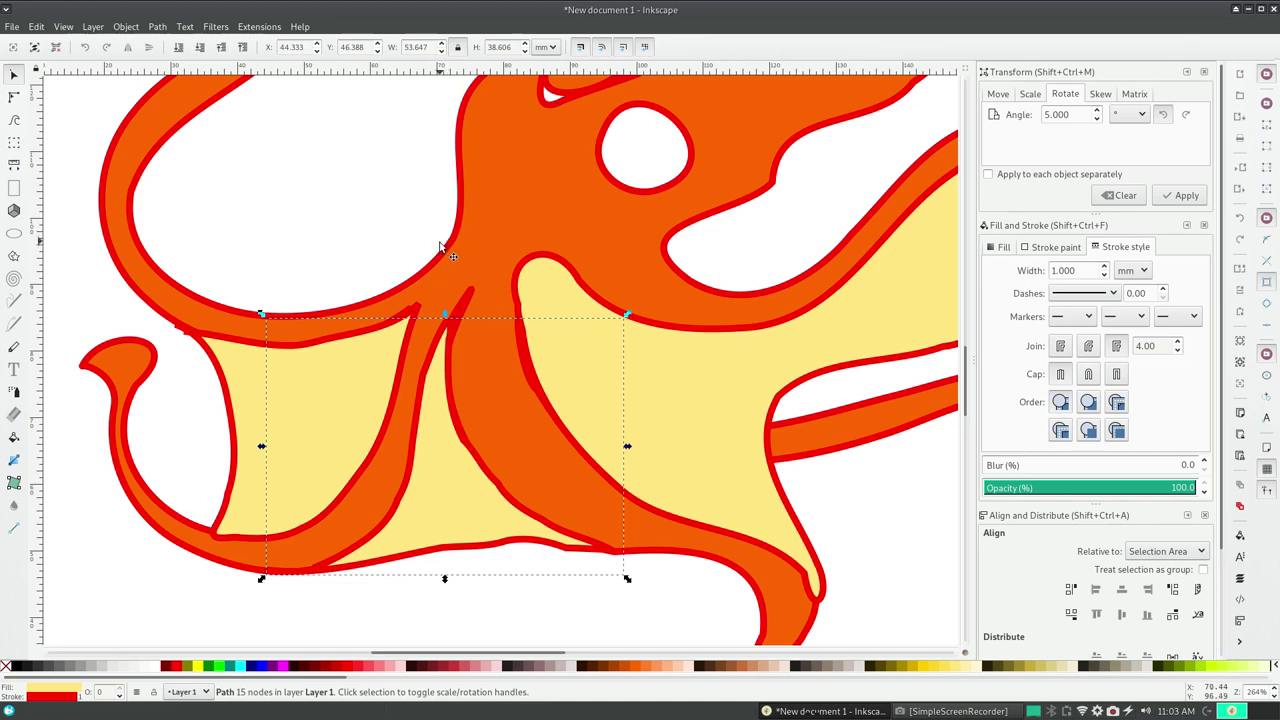
- Bucket-fill the white gap under the brow mark orange instead of yellow, then zoom back out
key(minus)
key(minus)
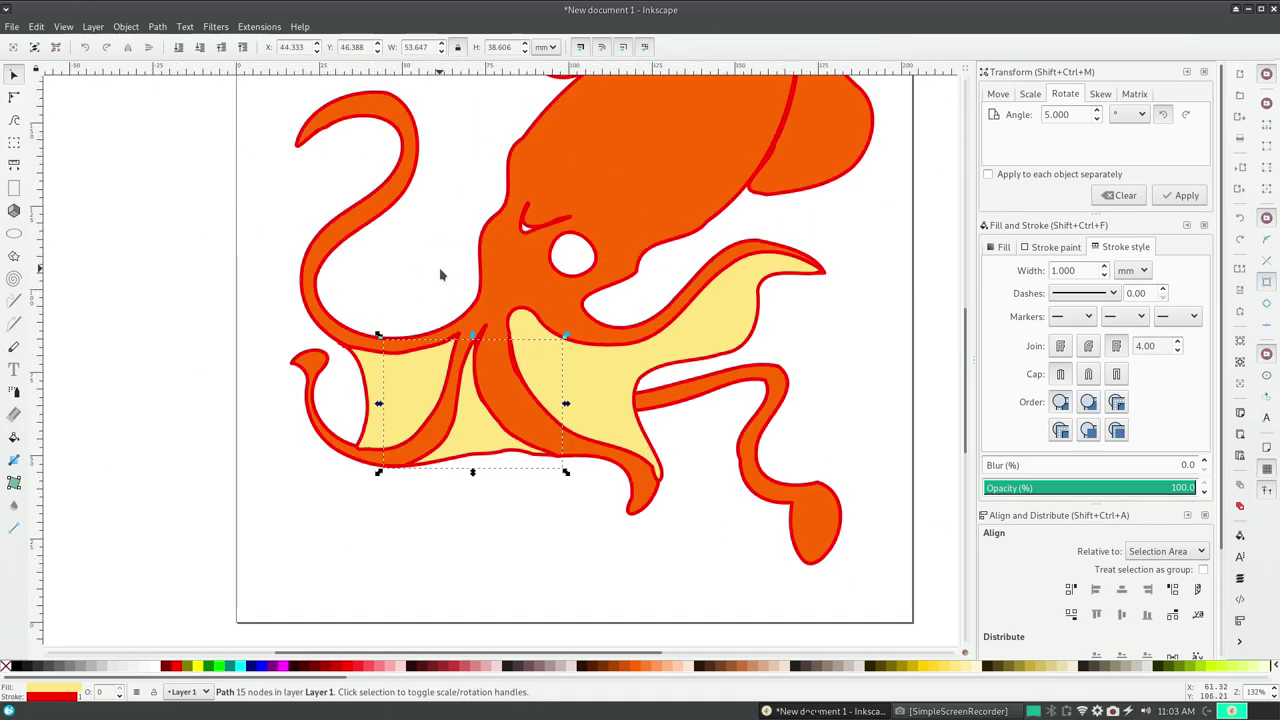
click(14, 79)
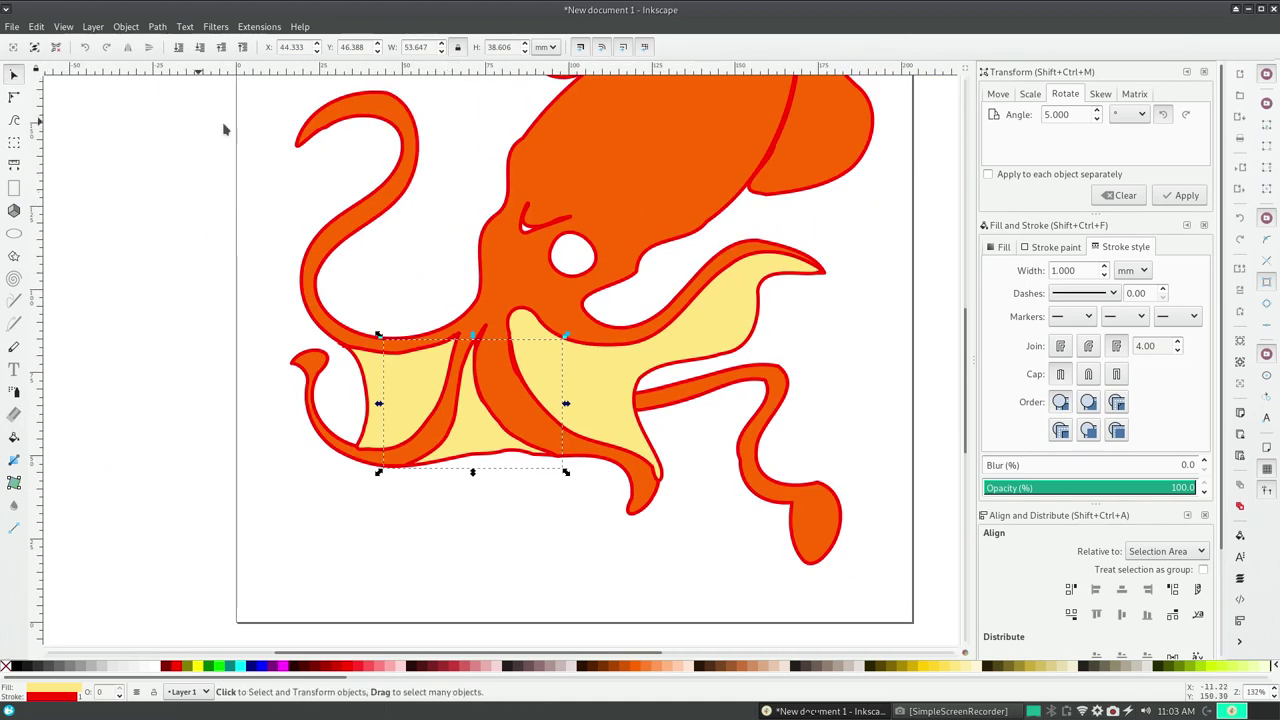
click(14, 142)
drag(491, 193, 624, 287)
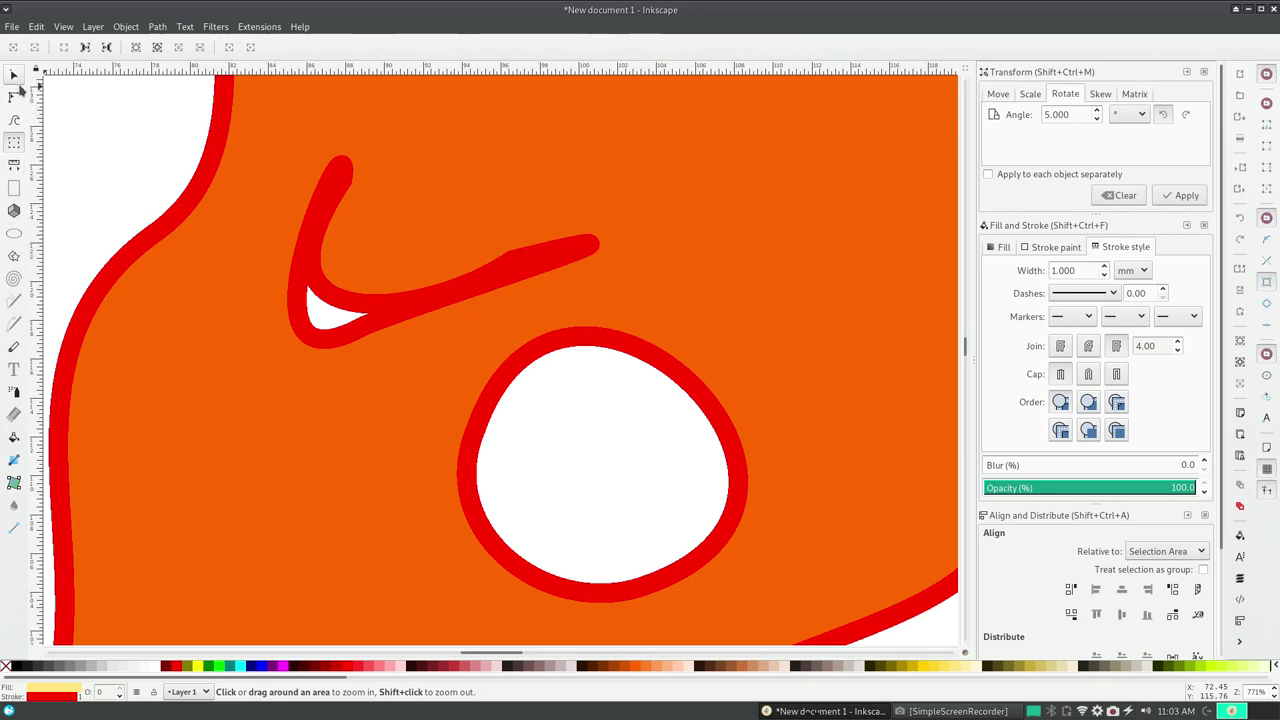
click(14, 437)
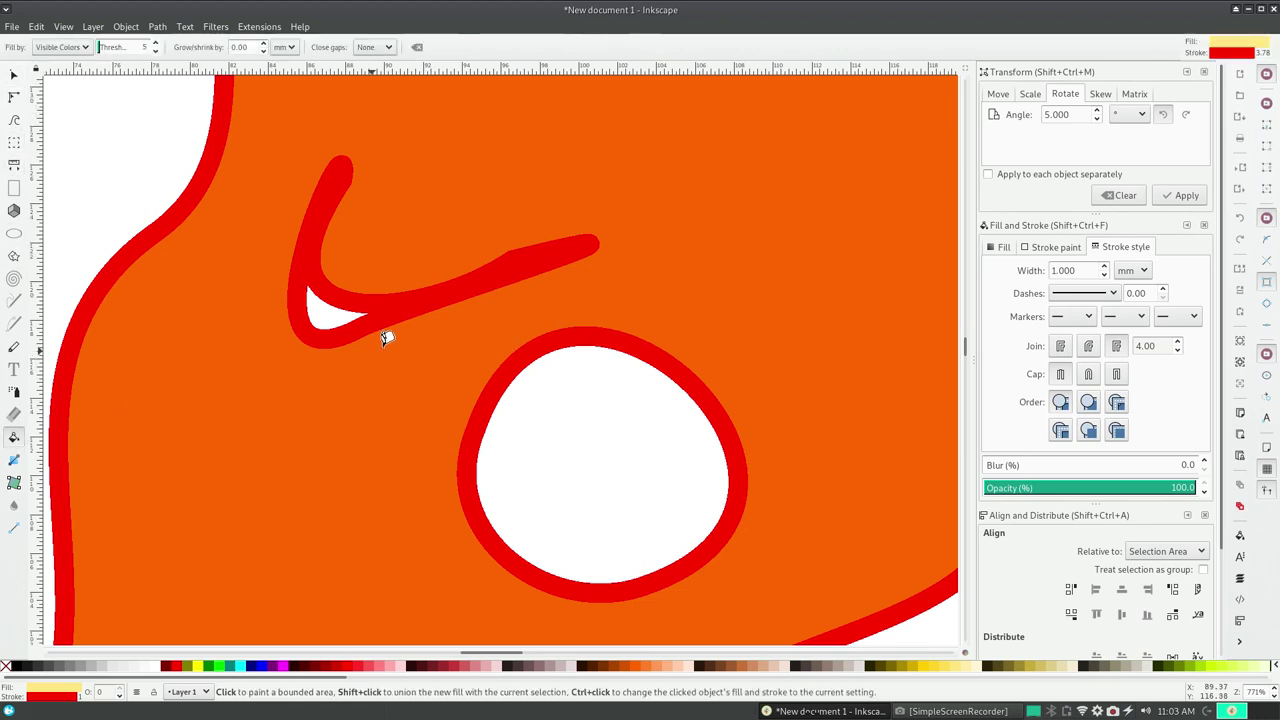
click(331, 305)
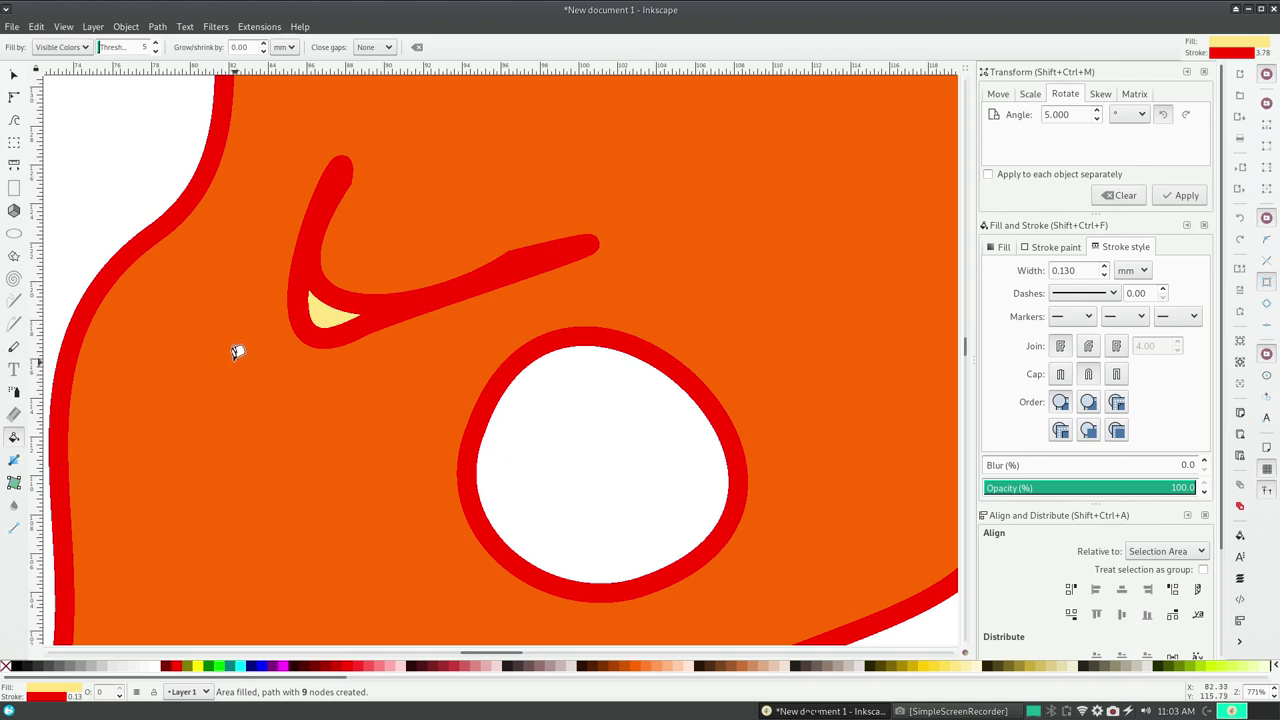
key(ctrl+z)
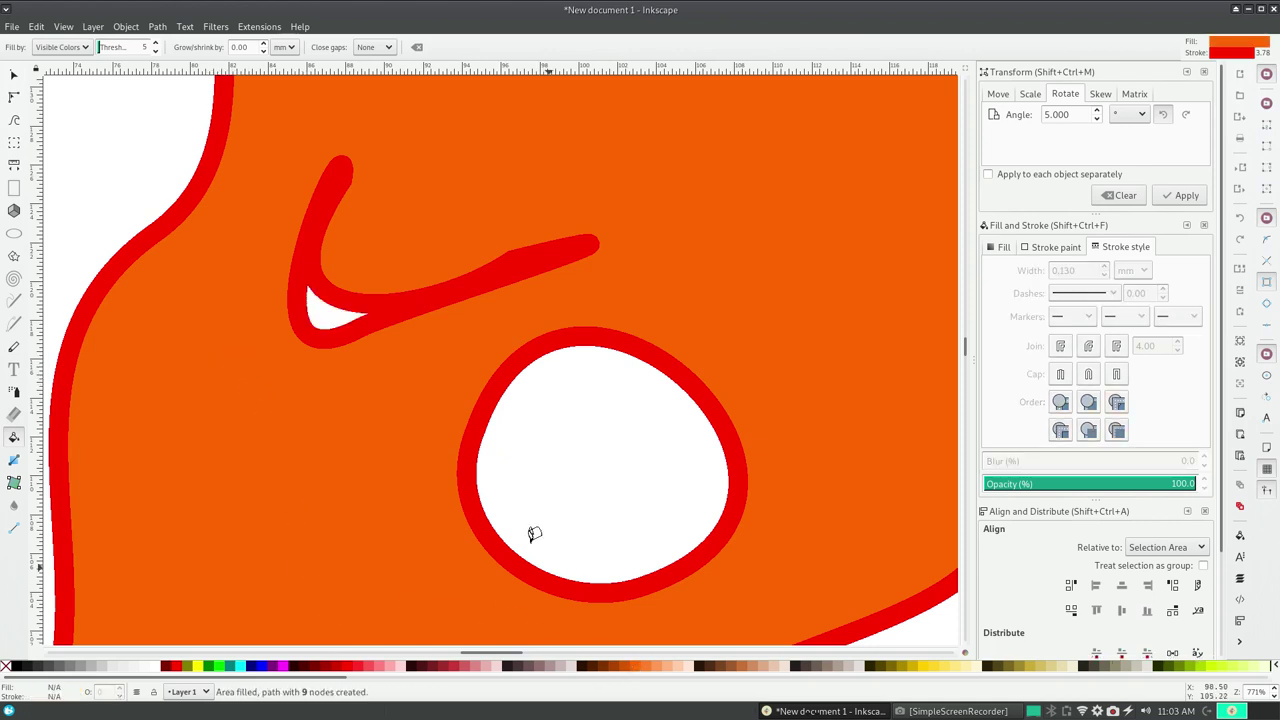
click(318, 303)
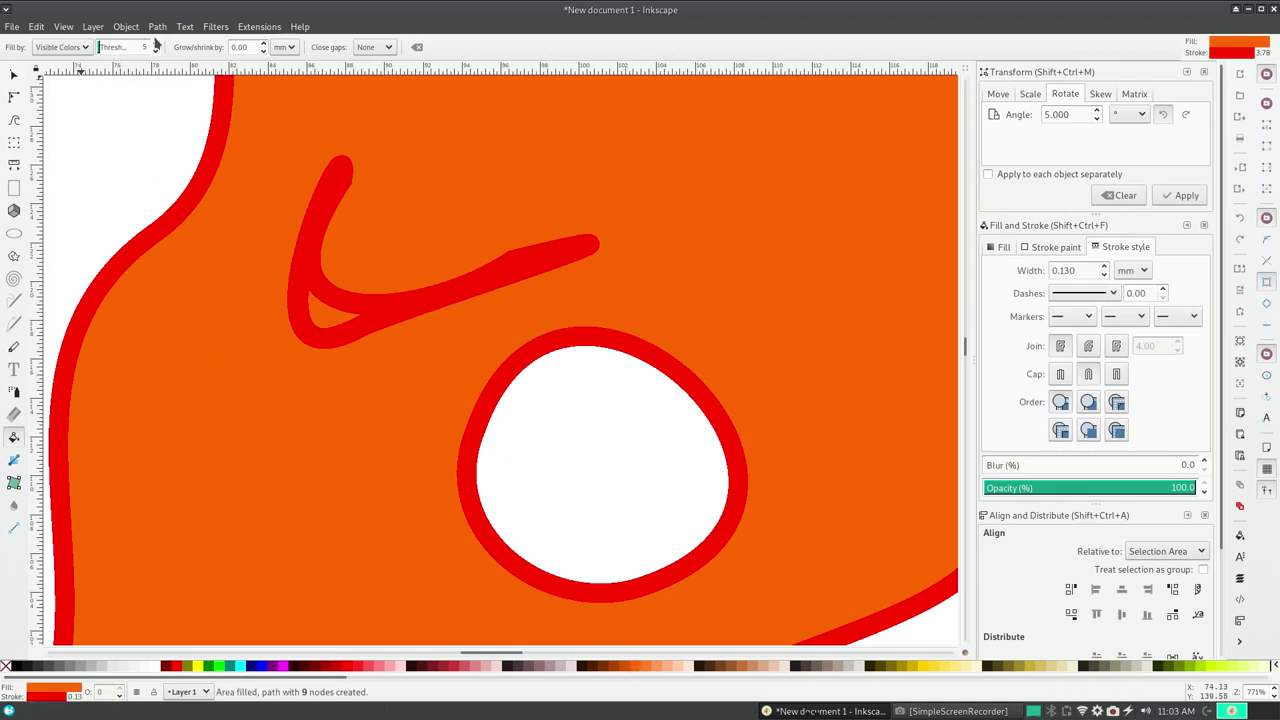
key(plus)
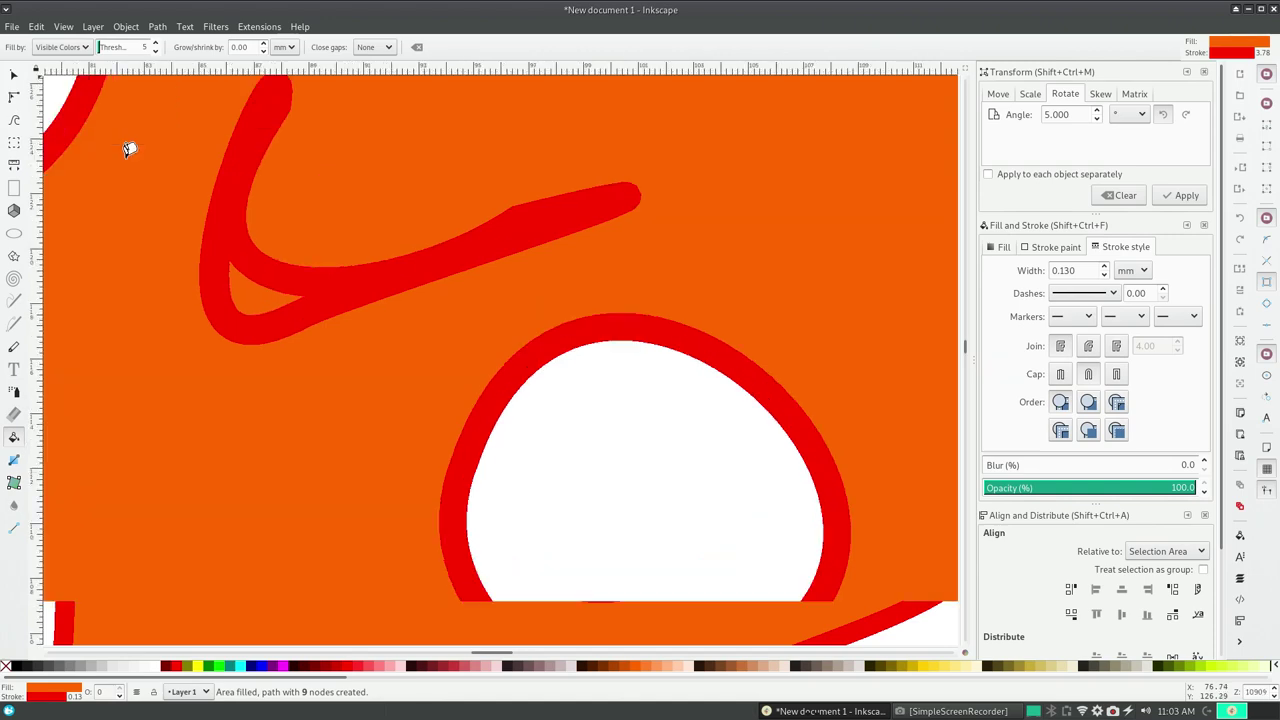
key(minus)
key(minus)
key(minus)
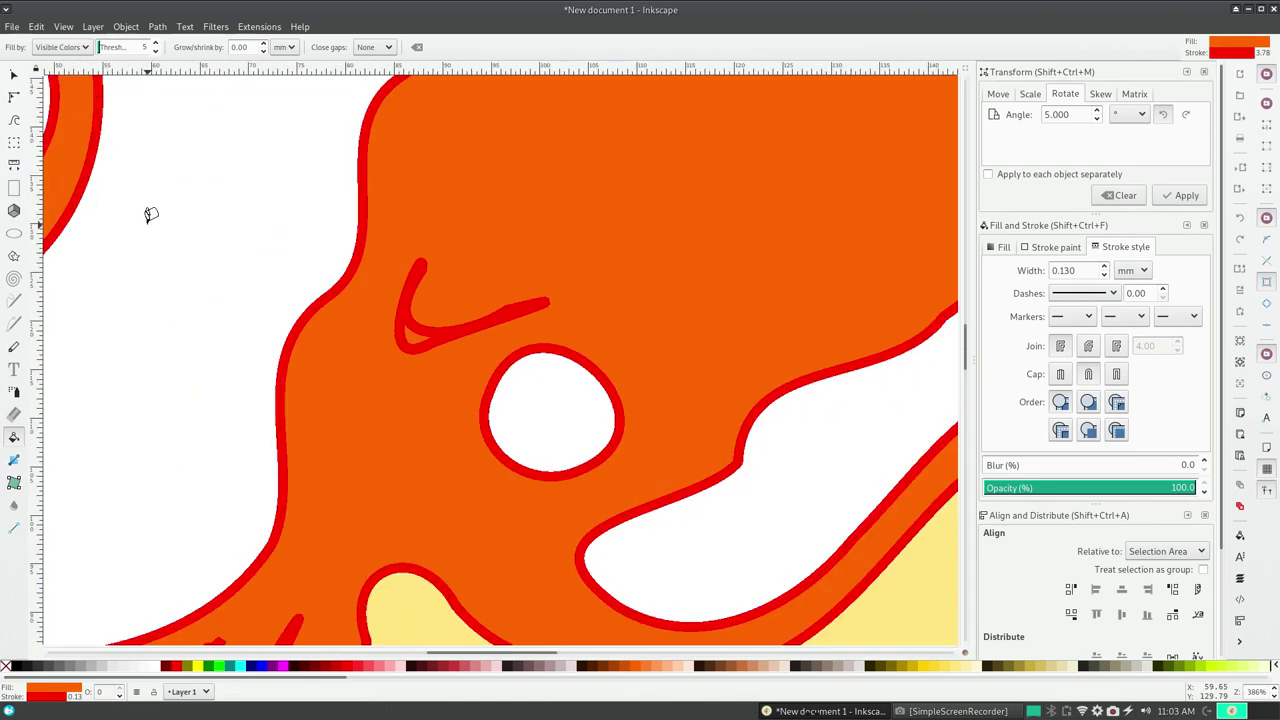
key(minus)
key(minus)
key(minus)
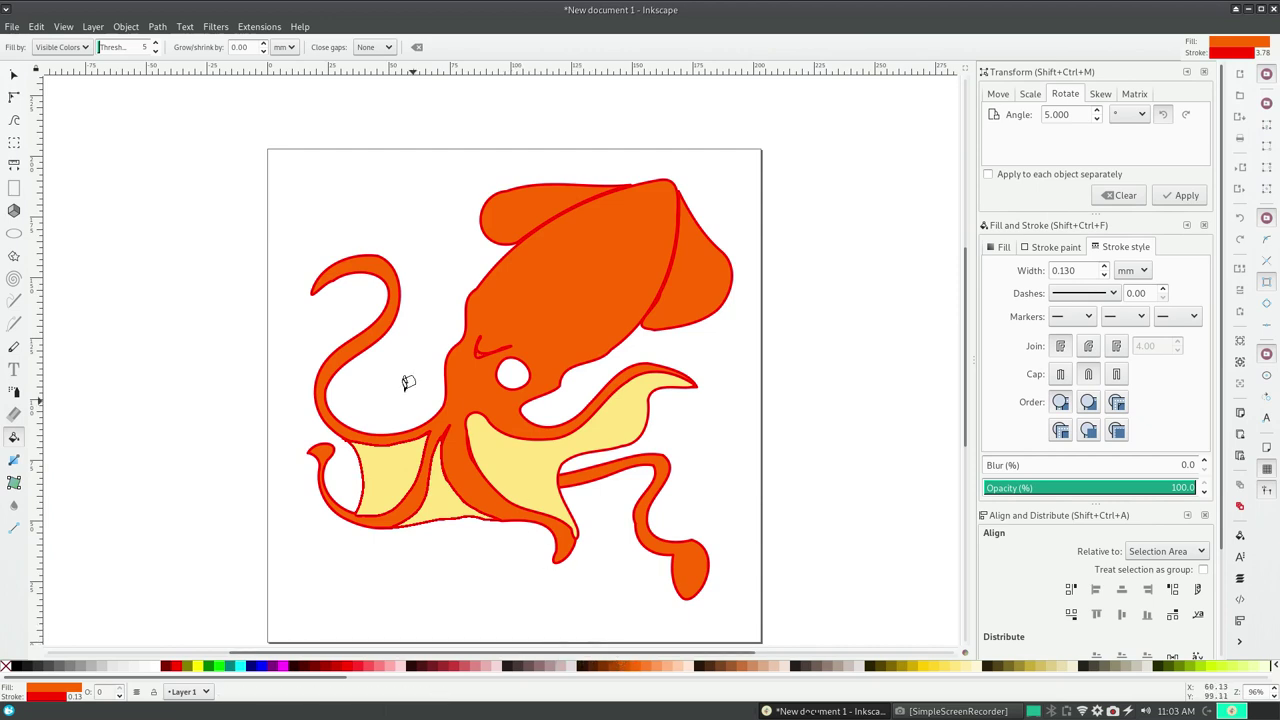
click(14, 75)
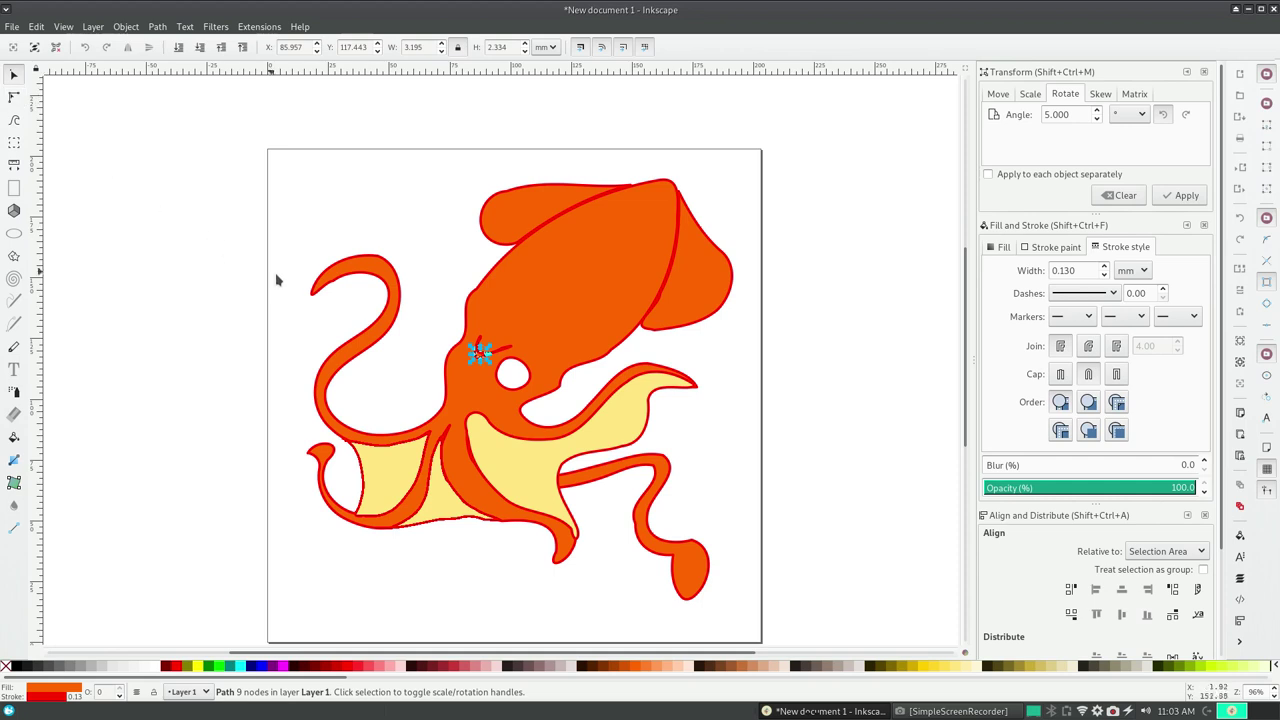
click(14, 97)
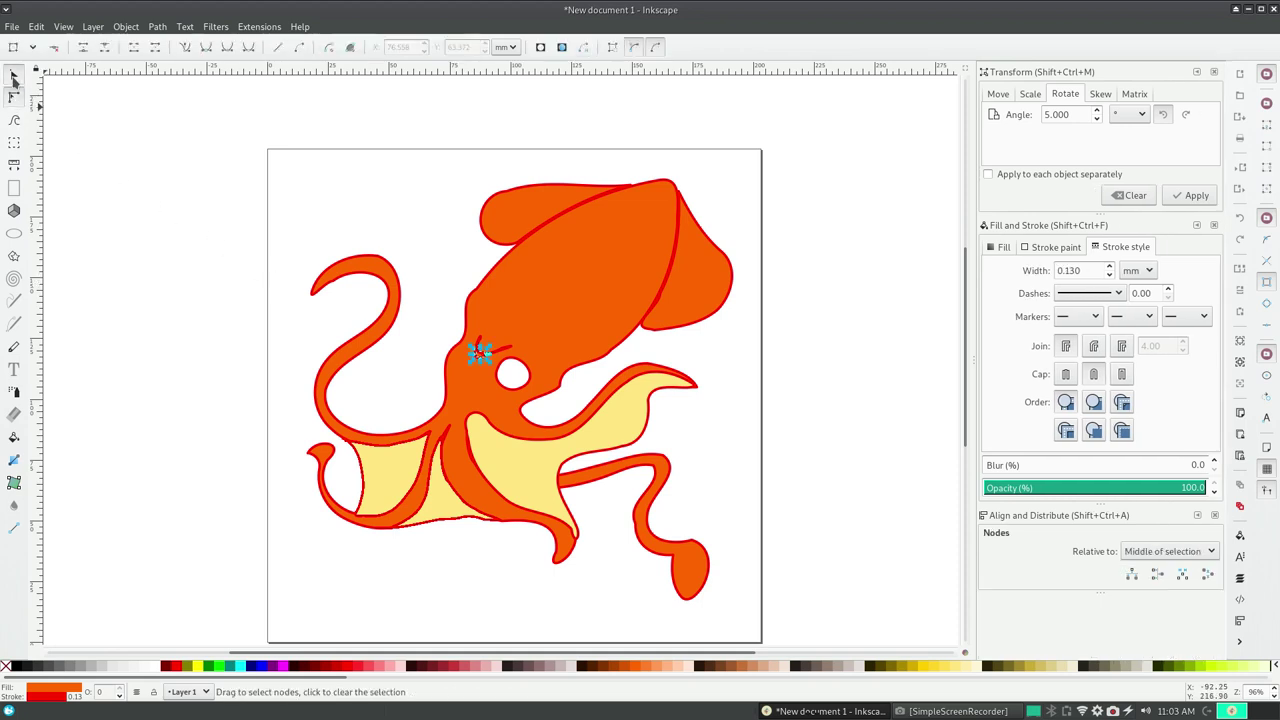
- Select all six squid parts, try Path > Cut Path, and undo it
click(14, 75)
drag(285, 147, 765, 591)
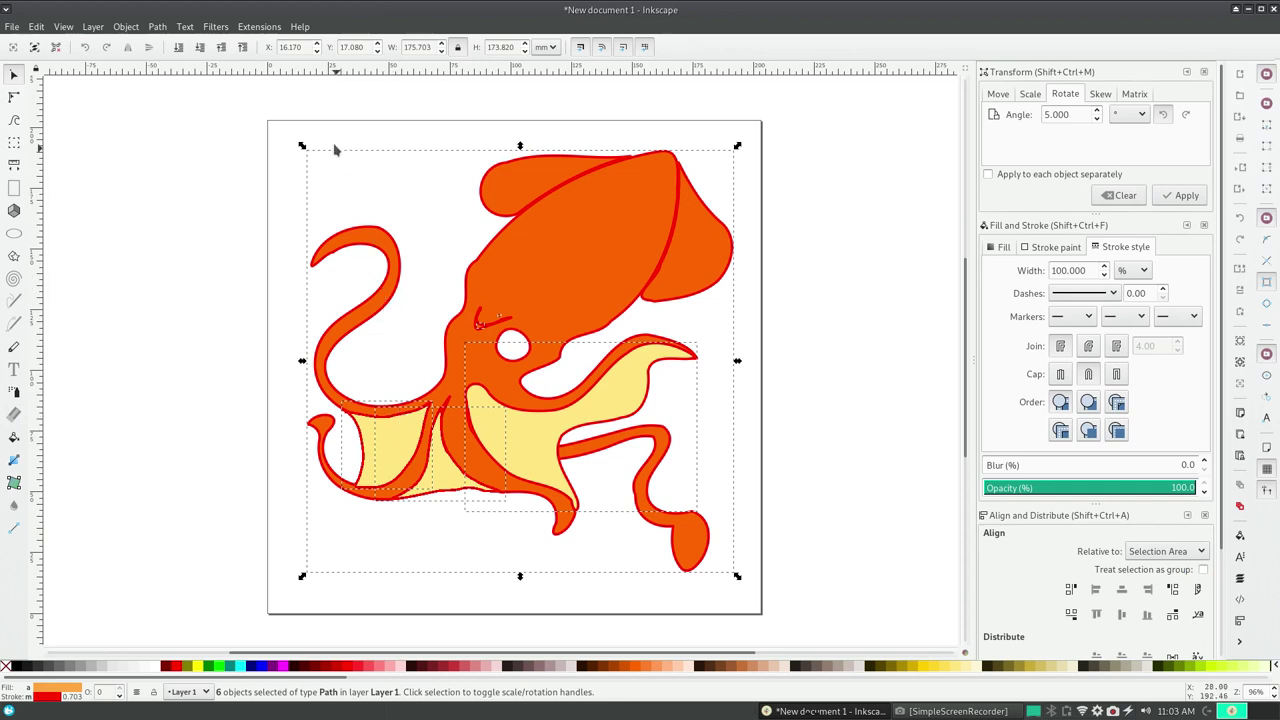
click(155, 27)
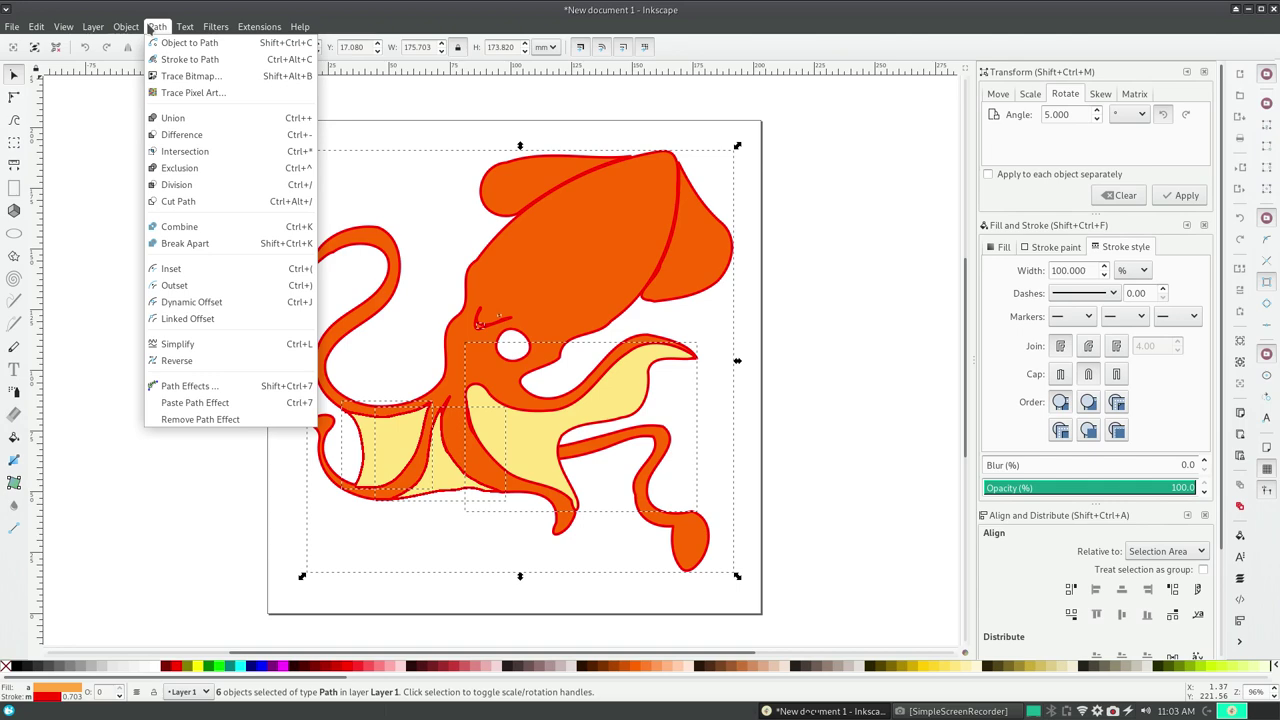
click(168, 203)
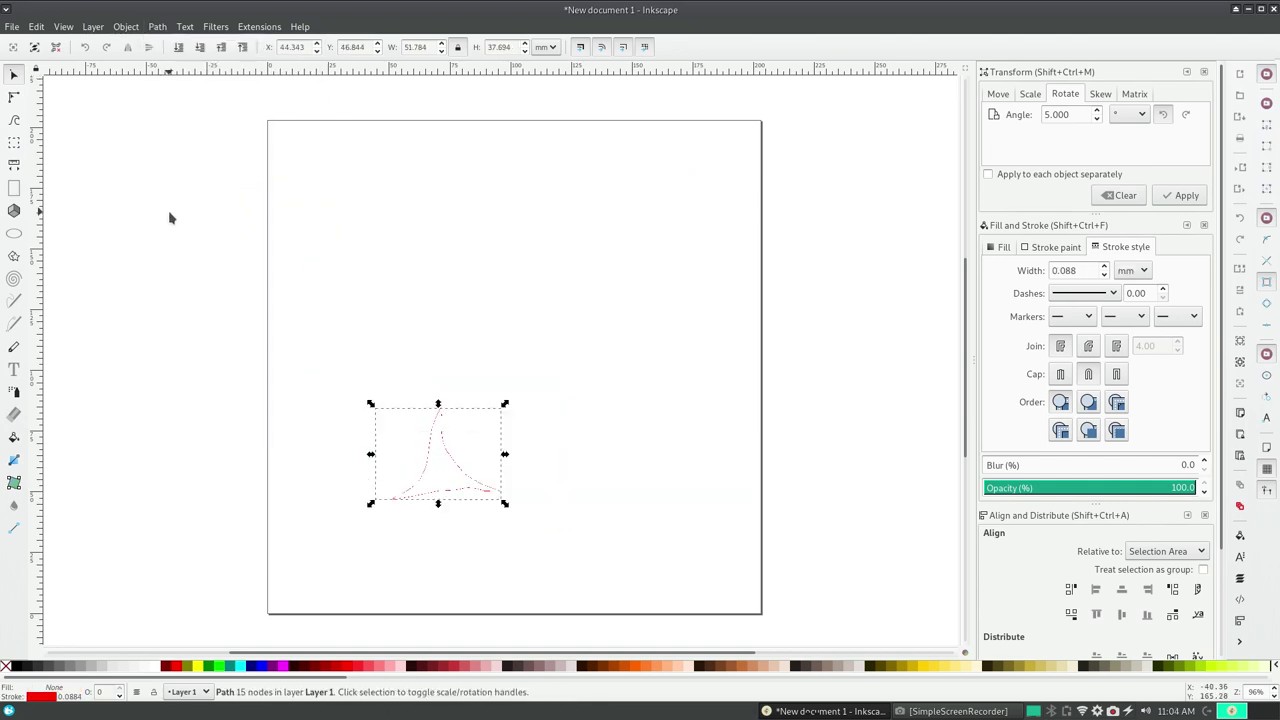
click(37, 27)
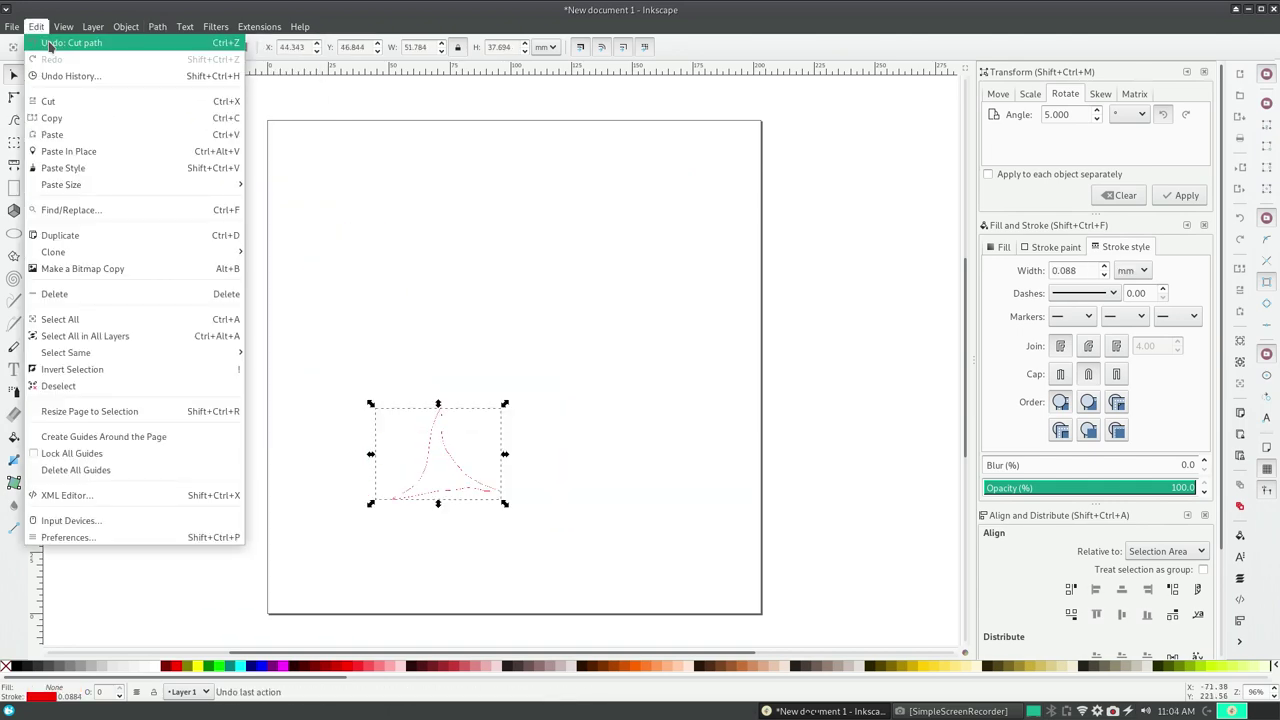
click(56, 40)
- Try merging all squid parts with Path > Union, then undo the merge
click(125, 27)
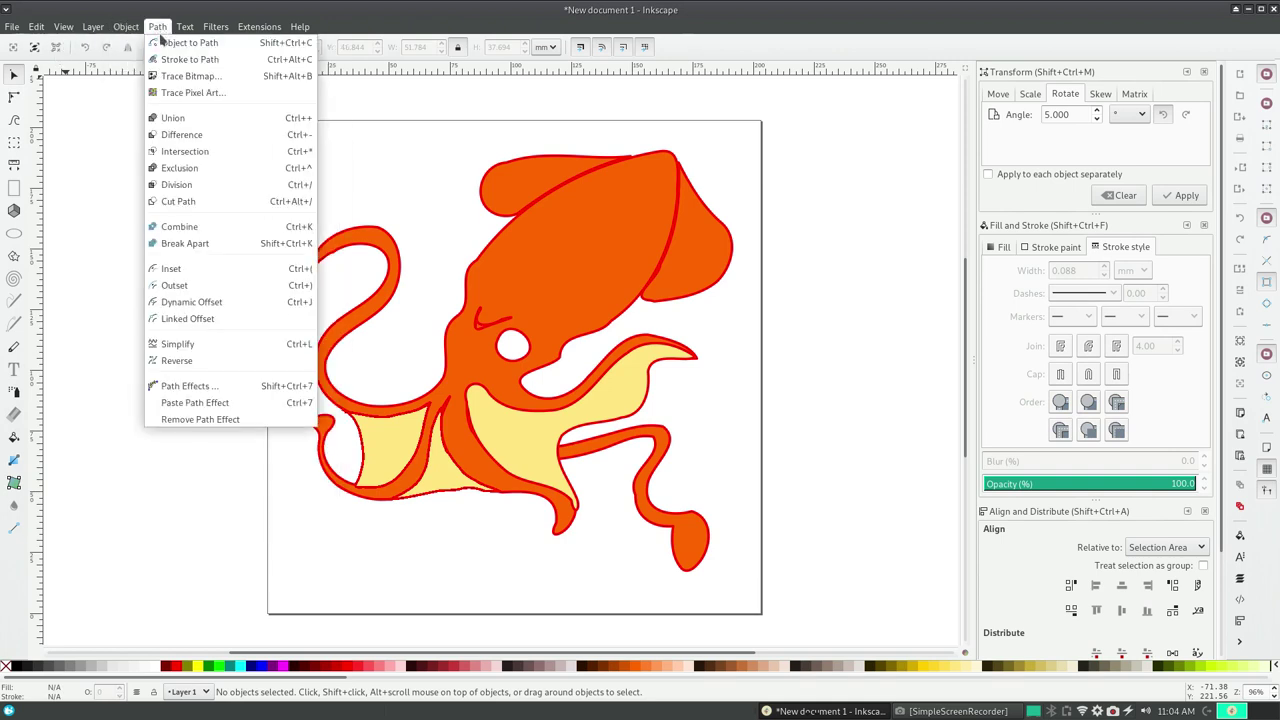
click(183, 119)
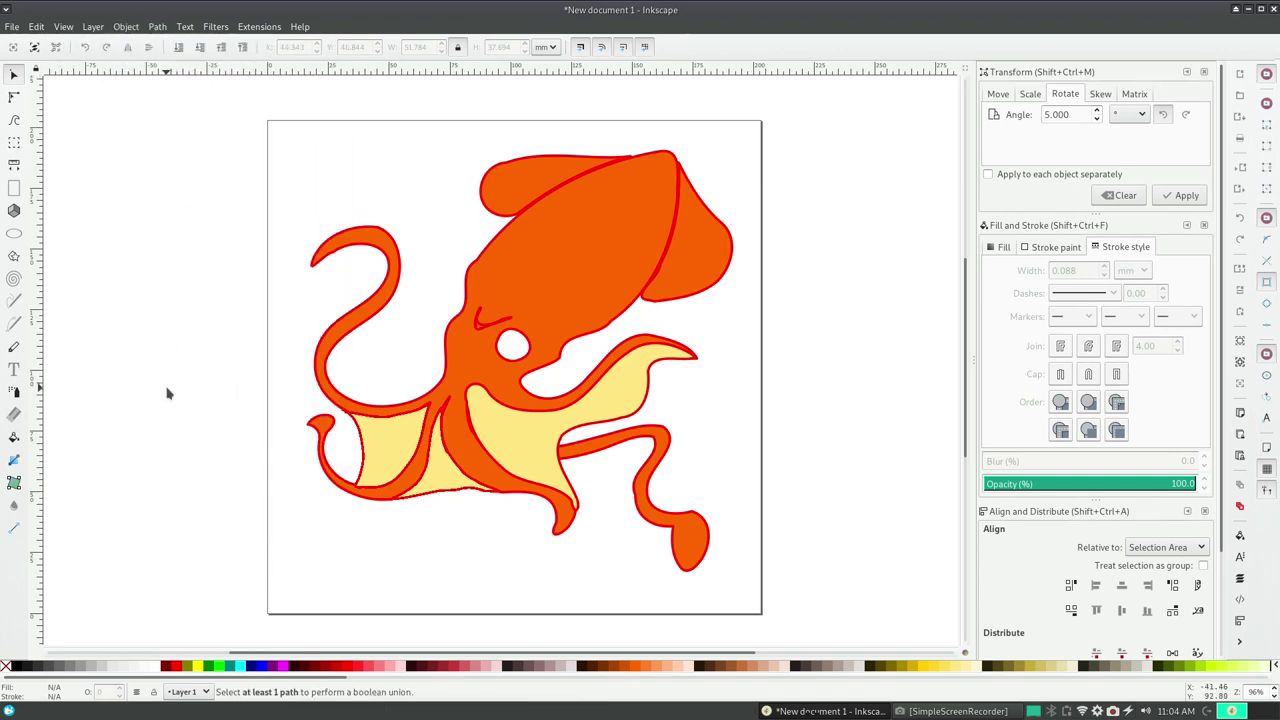
drag(261, 139, 748, 588)
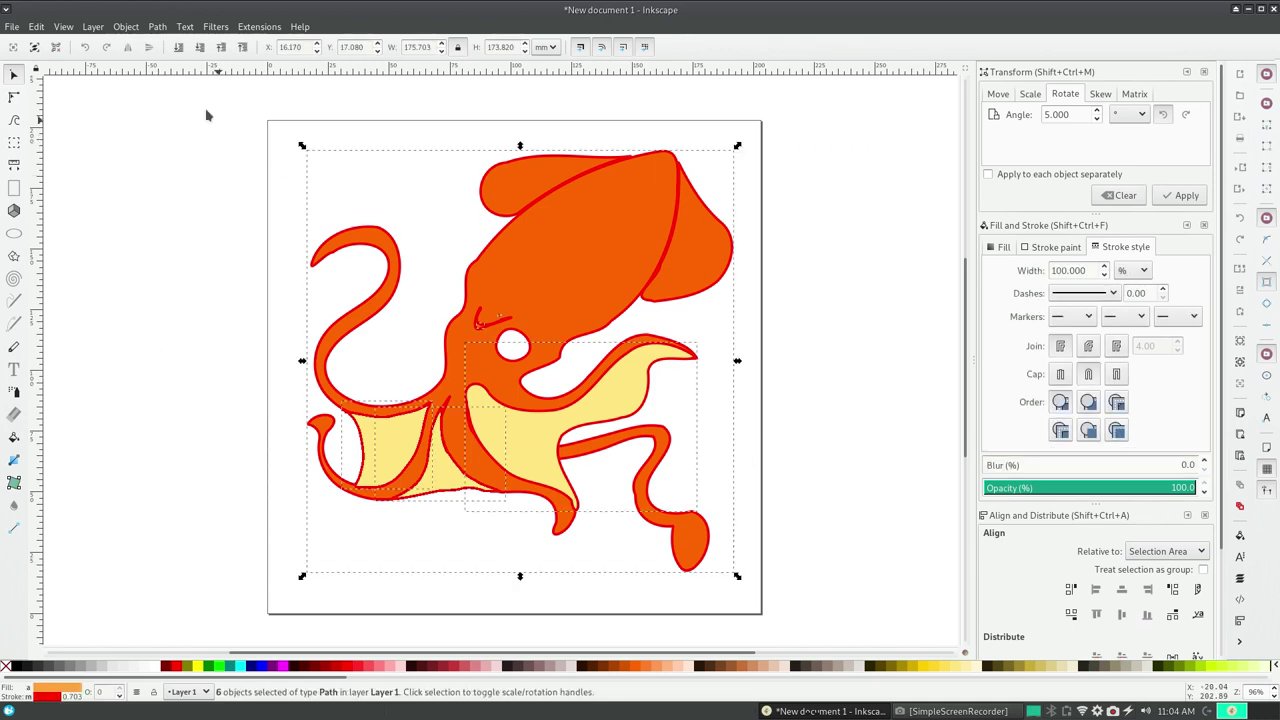
click(126, 27)
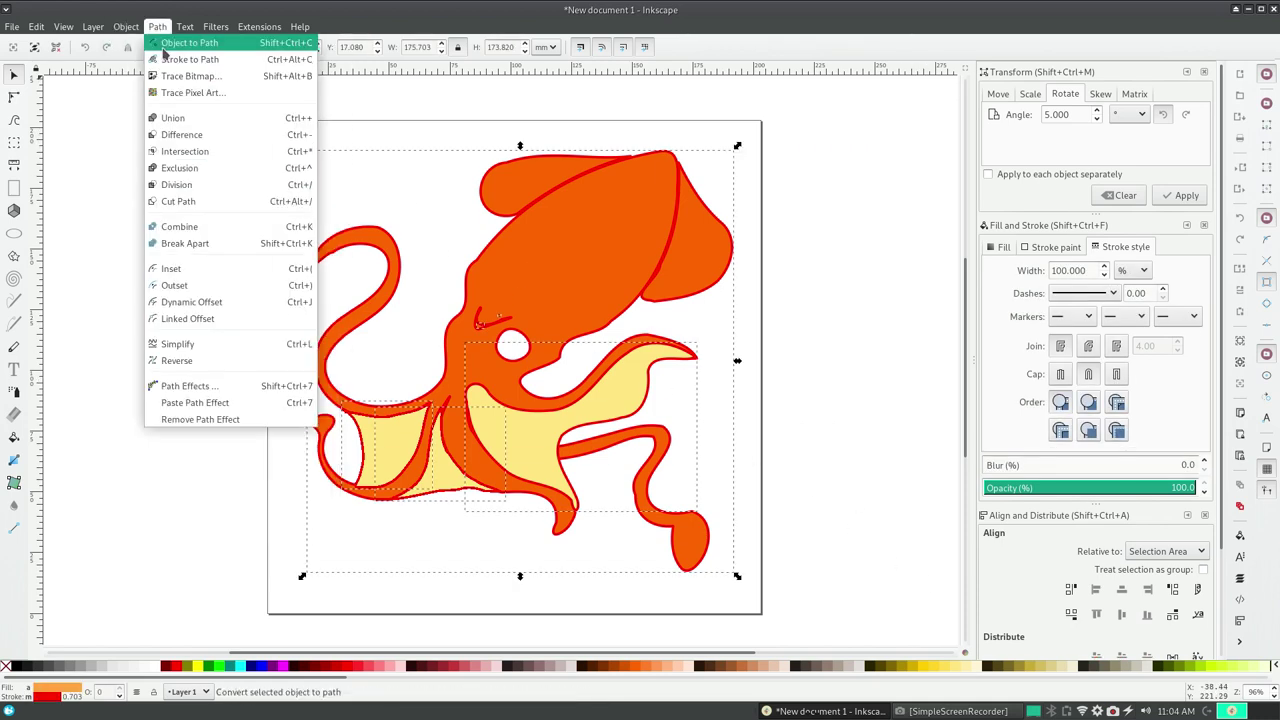
click(180, 118)
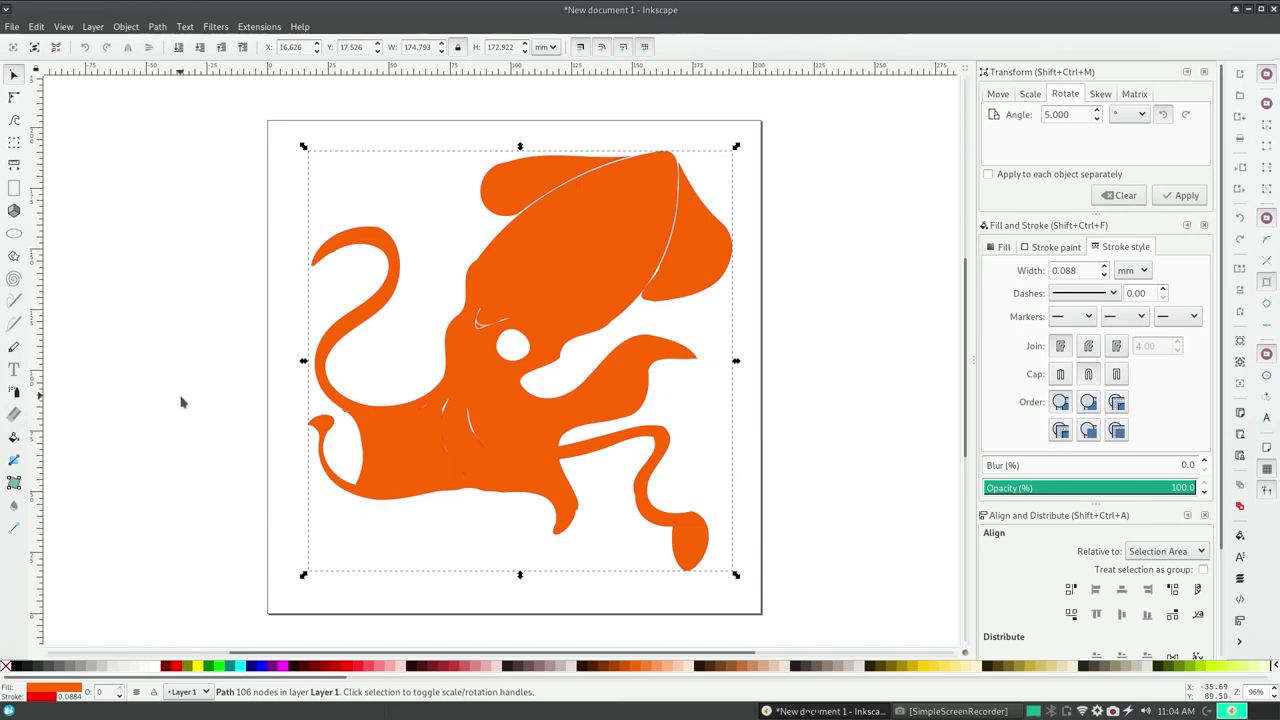
click(62, 27)
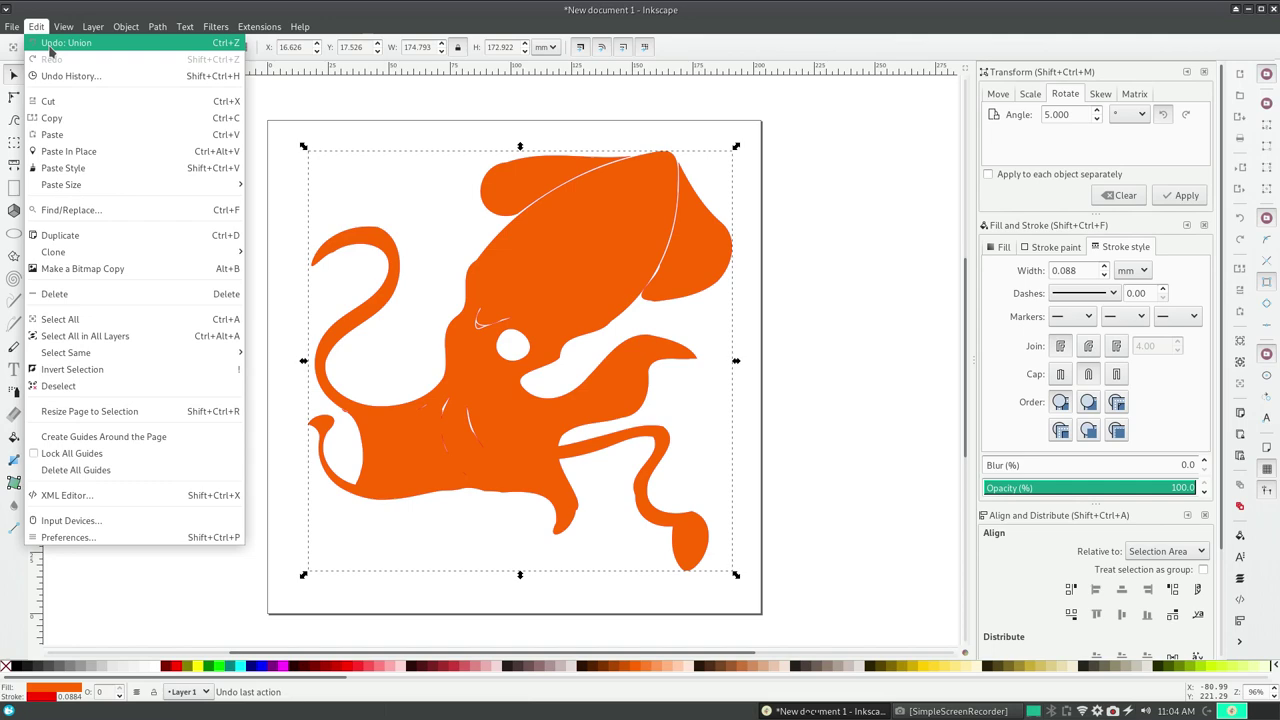
click(38, 45)
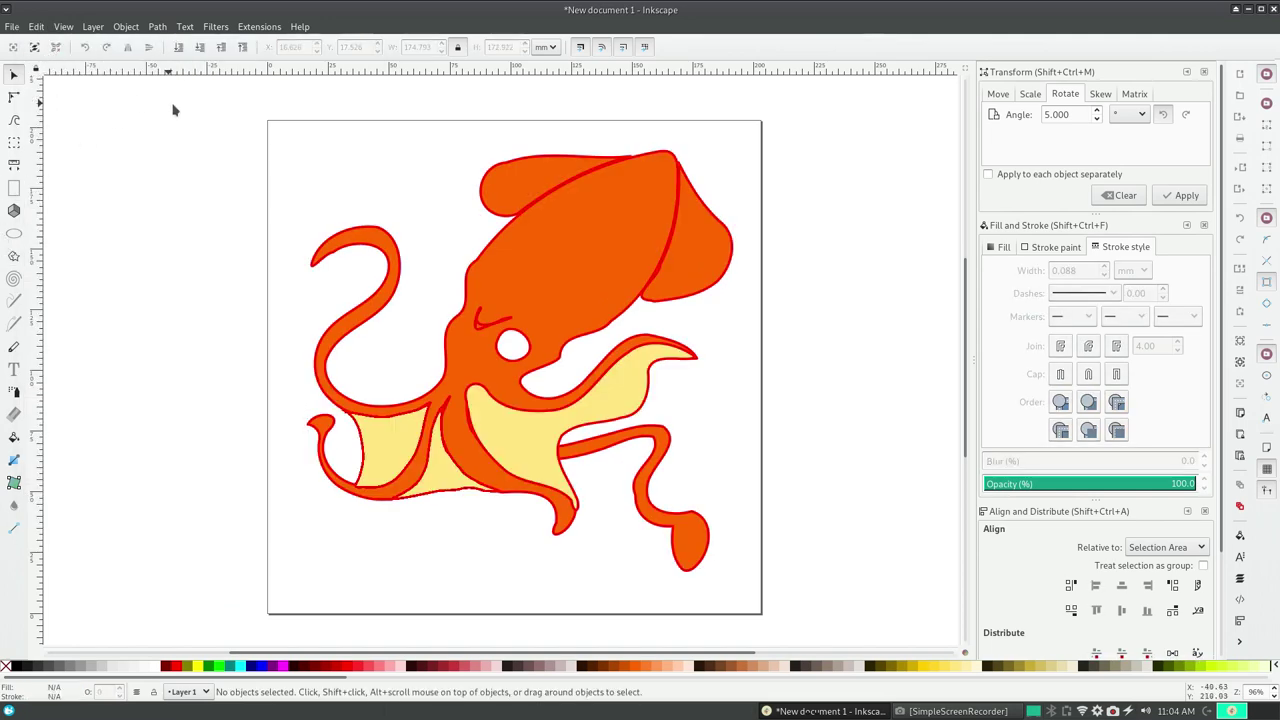
- Reselect all six squid parts and apply Path > Simplify
mouse_move(182, 94)
mouse_down()
mouse_move(618, 278)
mouse_move(862, 521)
mouse_up()
click(157, 27)
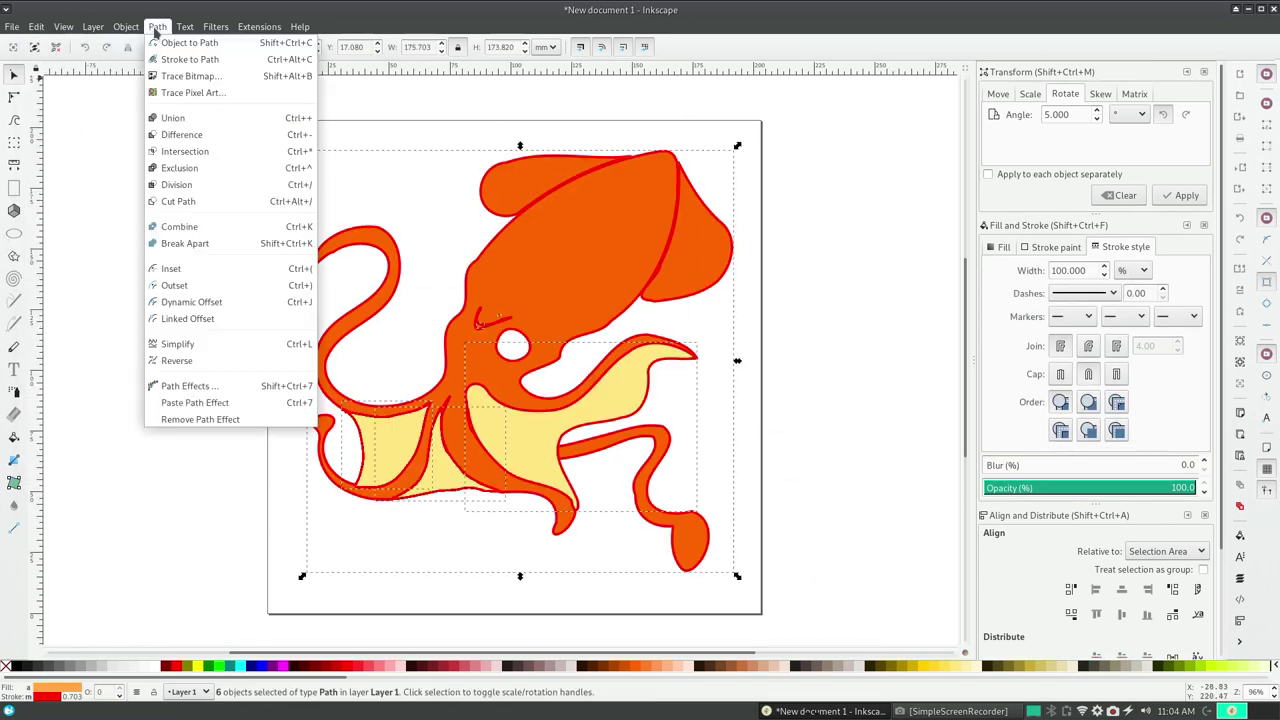
click(180, 343)
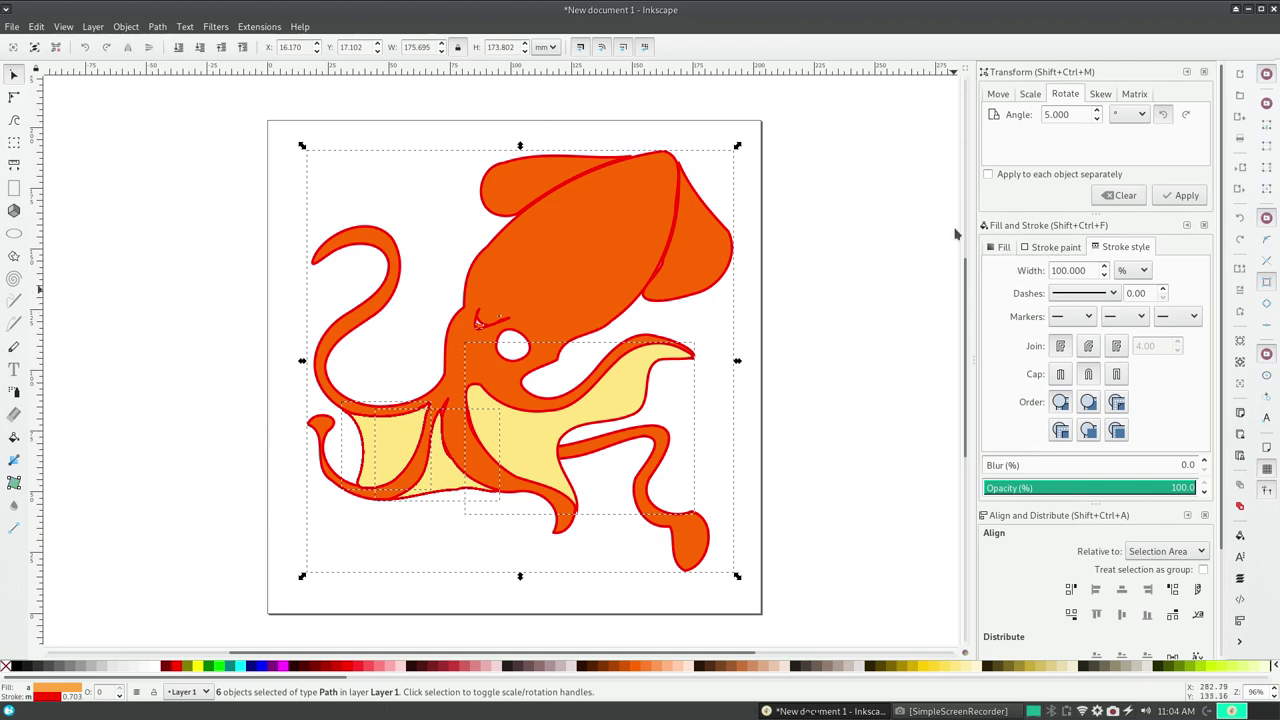
- Group the six selected squid parts and shift the group slightly up and left
click(137, 27)
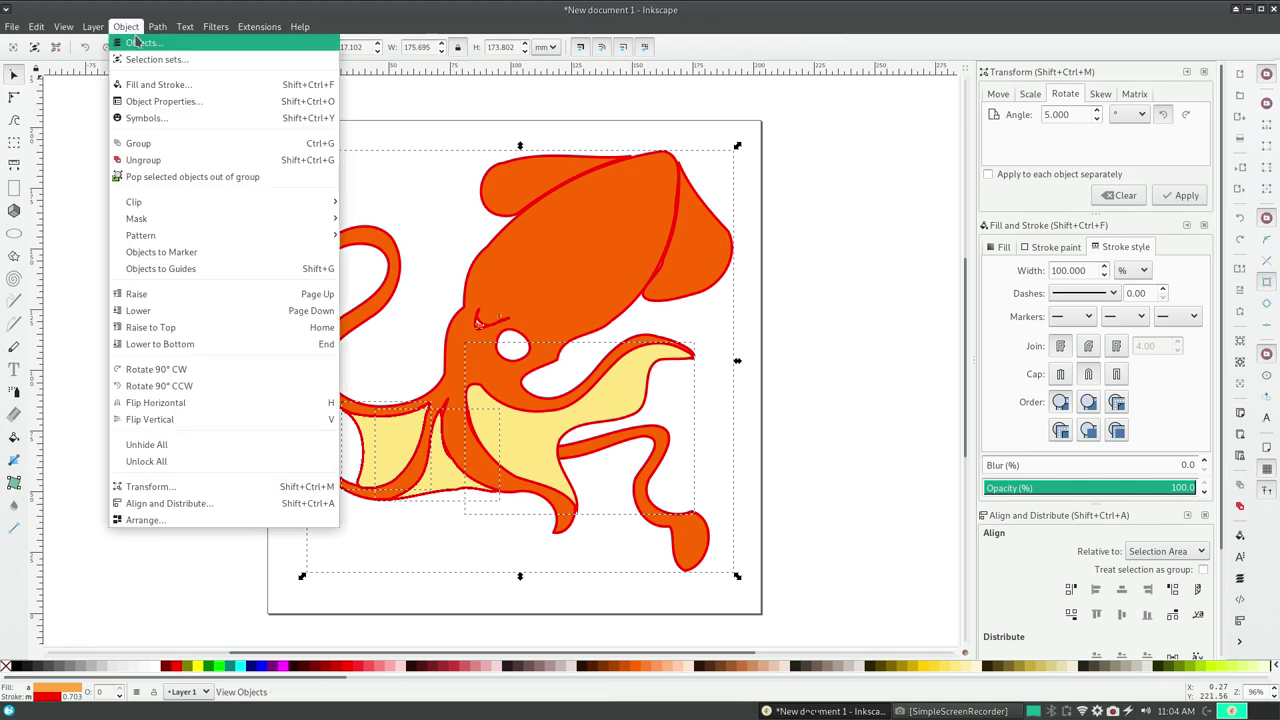
click(140, 144)
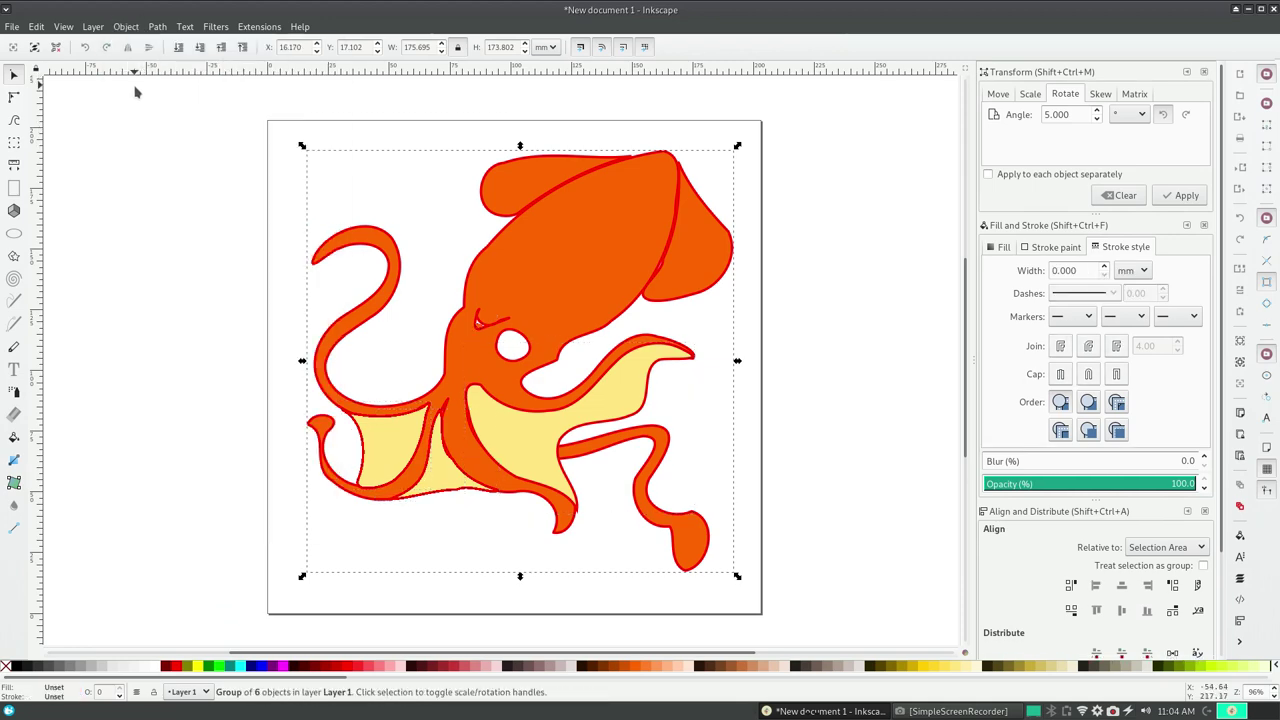
drag(449, 292, 538, 307)
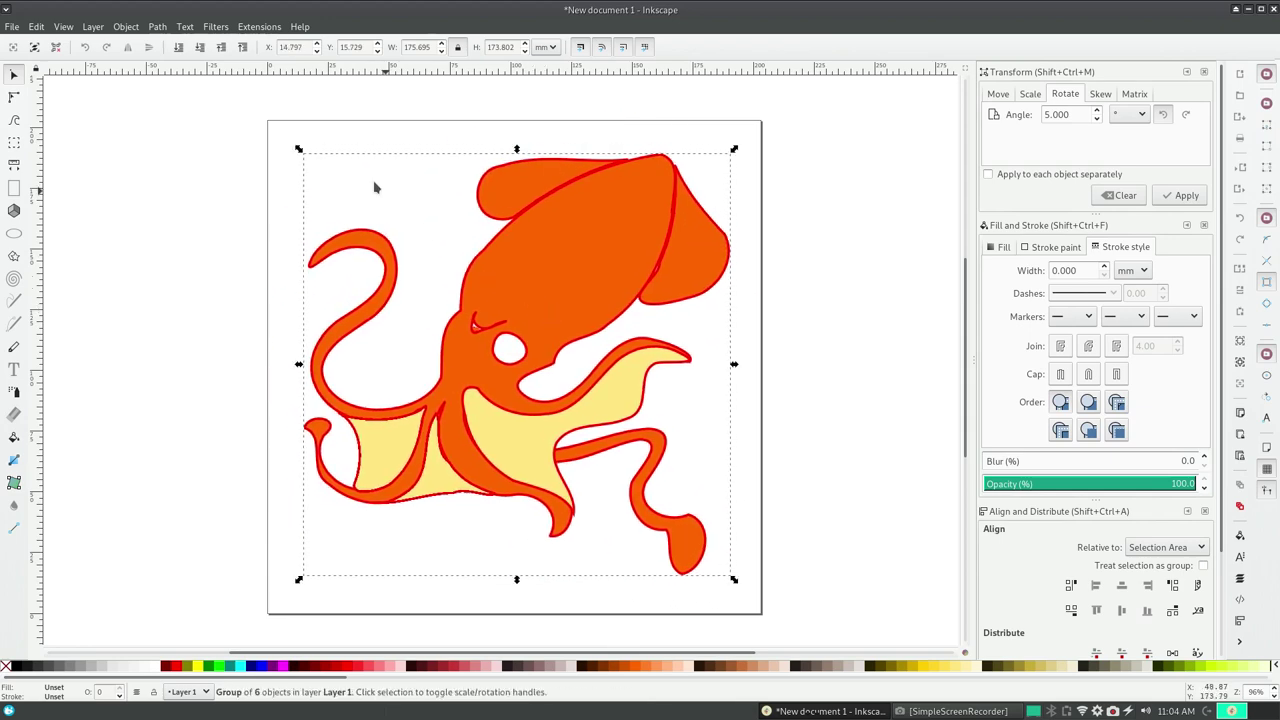
- Browse the Trace Bitmap dialog's live preview, multiple-scan and tabs, then close without tracing
click(128, 27)
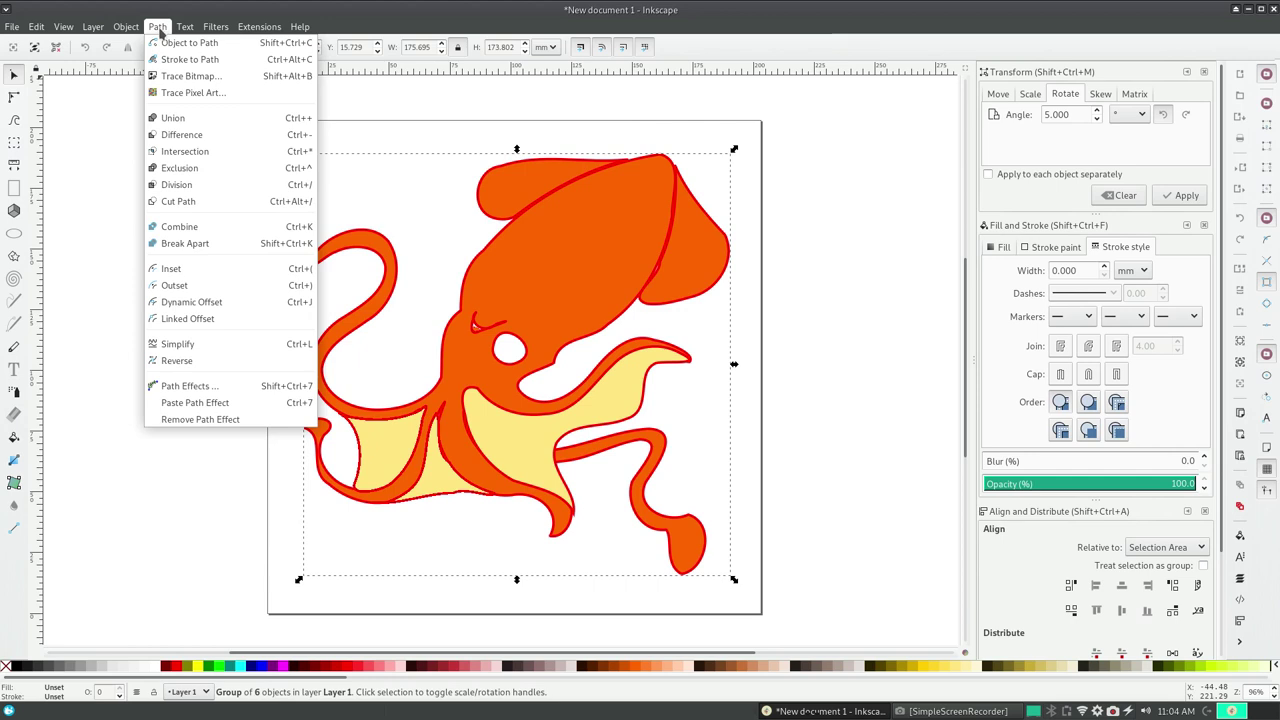
click(172, 78)
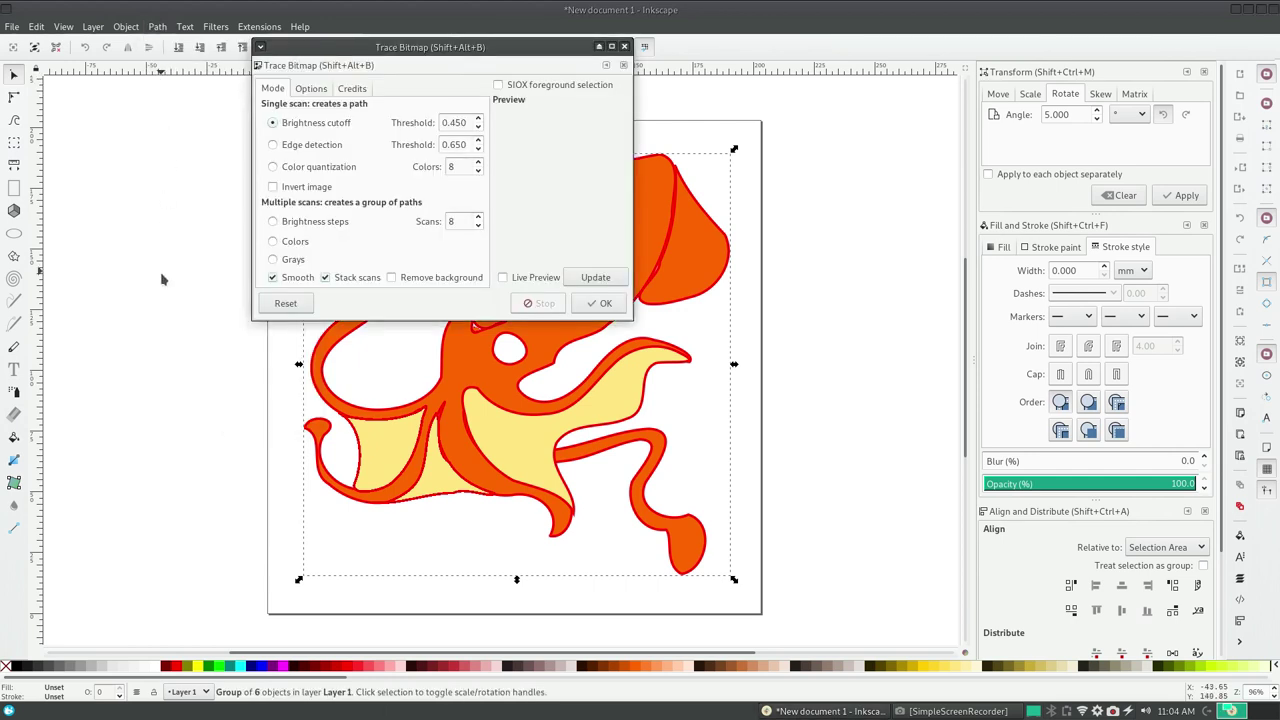
click(503, 277)
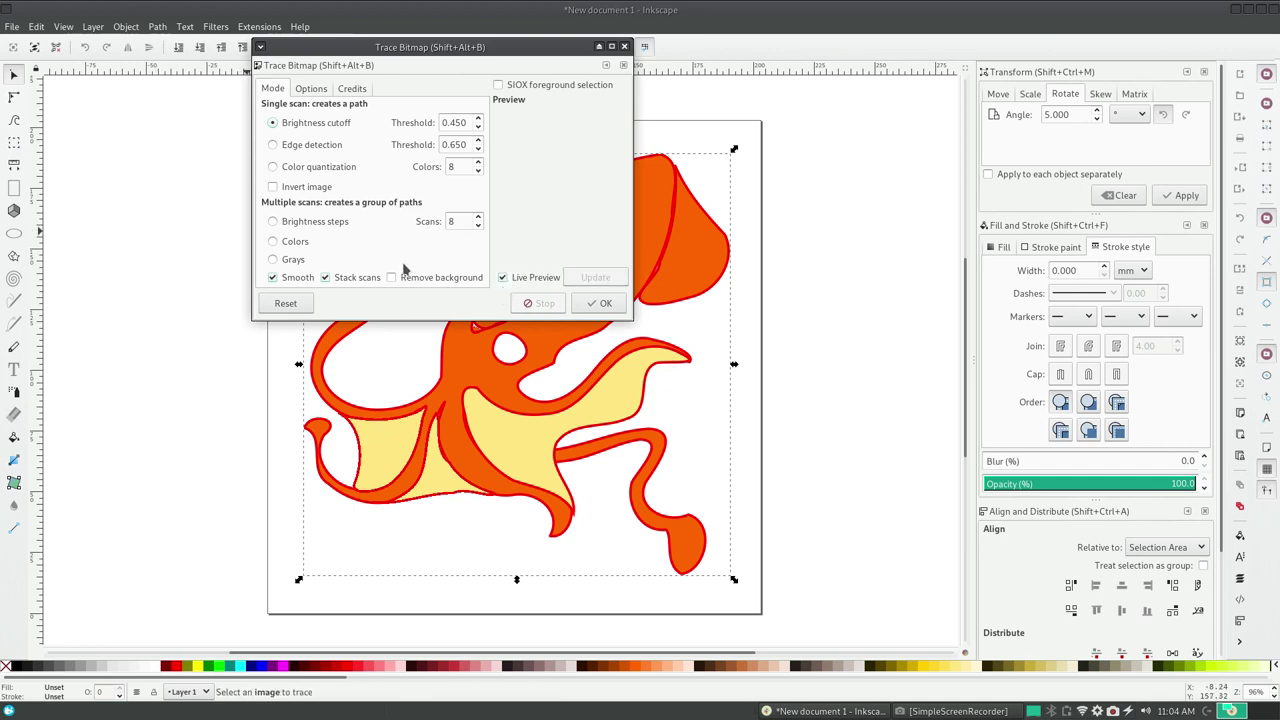
click(285, 222)
click(306, 90)
click(355, 90)
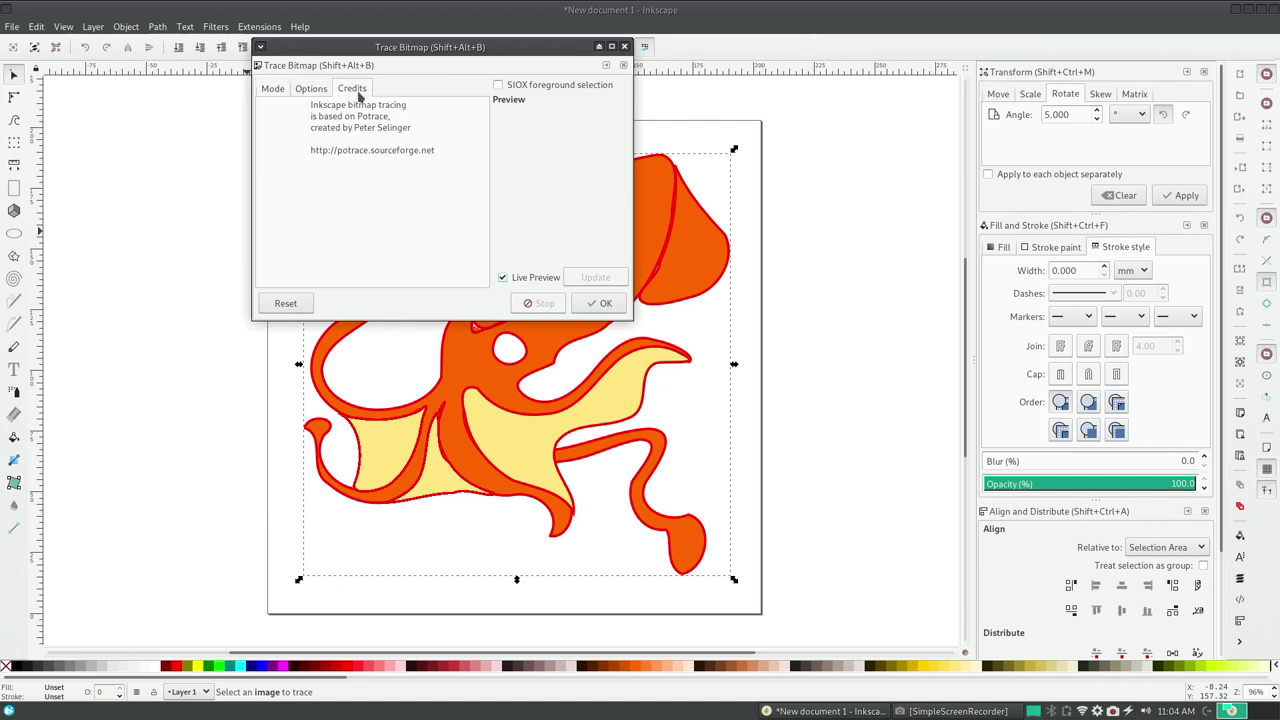
click(624, 46)
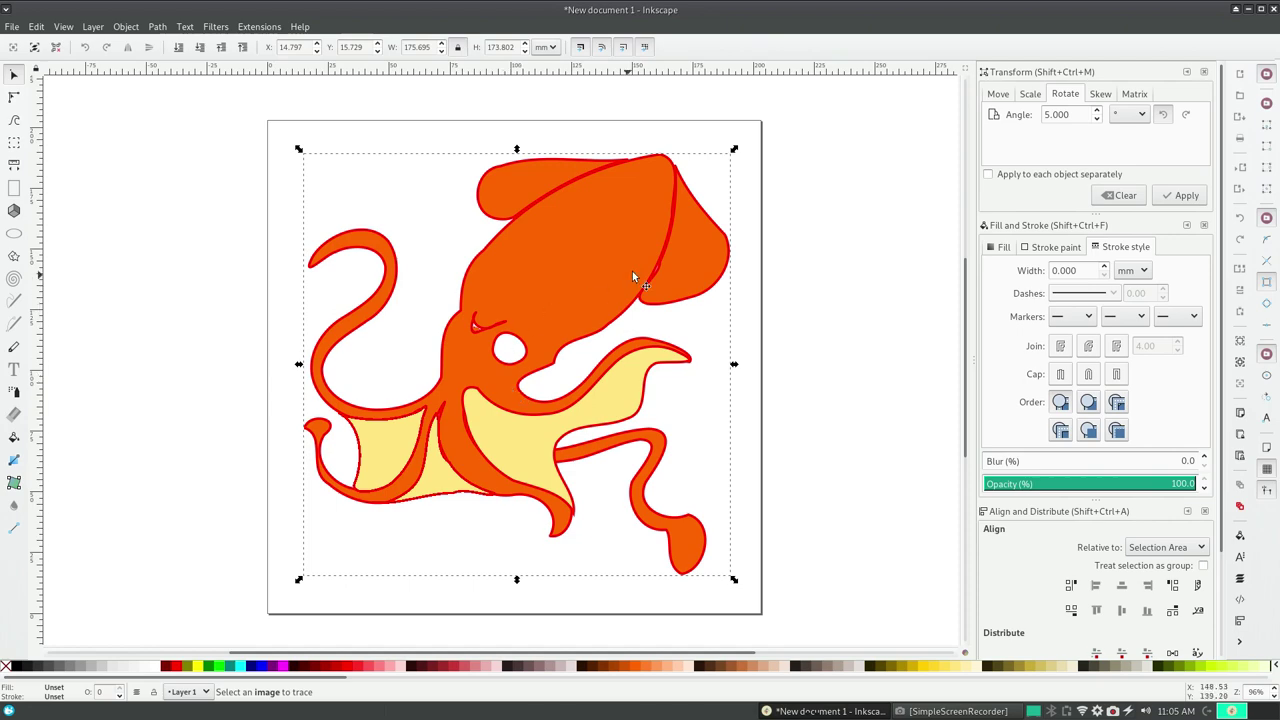
- Scale the squid group down to about 171 × 169 mm and reselect it
mouse_move(734, 149)
mouse_down()
mouse_move(741, 131)
mouse_move(720, 180)
mouse_move(589, 274)
mouse_move(417, 470)
mouse_move(649, 197)
mouse_move(763, 103)
mouse_move(718, 139)
mouse_up()
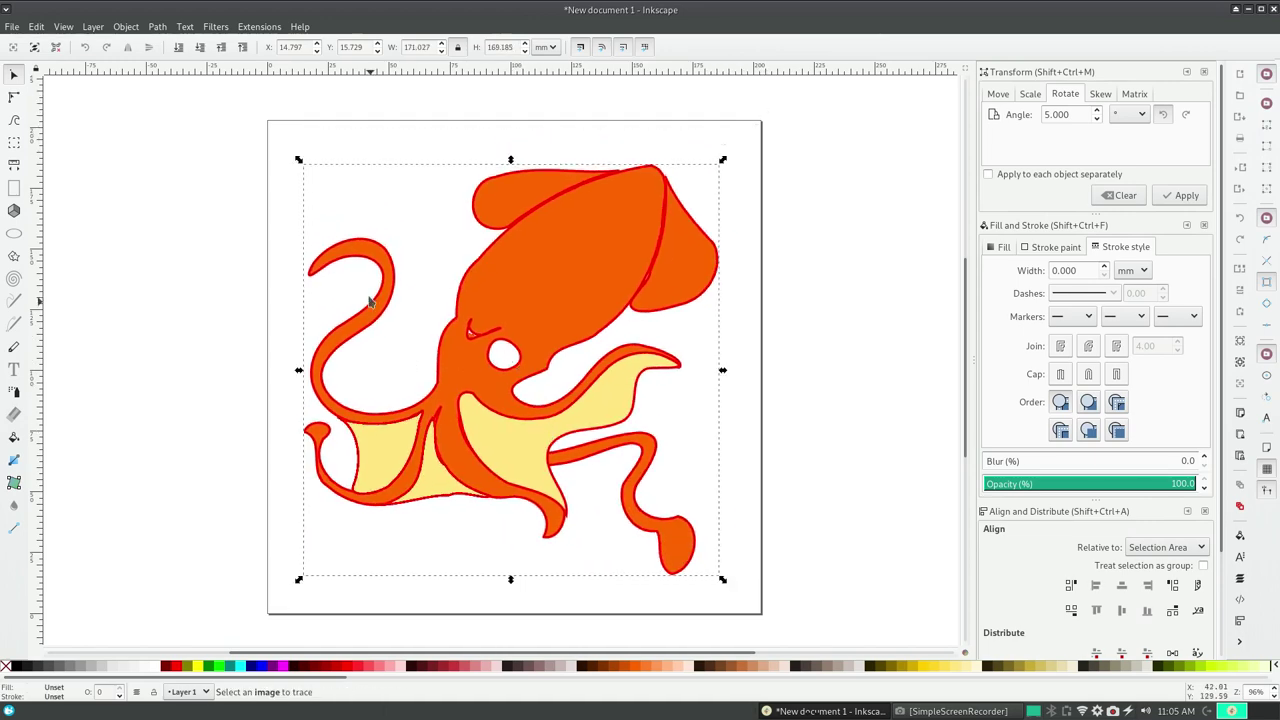
click(248, 324)
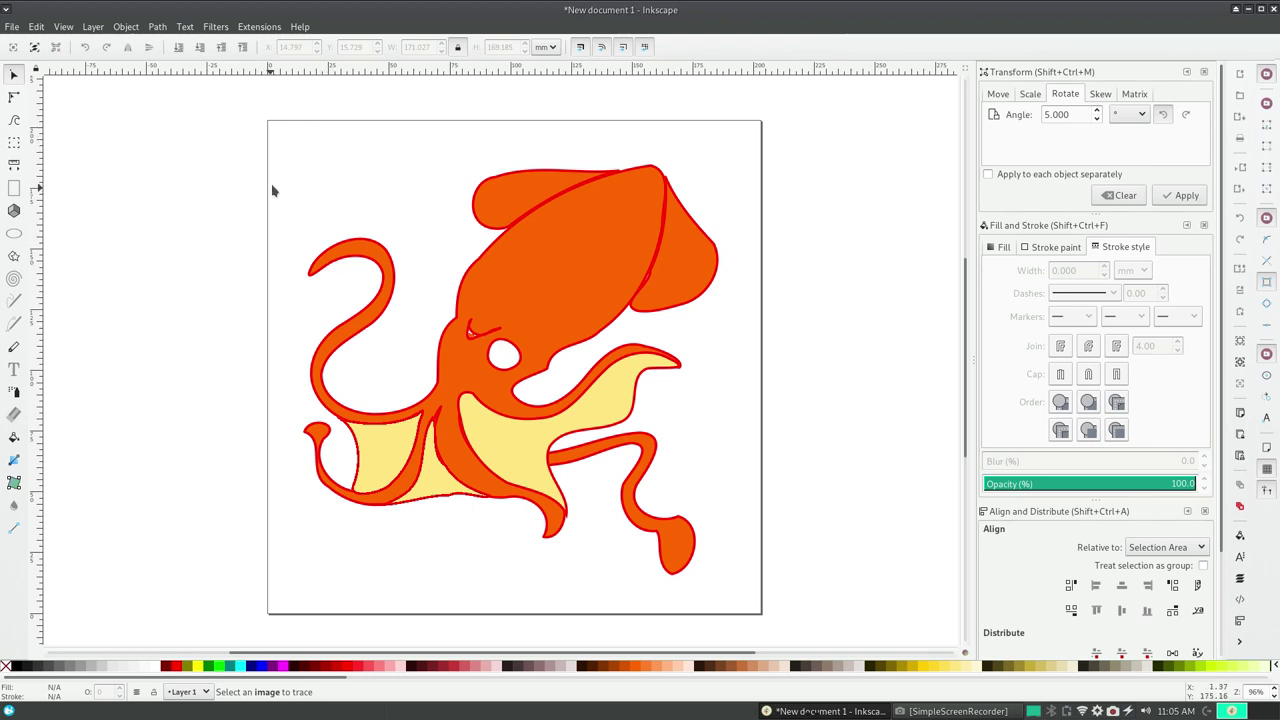
click(428, 335)
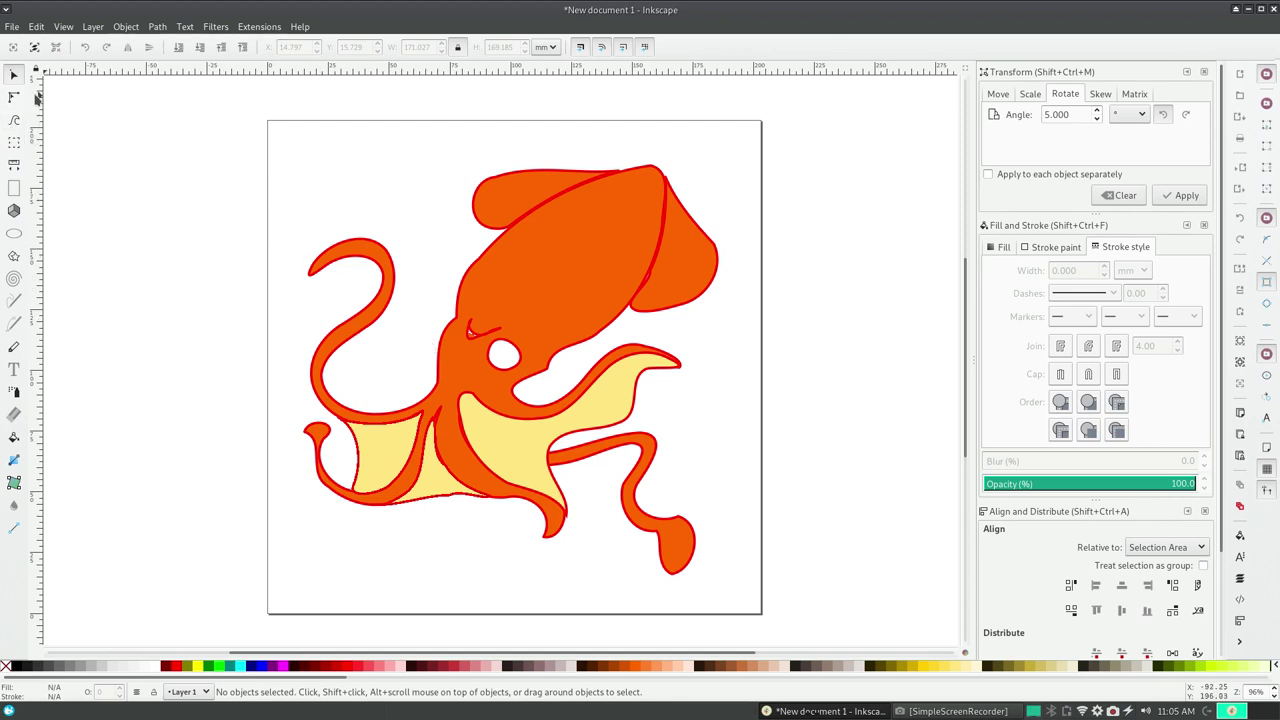
mouse_move(265, 142)
mouse_down()
mouse_move(521, 326)
mouse_move(771, 608)
mouse_up()
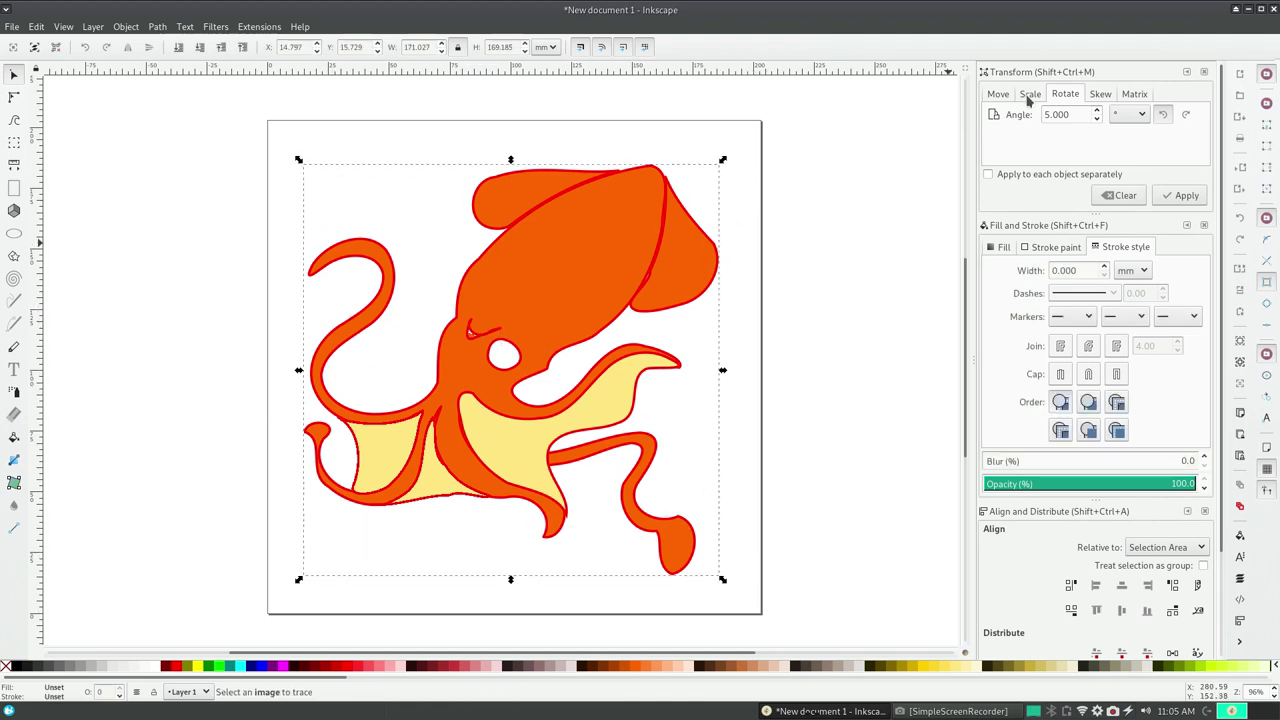
- Browse the Transform panel's Skew, Rotate, Scale and Move tabs, then open the Object menu
click(1101, 94)
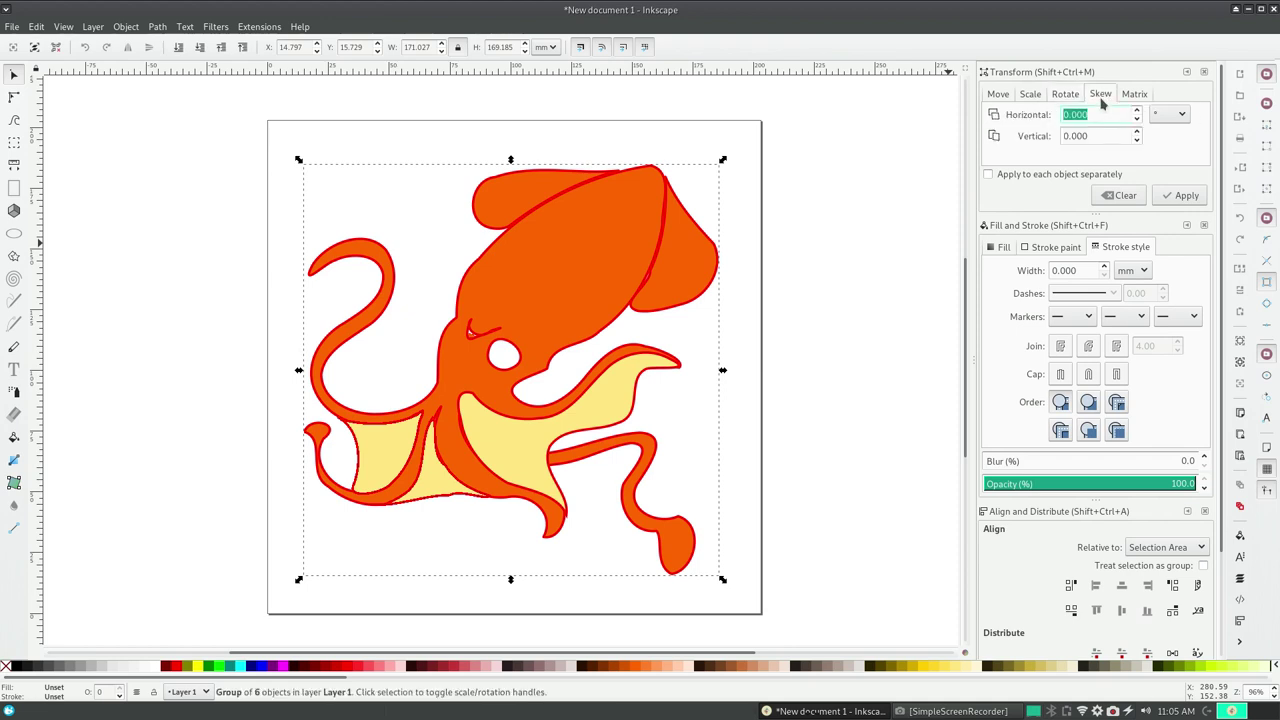
click(1066, 94)
click(1042, 94)
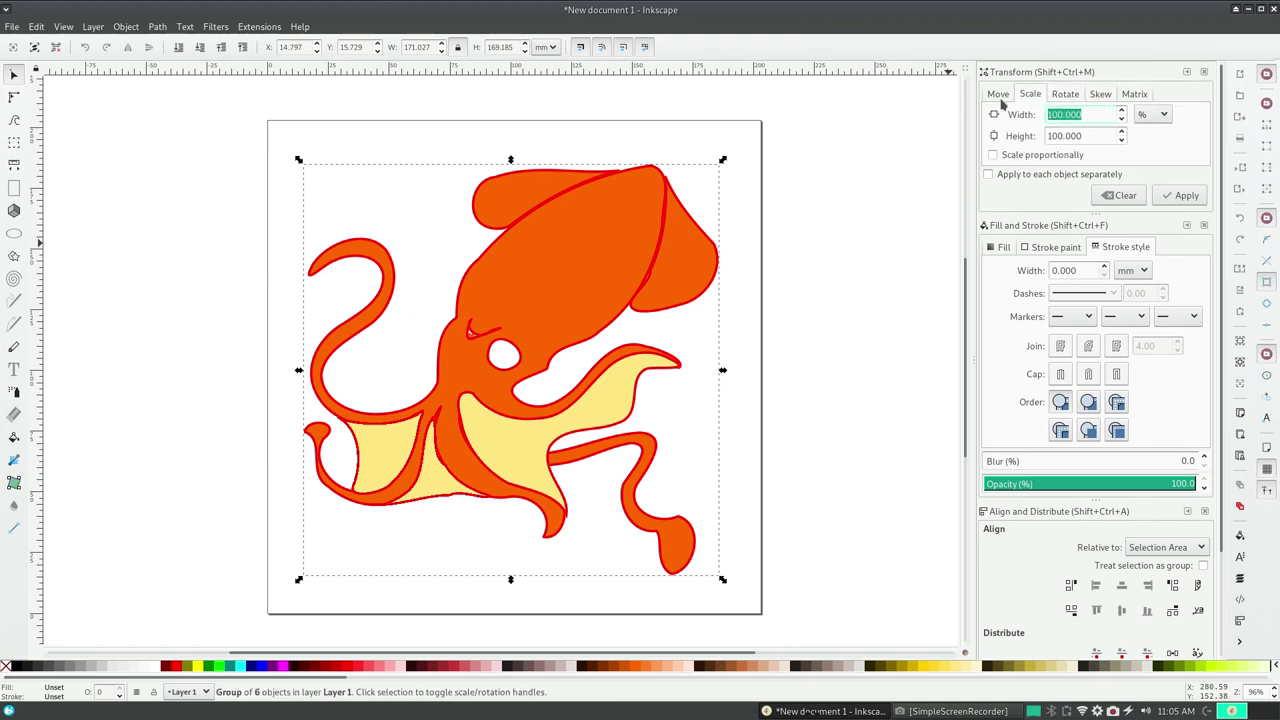
click(998, 95)
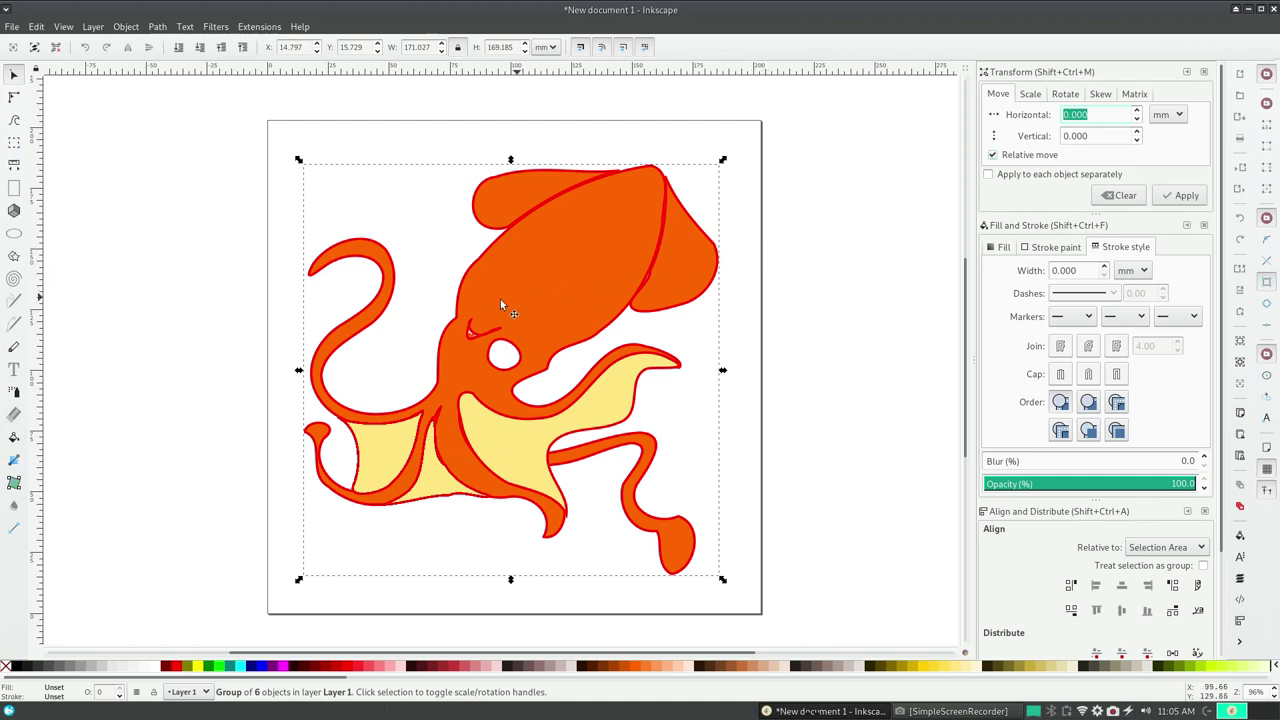
click(130, 28)
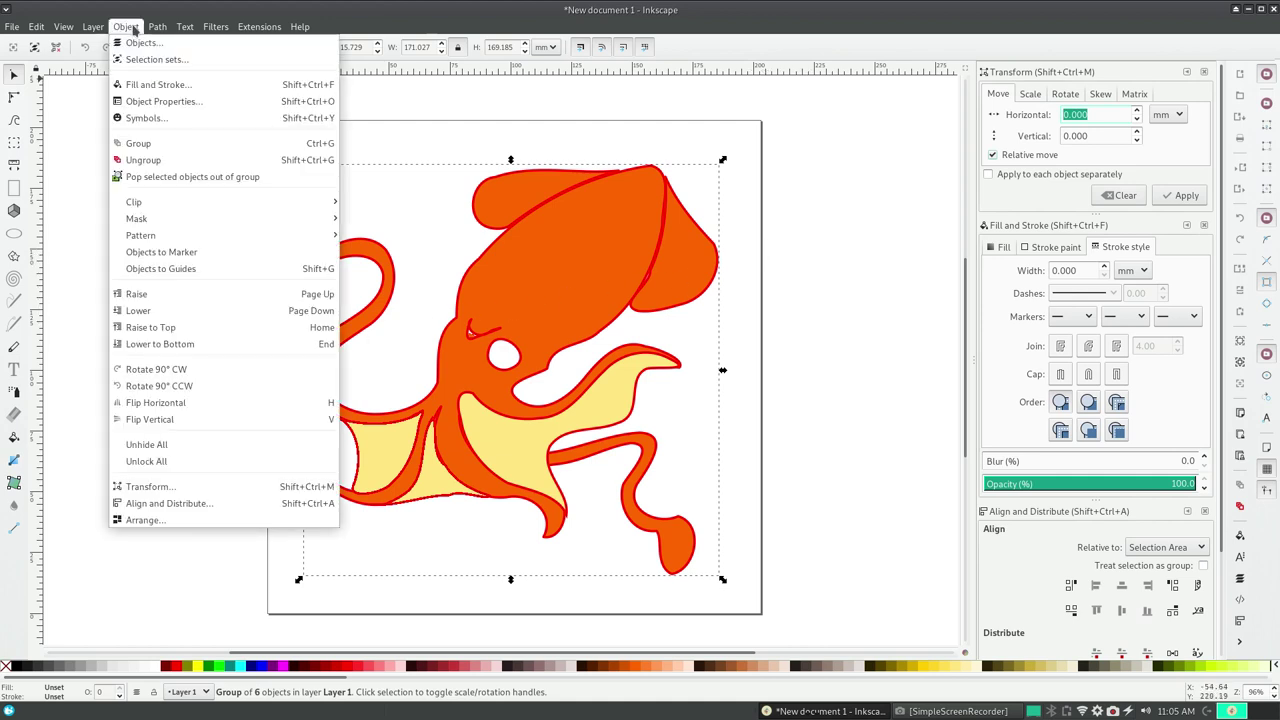
- Ungroup the squid and snap the left yellow webbing onto the tentacle corners
click(140, 160)
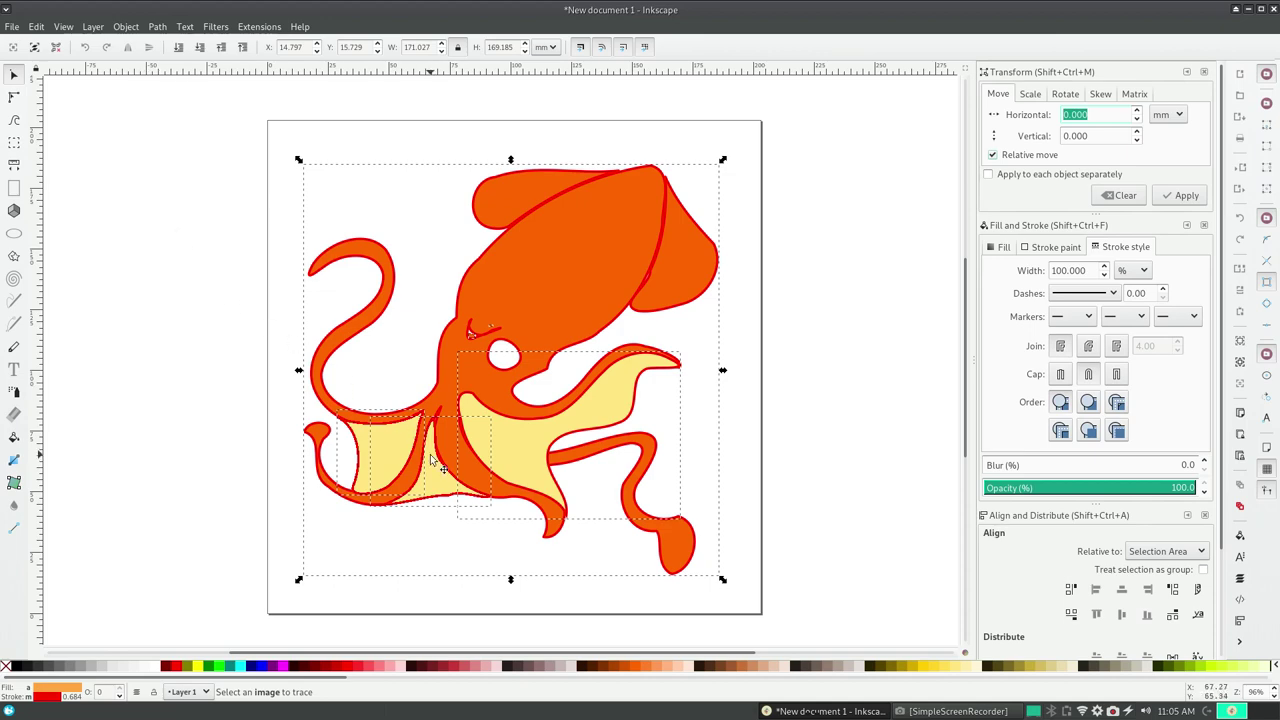
drag(432, 460, 397, 463)
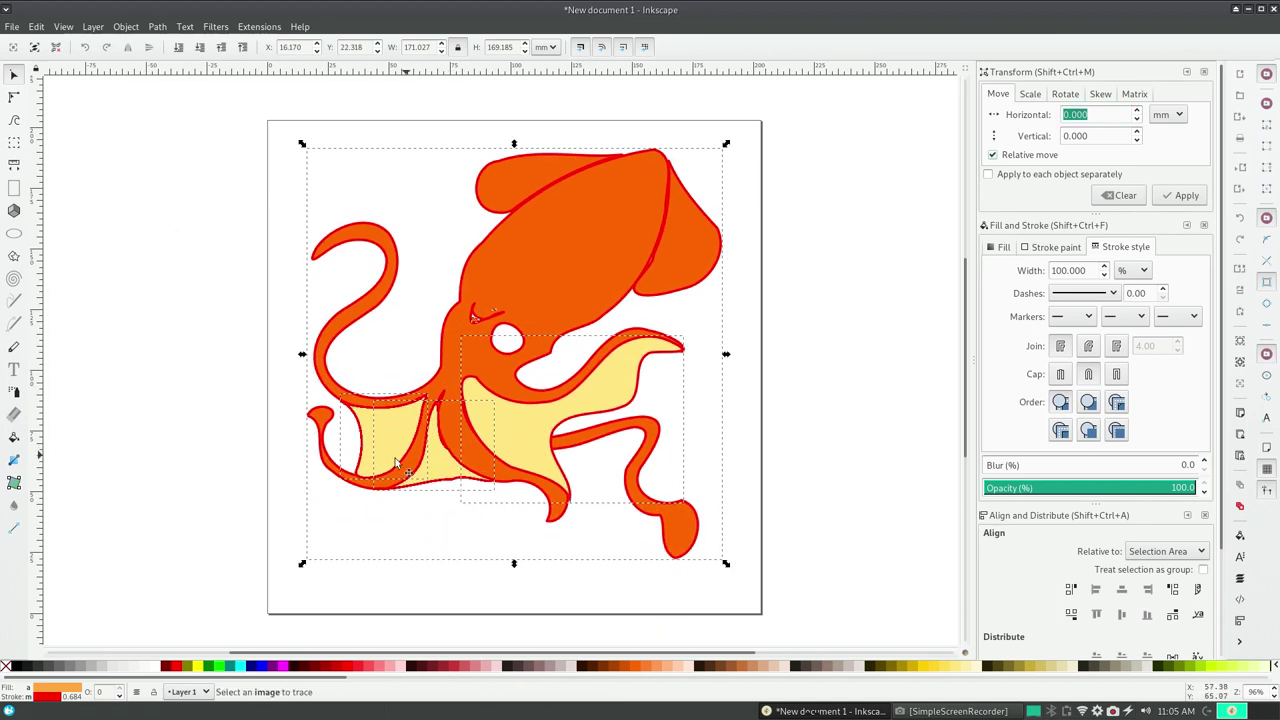
click(295, 457)
click(432, 475)
drag(436, 480, 443, 459)
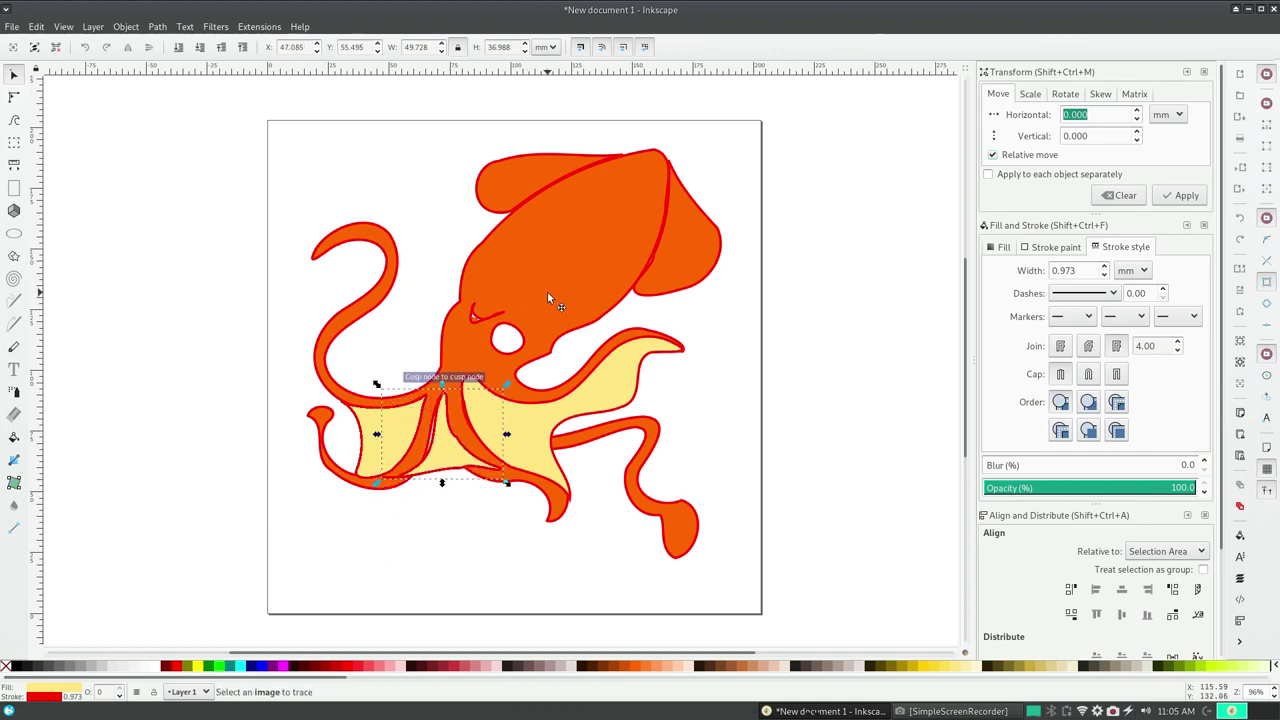
click(205, 307)
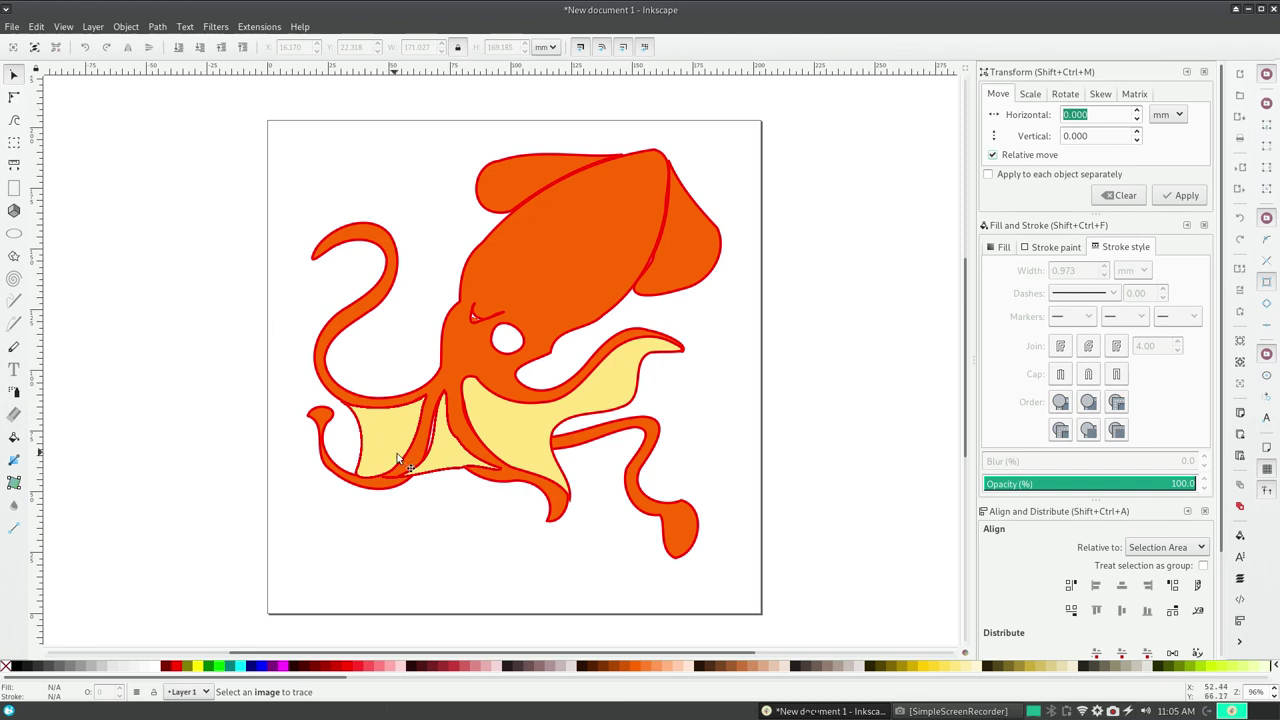
drag(397, 457, 400, 445)
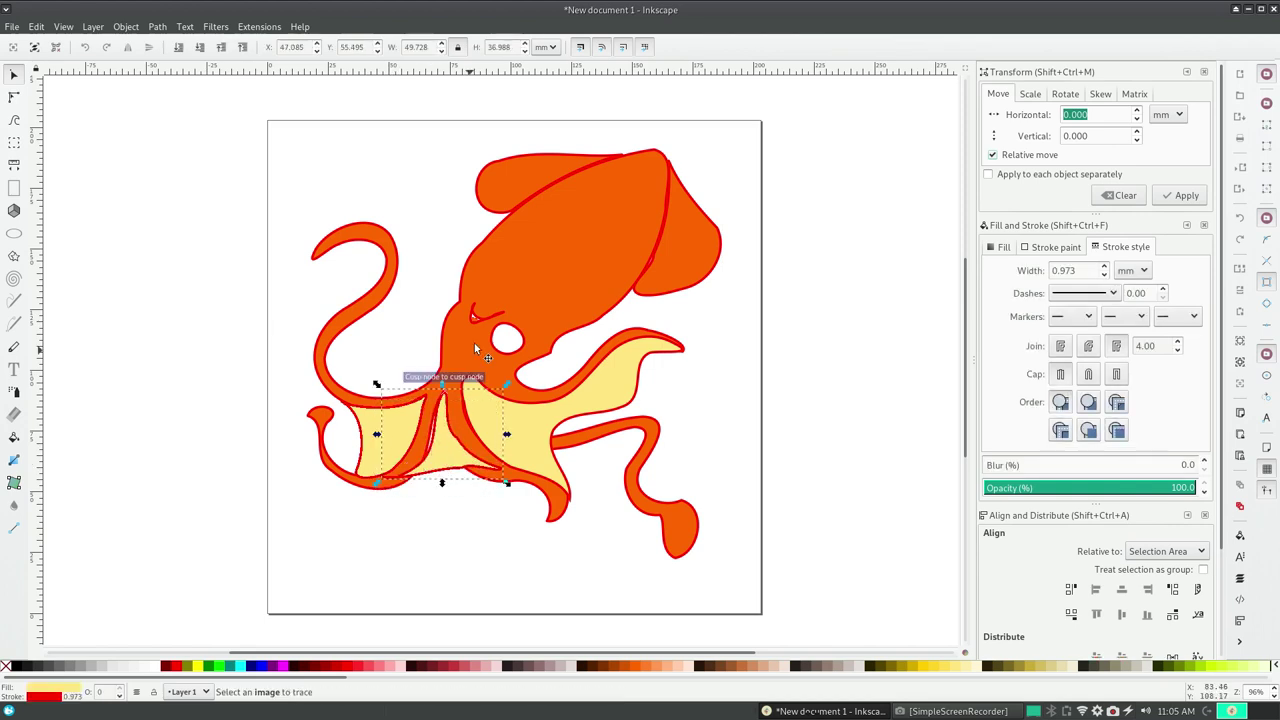
- Raise the orange squid body to the top, above the yellow webbing
click(529, 273)
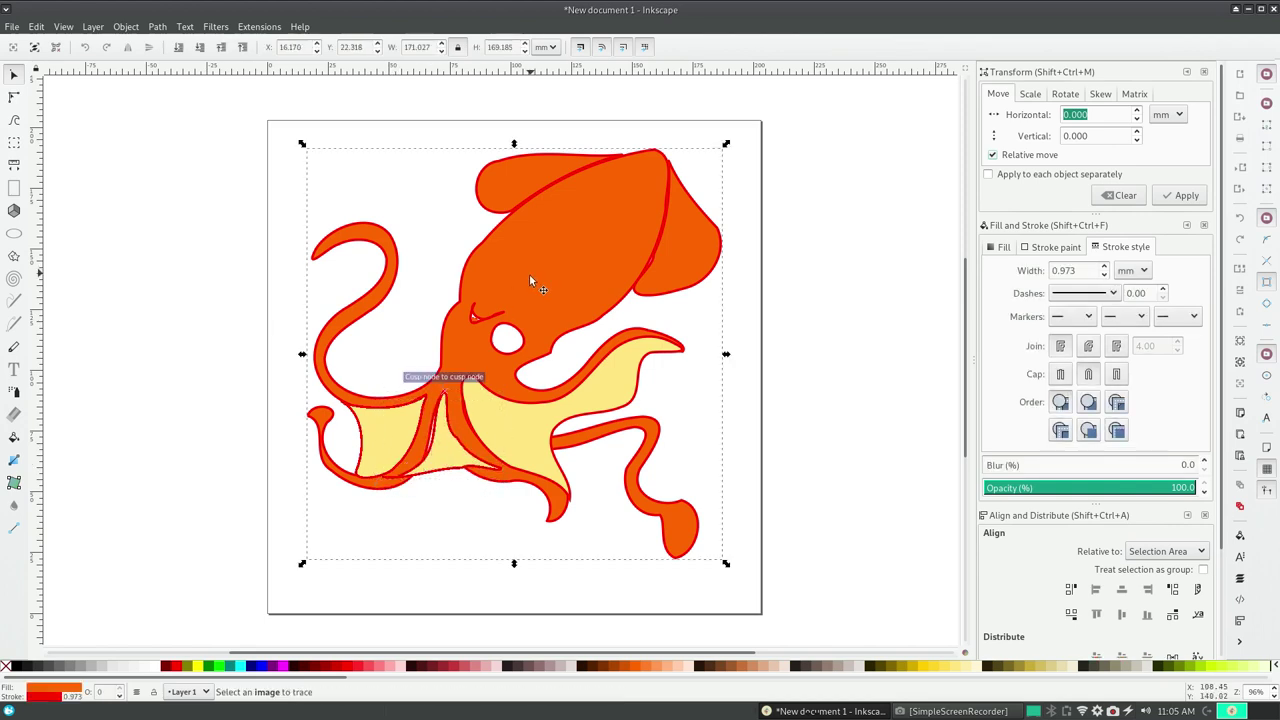
click(127, 27)
click(158, 296)
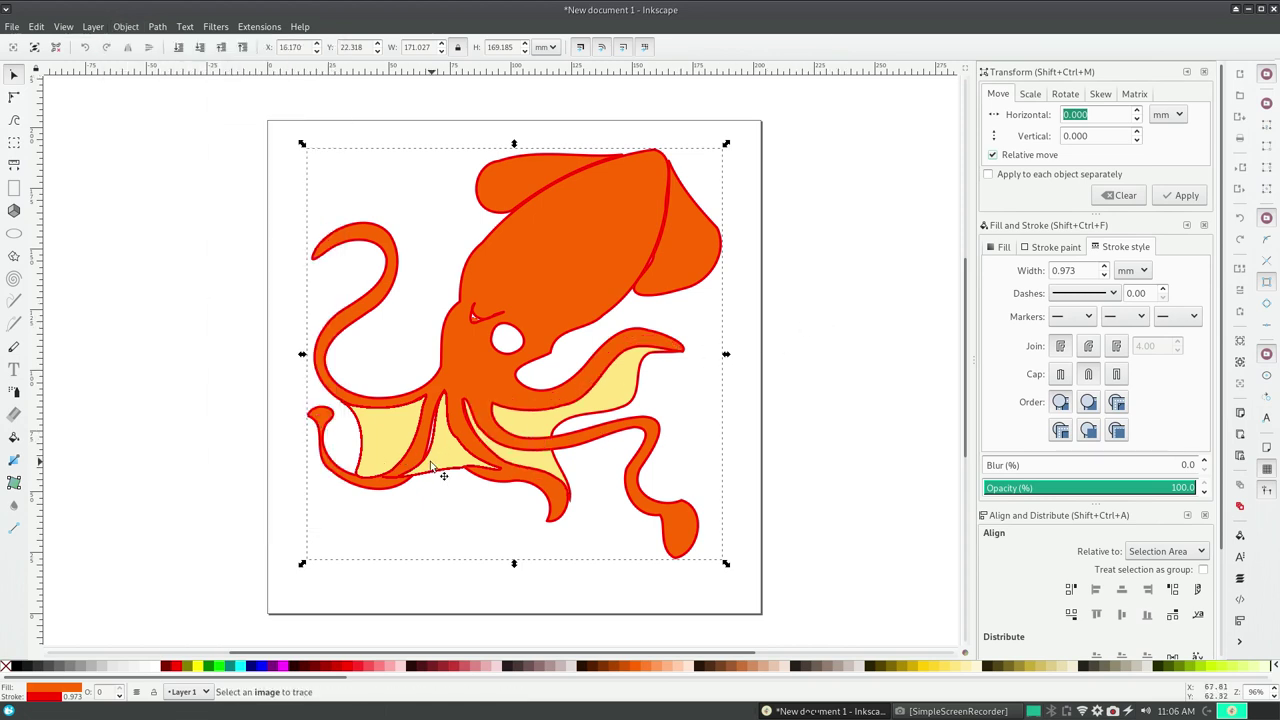
click(126, 27)
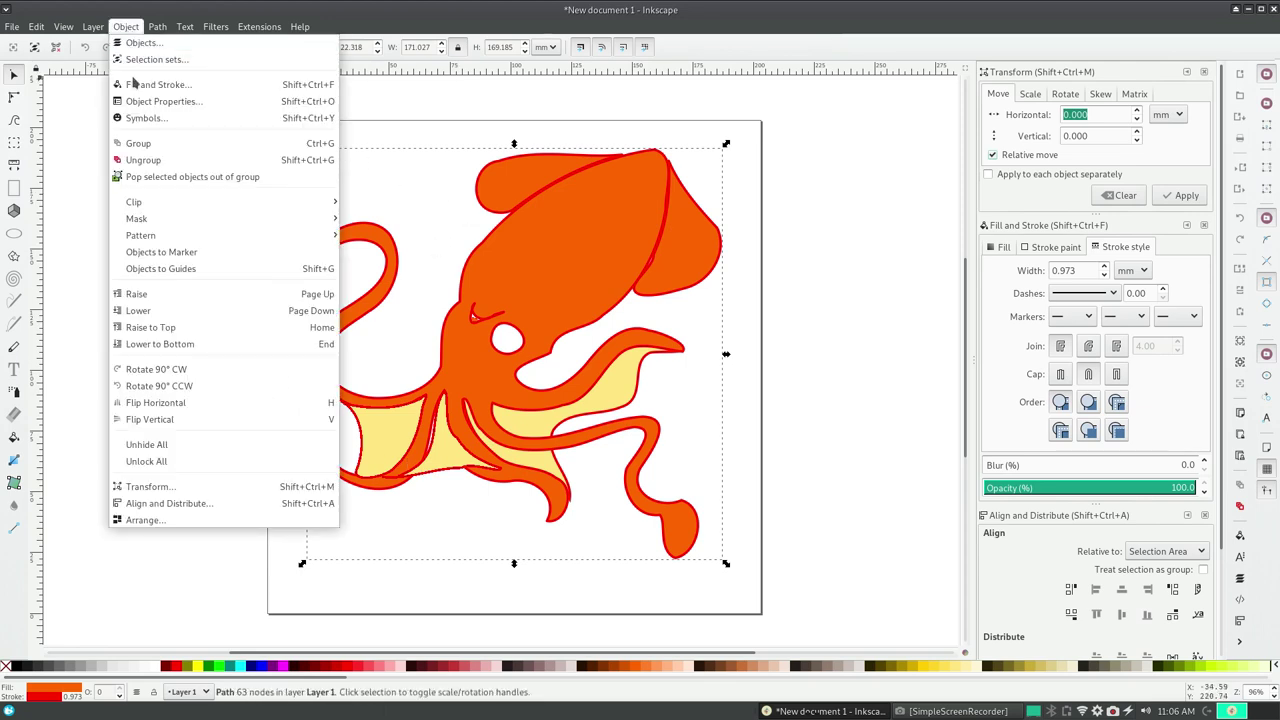
click(140, 296)
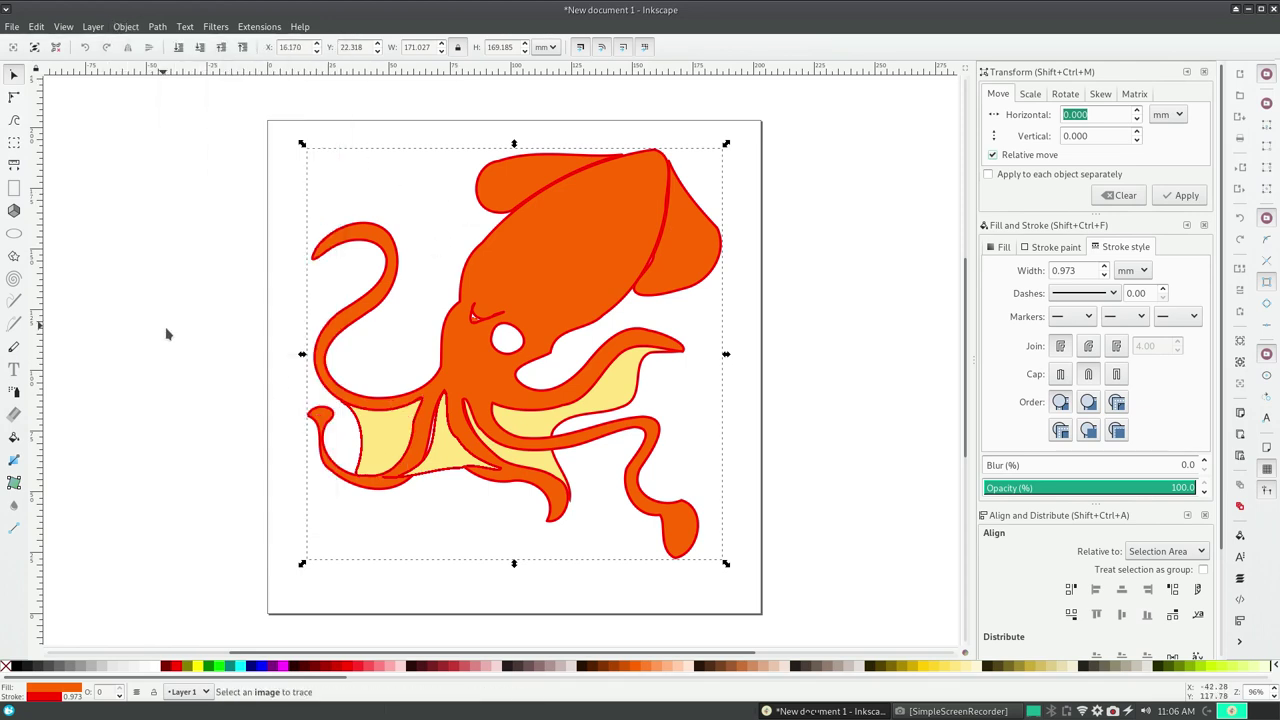
click(93, 27)
click(125, 237)
- Move the yellow webbing piece upward until it snaps against the tentacles
click(300, 440)
click(434, 486)
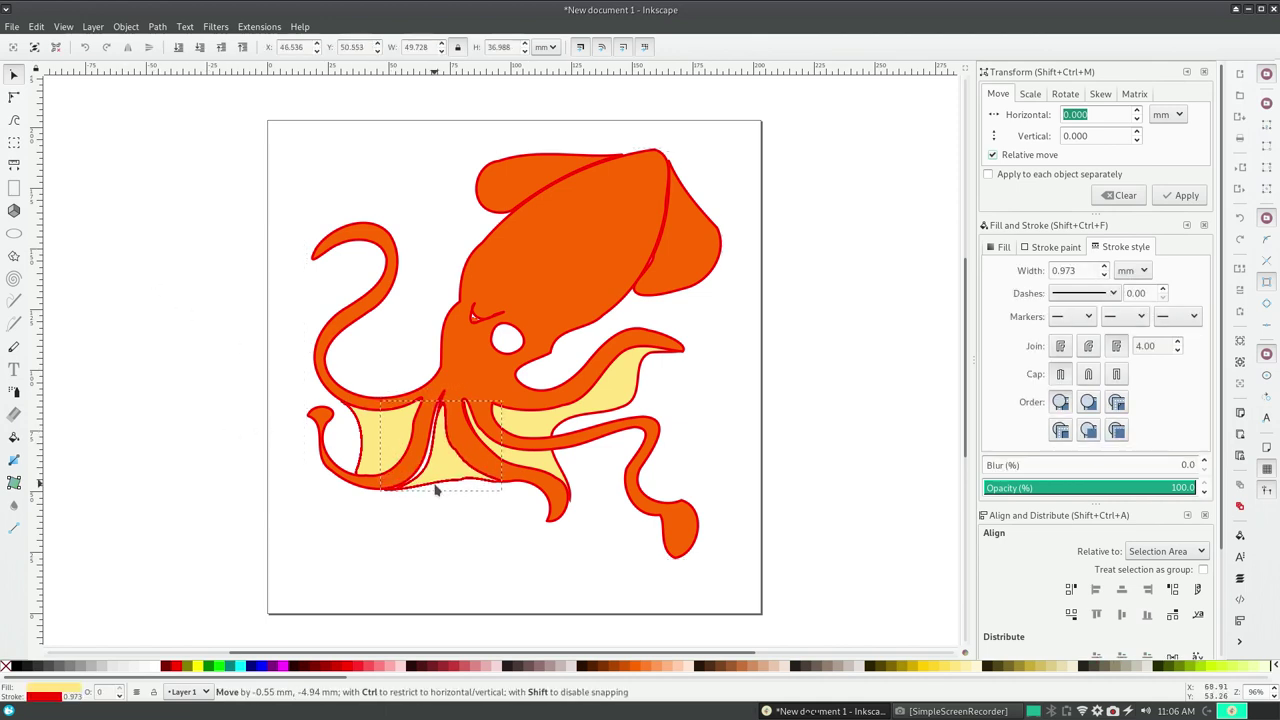
drag(429, 496, 434, 477)
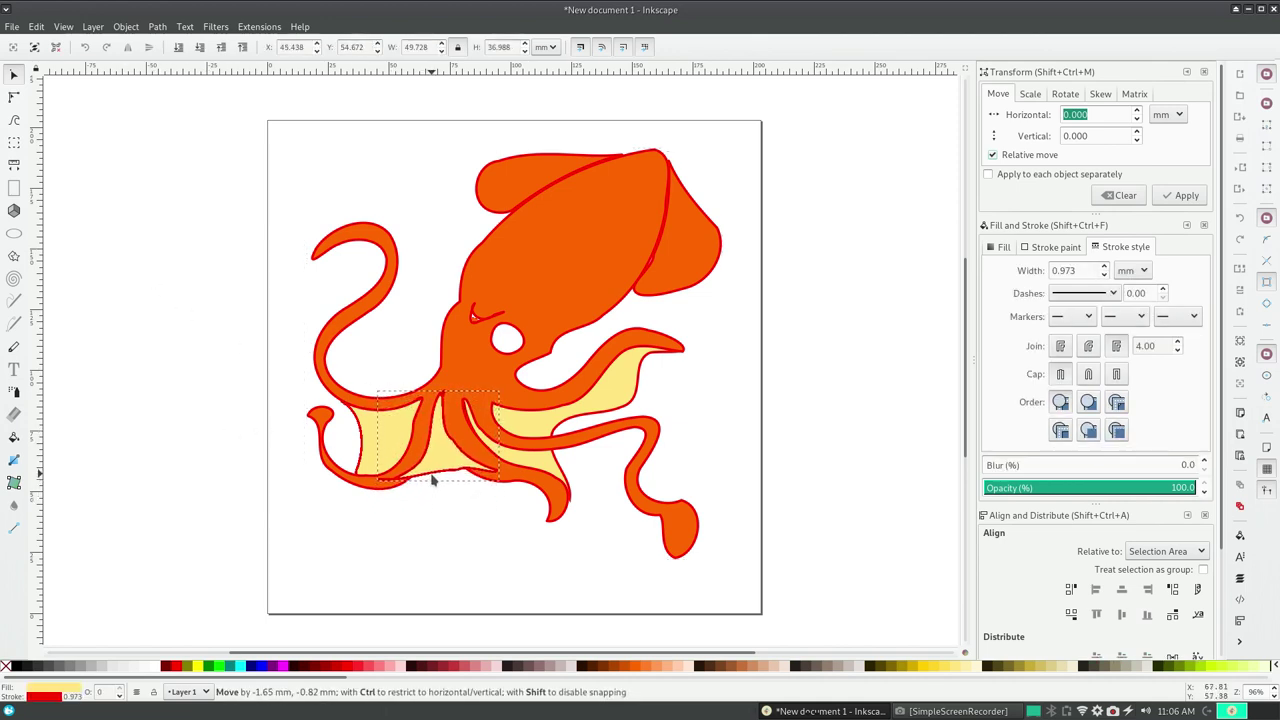
drag(434, 477, 444, 451)
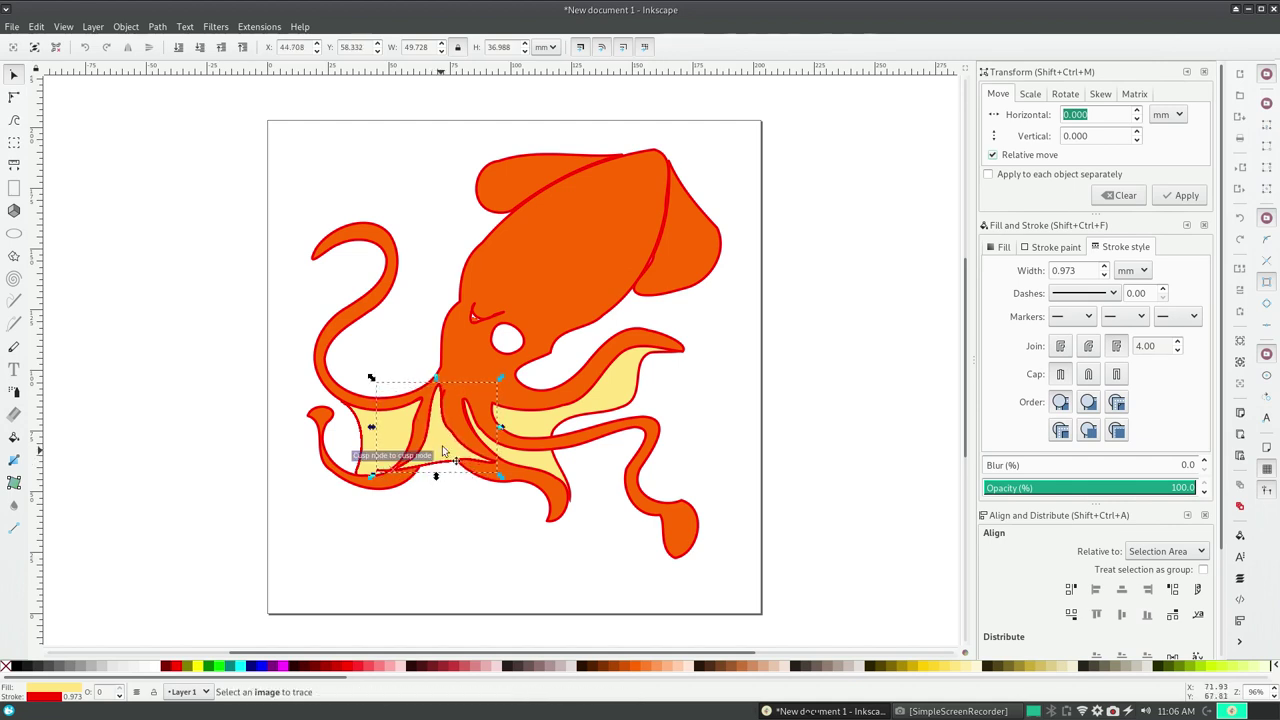
click(98, 31)
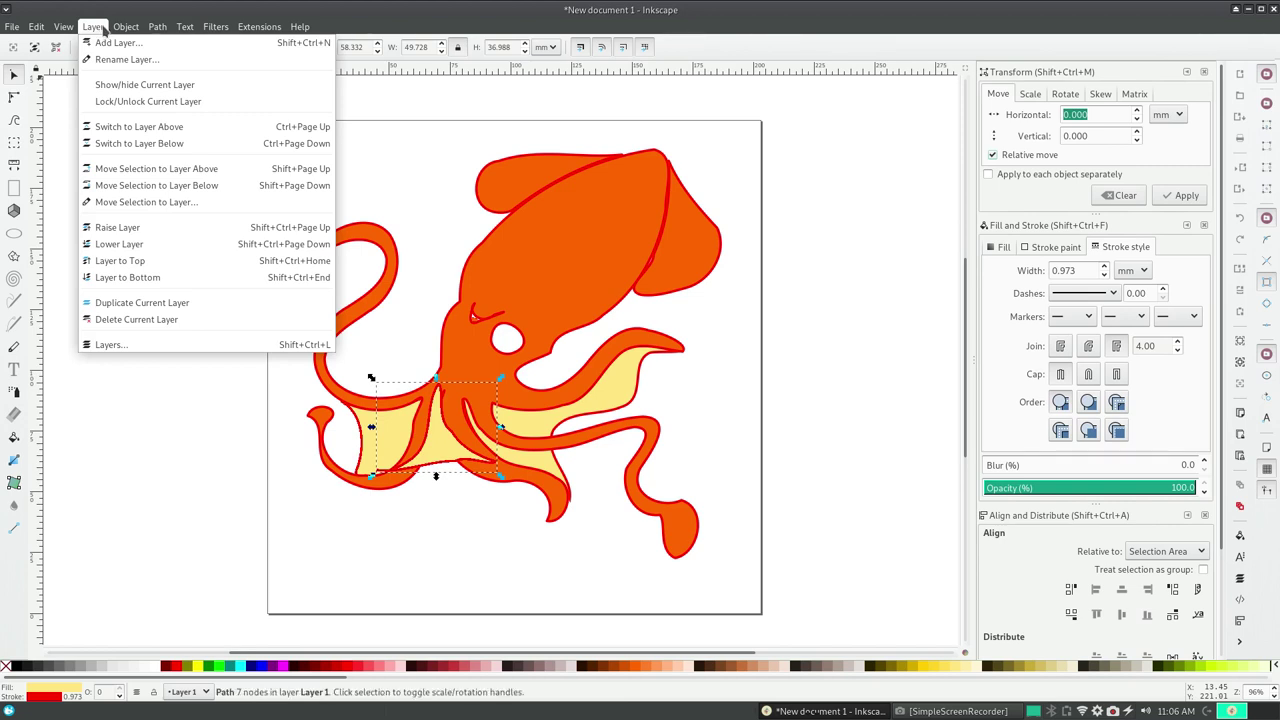
click(126, 251)
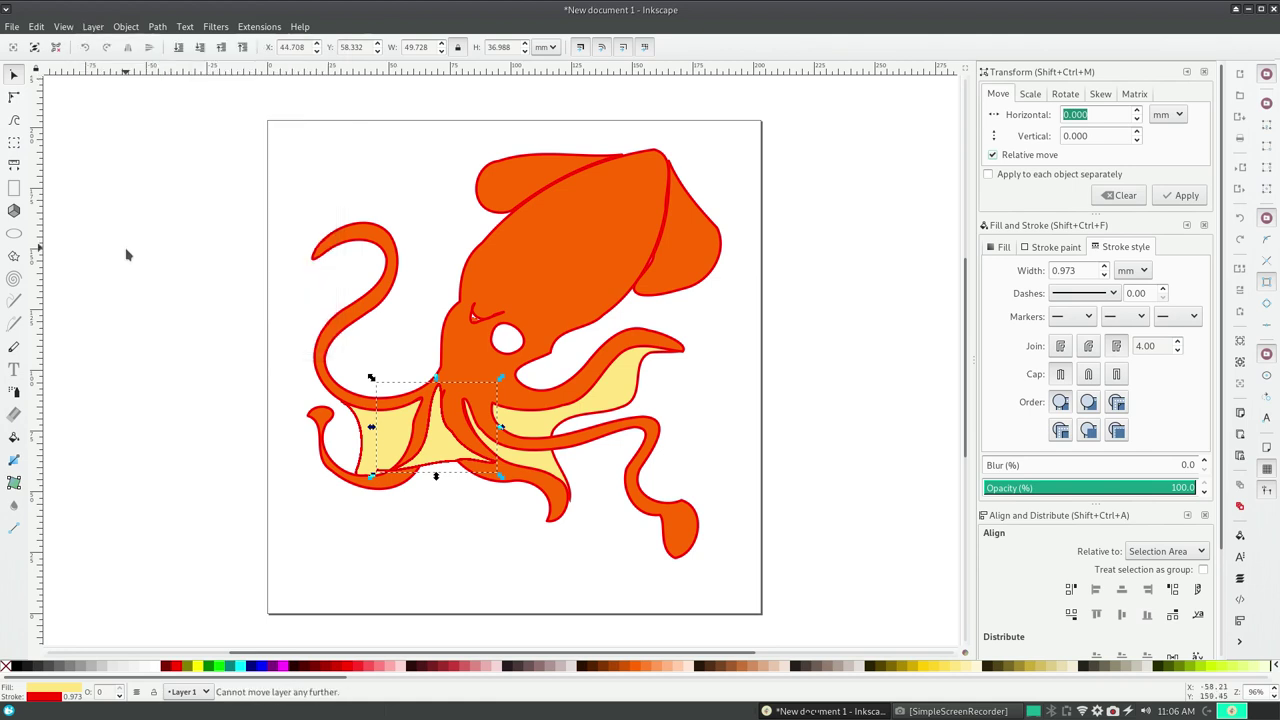
- Raise the squid body one step and nudge the webbing to X 44.708, Y 58.332 mm
click(496, 297)
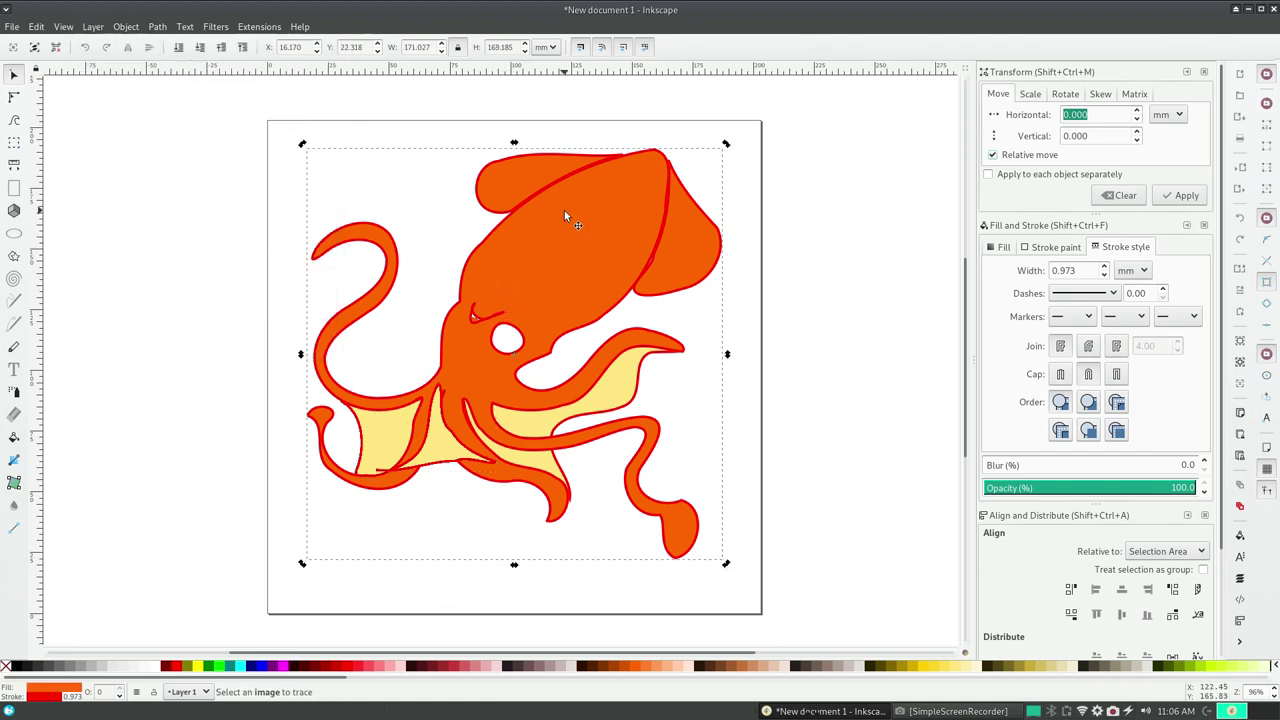
click(124, 26)
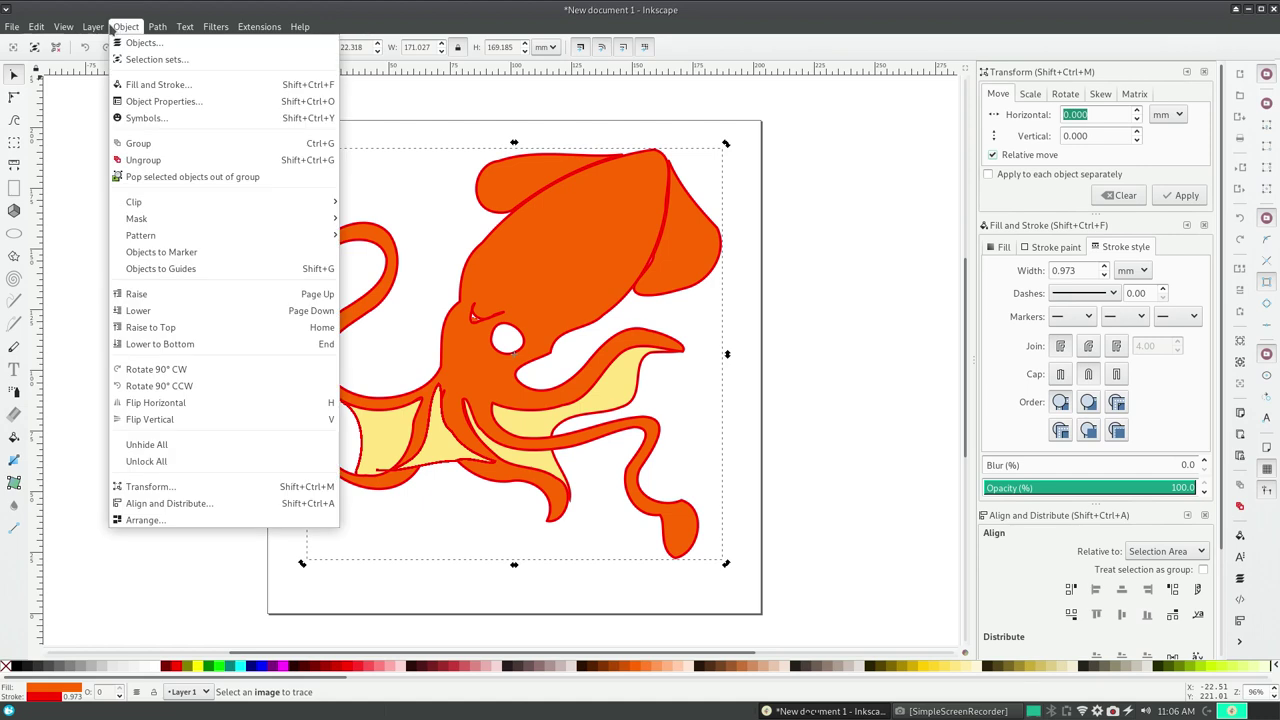
click(140, 296)
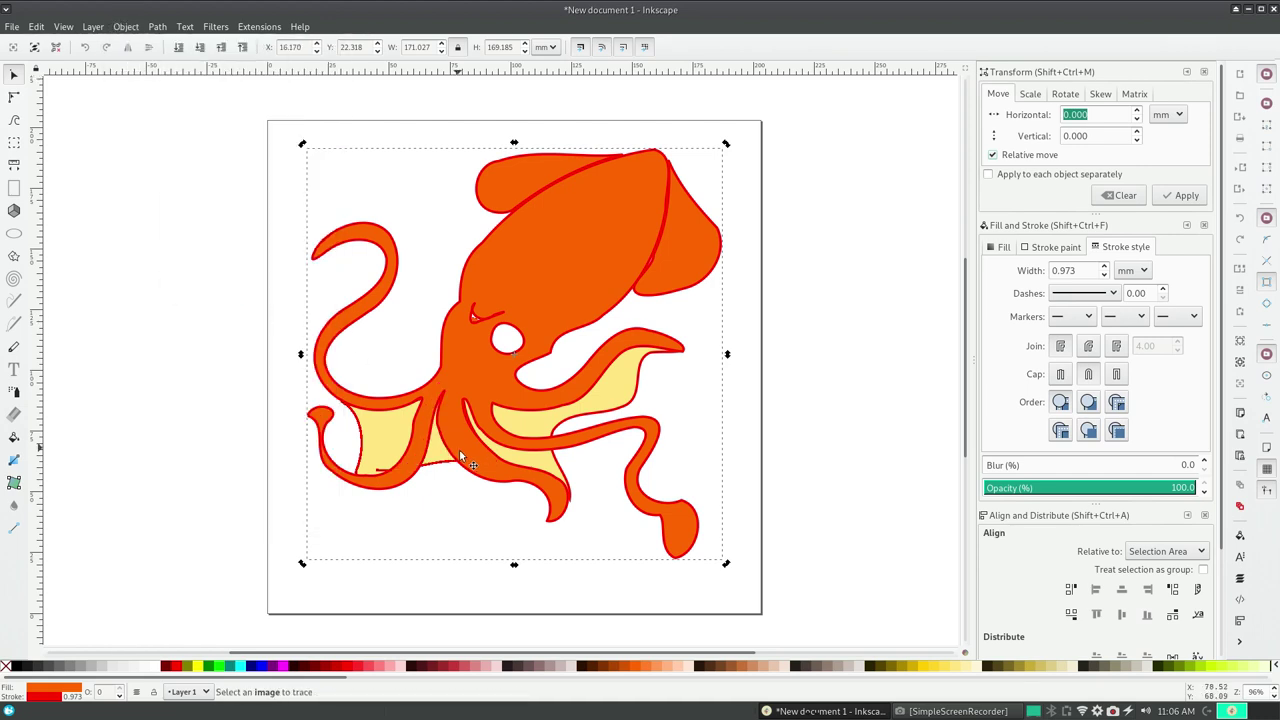
drag(436, 460, 444, 472)
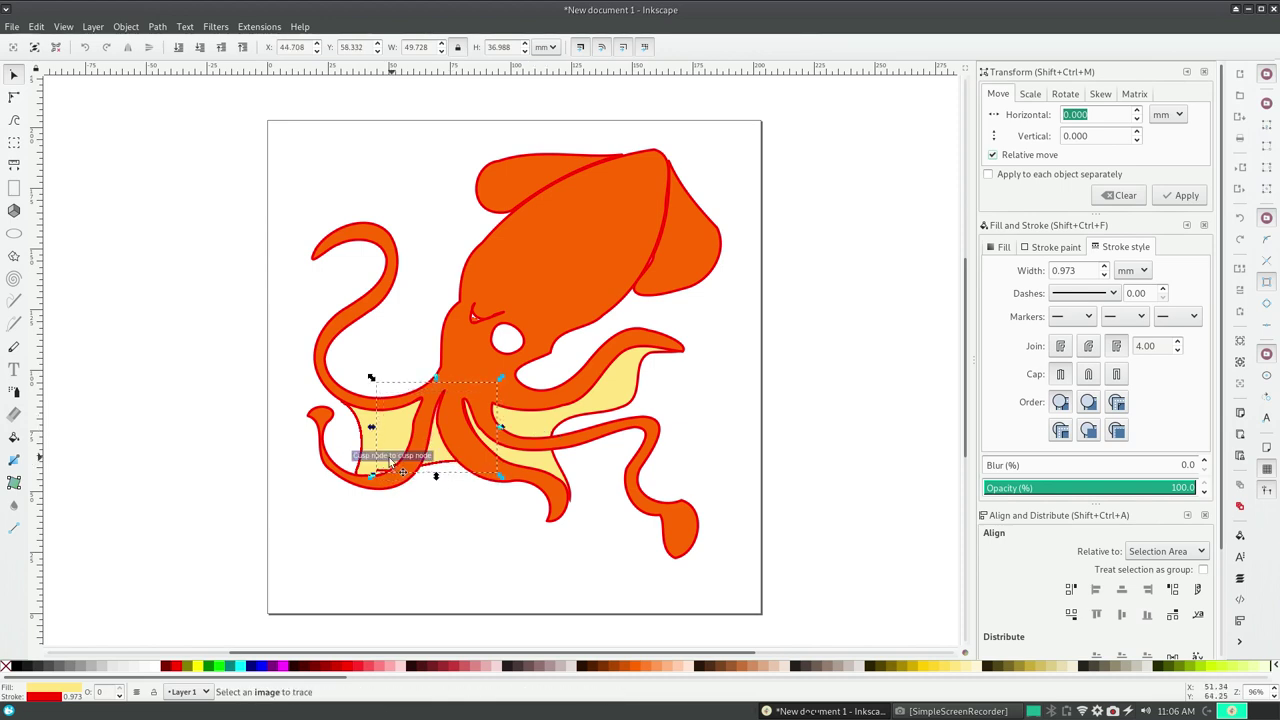
click(214, 463)
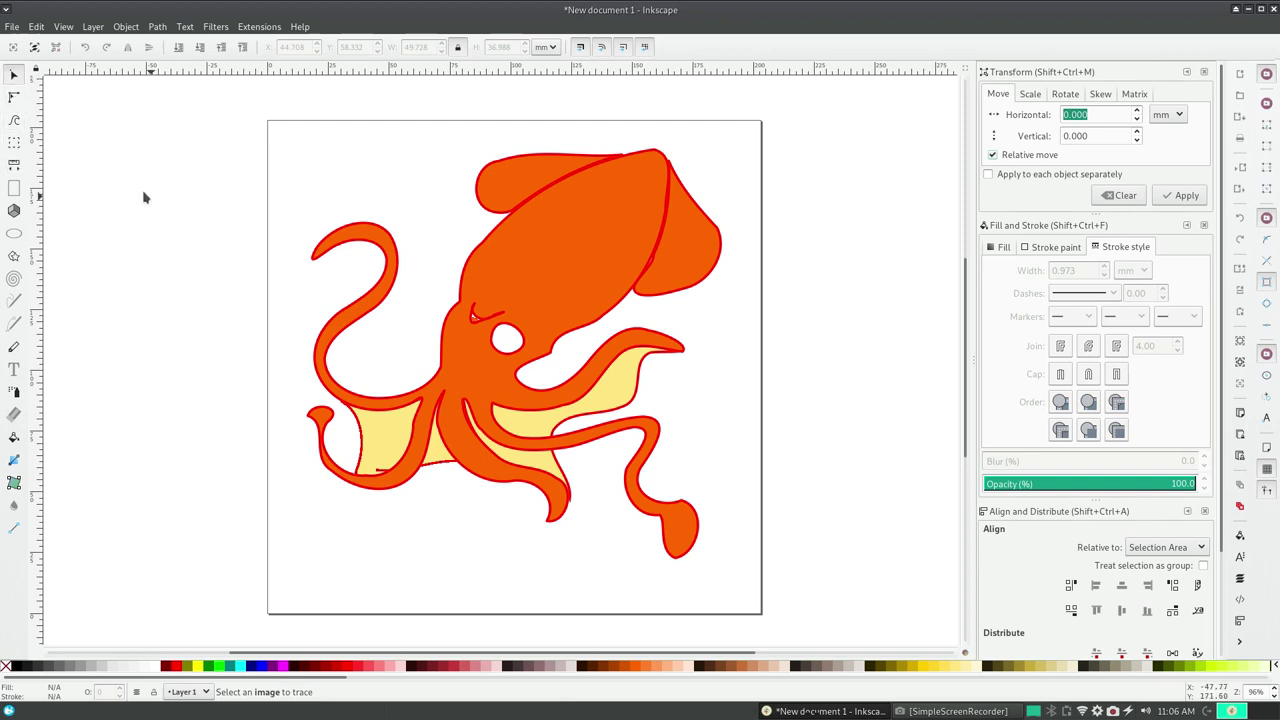
click(14, 142)
- Drag the webbing's lower-left corner node about 7.73 mm right so it tucks under the tentacle
drag(362, 448, 486, 582)
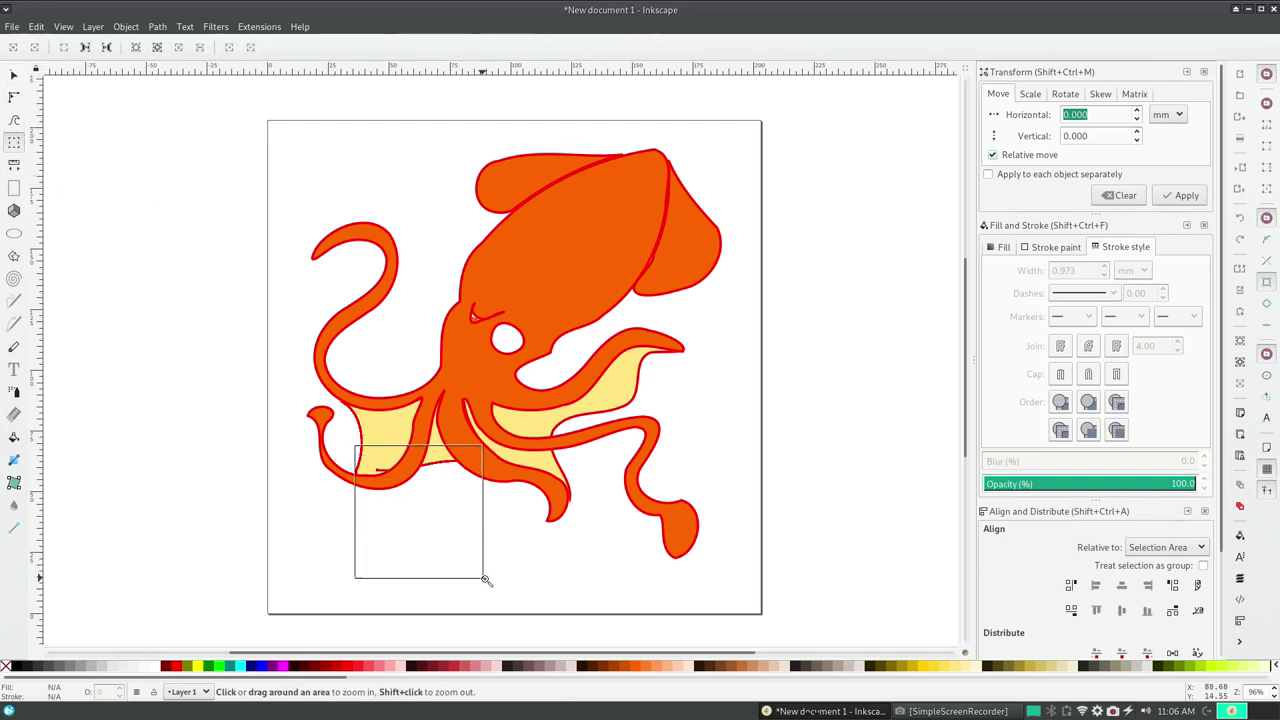
click(14, 97)
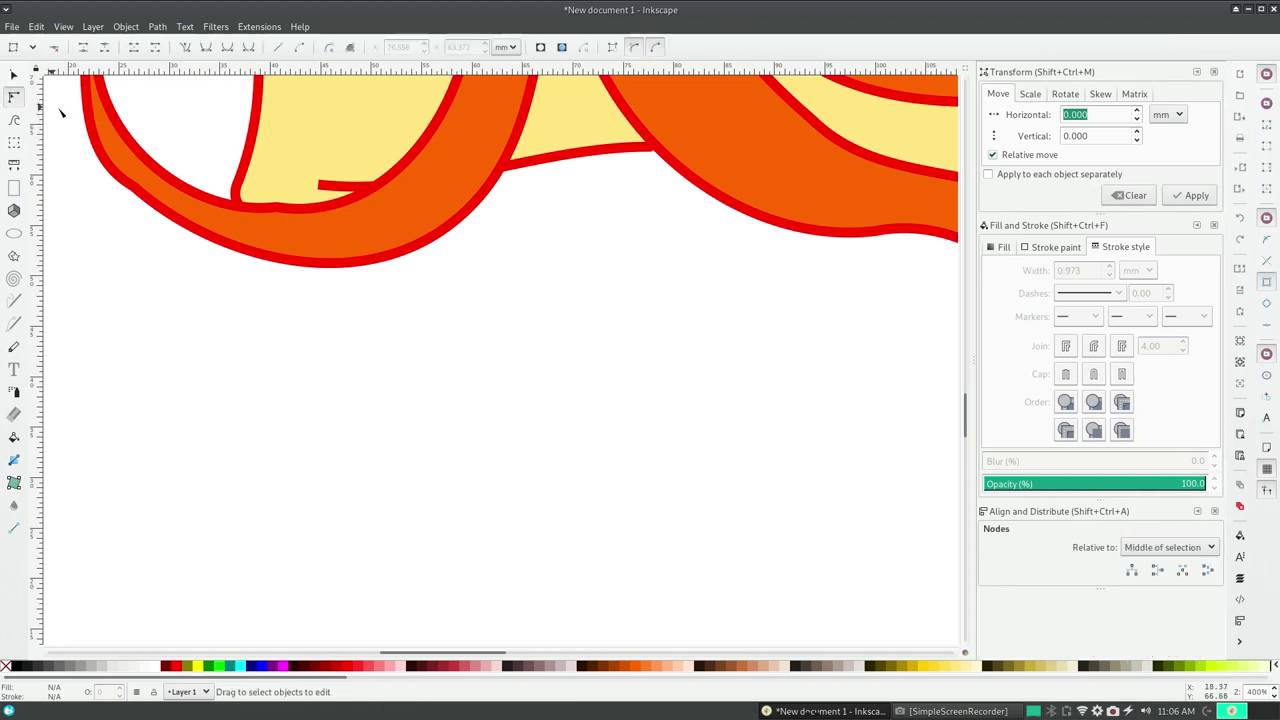
click(321, 185)
drag(321, 185, 398, 198)
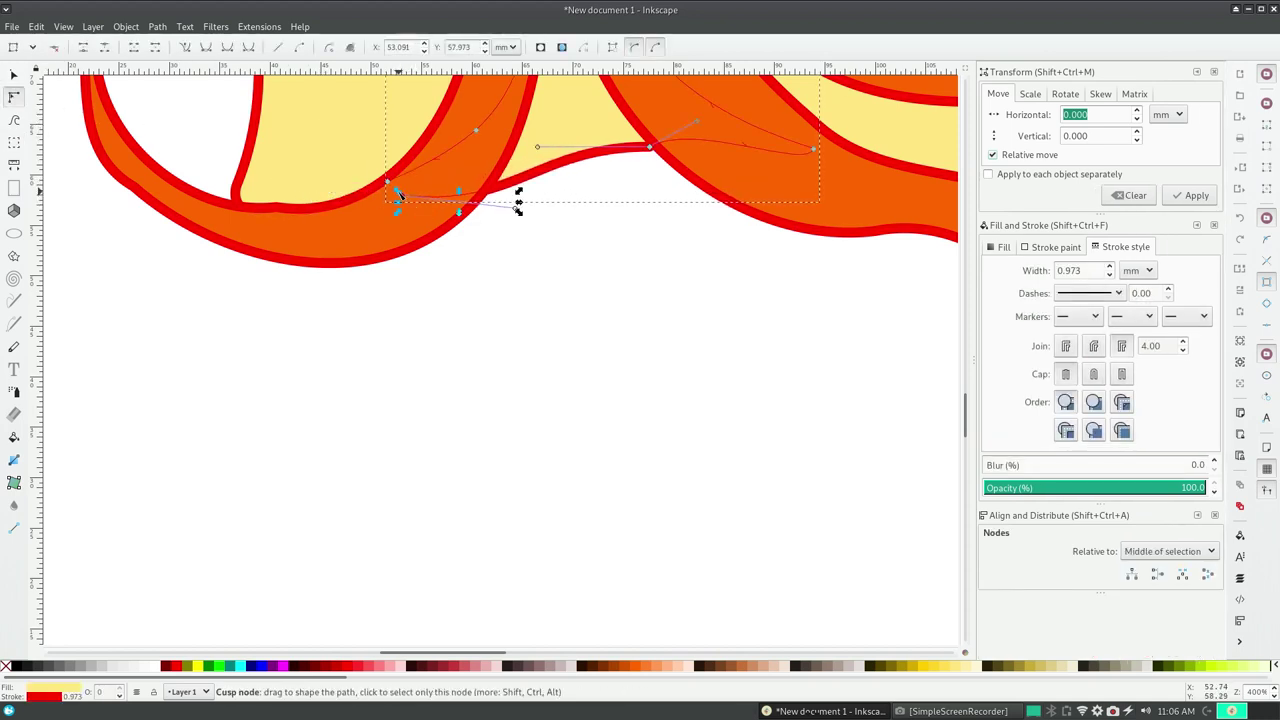
drag(389, 184, 403, 197)
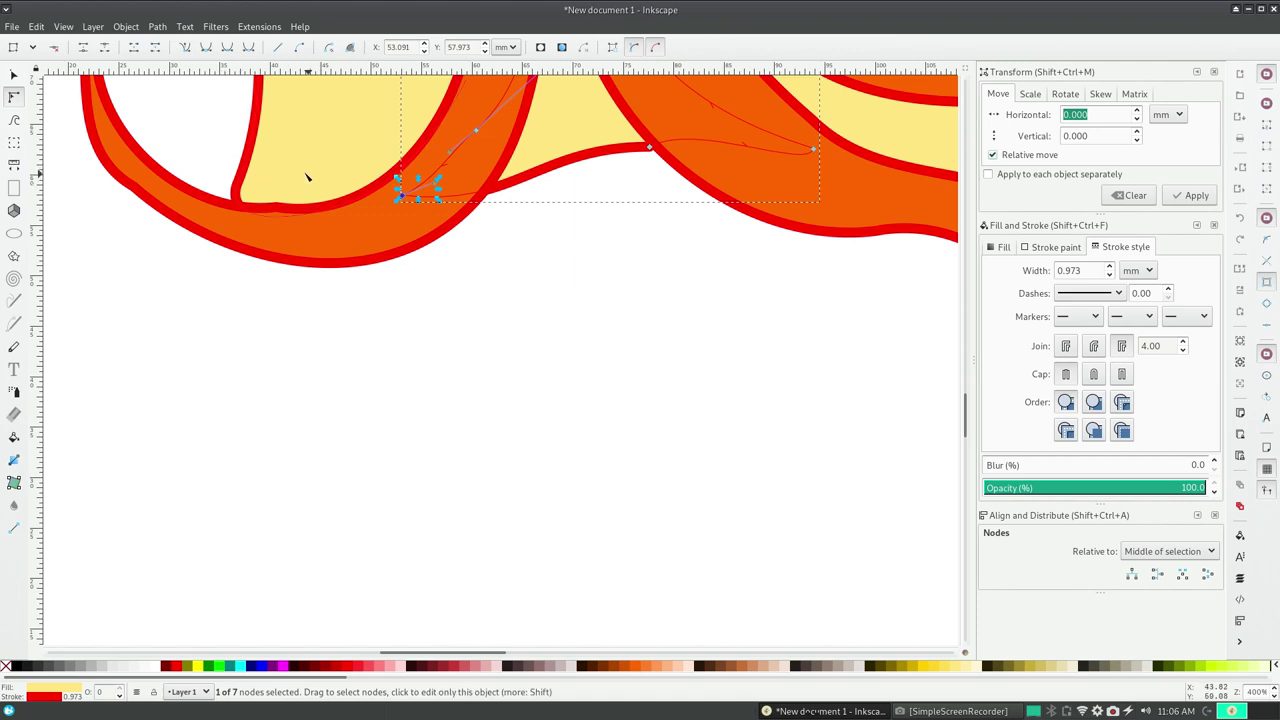
click(46, 28)
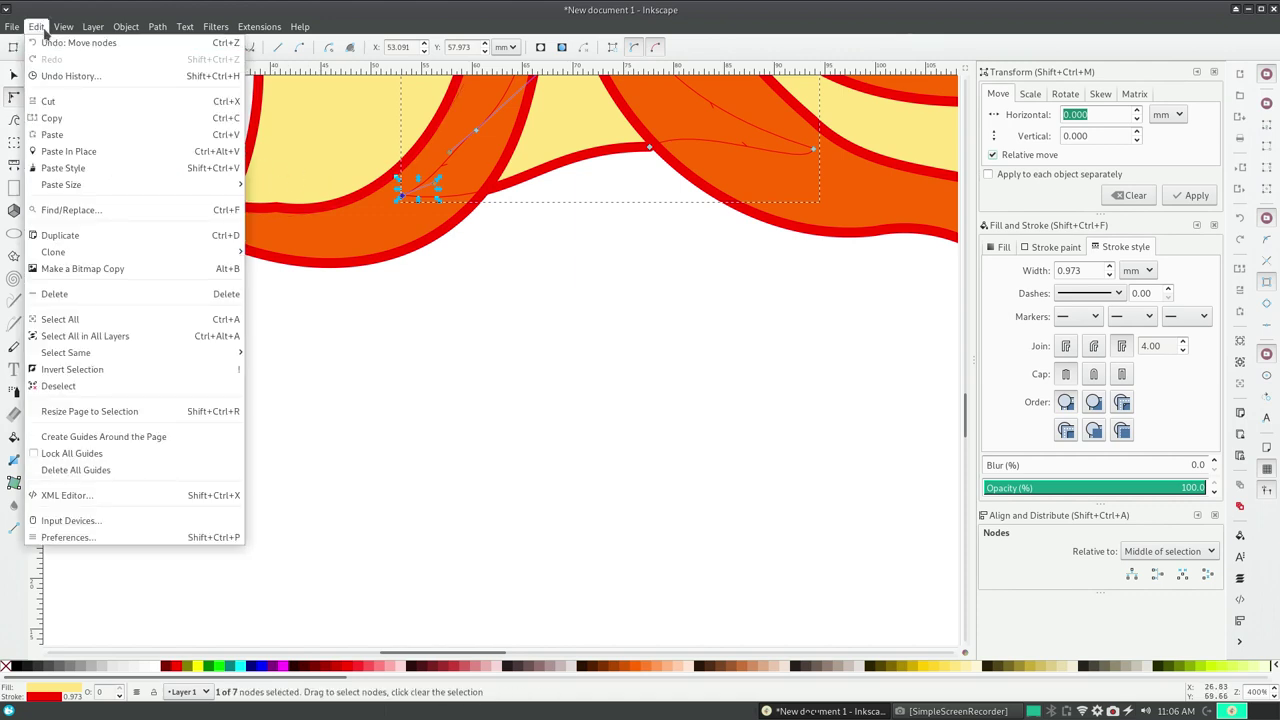
click(46, 30)
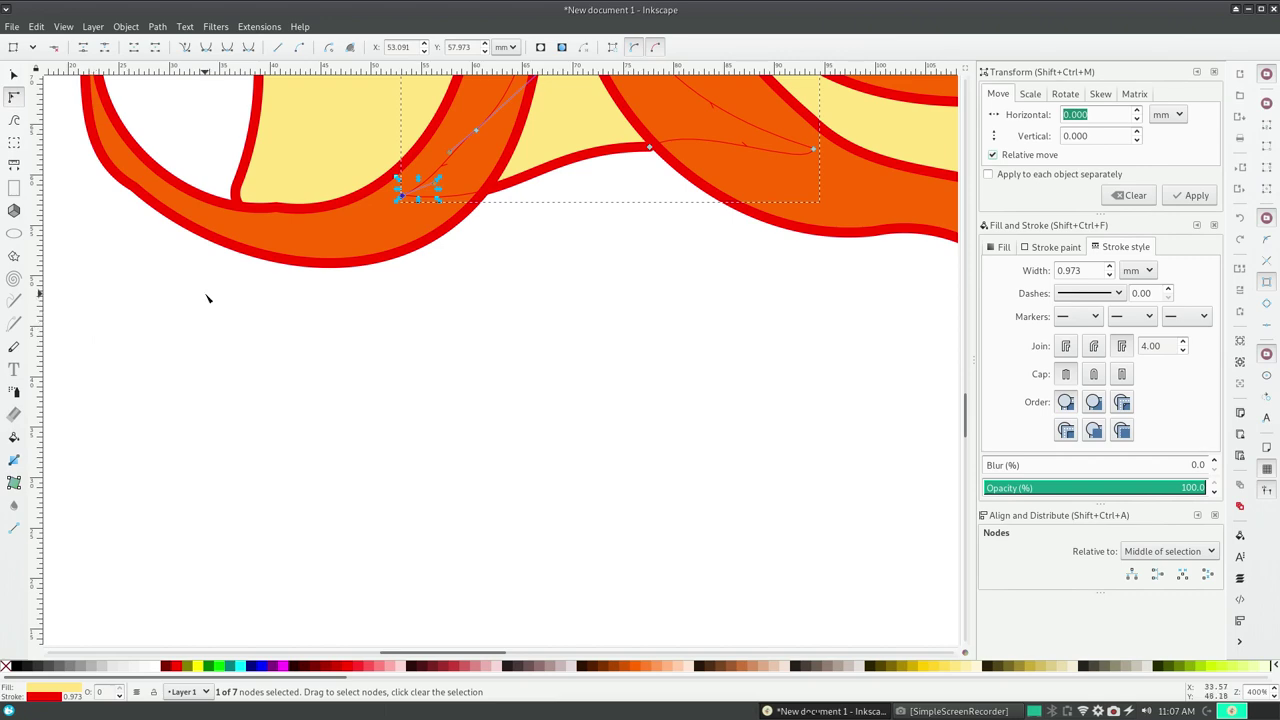
key(1)
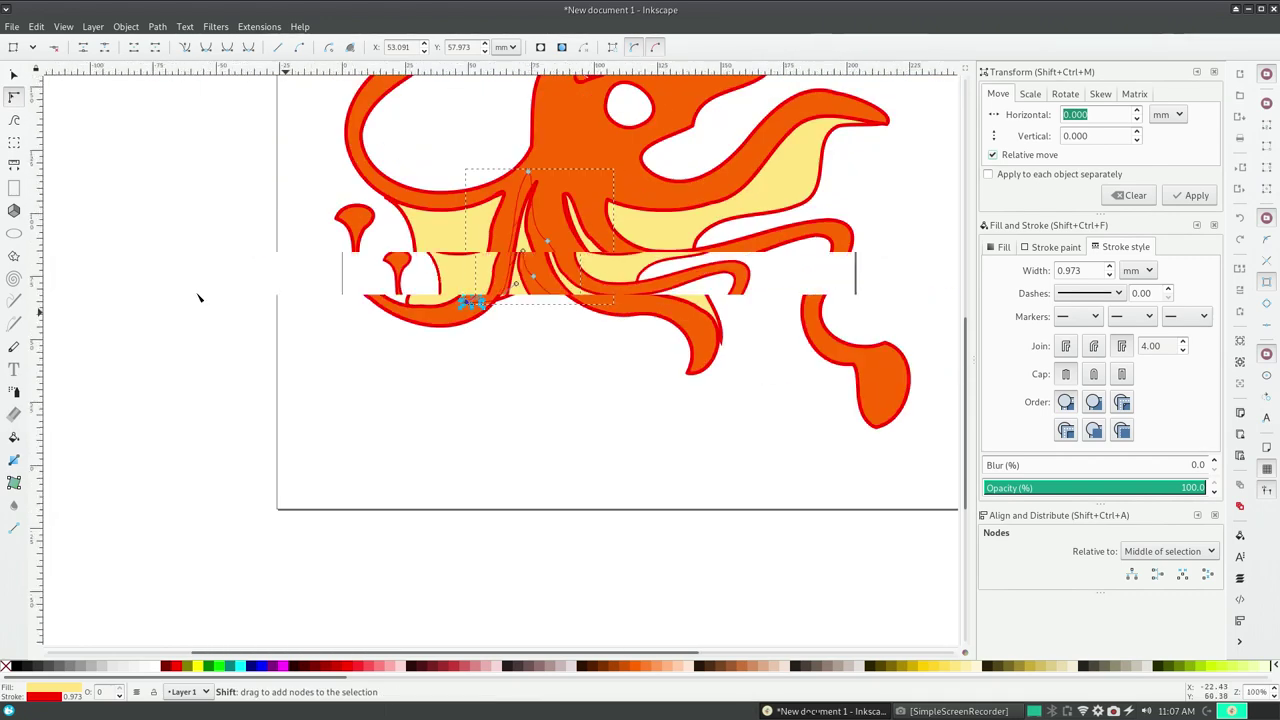
scroll(960, 362, up, 2)
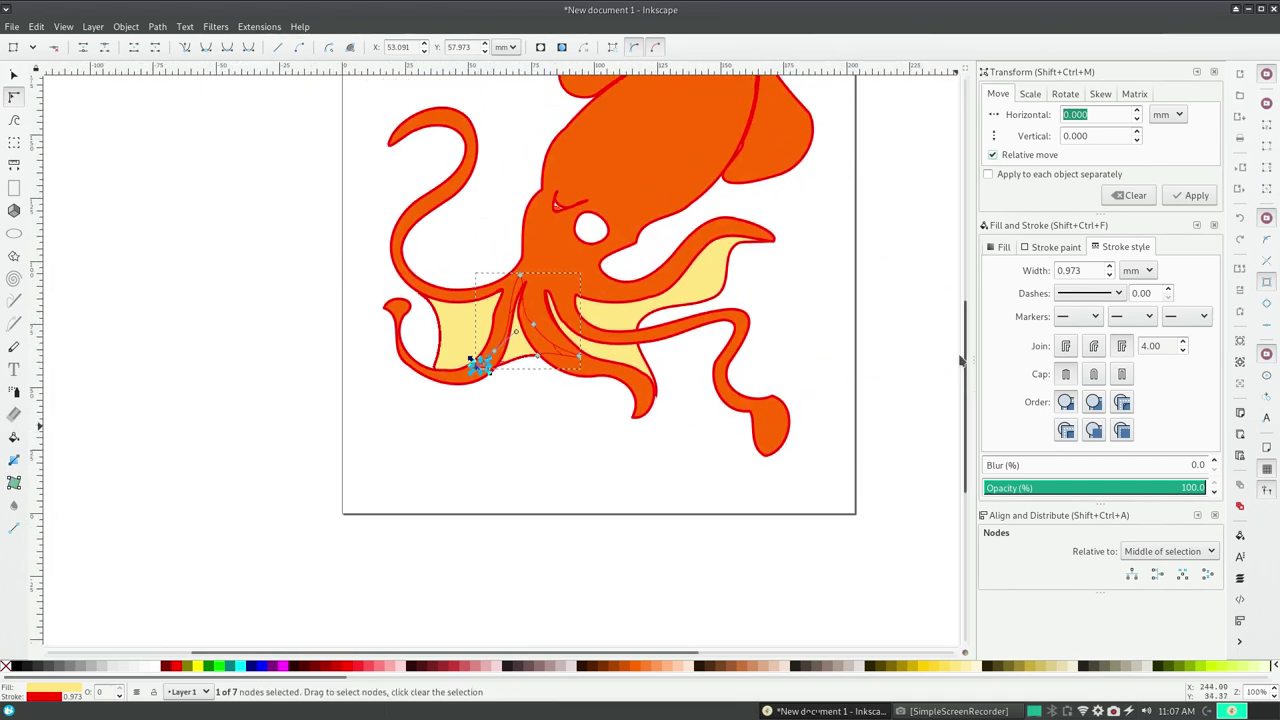
scroll(960, 362, up, 1)
click(14, 75)
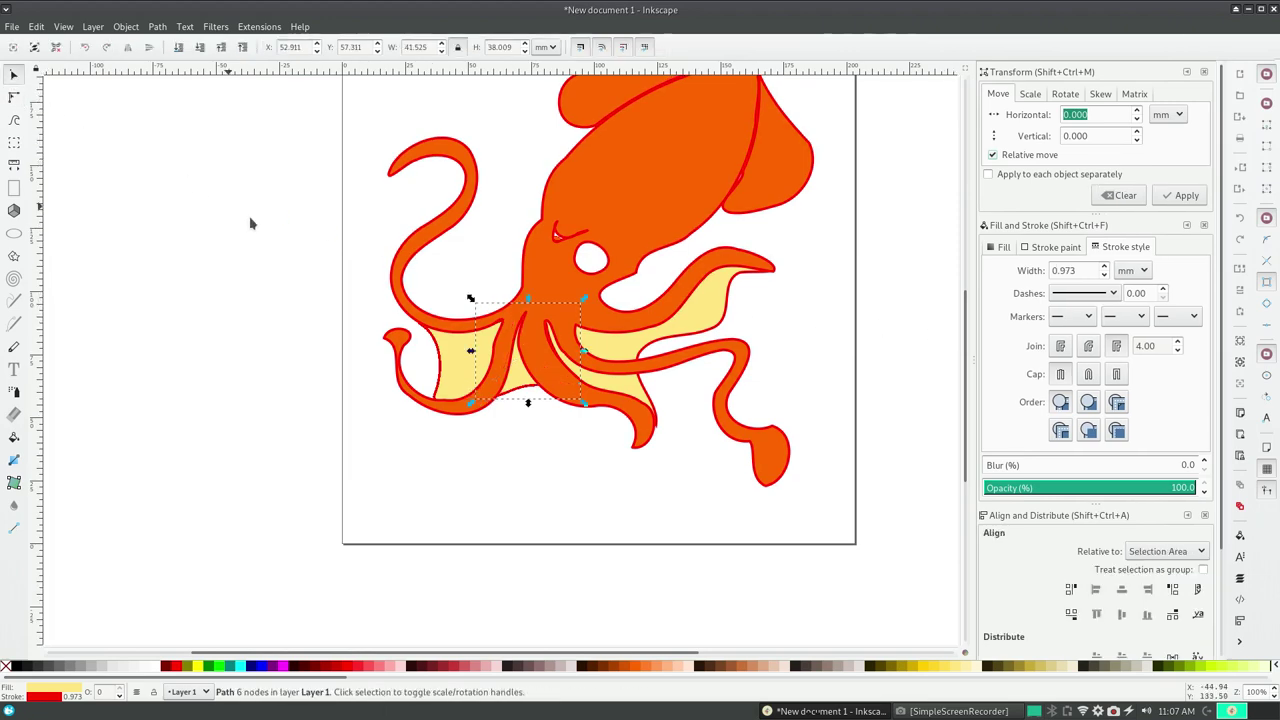
click(485, 330)
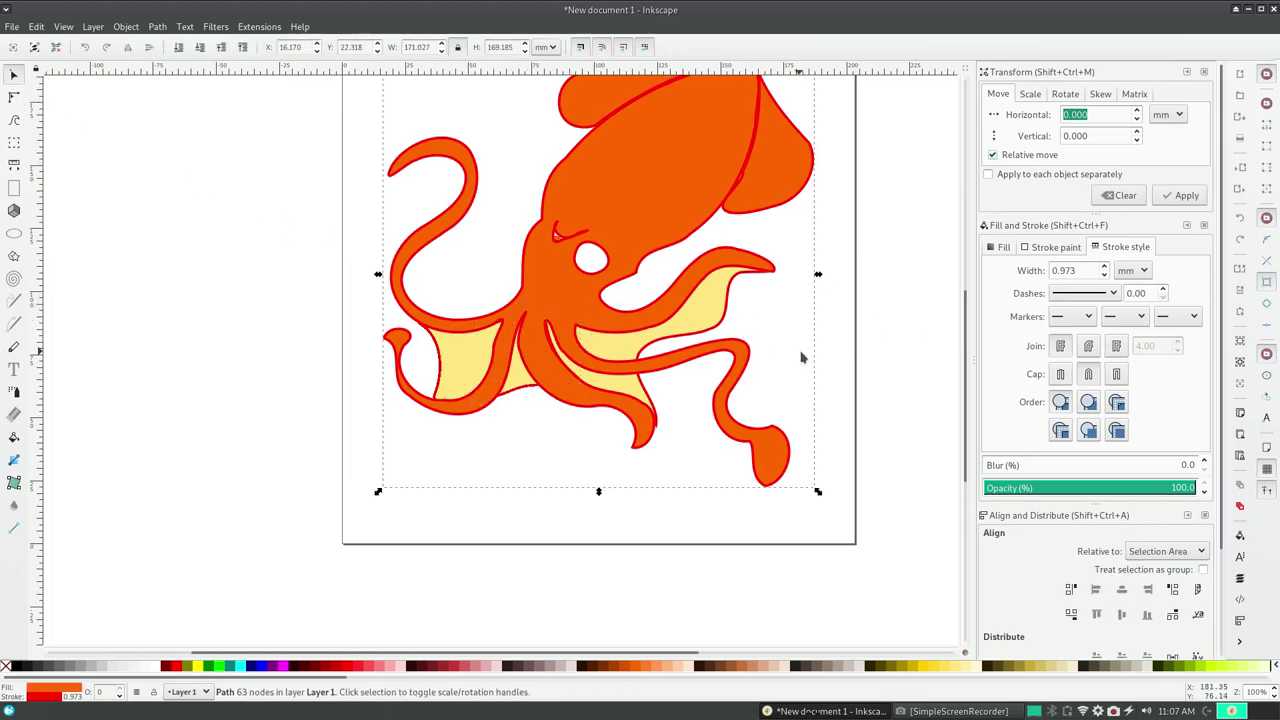
drag(651, 196, 330, 219)
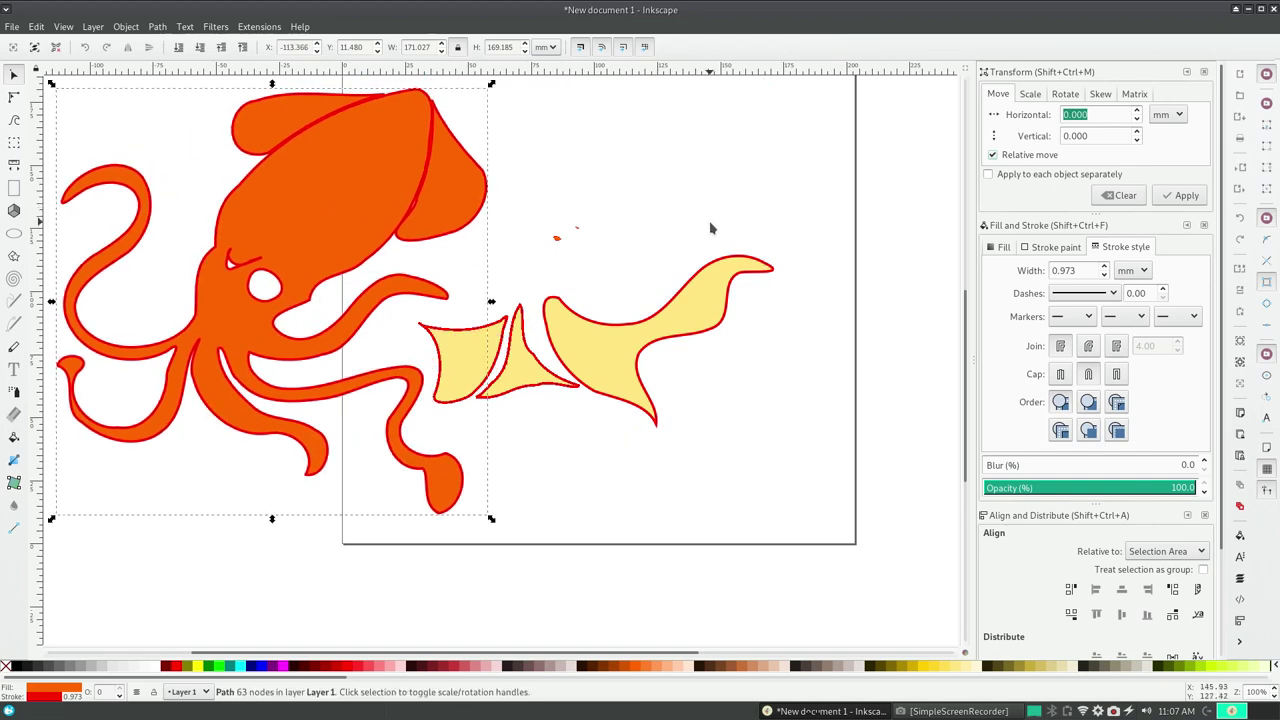
key(ctrl+z)
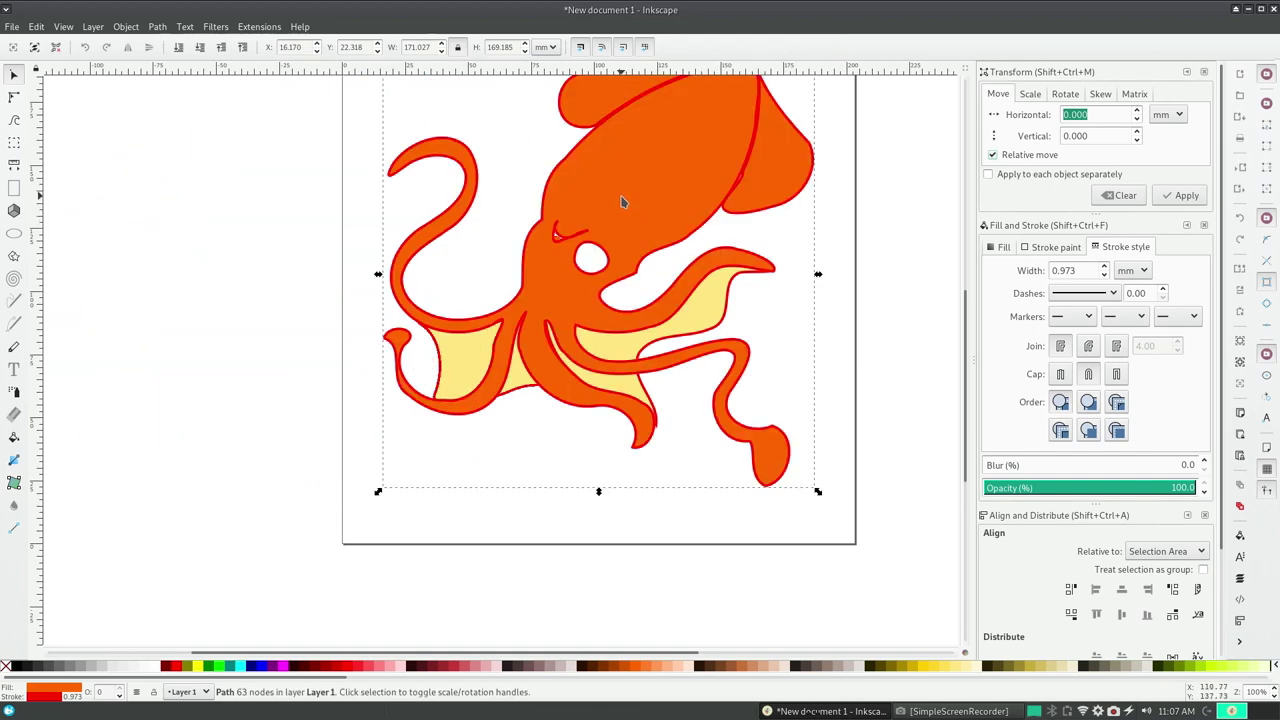
drag(619, 202, 617, 197)
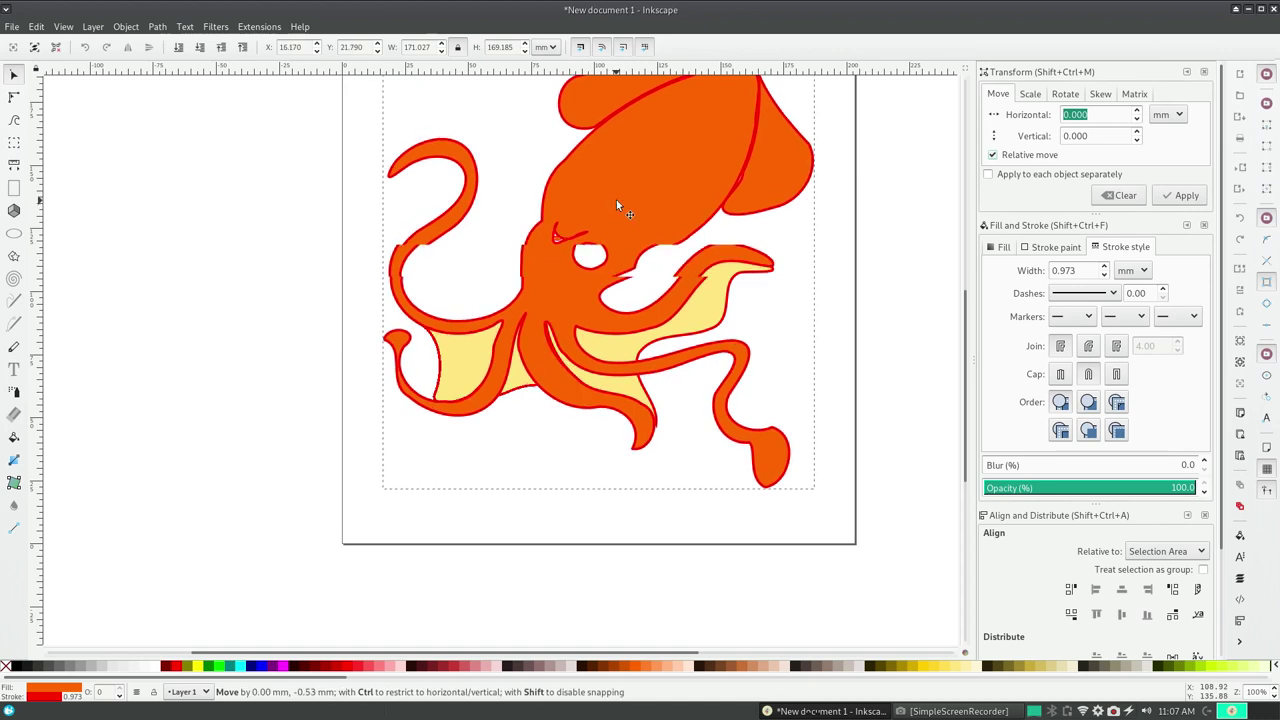
key(ctrl+z)
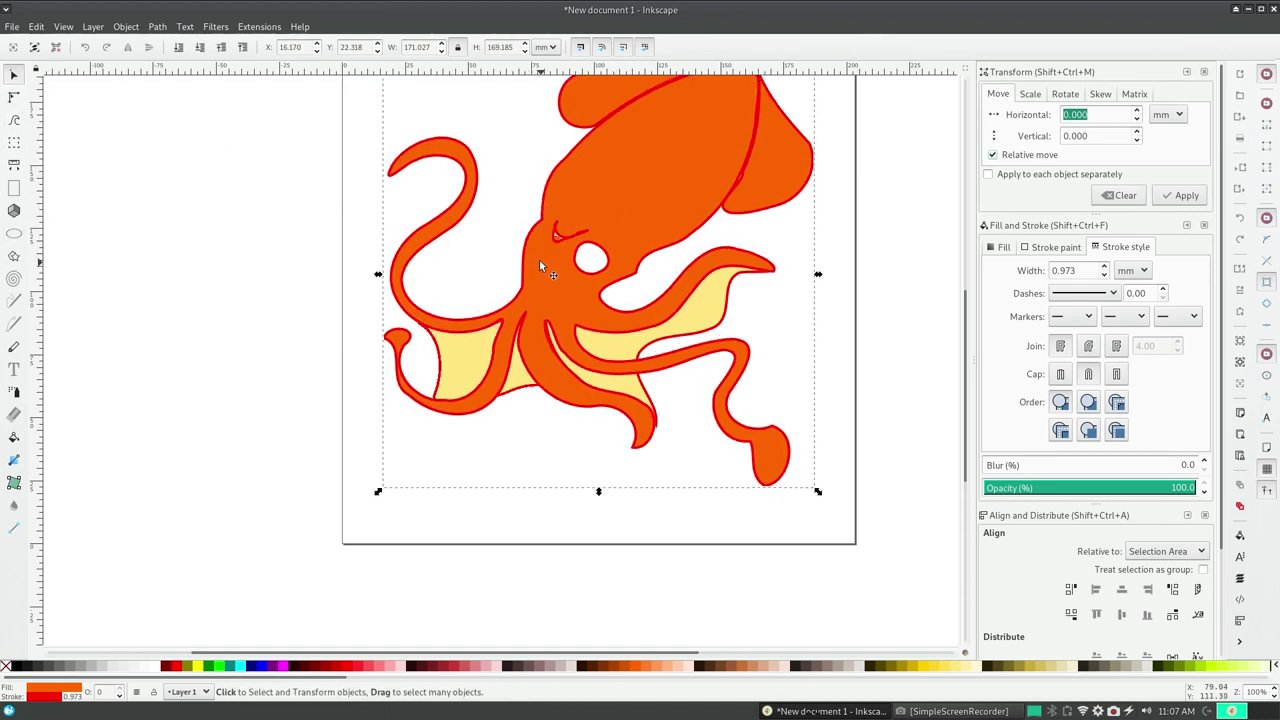
click(560, 237)
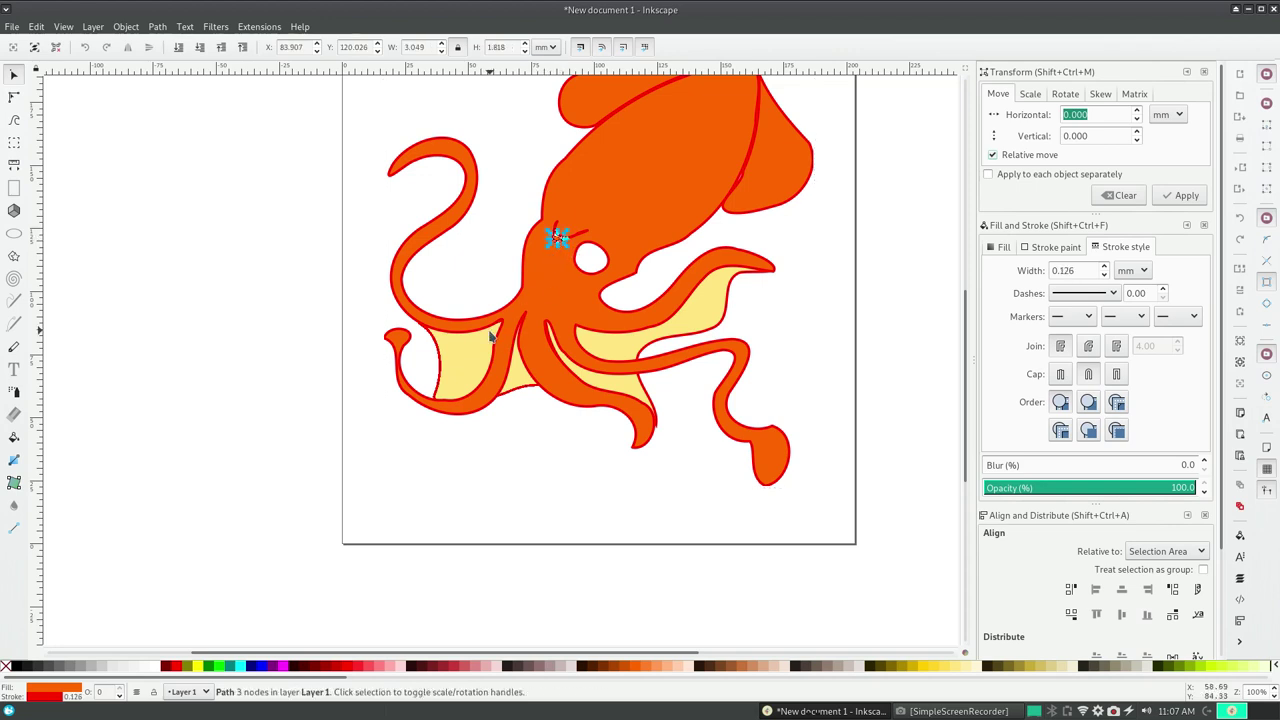
key(Escape)
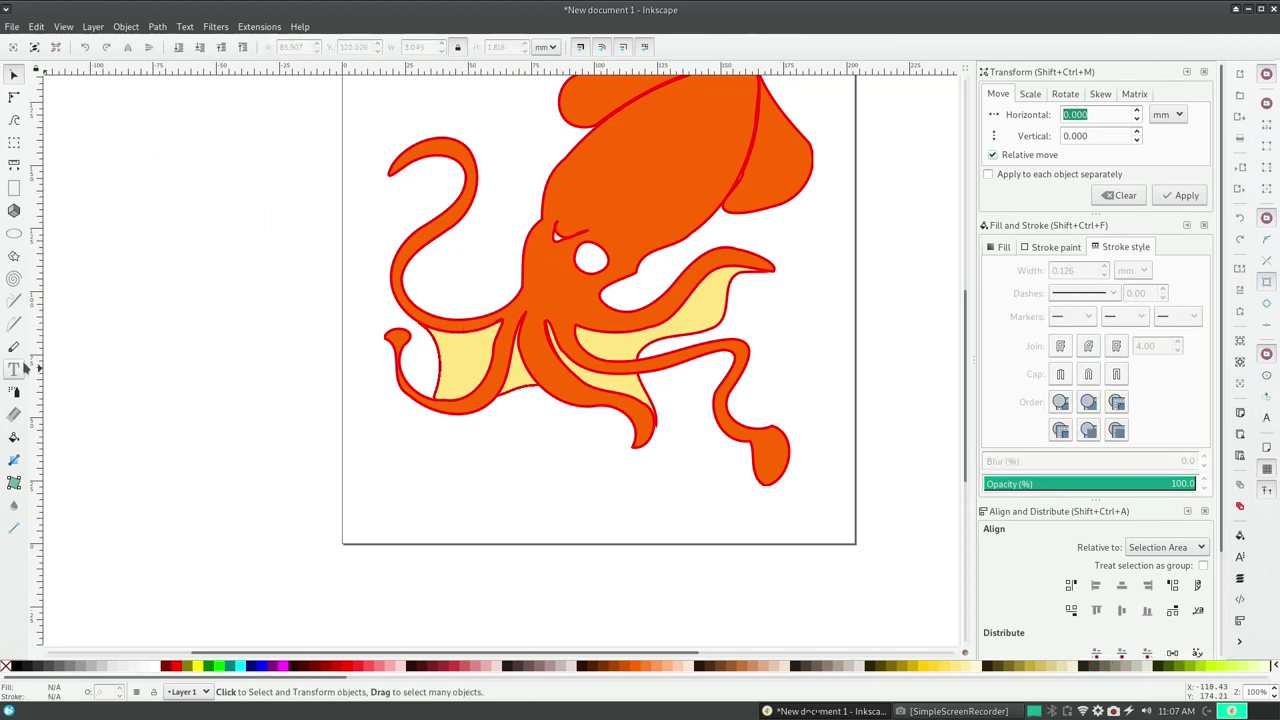
click(14, 437)
click(566, 232)
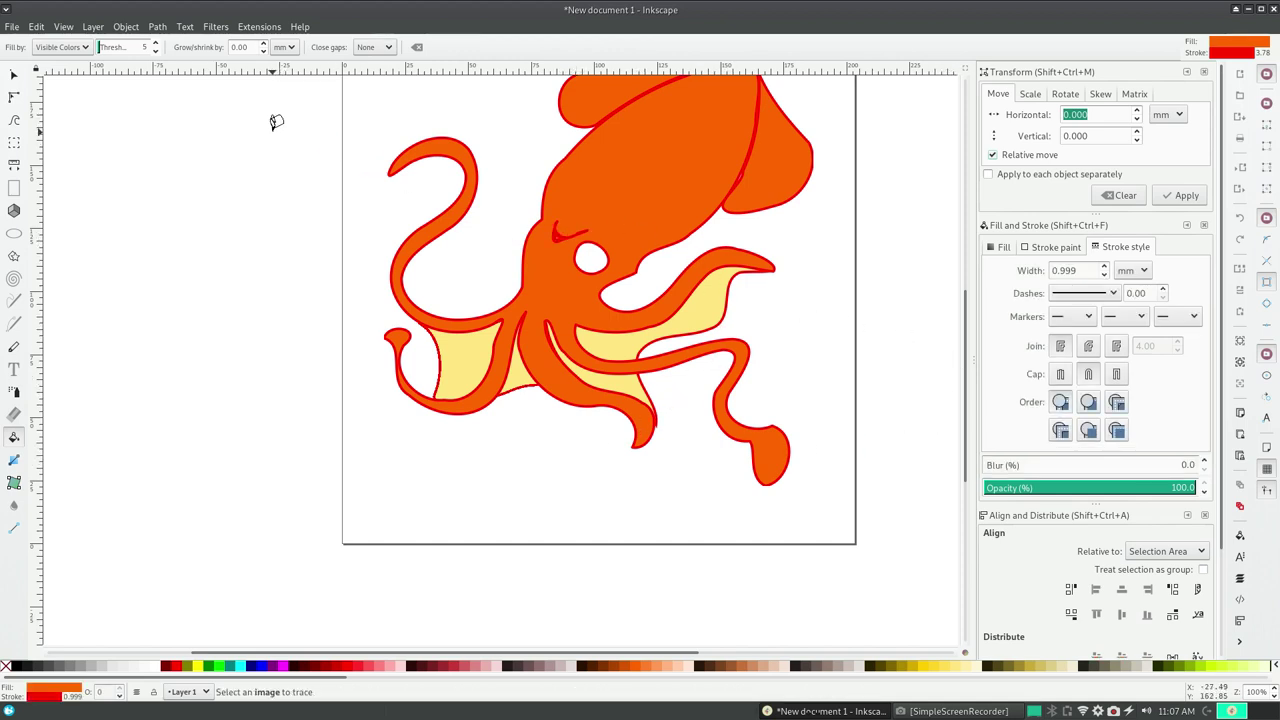
key(Escape)
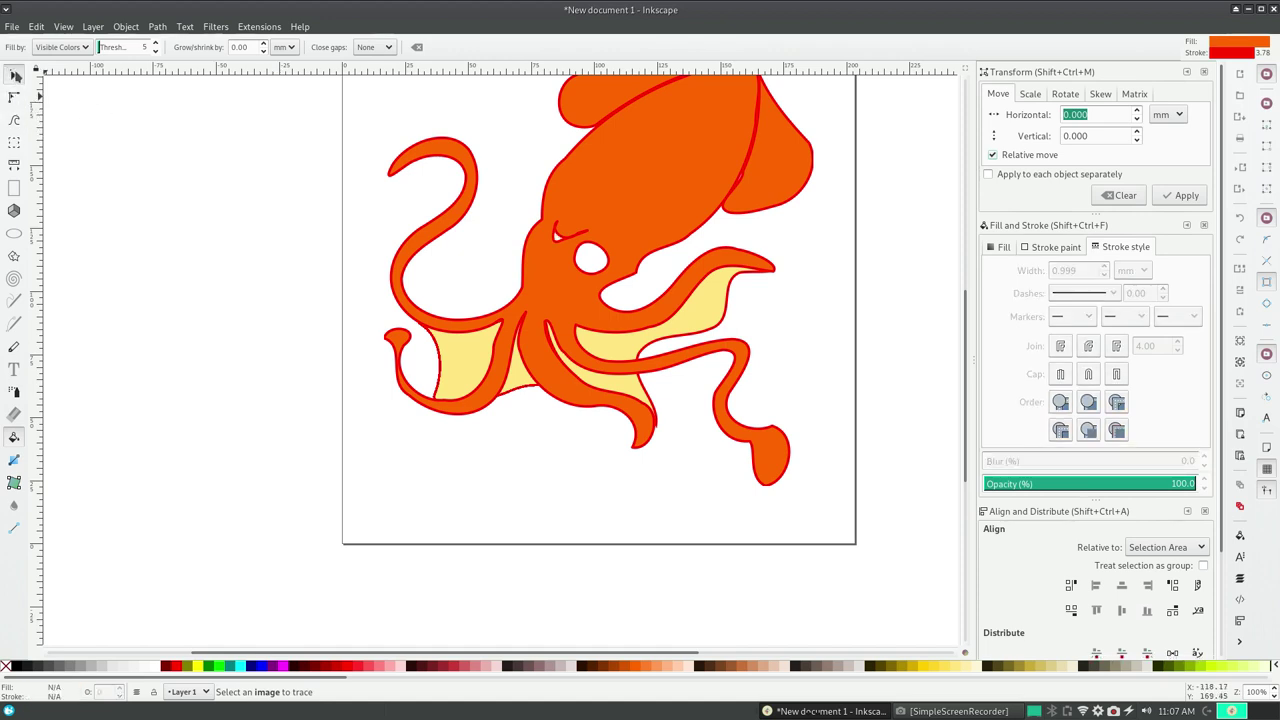
click(14, 75)
click(565, 236)
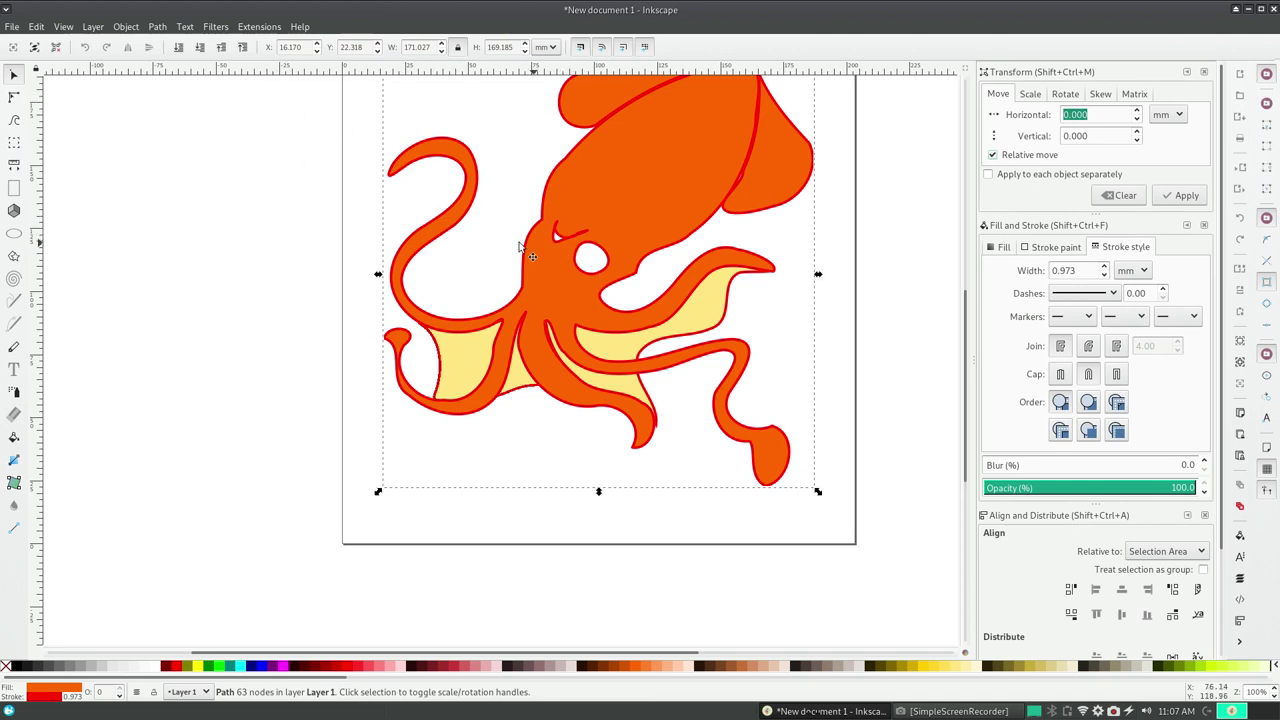
click(127, 26)
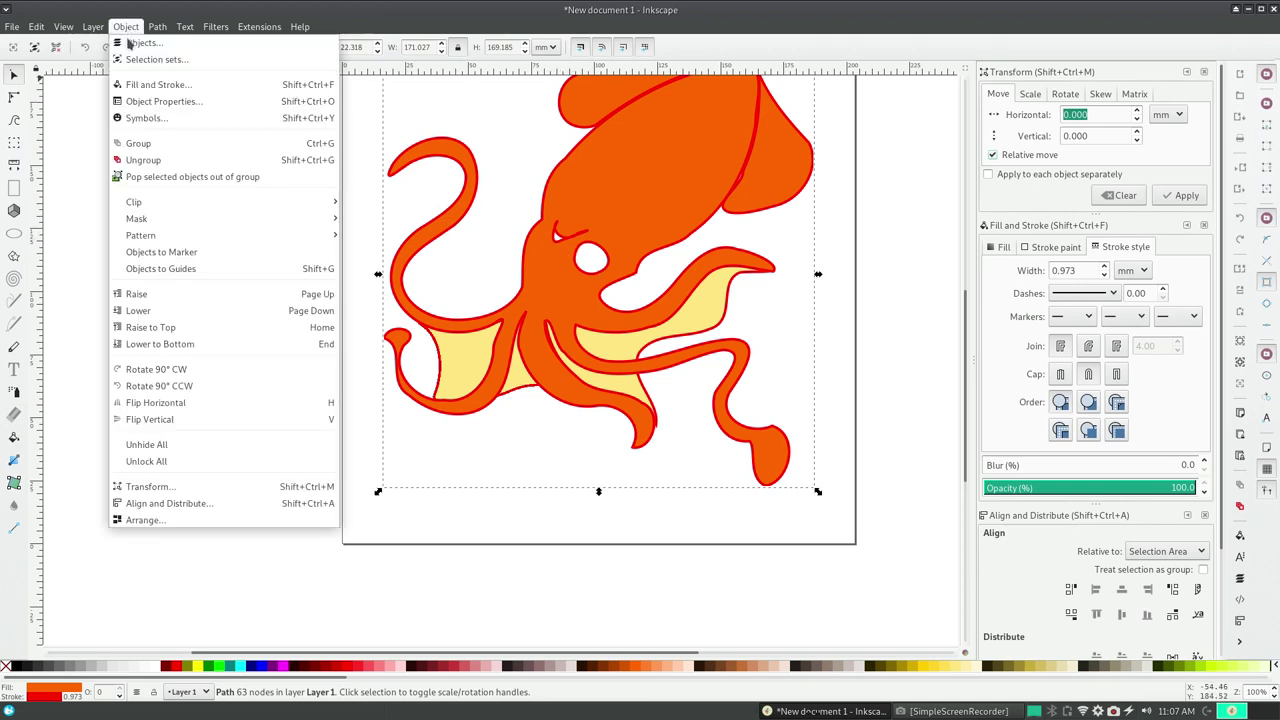
click(145, 161)
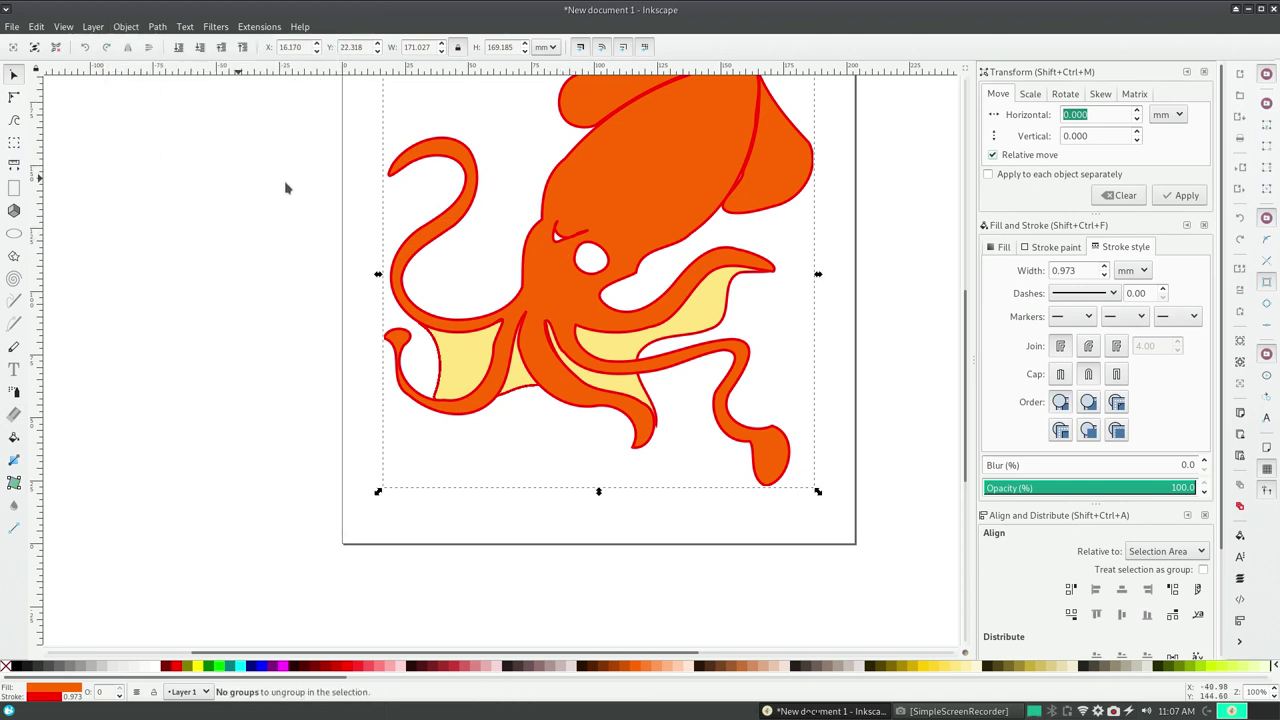
click(125, 26)
click(190, 170)
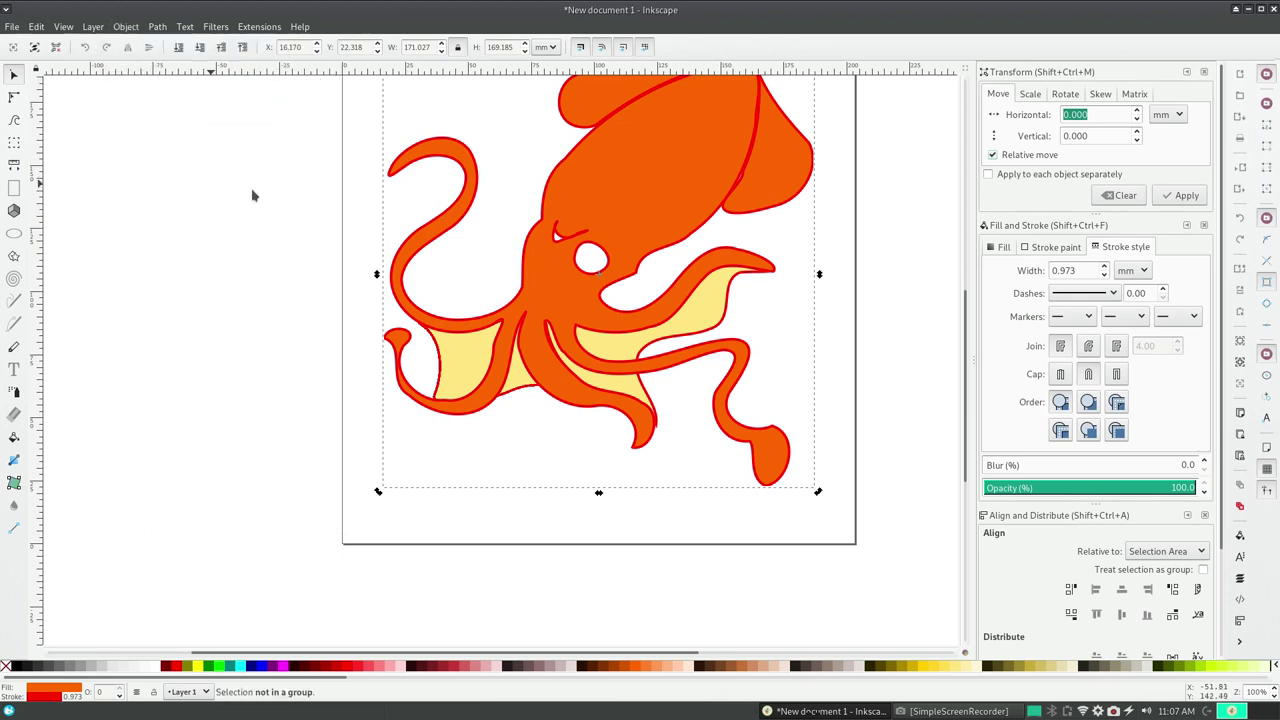
click(564, 243)
key(n)
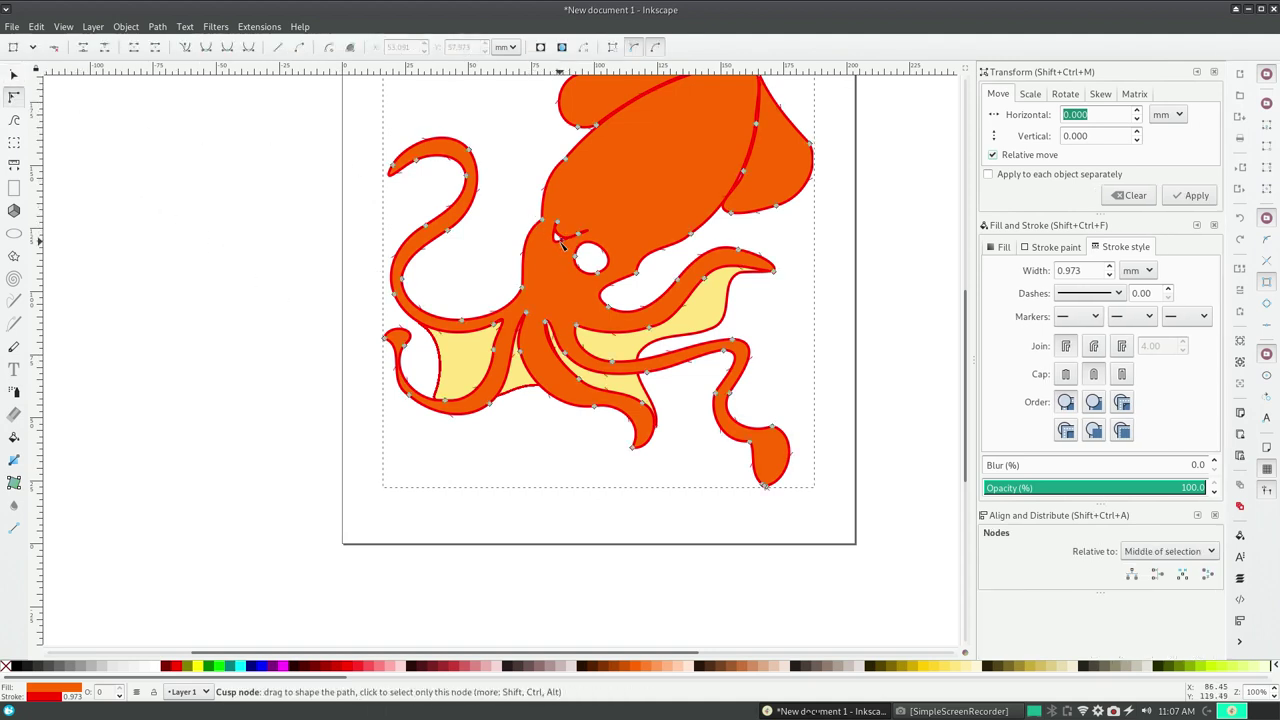
right_click(562, 243)
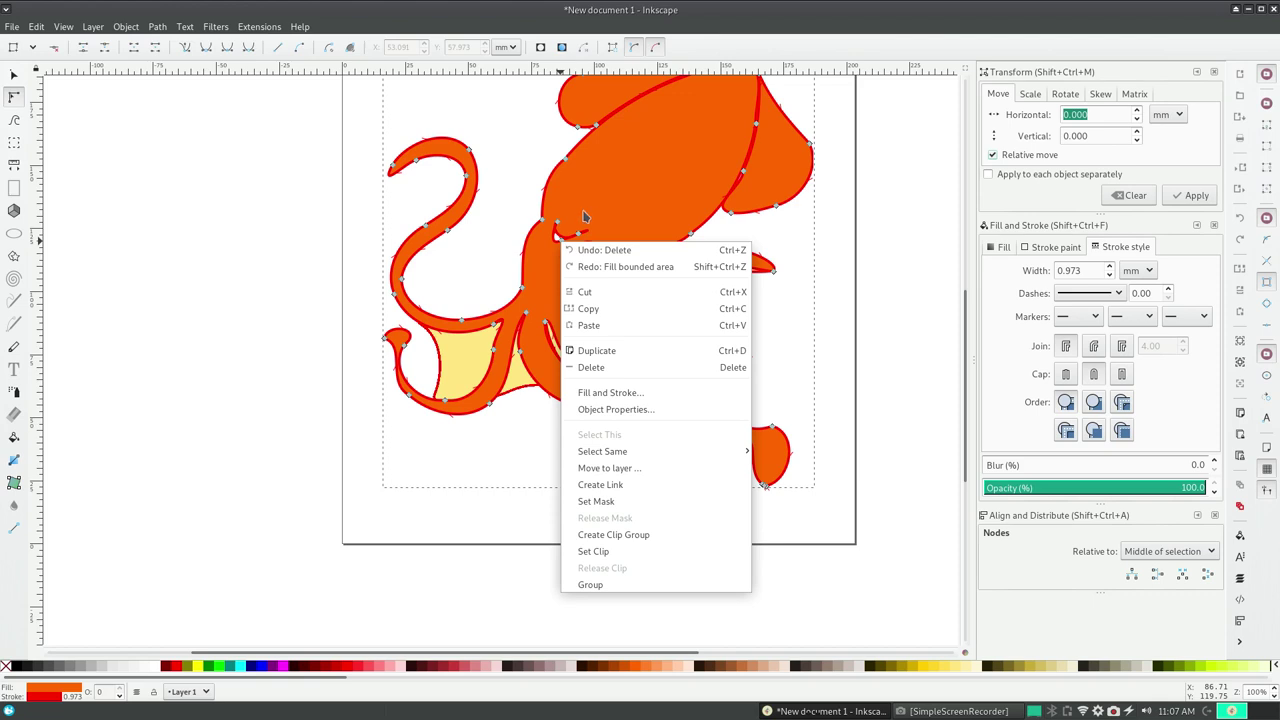
click(434, 258)
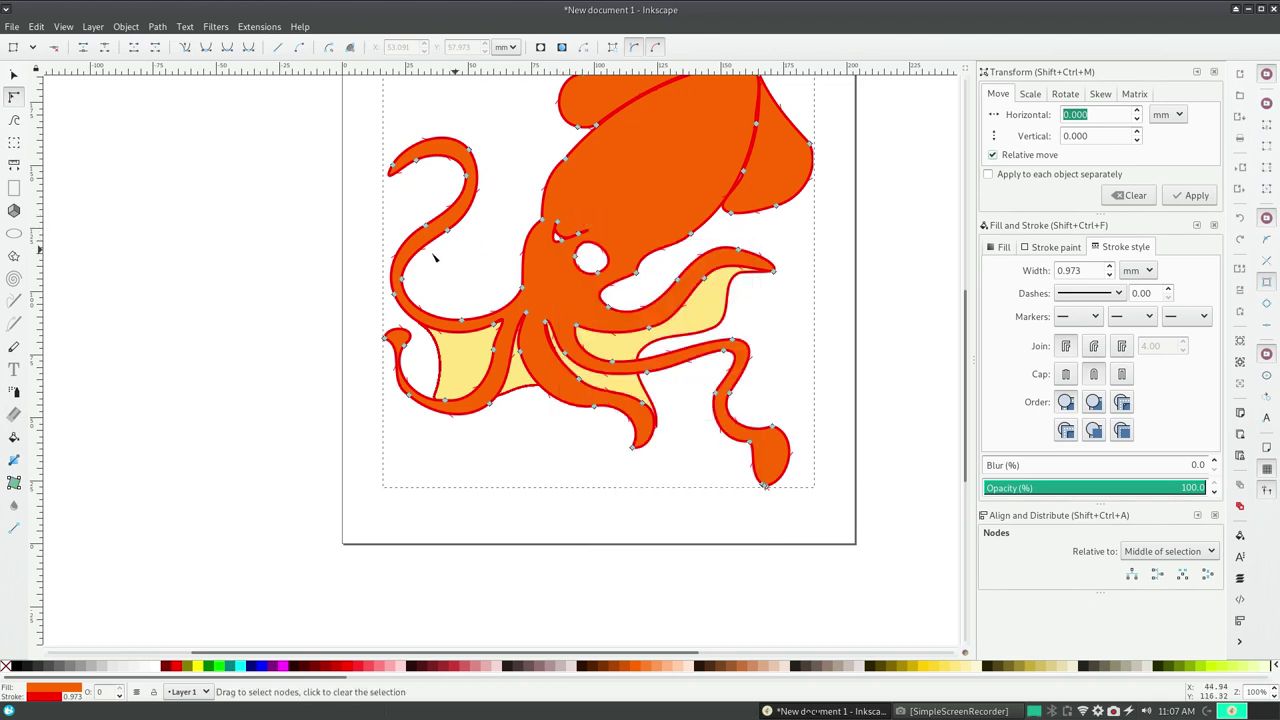
click(221, 244)
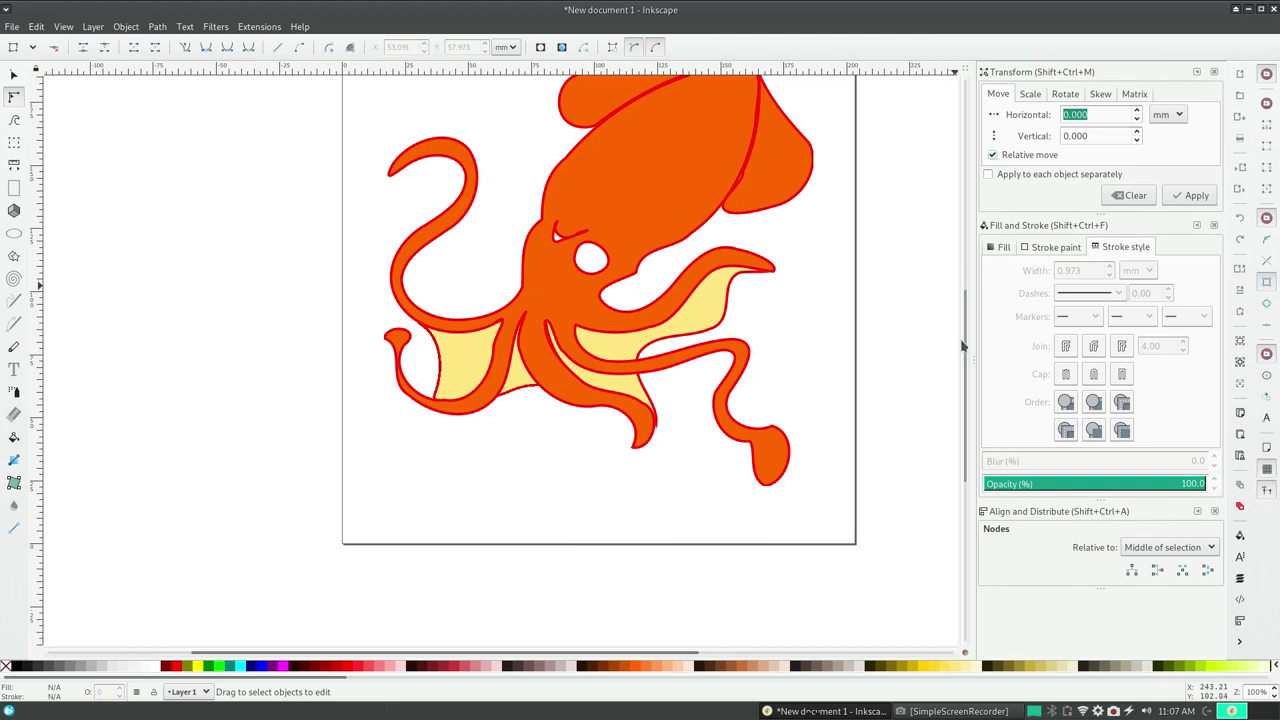
- Sharpen the lower-right tentacle tip by dragging its nodes and handles into a point
drag(964, 340, 955, 316)
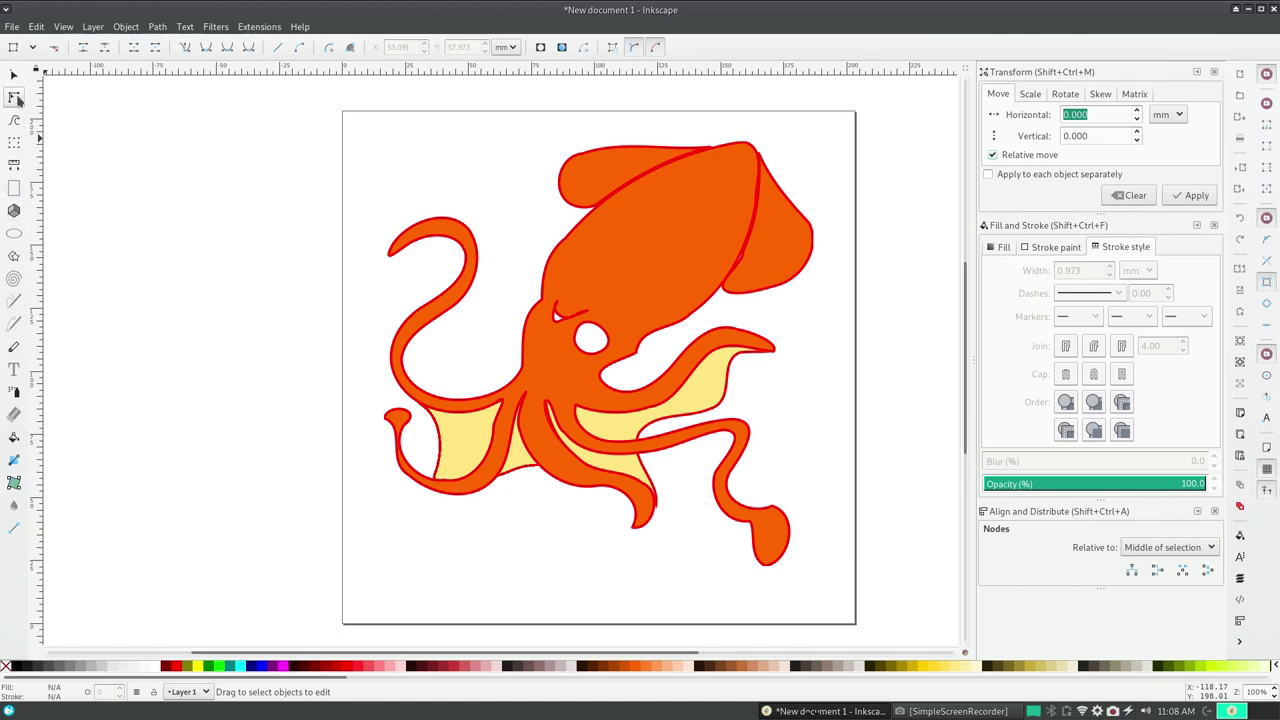
click(387, 420)
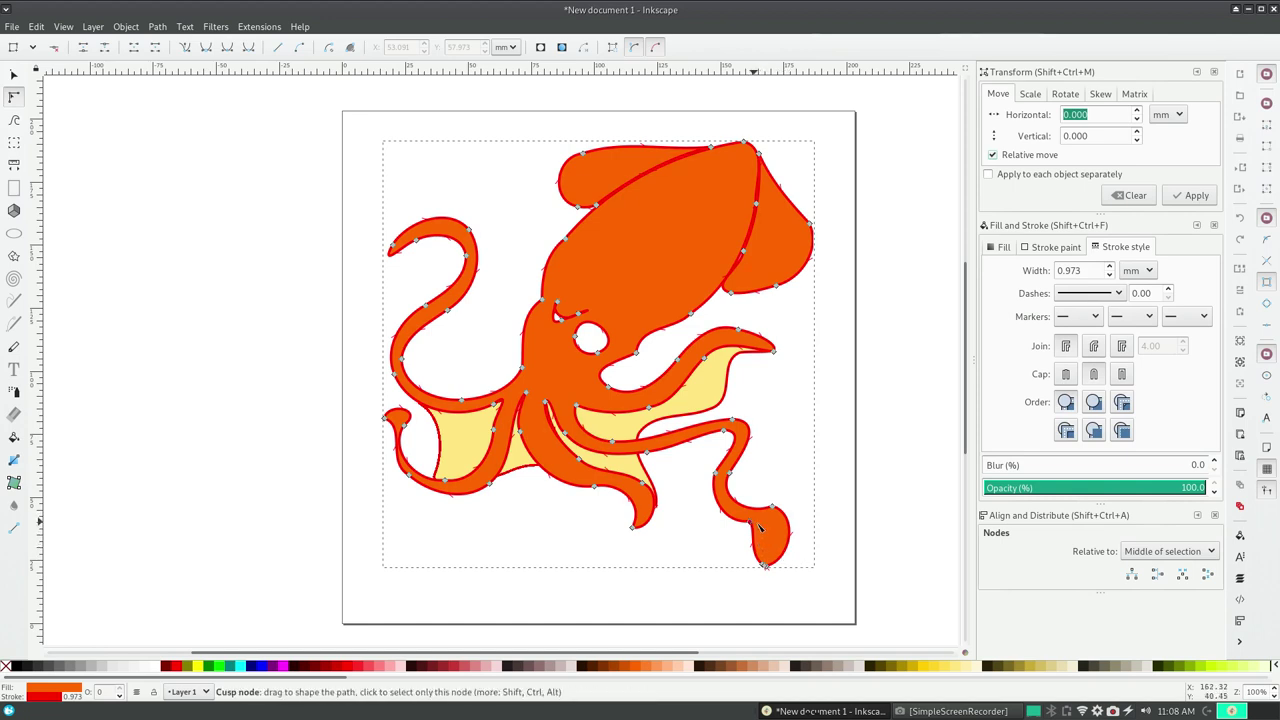
mouse_move(743, 520)
mouse_down()
mouse_move(779, 543)
mouse_move(751, 528)
mouse_up()
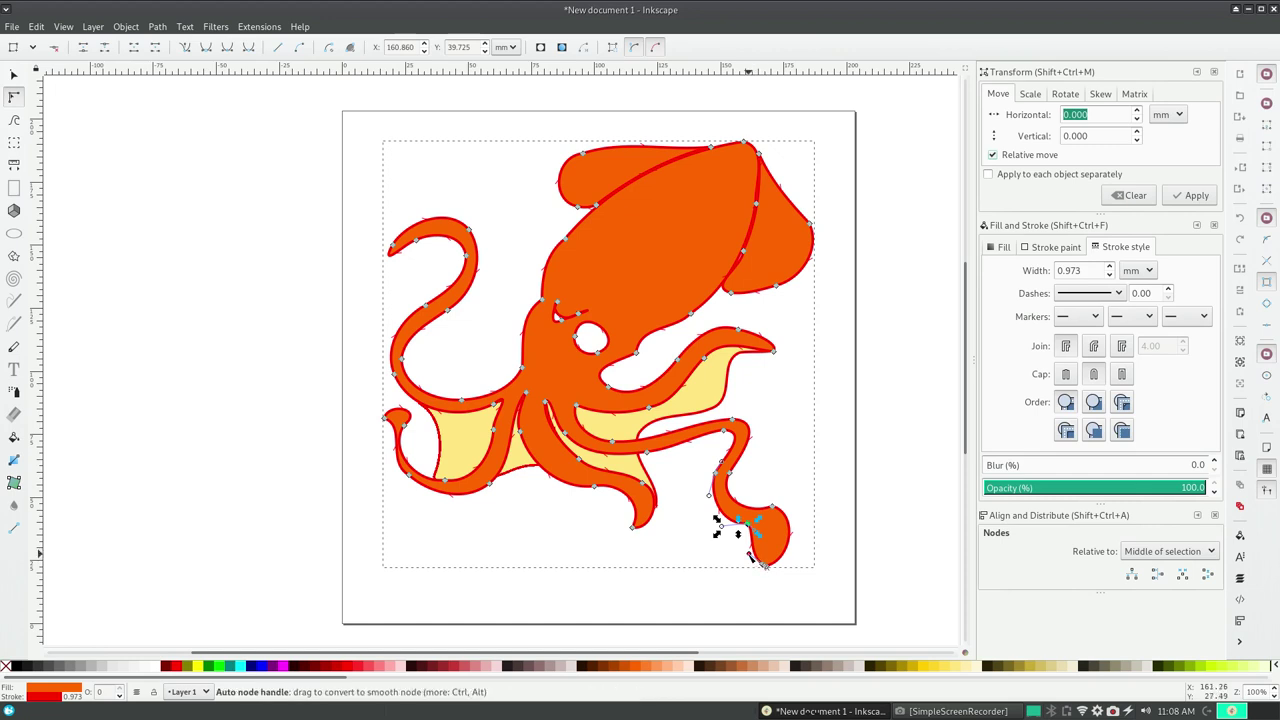
mouse_move(750, 528)
mouse_down()
mouse_move(795, 518)
mouse_move(804, 497)
mouse_up()
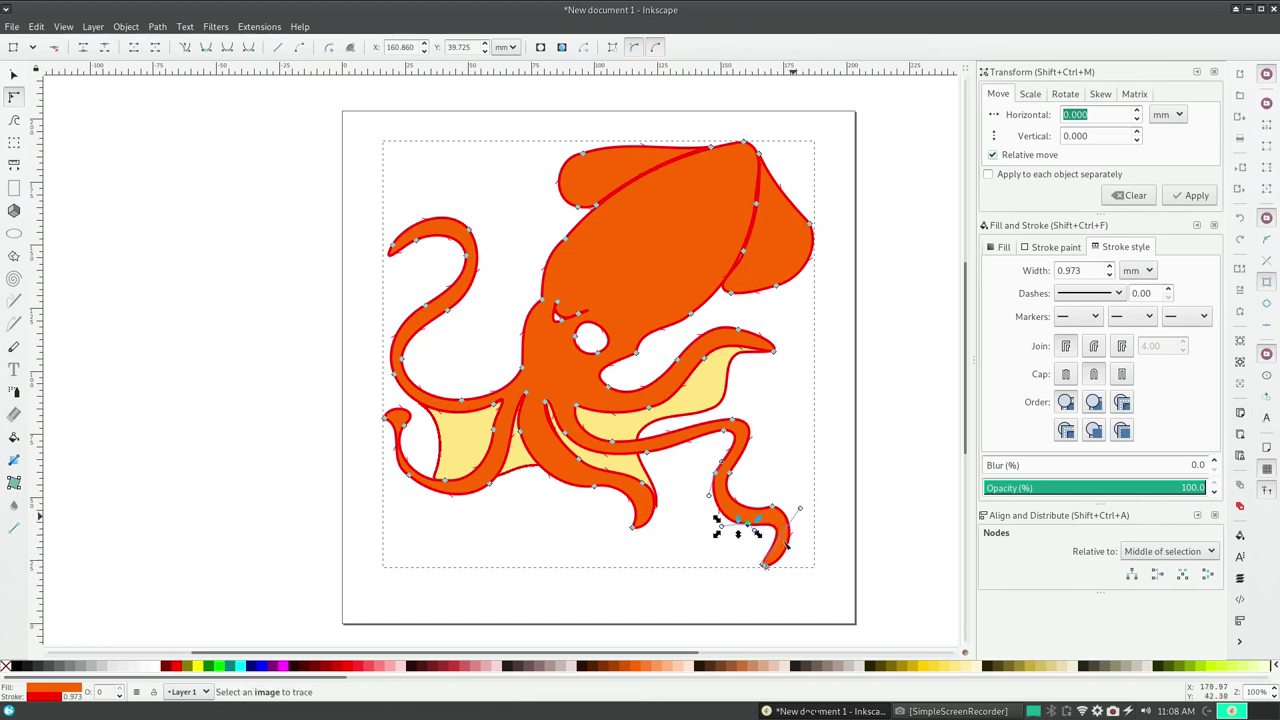
mouse_move(760, 565)
mouse_down()
mouse_move(783, 577)
mouse_move(765, 605)
mouse_move(800, 545)
mouse_move(768, 504)
mouse_up()
drag(764, 567, 768, 560)
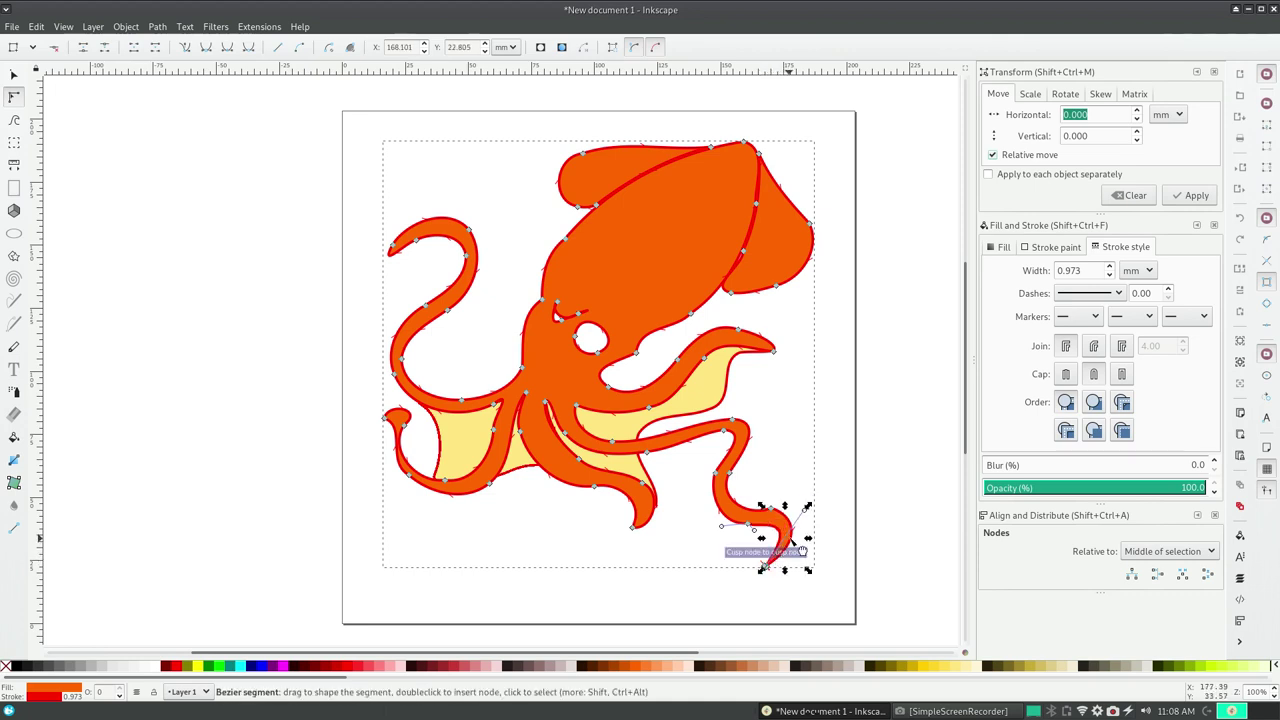
drag(770, 513, 781, 513)
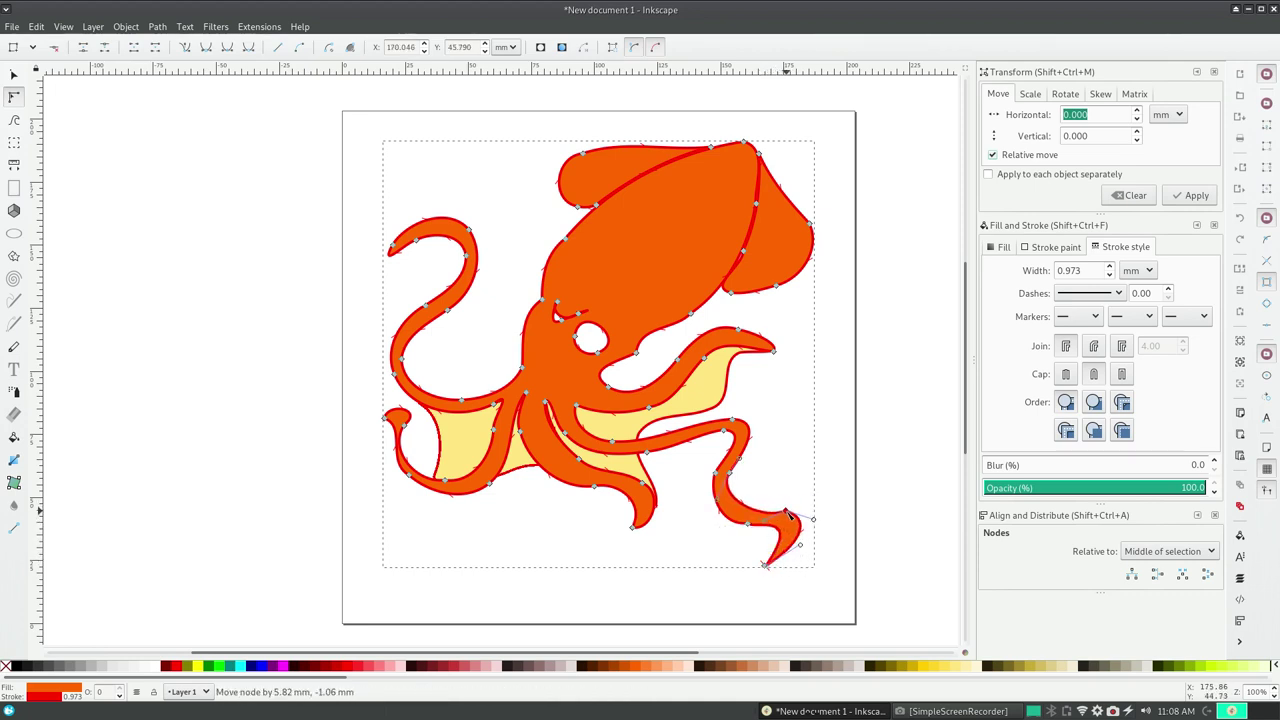
drag(765, 567, 771, 558)
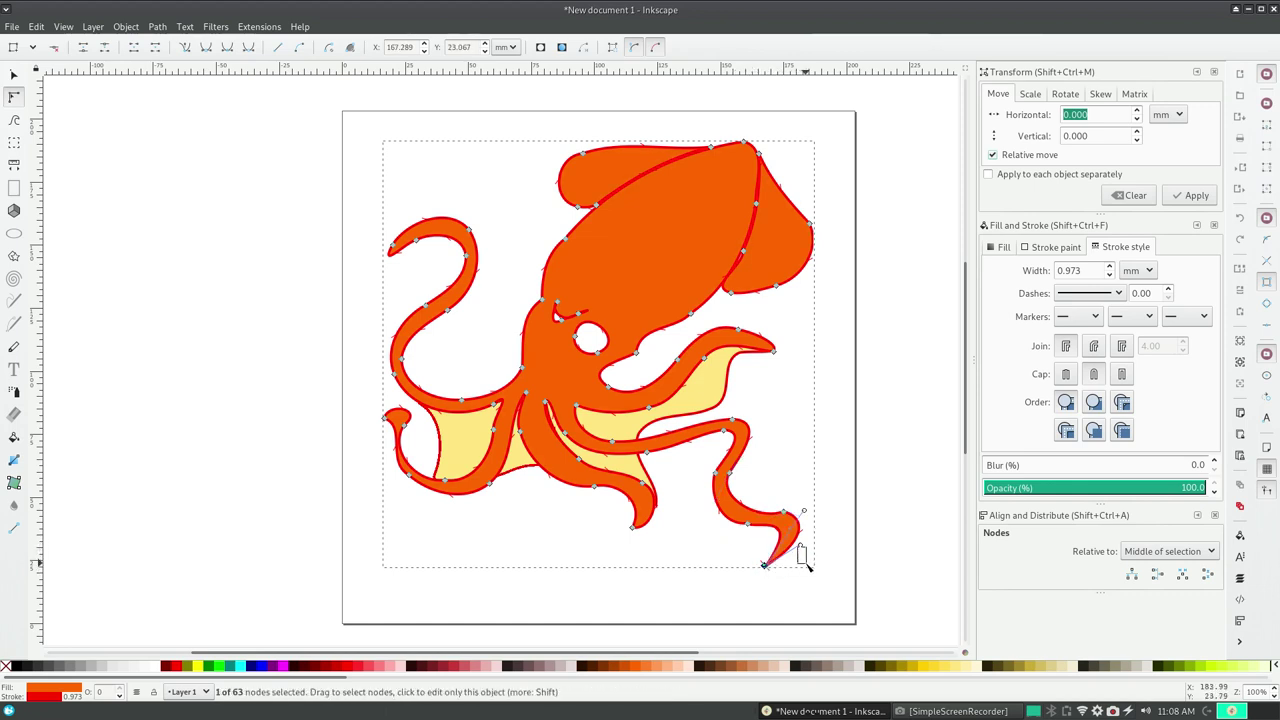
click(804, 553)
click(770, 525)
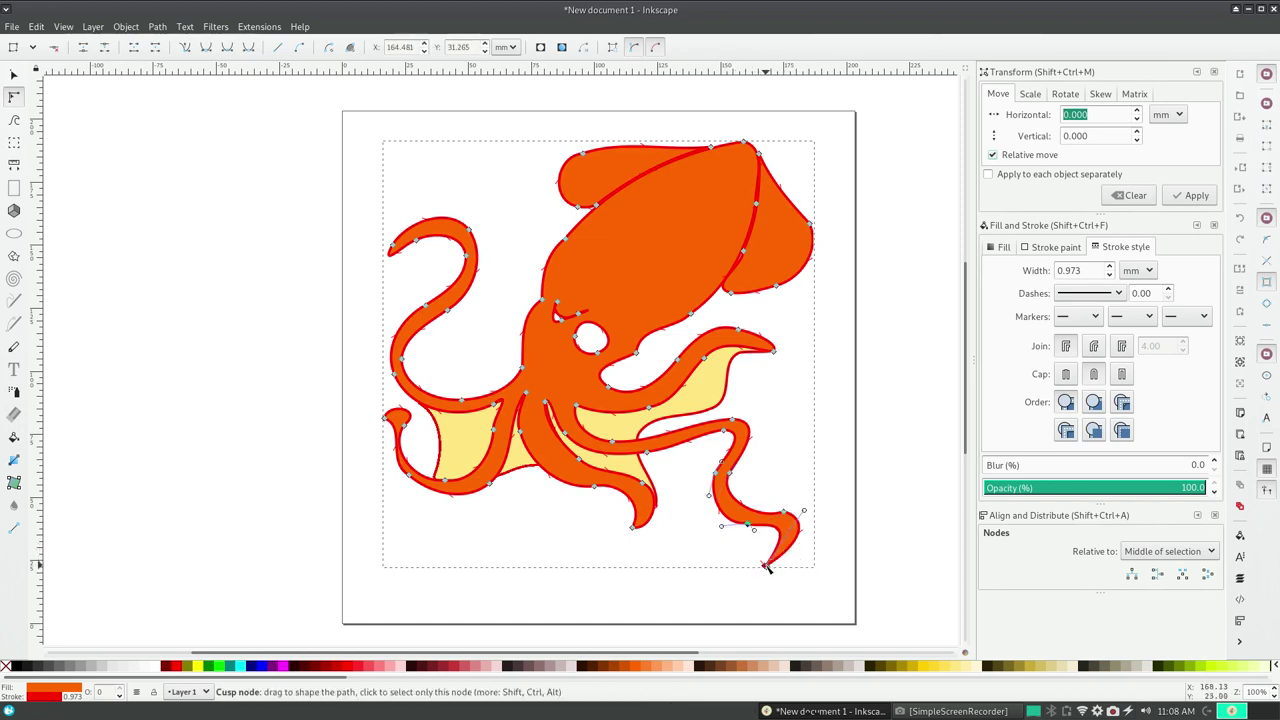
drag(804, 511, 784, 513)
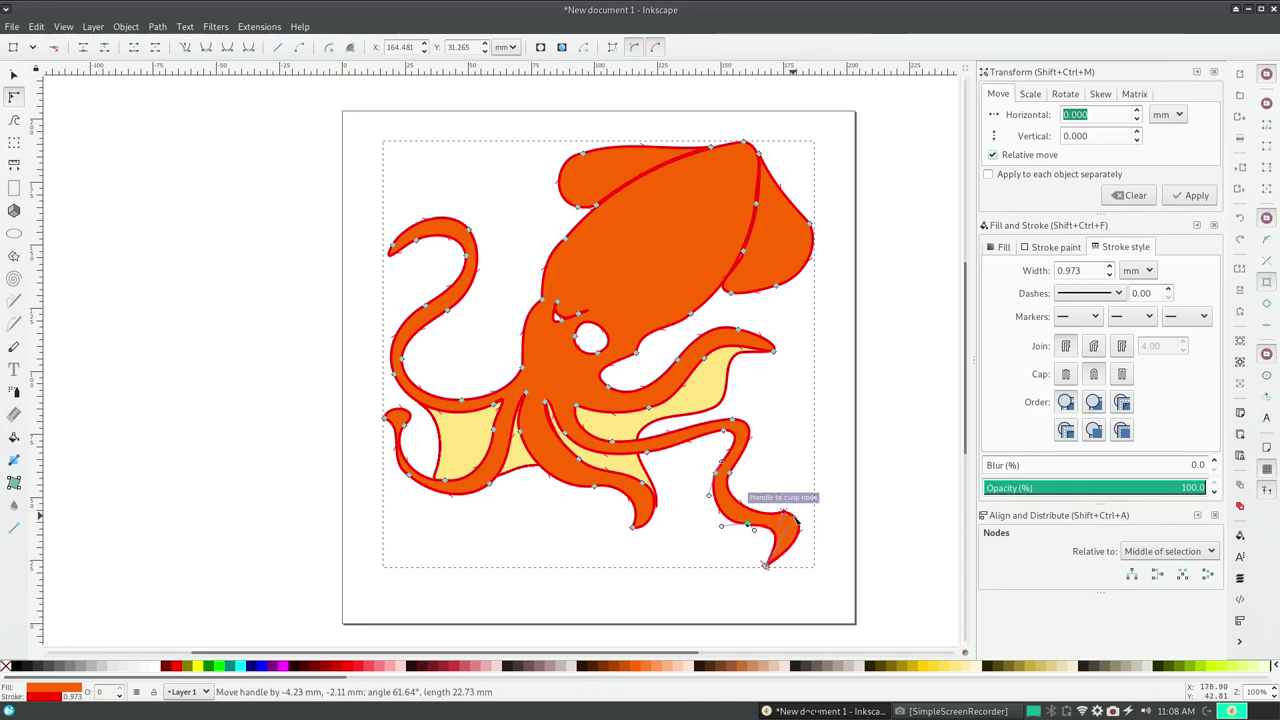
click(678, 465)
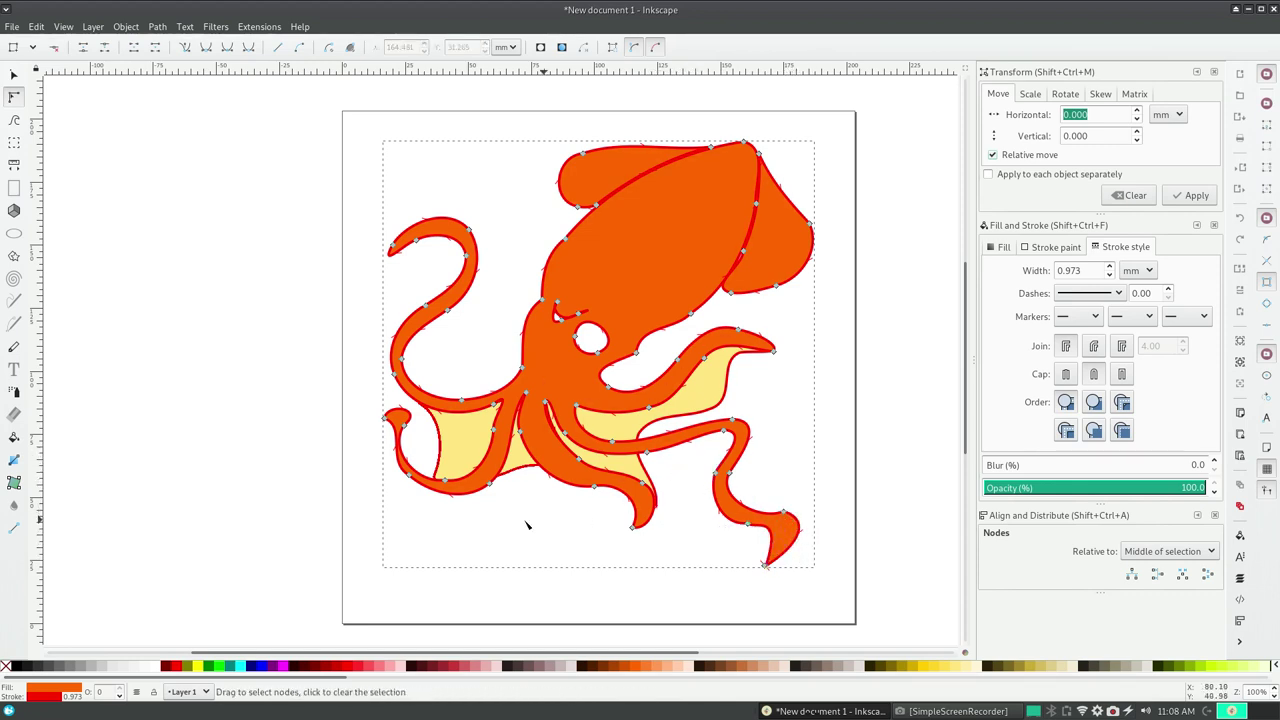
- Pull the far-left tentacle tip up and left into a sharper, upward-curving point
drag(385, 420, 360, 398)
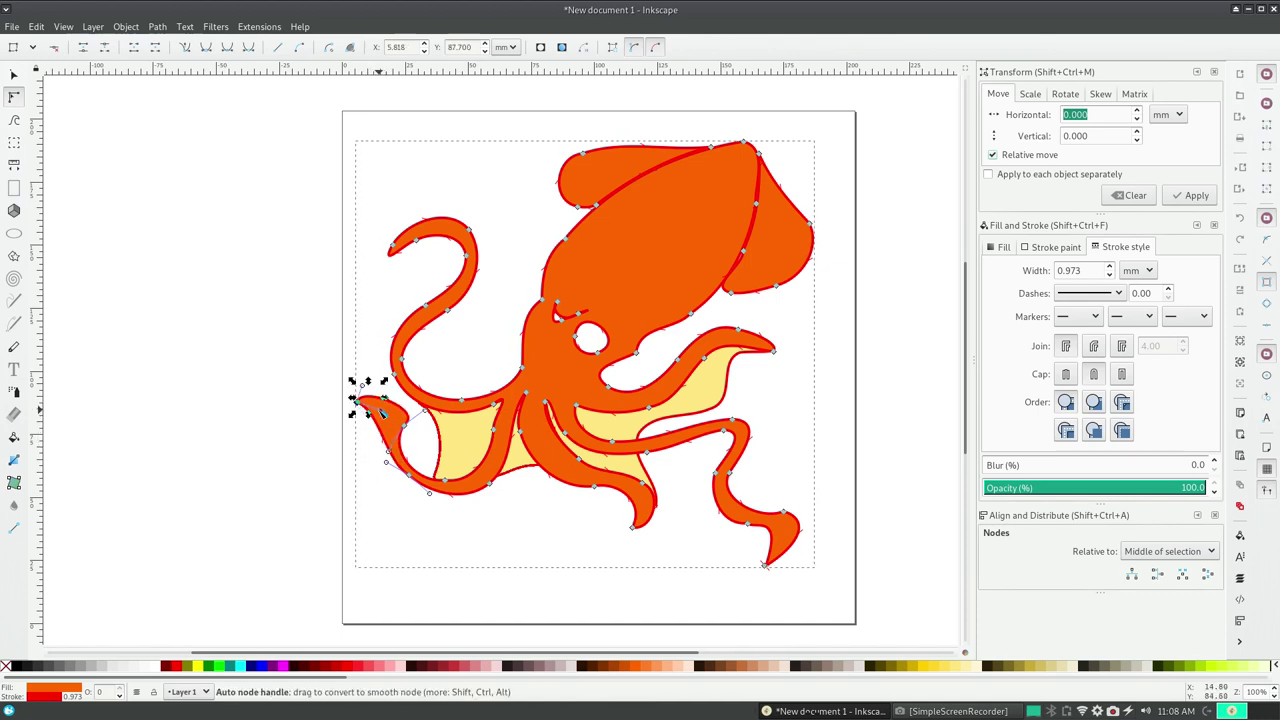
mouse_move(383, 413)
mouse_down()
mouse_move(402, 410)
mouse_move(410, 427)
mouse_up()
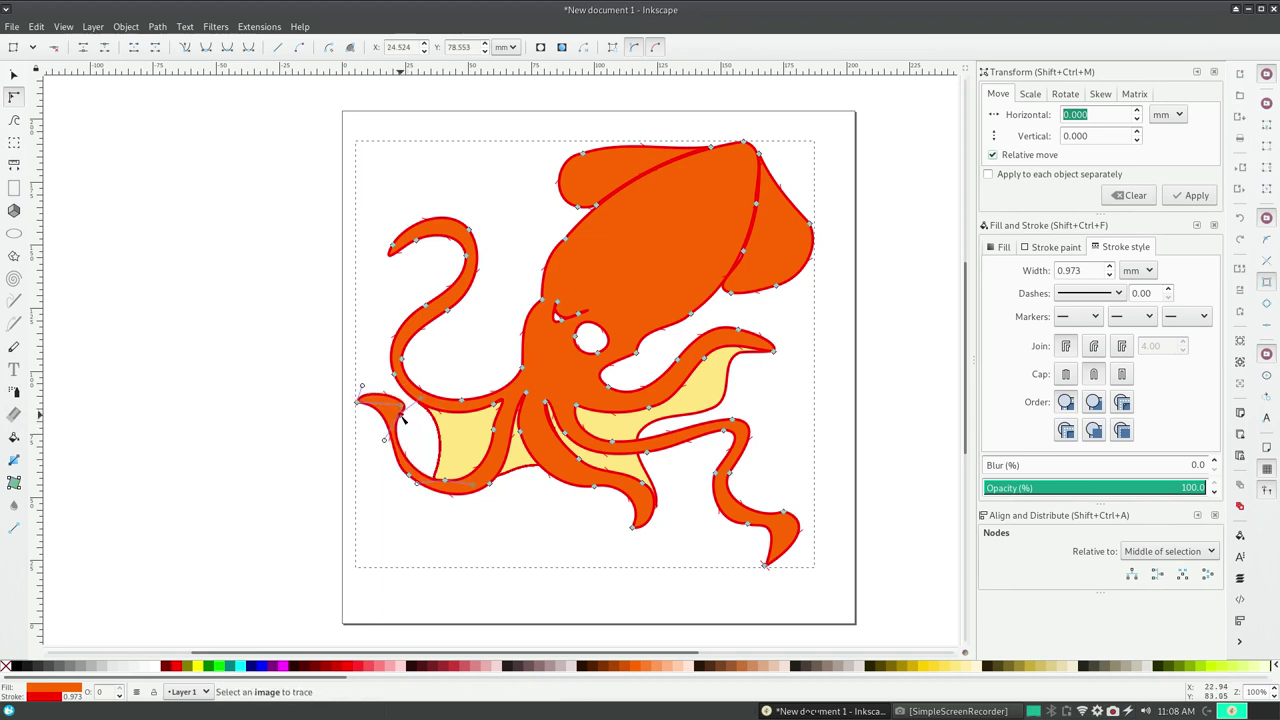
drag(432, 407, 393, 390)
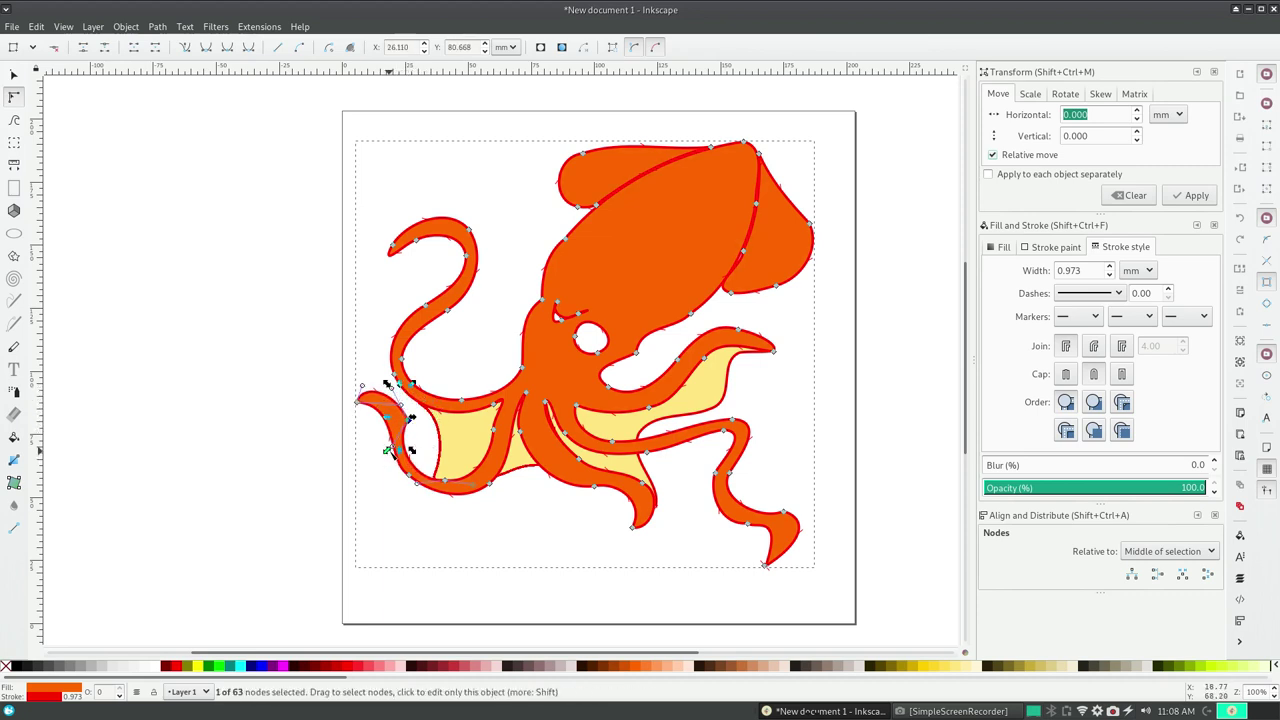
mouse_move(399, 451)
mouse_down()
mouse_move(446, 484)
mouse_move(450, 467)
mouse_up()
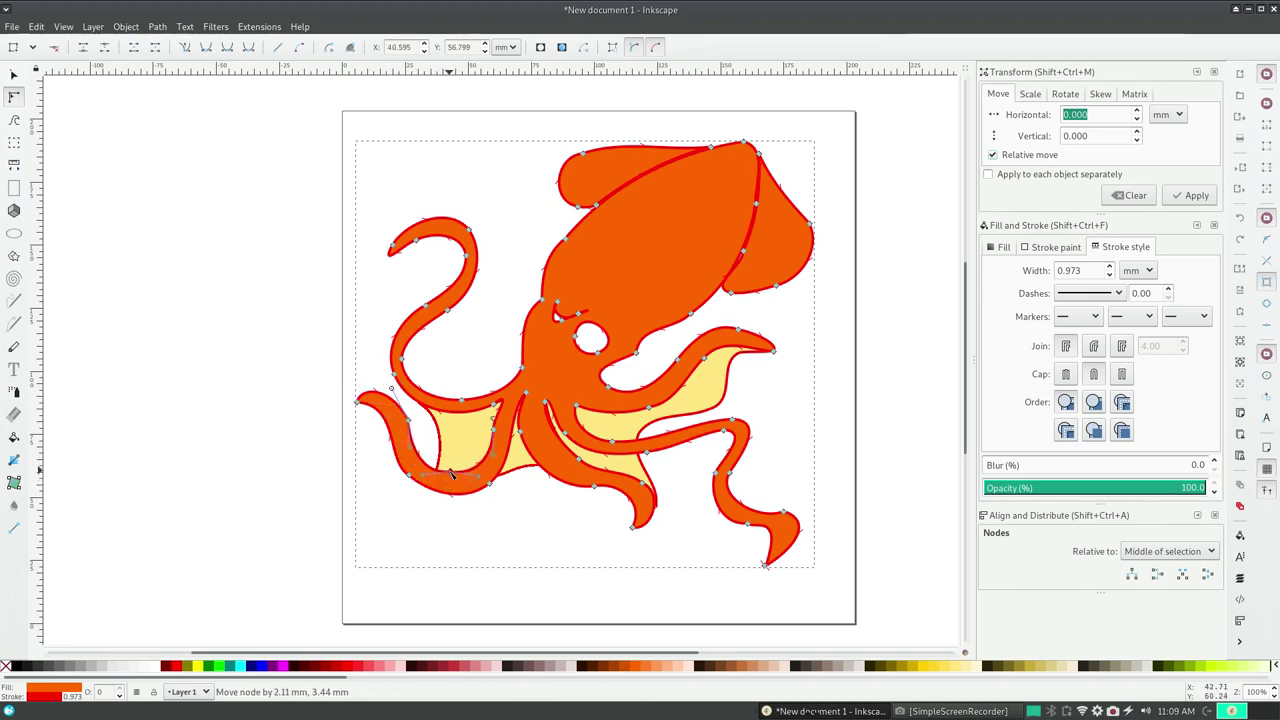
click(830, 510)
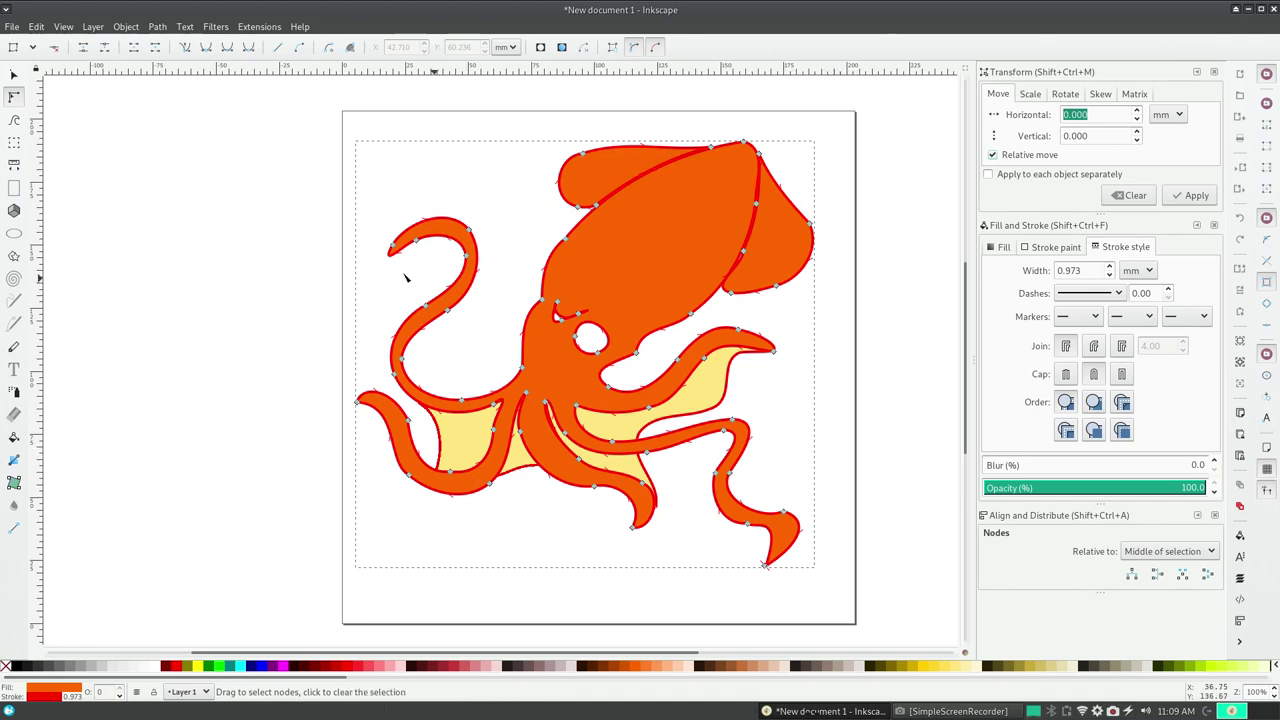
click(14, 75)
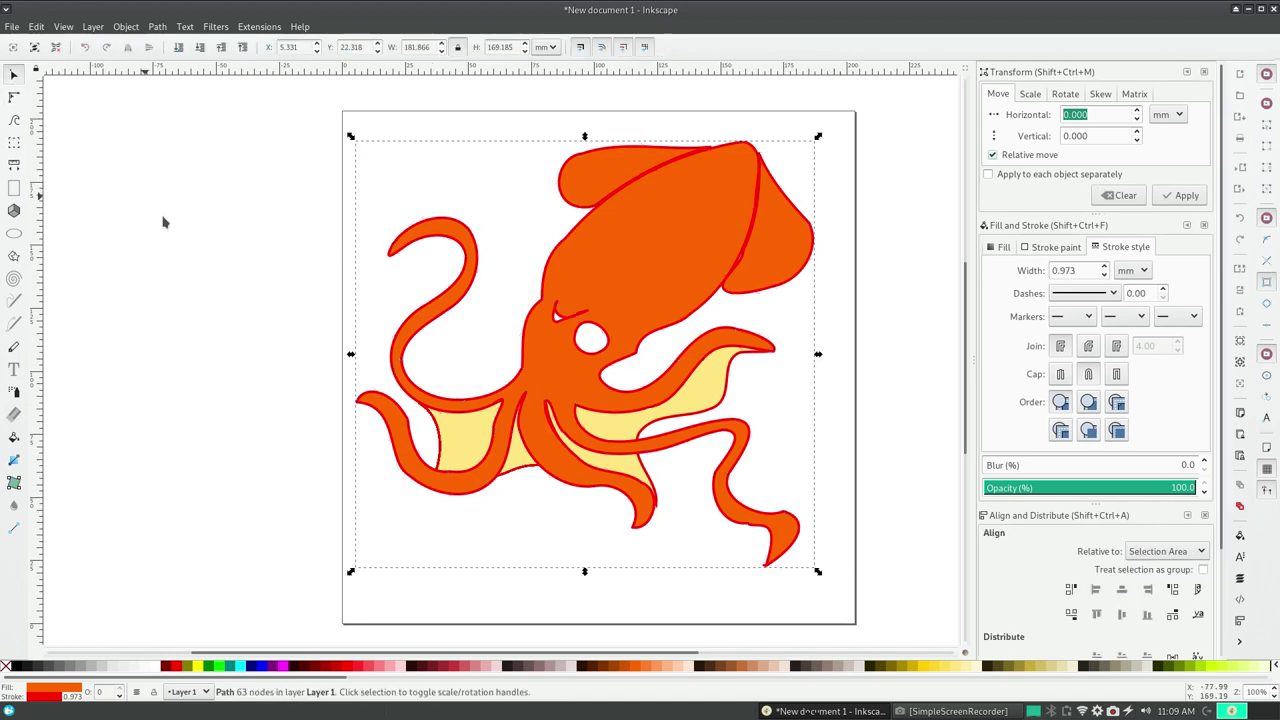
mouse_move(602, 288)
mouse_down()
mouse_move(733, 206)
mouse_move(689, 236)
mouse_up()
key(ctrl+z)
click(15, 144)
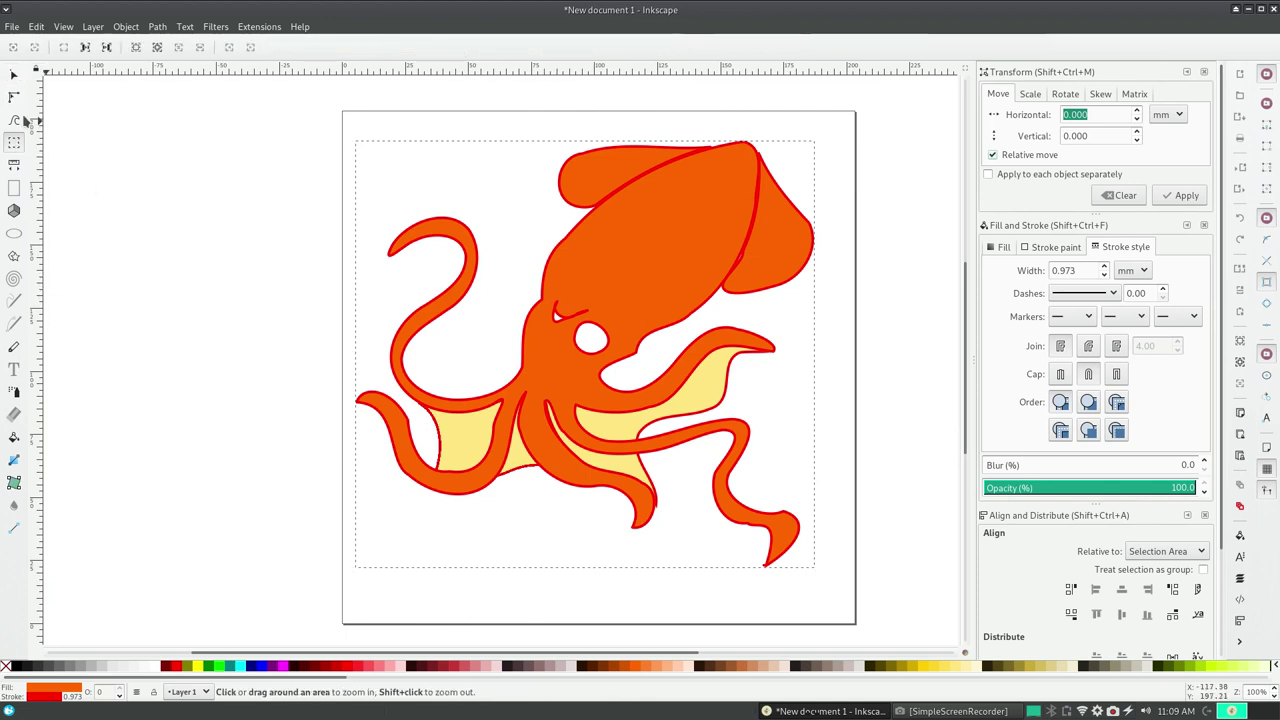
click(14, 96)
- Select the nodes of the stray pointed shape beside the squid's eye
click(557, 308)
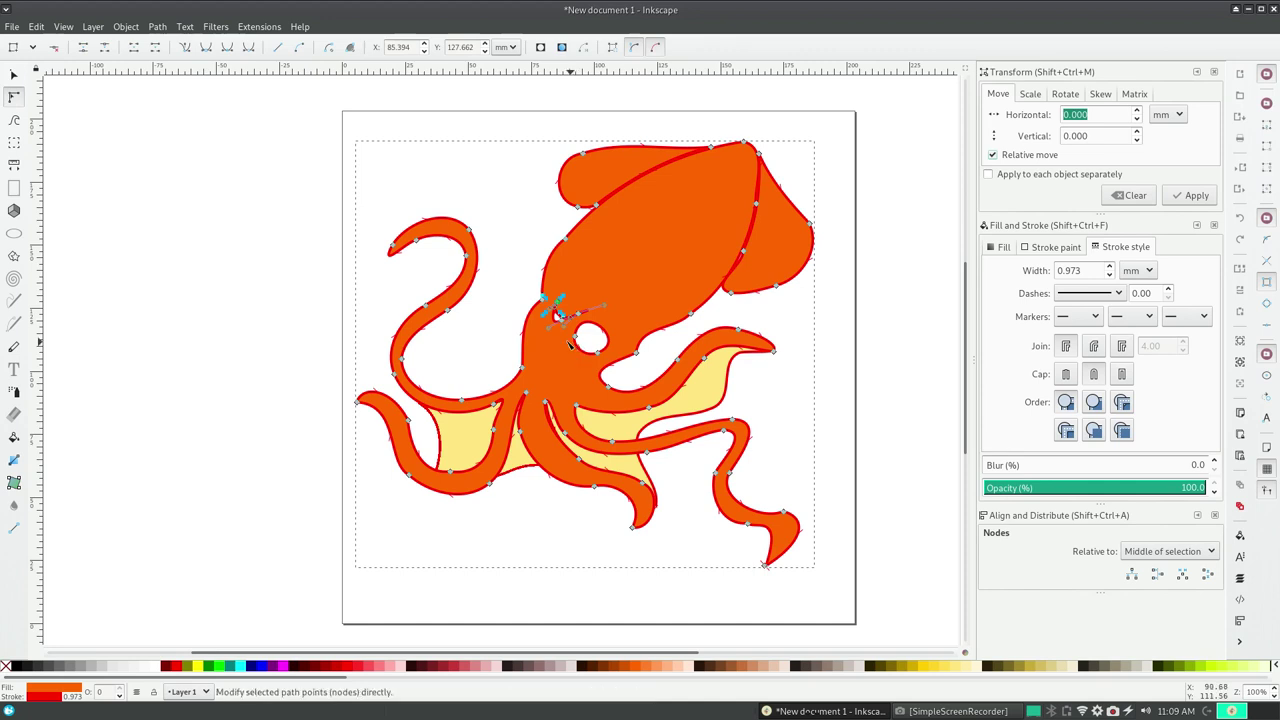
right_click(557, 312)
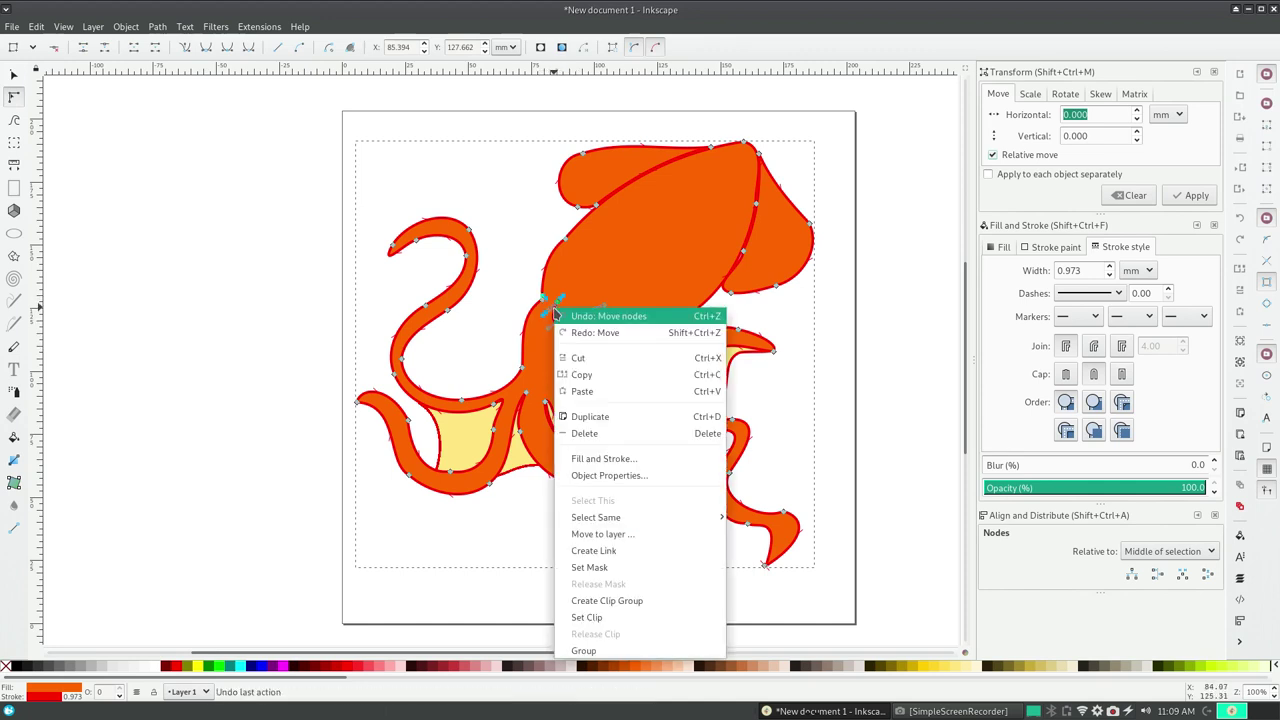
click(665, 251)
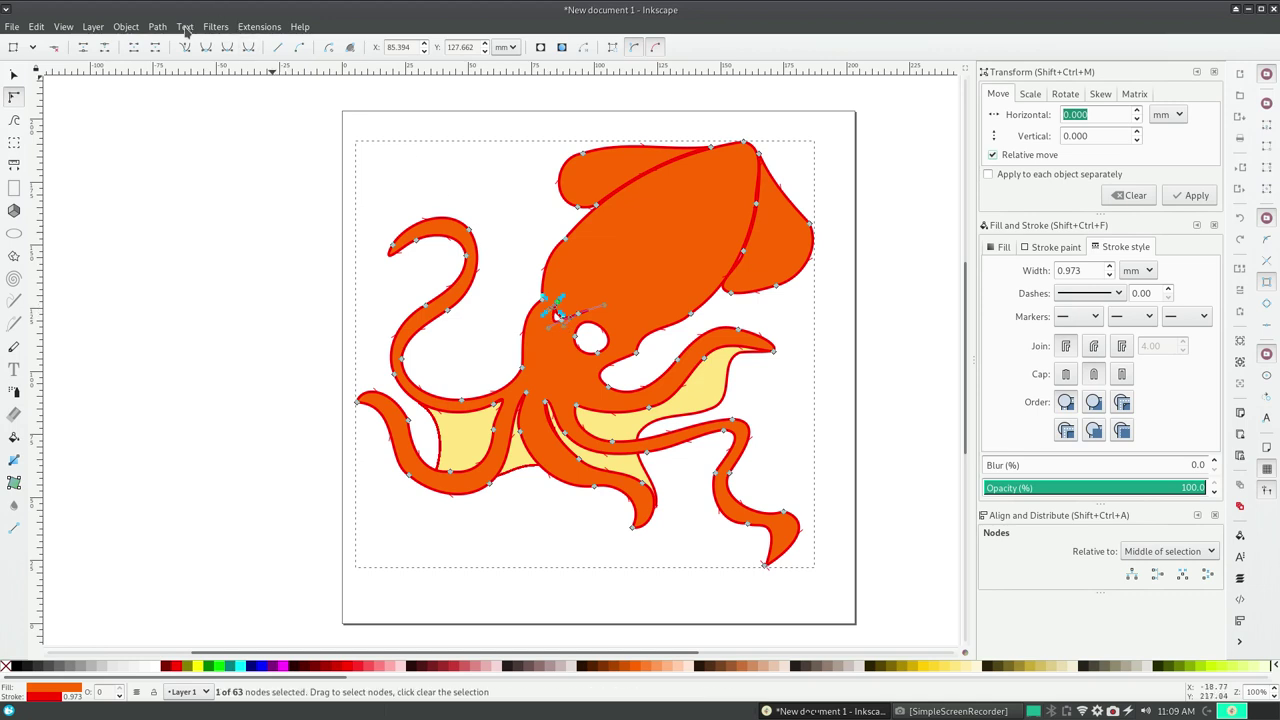
click(507, 290)
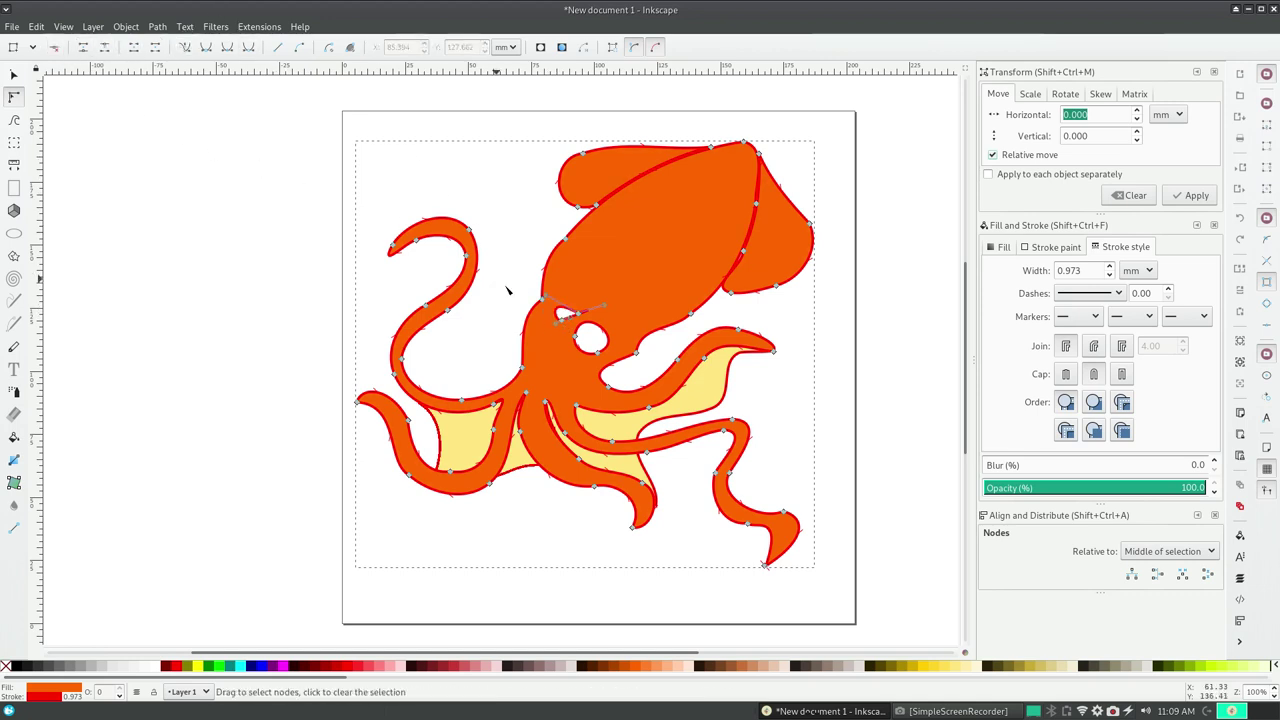
drag(612, 324, 539, 290)
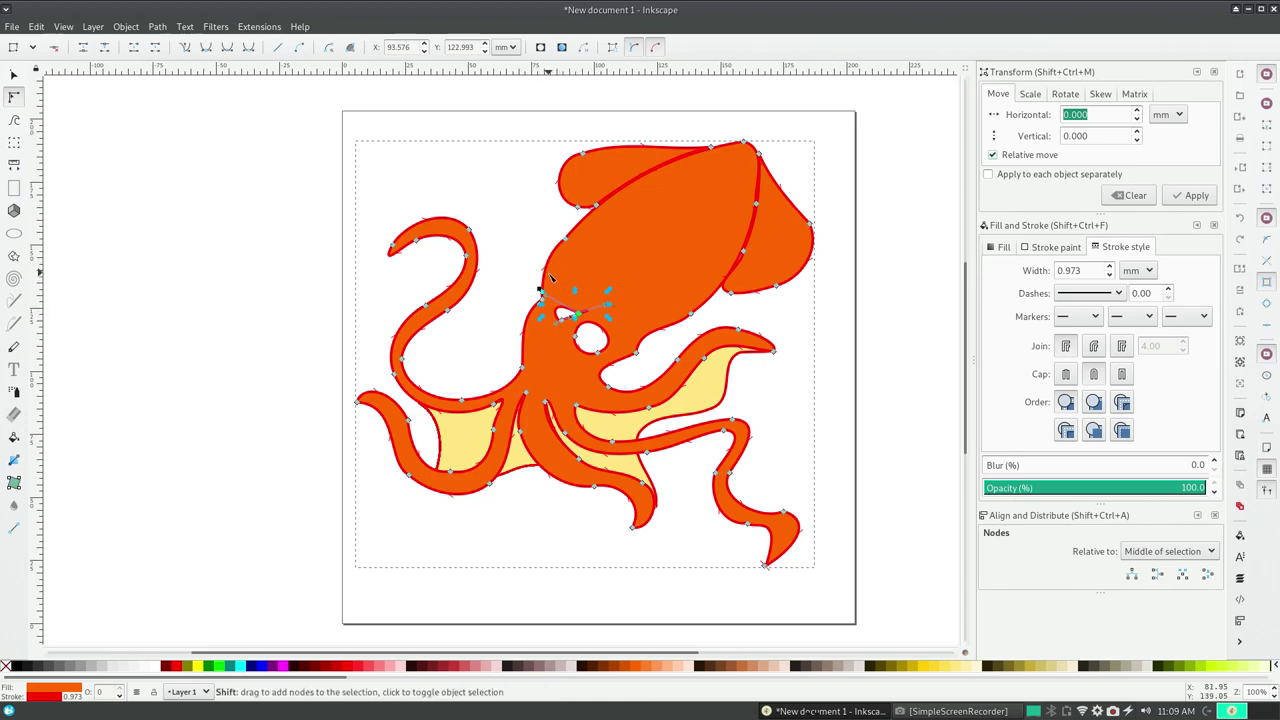
ctrl+scroll(550, 280, down, 1)
ctrl+scroll(550, 282, up, 1)
ctrl+scroll(556, 290, up, 1)
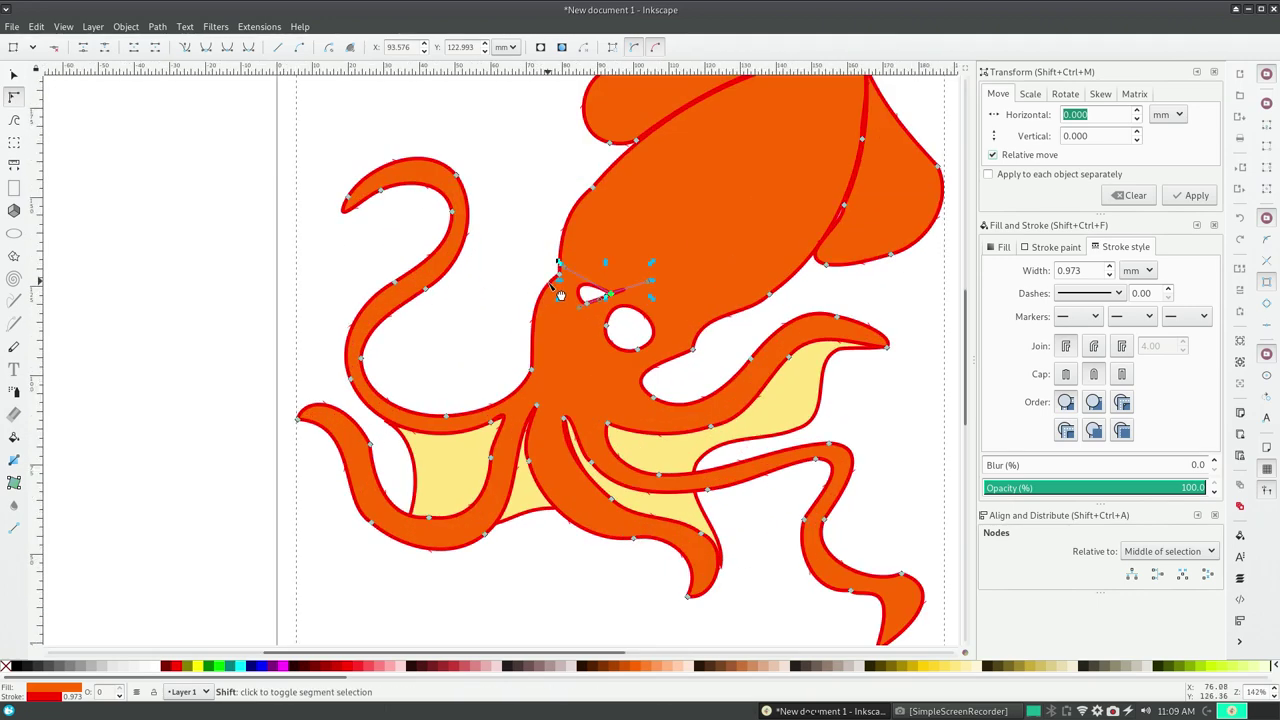
ctrl+scroll(560, 296, up, 2)
ctrl+scroll(740, 215, up, 1)
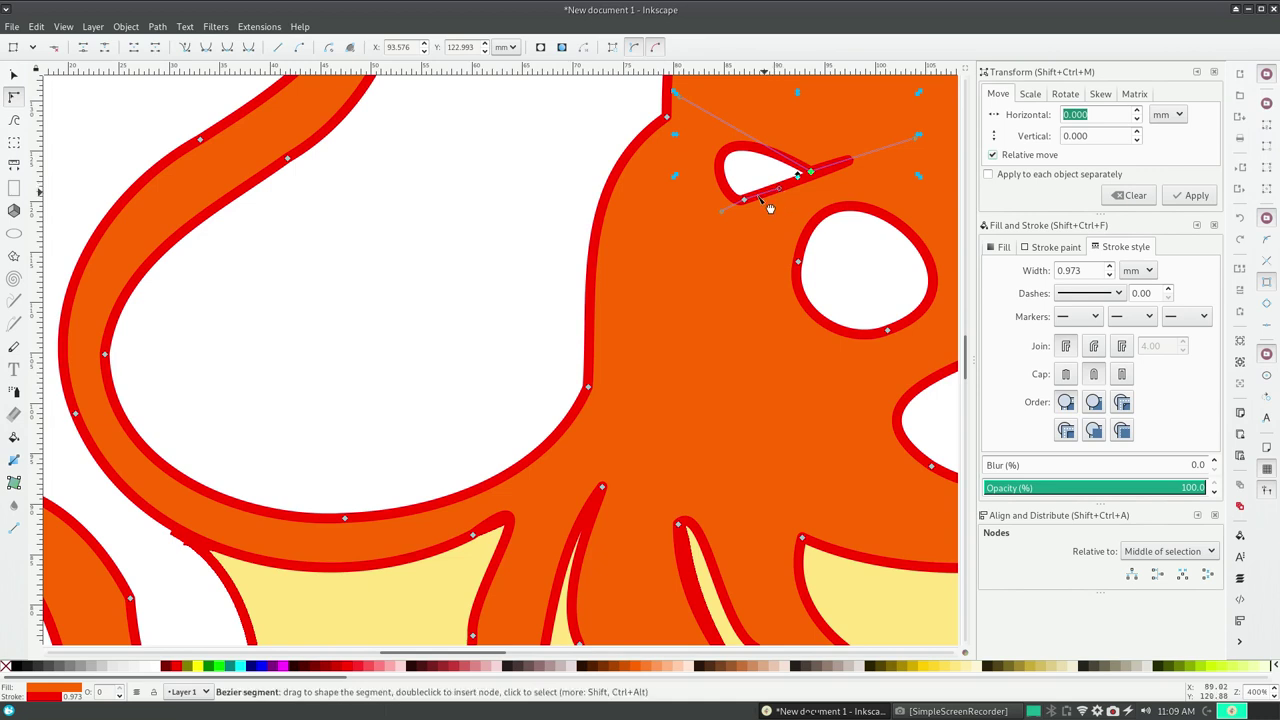
- Delete the pointed shape's node and the leftover diagonal line, leaving the round eye
click(743, 199)
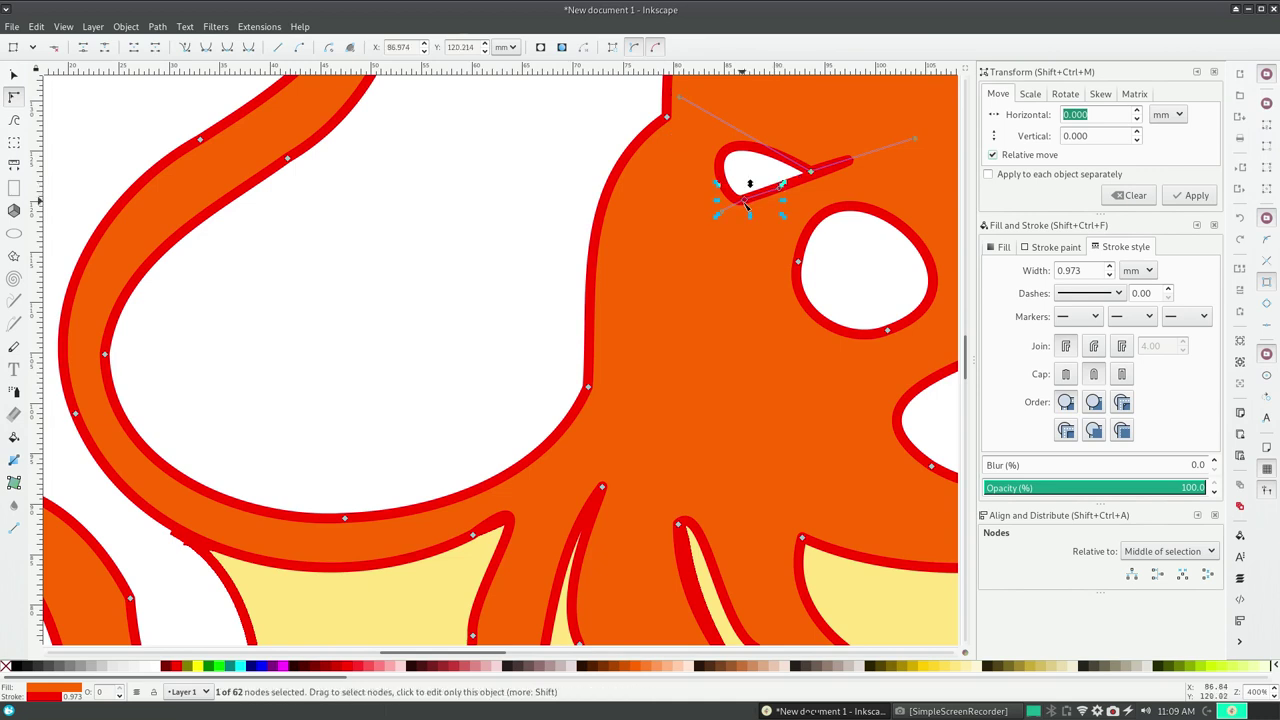
click(55, 48)
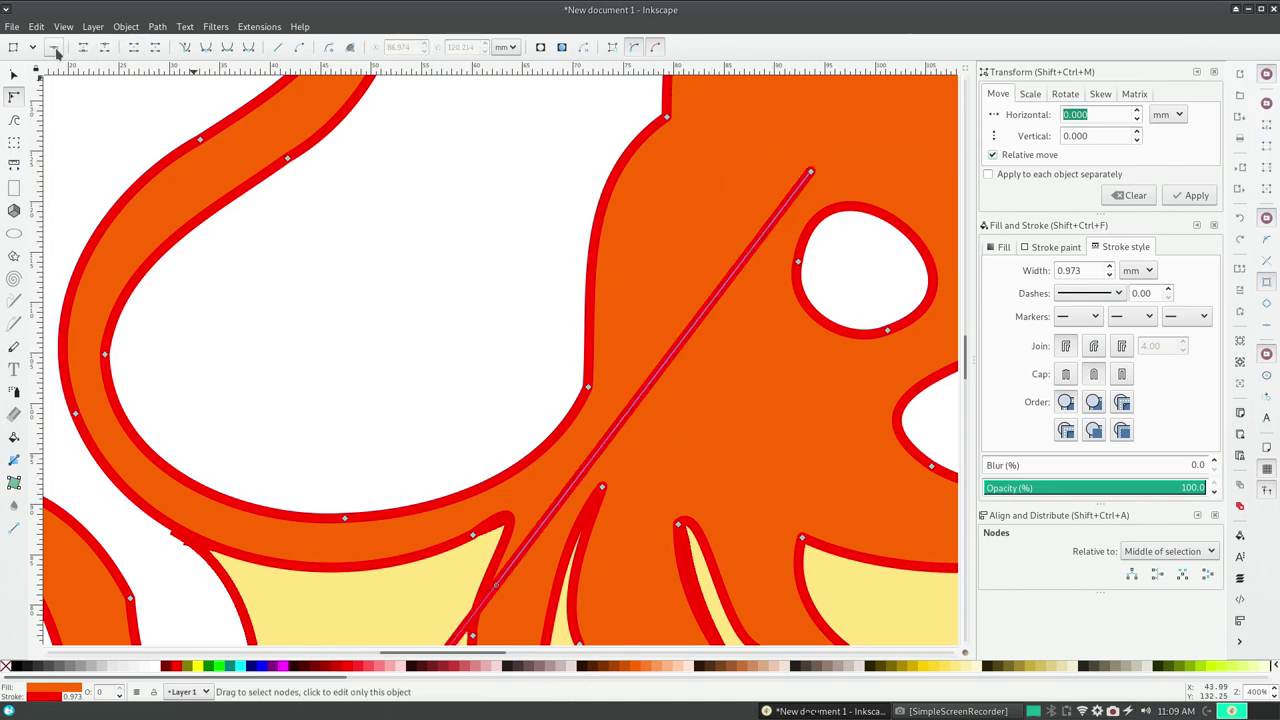
click(811, 170)
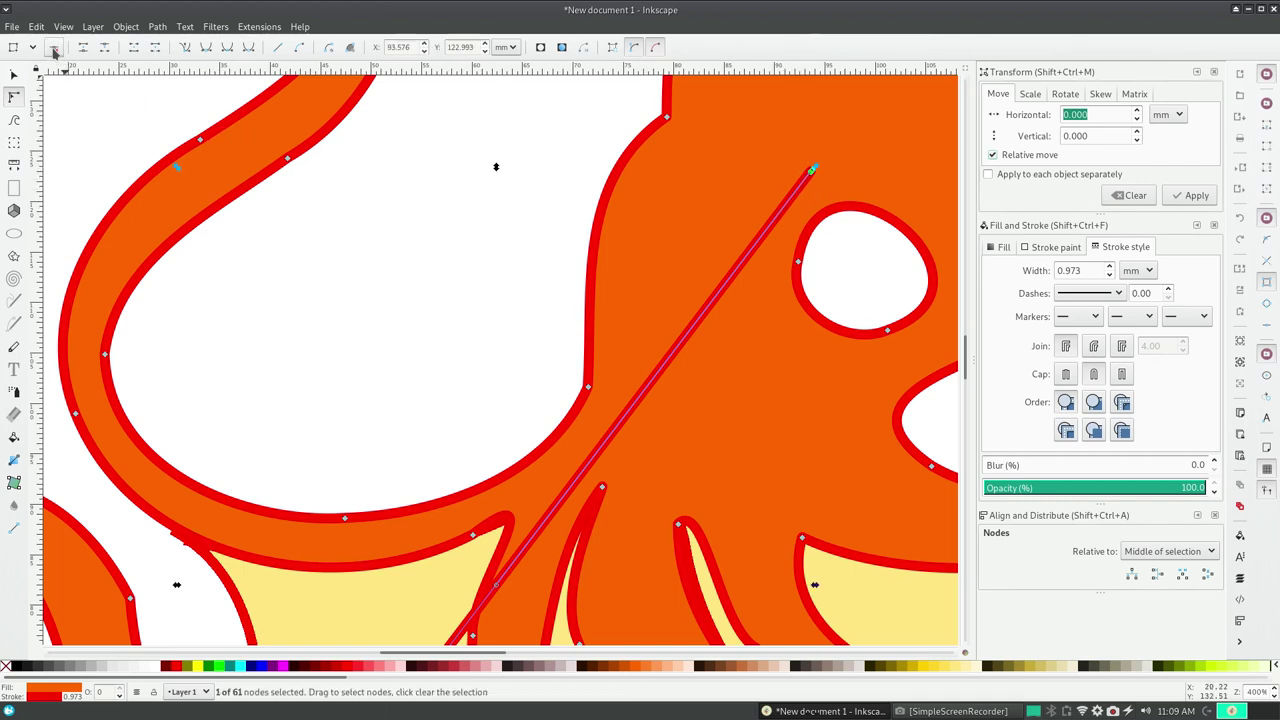
click(55, 48)
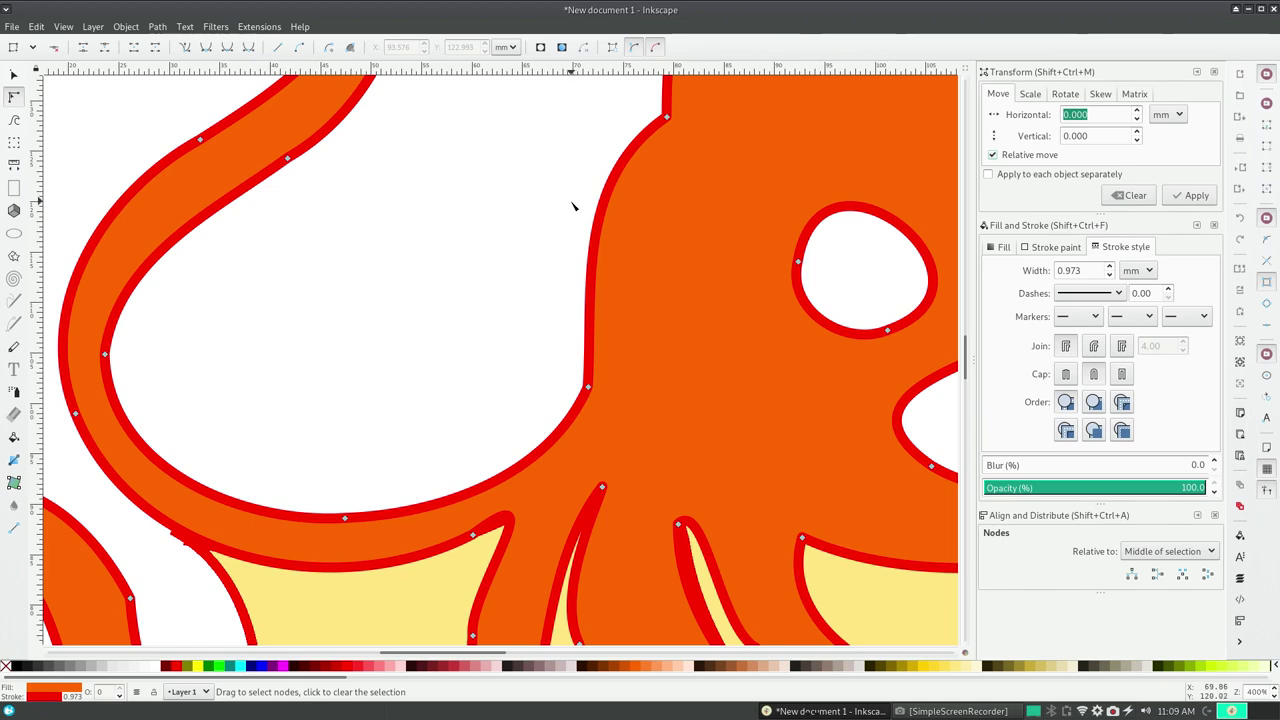
key(plus)
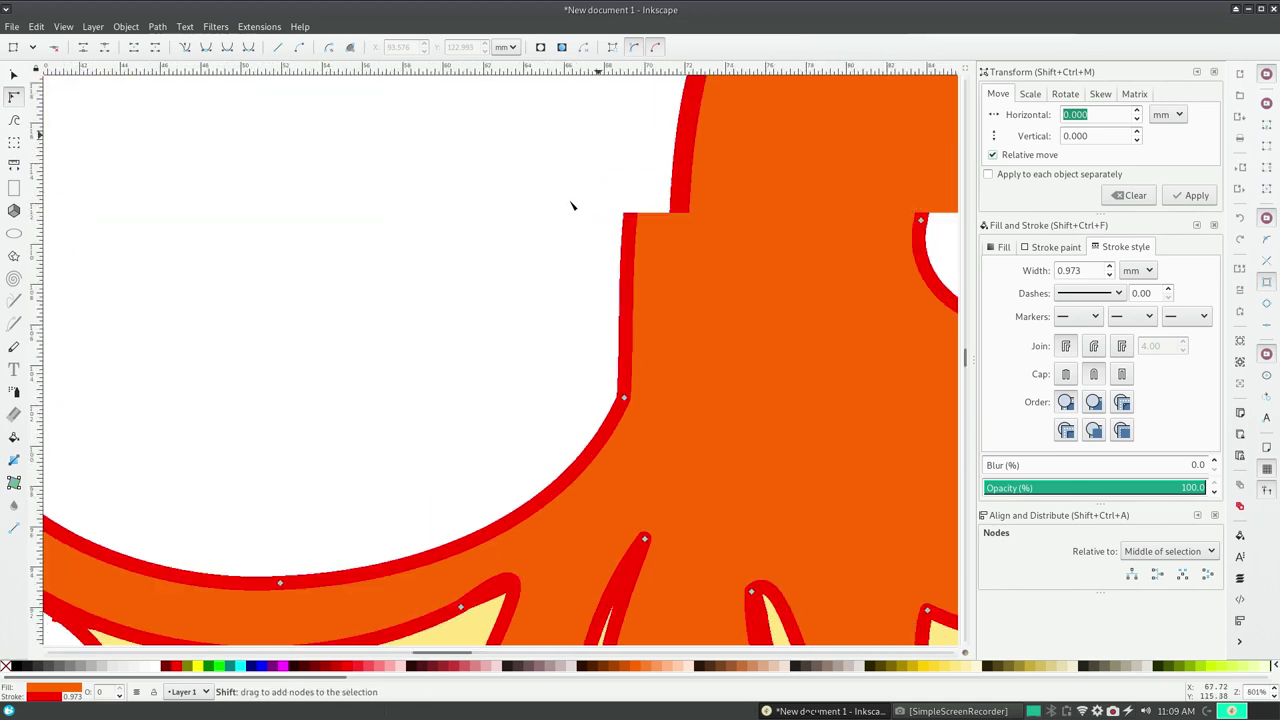
key(minus)
key(minus)
key(minus)
key(minus)
key(minus)
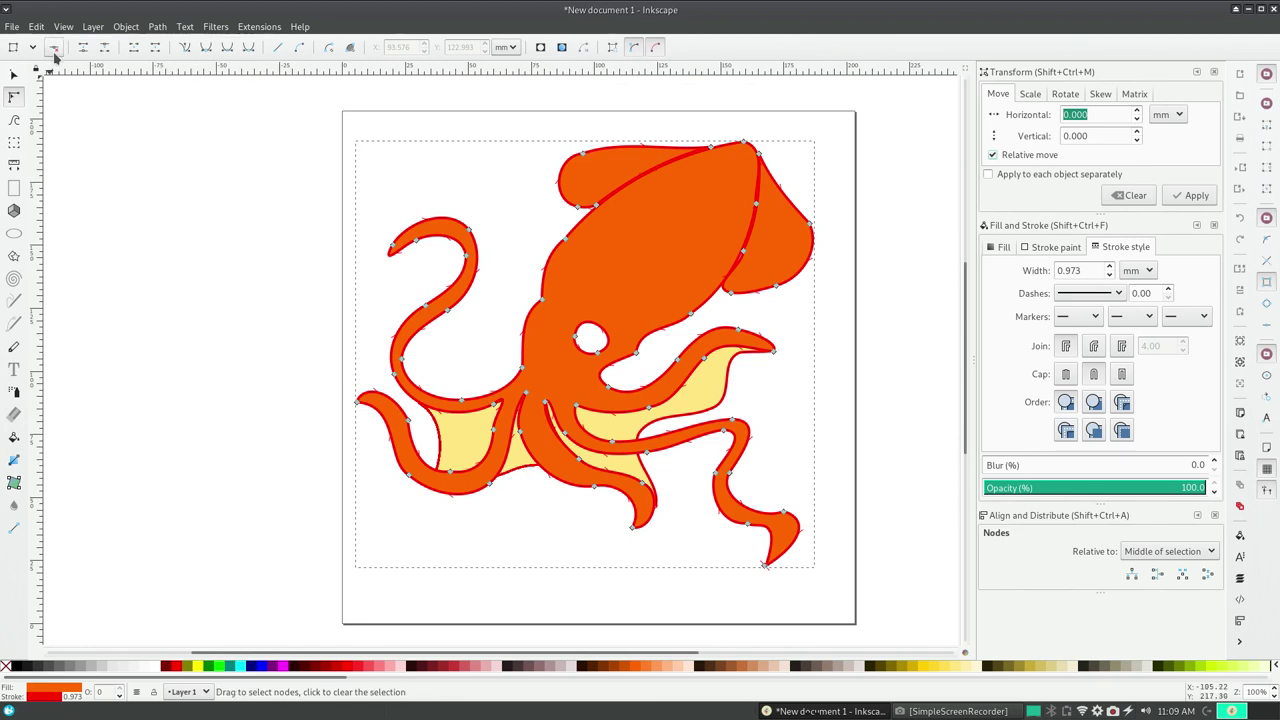
- Delete the extra lower-right tentacle-tip nodes, leaving a 58-node body path
click(14, 75)
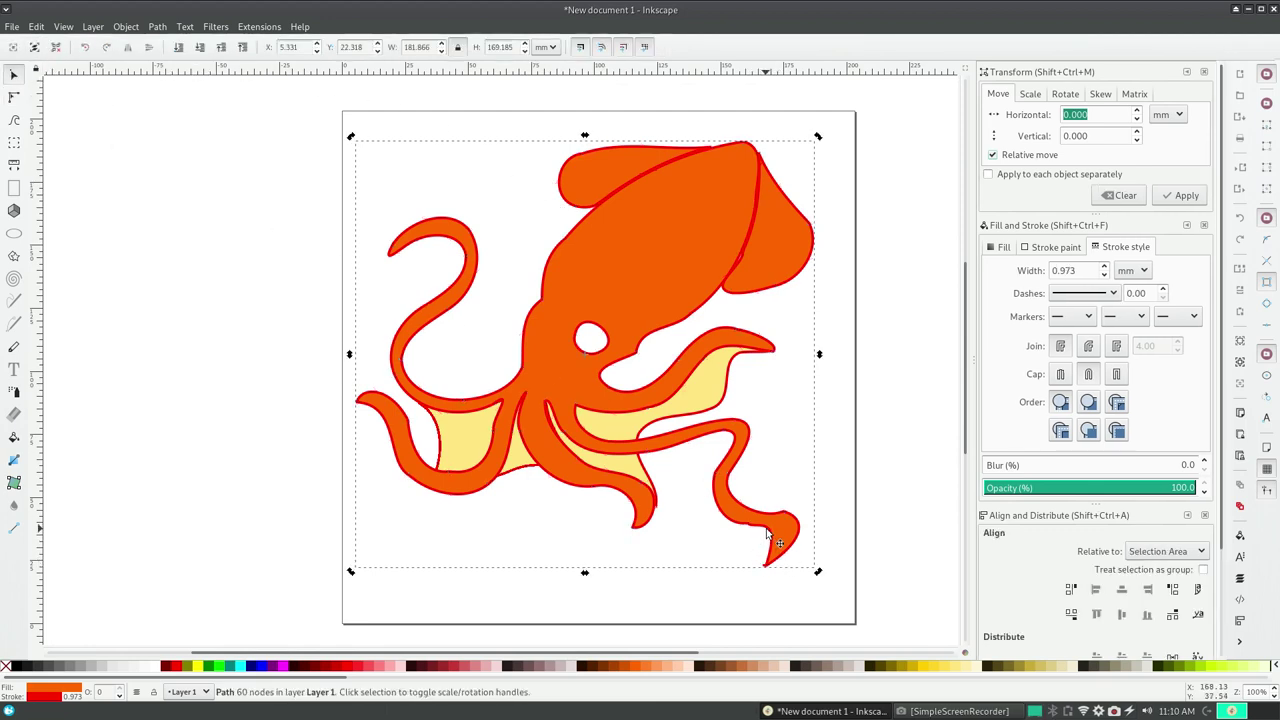
key(n)
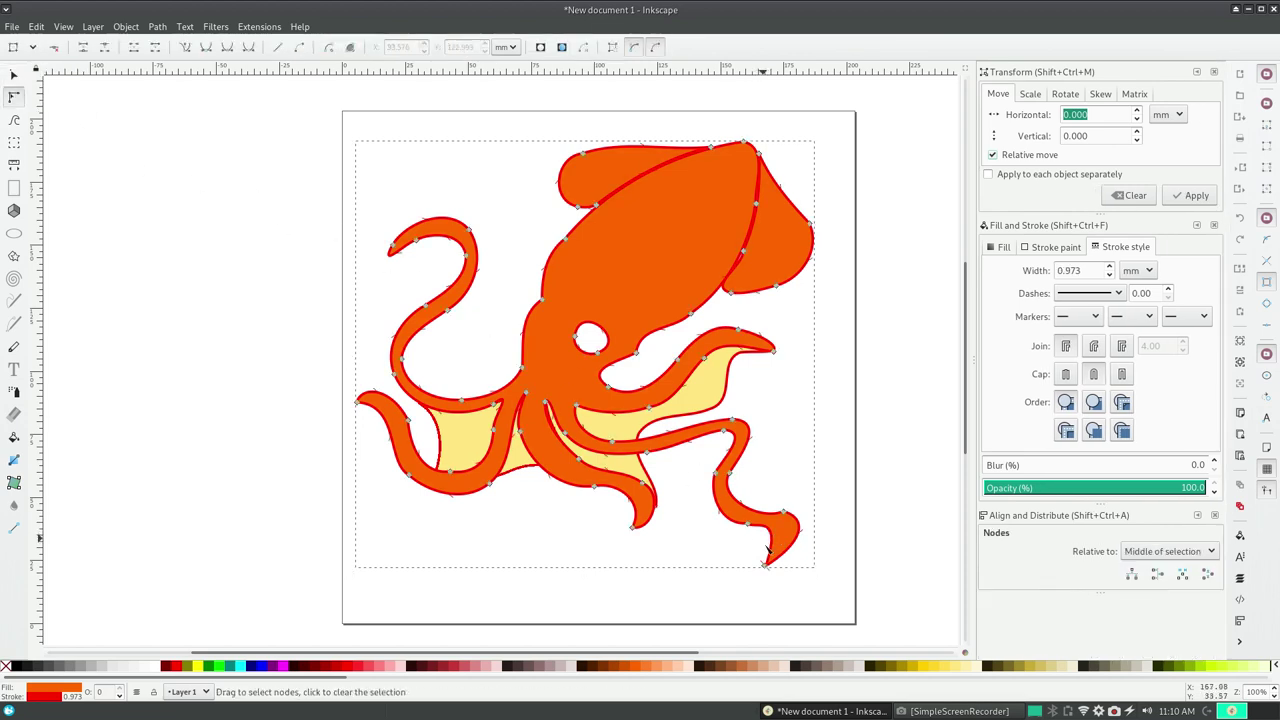
click(764, 564)
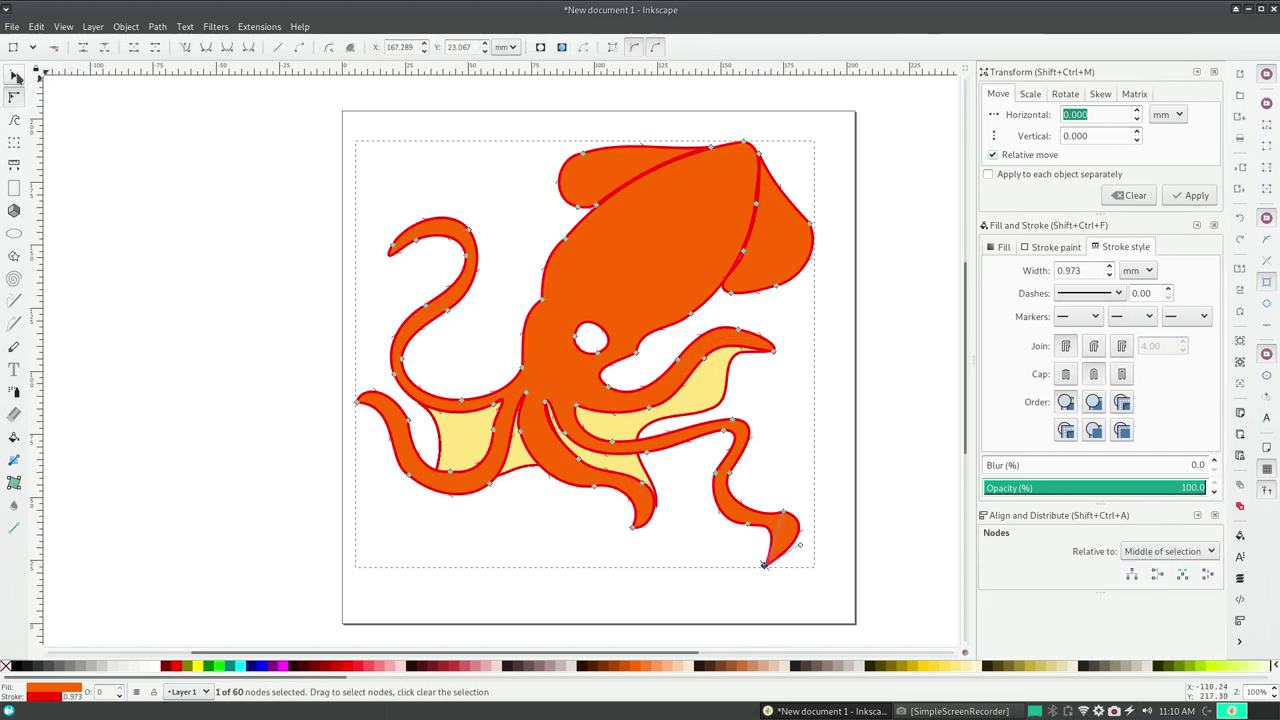
click(55, 48)
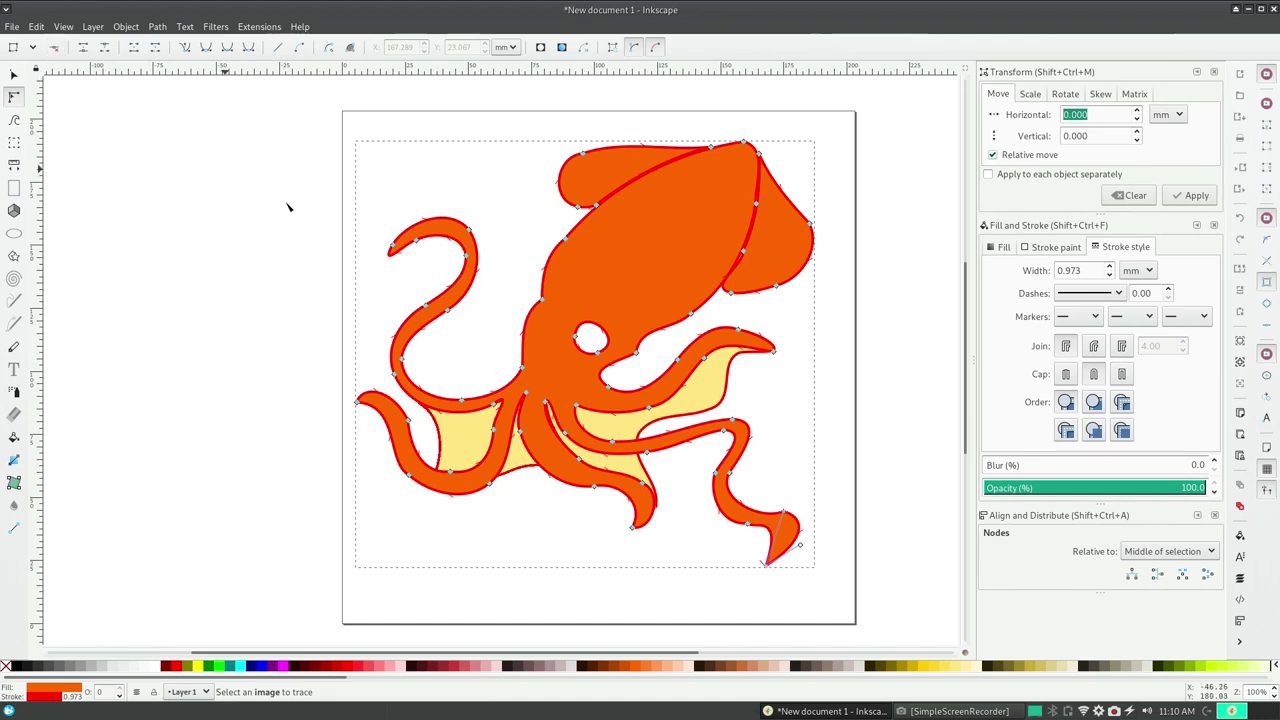
click(755, 530)
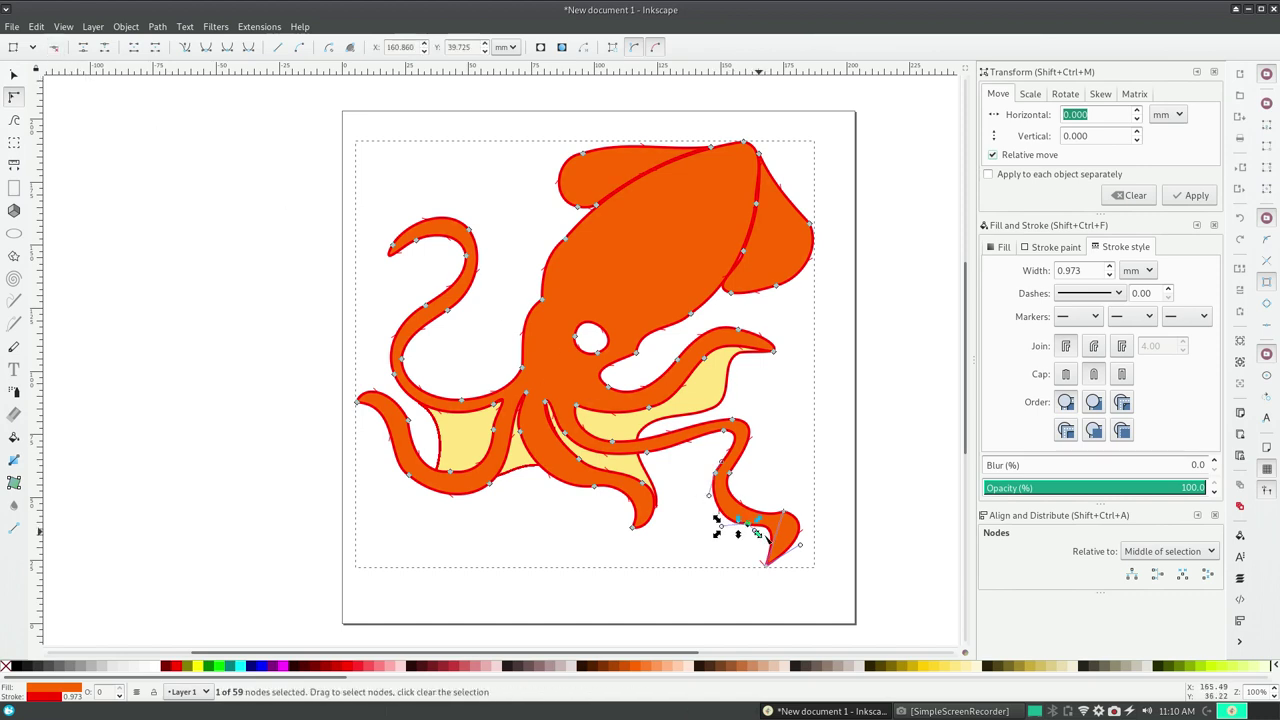
key(Tab)
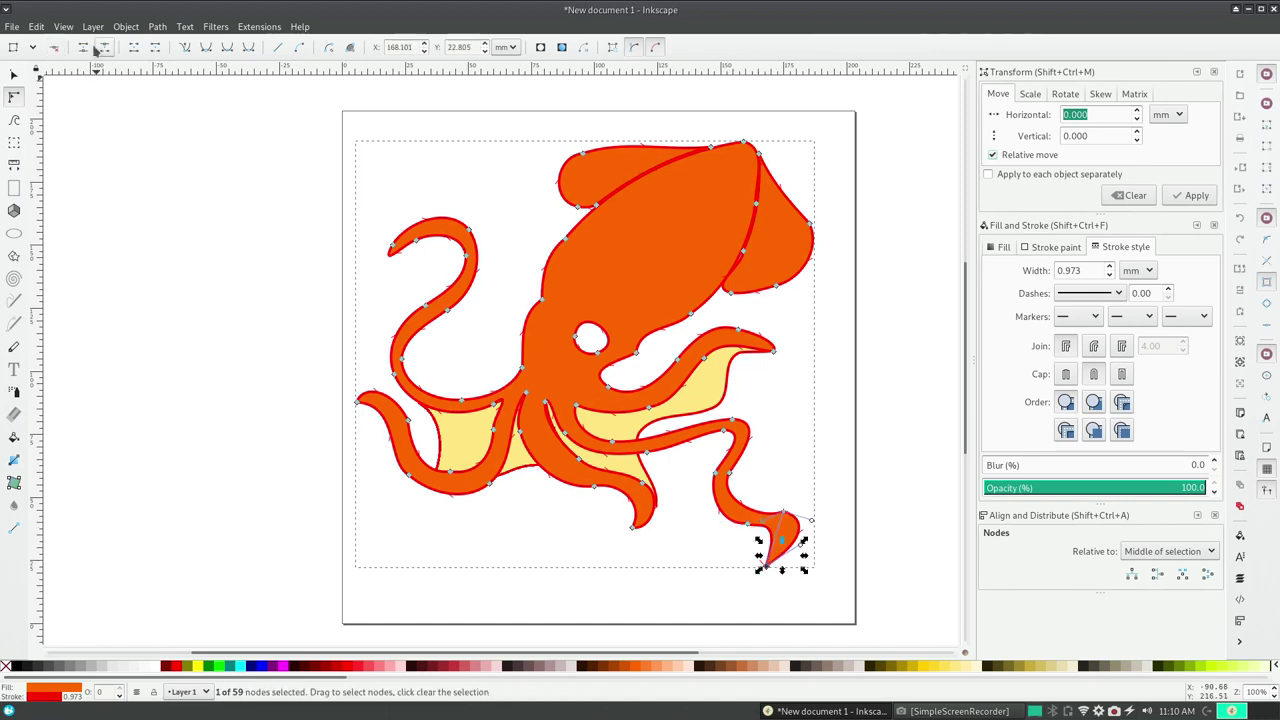
click(55, 48)
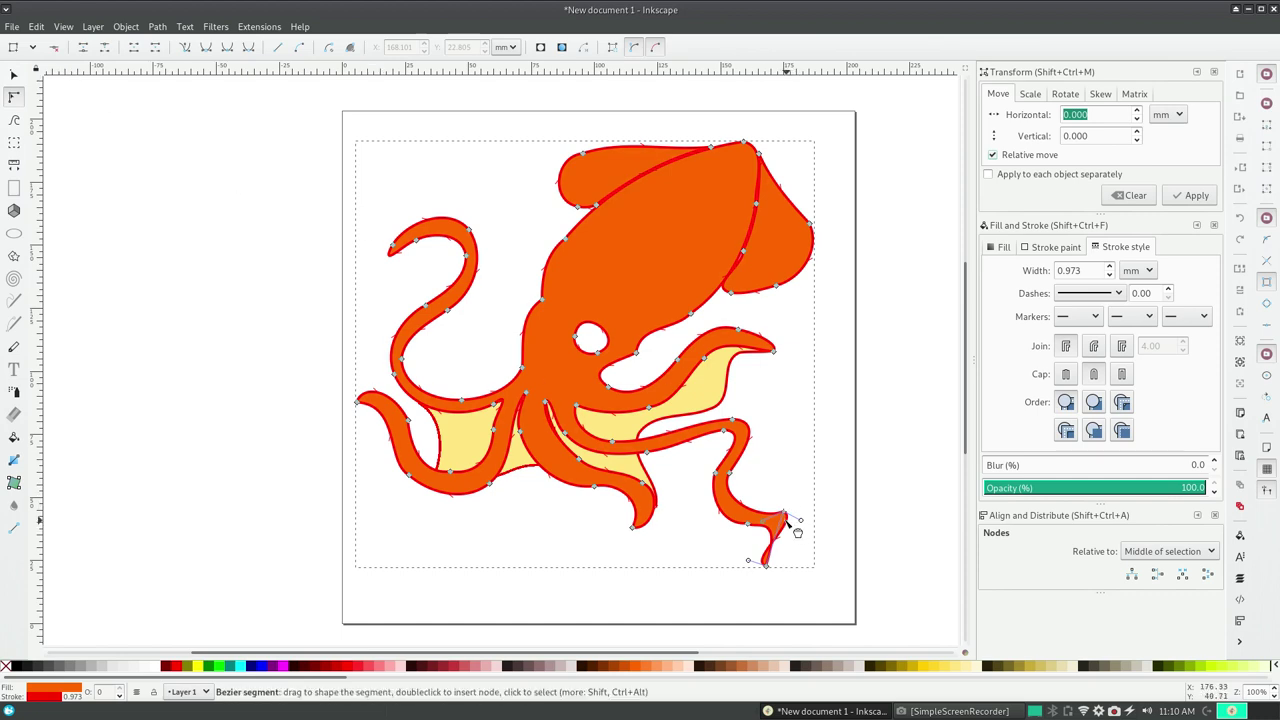
click(776, 570)
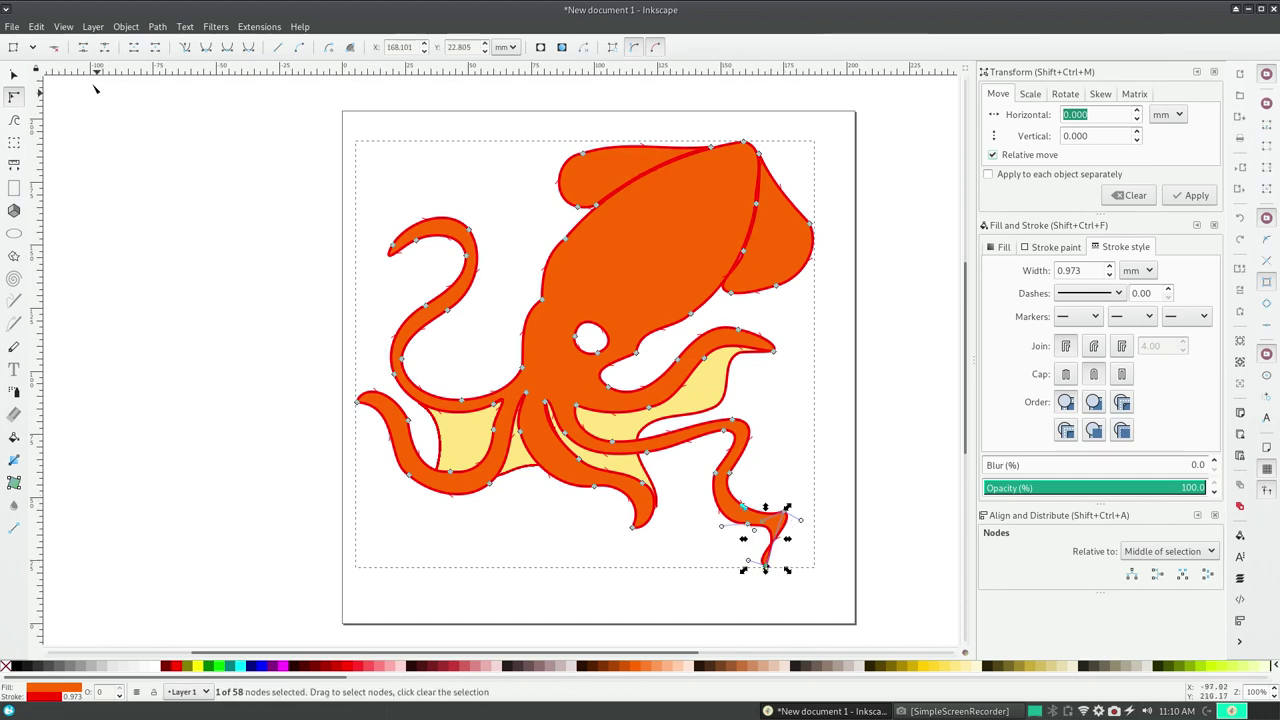
click(53, 48)
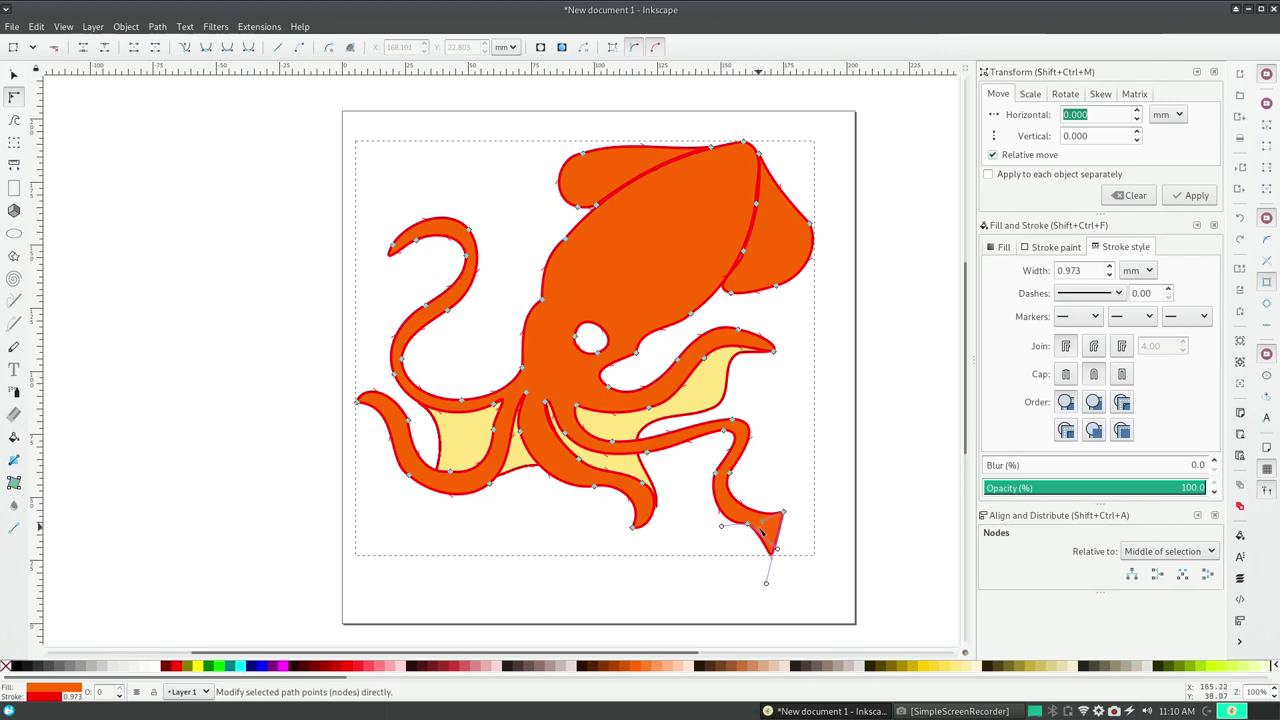
- Delete the extra node near the tentacle tip and reshape the tip curve with its handle
scroll(765, 537, up, 2)
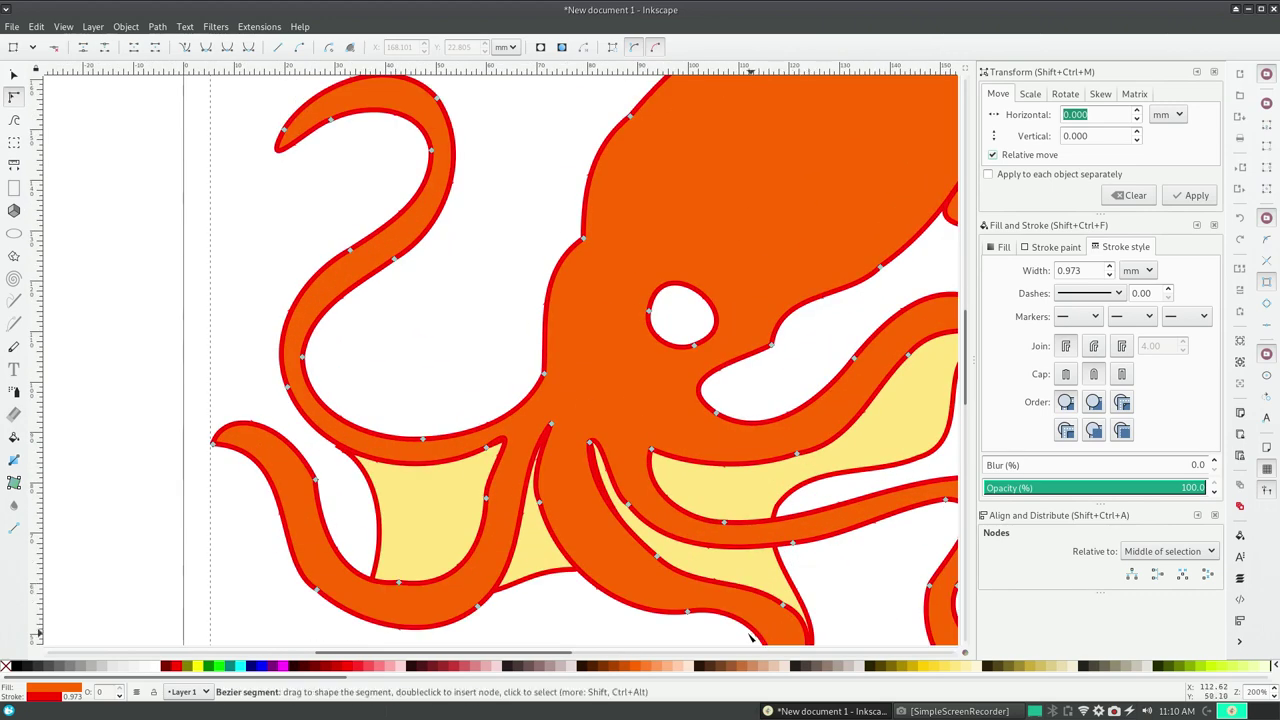
drag(546, 653, 695, 653)
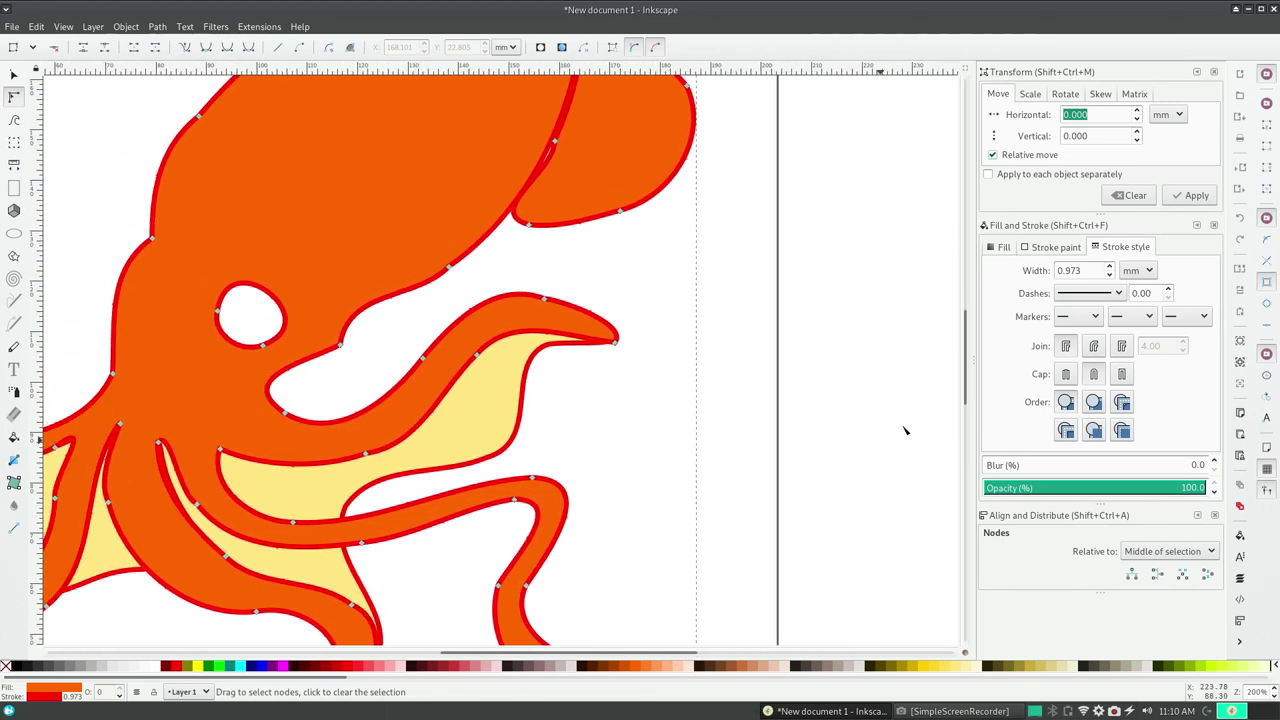
drag(970, 381, 965, 437)
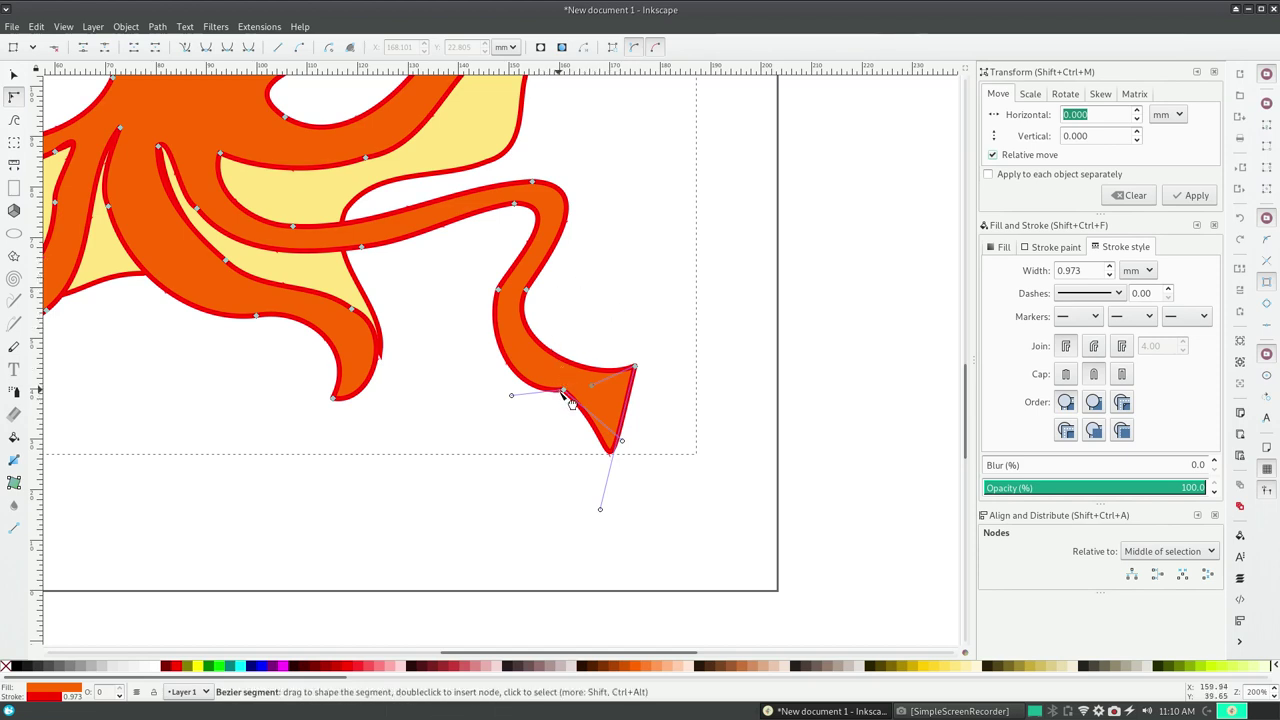
click(563, 390)
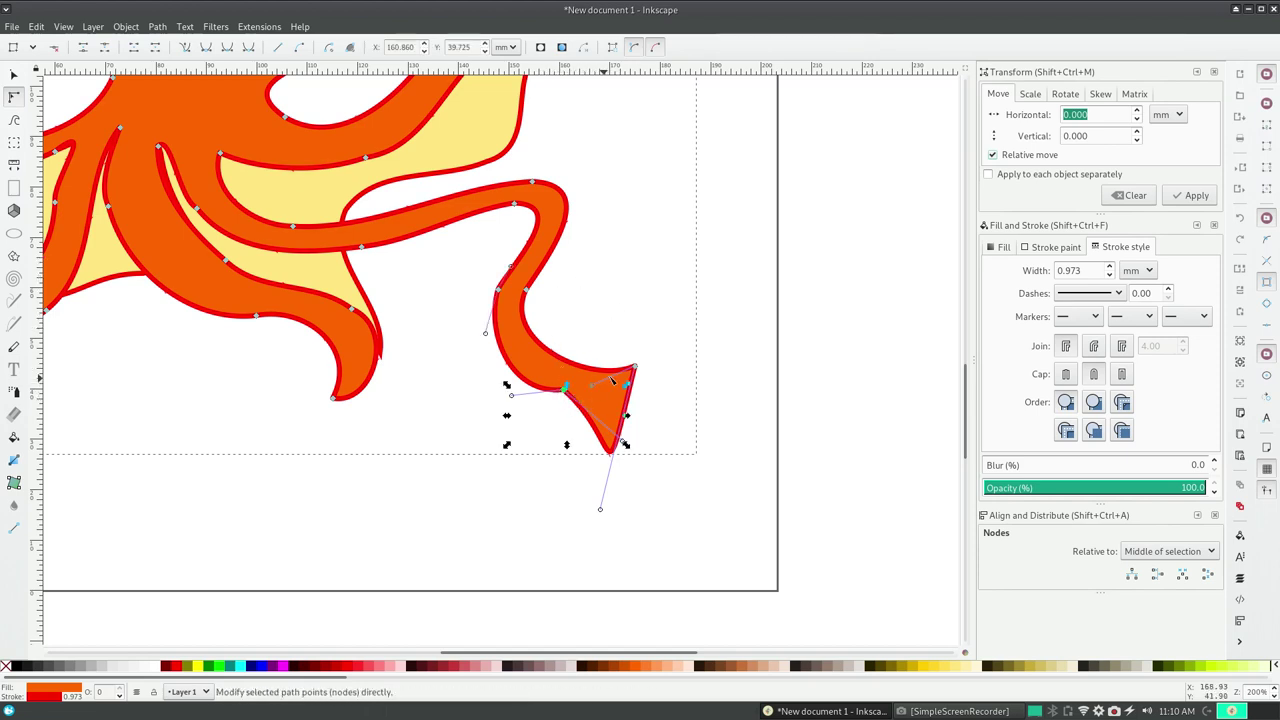
click(57, 47)
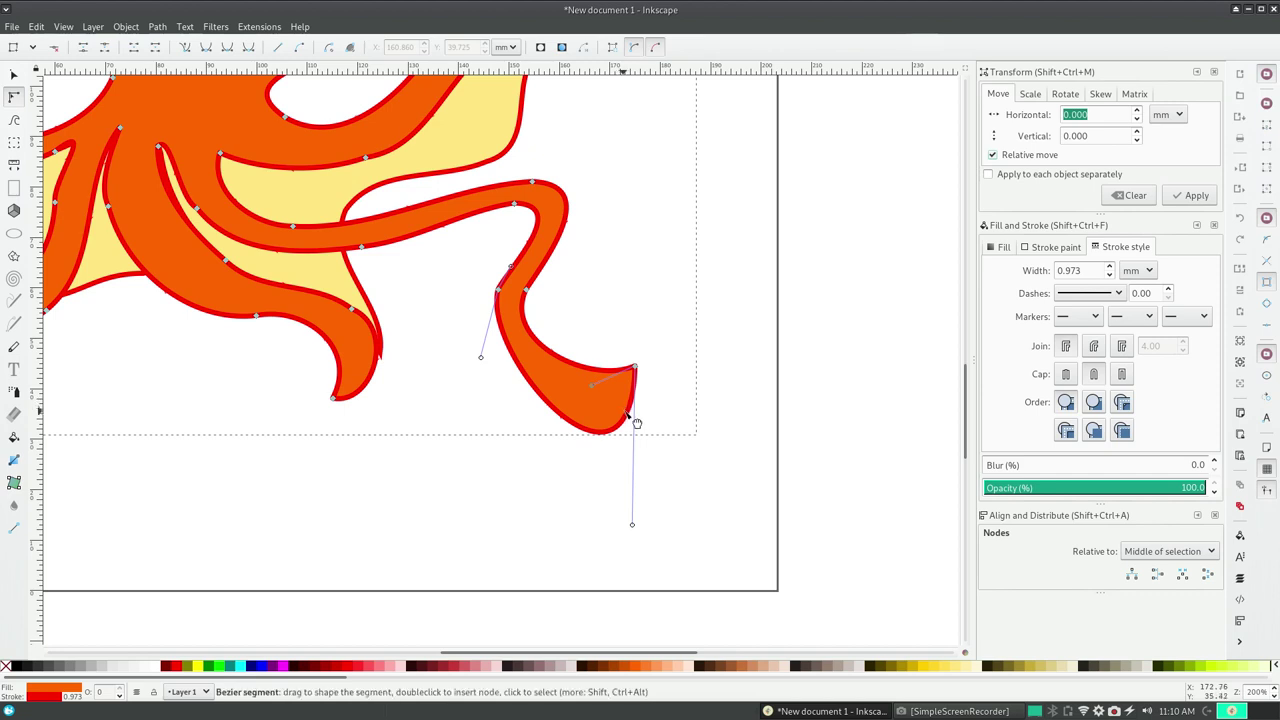
mouse_move(632, 524)
mouse_down()
mouse_move(598, 503)
mouse_move(552, 437)
mouse_up()
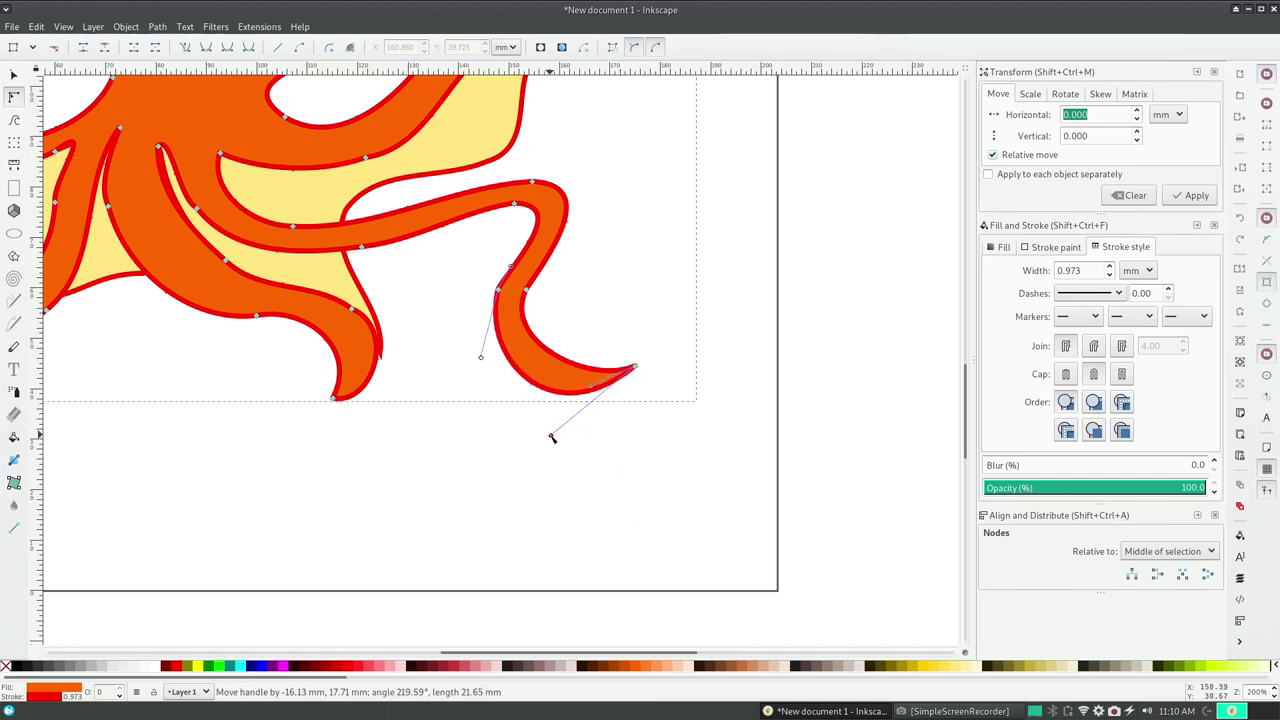
drag(497, 291, 482, 300)
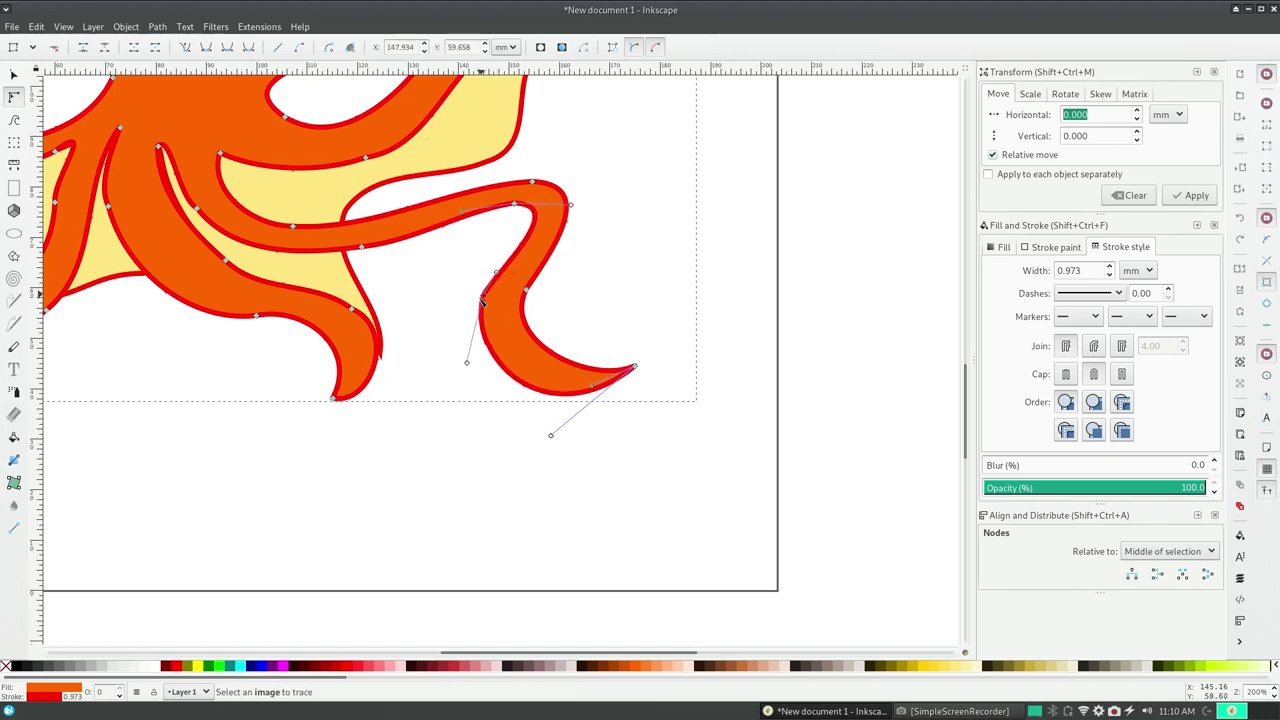
- Bend the tentacle's inner edge into a thinner S-curve, pulling the left-edge nodes up-left
drag(546, 335, 527, 313)
mouse_move(544, 297)
mouse_down()
mouse_move(521, 297)
mouse_move(541, 275)
mouse_move(497, 290)
mouse_up()
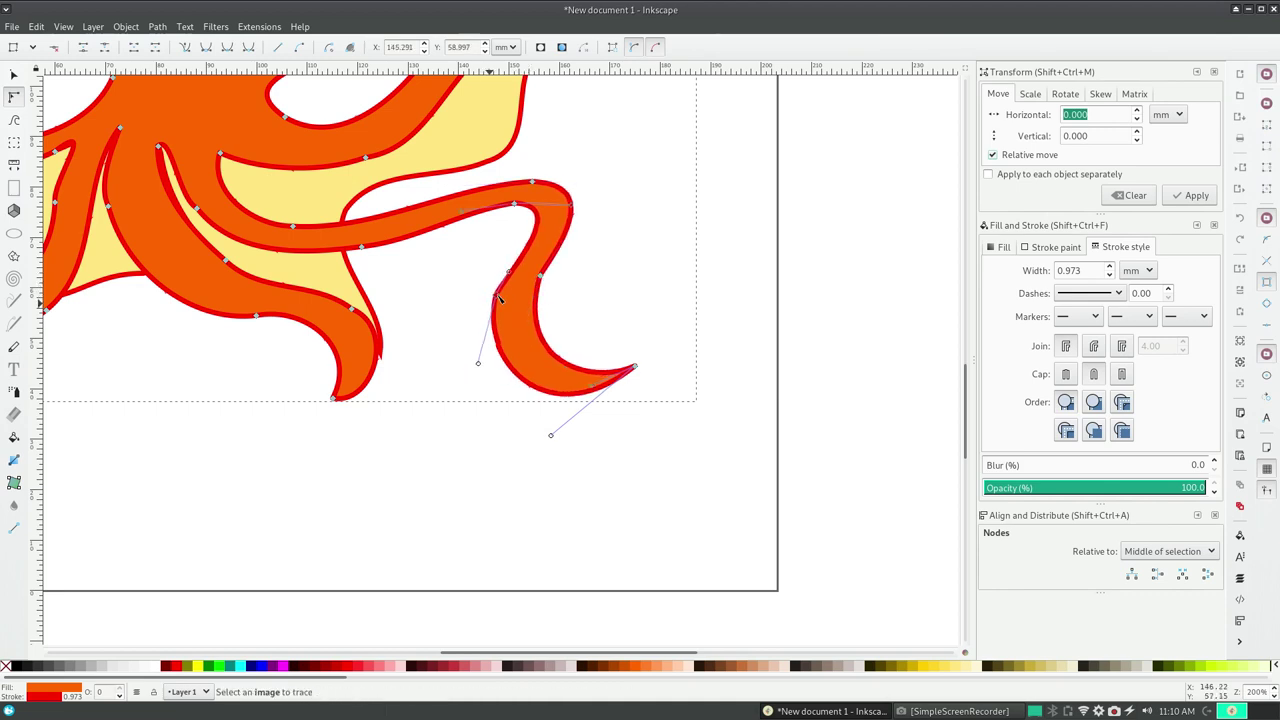
mouse_move(509, 207)
mouse_down()
mouse_move(492, 206)
mouse_move(476, 380)
mouse_up()
click(498, 288)
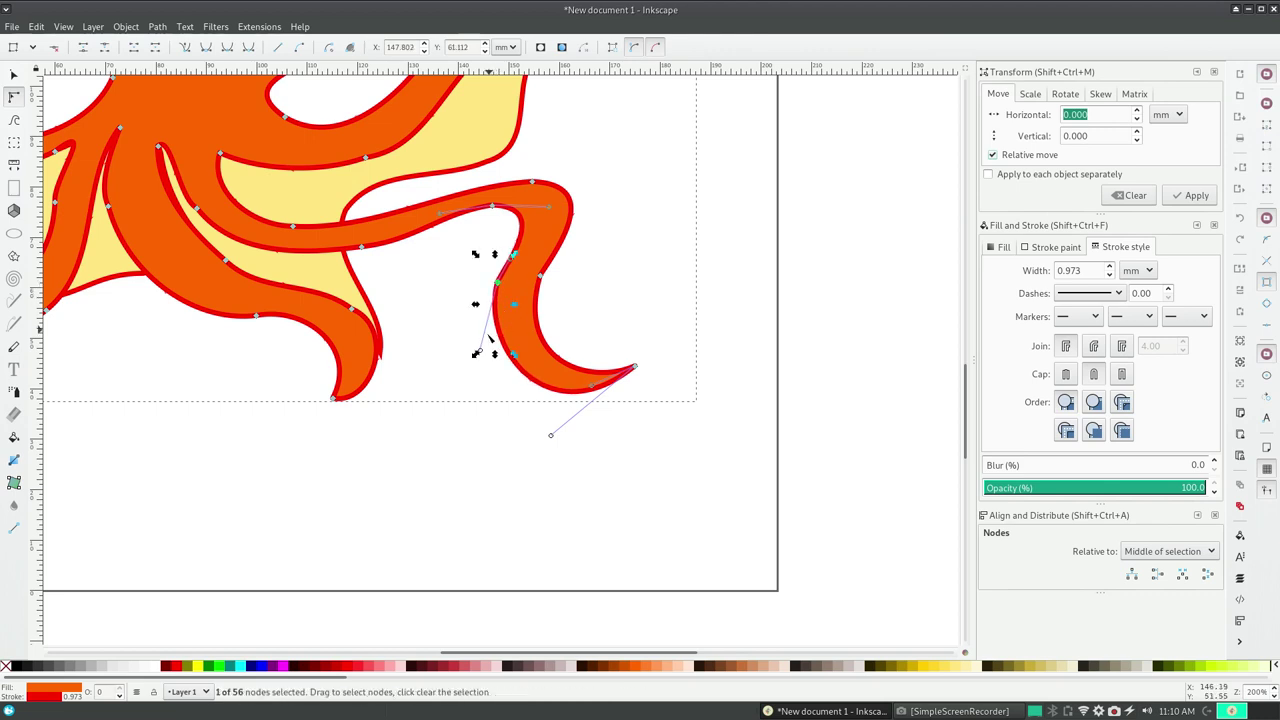
drag(540, 250, 474, 352)
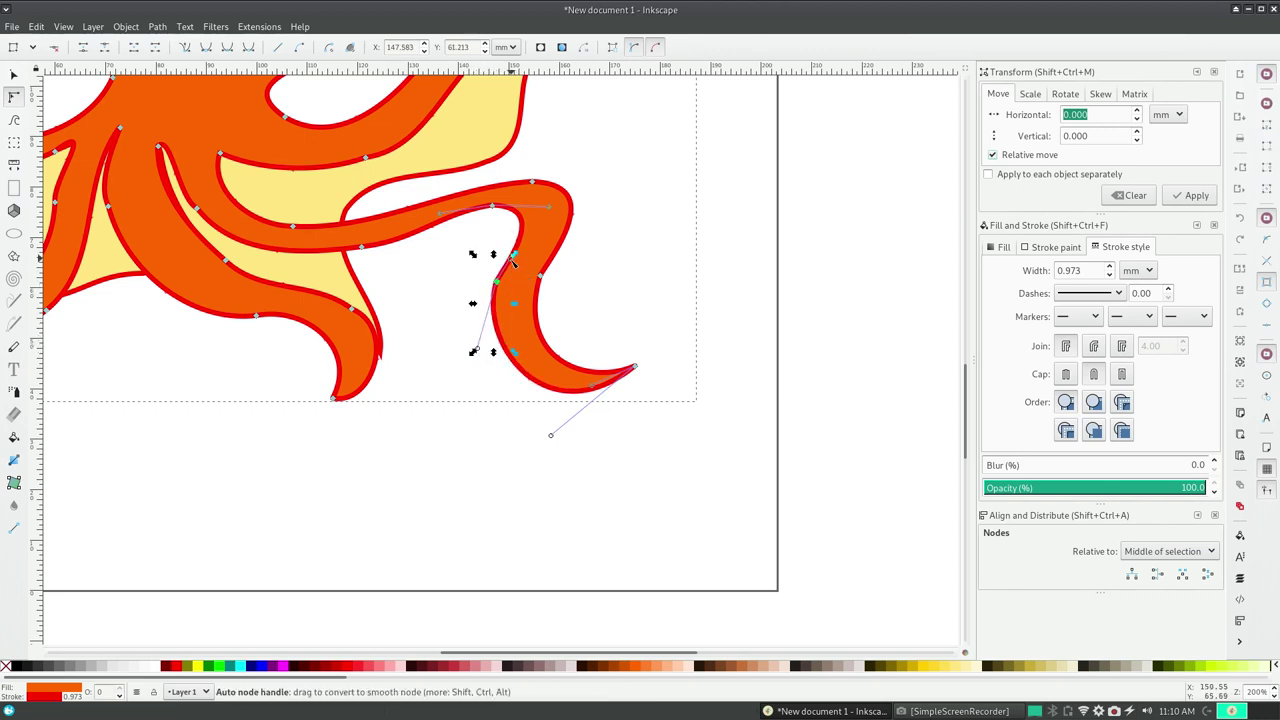
drag(514, 256, 509, 246)
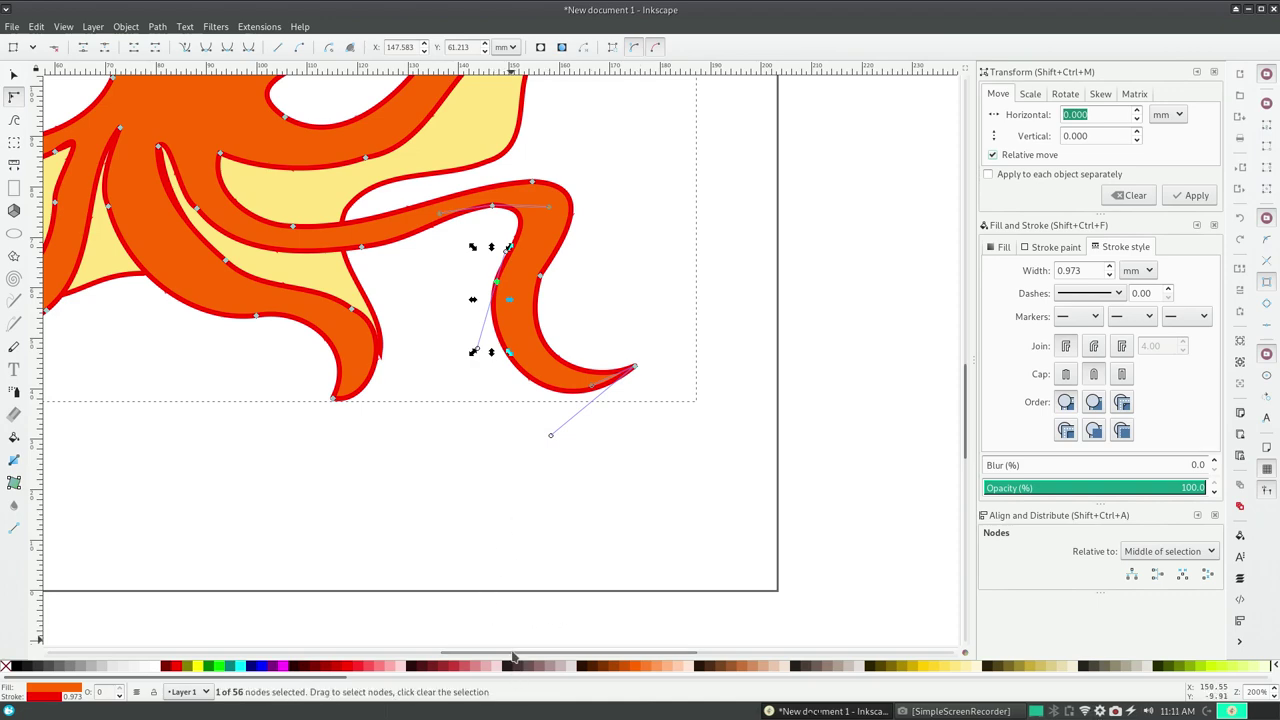
drag(516, 654, 418, 668)
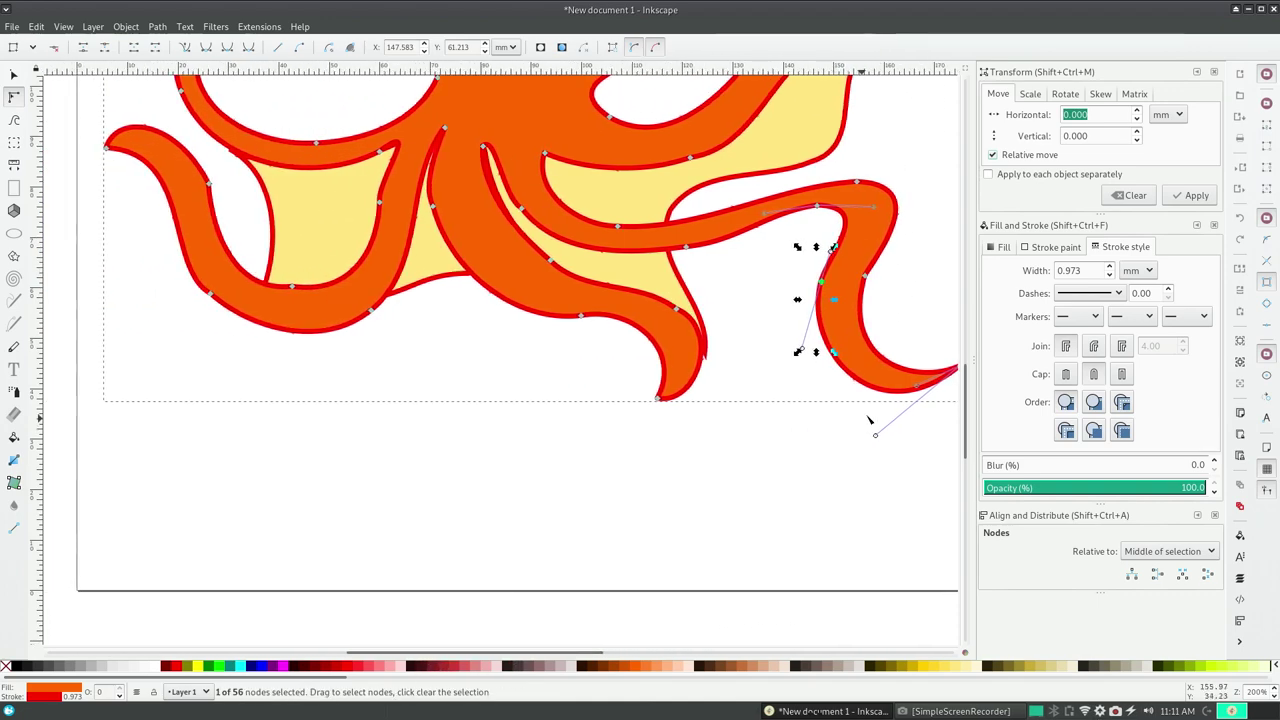
drag(967, 402, 950, 343)
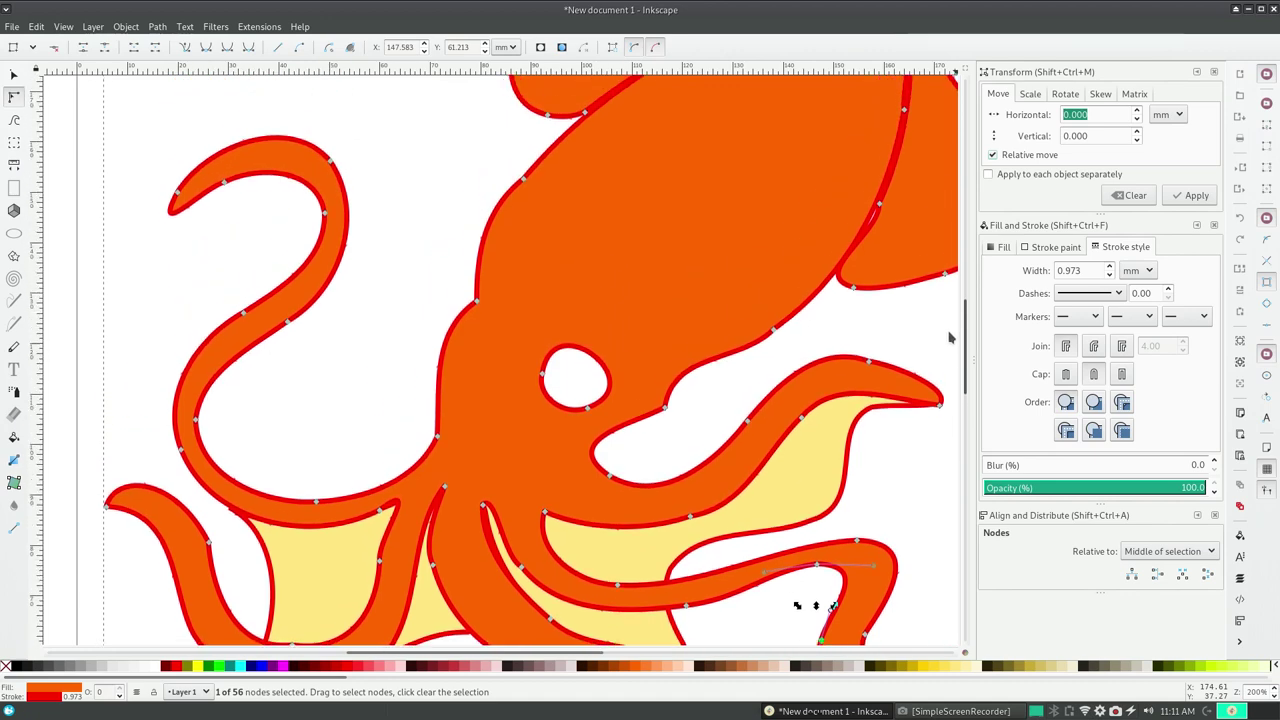
- Nudge the fin-edge node, delete the extra fin-line node and pull the lower node down-left
drag(950, 343, 947, 306)
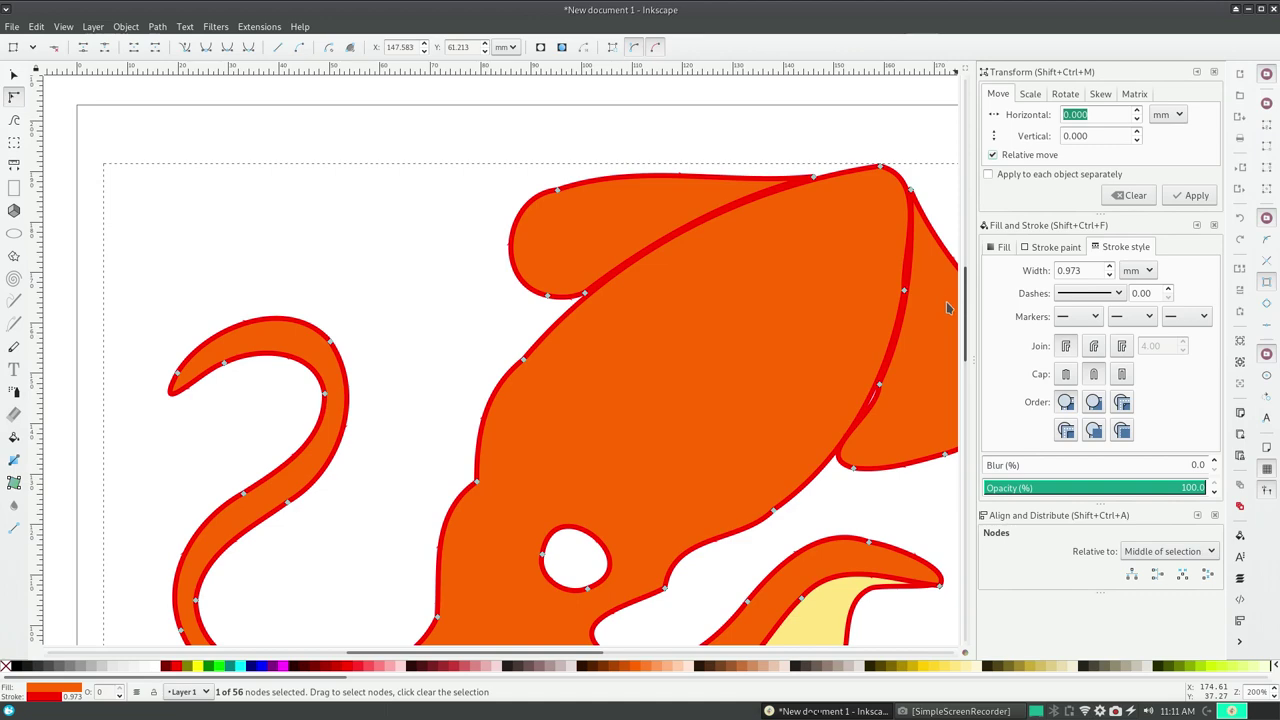
scroll(947, 306, down, 5)
scroll(940, 360, down, 6)
scroll(937, 374, up, 6)
scroll(910, 290, up, 1)
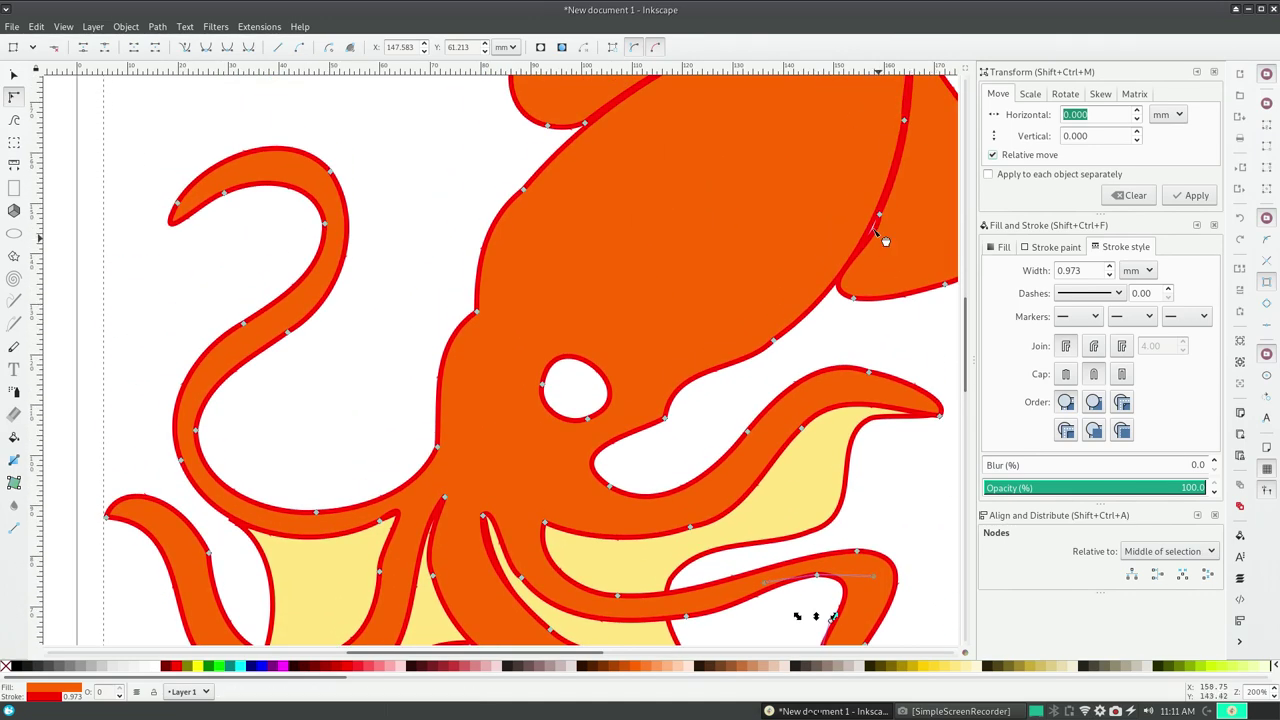
drag(879, 216, 865, 210)
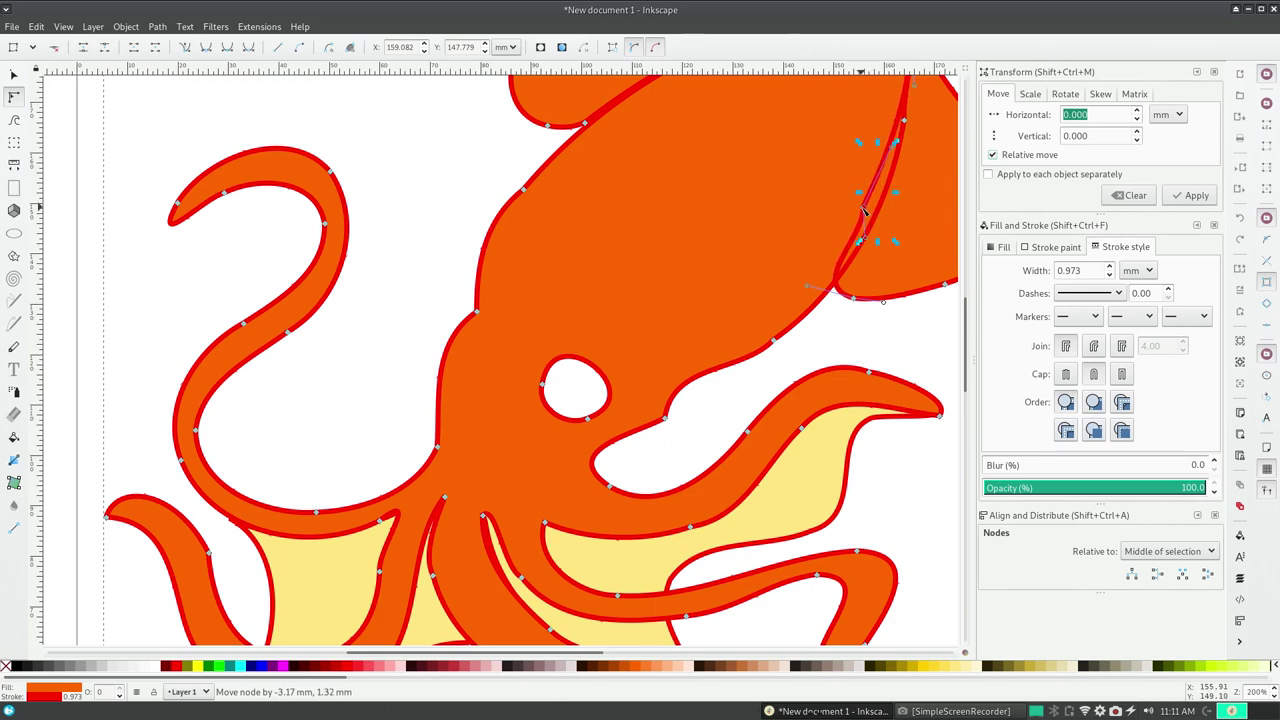
drag(574, 654, 636, 654)
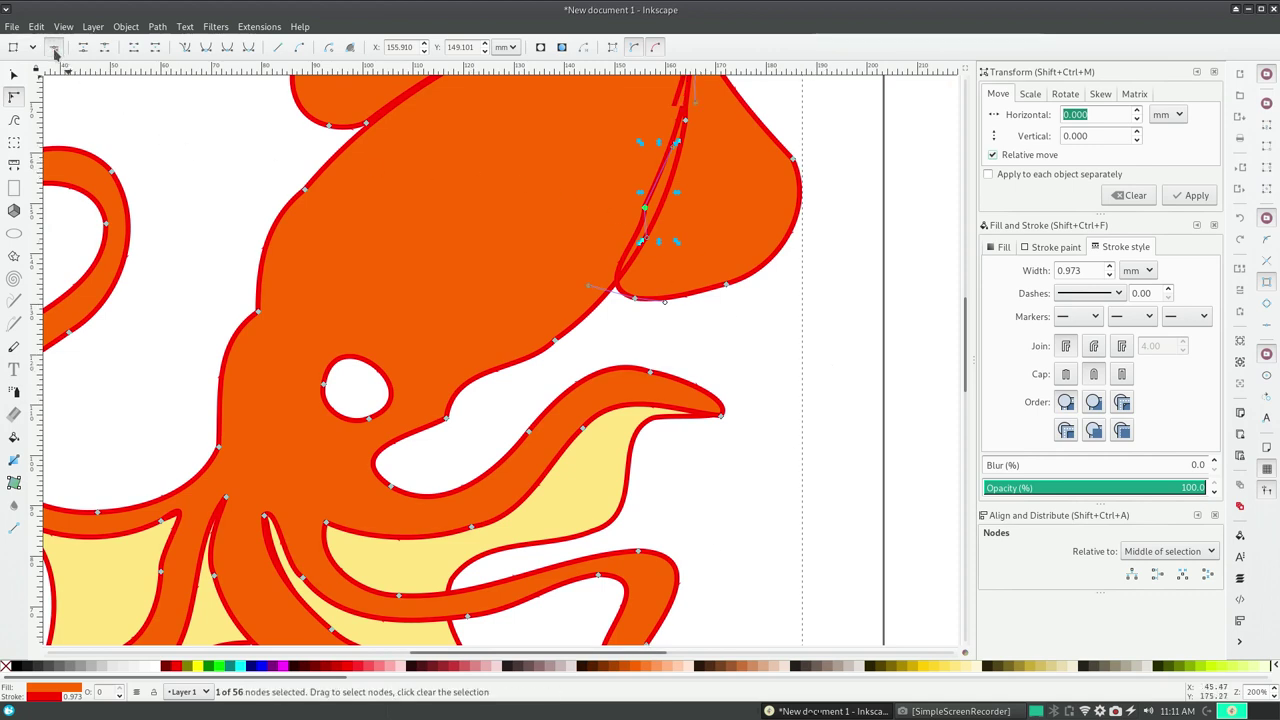
click(54, 47)
drag(958, 380, 960, 355)
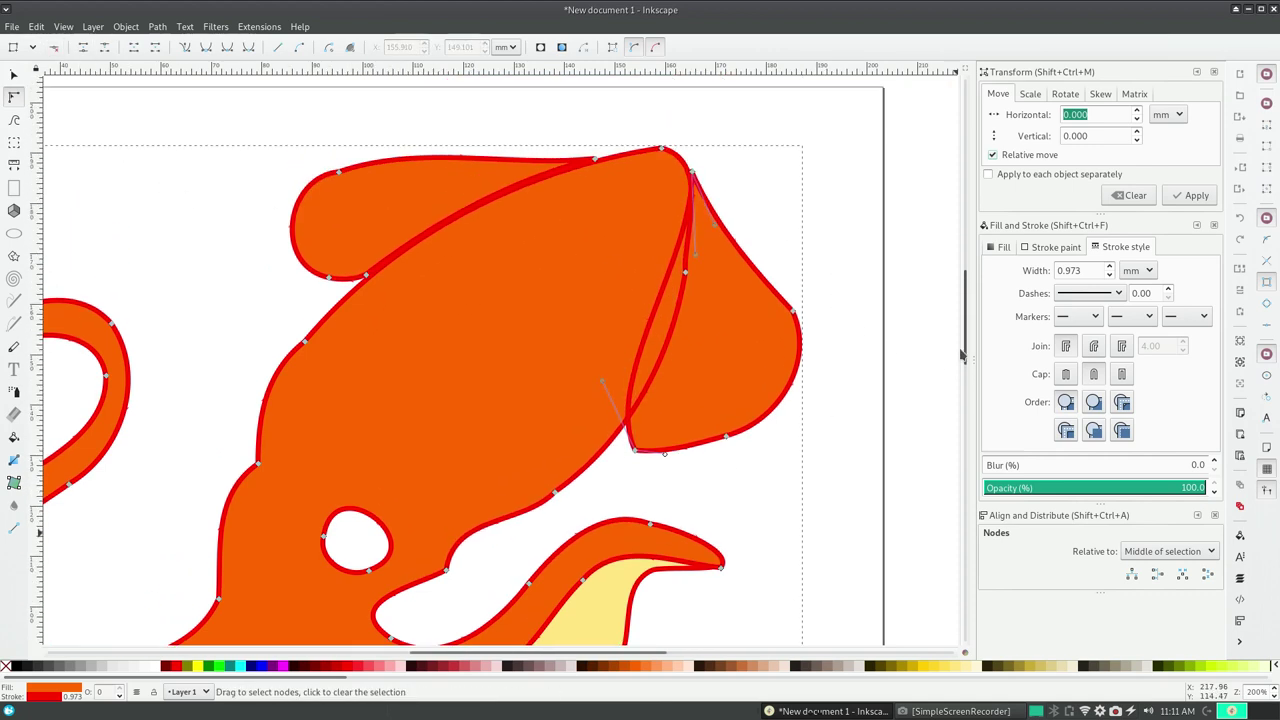
drag(630, 450, 578, 461)
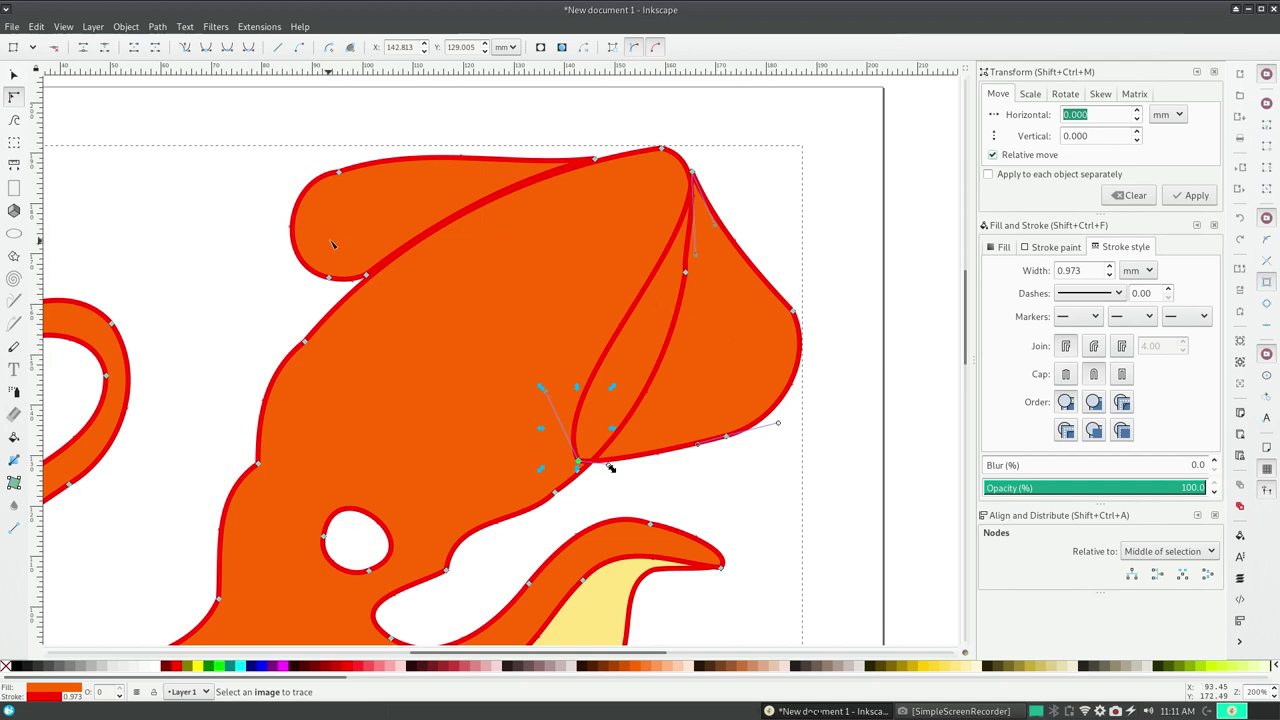
- Drag the fin's inner curve and its end nodes into place from tip to base
key(s)
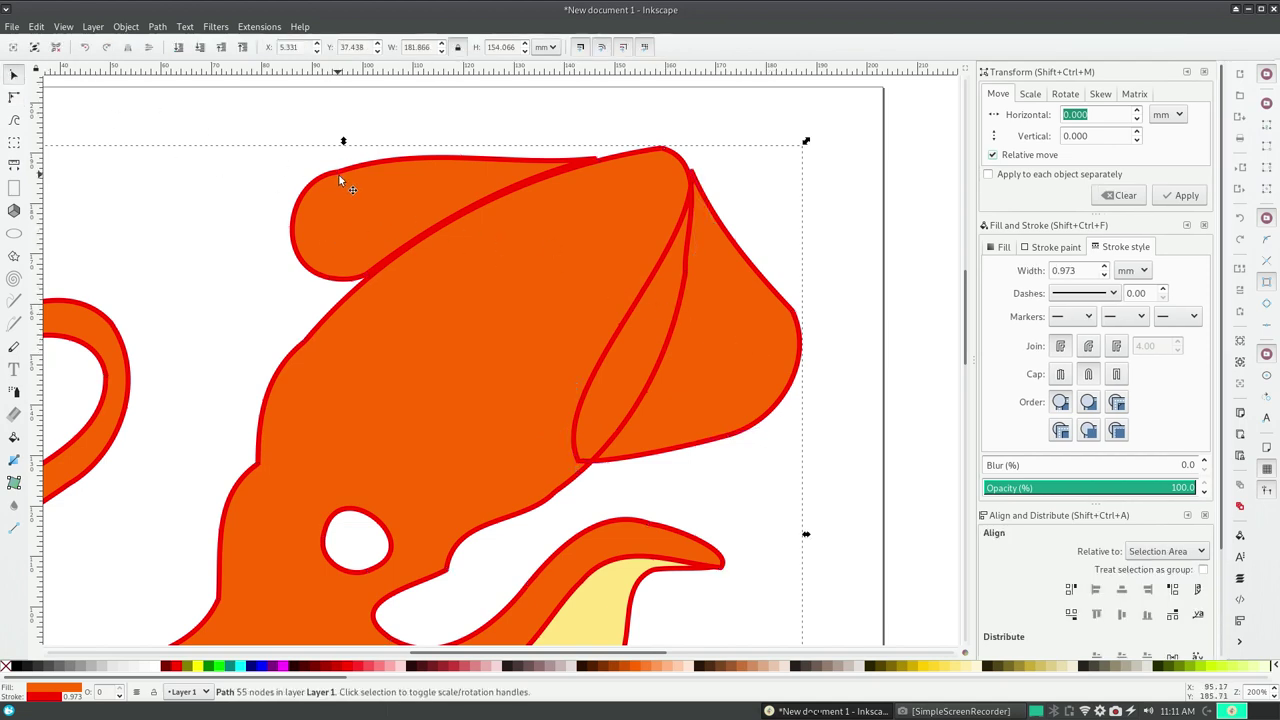
click(430, 120)
click(433, 161)
click(14, 97)
click(618, 357)
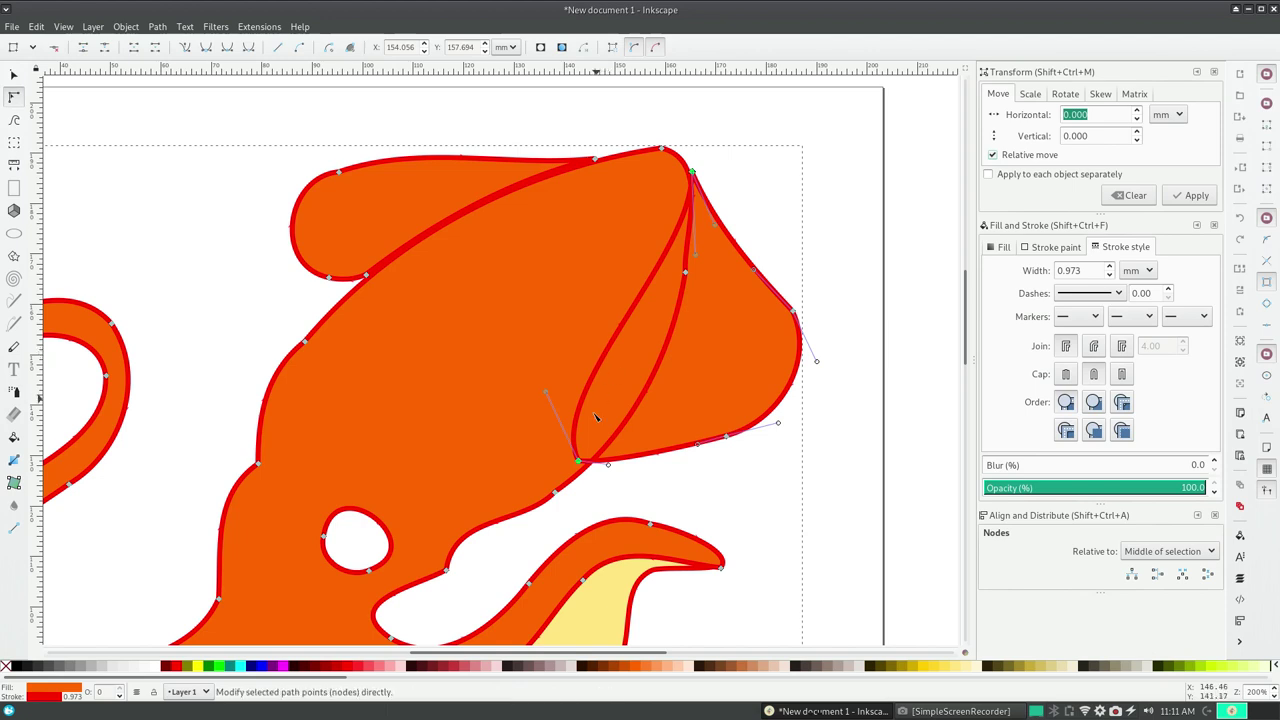
mouse_move(580, 461)
mouse_down()
mouse_move(653, 459)
mouse_move(600, 458)
mouse_up()
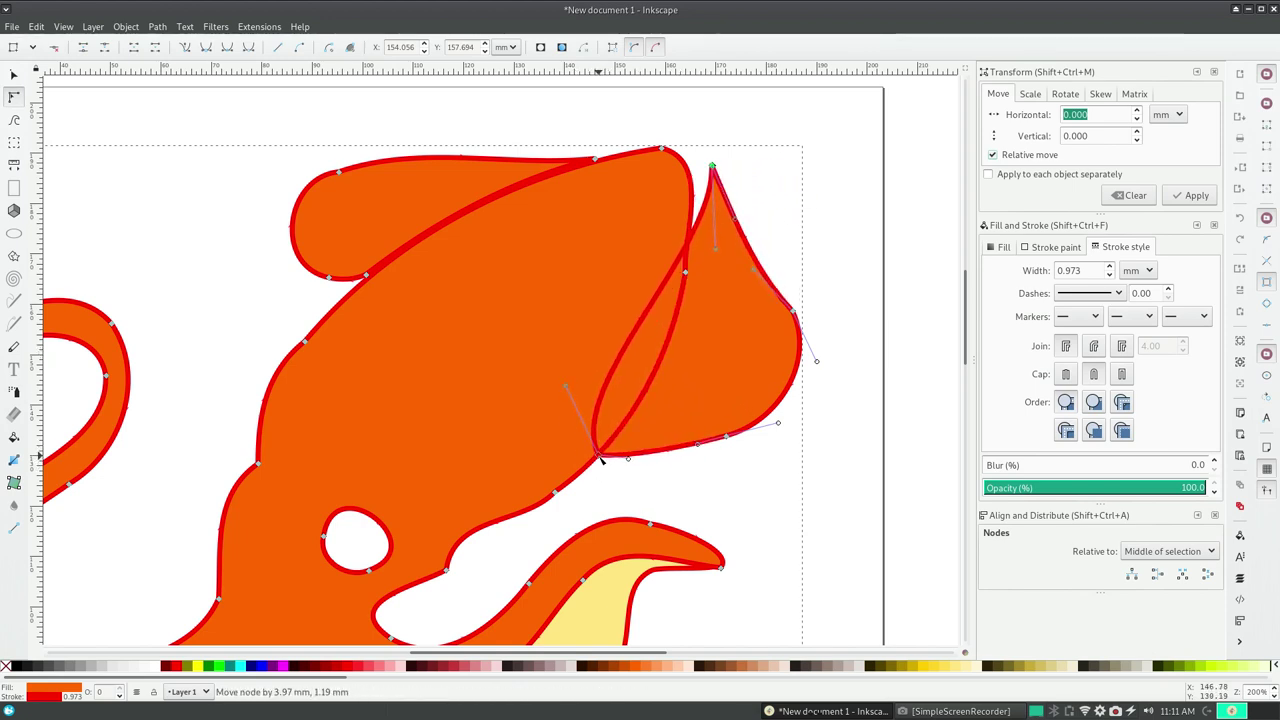
drag(712, 166, 686, 166)
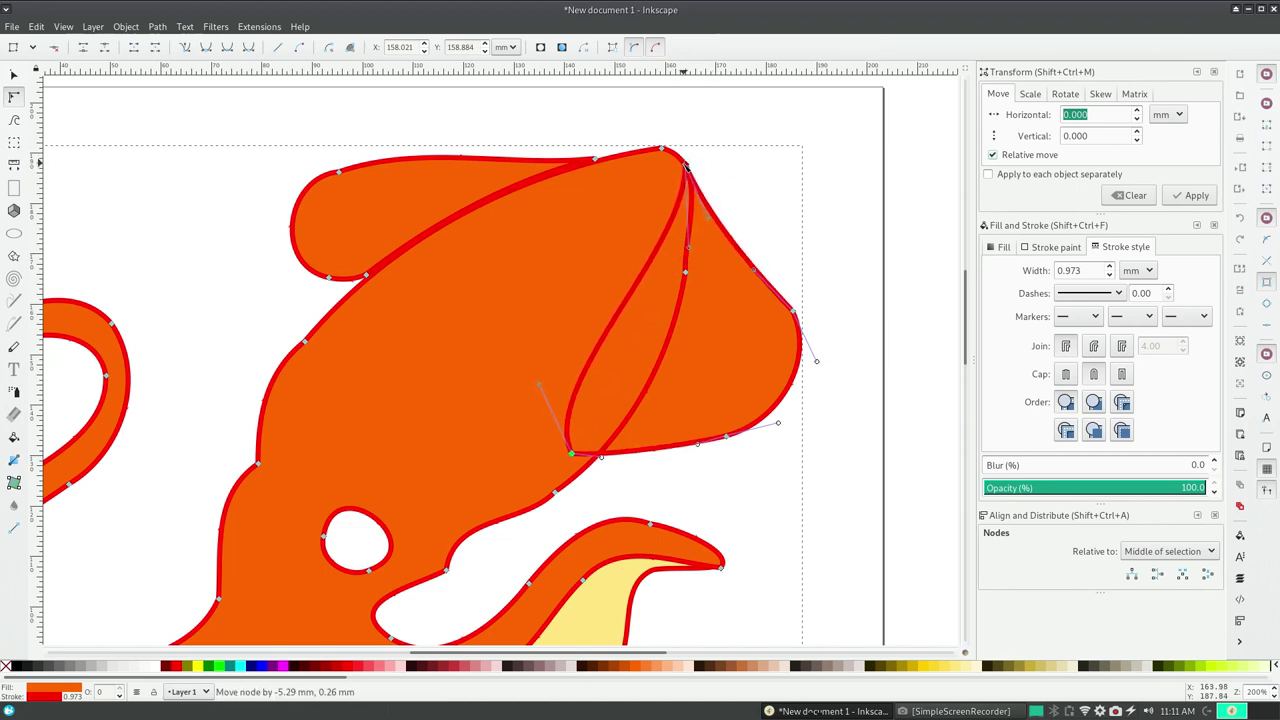
drag(571, 456, 576, 482)
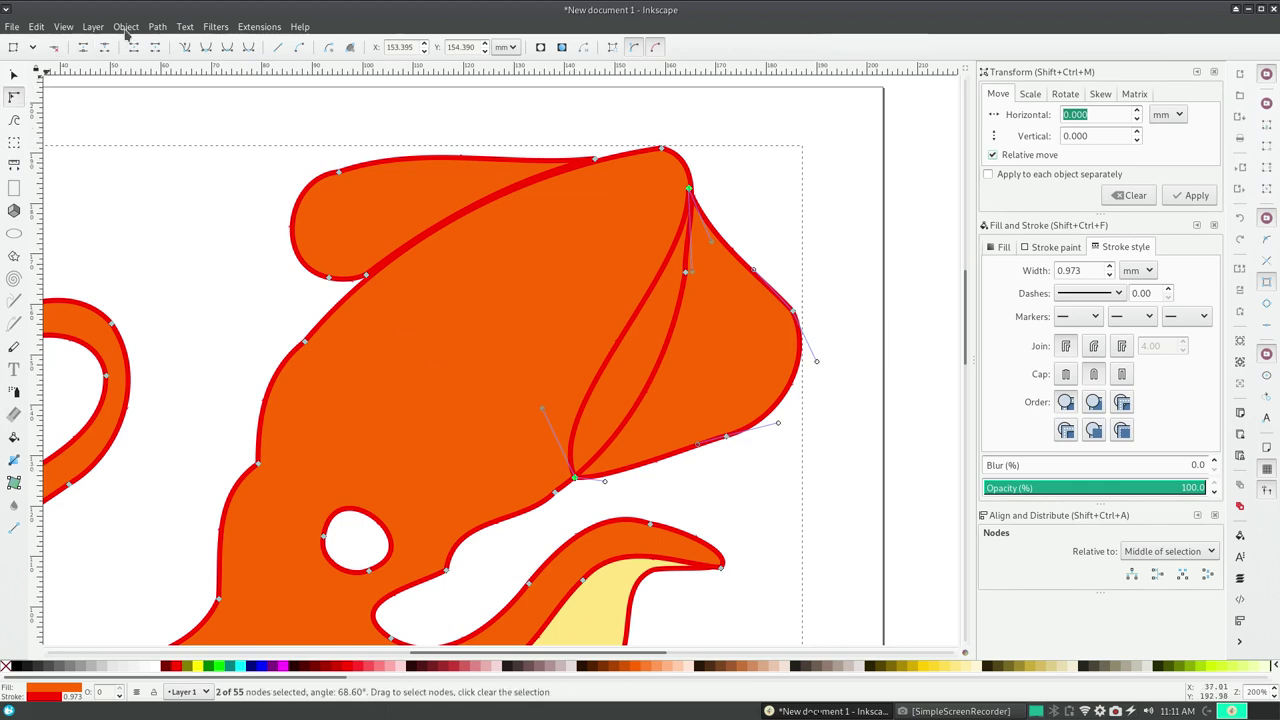
- Break the body path apart and select the right fin and large body pieces
click(158, 27)
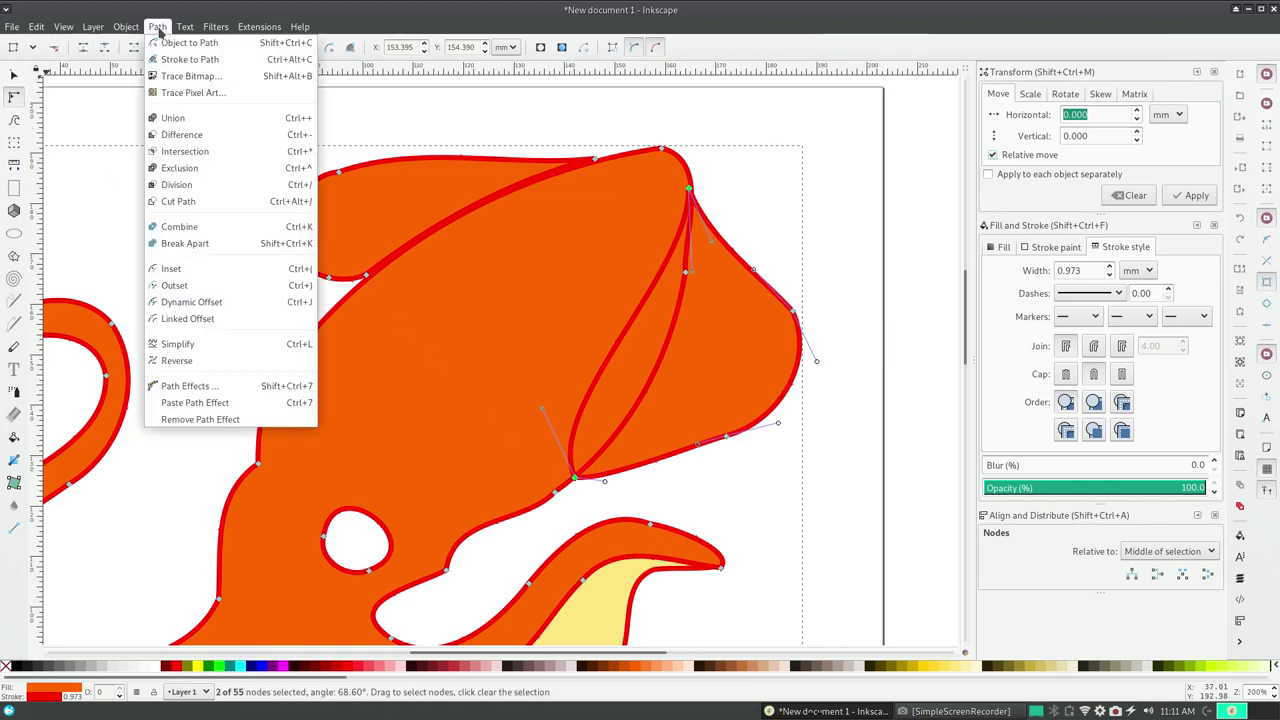
click(185, 243)
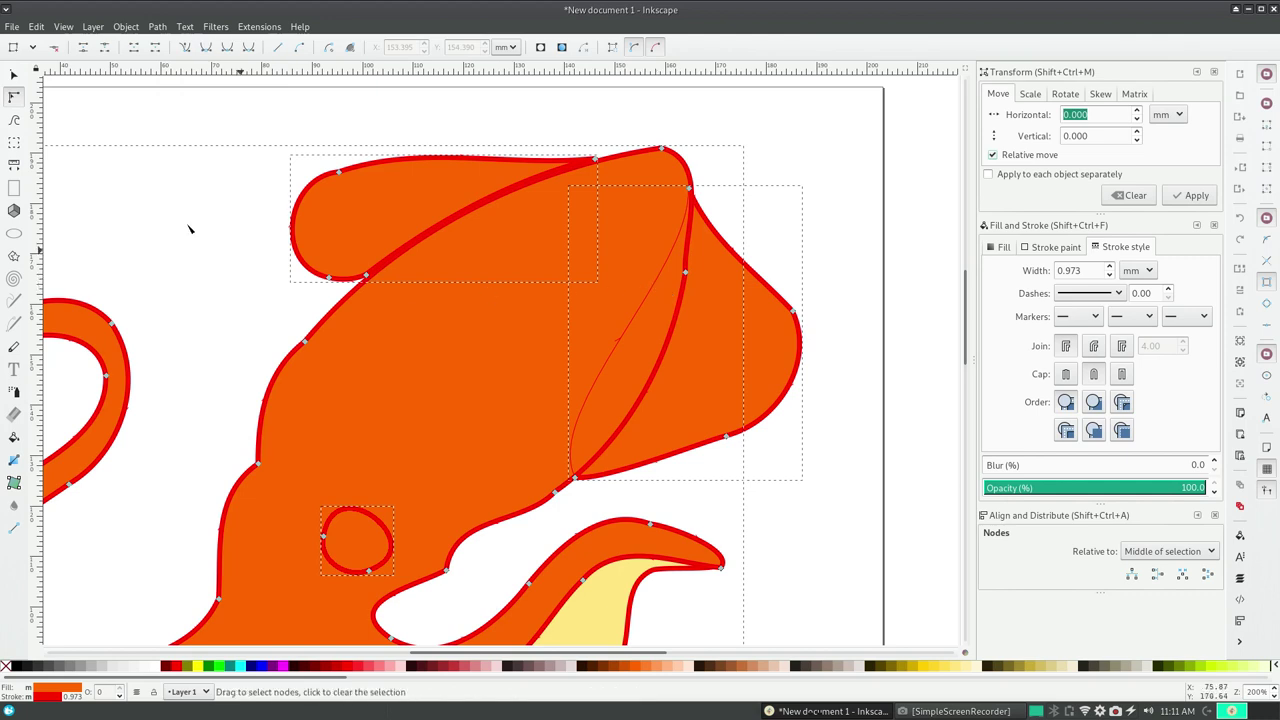
click(15, 77)
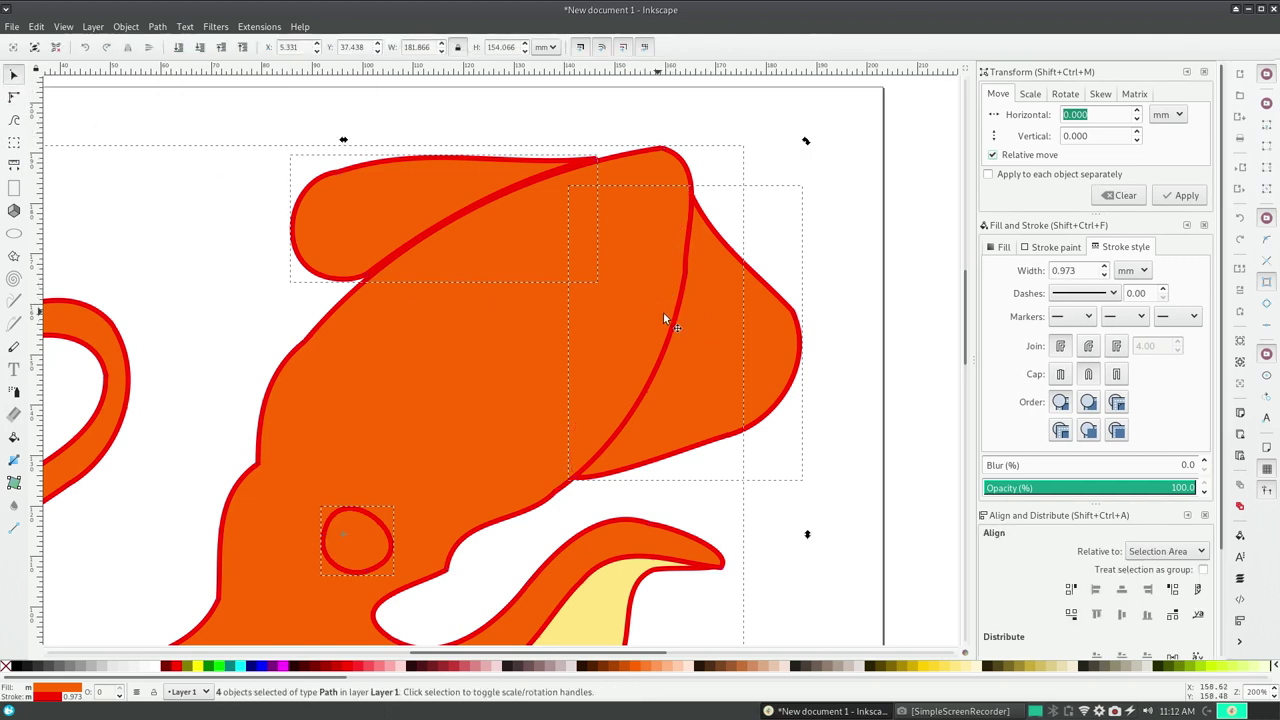
shift+click(478, 202)
click(549, 109)
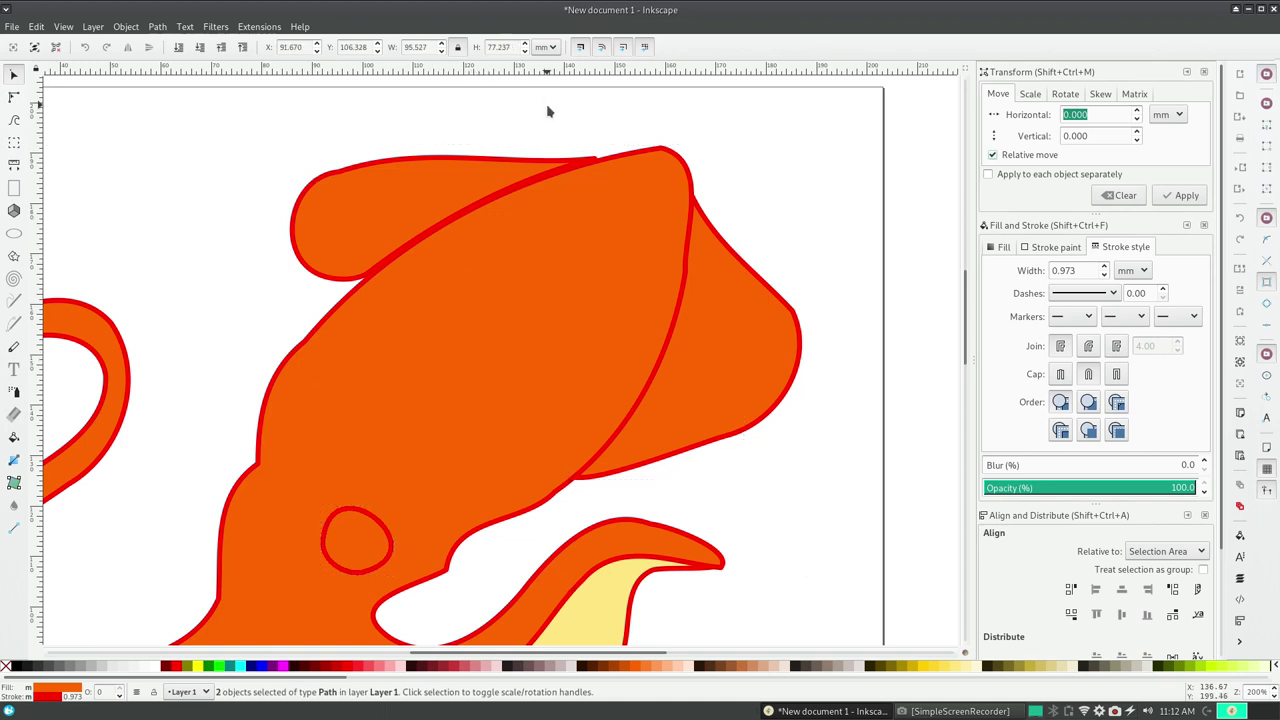
click(474, 203)
click(477, 126)
click(465, 183)
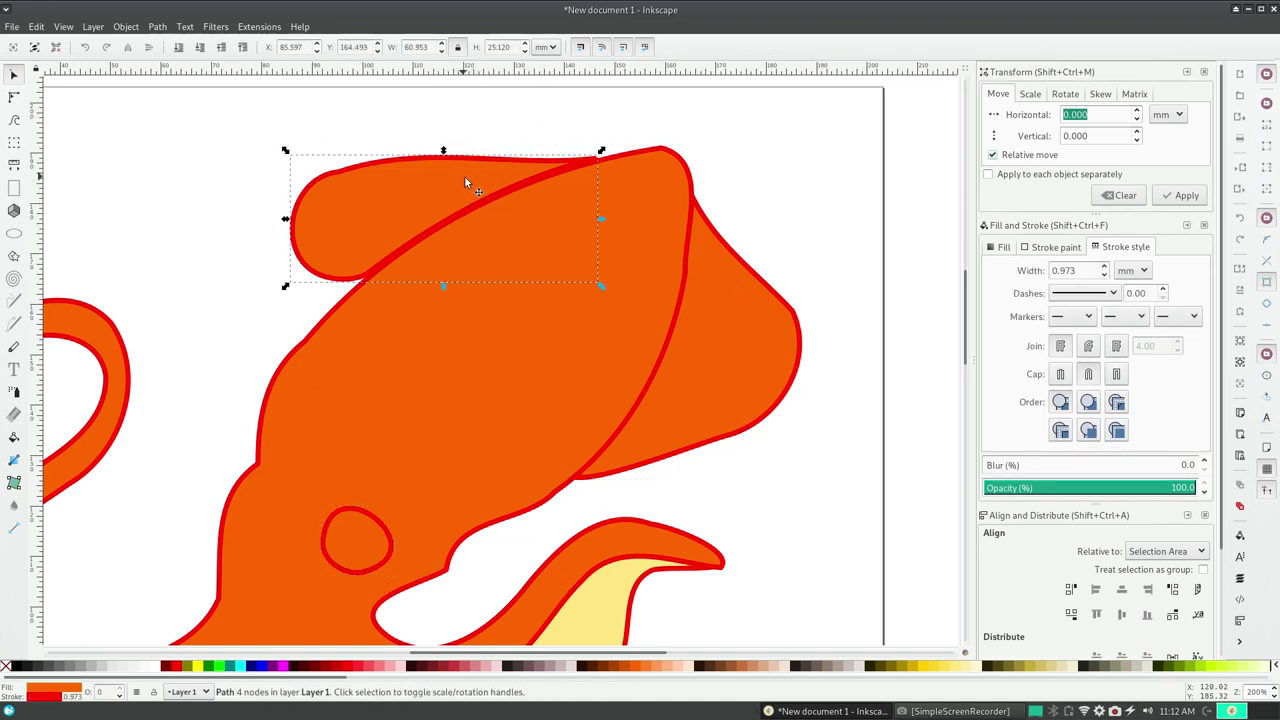
shift+click(712, 334)
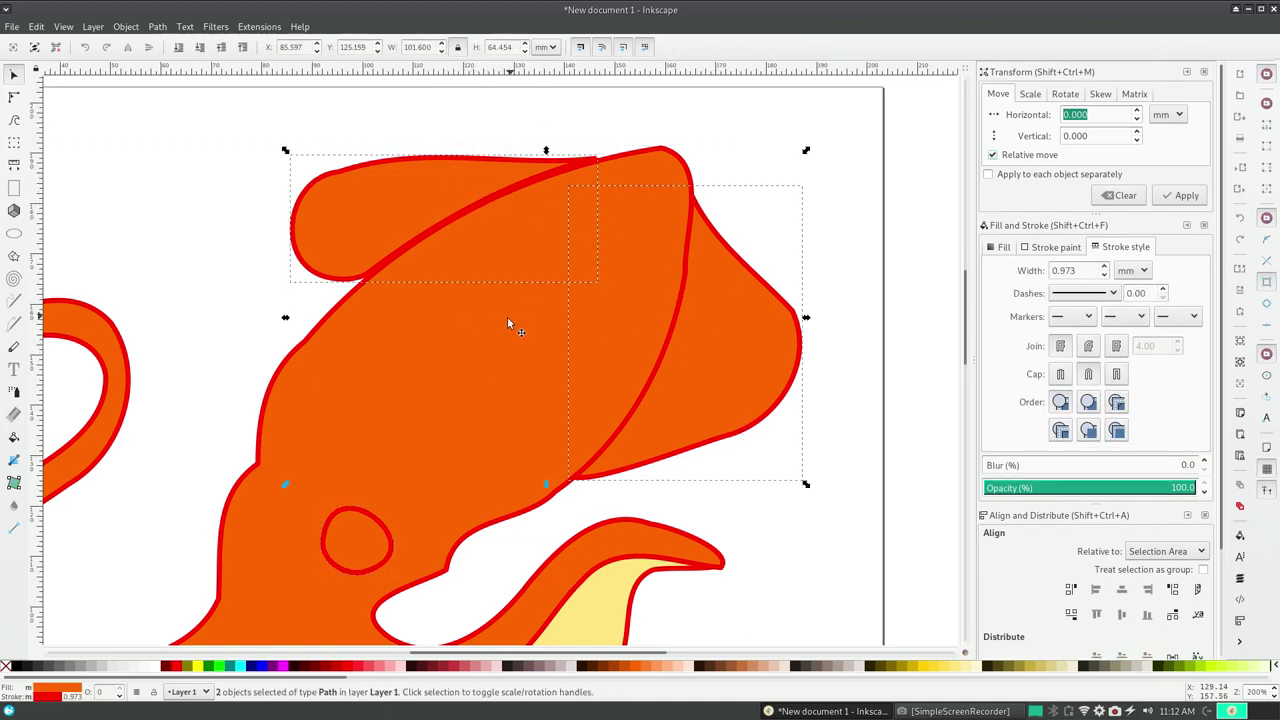
click(904, 134)
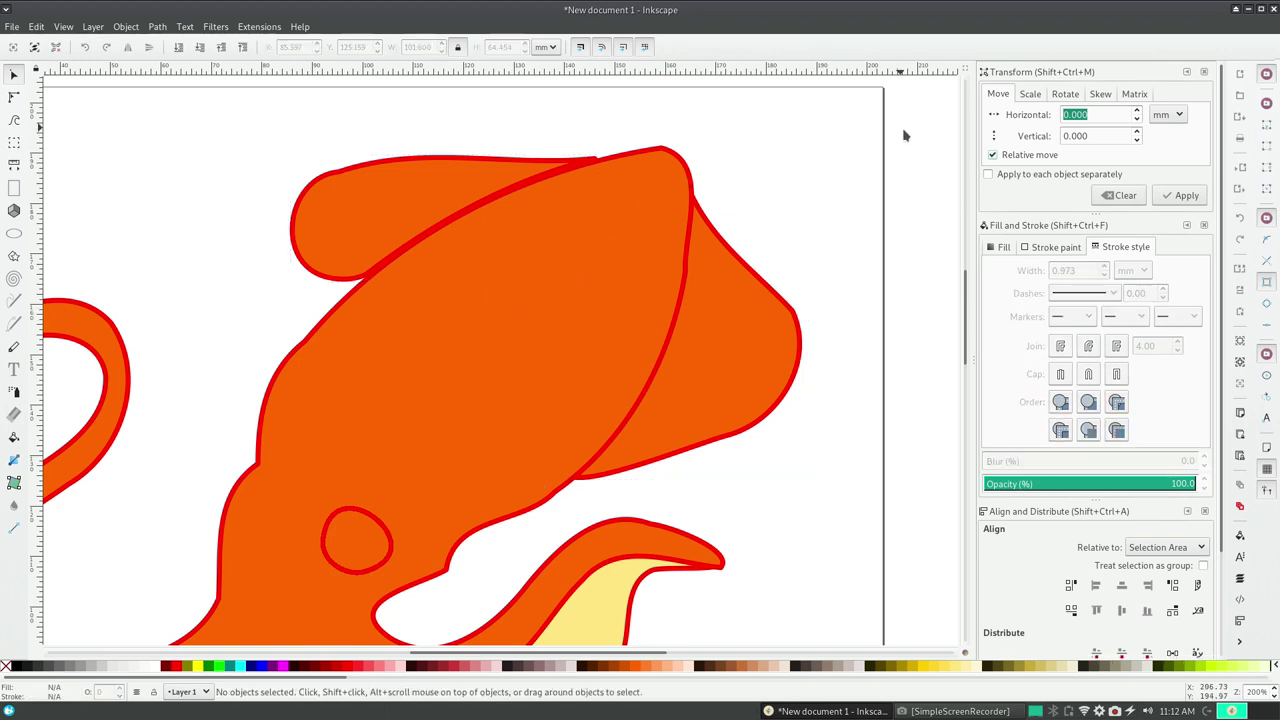
shift+click(703, 265)
shift+click(483, 298)
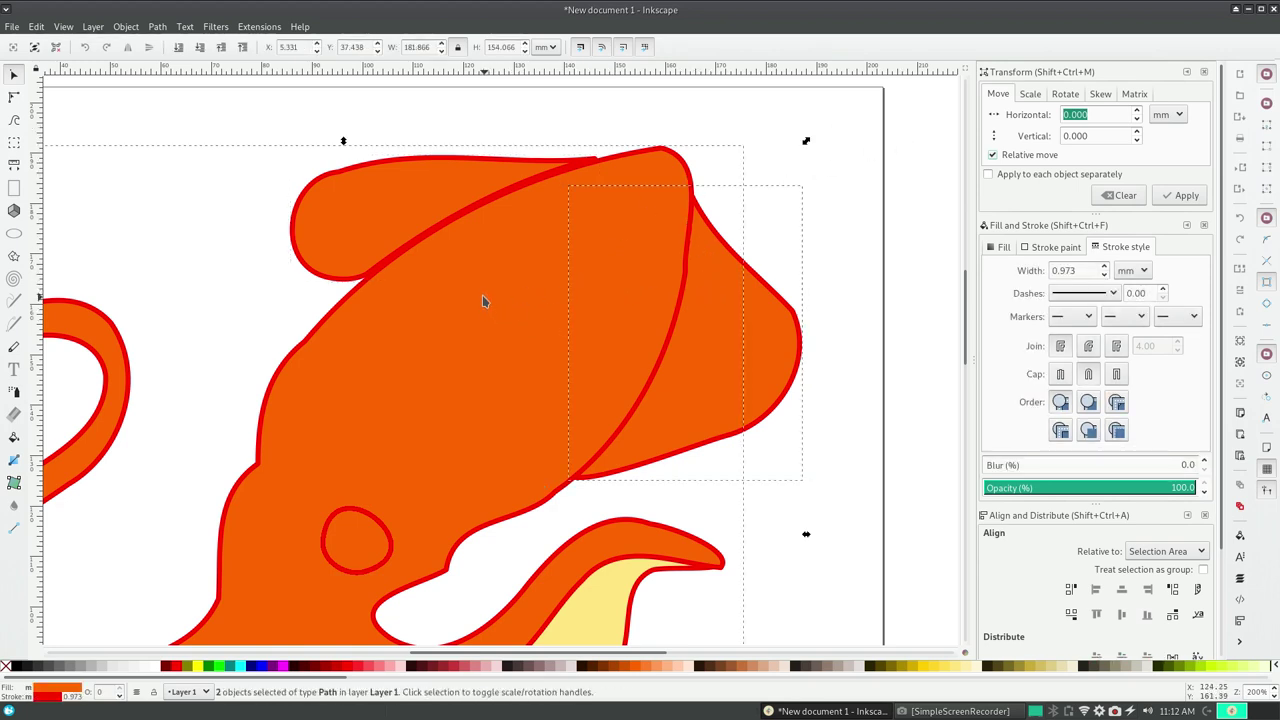
- Union the right fin and the top-left blob back into the large body path
click(157, 26)
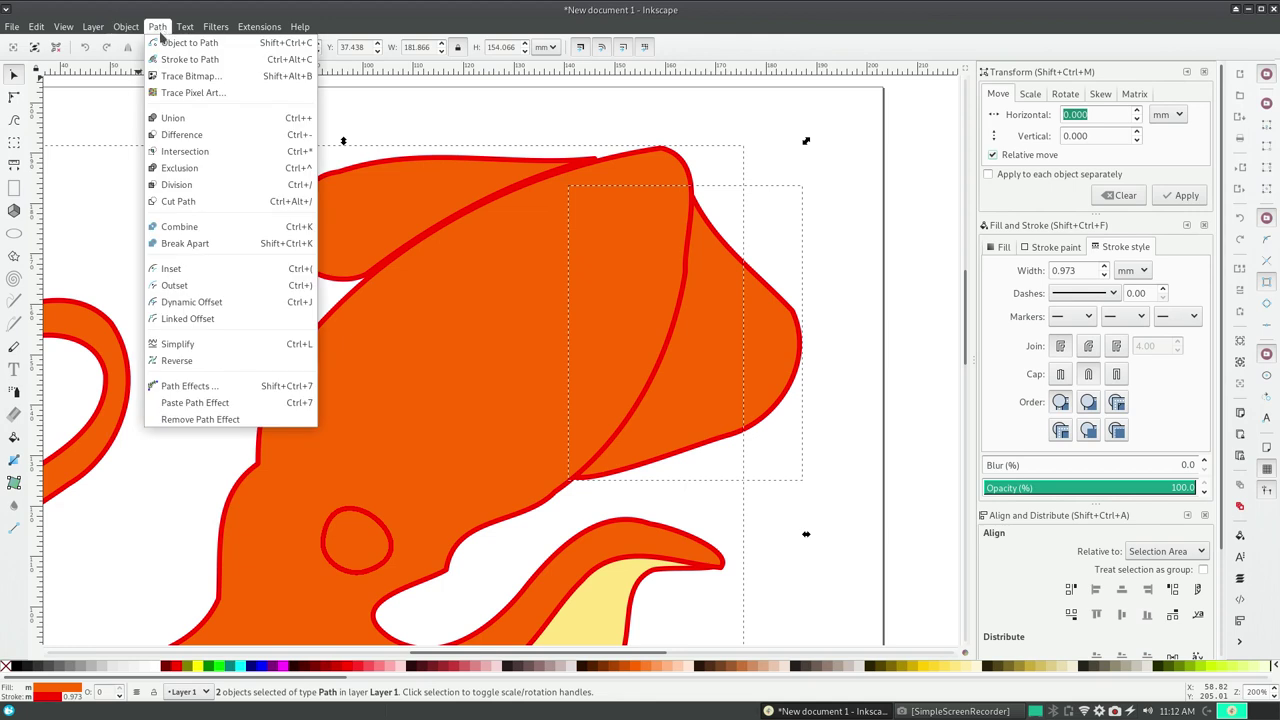
click(165, 118)
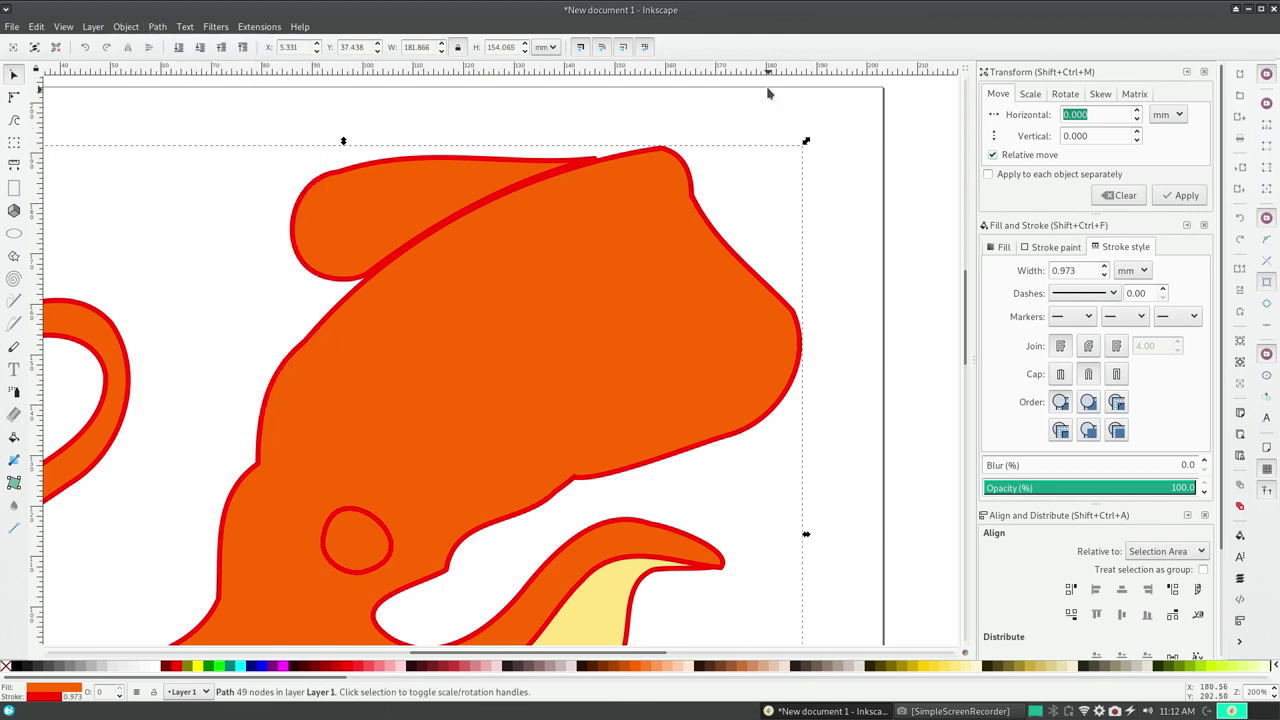
click(722, 116)
click(422, 177)
shift+click(643, 178)
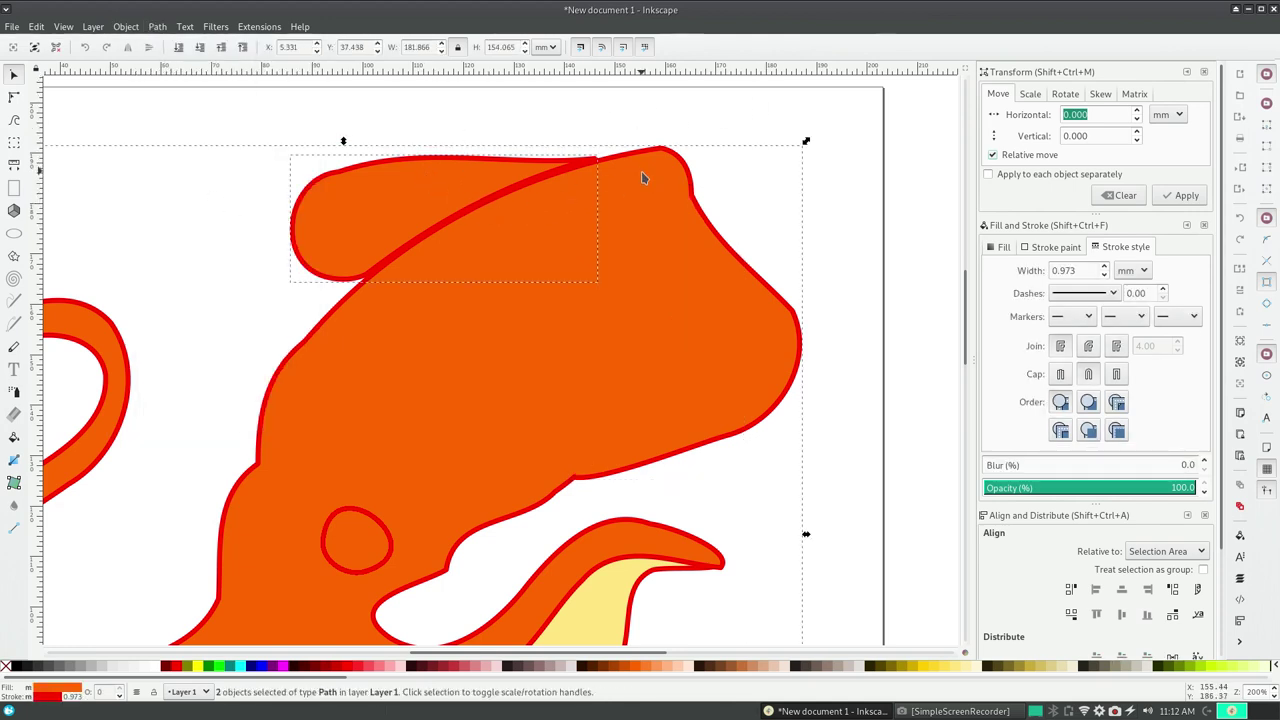
click(157, 26)
click(167, 140)
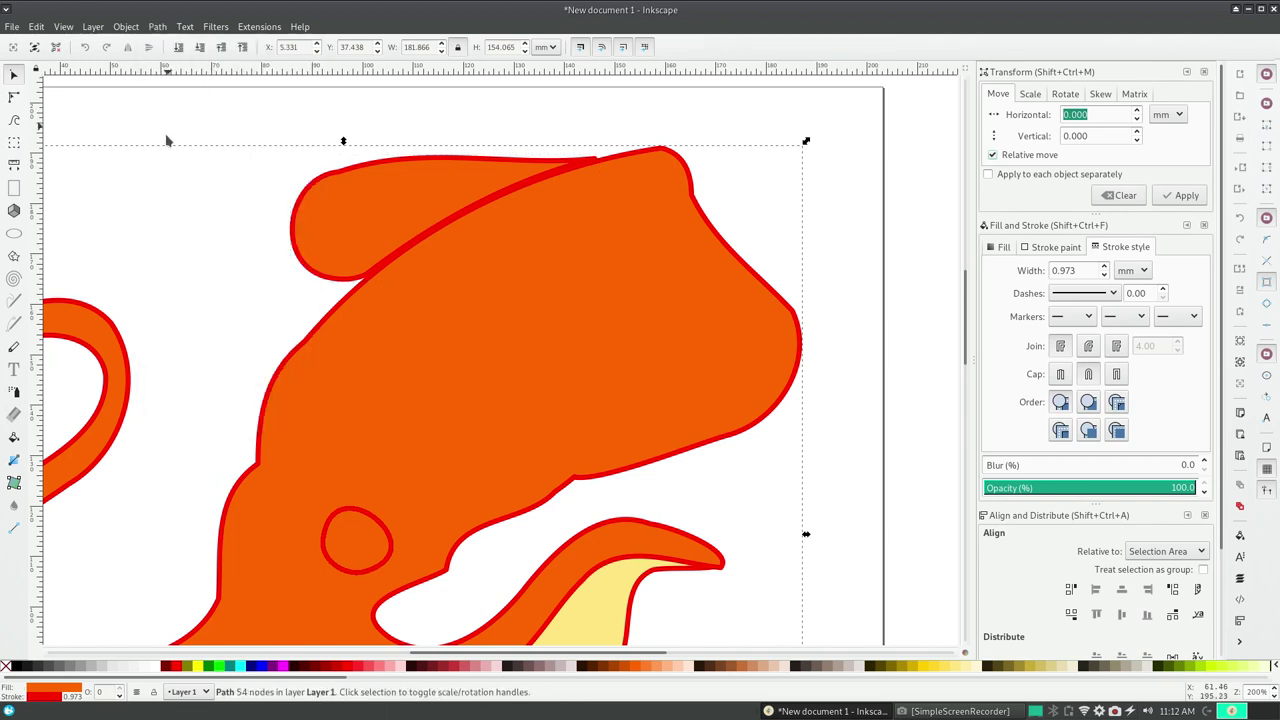
click(371, 125)
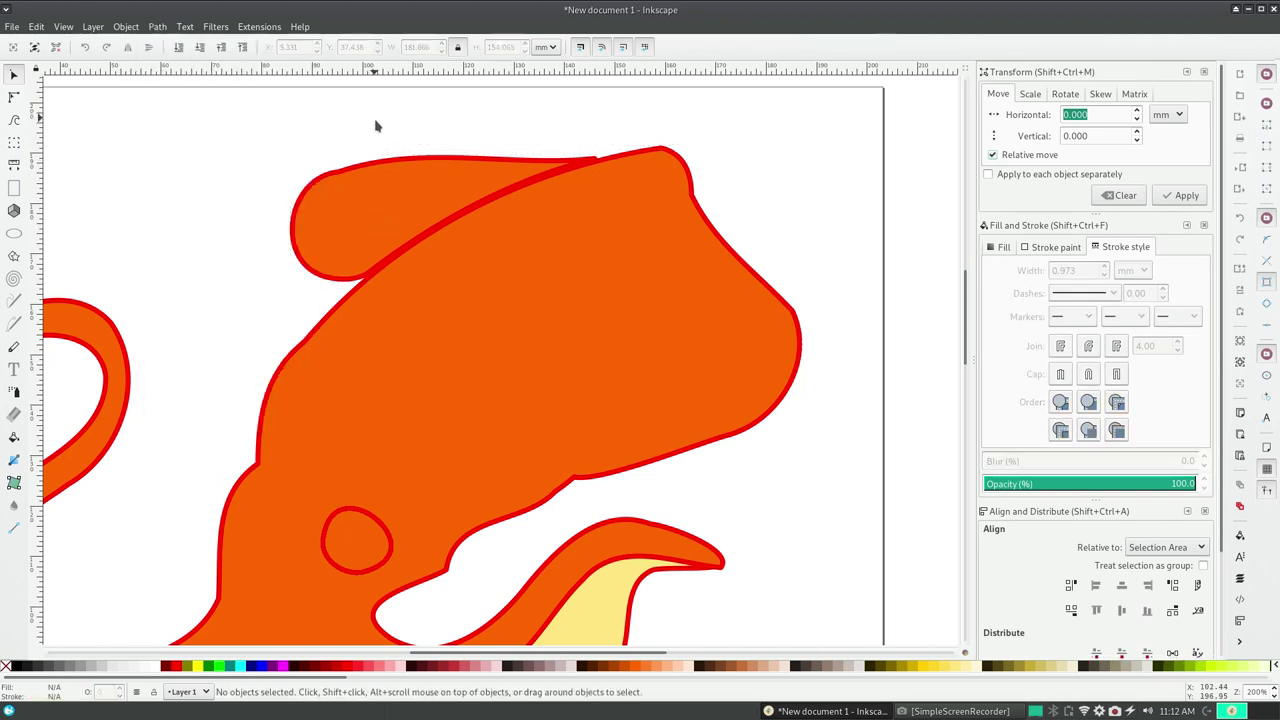
click(380, 193)
click(402, 152)
key(ctrl+z)
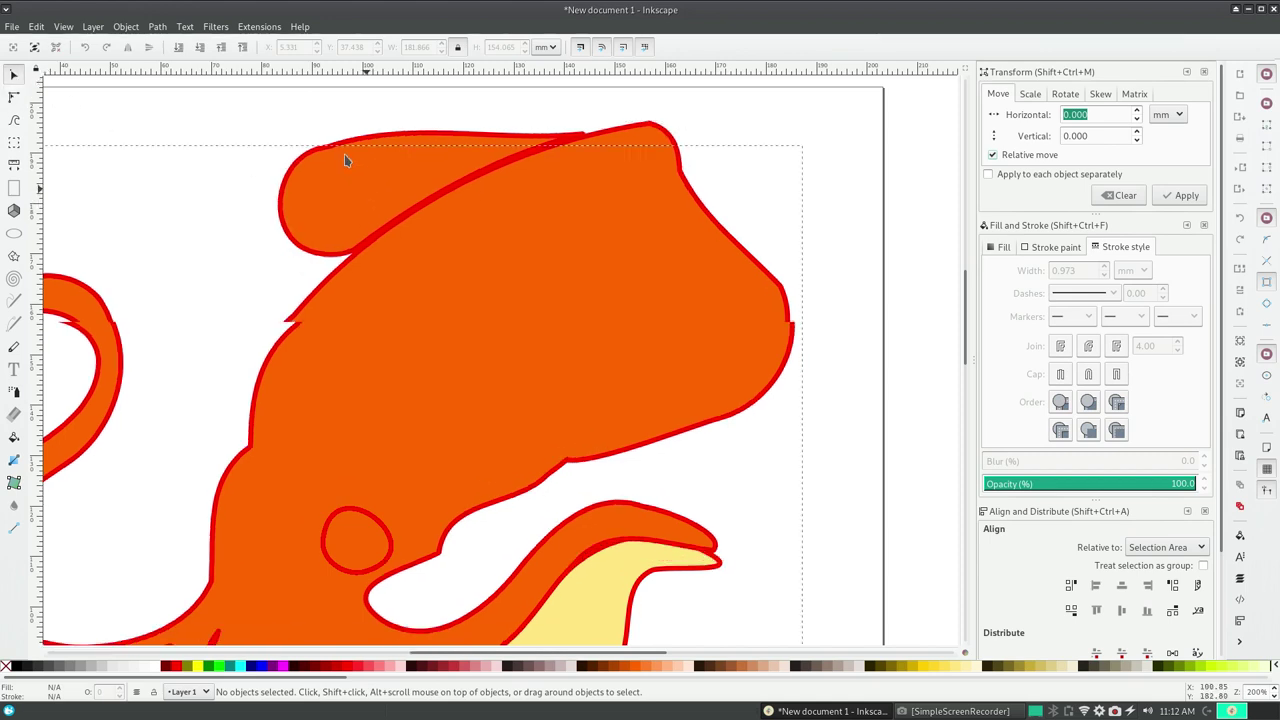
key(ctrl+shift+z)
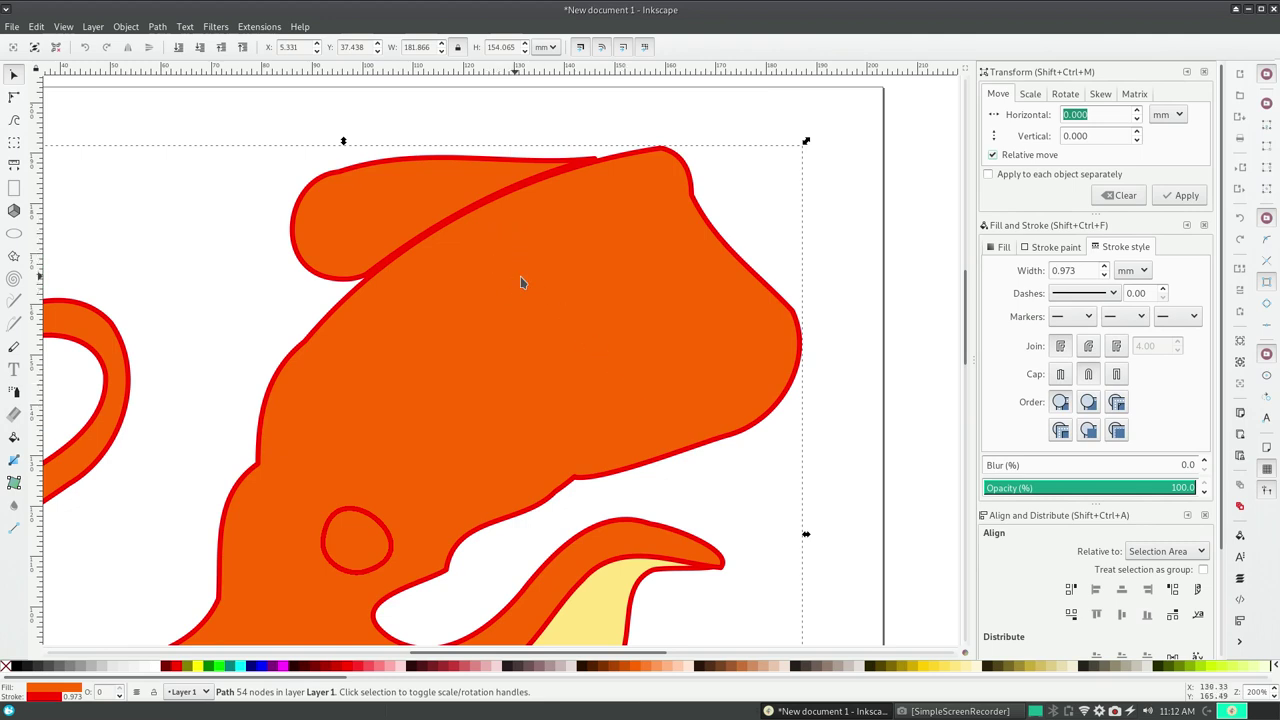
- Draw a fin line from the mantle's lower edge to its top right and bend it into a curve
click(14, 320)
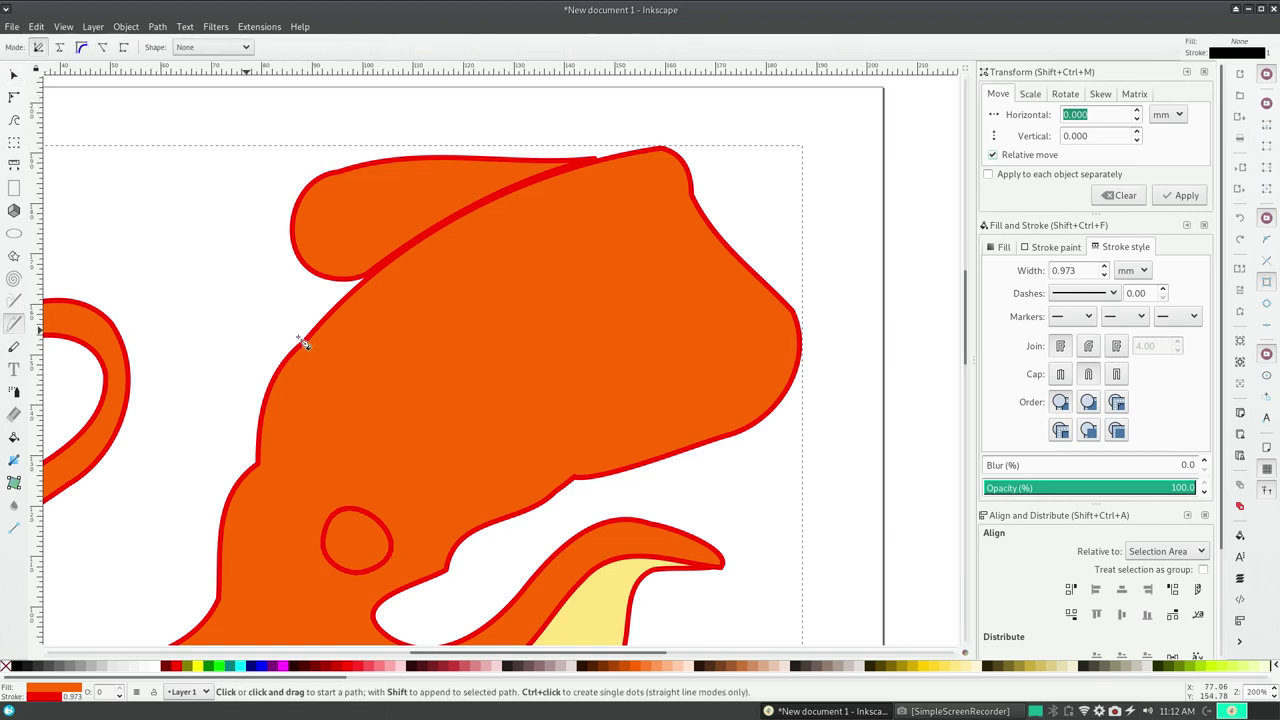
click(575, 463)
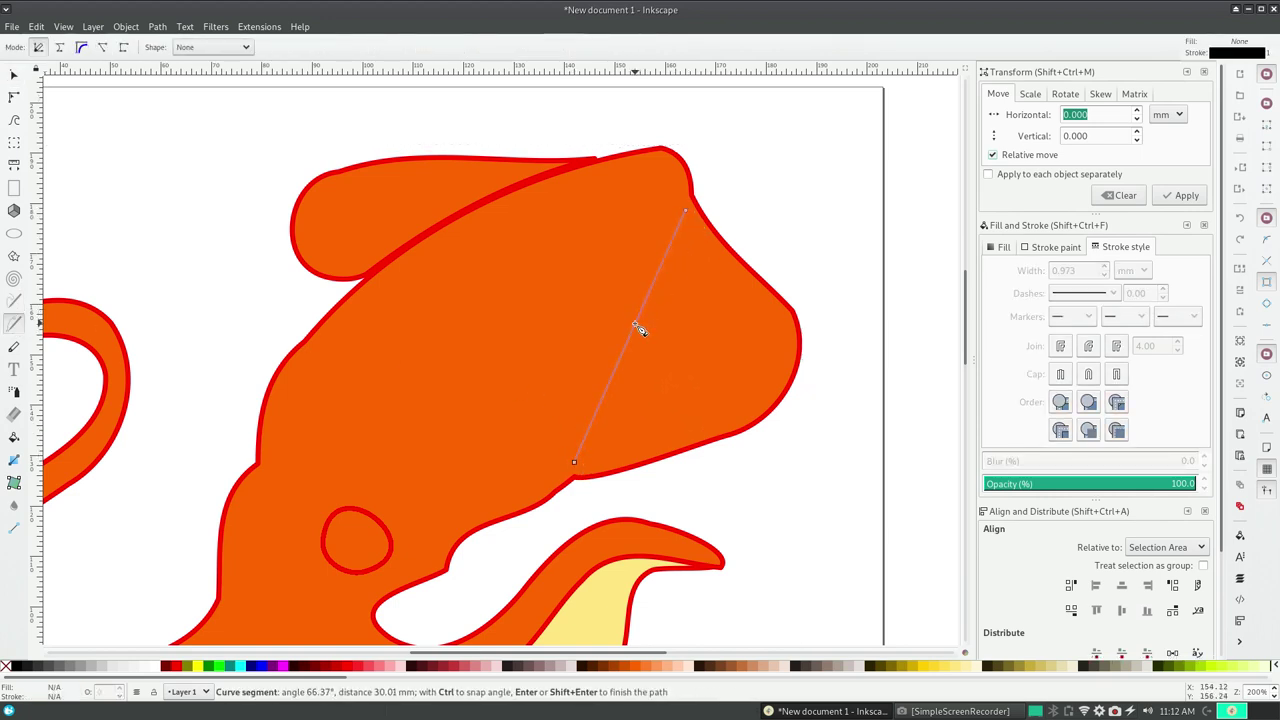
mouse_move(631, 338)
mouse_down()
mouse_move(668, 364)
mouse_move(623, 424)
mouse_move(630, 415)
mouse_up()
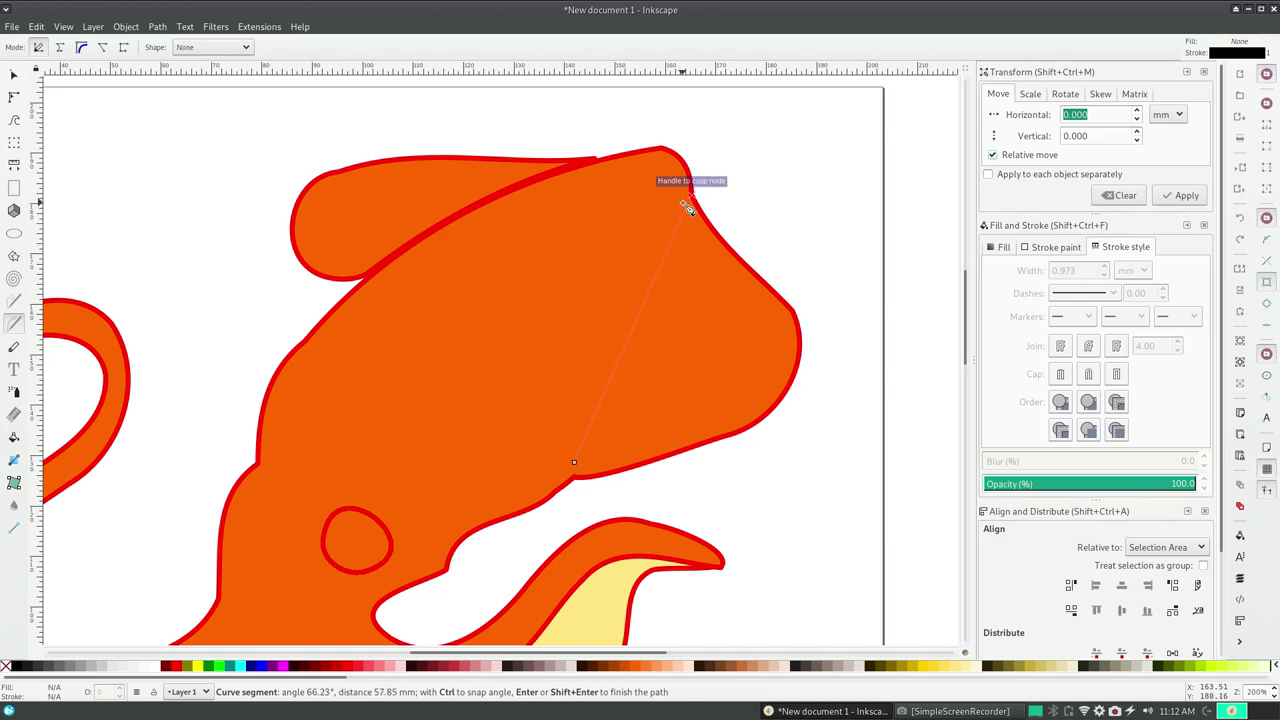
click(687, 207)
click(14, 97)
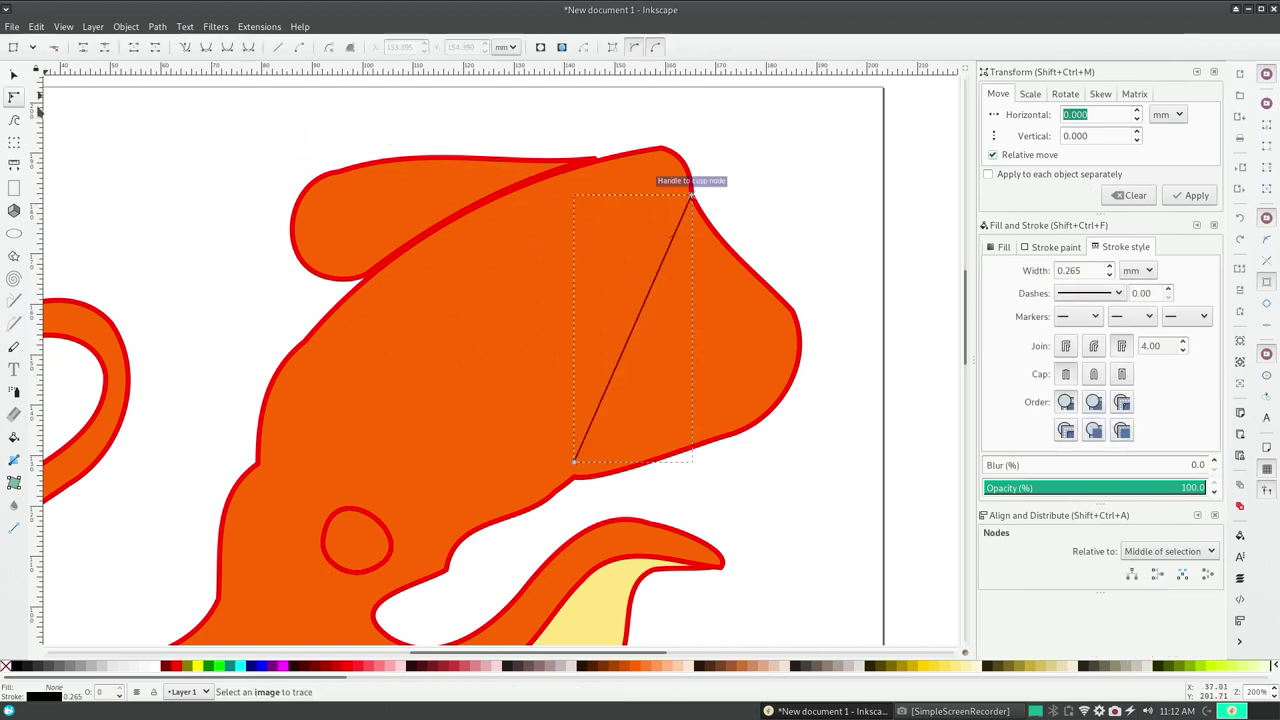
click(606, 385)
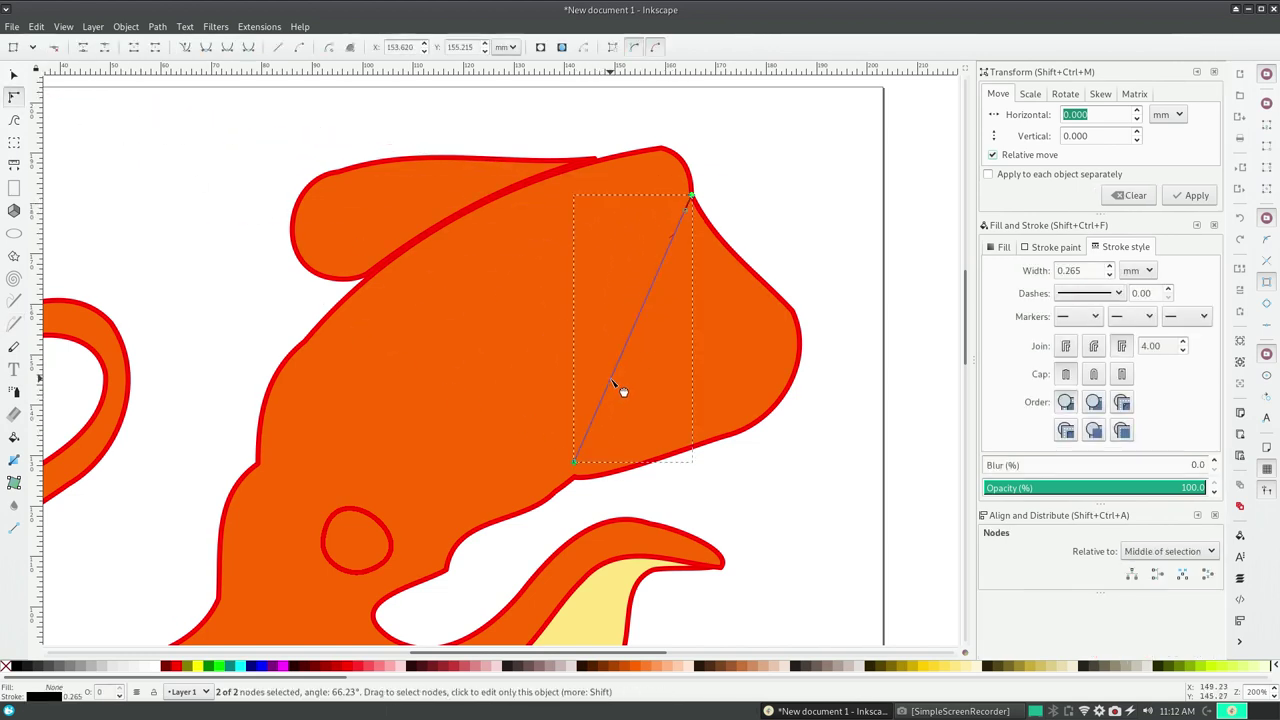
drag(689, 212, 667, 305)
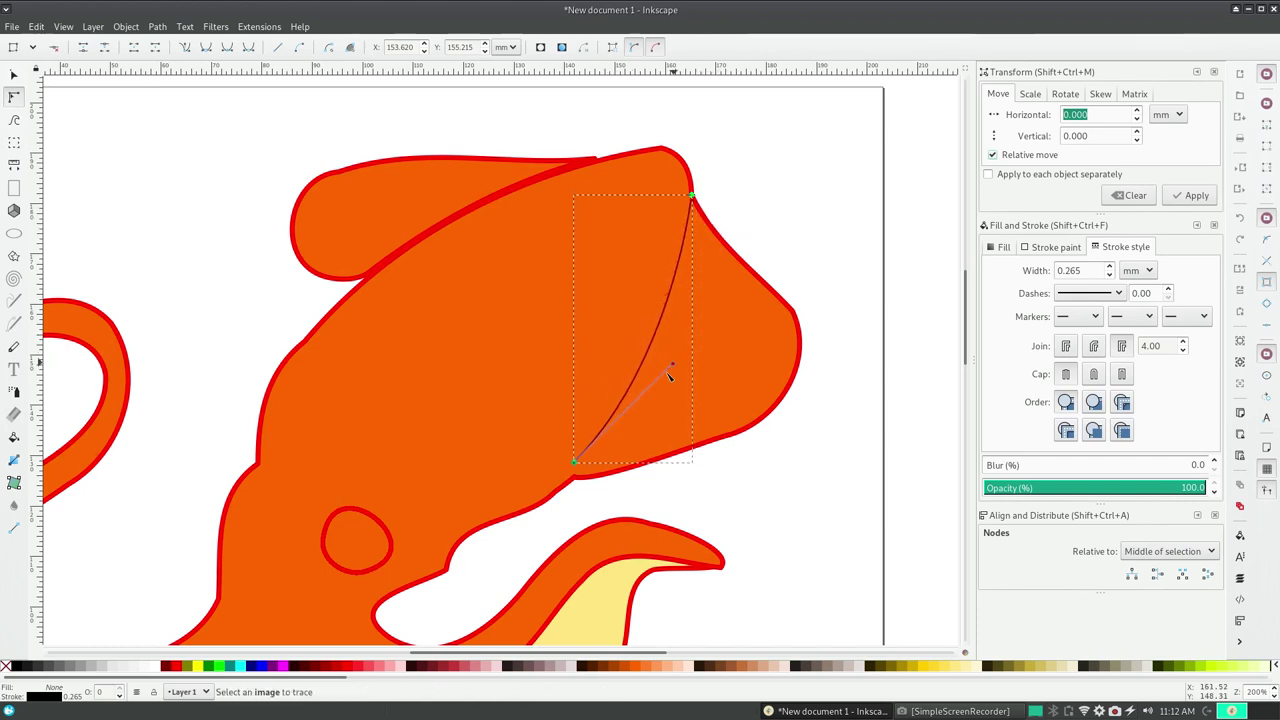
drag(668, 393, 683, 408)
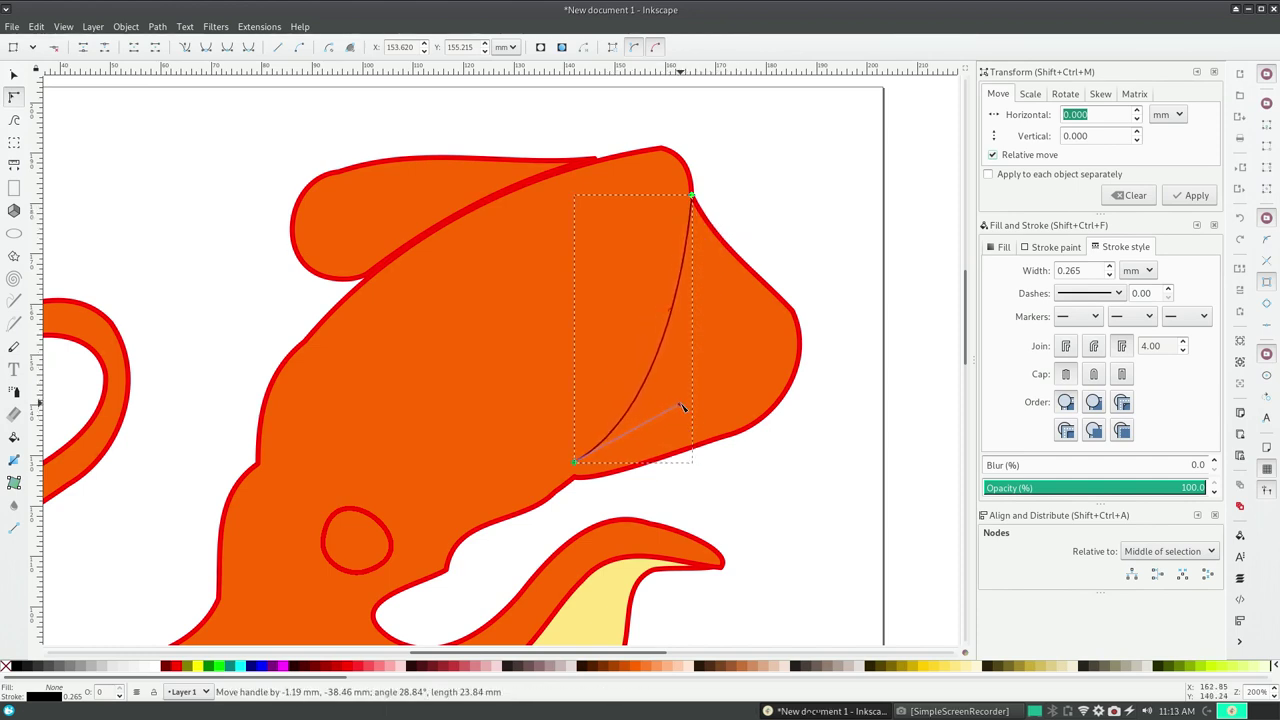
drag(574, 463, 574, 479)
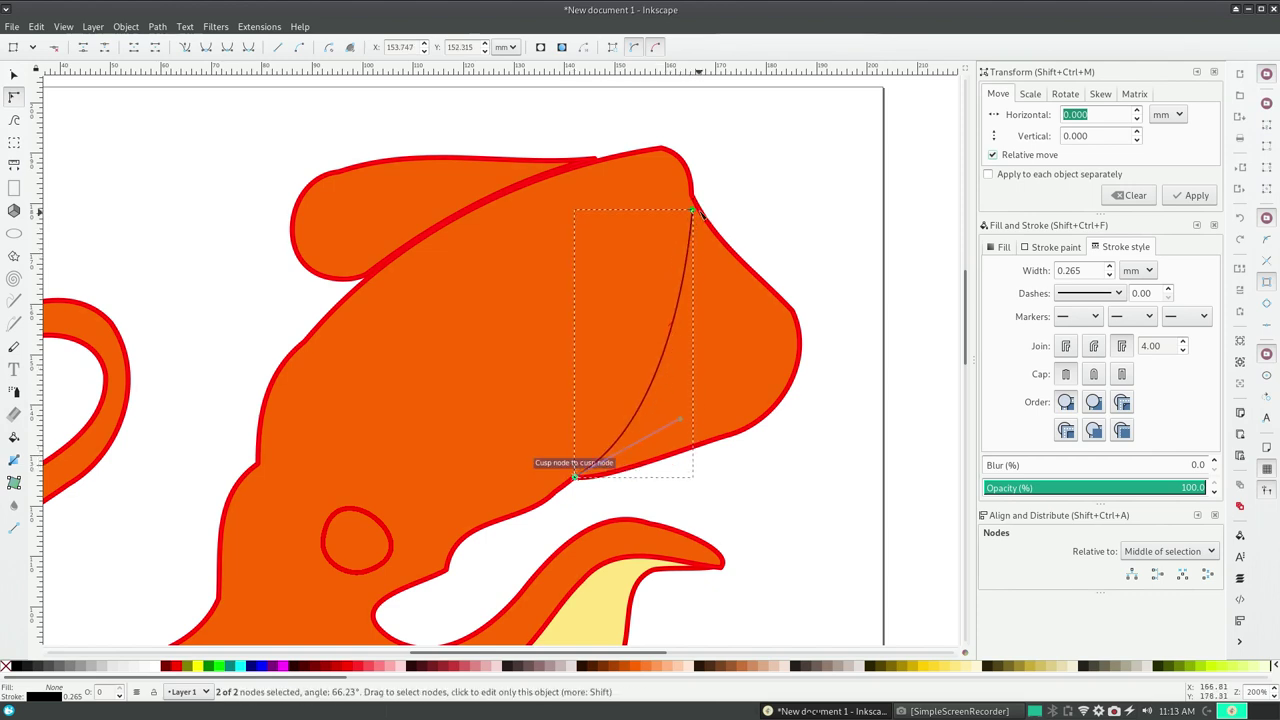
drag(692, 211, 692, 196)
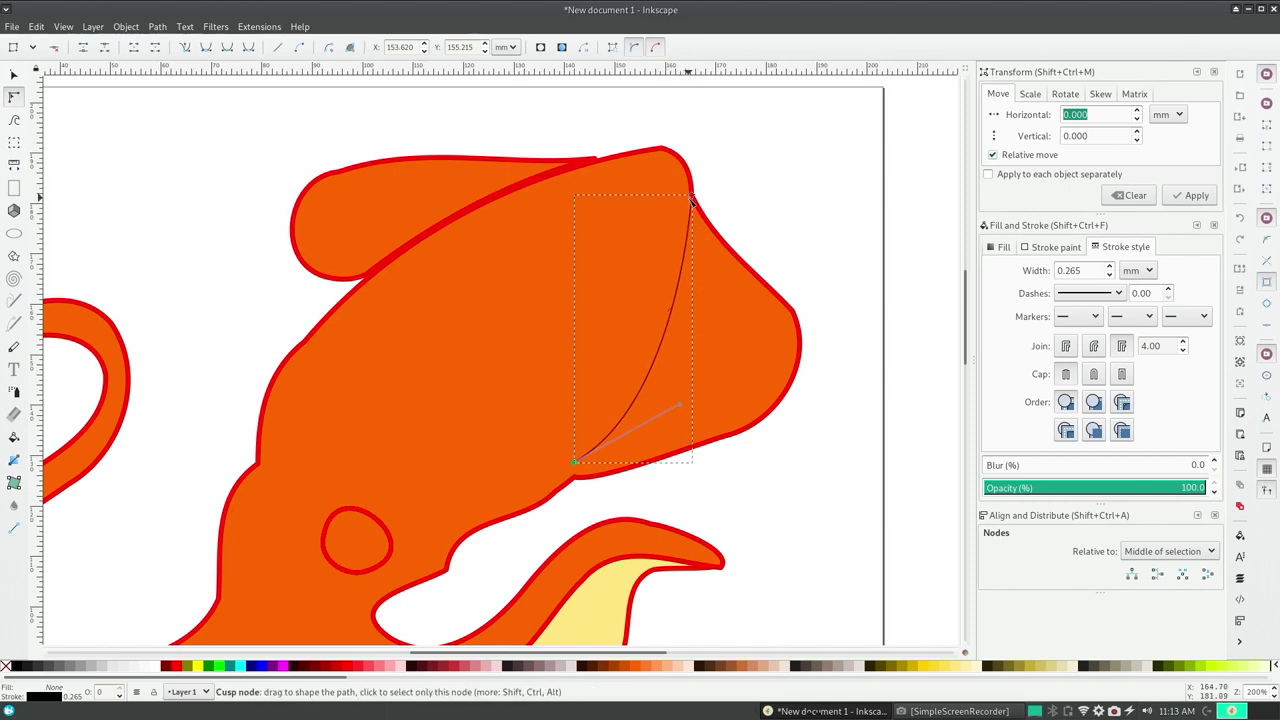
drag(691, 200, 693, 197)
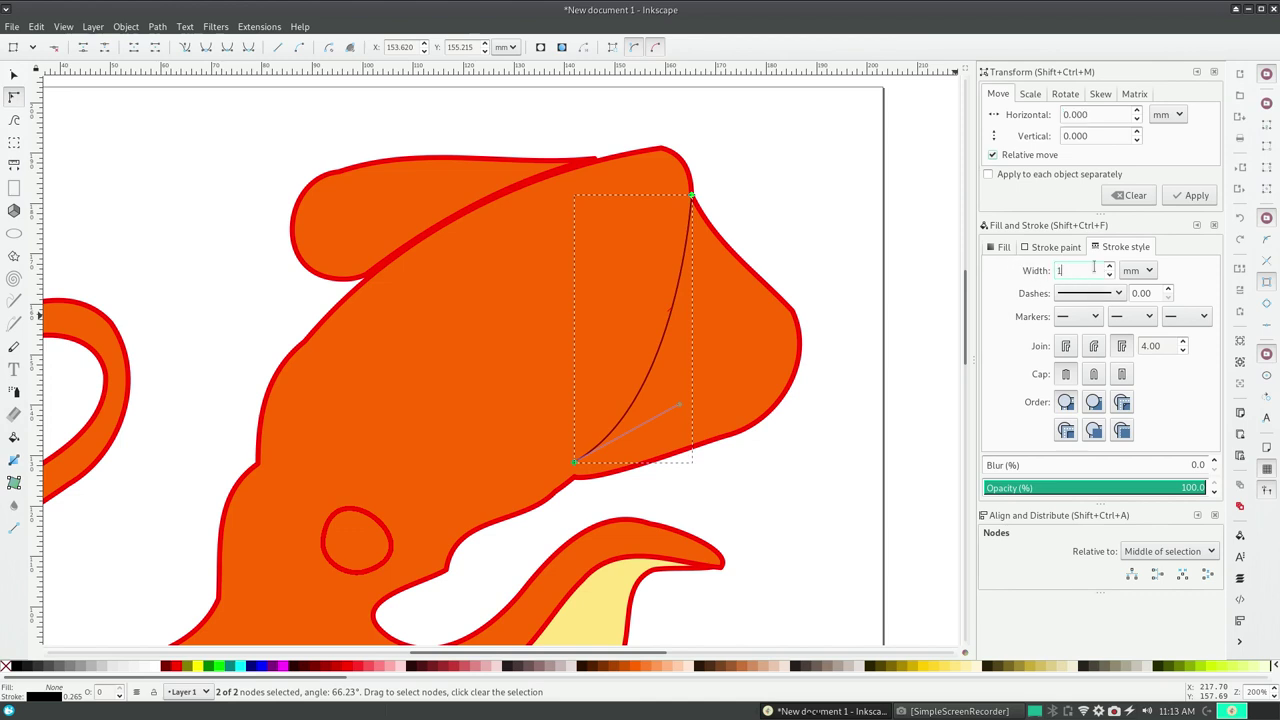
- Make the fin line's stroke red, then deselect it
click(1055, 247)
drag(1082, 333, 1160, 333)
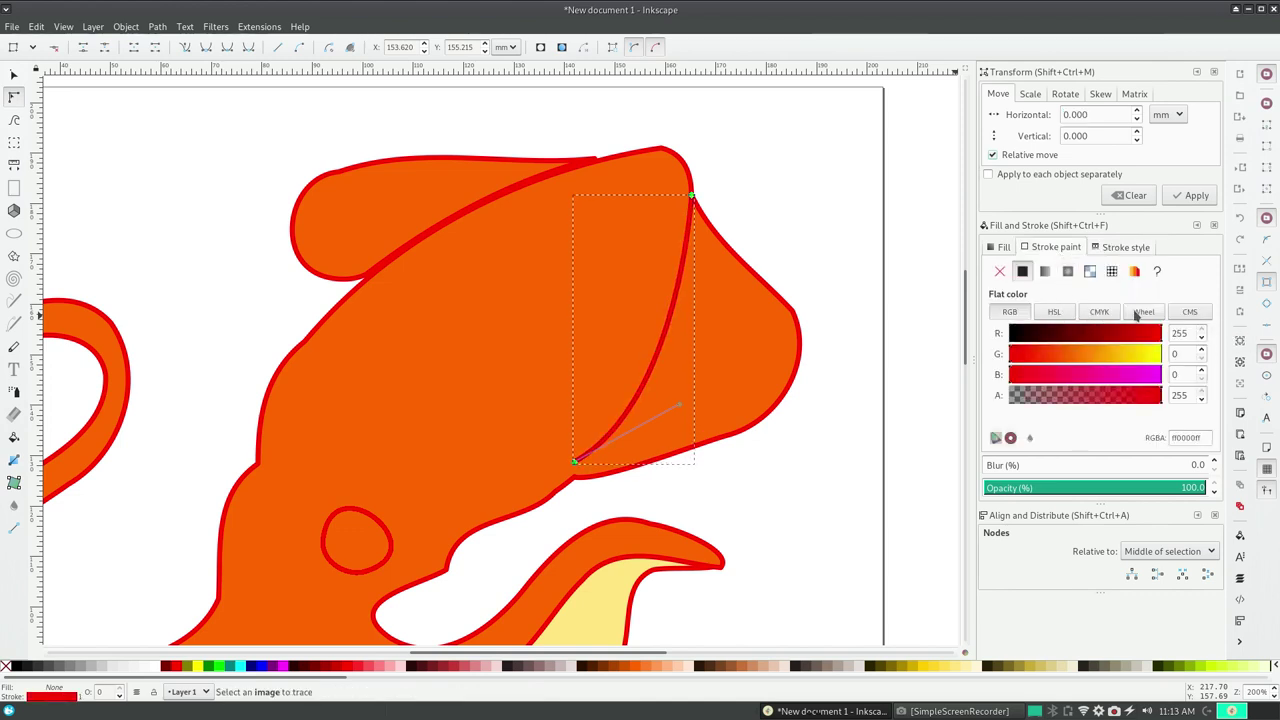
key(s)
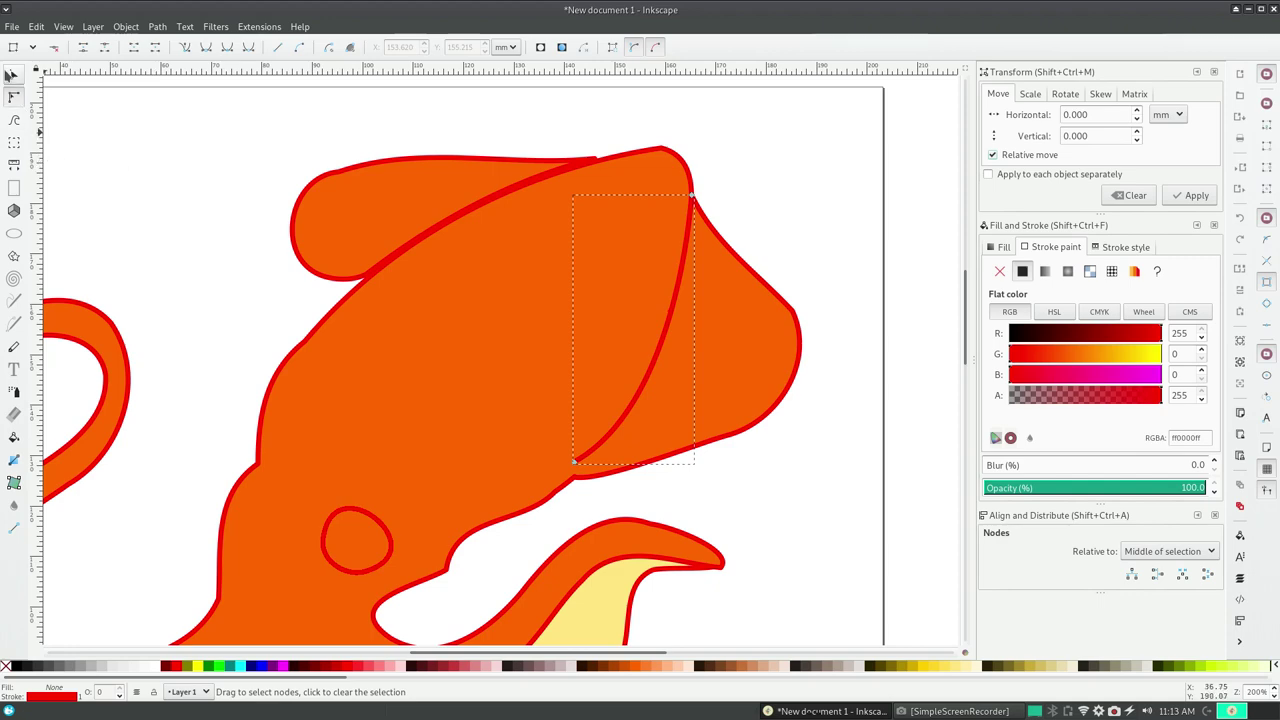
click(103, 146)
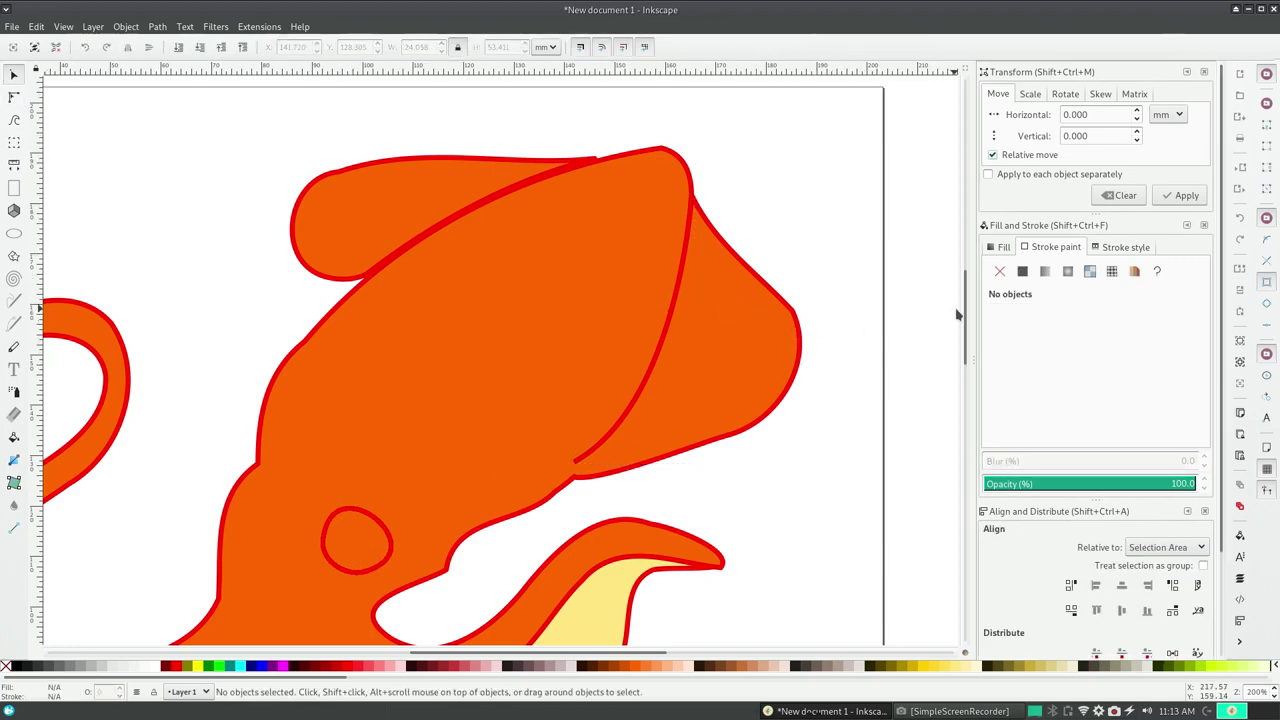
- Fill the inside of the squid's eye with dark brown using the Paint Bucket
scroll(956, 315, down, 2)
scroll(956, 315, down, 3)
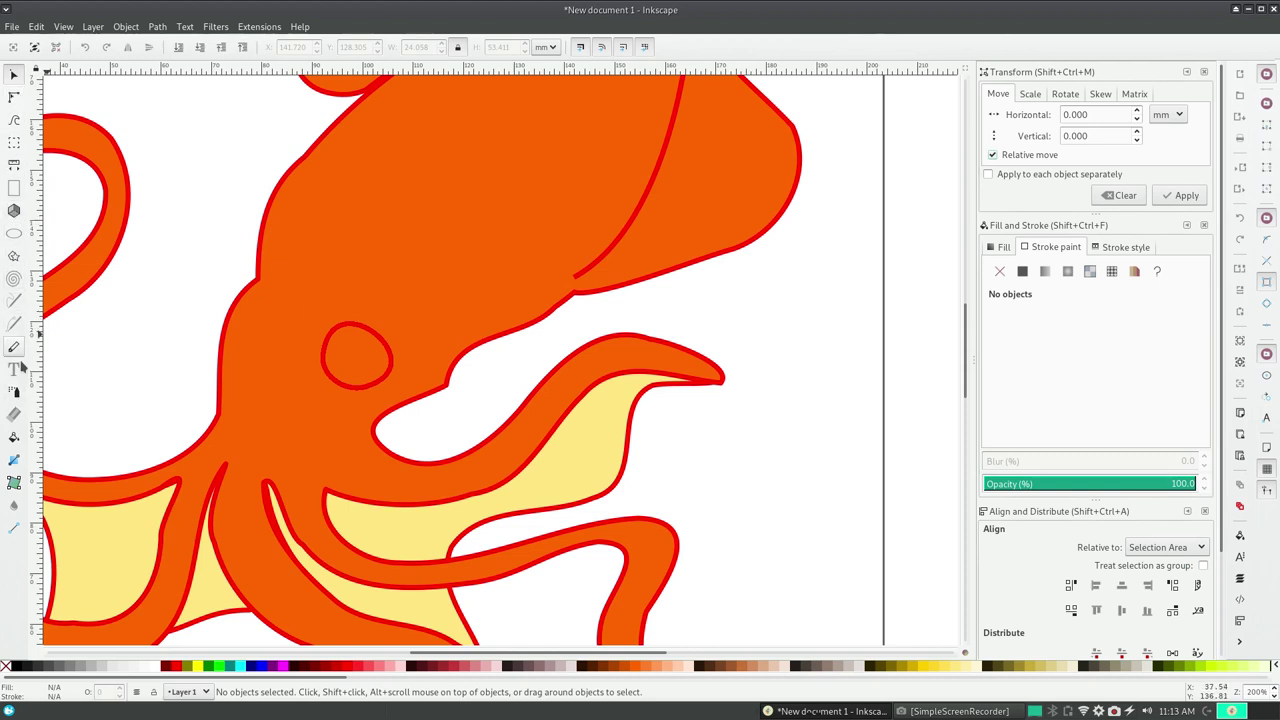
key(e)
click(16, 437)
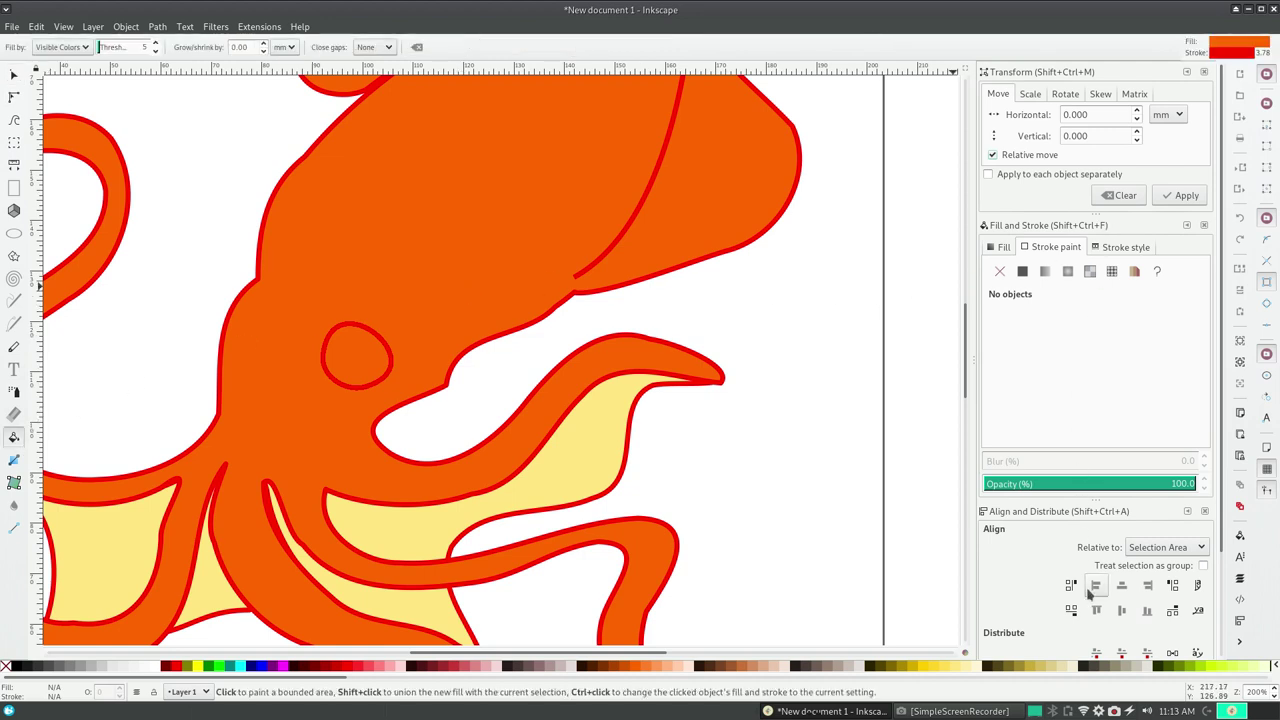
click(587, 666)
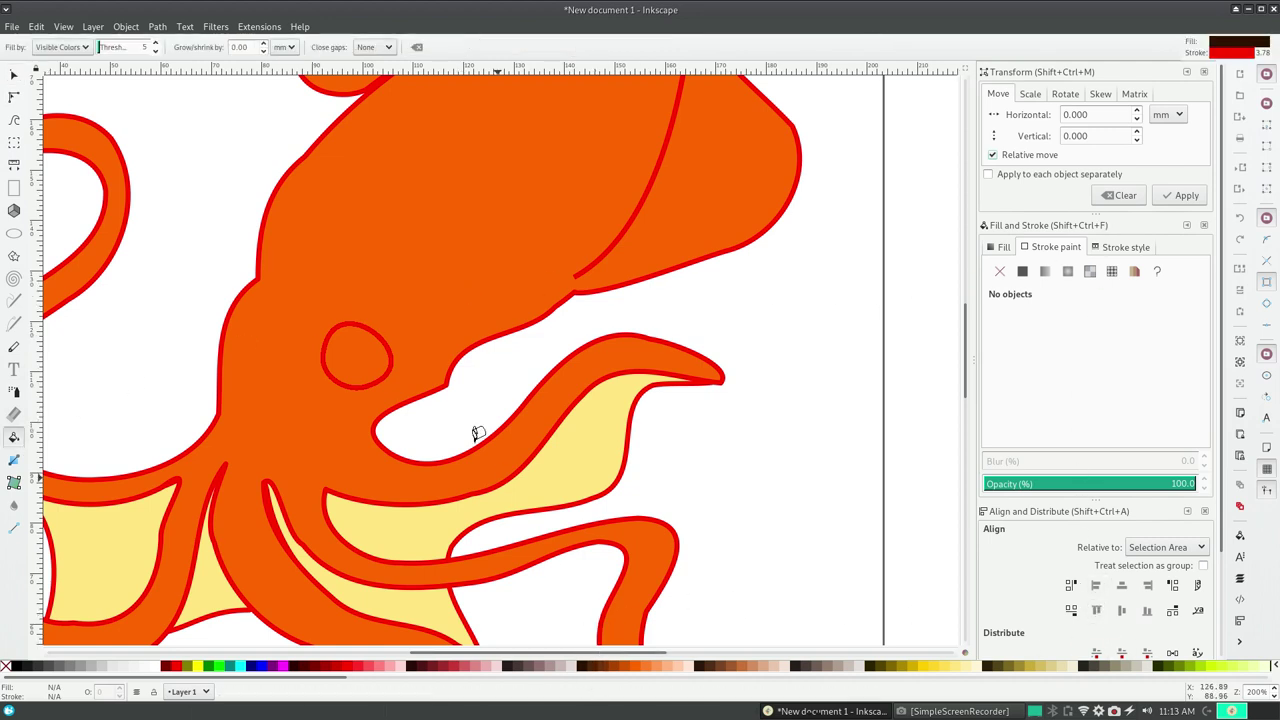
click(355, 358)
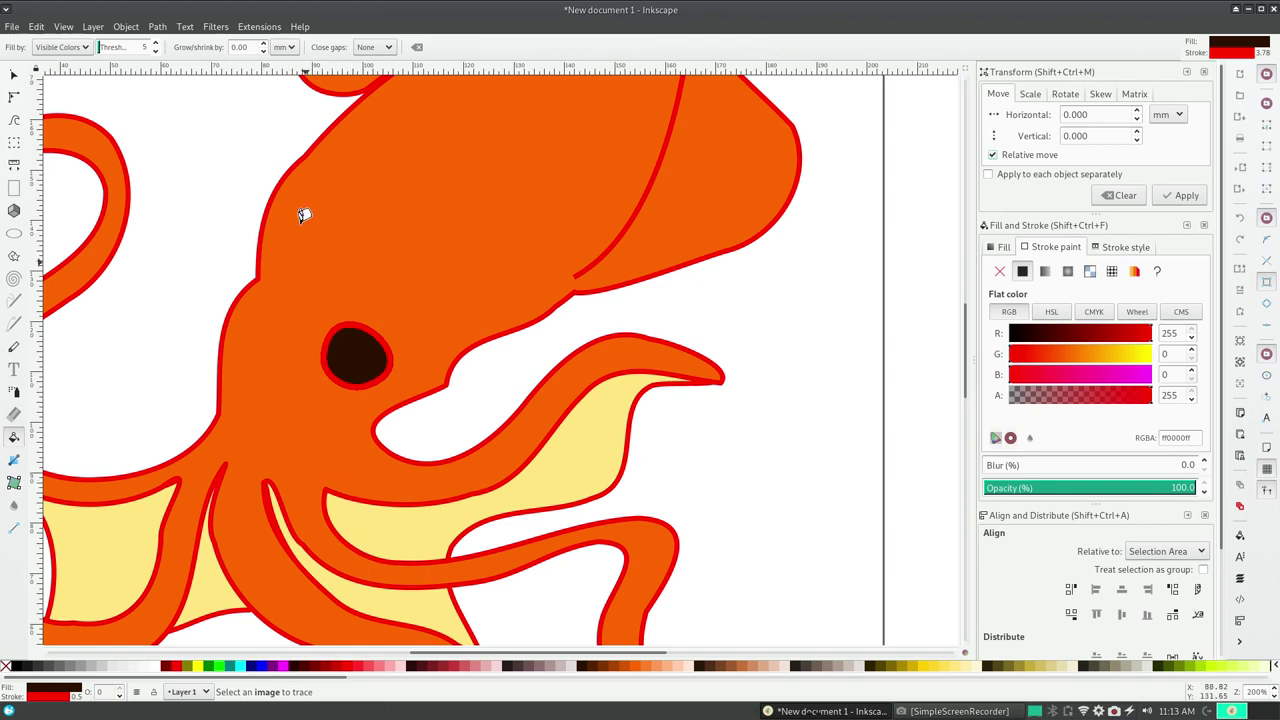
- Zoom out to show the whole squid and deselect the eye
click(400, 216)
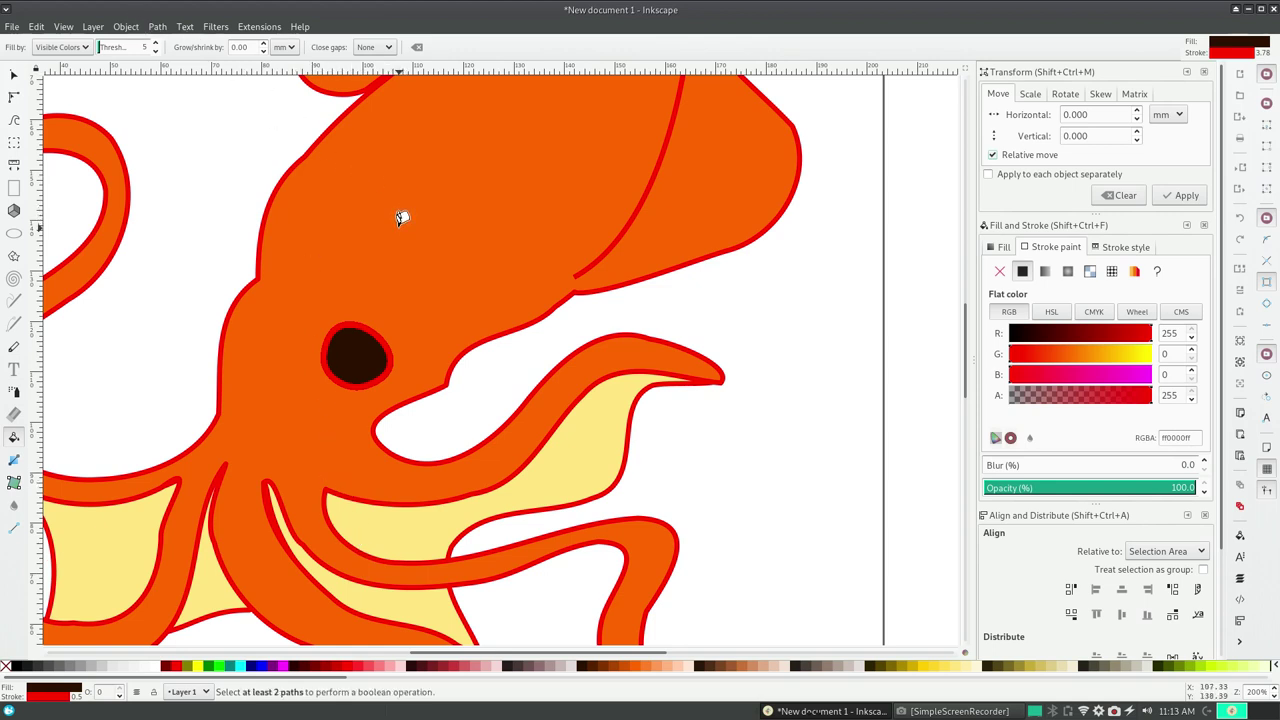
key(1)
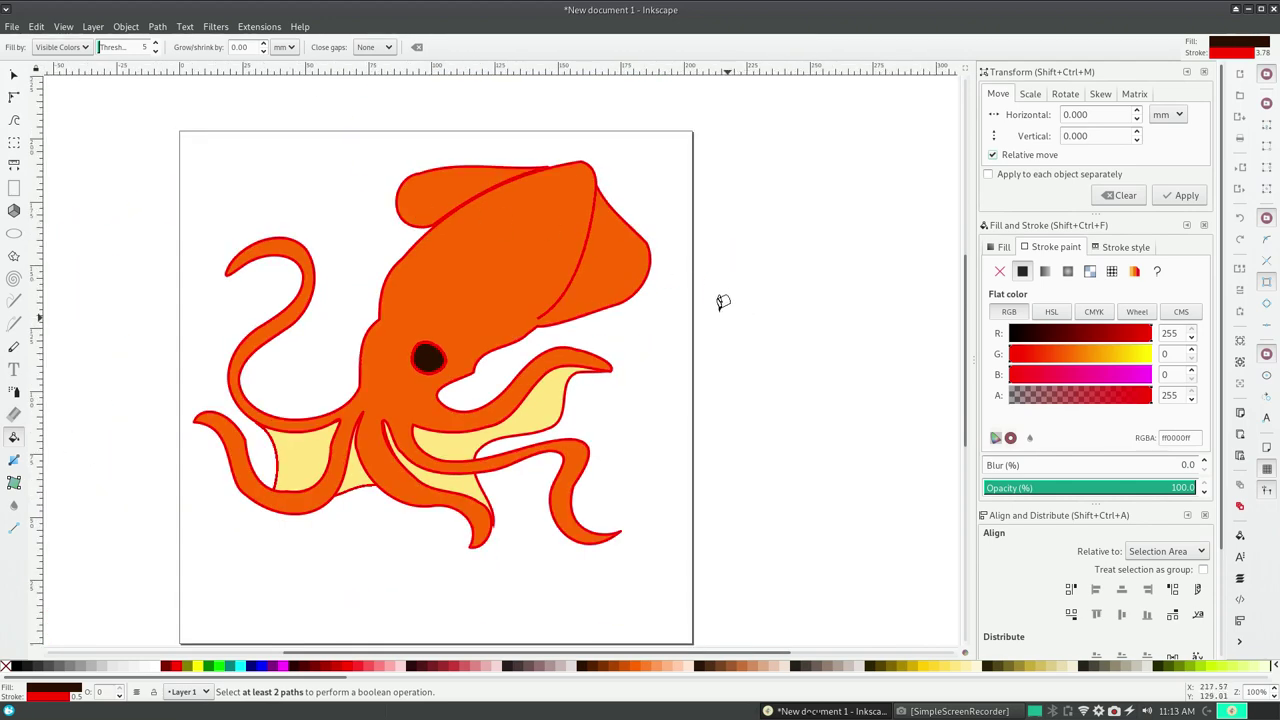
click(14, 75)
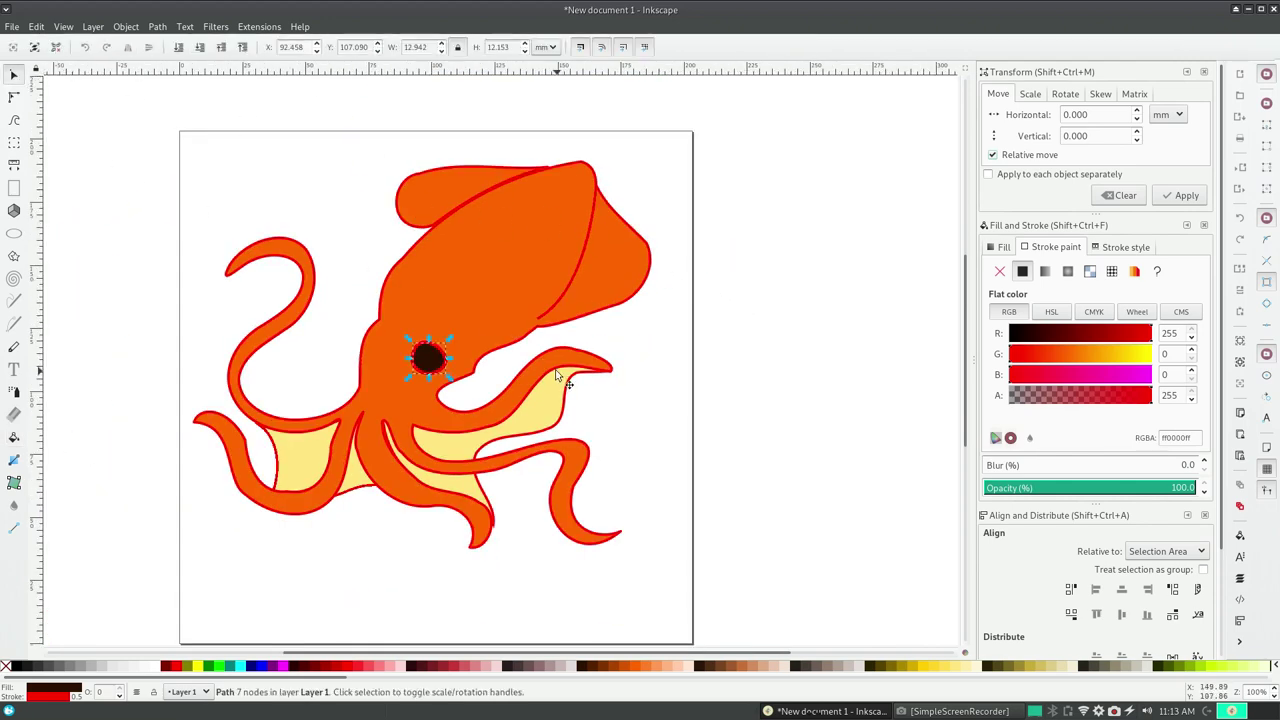
click(741, 358)
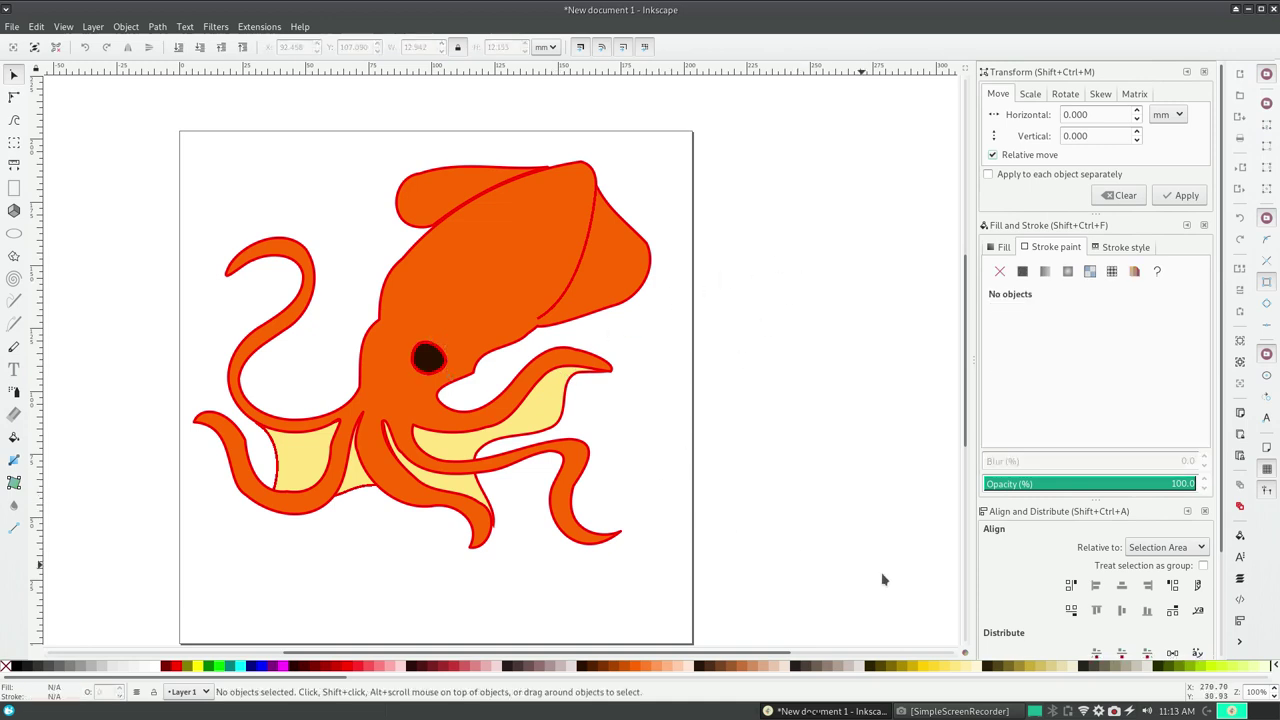